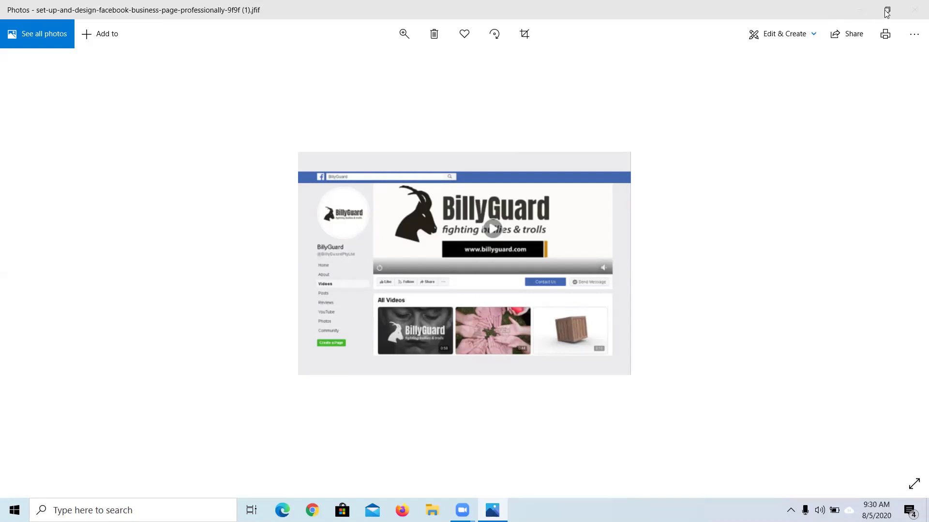
Close the Facebook business page image in Photos and bring up the Zoom meeting window
click(914, 11)
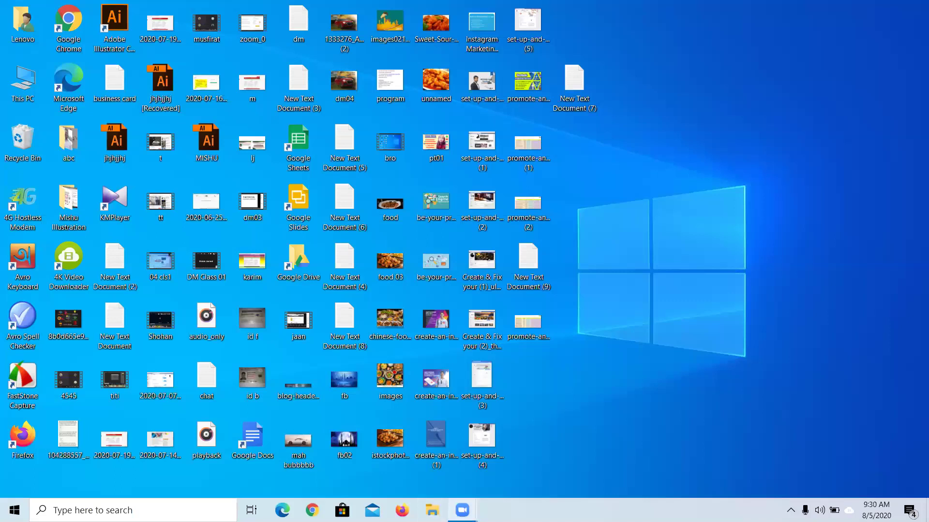
mouse_move(461, 510)
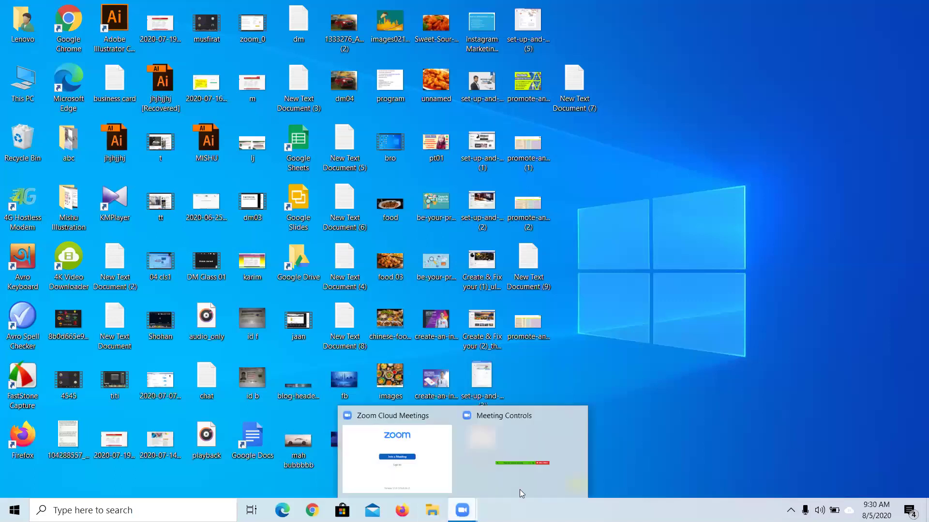
click(582, 454)
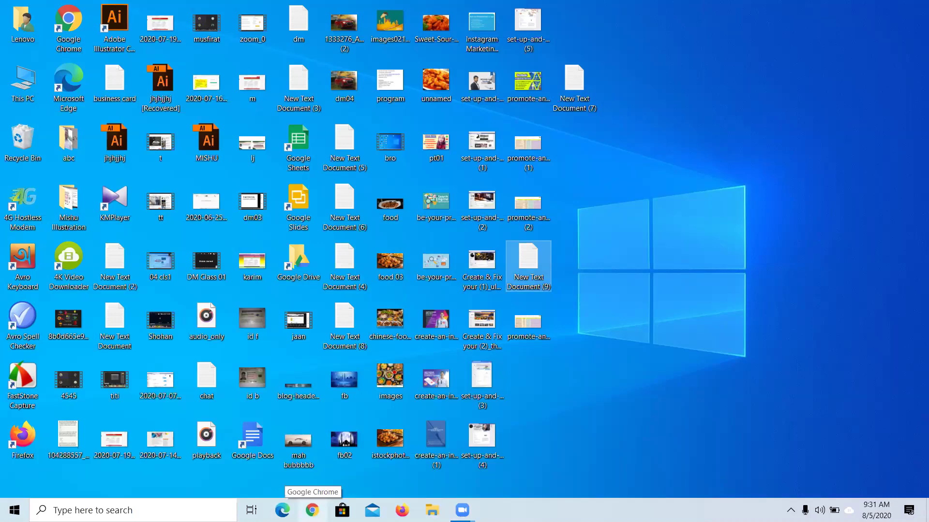
In Chrome, search Google for 'guru' and open the Guru.com result
click(312, 510)
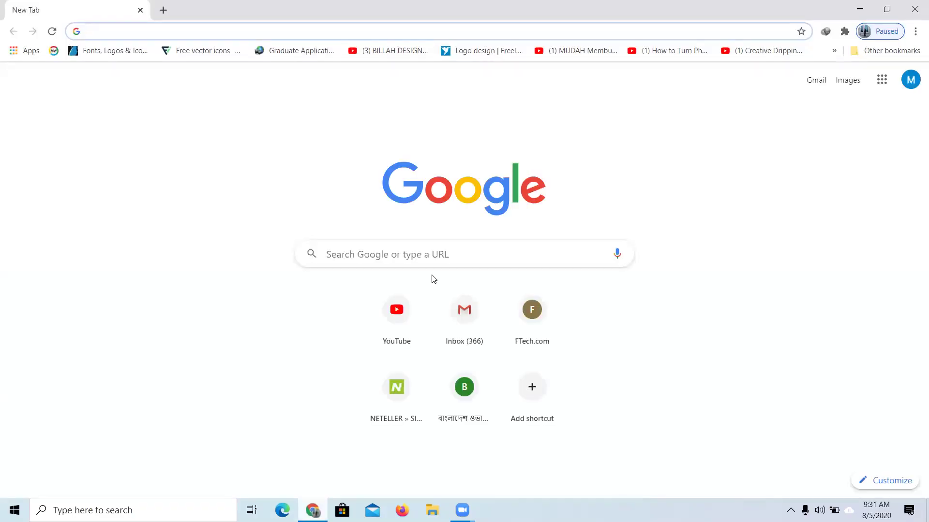
click(419, 255)
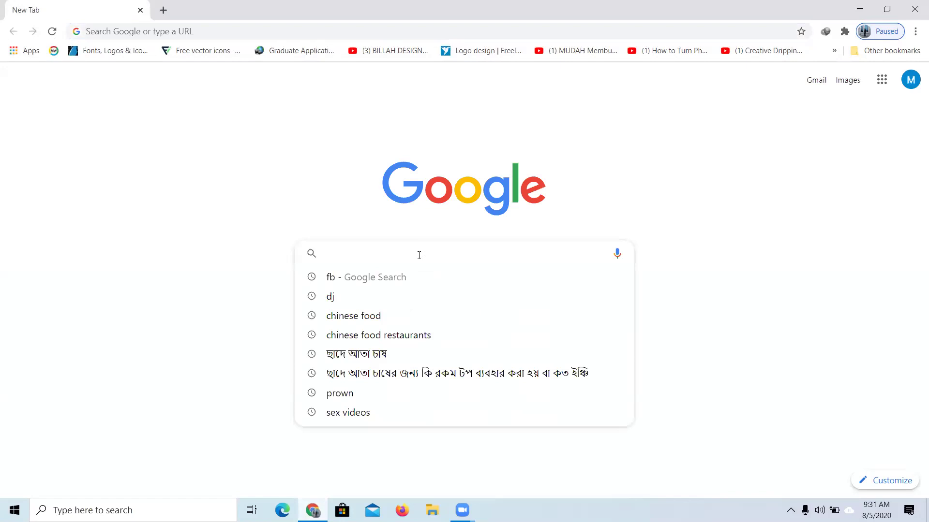
text(guru)
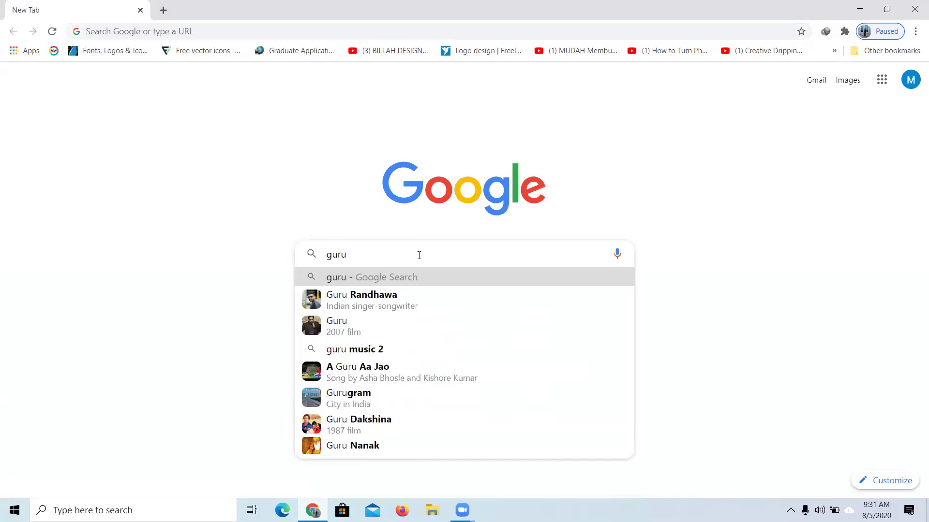
key(Return)
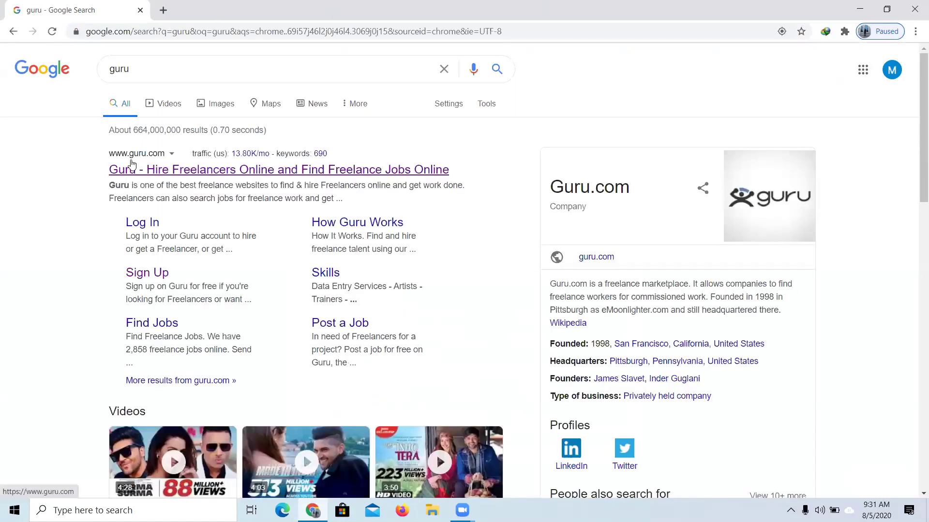
click(132, 164)
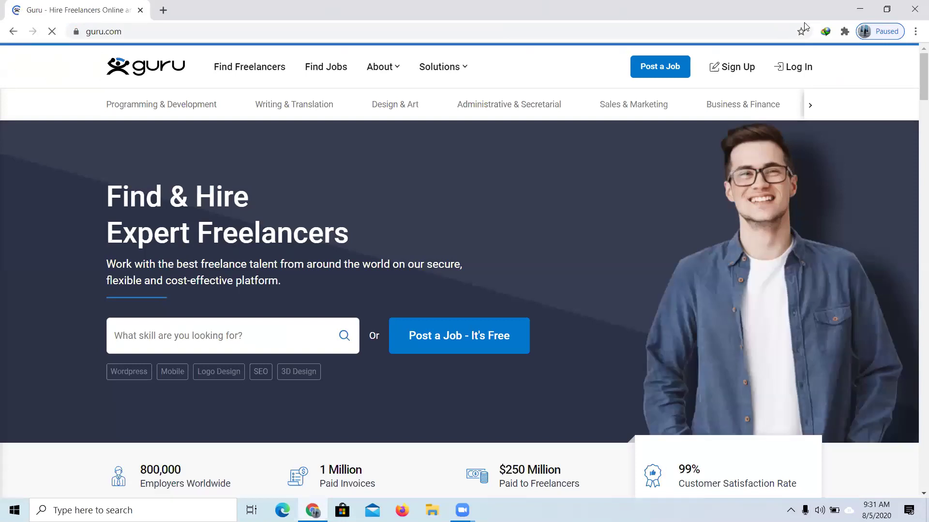
Go to the Guru.com Log In page, start a username, then follow the Sign Up link
click(800, 67)
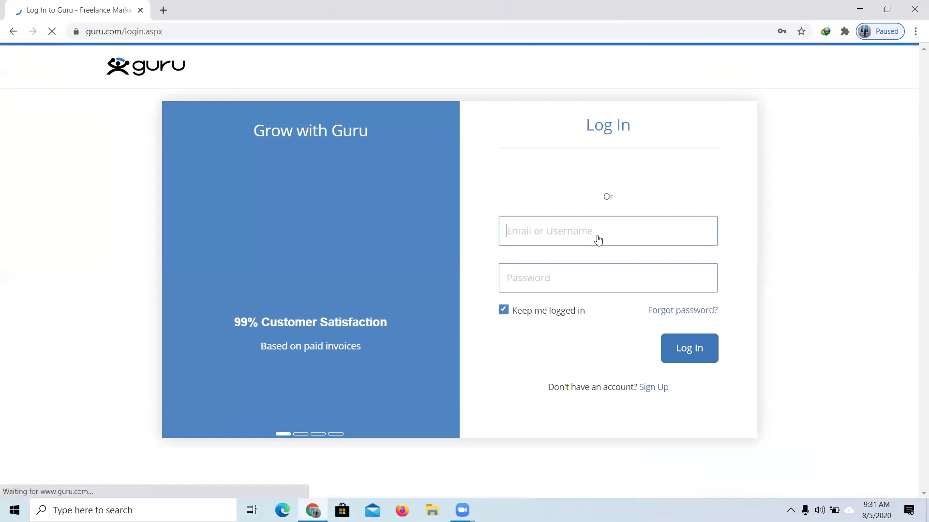
click(555, 229)
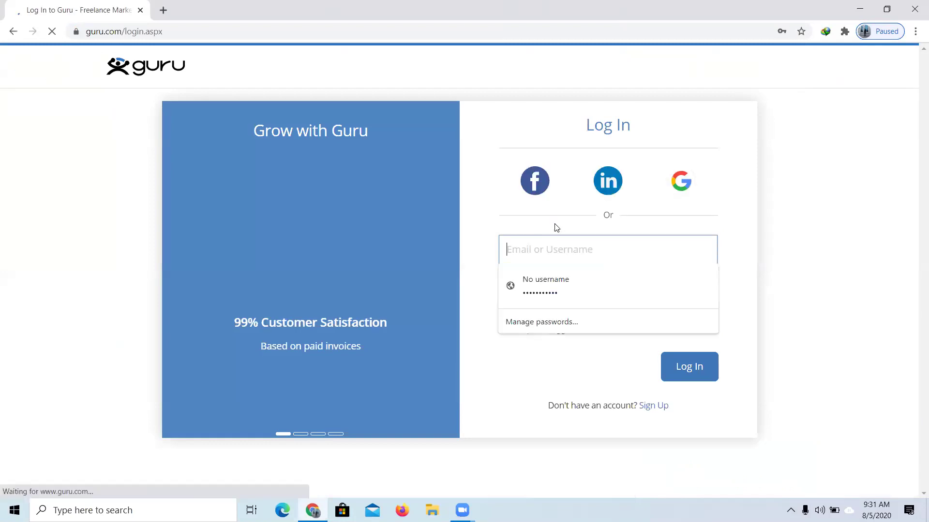
click(555, 253)
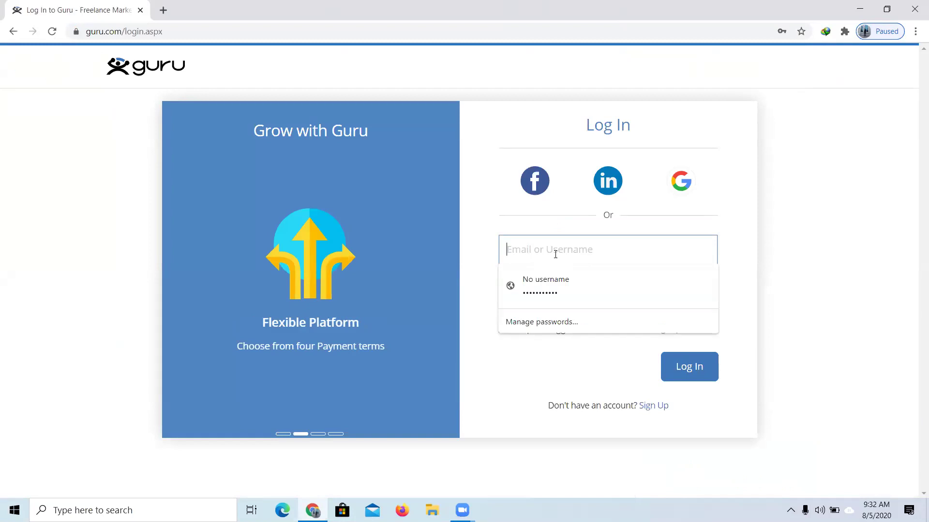
text(Ma)
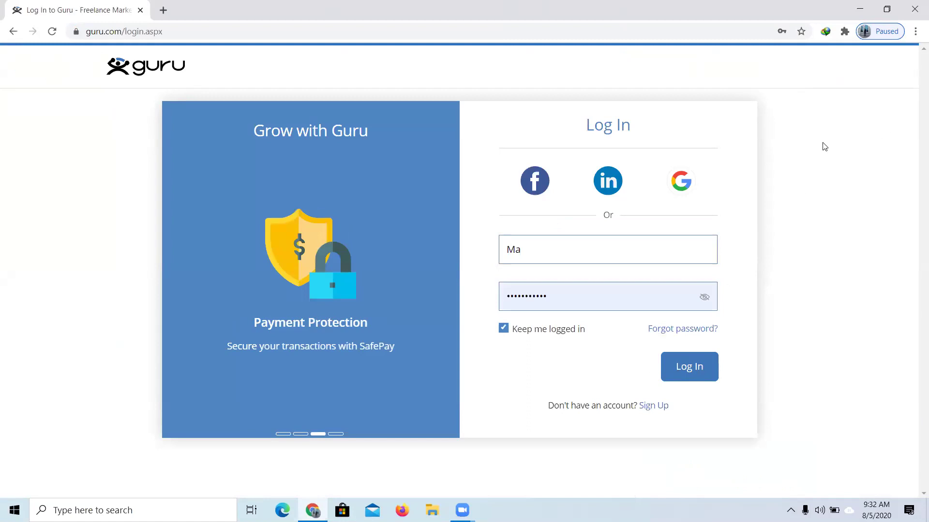
drag(638, 390, 654, 407)
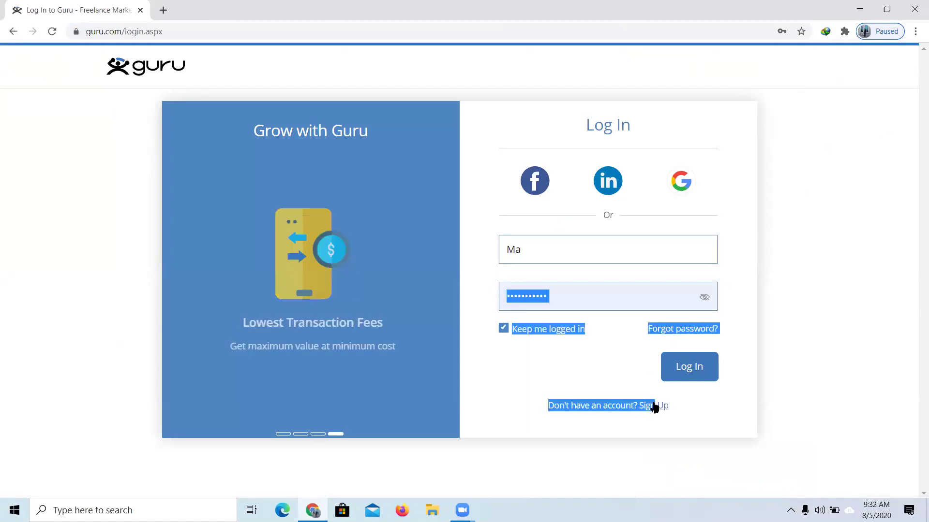
click(654, 407)
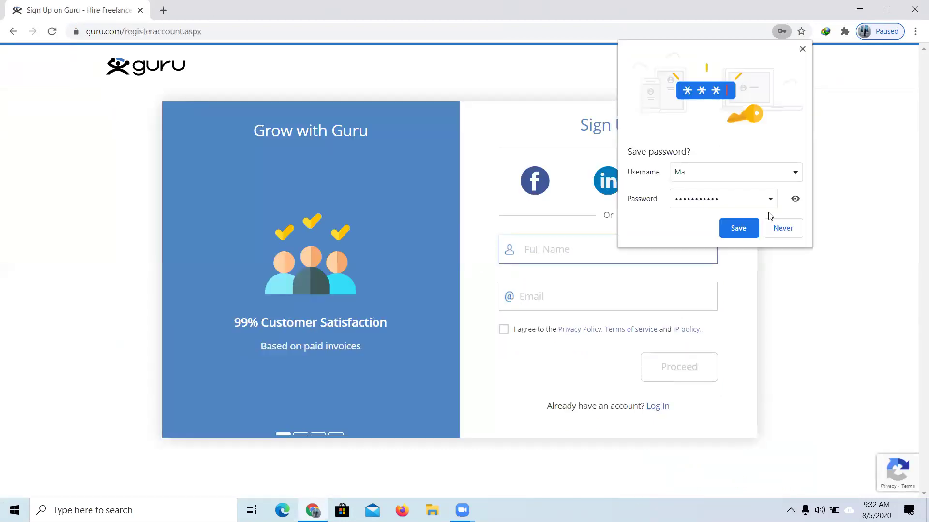
Decline saving the password, autofill the full name, enter the e-mail address, accept the terms, and proceed
click(779, 229)
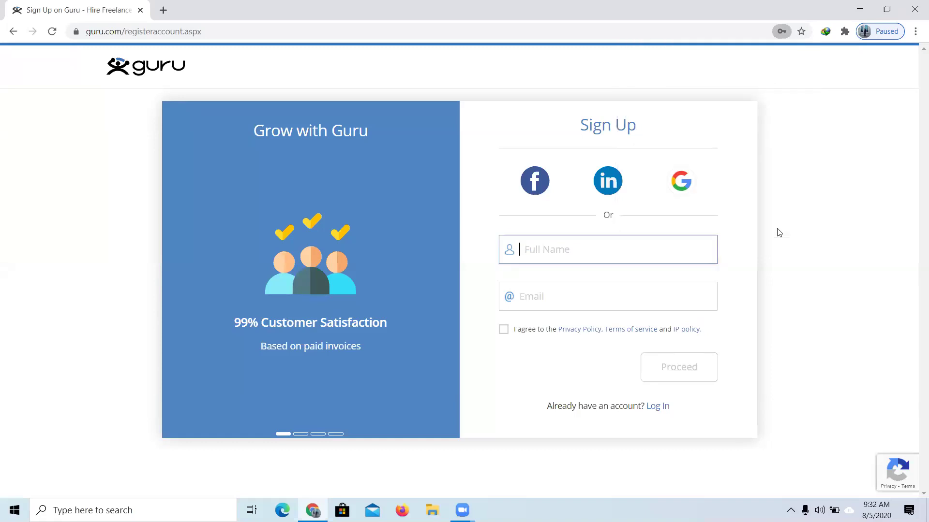
click(524, 250)
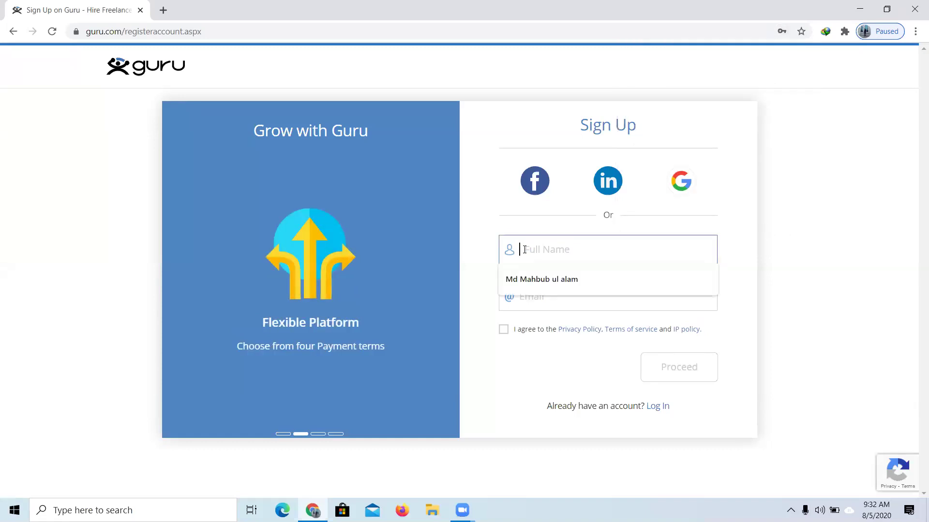
click(531, 278)
click(539, 294)
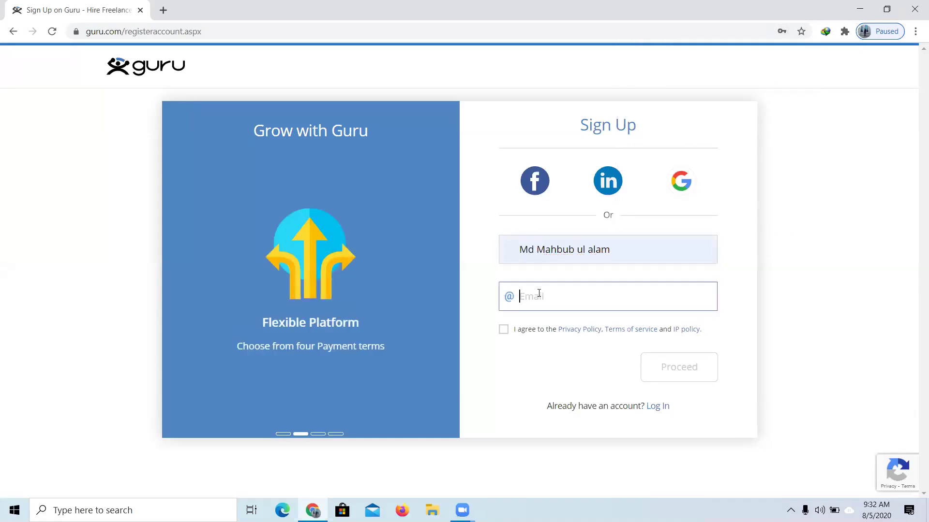
text(M)
key(BackSpace)
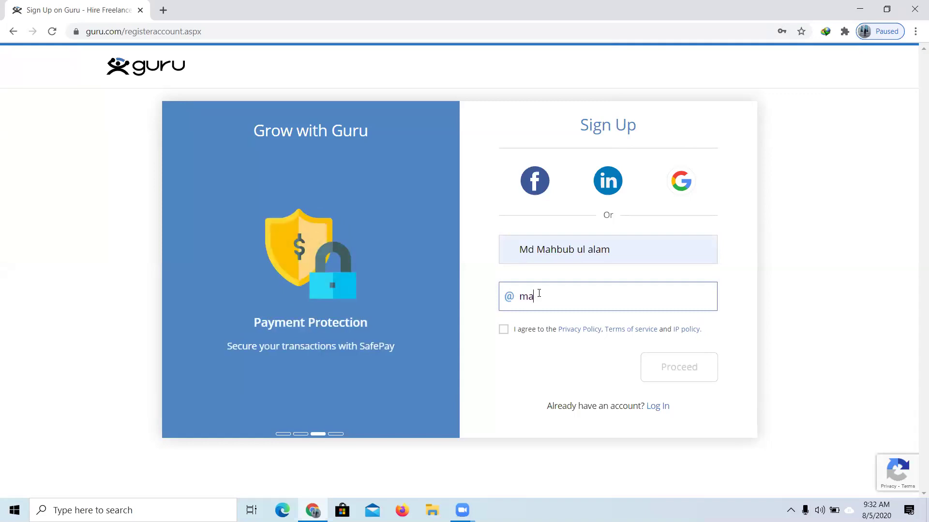
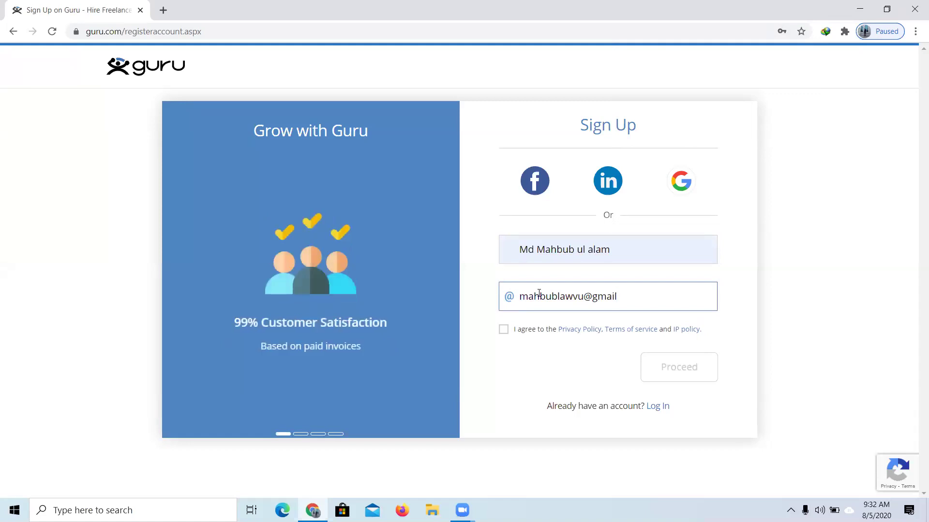
click(503, 331)
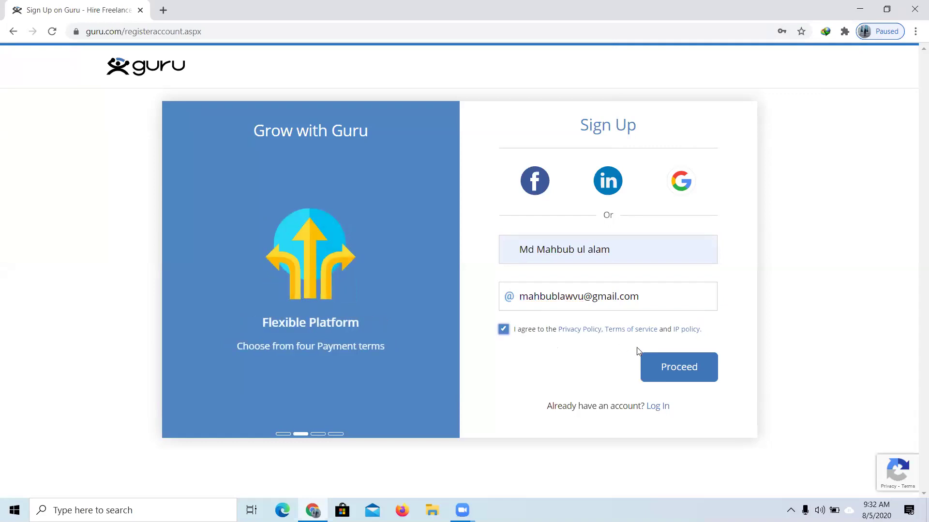
click(661, 363)
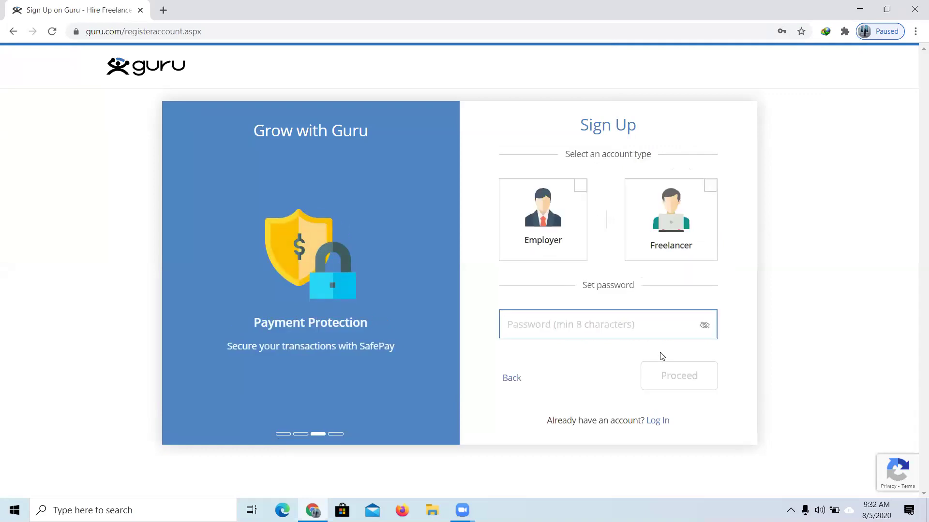
Choose the Freelancer account type and enter a first account password
click(681, 243)
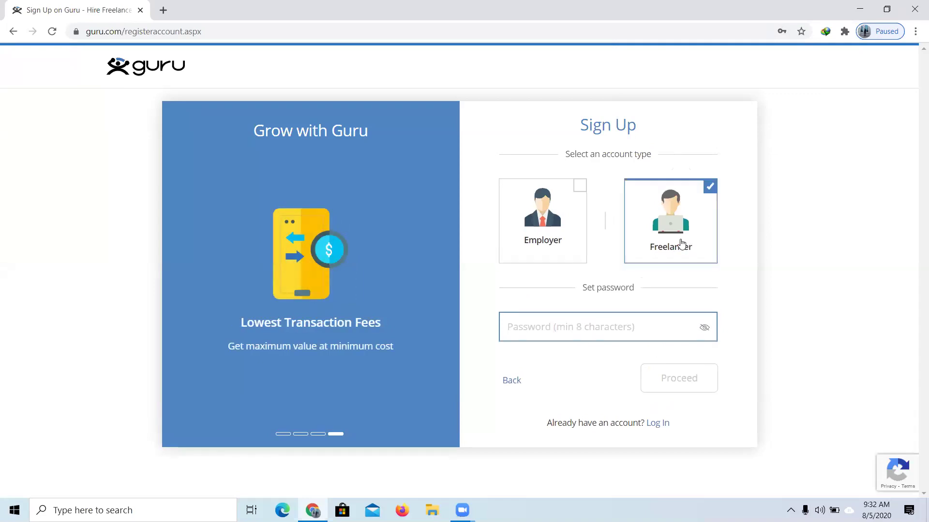
click(519, 333)
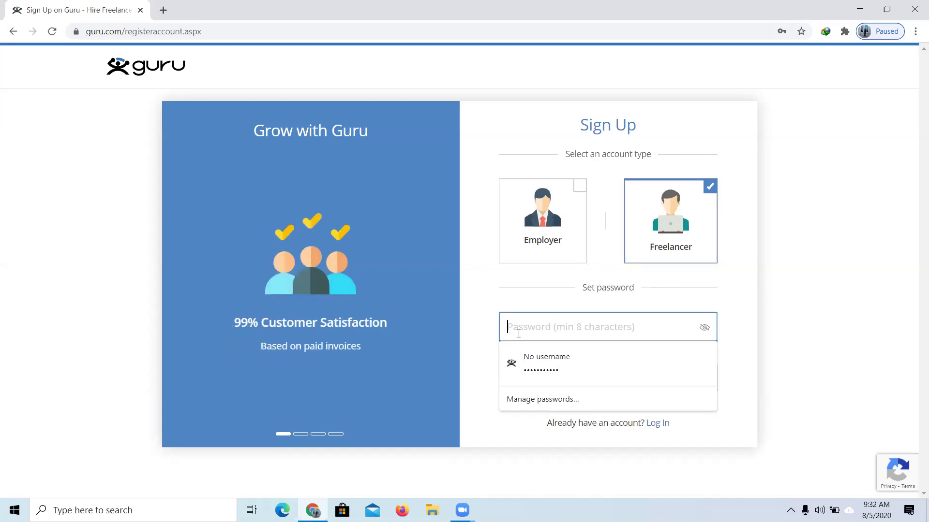
text(•)
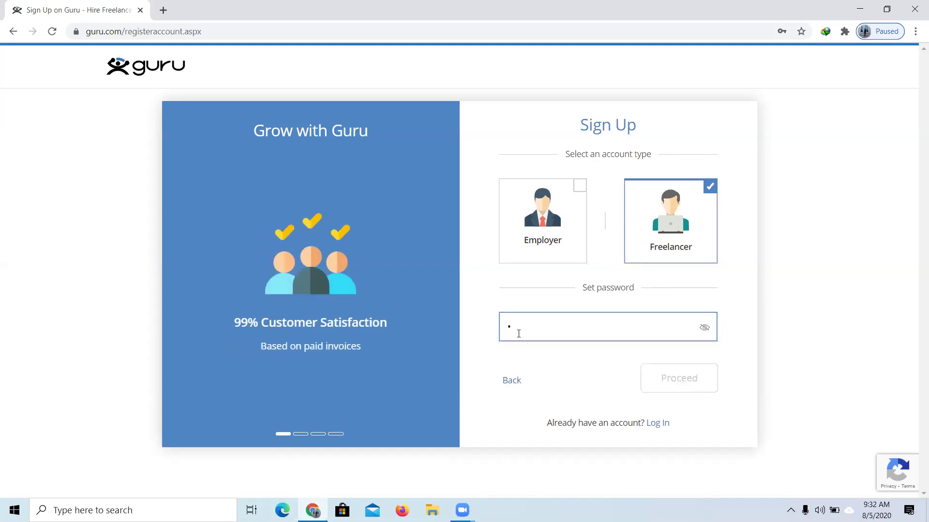
text(•)
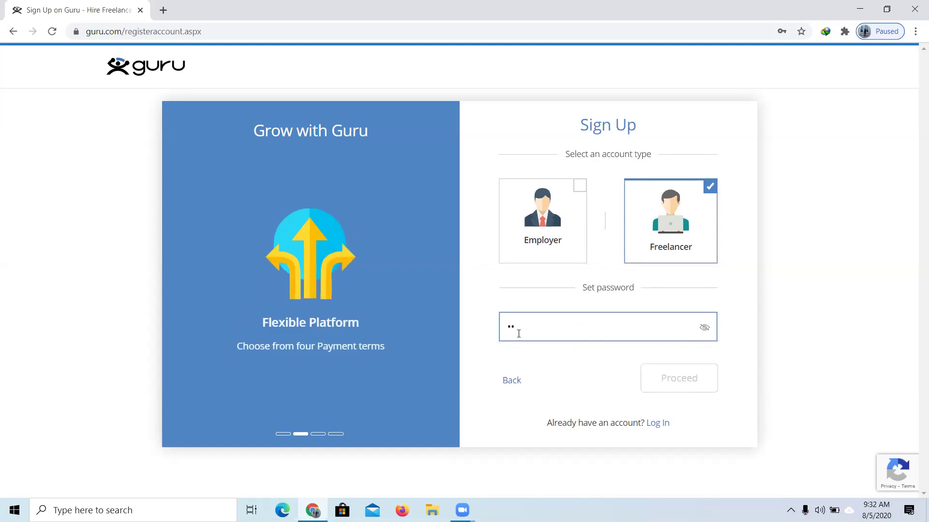
text(••)
key(BackSpace)
key(BackSpace)
key(BackSpace)
key(BackSpace)
text(••)
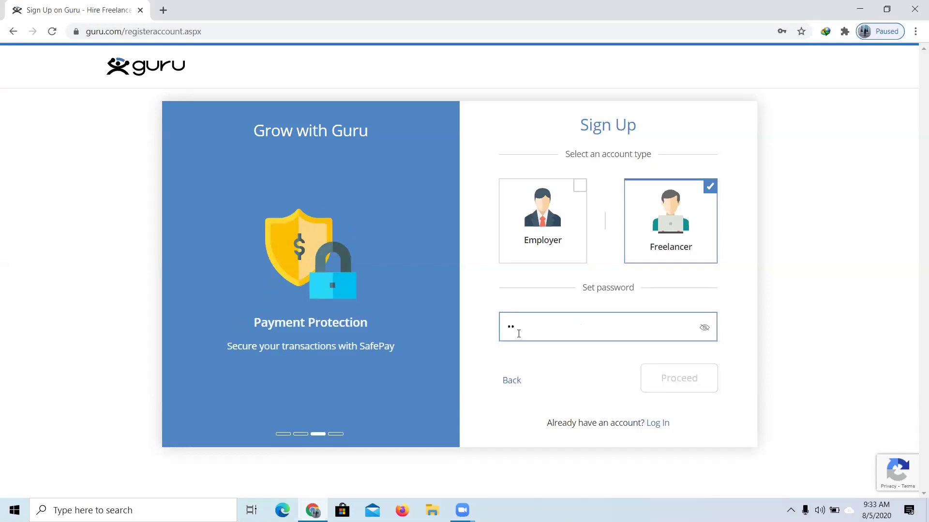
text(••)
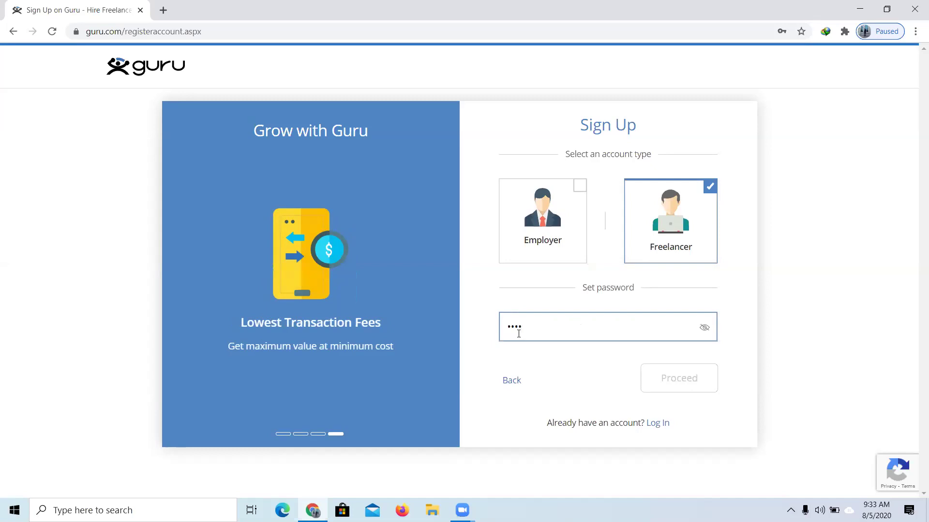
text(••••••)
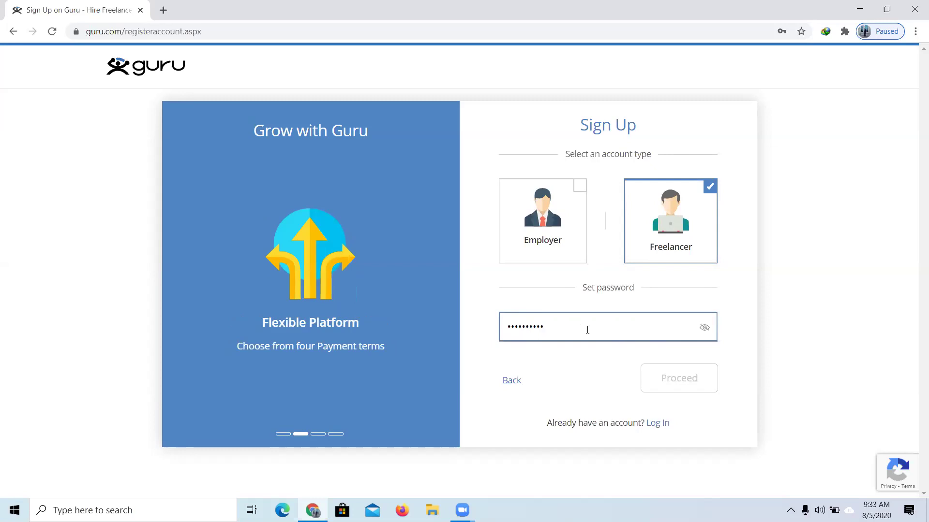
click(685, 390)
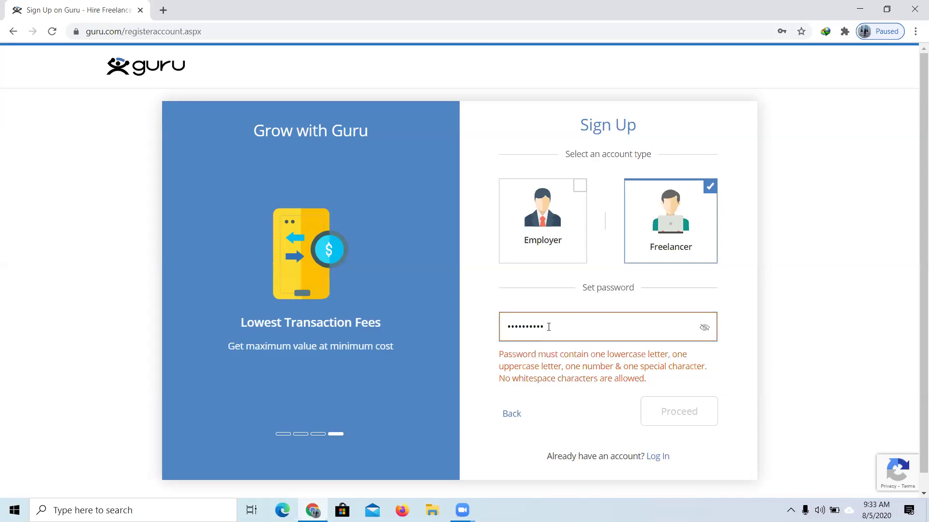
Replace the rejected password with a stronger one containing a digit and proceed
text(@)
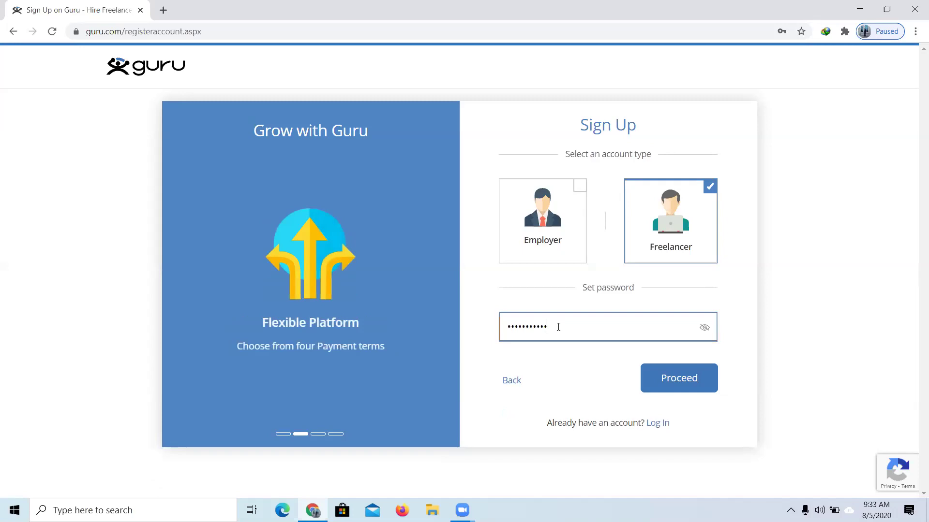
key(BackSpace)
key(ctrl+a)
key(BackSpace)
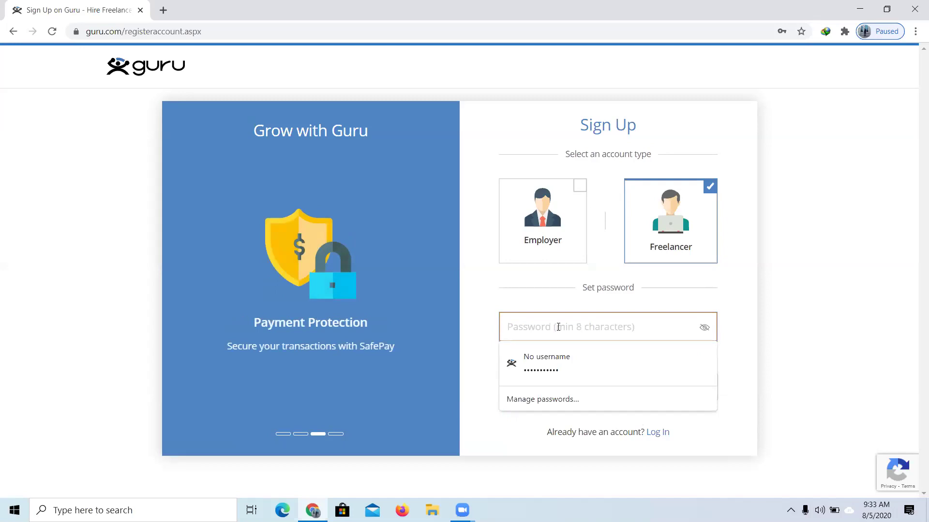
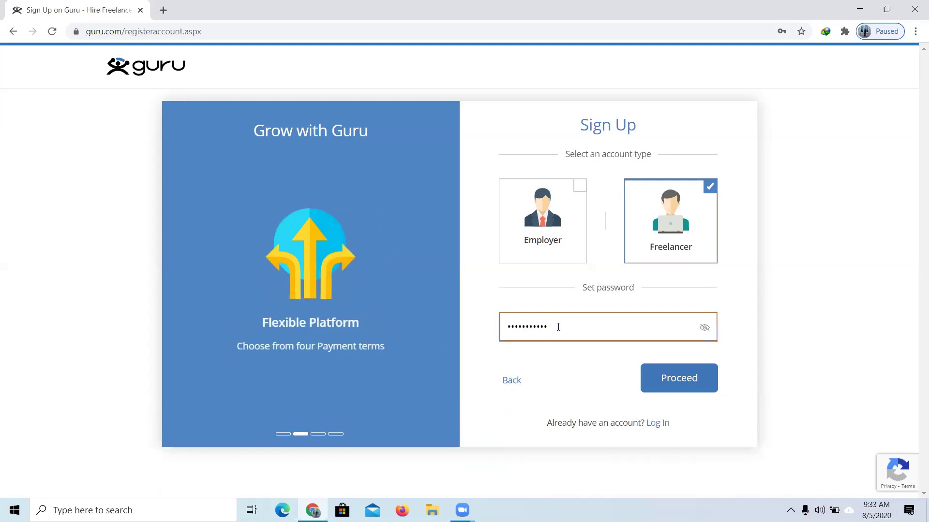
click(706, 379)
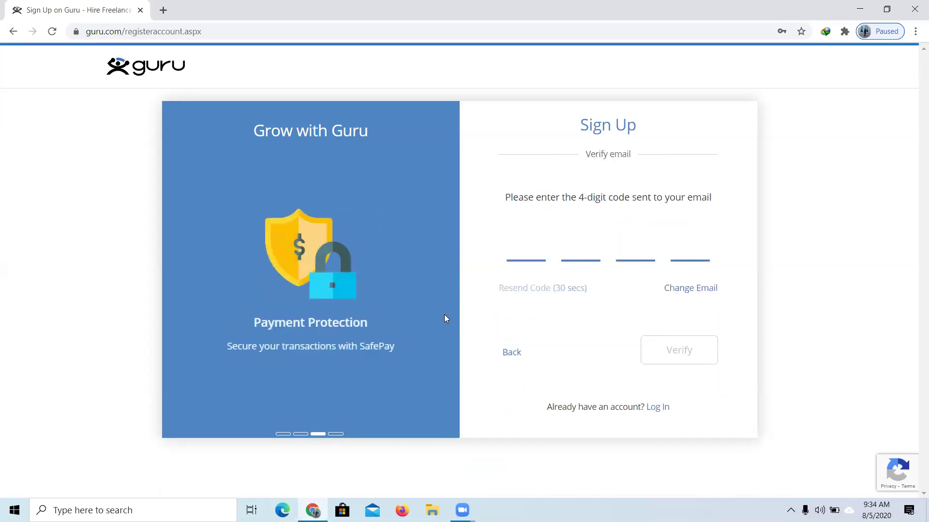
In a new tab, open Gmail and read Guru's verification e-mail
click(162, 10)
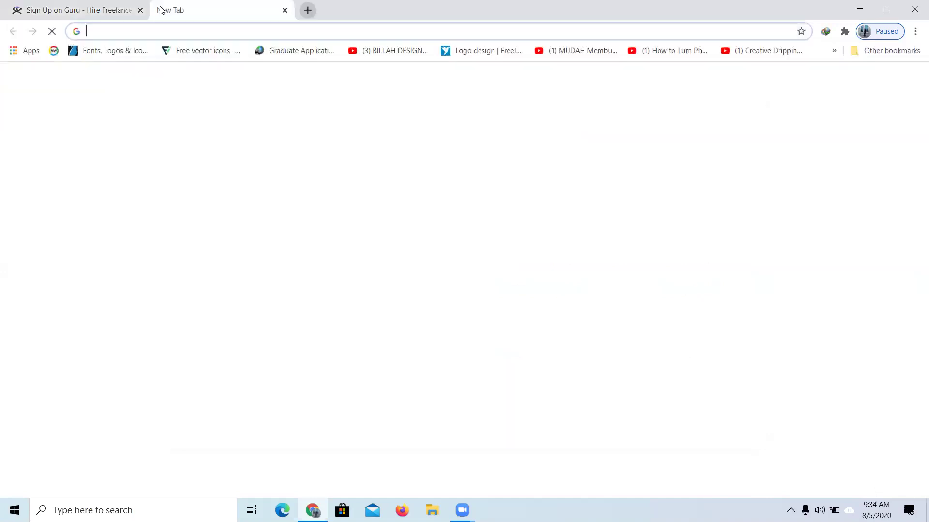
click(464, 310)
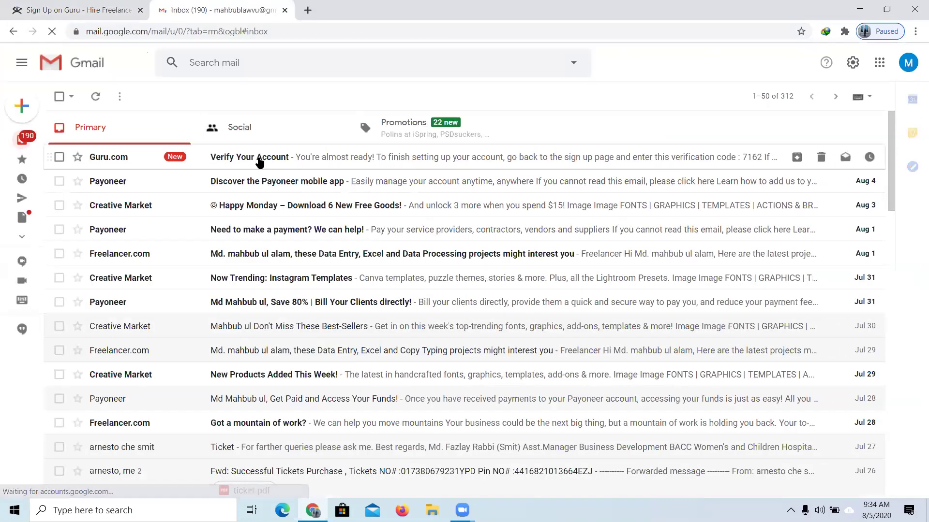
click(258, 160)
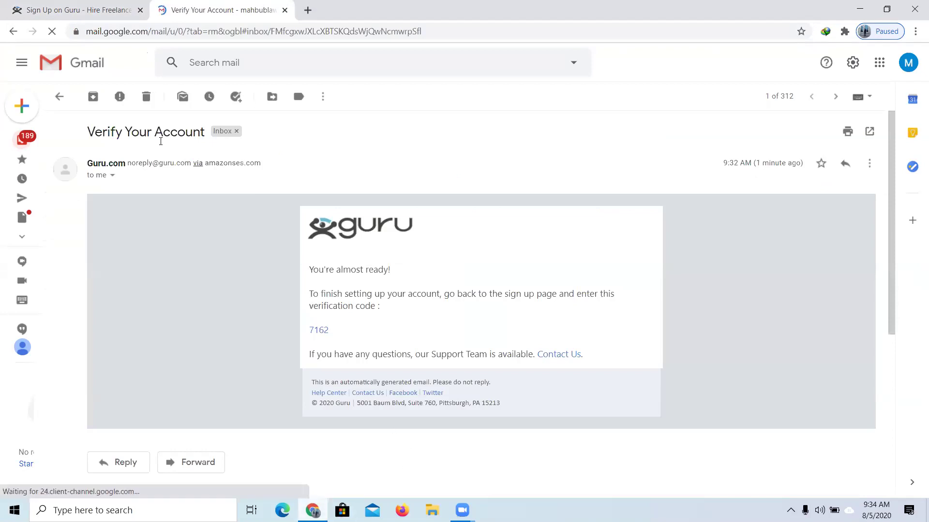
Back on the Guru tab, enter the 4-digit verification code and verify it
click(71, 10)
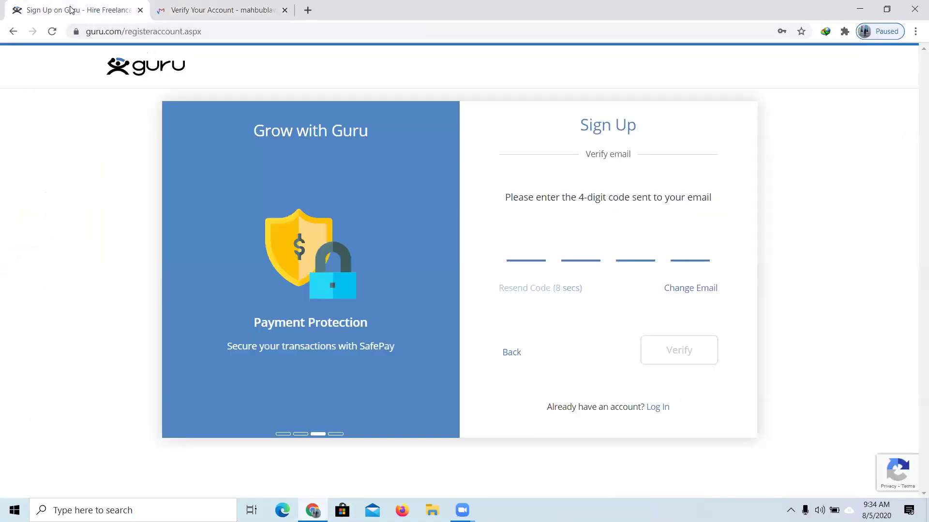
click(512, 245)
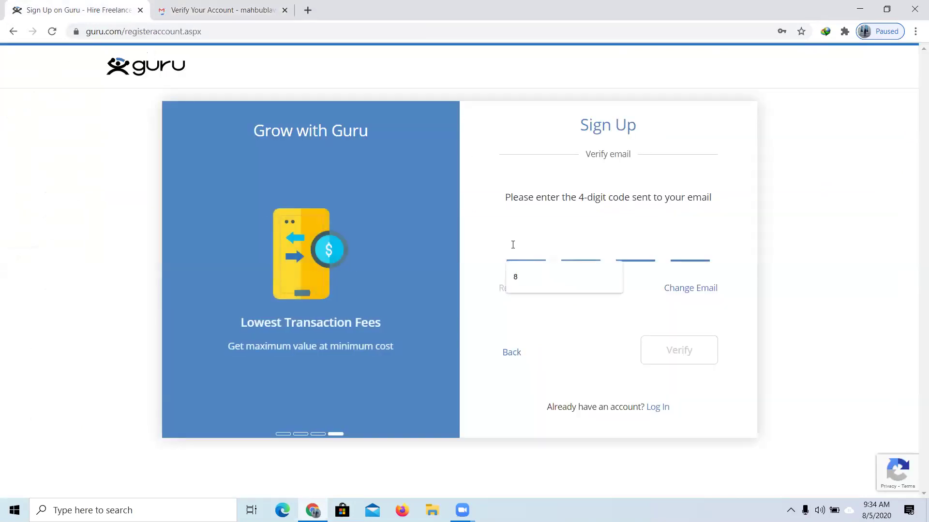
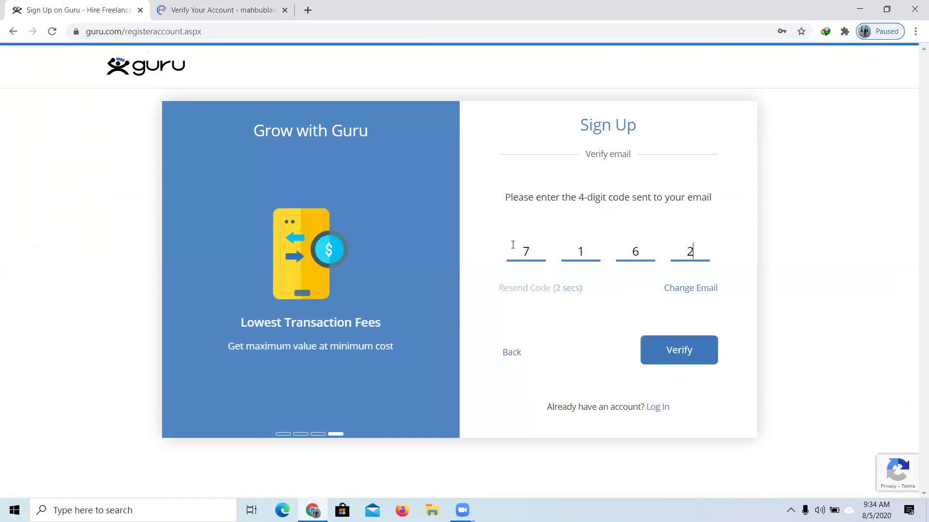
click(672, 348)
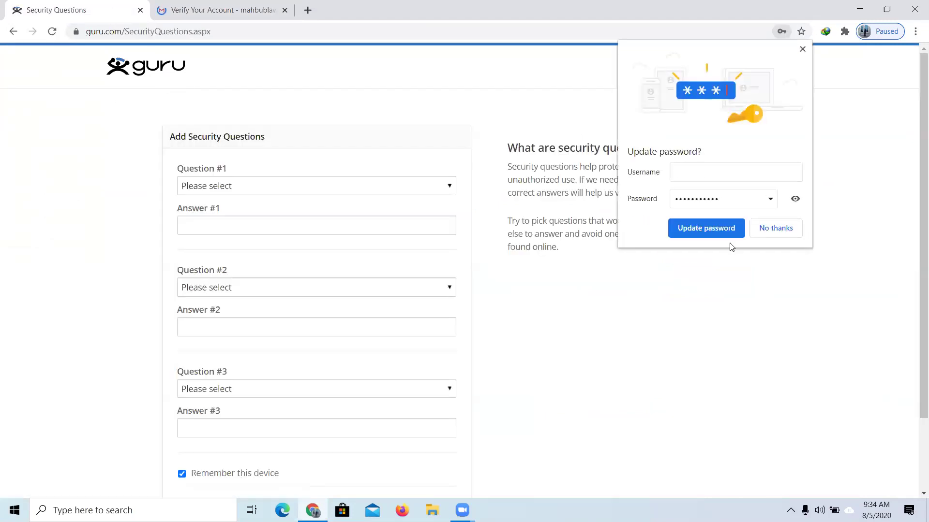
Set Question #1 to the least-favorite teacher's last name with an autofilled answer, and Question #2 to the oldest cousin's name
click(721, 233)
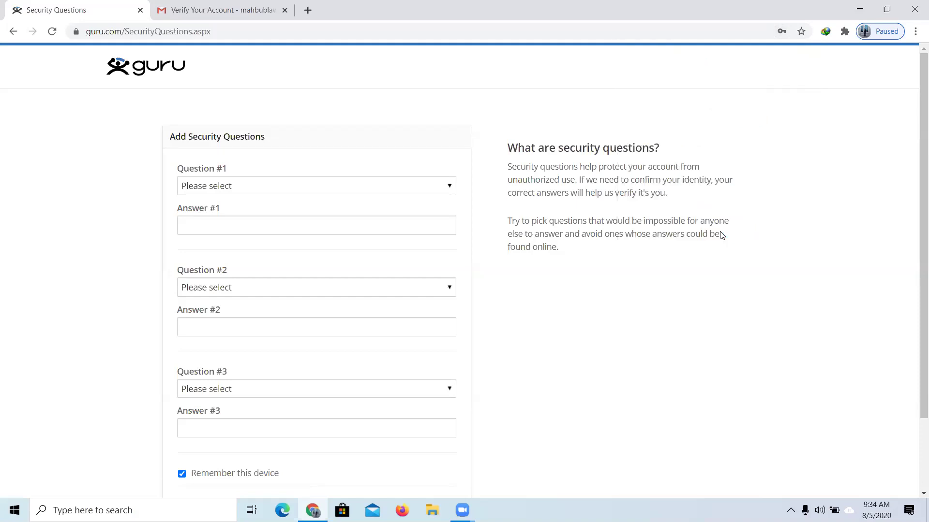
click(318, 186)
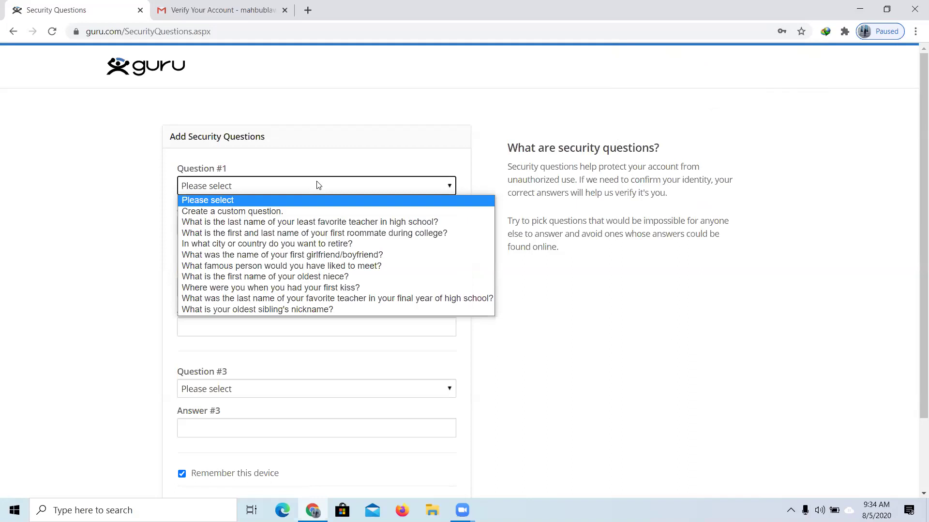
click(316, 221)
click(314, 225)
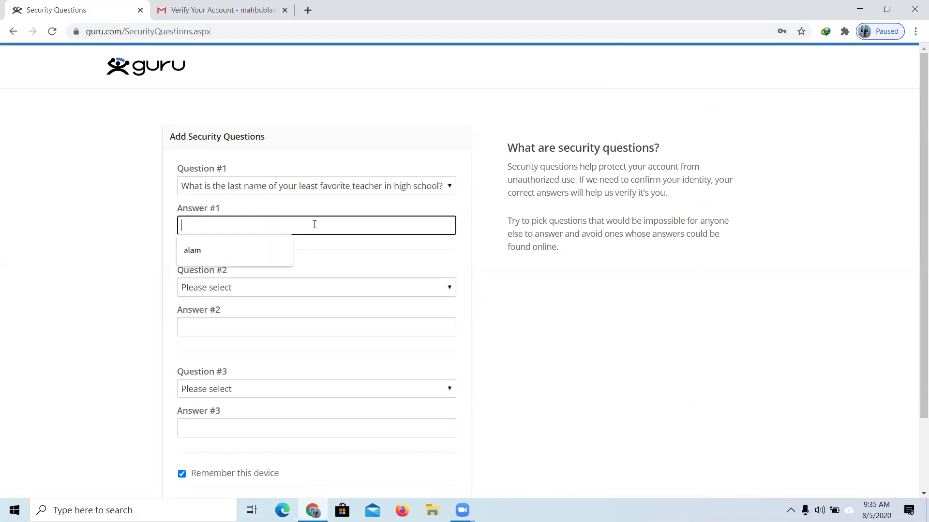
click(269, 246)
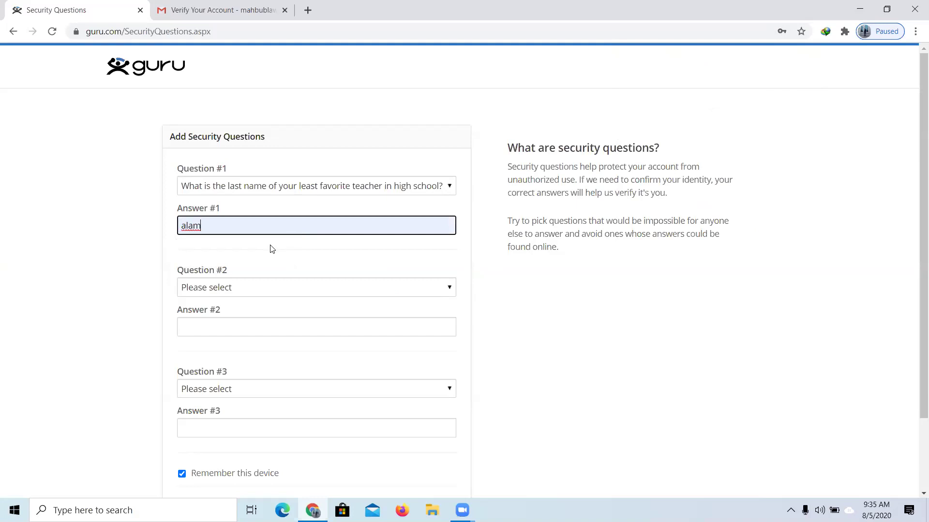
click(277, 288)
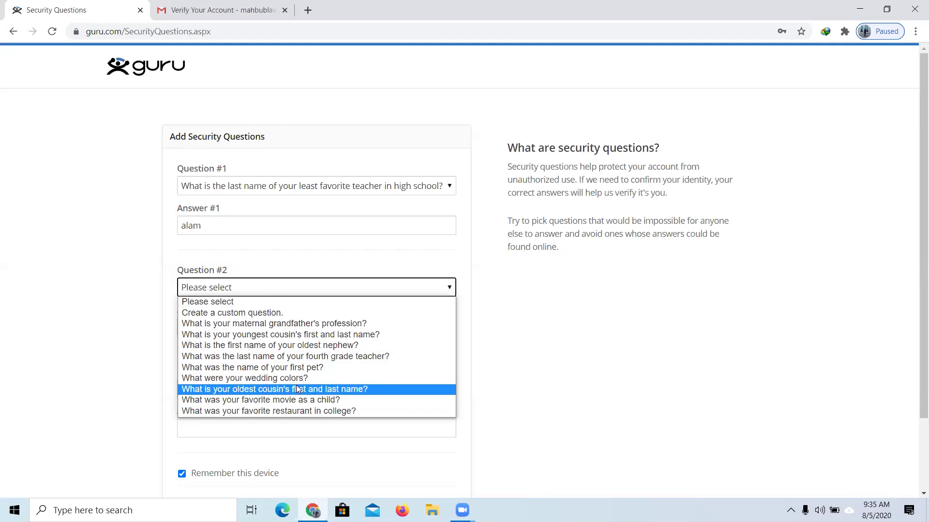
click(297, 389)
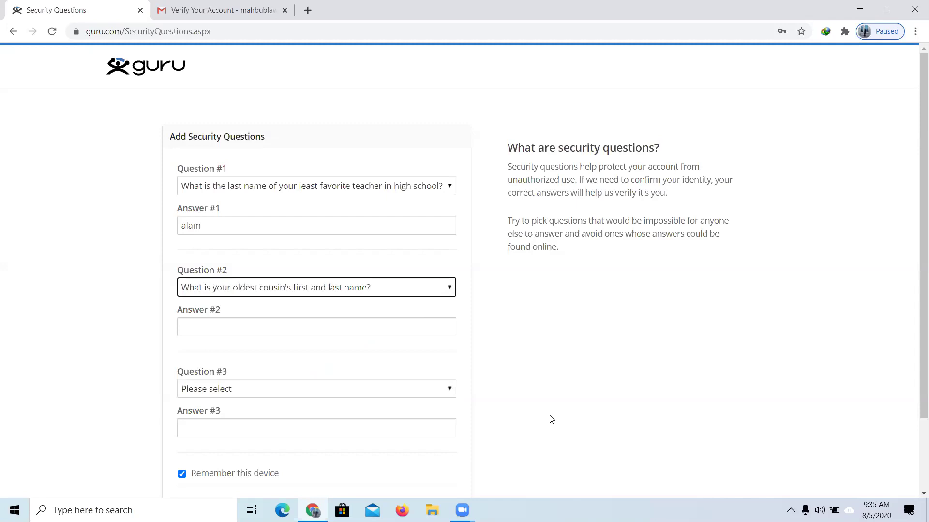
Type the oldest cousin's name as Answer #2
click(254, 322)
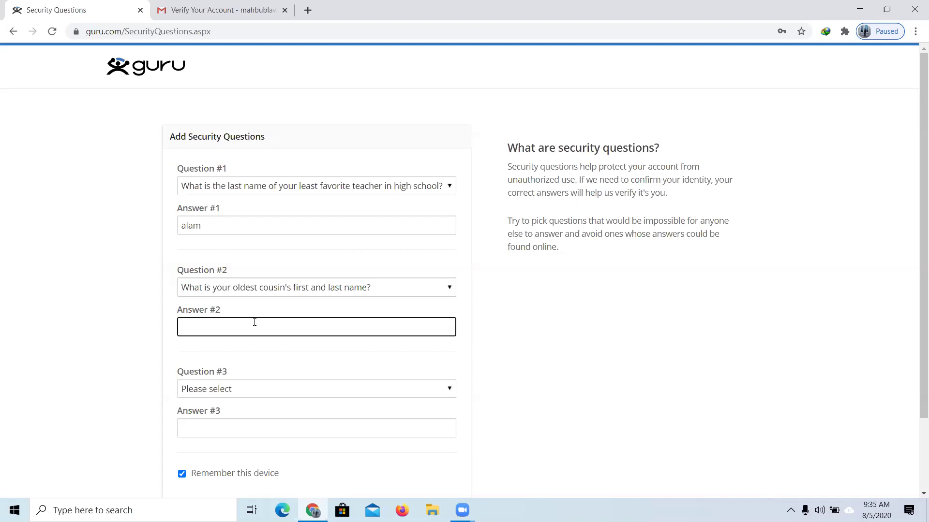
Set Question #3 to the favorite childhood book, answer it, and continue
click(401, 395)
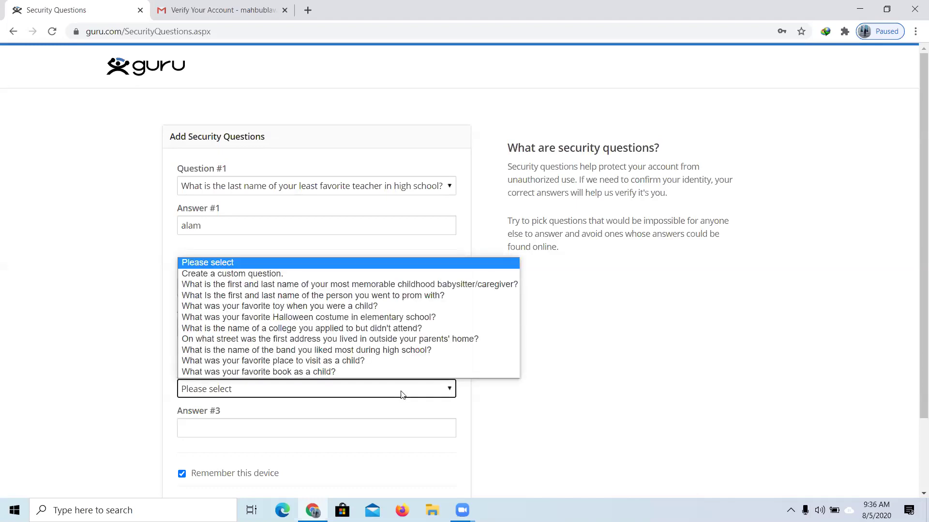
click(134, 325)
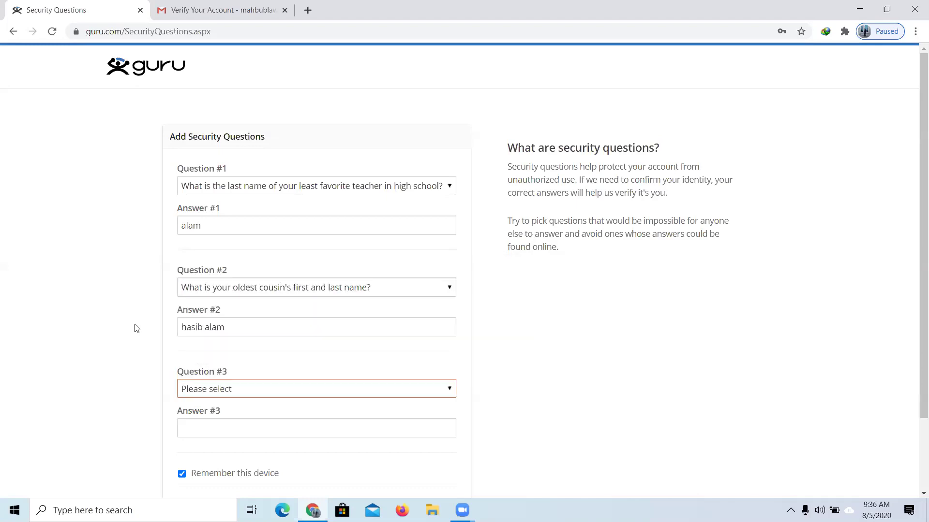
click(411, 392)
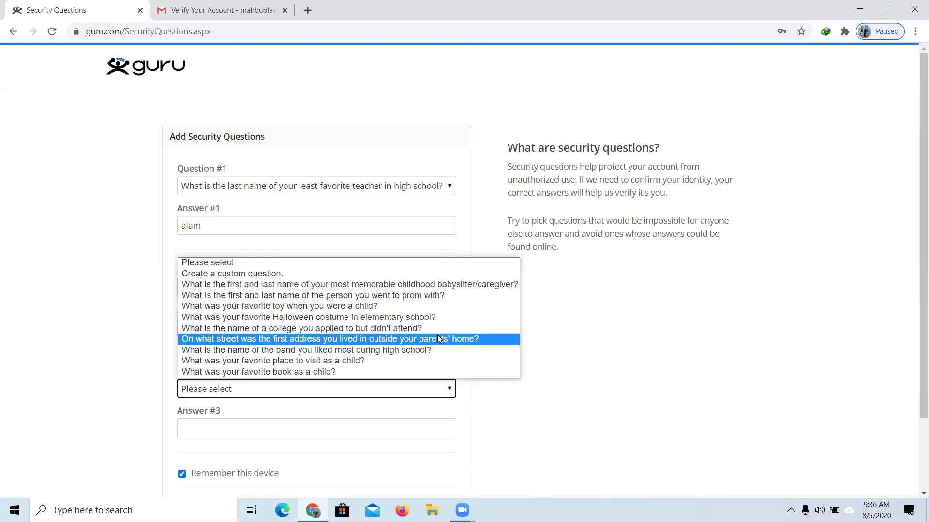
key(Up)
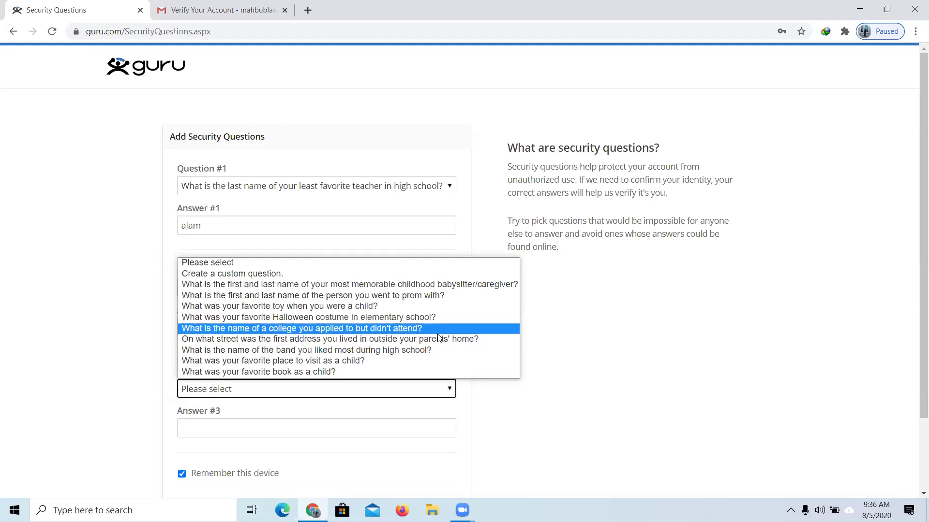
key(Down)
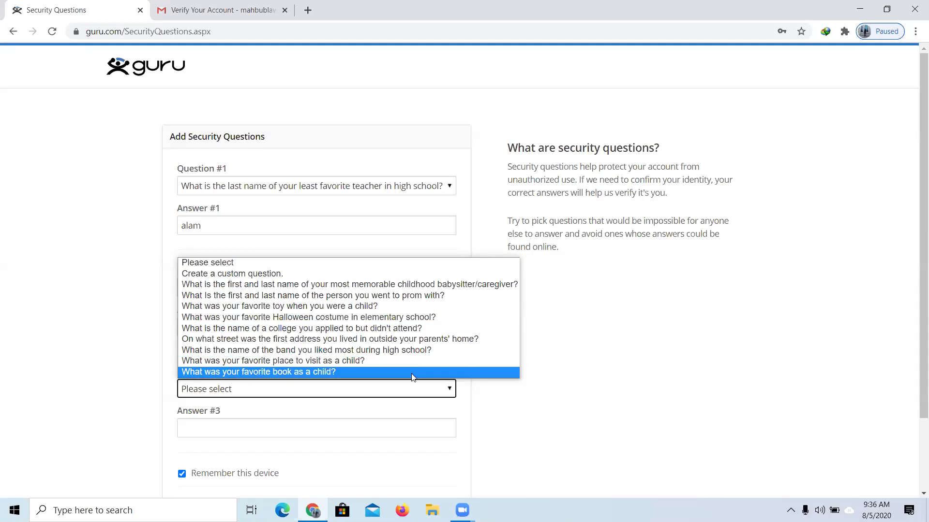
click(412, 372)
click(330, 422)
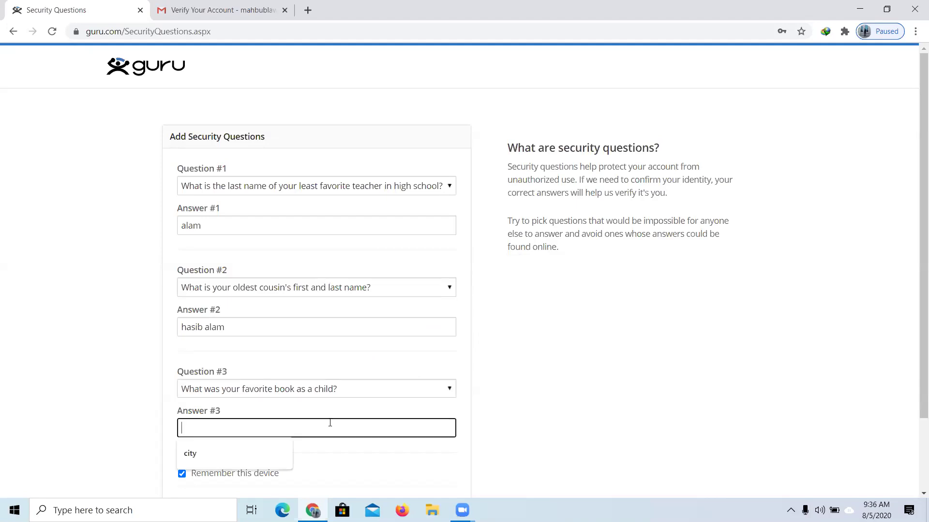
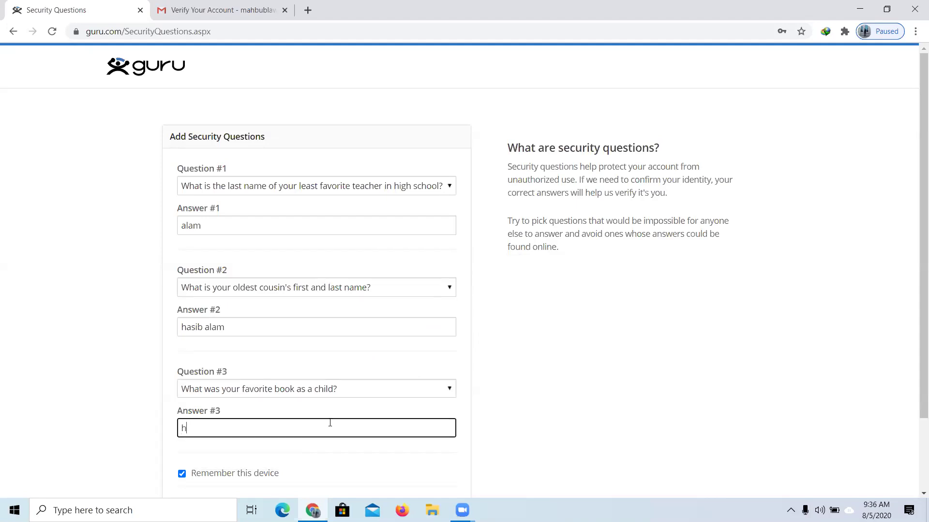
click(127, 410)
scroll(127, 409, down, 2)
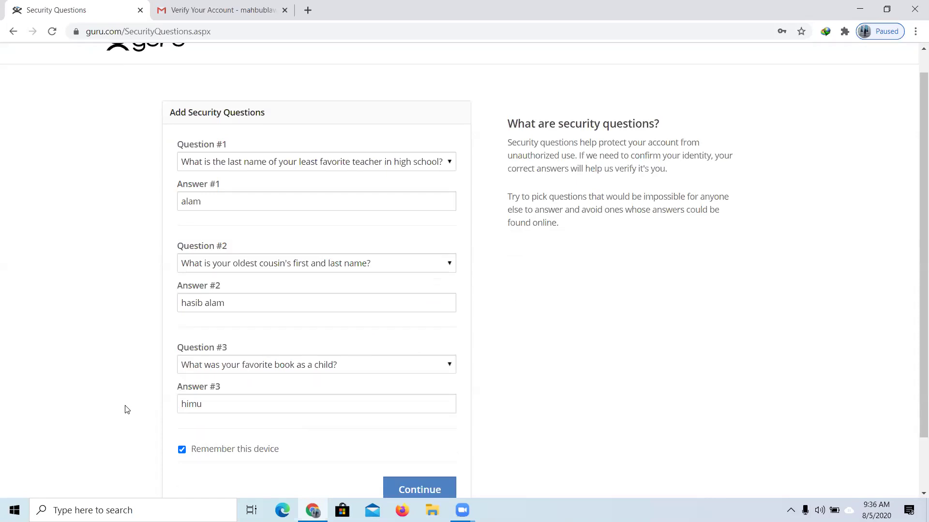
click(405, 429)
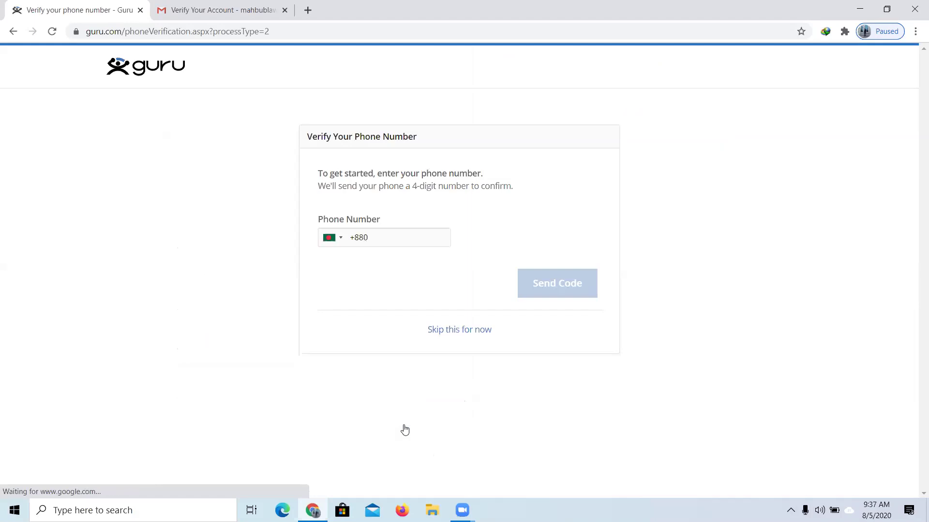
Enter a phone number and request a verification code for it
click(395, 235)
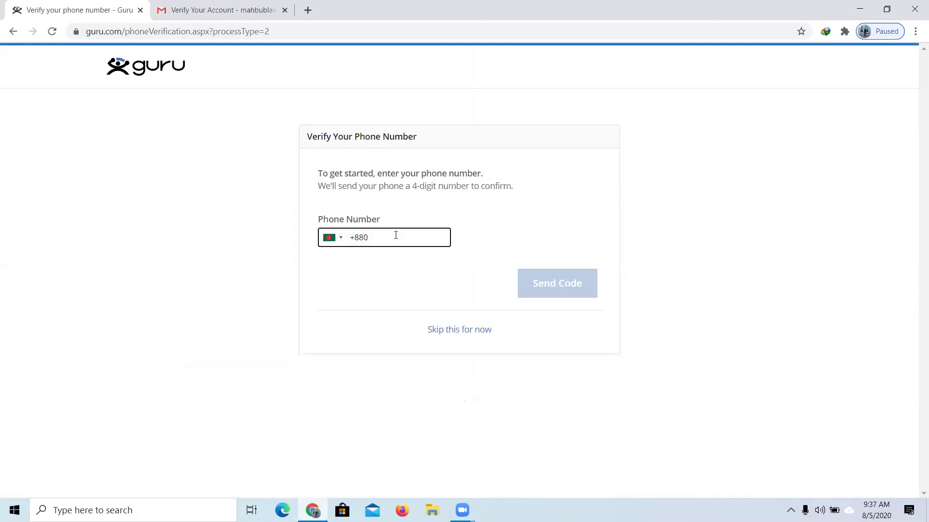
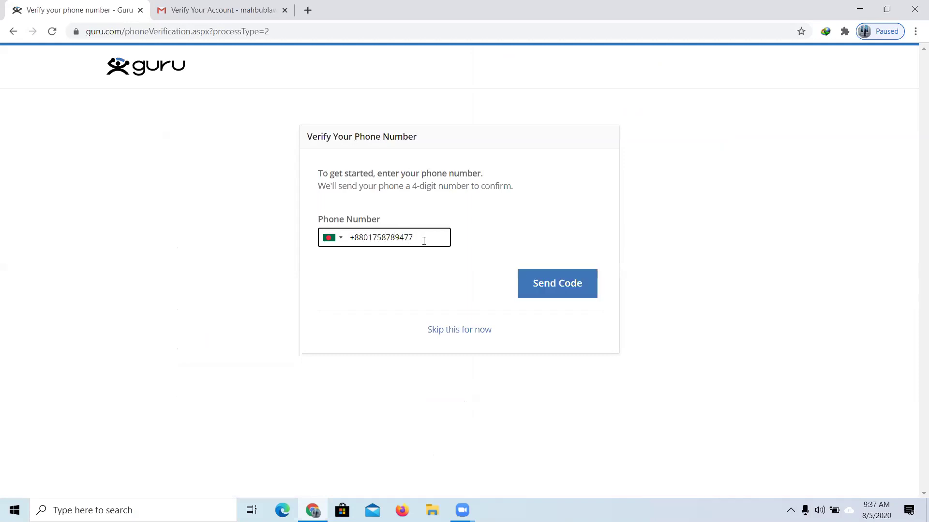
click(554, 285)
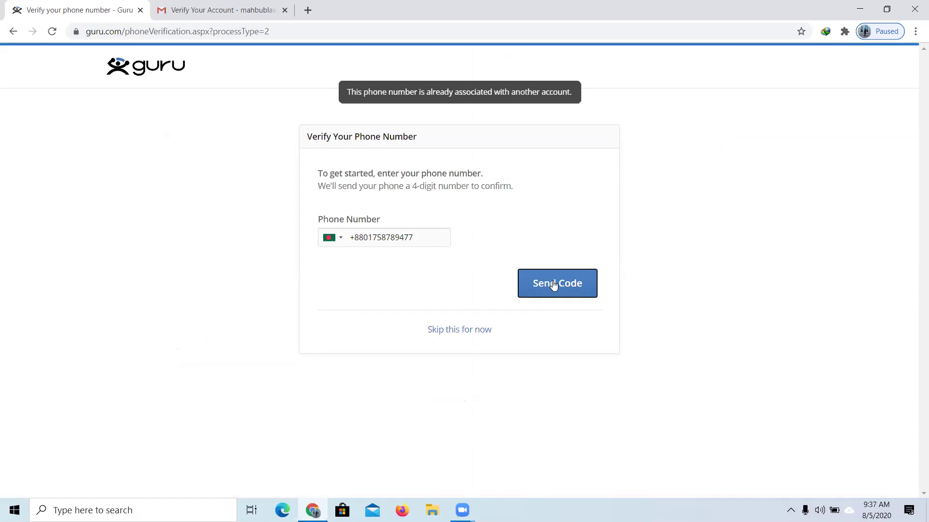
Replace the rejected phone number with a different number and send the code again
click(421, 238)
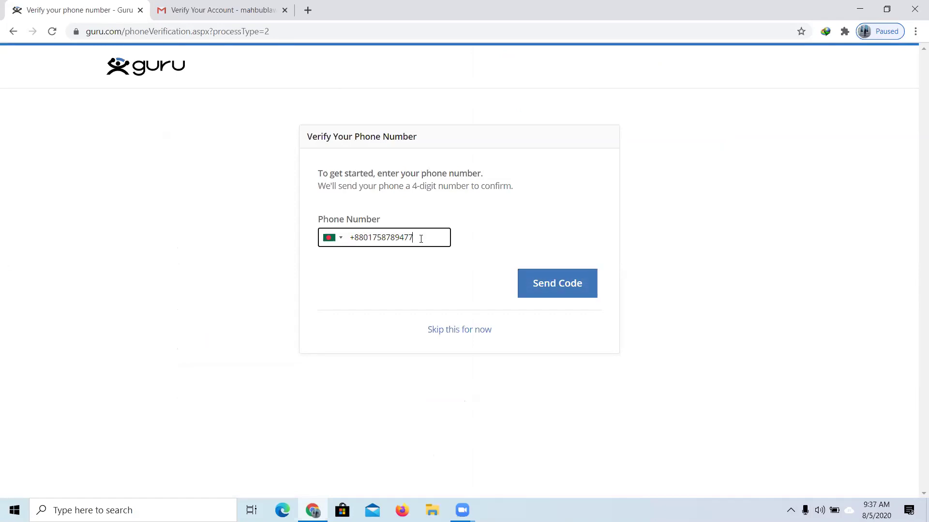
key(BackSpace)
key(BackSpace)
key(BackSpace)
key(BackSpace)
key(BackSpace)
key(BackSpace)
key(BackSpace)
key(BackSpace)
text(4)
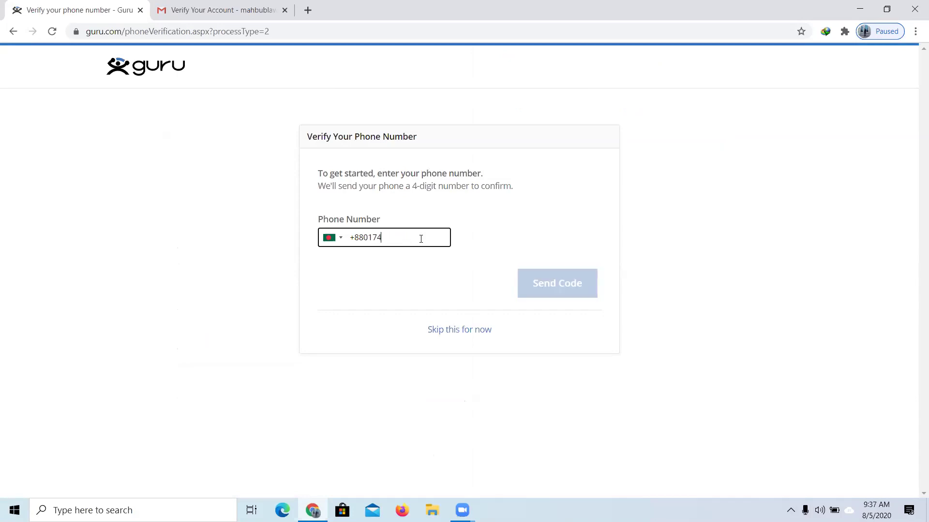
text(0936)
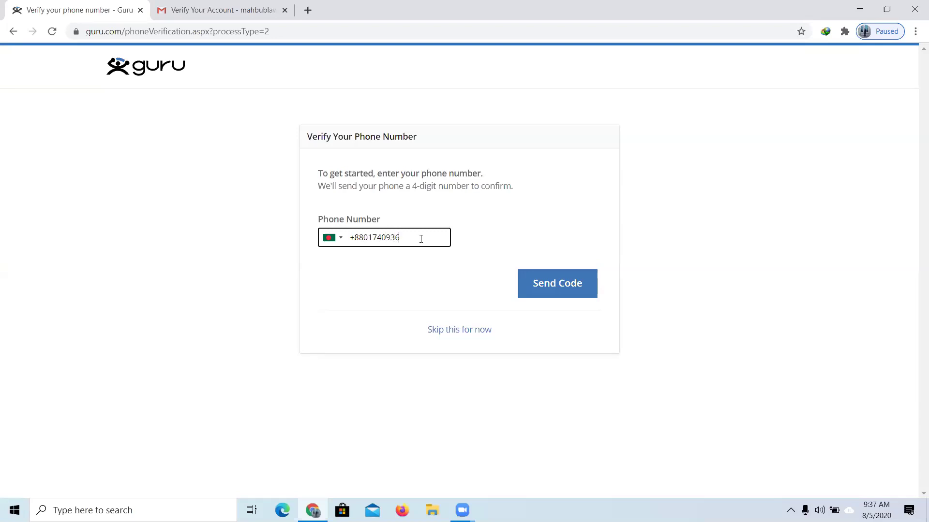
text(186)
click(548, 287)
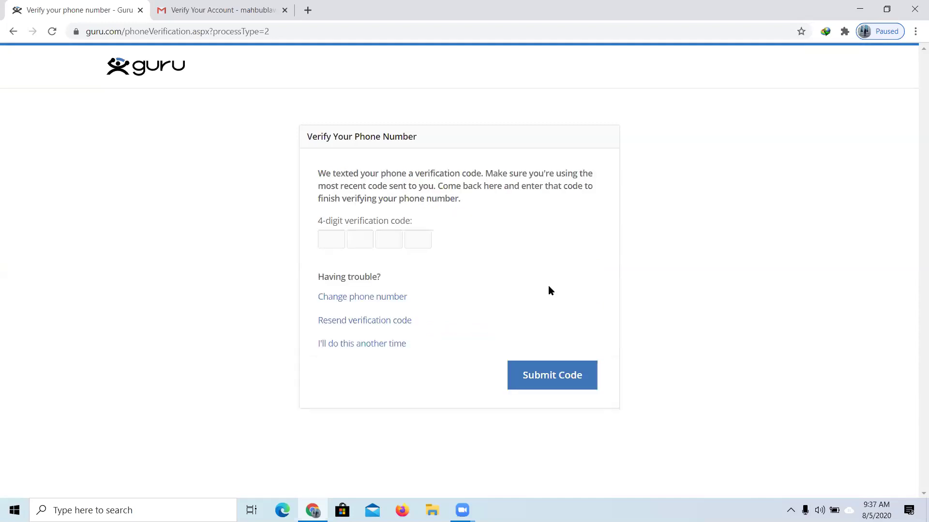
Enter the texted 4-digit phone code, submit it, and continue to the contact information form
click(332, 239)
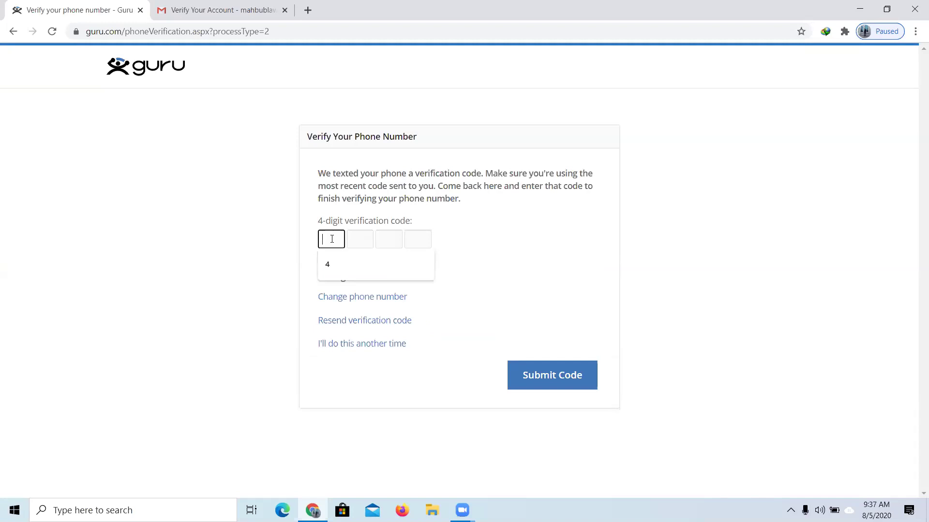
click(278, 234)
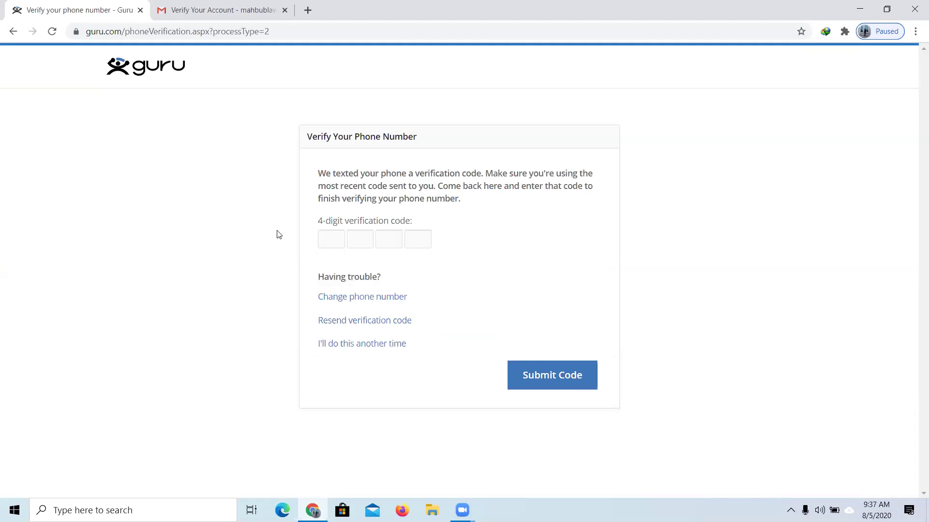
click(326, 236)
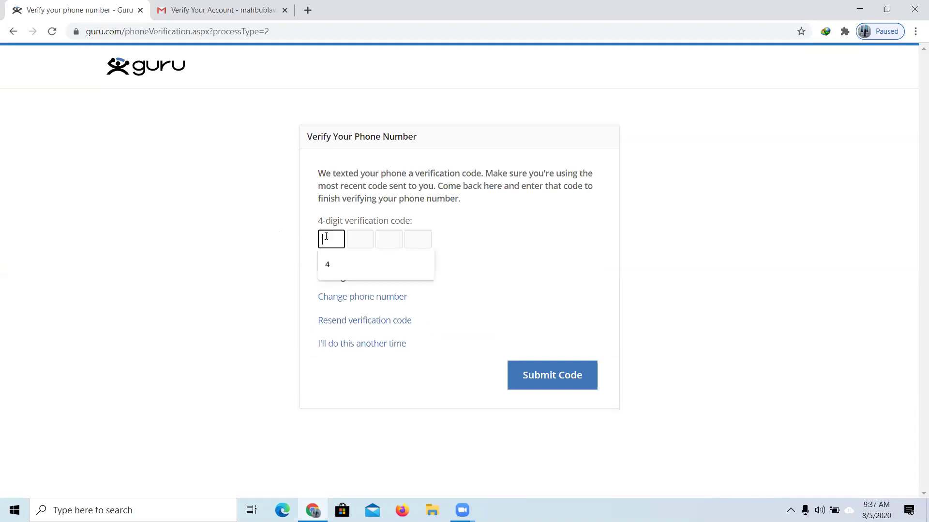
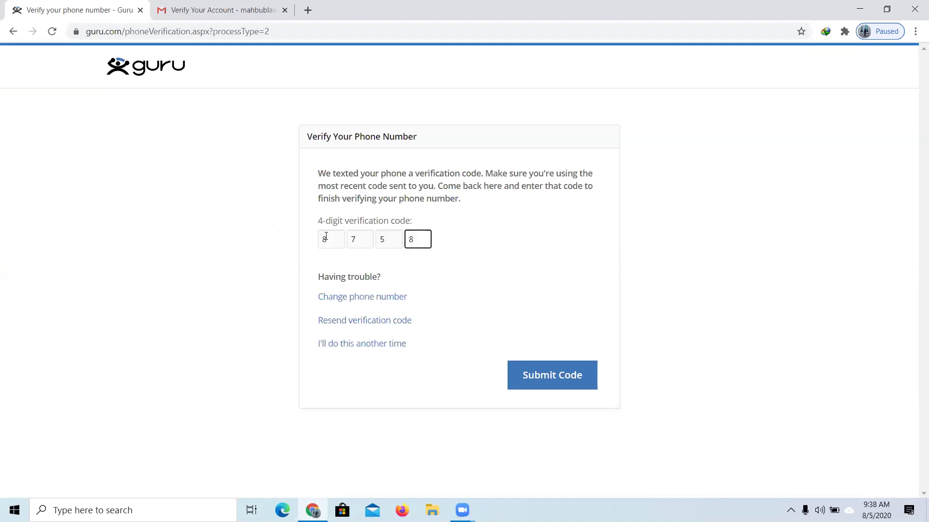
click(492, 262)
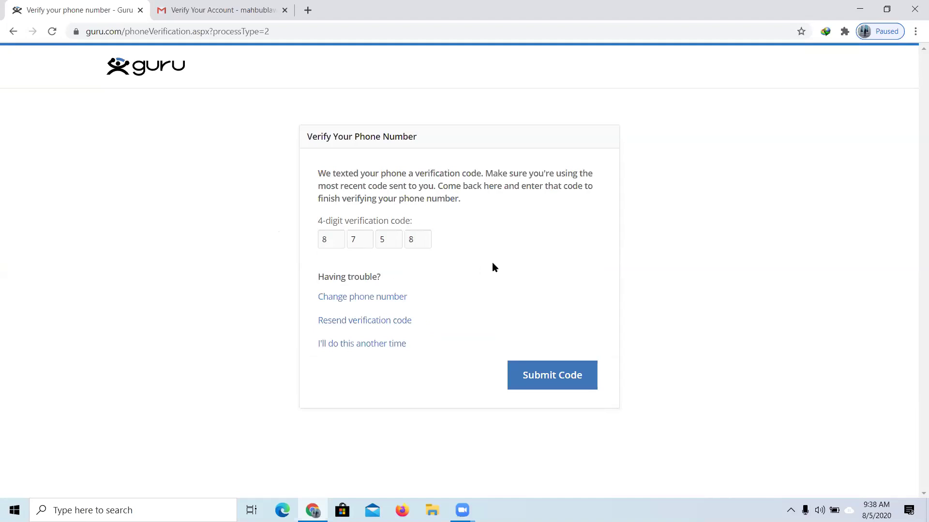
click(564, 385)
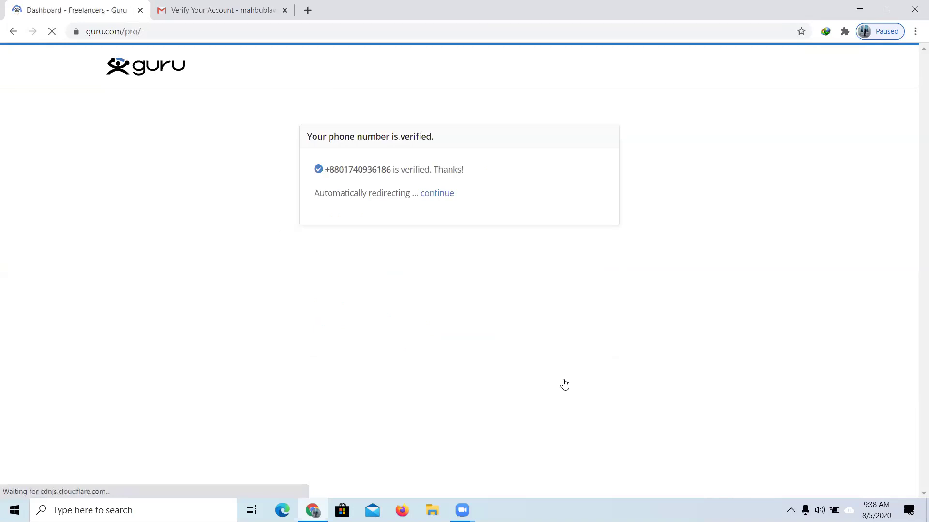
click(435, 193)
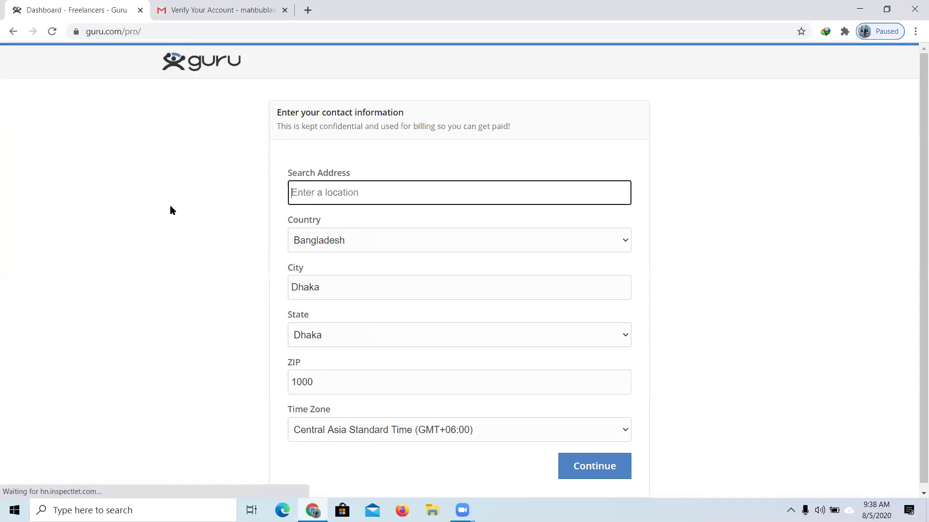
Fill the contact address from the saved Chrome autofill address
click(304, 192)
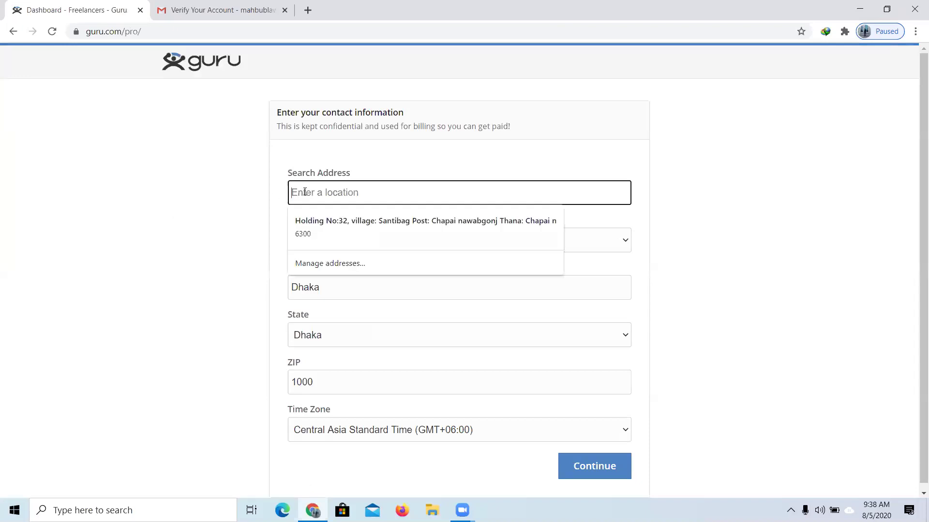
click(320, 221)
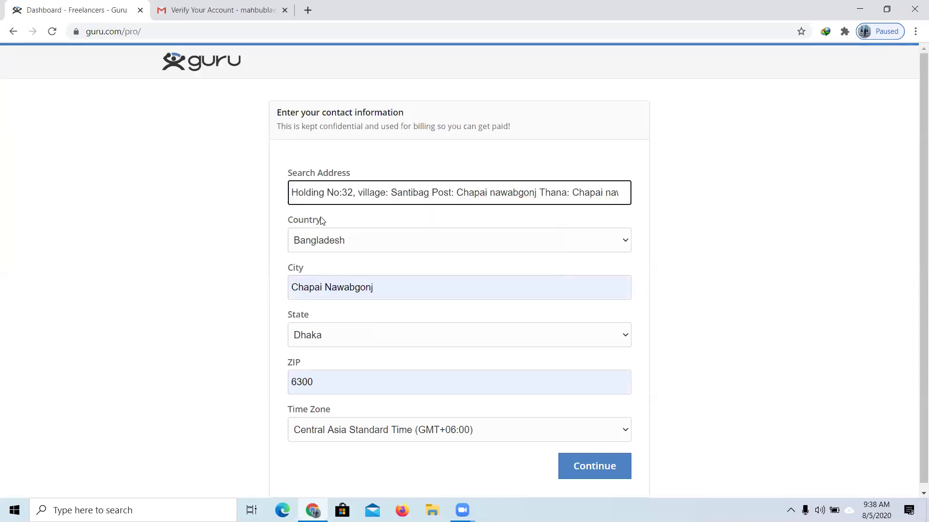
click(223, 301)
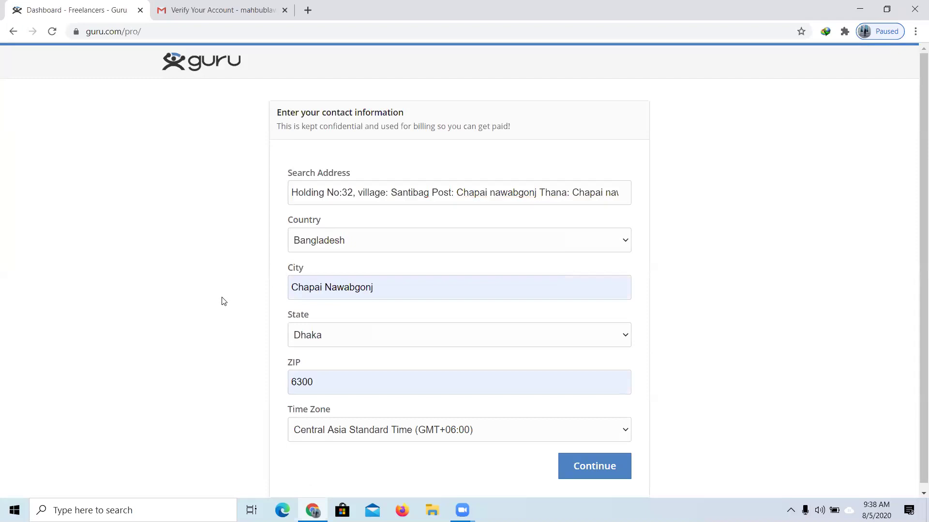
scroll(224, 301, down, 1)
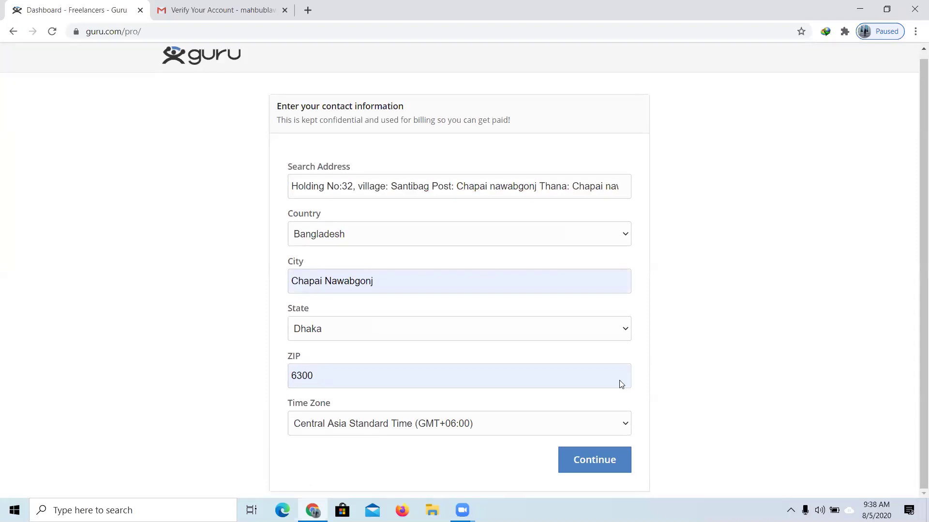
Keep Central Asia Standard Time as the time zone and submit the contact information
click(541, 430)
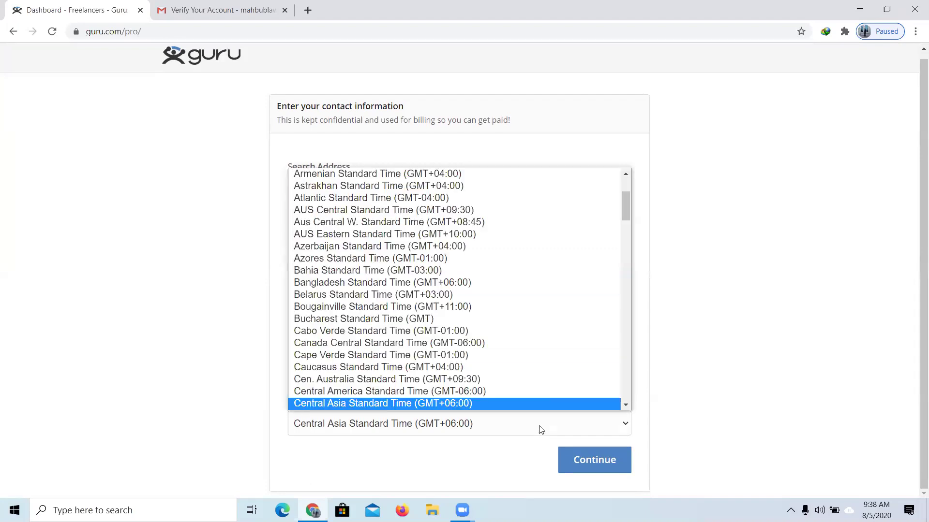
scroll(530, 406, down, 1)
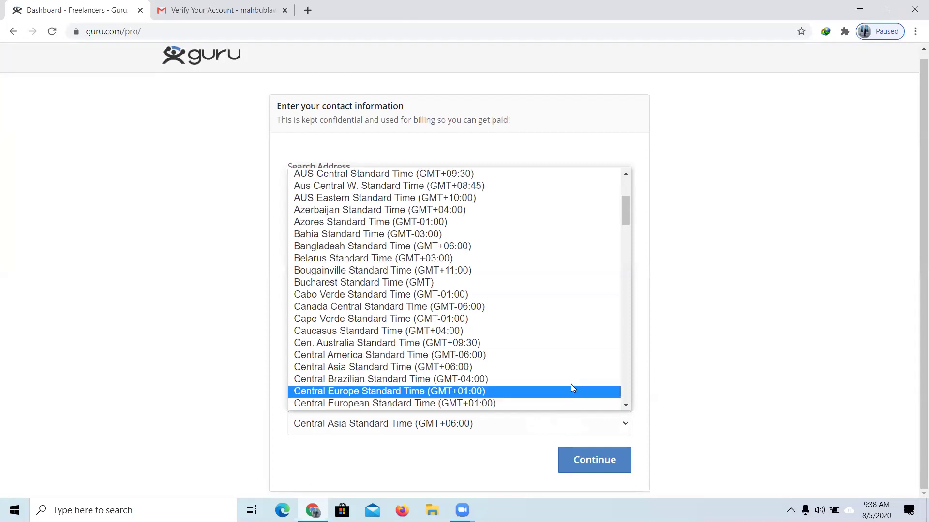
click(526, 440)
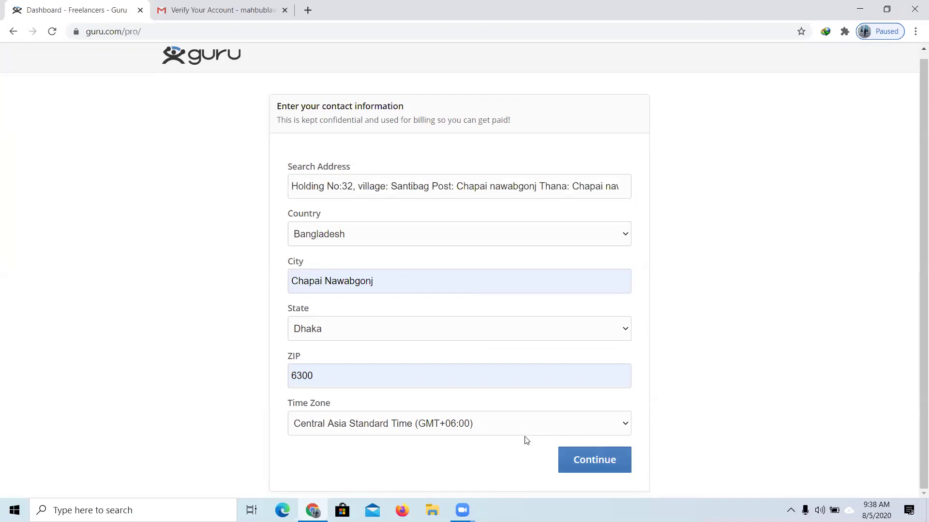
key(Tab)
key(Return)
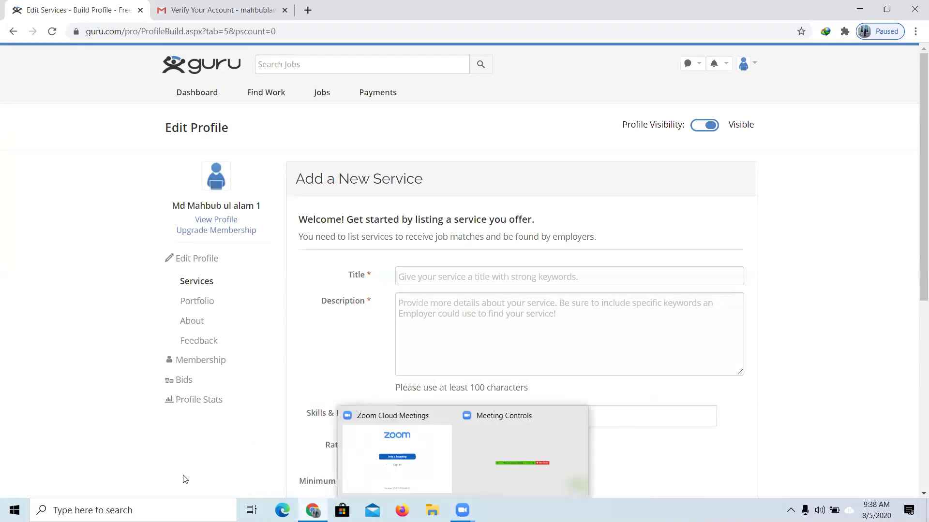
Enter the service title 'Social media marketing', correcting the 'merketing' typo, so skills get suggested
click(479, 284)
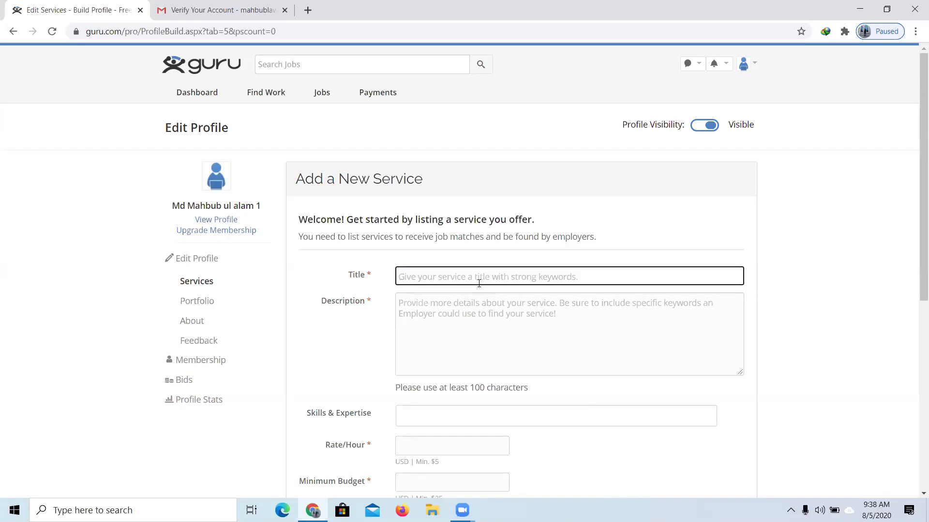
text(S)
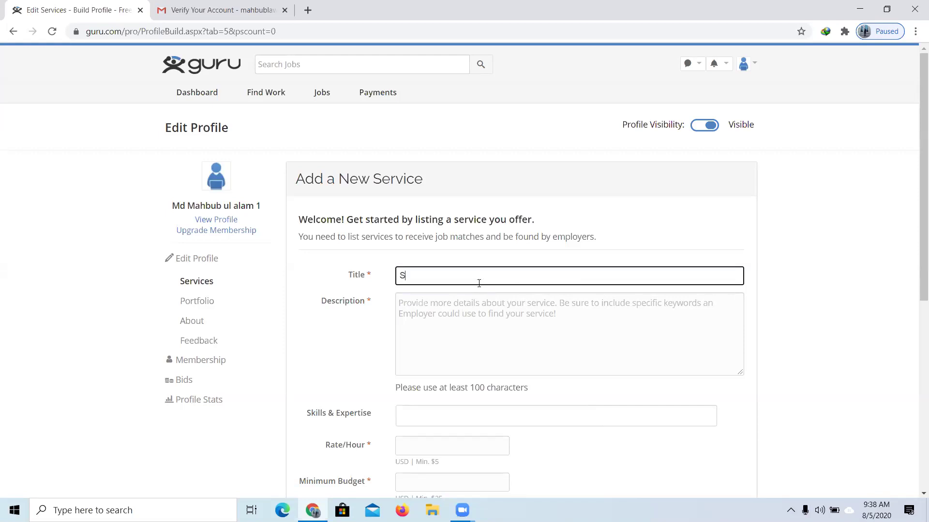
text(ocial media merketing)
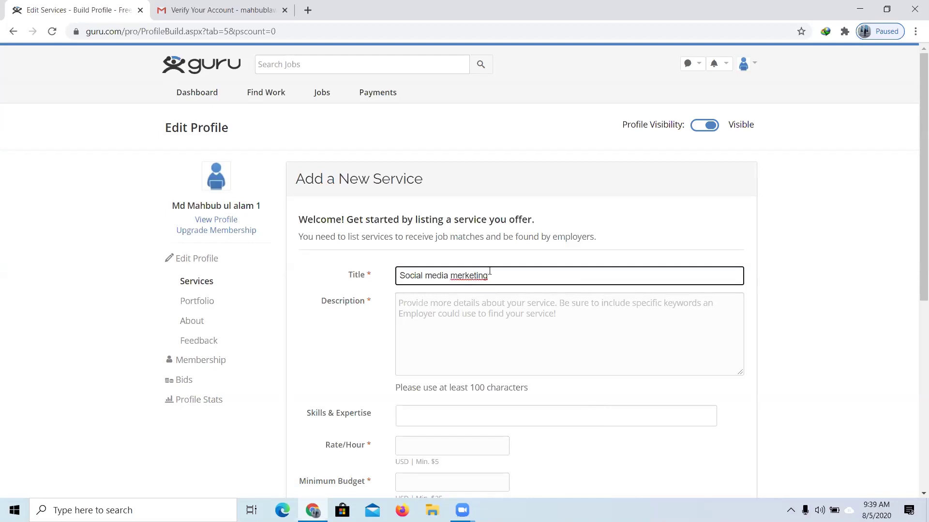
right_click(474, 276)
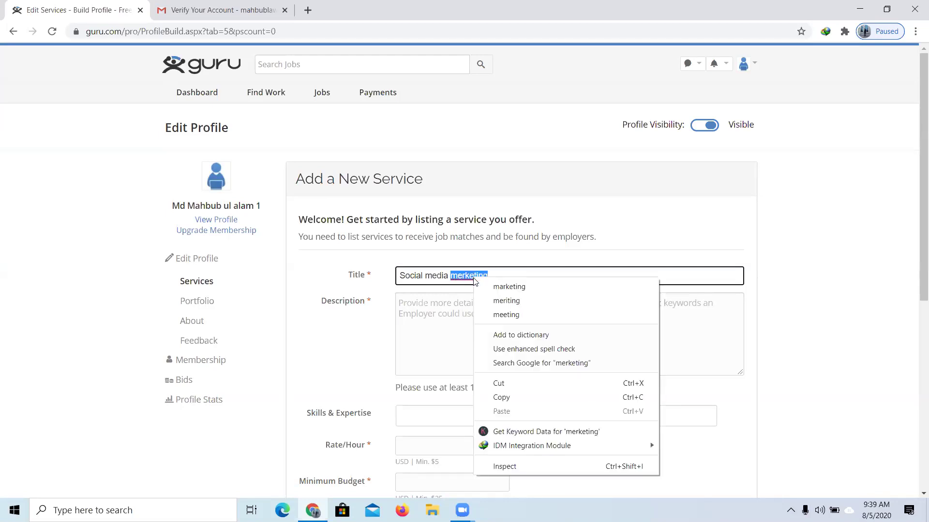
click(481, 285)
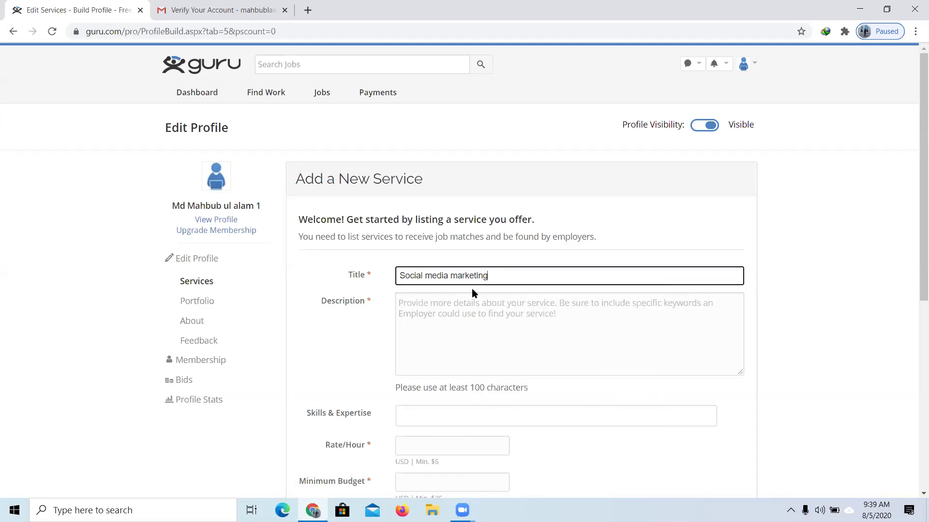
click(805, 270)
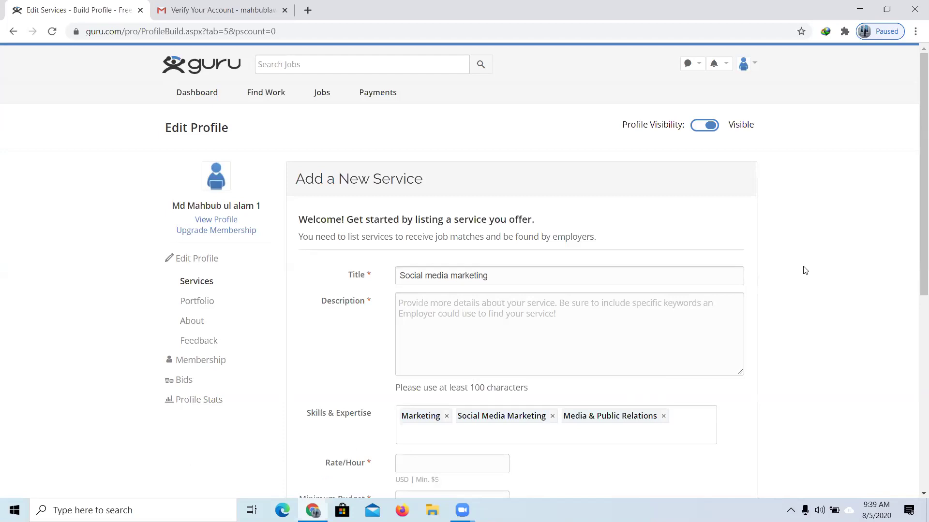
scroll(805, 270, down, 2)
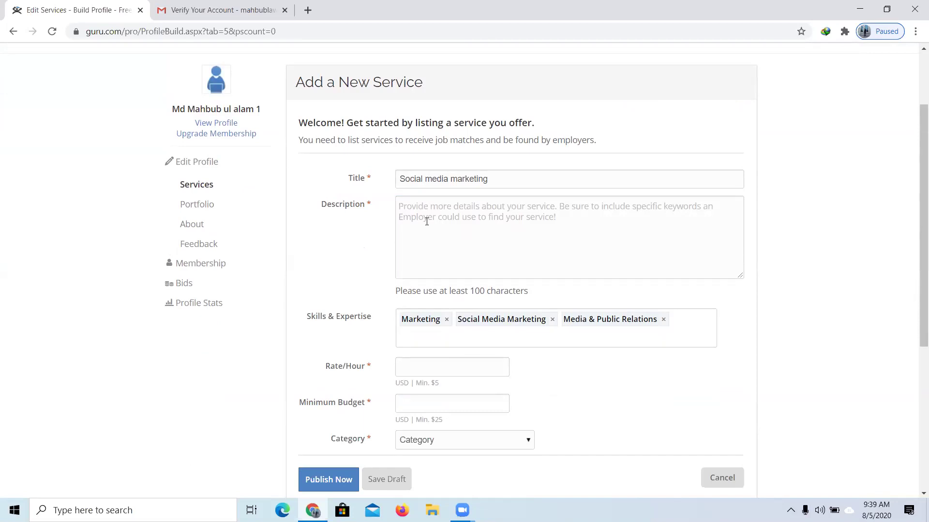
click(430, 182)
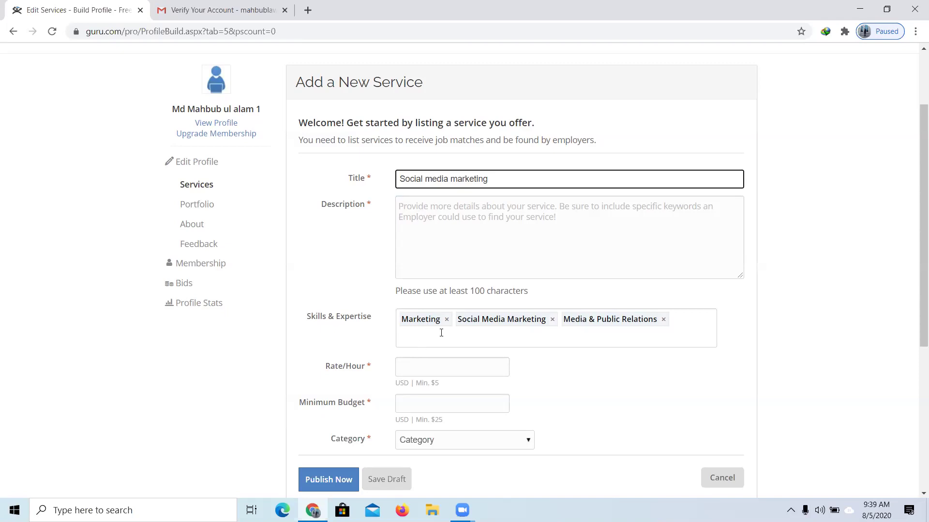
Add Facebook Ads and Facebook Advertising as skills
click(689, 324)
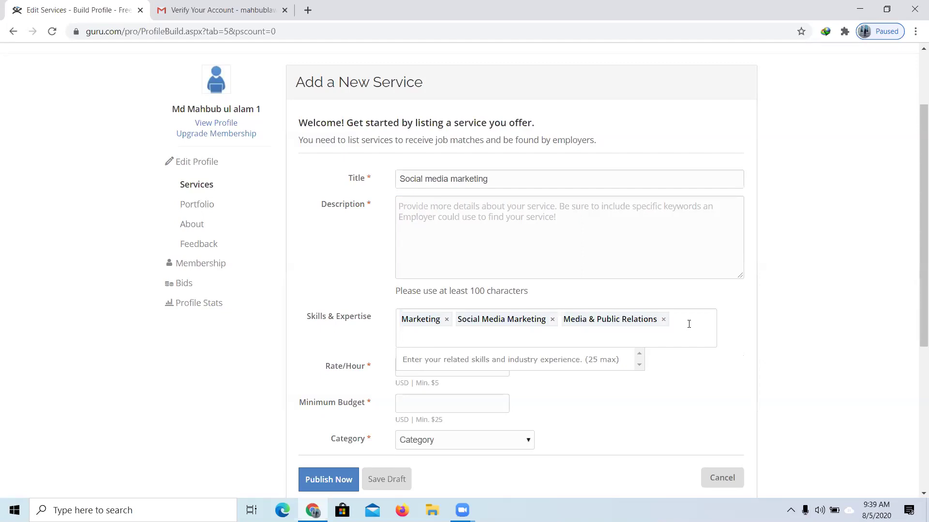
text(face)
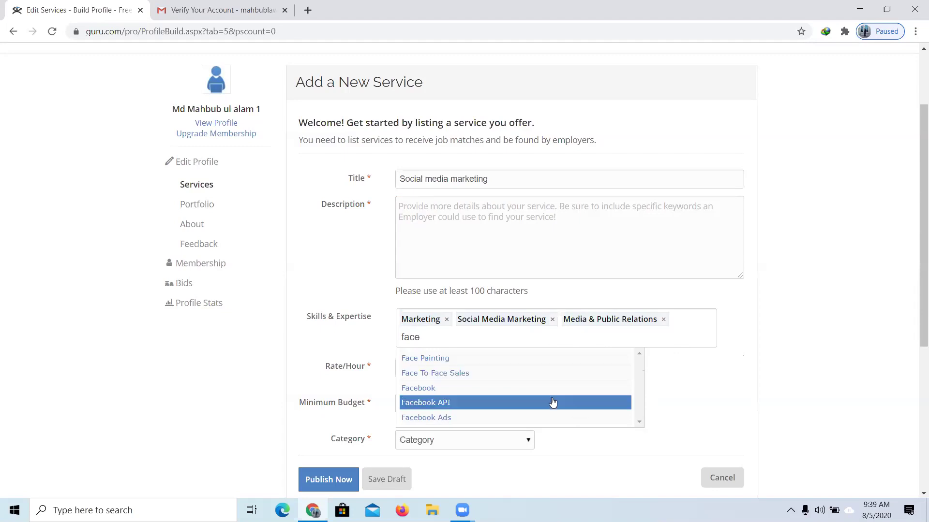
key(Down)
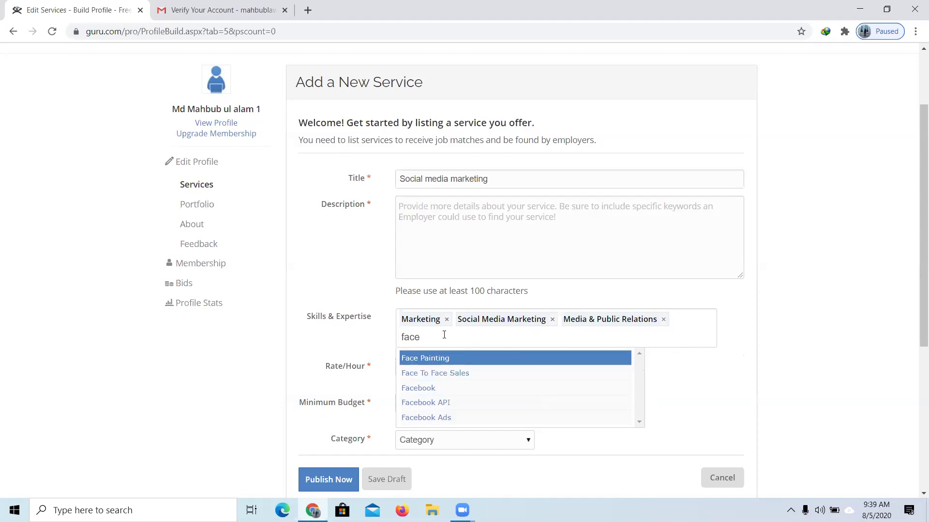
text(book)
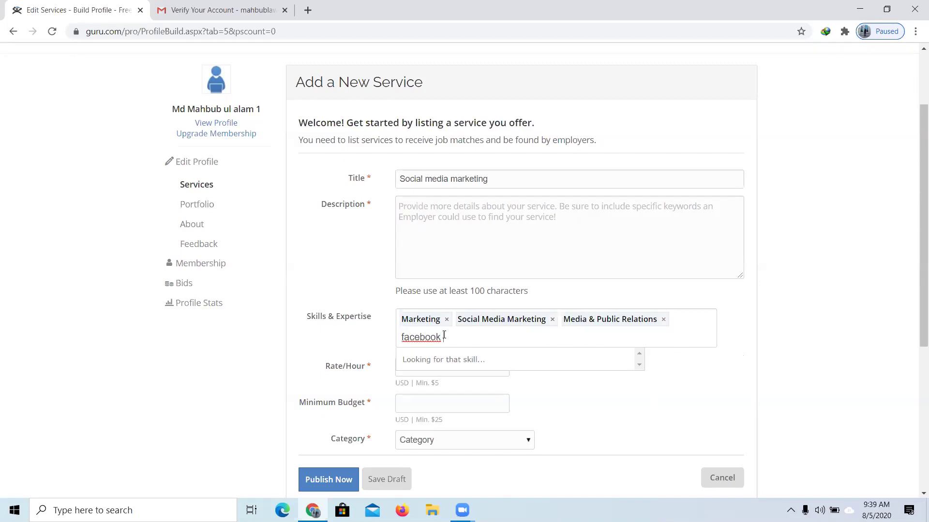
text( me)
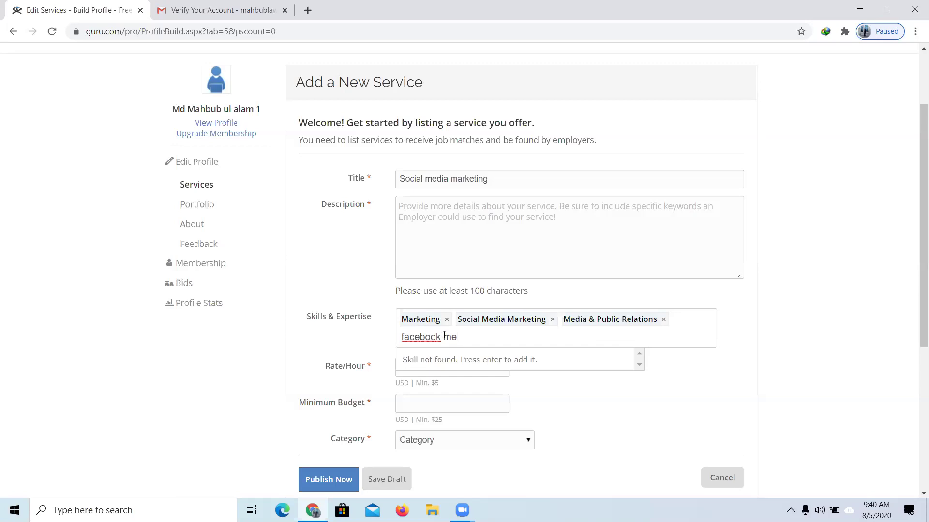
key(BackSpace)
key(BackSpace)
key(BackSpace)
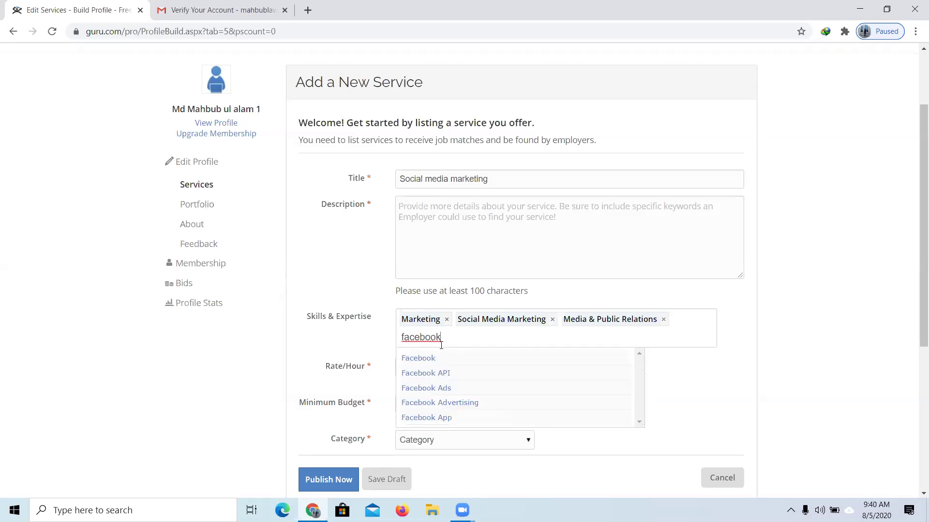
click(436, 388)
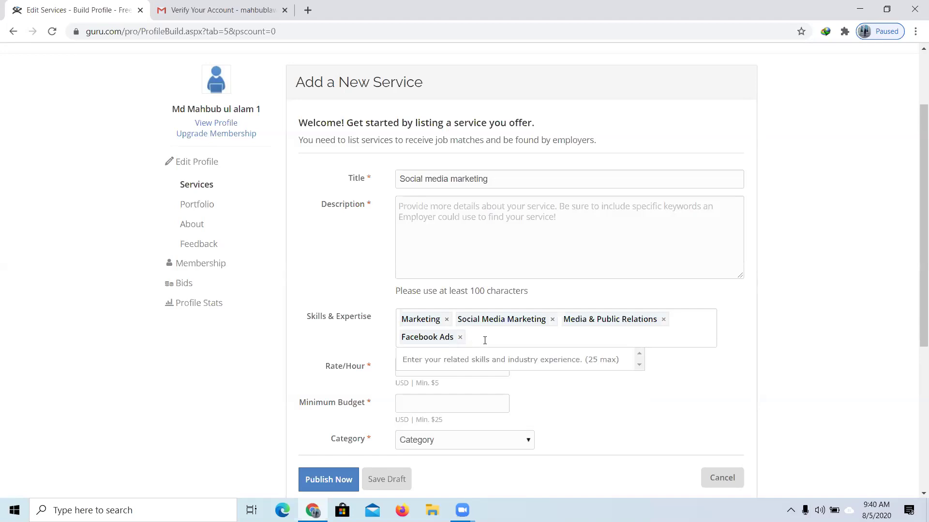
text(face)
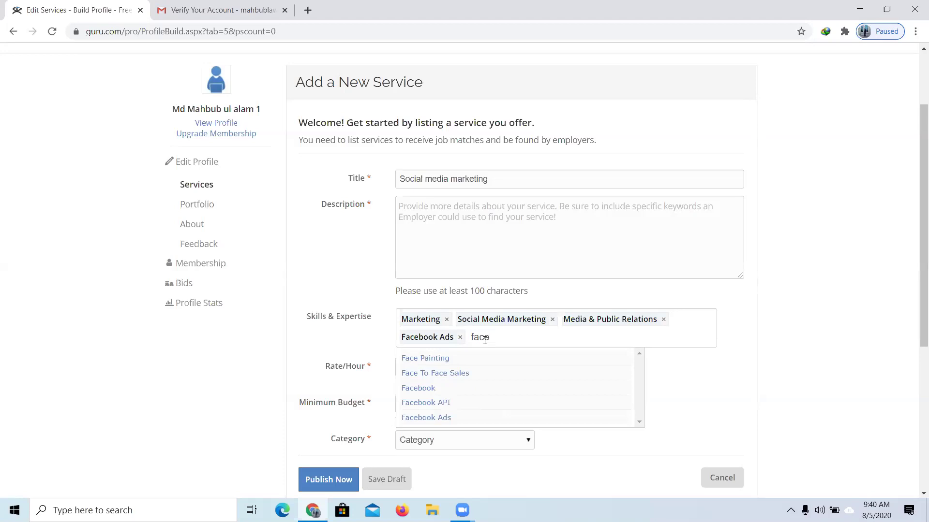
text(book)
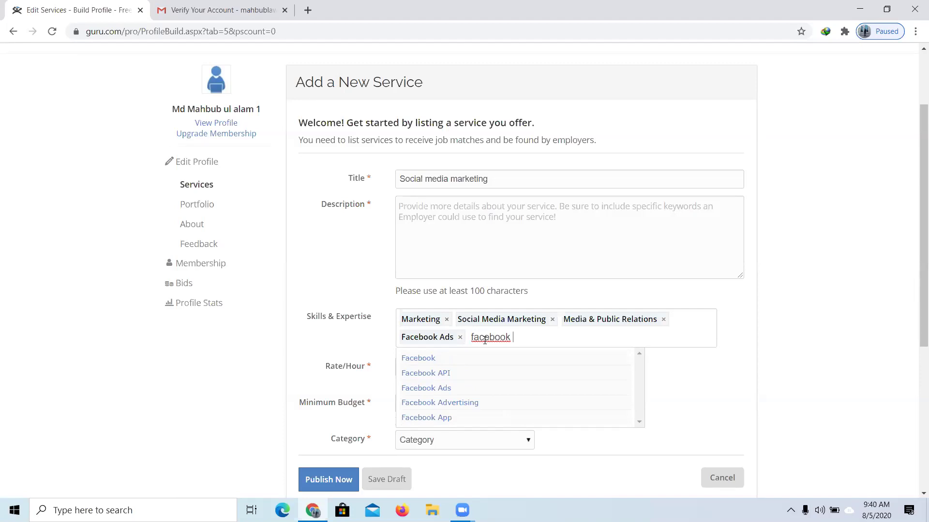
click(456, 402)
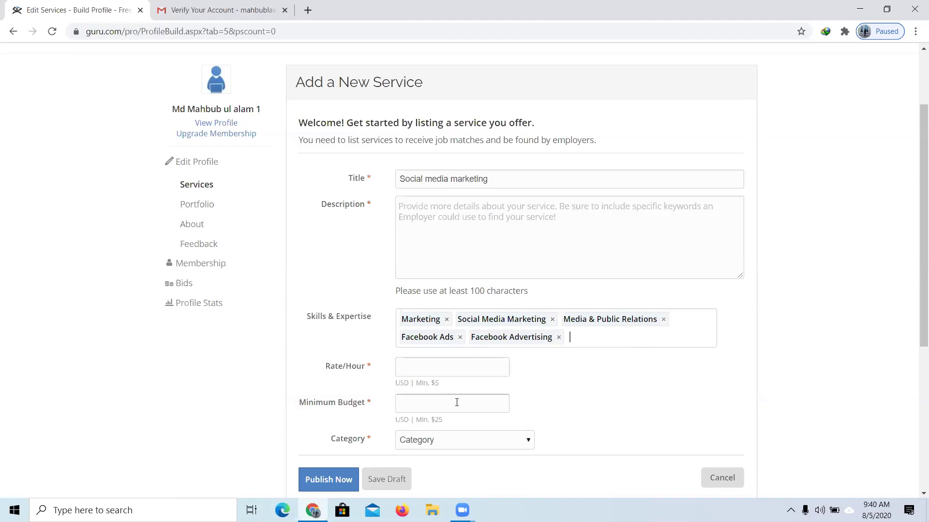
Add Facebook Marketing and Facebook as skills
click(574, 335)
text(f)
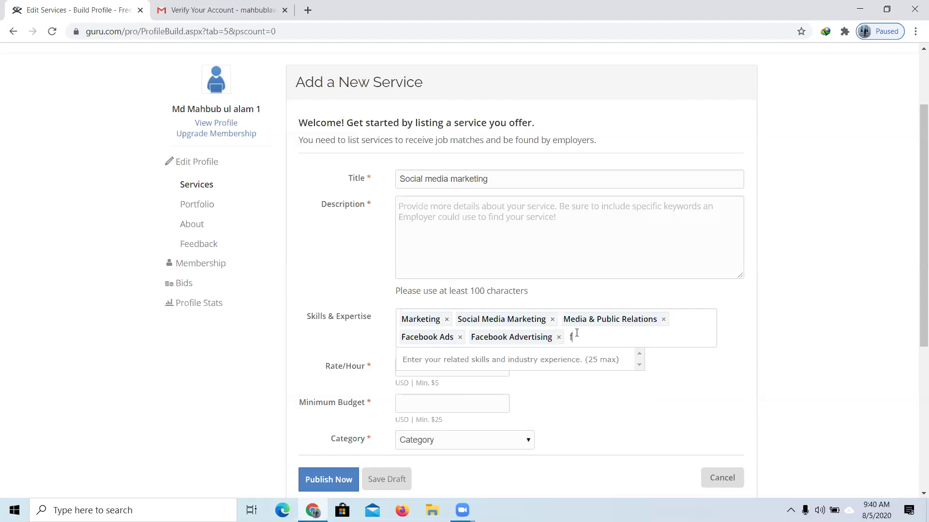
text(aceboom)
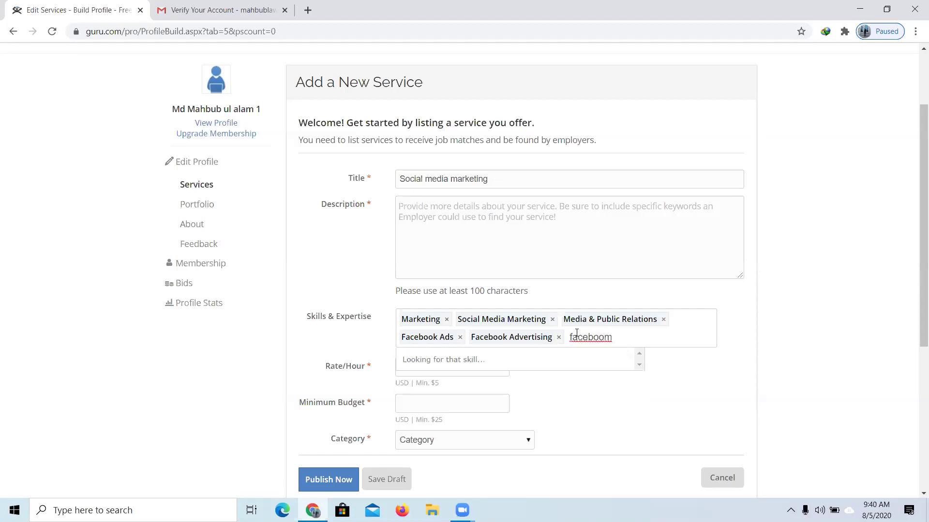
key(BackSpace)
key(BackSpace)
text(k)
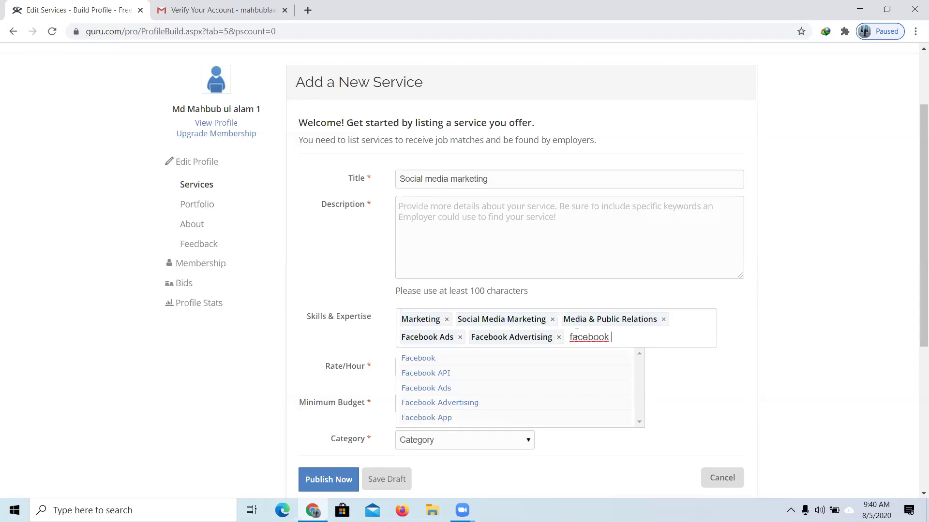
text(m)
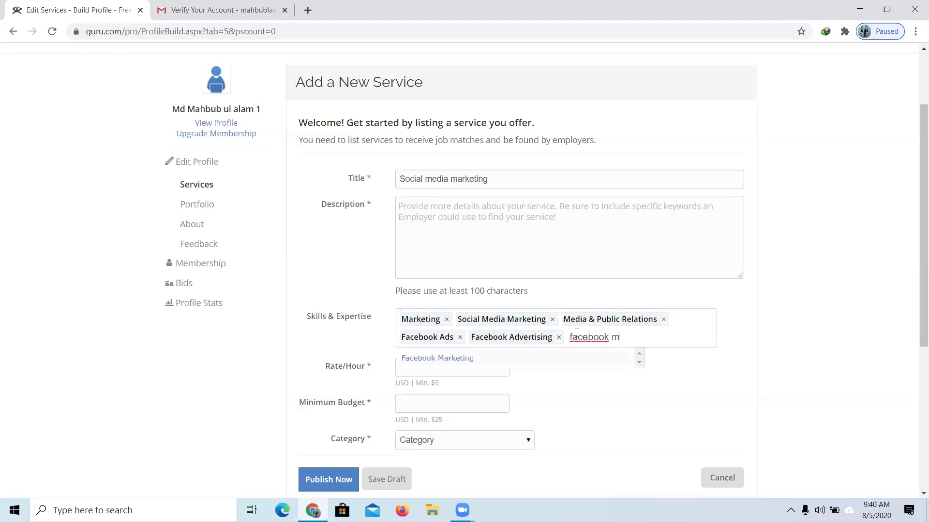
click(531, 362)
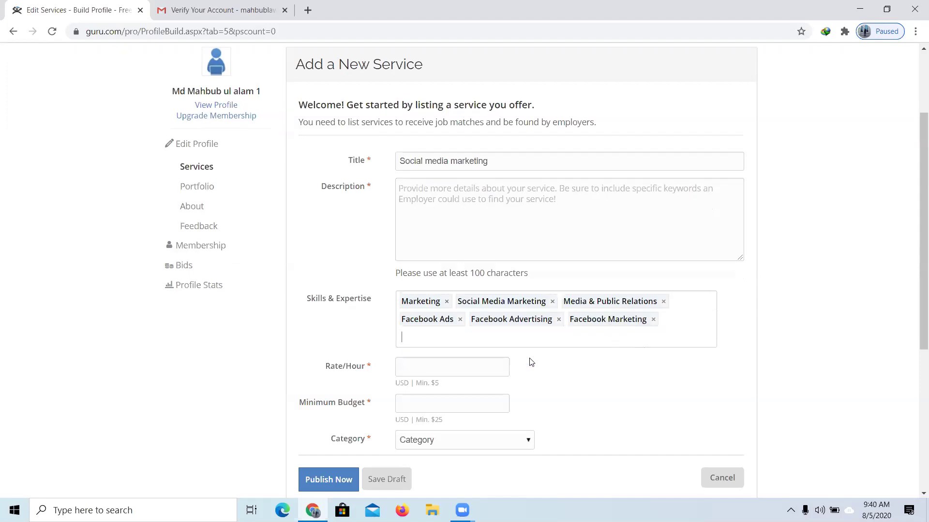
click(443, 334)
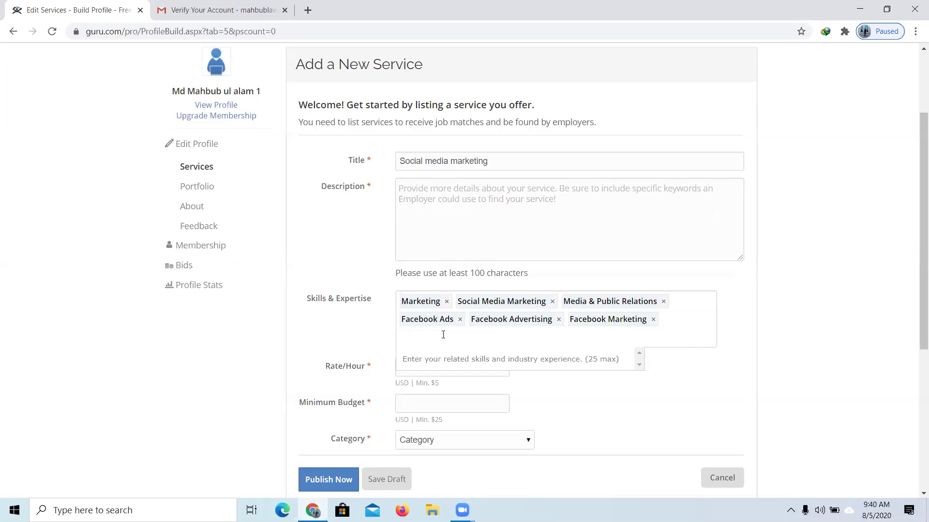
text(i)
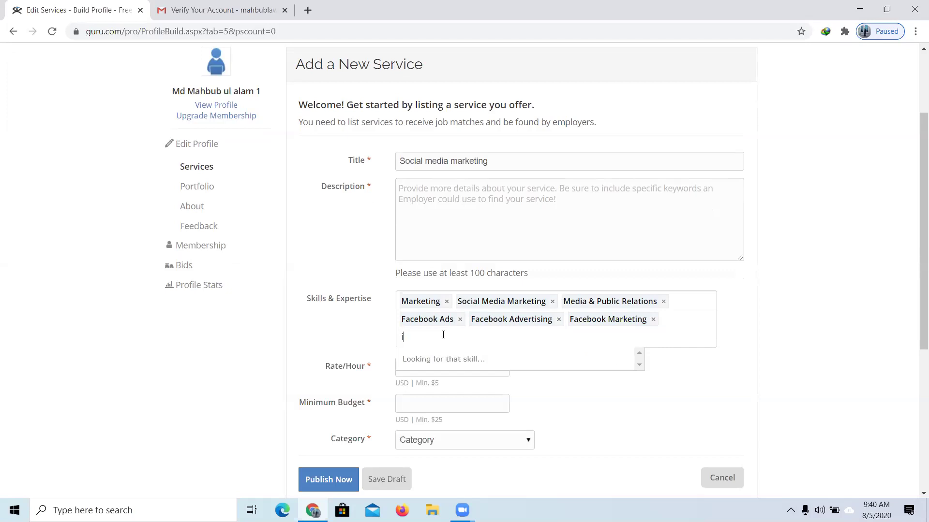
key(BackSpace)
text(facebook)
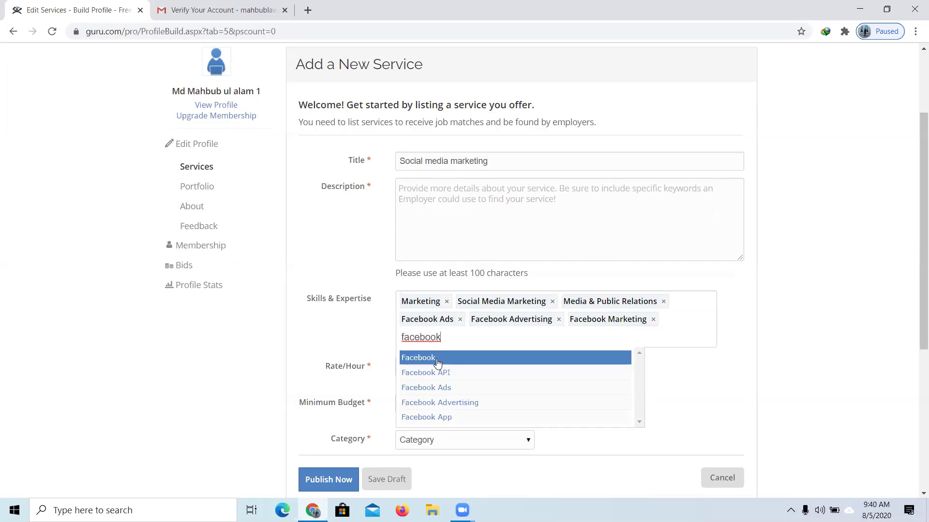
click(471, 361)
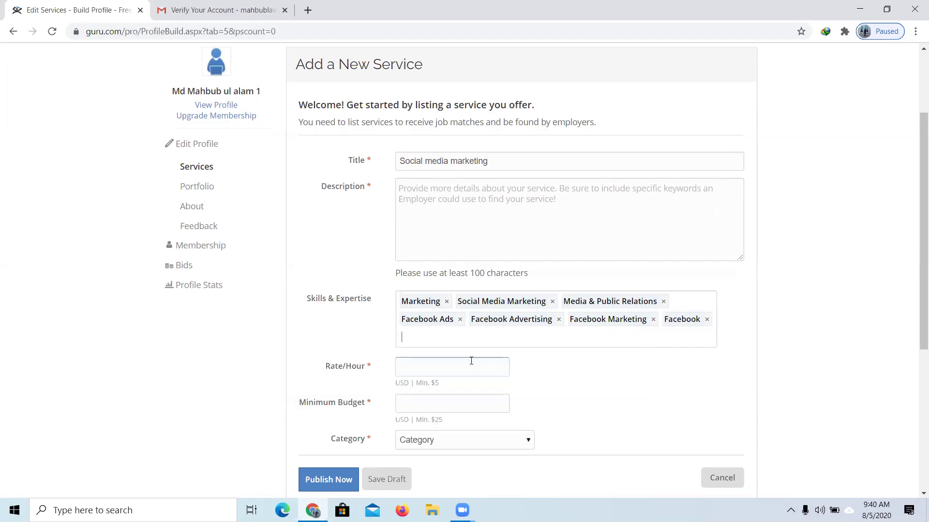
click(423, 340)
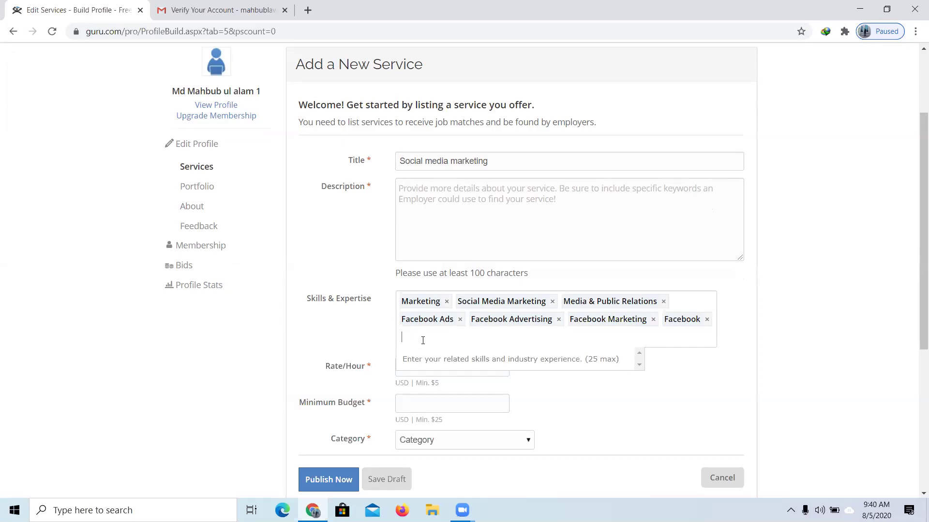
Add Instagram Marketing as a skill, correcting the 'instragram' spelling
text(ins)
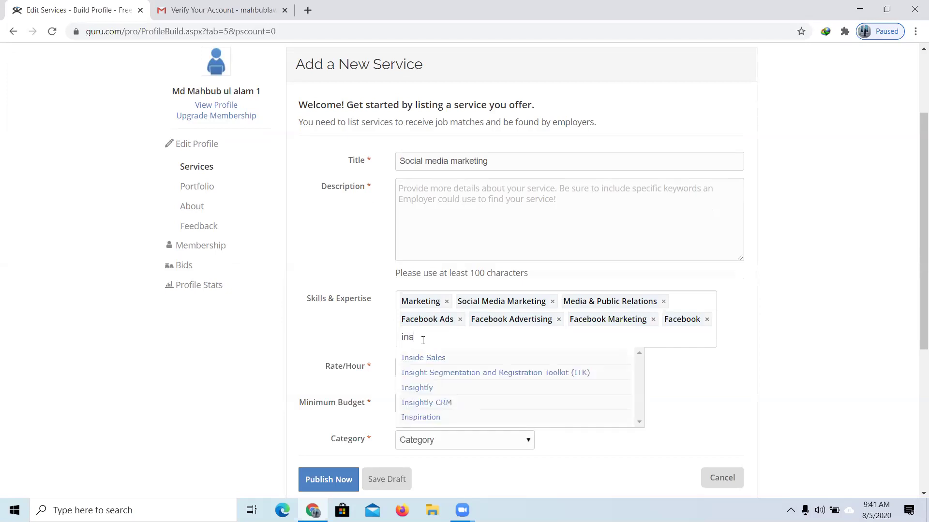
text(tra)
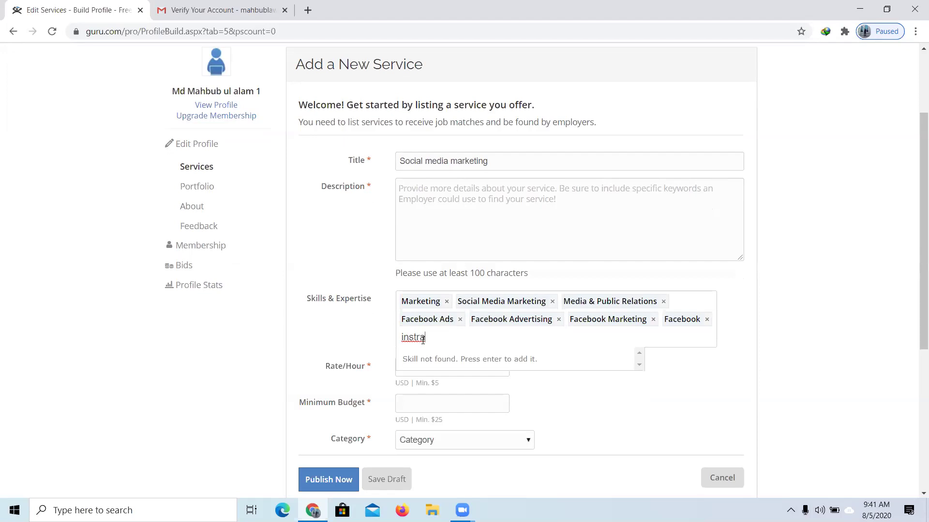
text(gram)
right_click(423, 340)
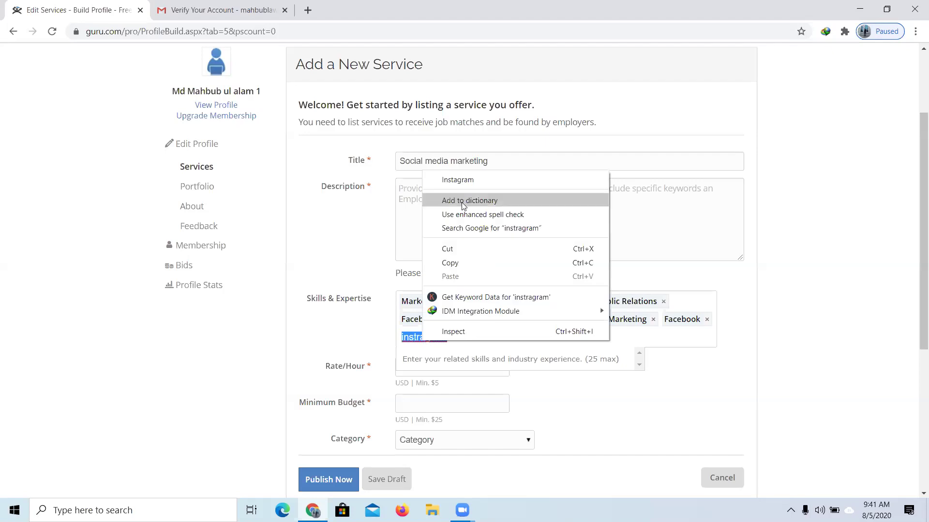
click(457, 180)
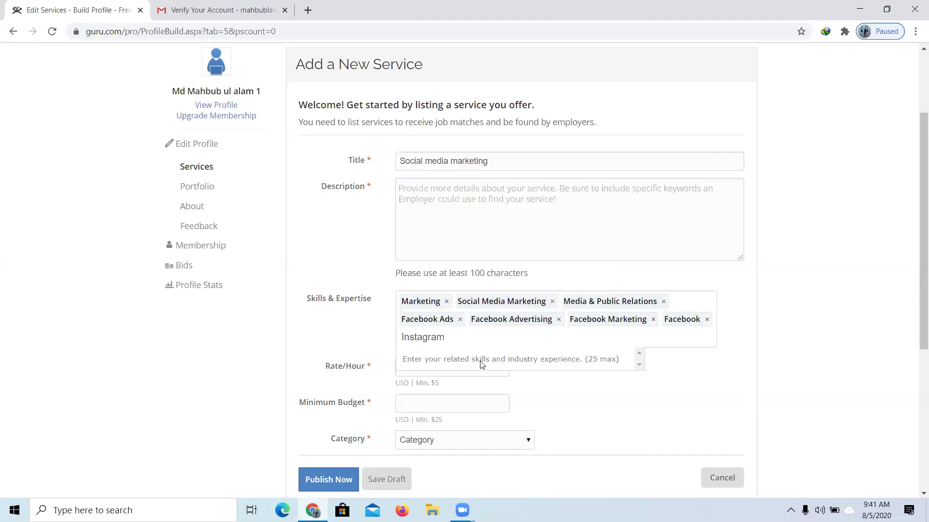
double_click(456, 340)
click(456, 340)
double_click(456, 340)
click(466, 340)
double_click(466, 339)
click(466, 340)
text(m)
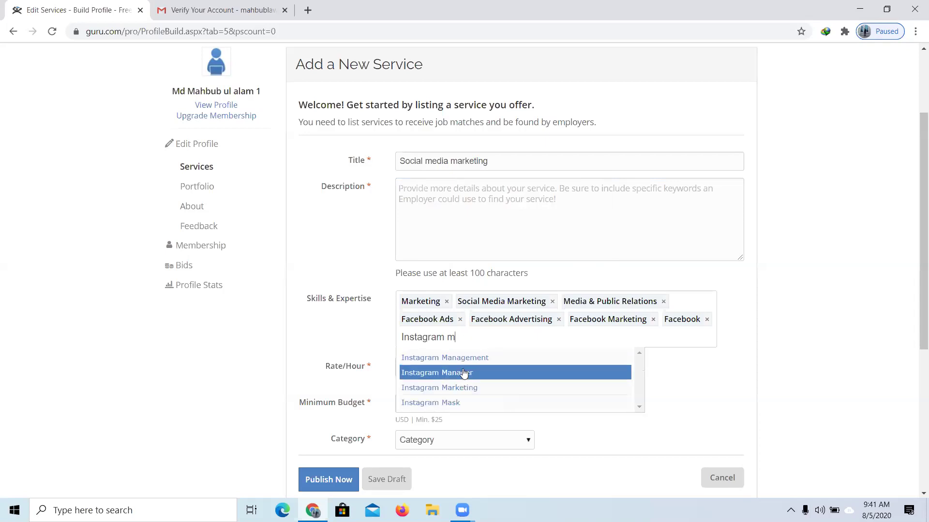
click(465, 389)
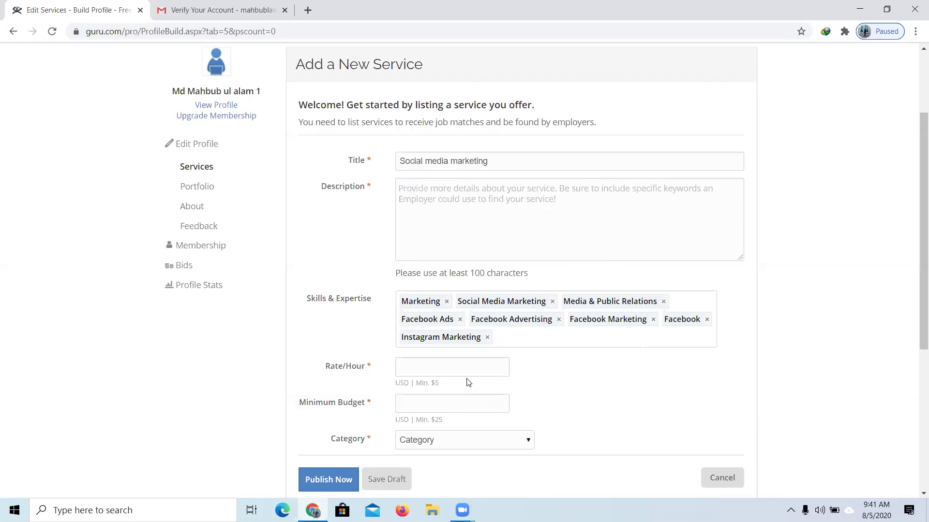
Add Instagram and Instagram Account Manager as skills
text(i)
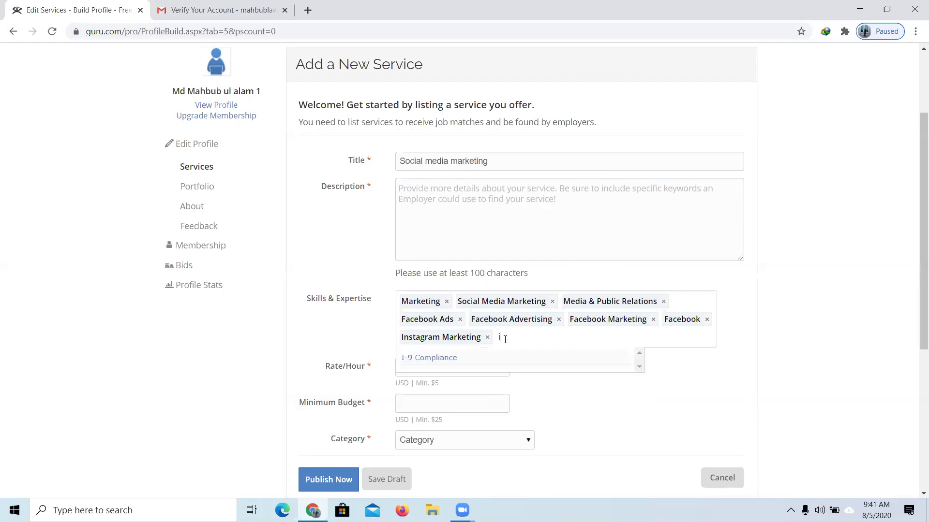
text(ns)
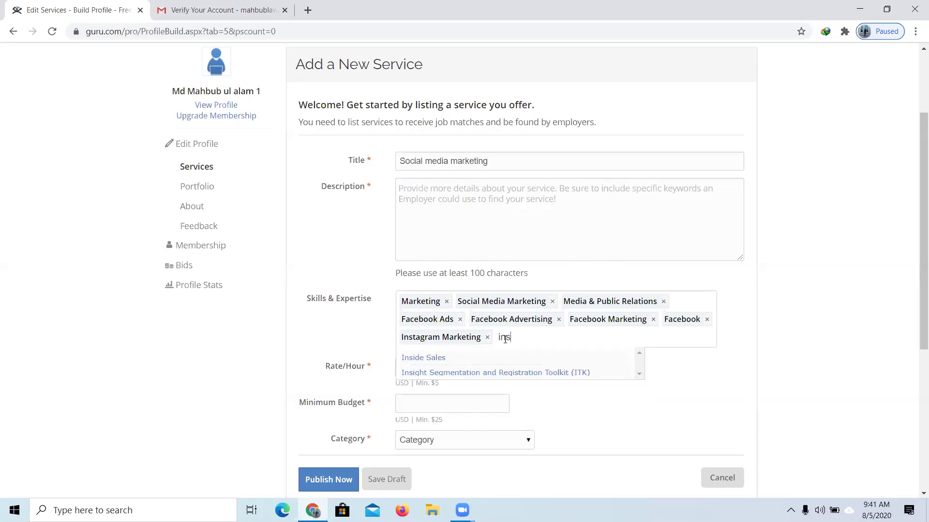
text(tagra)
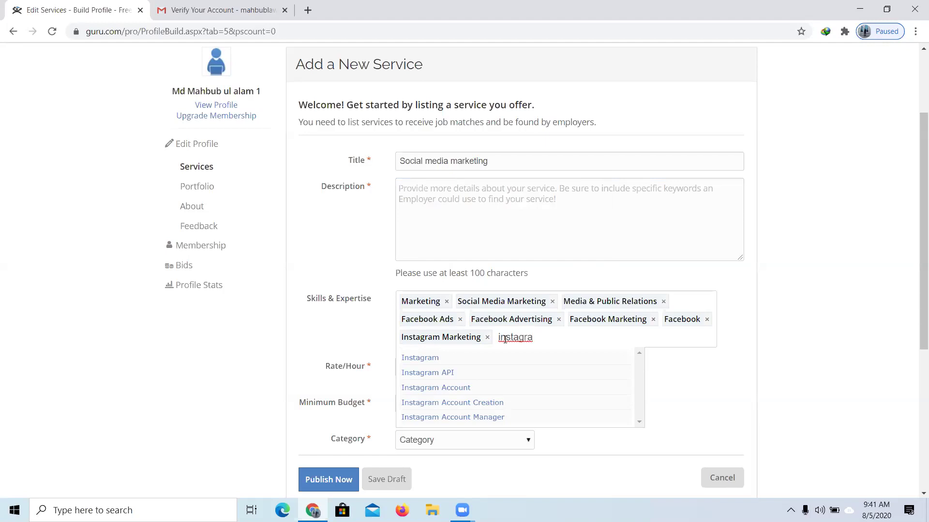
click(439, 358)
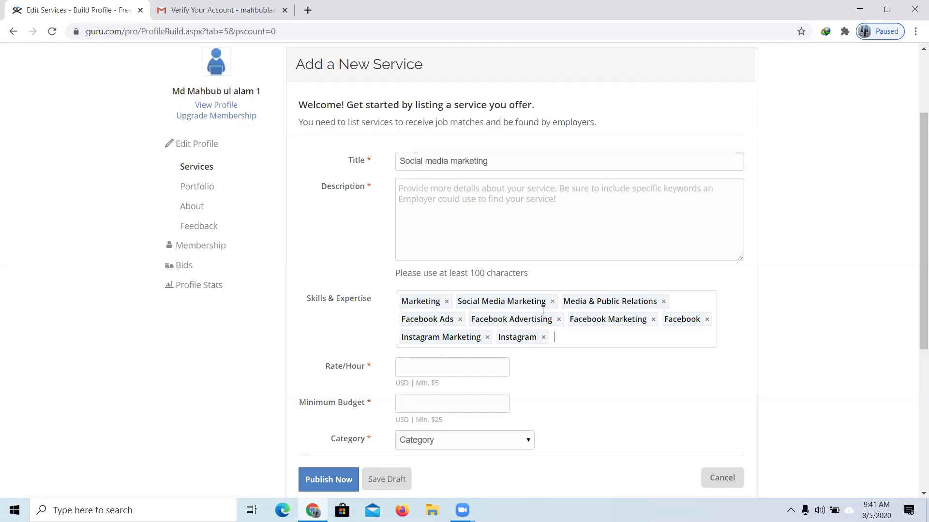
click(564, 339)
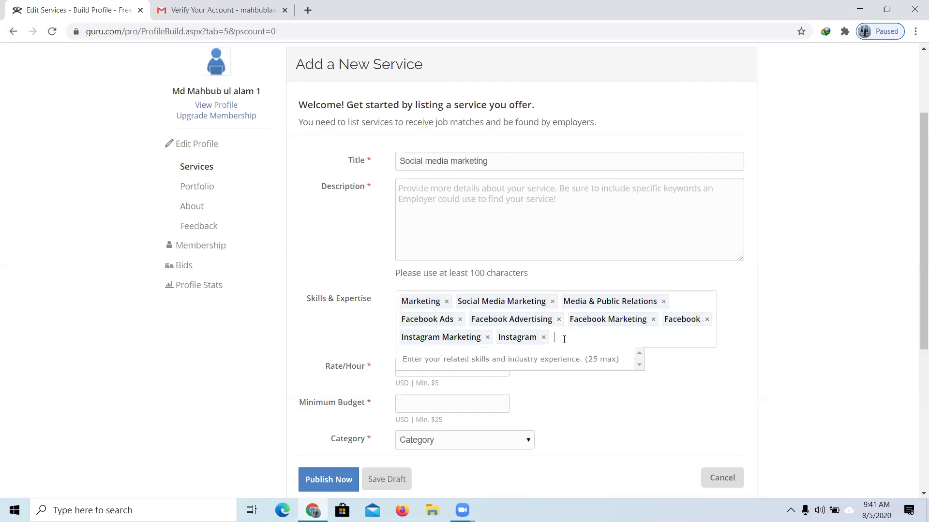
text(instr)
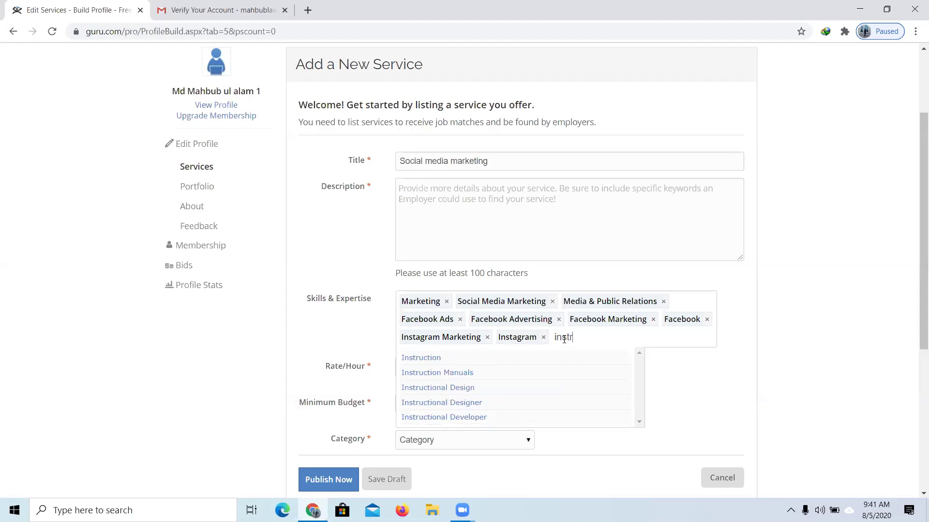
key(BackSpace)
text(ag)
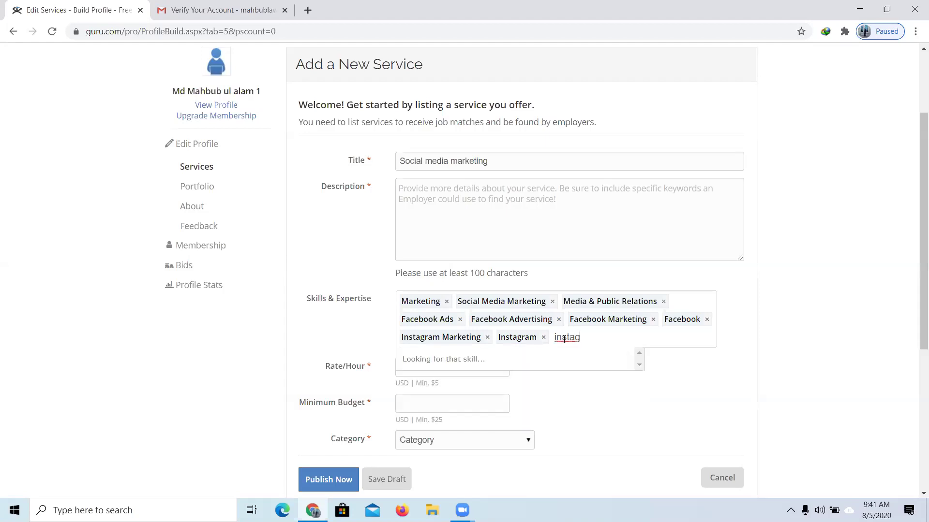
text(ram)
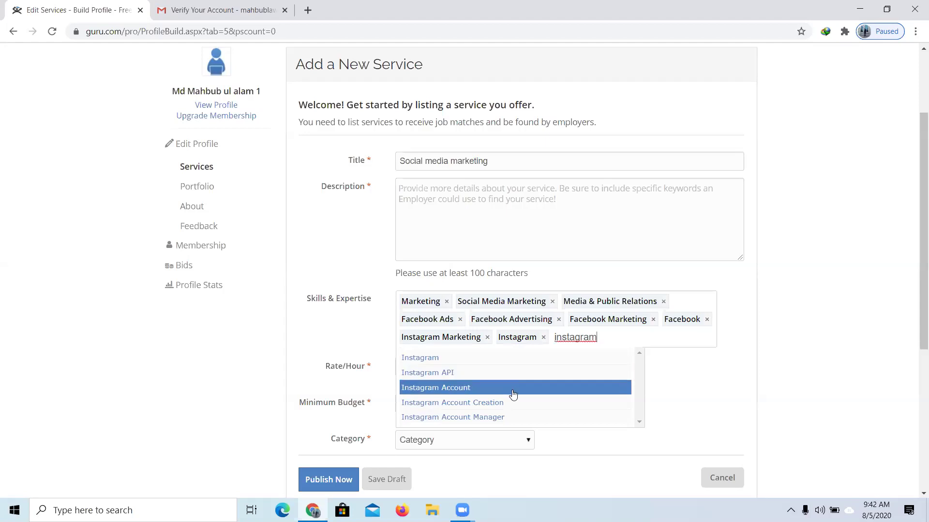
click(503, 417)
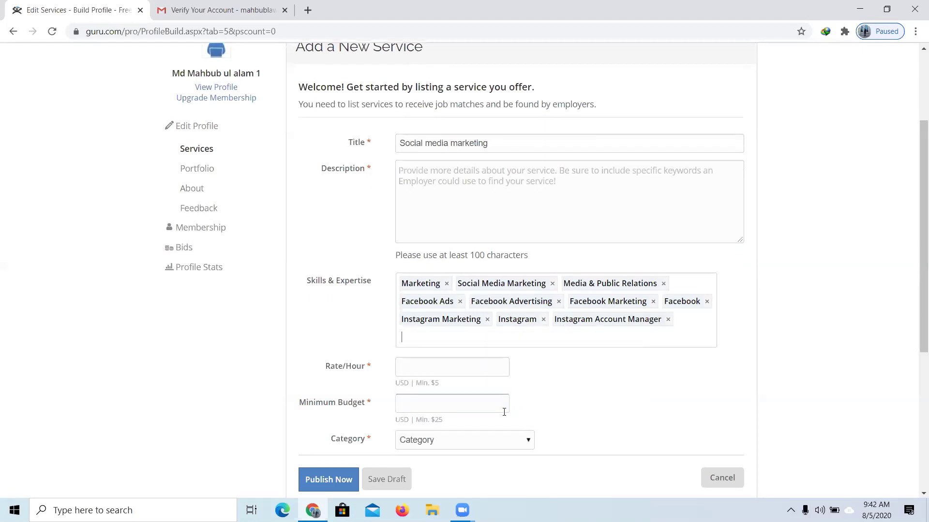
Add Instagram Account Creation and Instagram Account as skills
click(421, 342)
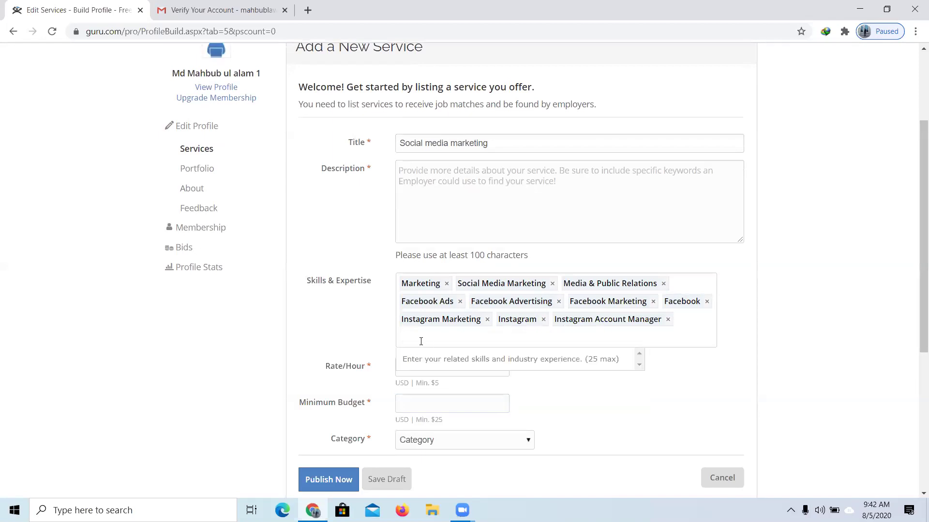
text(instra)
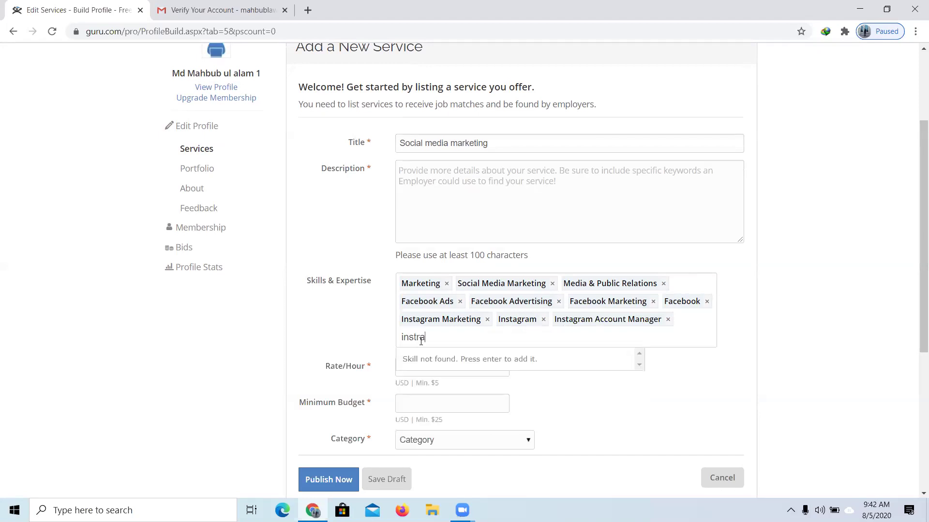
key(BackSpace)
key(BackSpace)
text(a)
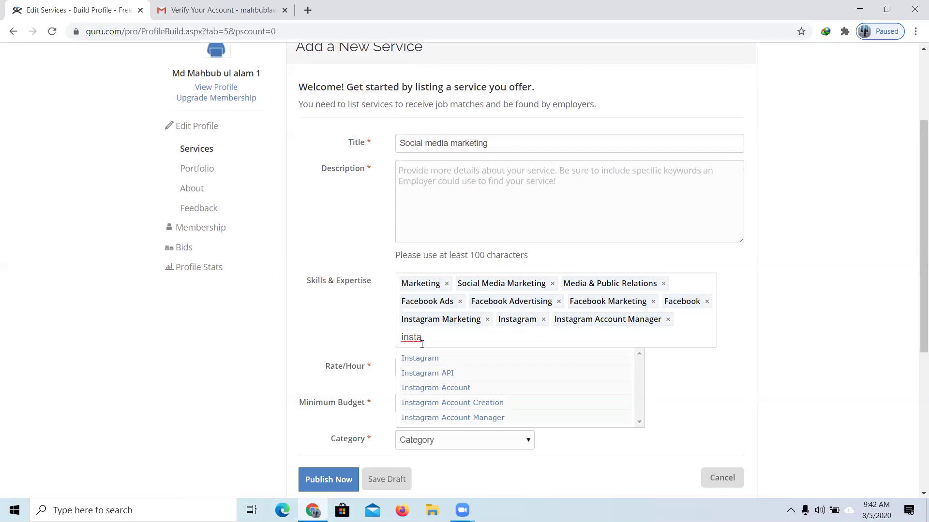
click(445, 403)
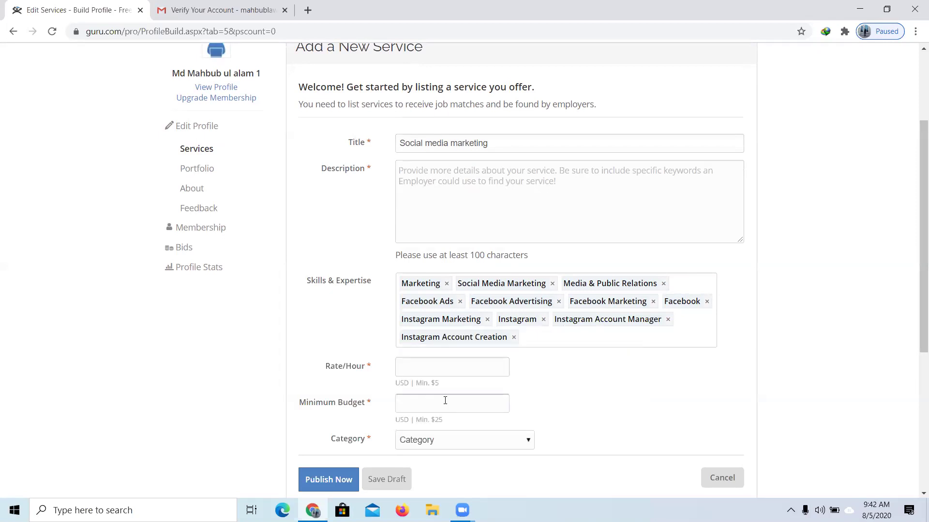
click(559, 335)
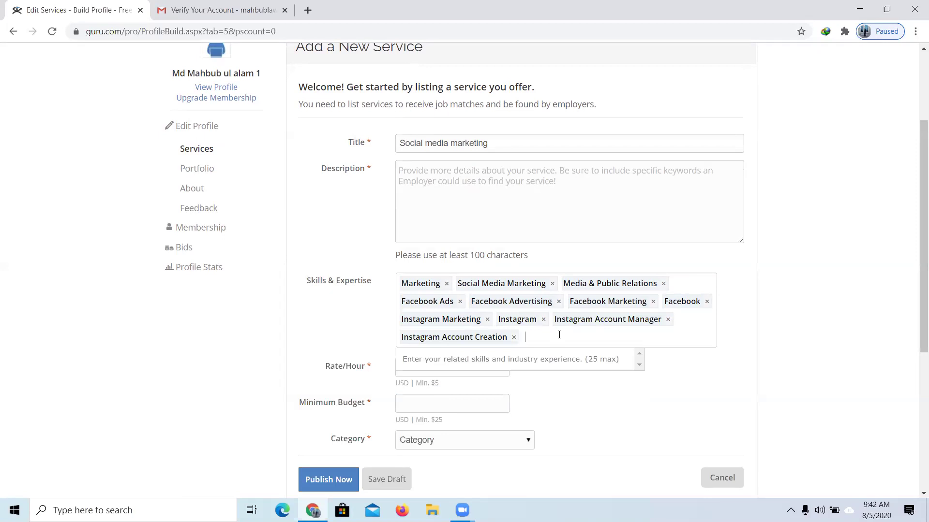
text(i)
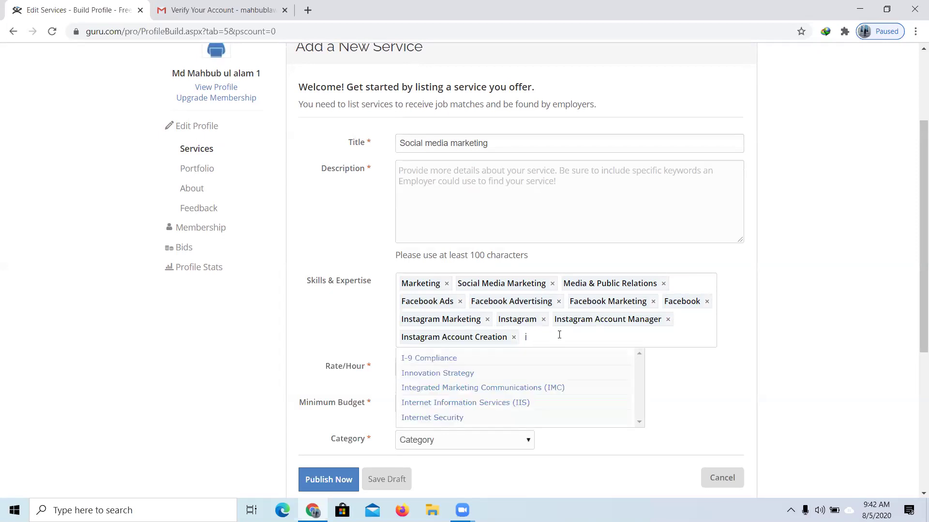
text(n)
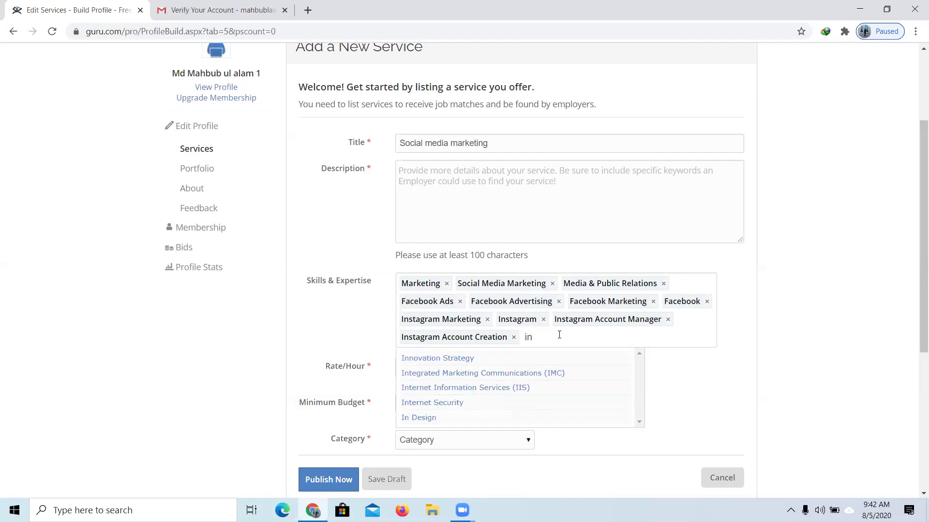
text(s)
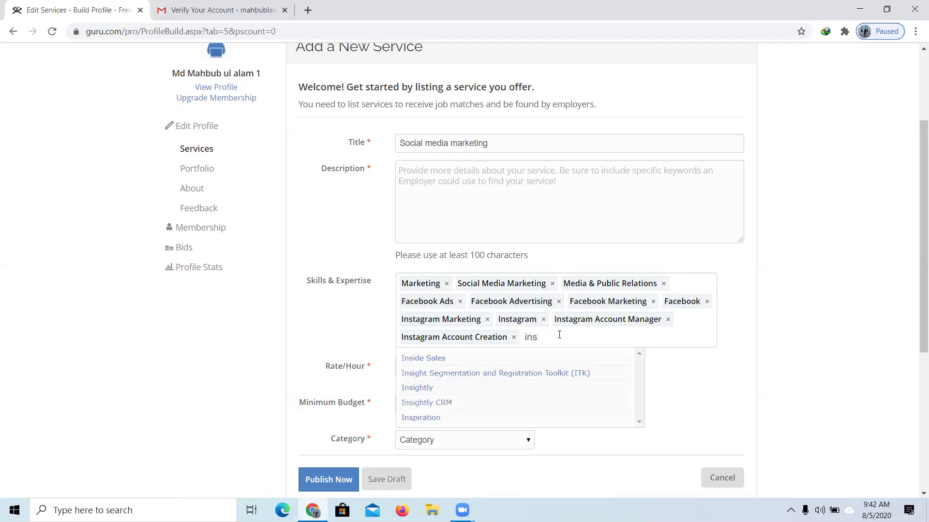
text(tr)
text(a)
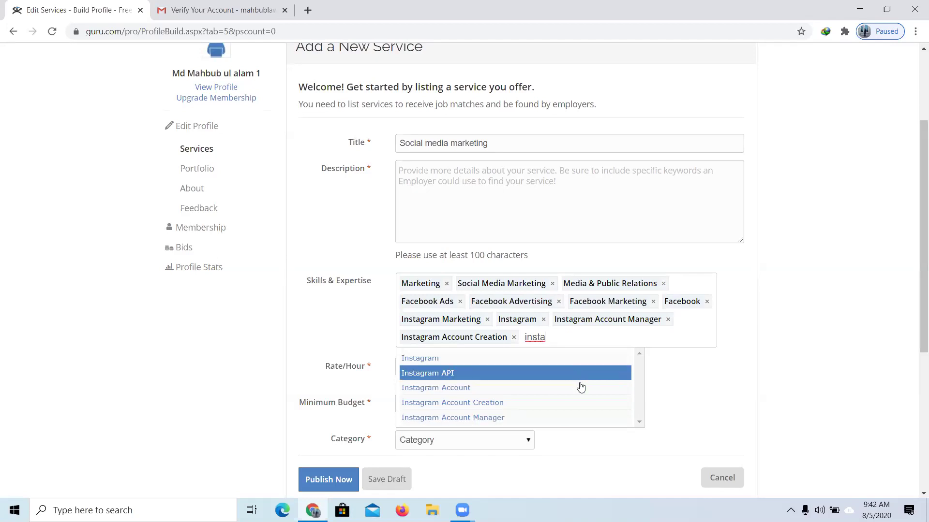
click(581, 388)
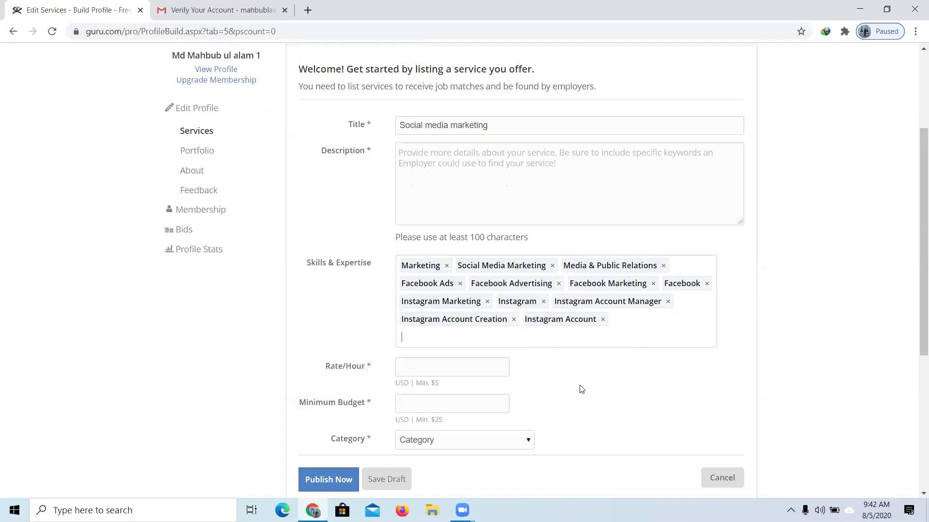
Add You Tube as a skill by searching 'You tube'
click(620, 323)
text(you)
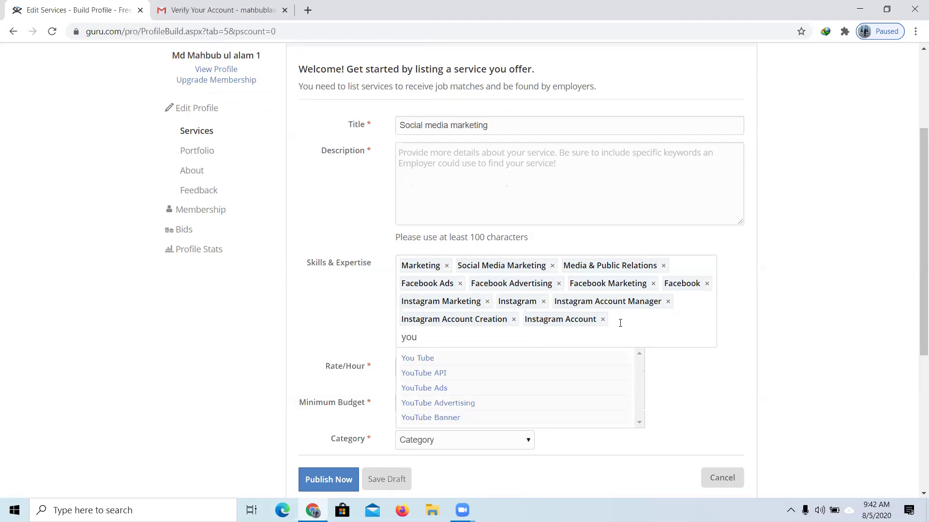
text( tube)
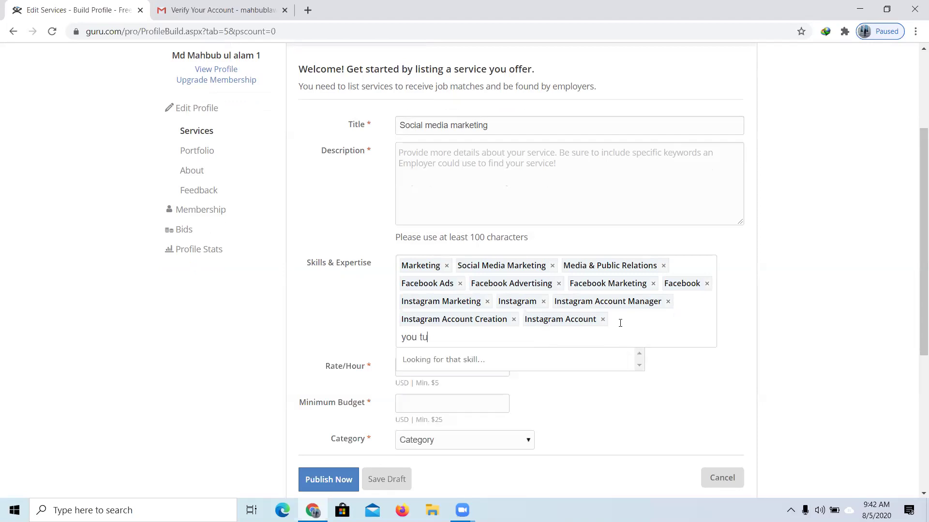
click(620, 323)
click(618, 320)
click(617, 320)
text(yo)
key(BackSpace)
key(BackSpace)
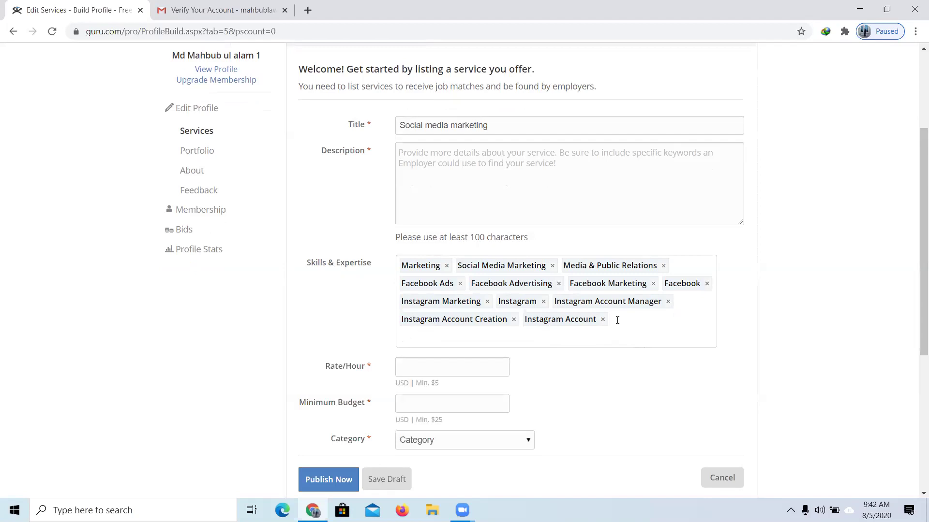
text(Y)
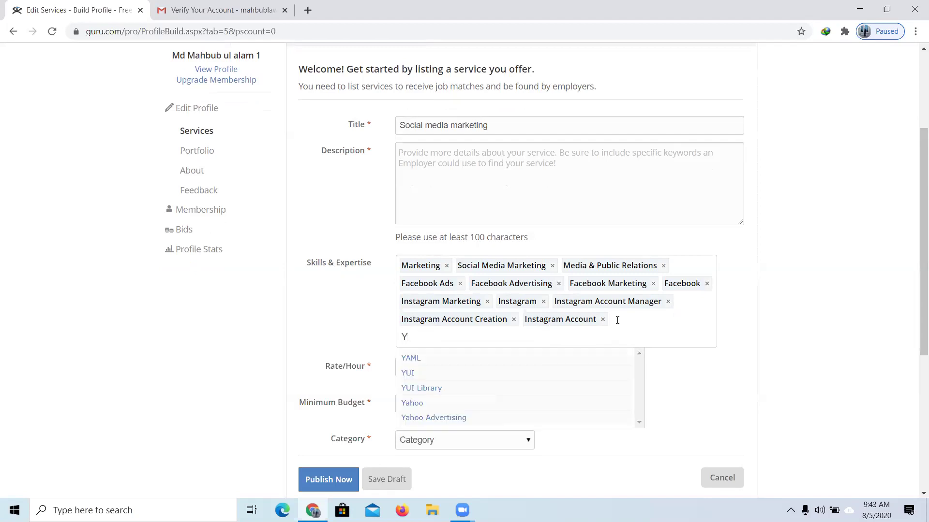
text(ou t)
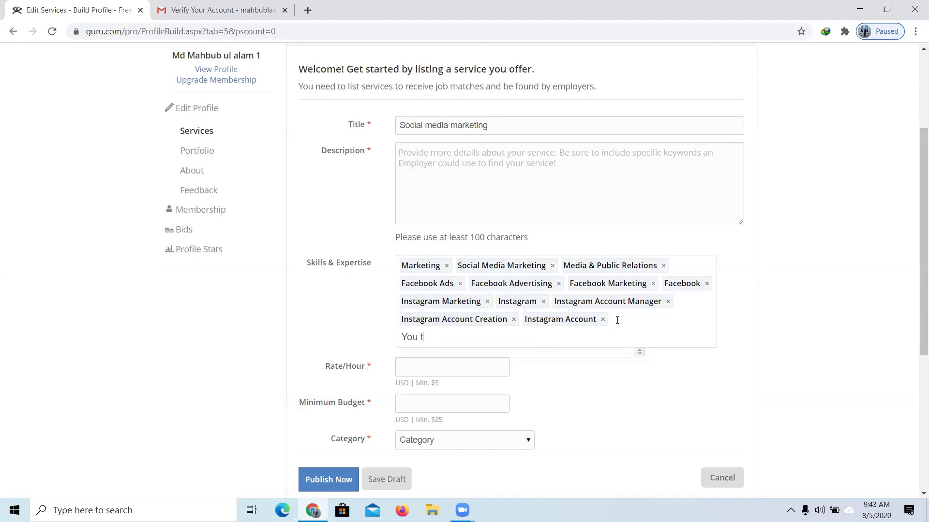
text(ube)
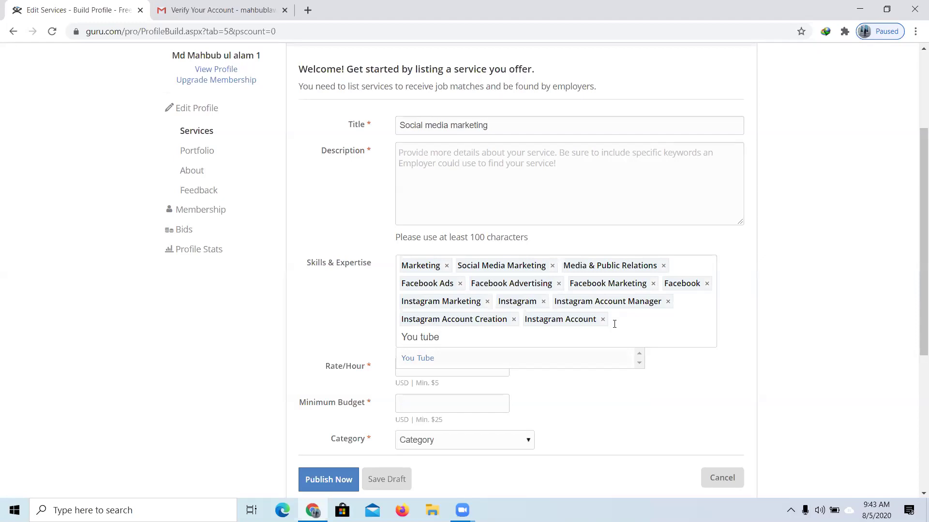
click(577, 358)
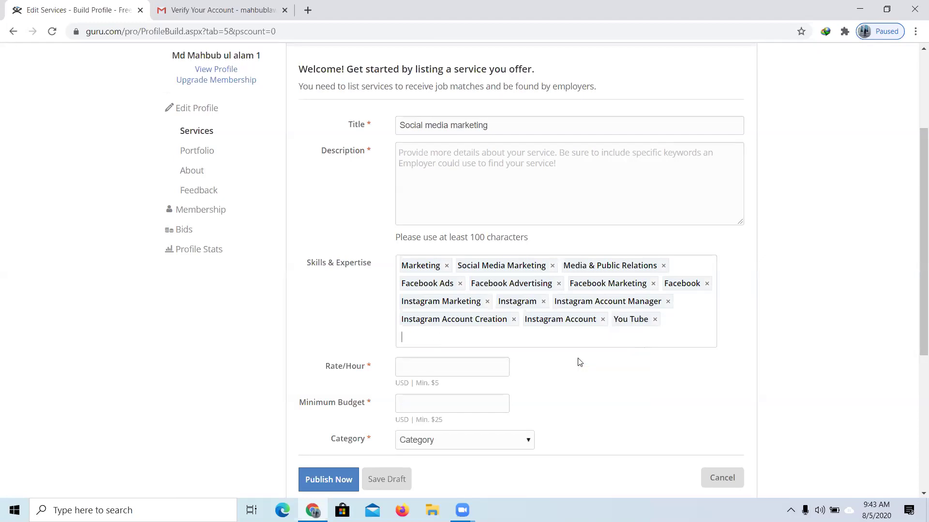
Add YouTube Advertising as a skill by searching 'Youtube'
click(551, 345)
text(Y)
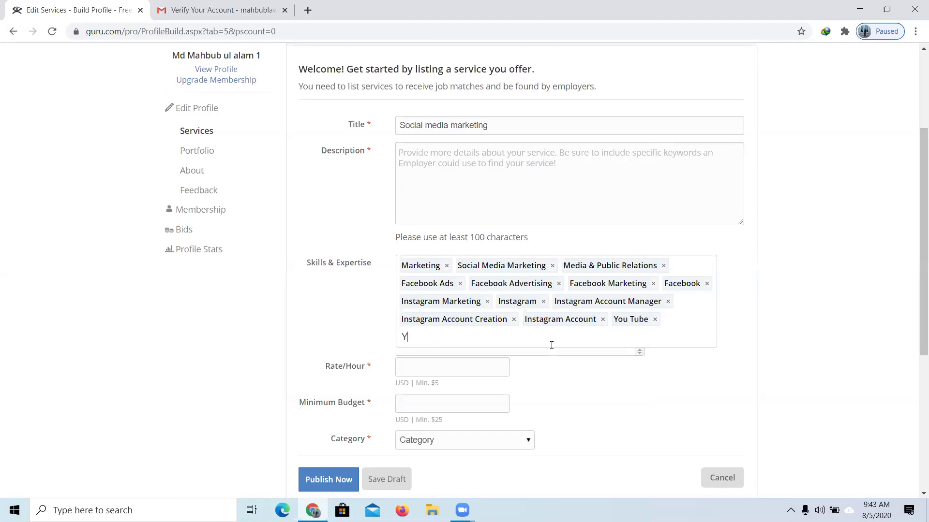
text(outube)
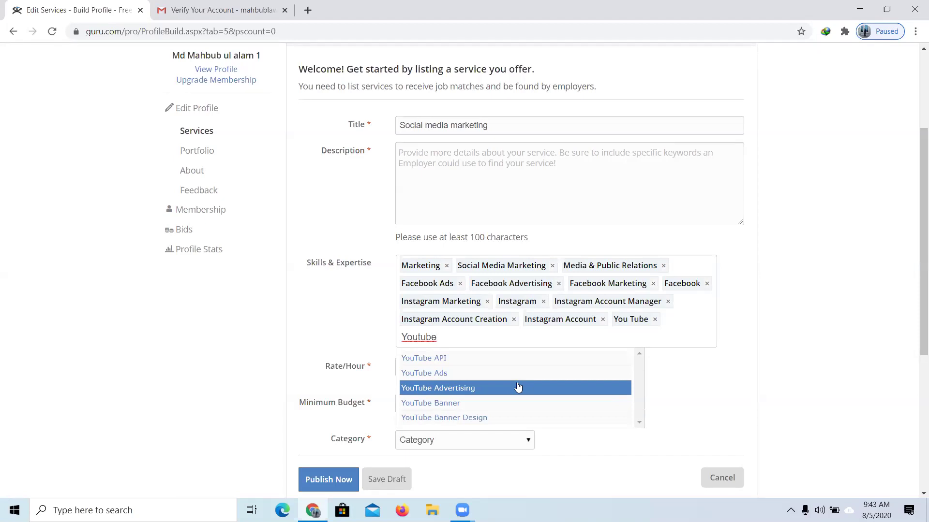
click(516, 385)
click(518, 335)
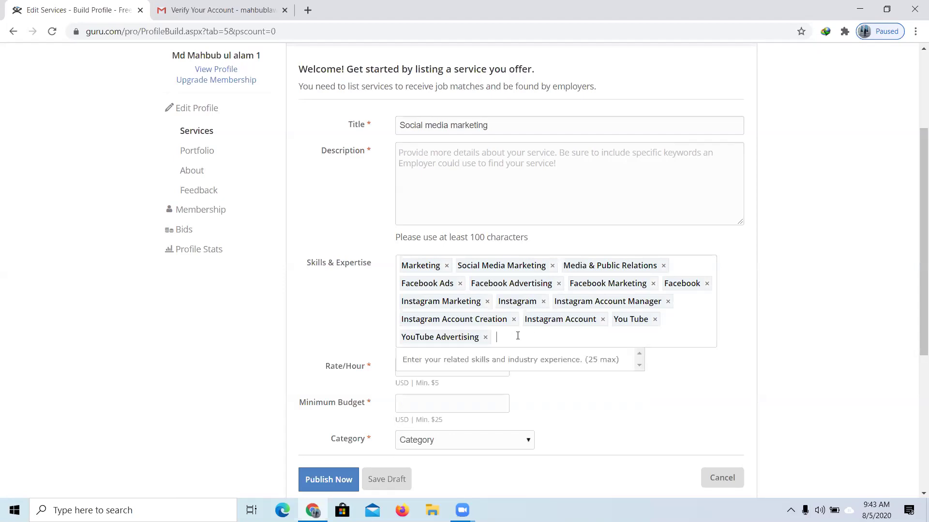
text(You)
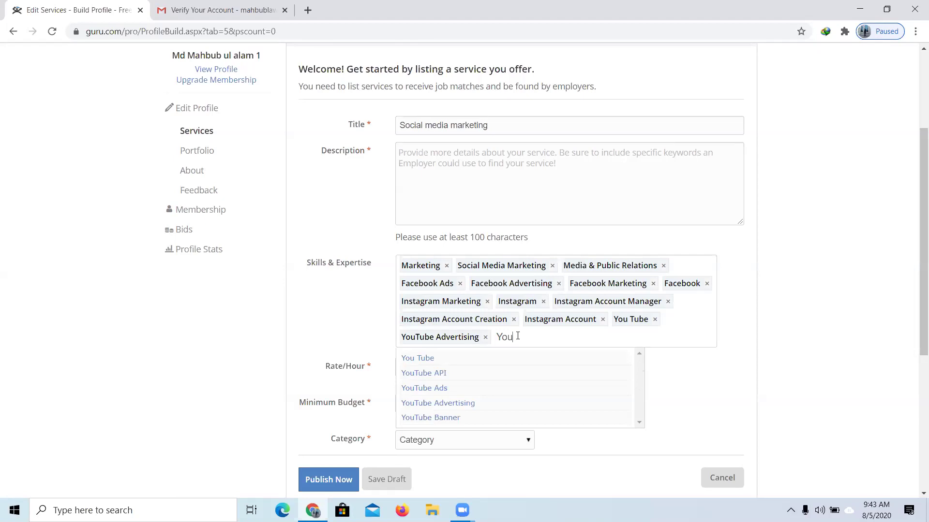
Add YouTube Banner and YouTube Ads as skill tags
key(BackSpace)
text(Tube)
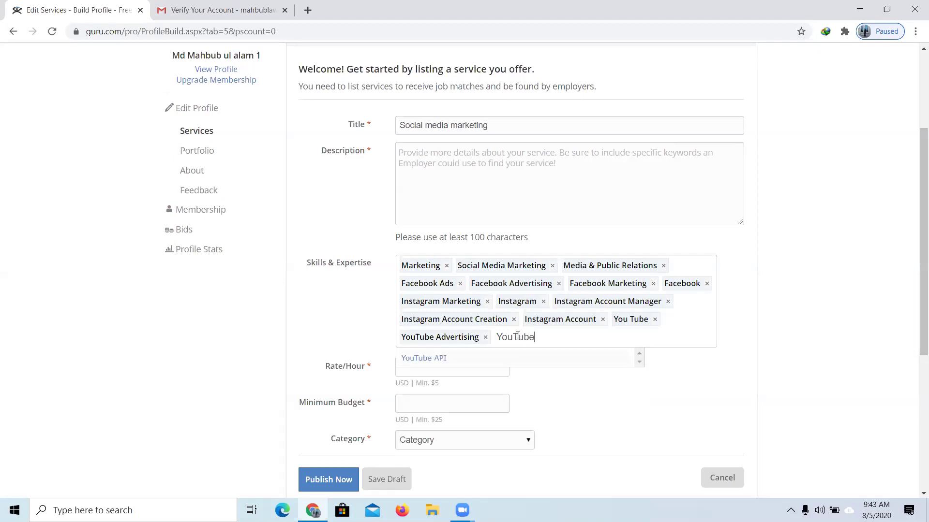
click(460, 403)
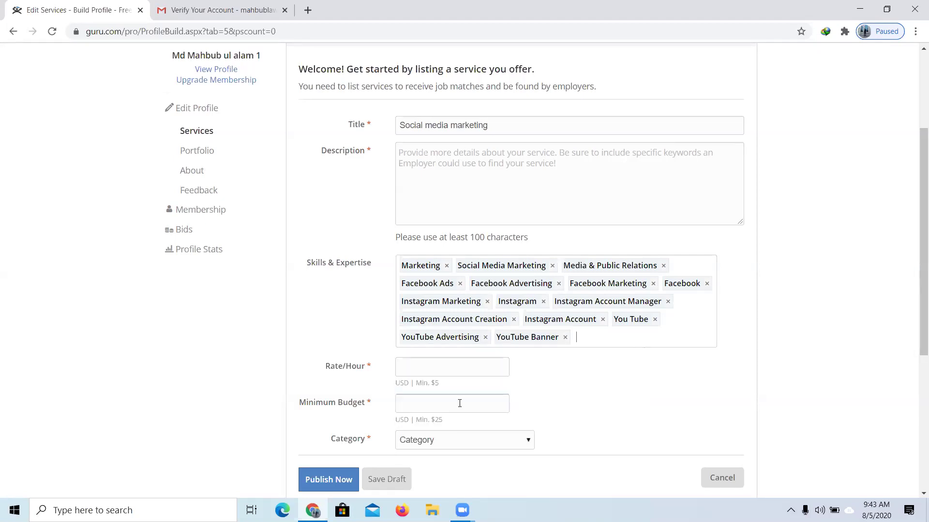
click(588, 334)
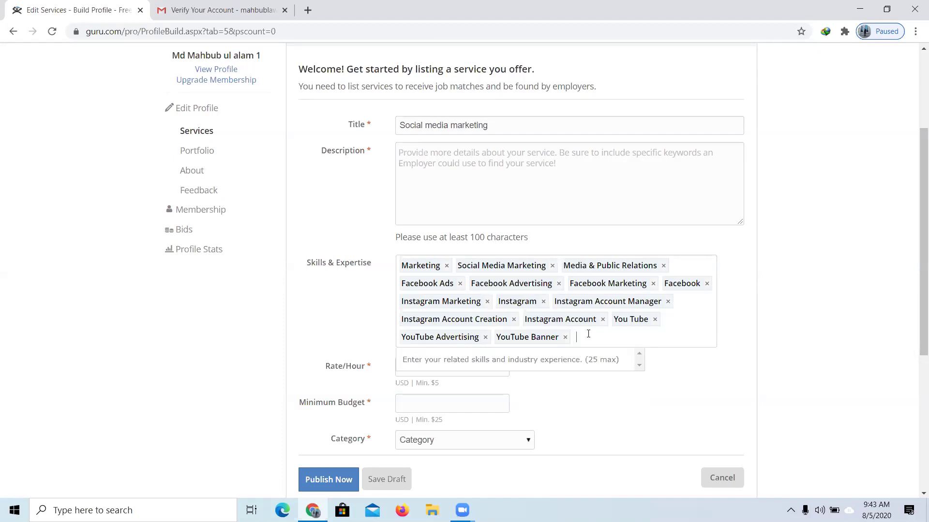
text(You)
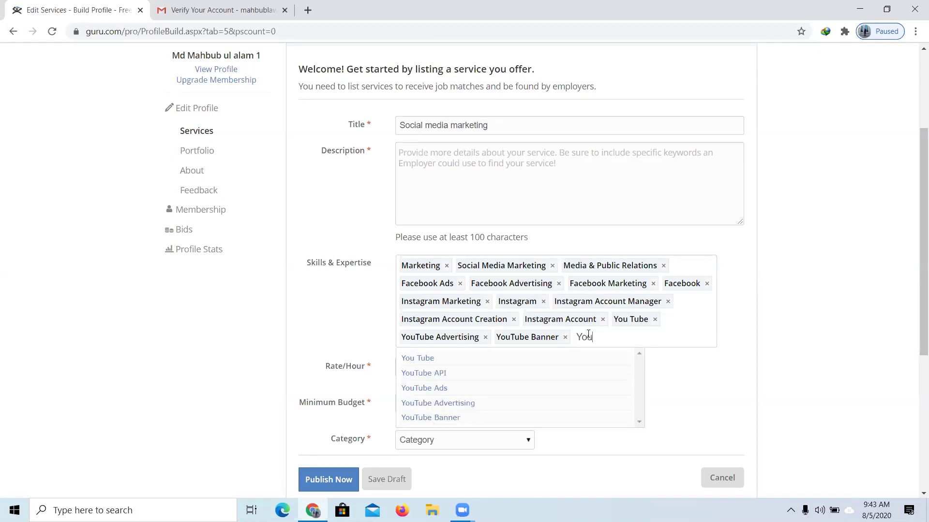
text(tu)
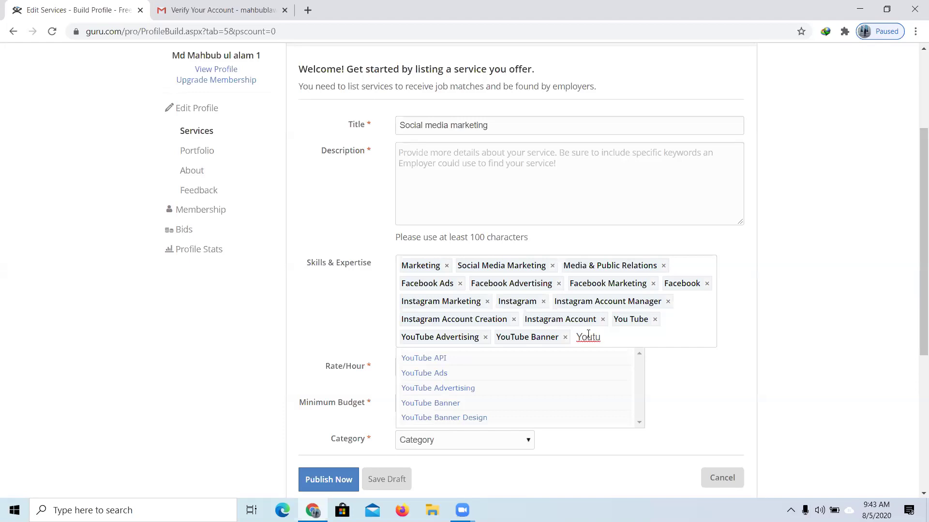
text(be)
click(483, 380)
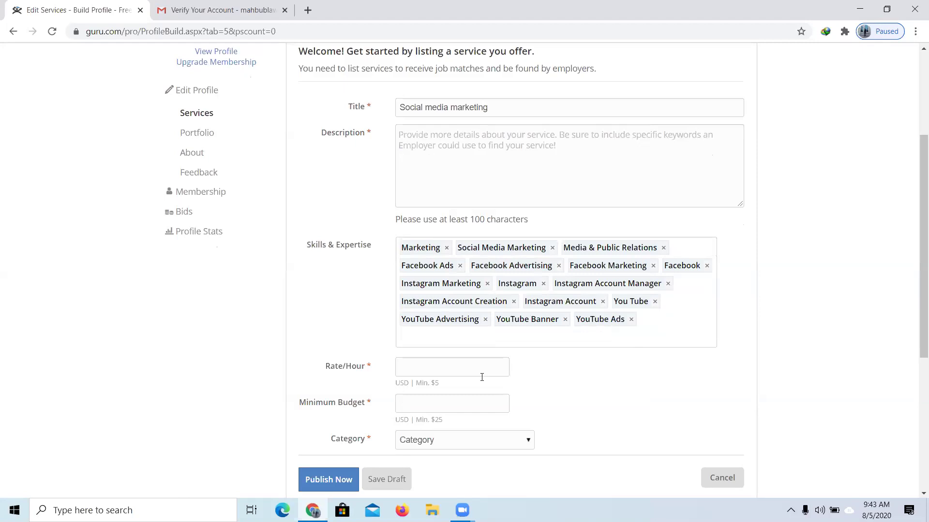
click(439, 337)
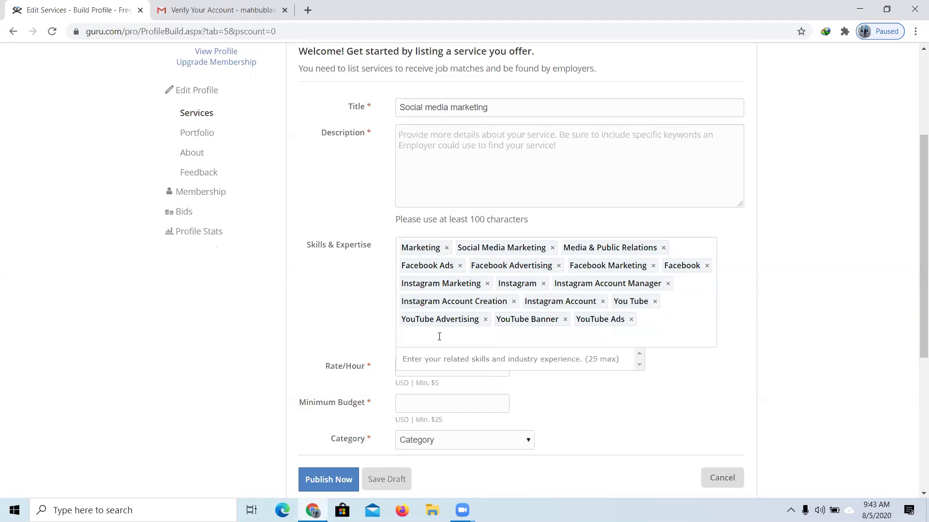
text(you)
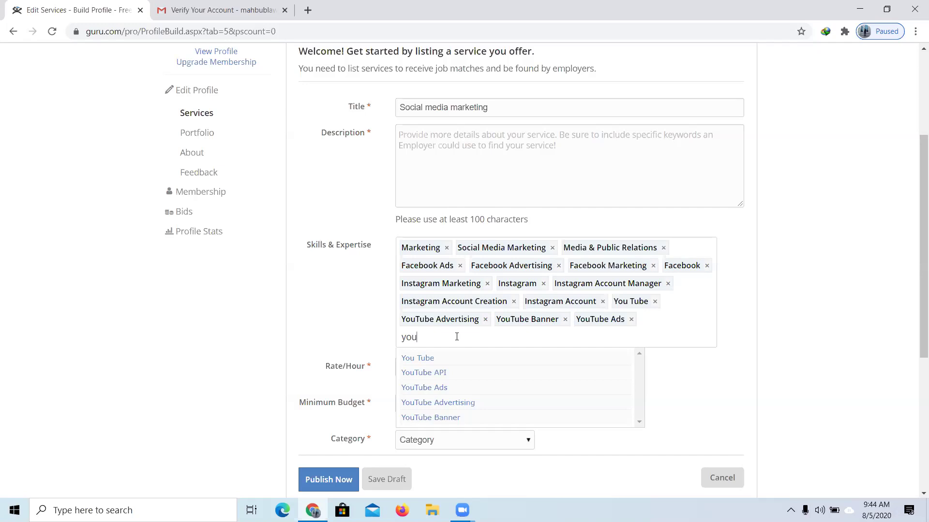
Add Tweeter as a skill tag by searching 'tweet'
key(BackSpace)
key(BackSpace)
key(BackSpace)
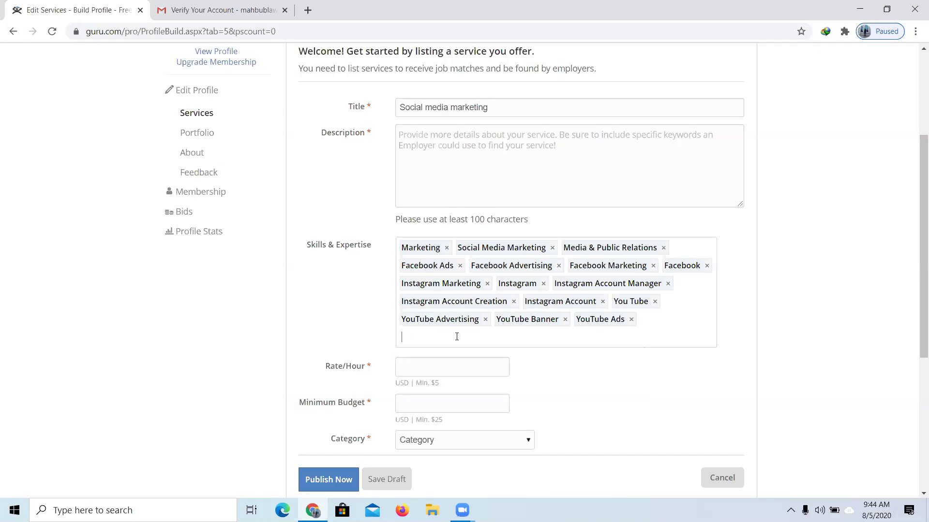
text(tw)
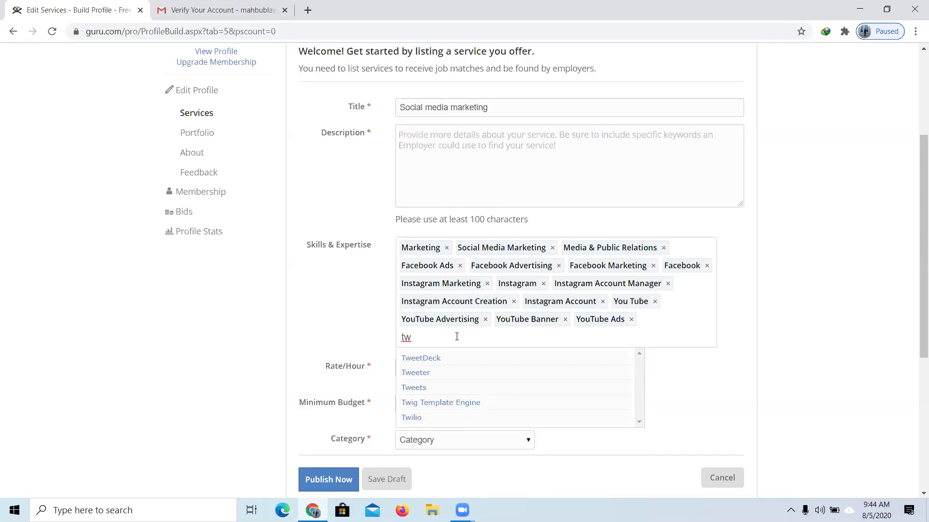
text(eet)
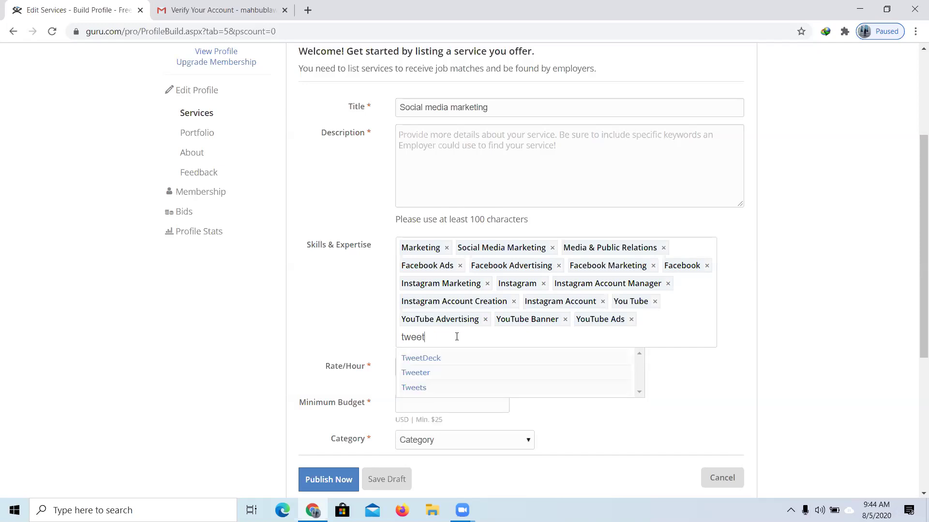
click(423, 372)
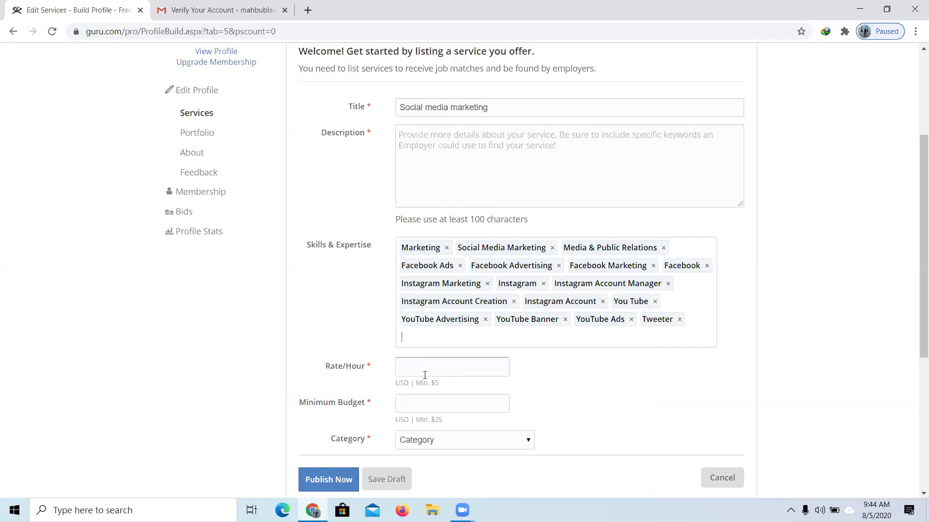
Add Twitter Ads as a skill tag, correcting the 'twiter' spelling
text(tw)
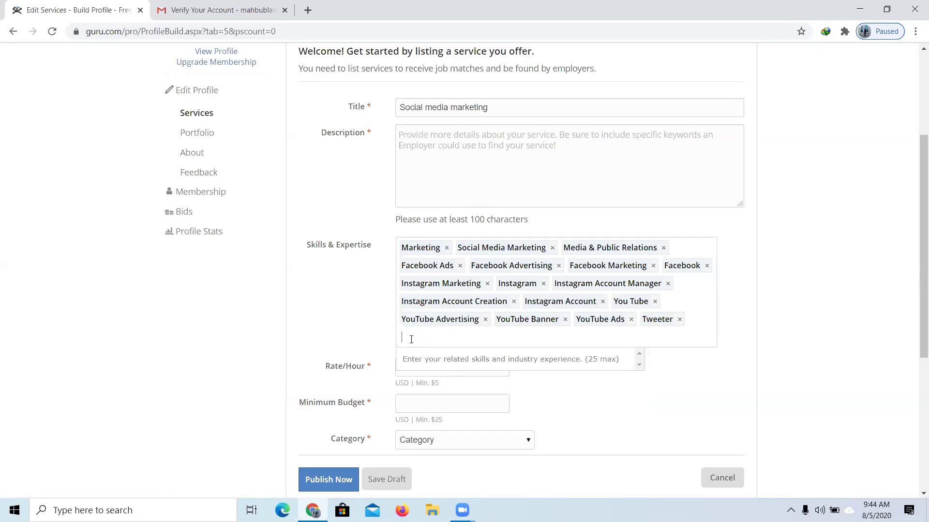
text(ee)
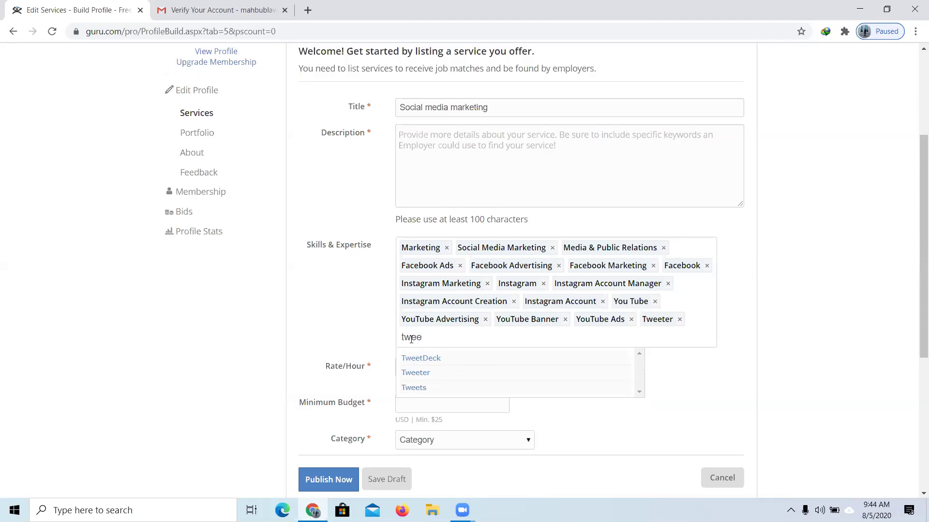
text(ter)
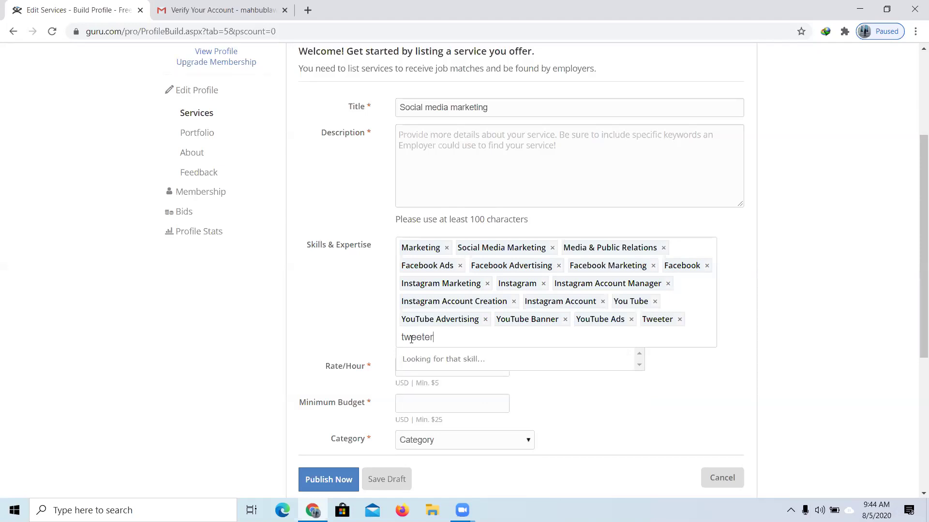
text( m)
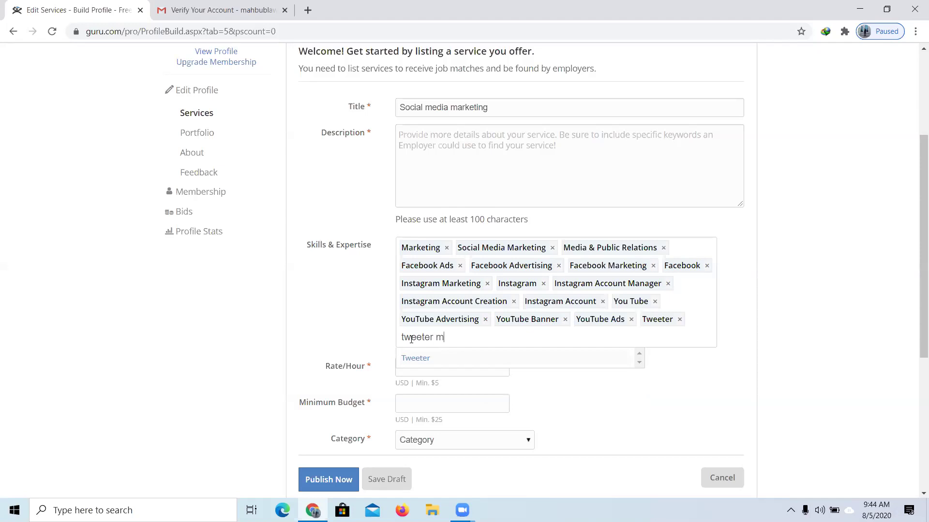
key(BackSpace)
key(BackSpace)
text(mer)
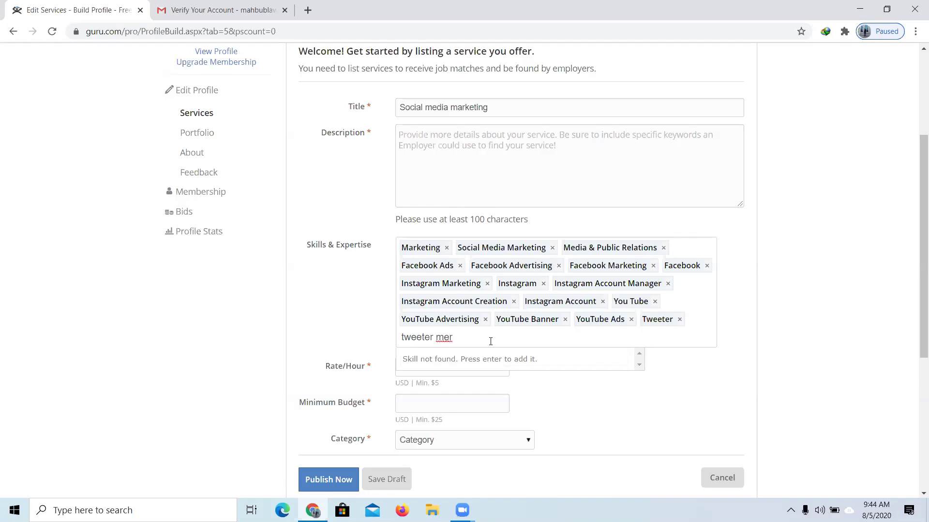
key(BackSpace)
key(BackSpace)
key(BackSpace)
text(add)
key(BackSpace)
key(BackSpace)
key(BackSpace)
key(BackSpace)
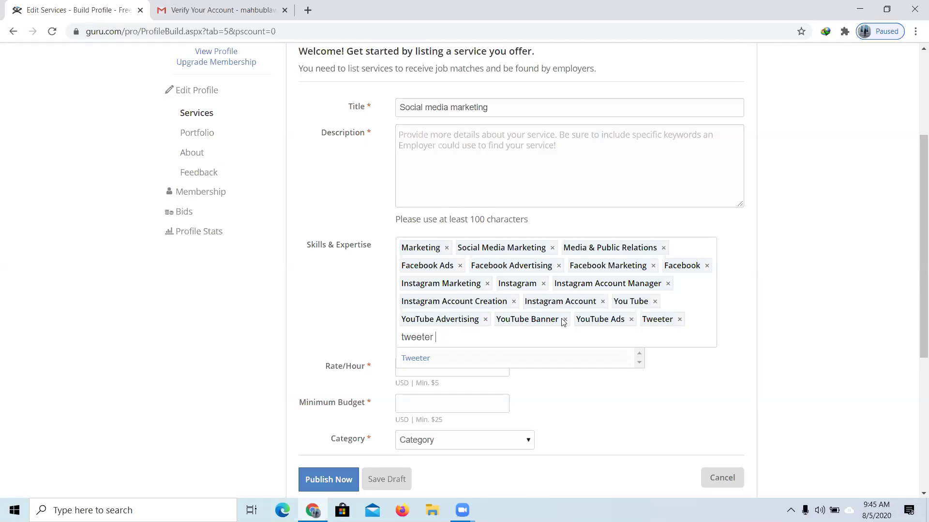
click(435, 340)
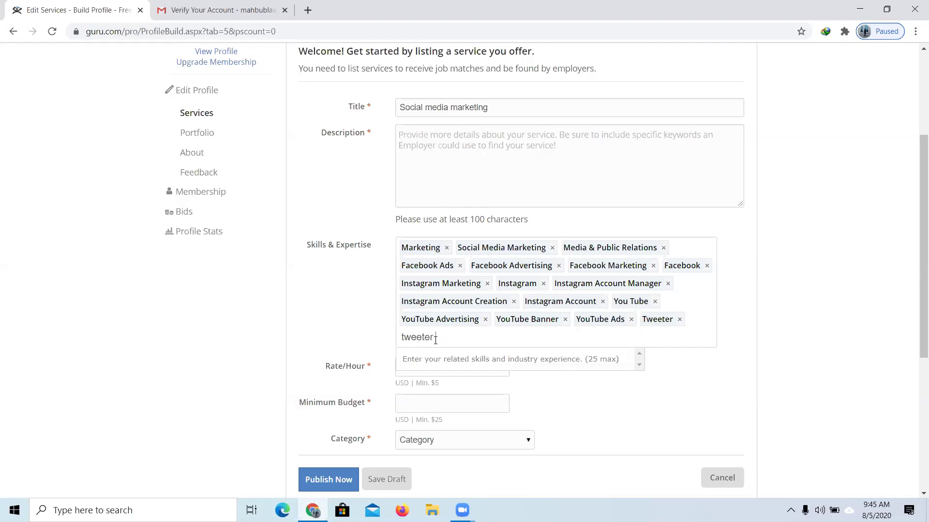
key(BackSpace)
key(BackSpace)
key(BackSpace)
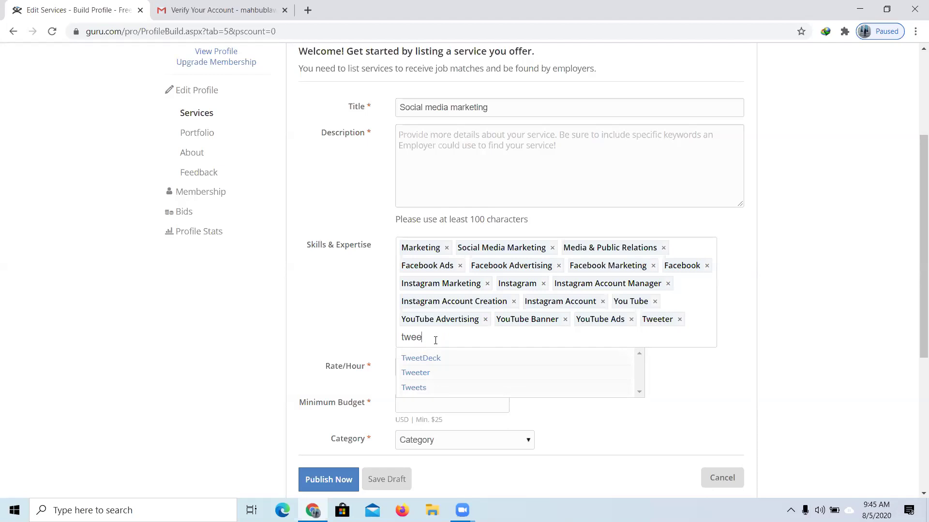
key(BackSpace)
key(BackSpace)
key(BackSpace)
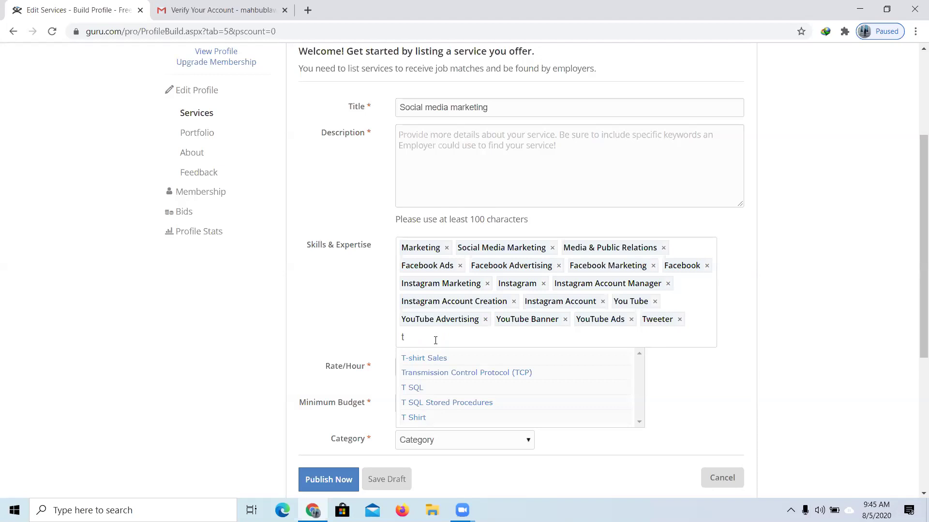
text(w)
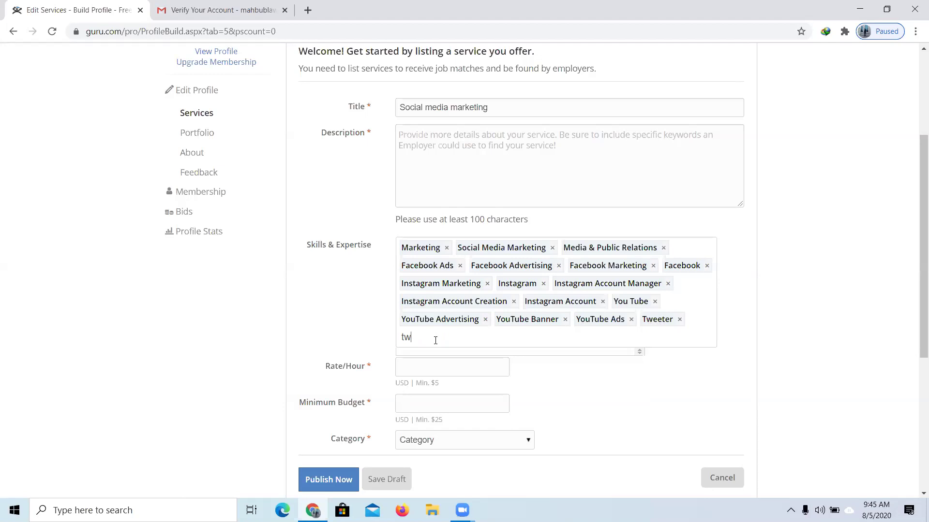
text(iter)
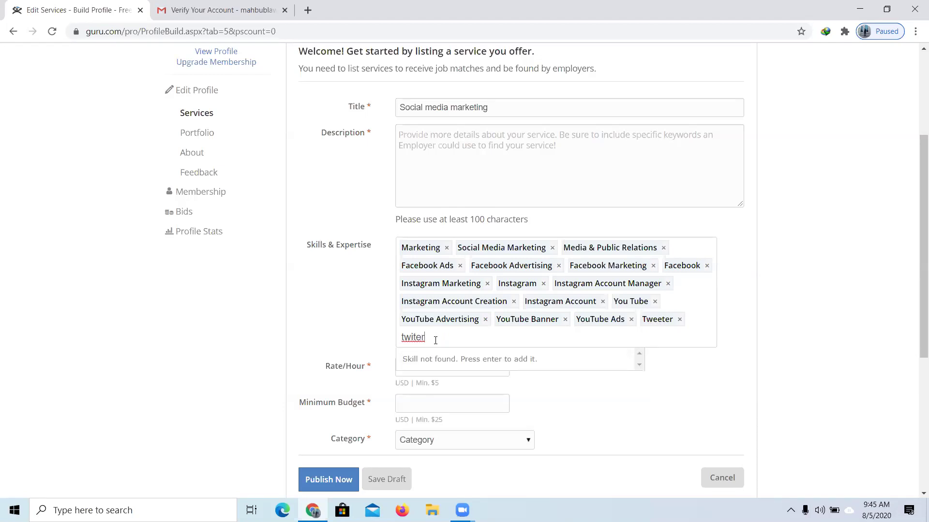
right_click(409, 337)
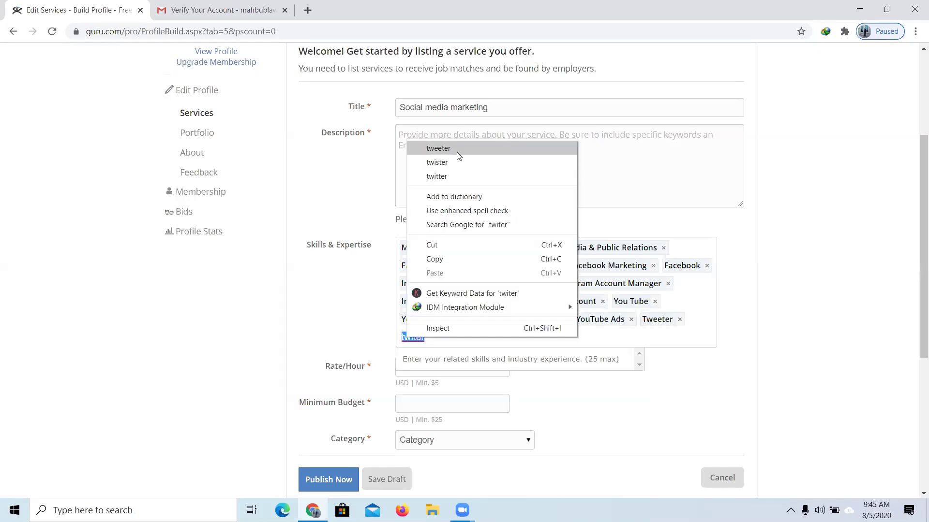
click(445, 177)
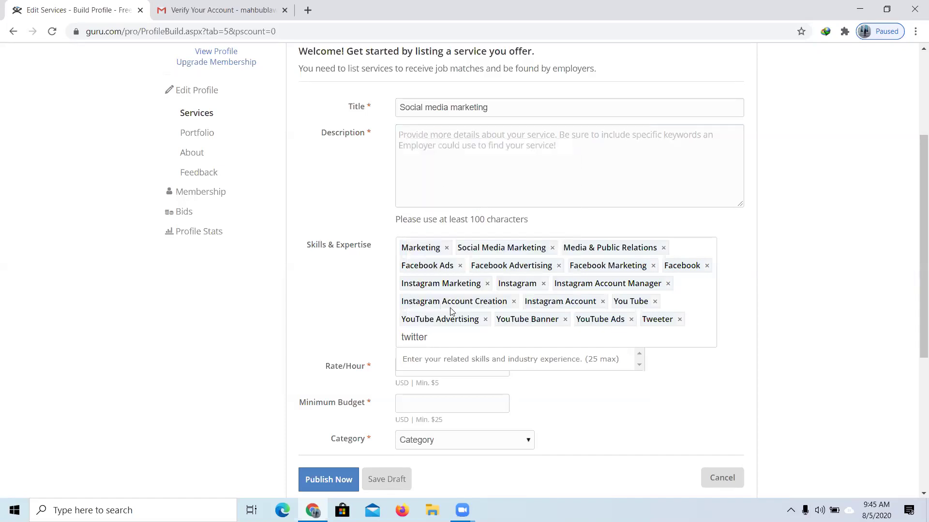
double_click(443, 342)
click(443, 341)
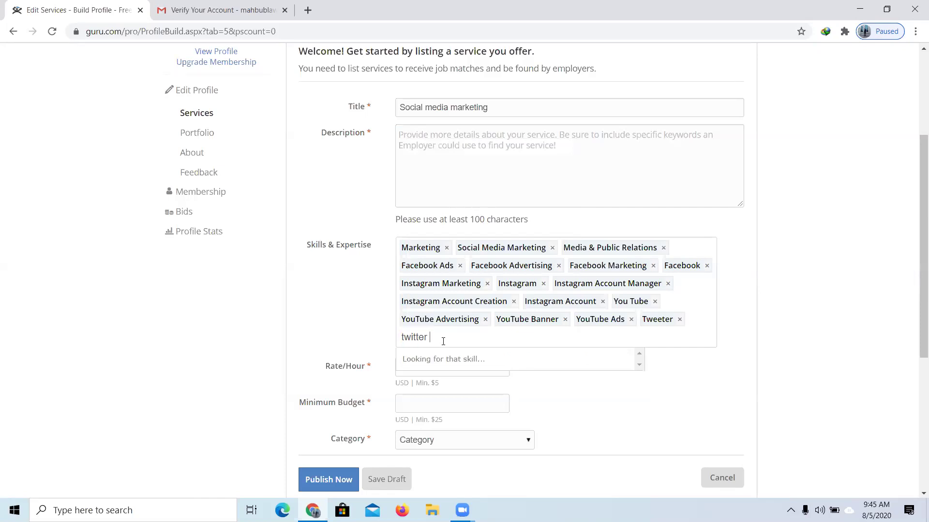
text(ad)
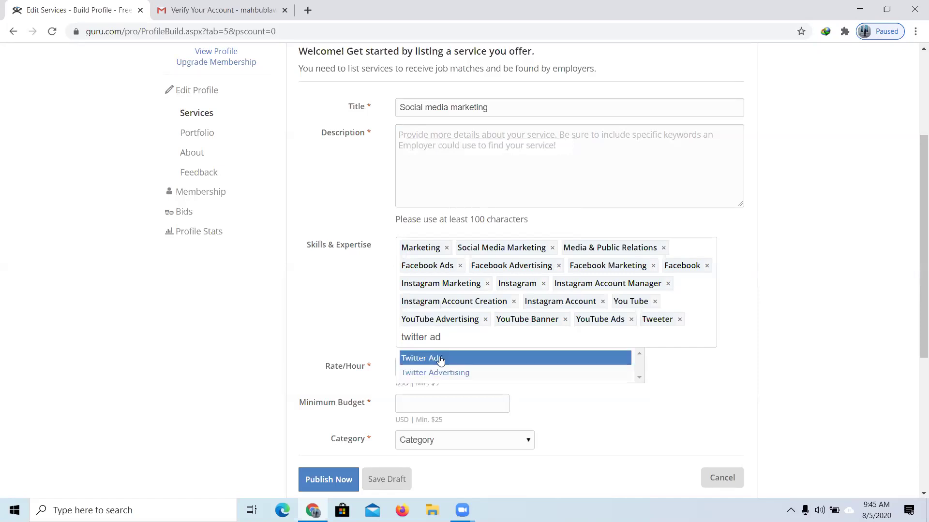
click(440, 359)
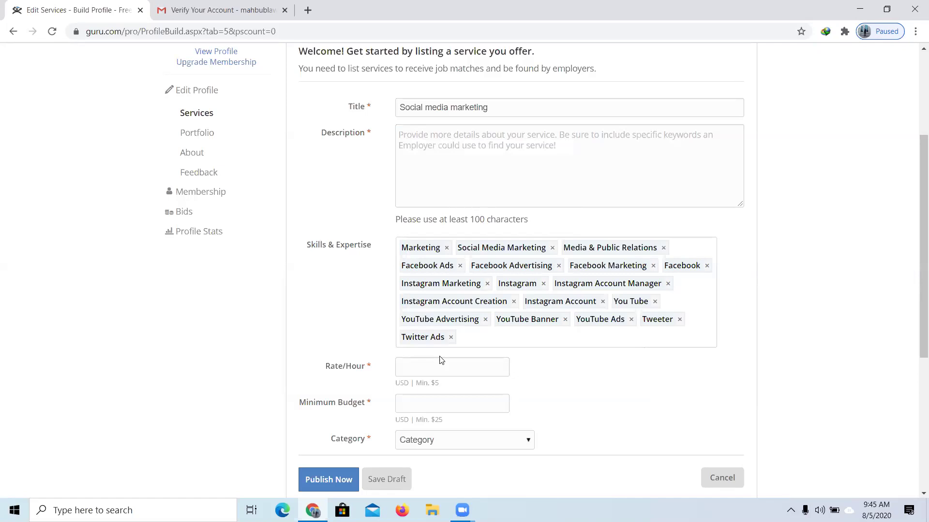
Add Twitter Advertising and Twitter as skill tags, removing the Tweeter tag
click(475, 339)
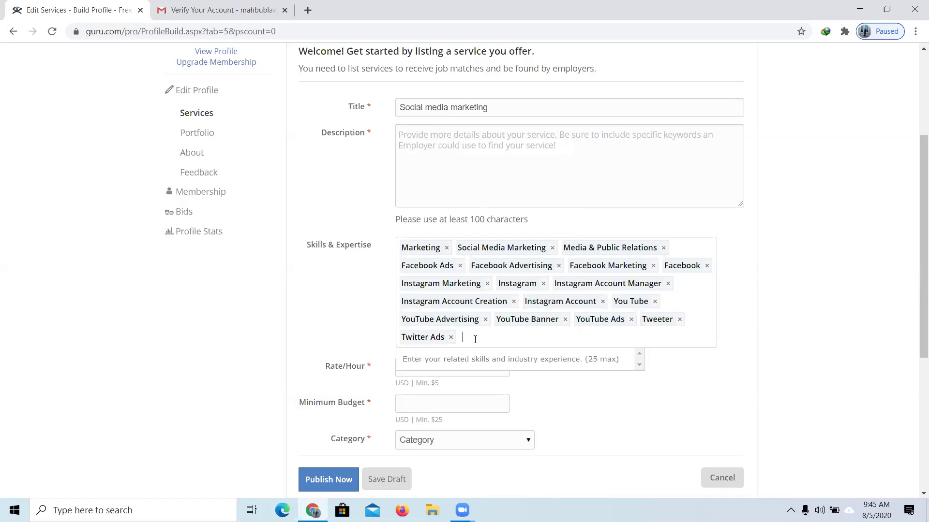
text(tw)
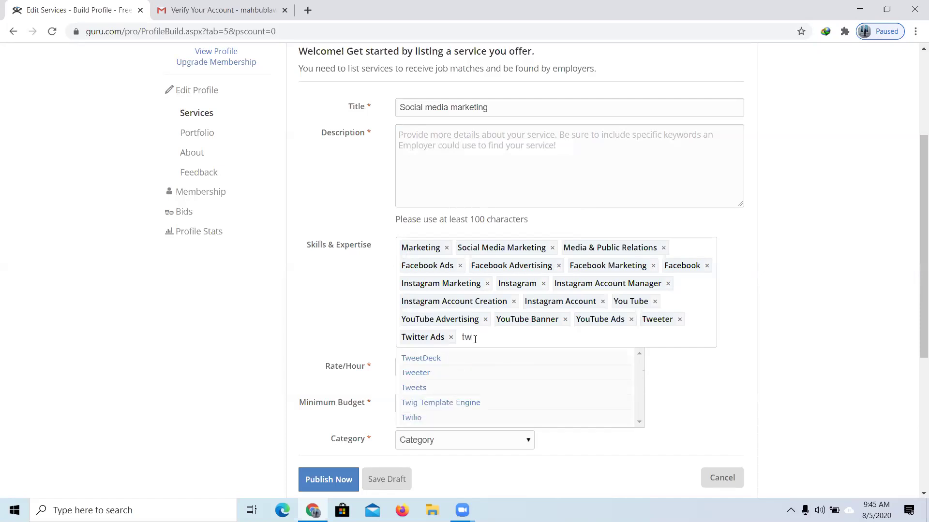
text(i)
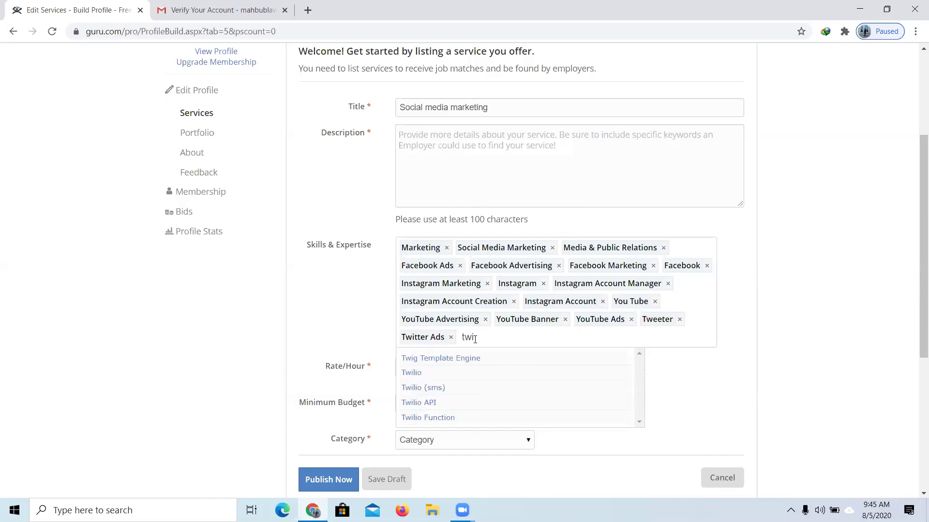
text(tter)
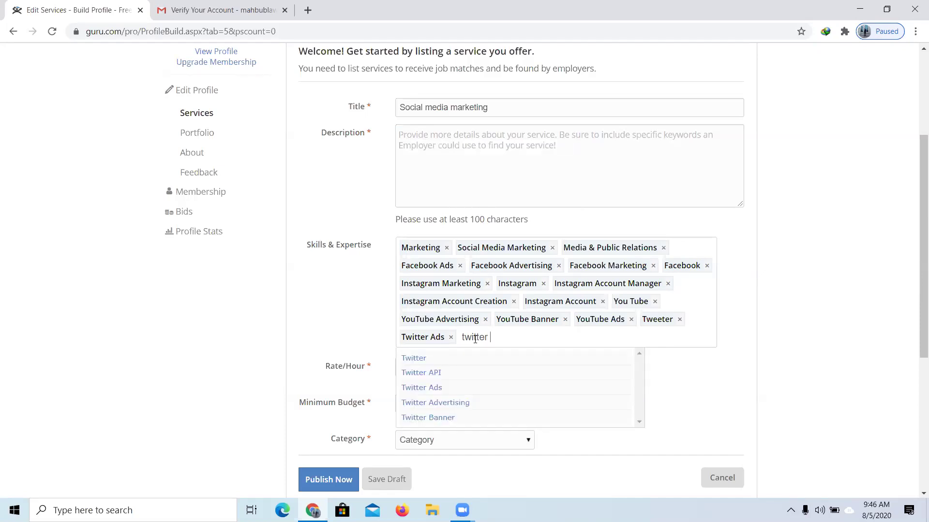
click(451, 402)
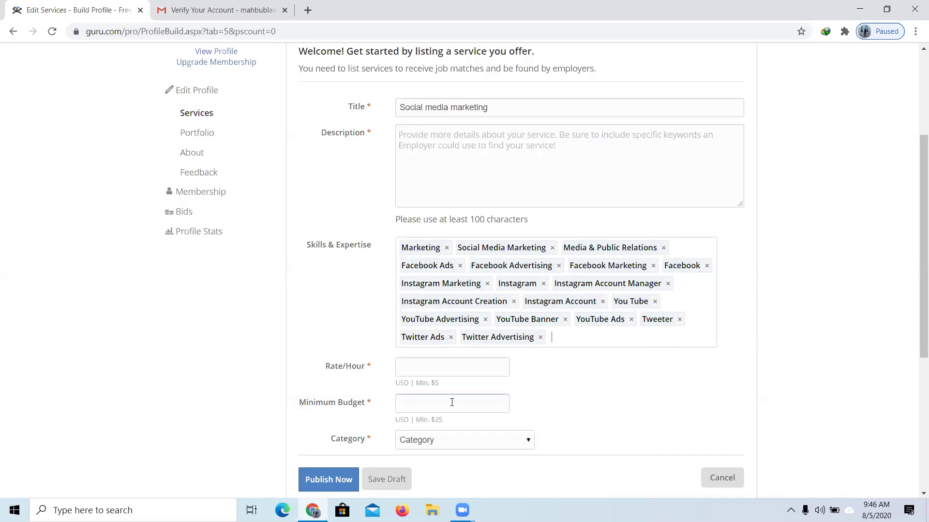
click(680, 320)
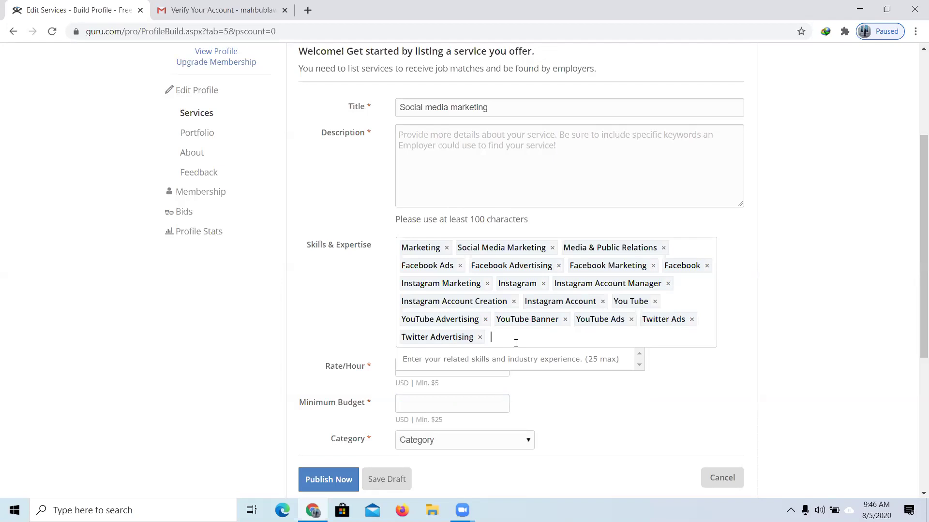
text(t)
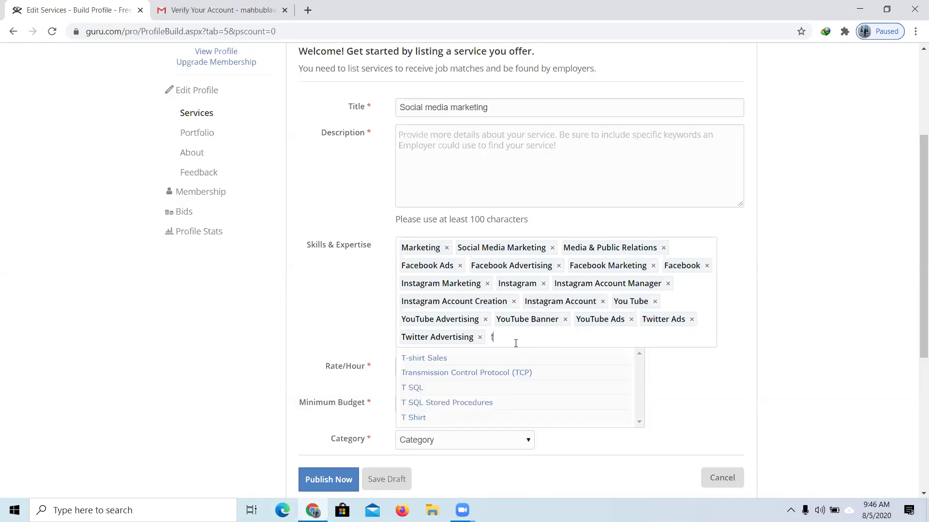
text(wi)
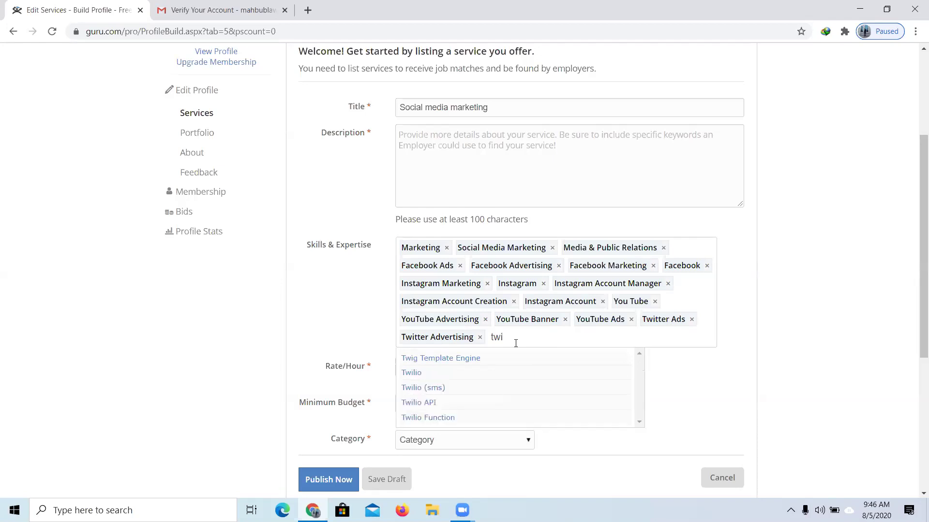
text(tt)
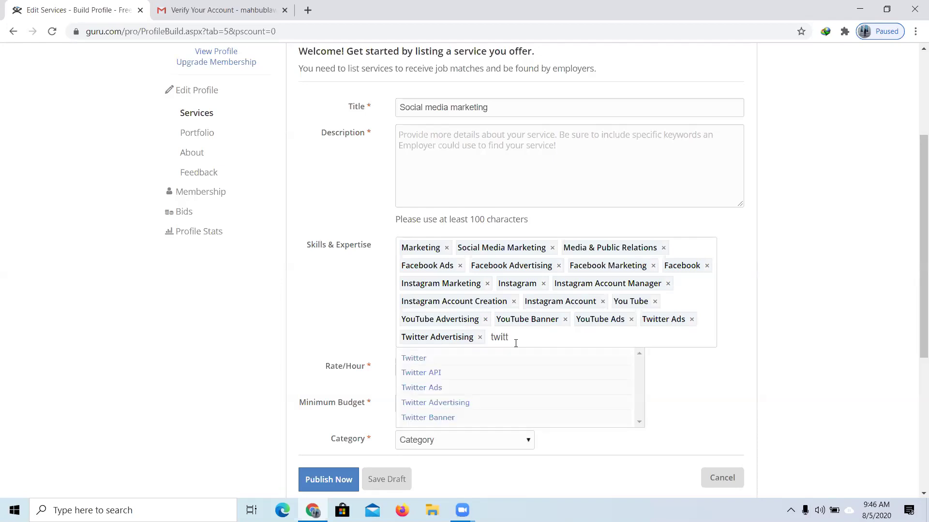
text(er)
click(495, 359)
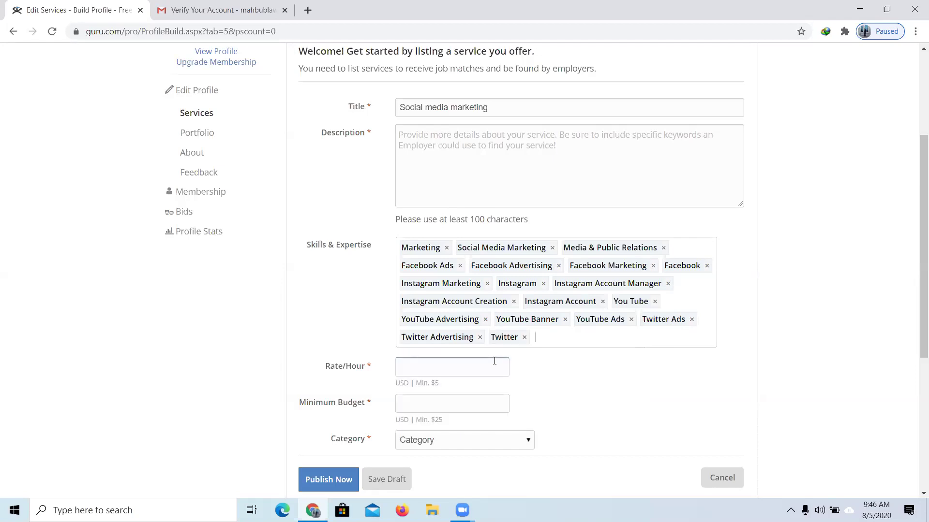
click(543, 339)
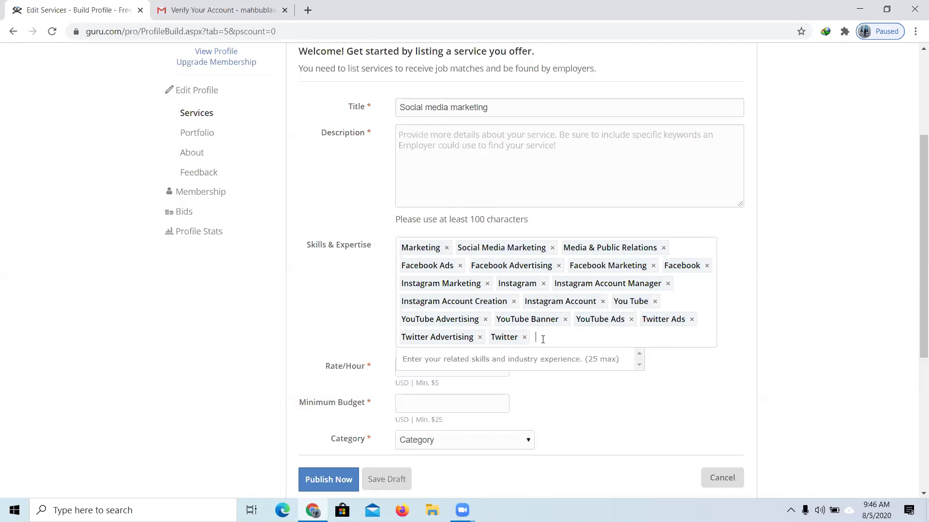
text(t)
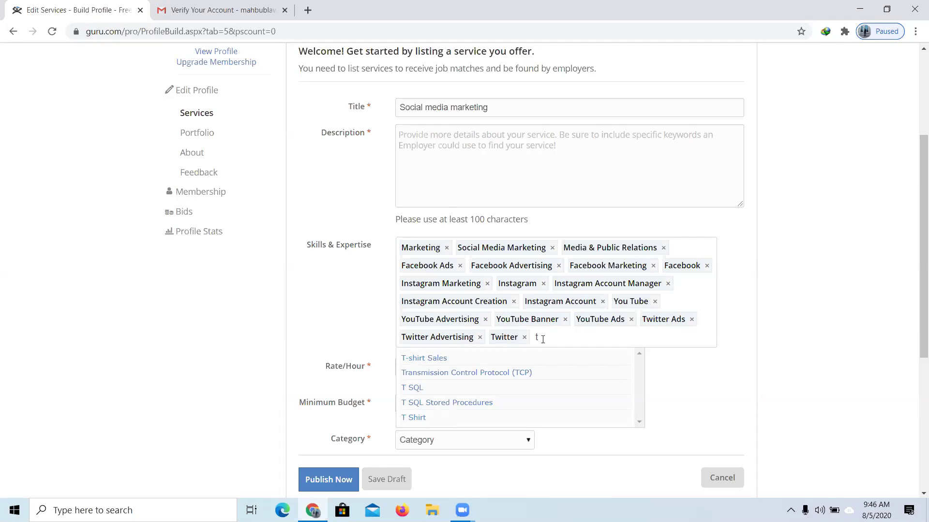
text(wi)
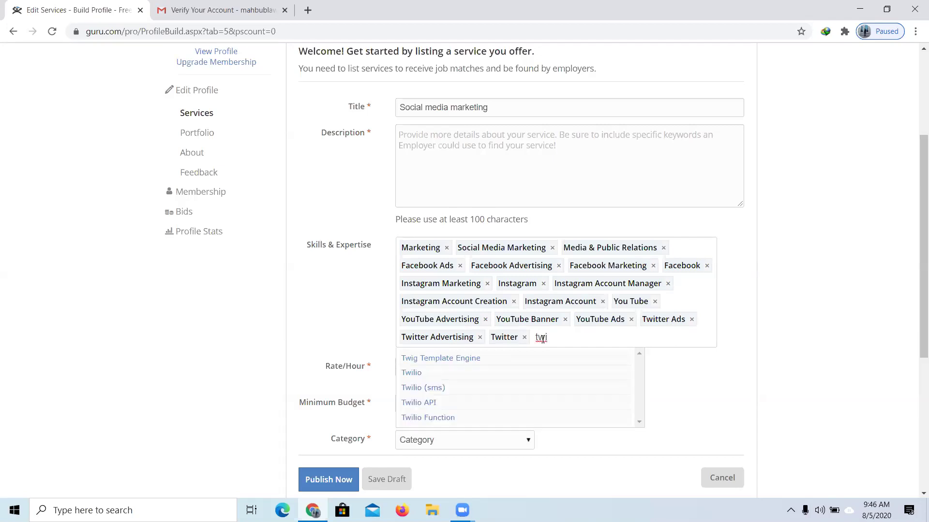
text(tter)
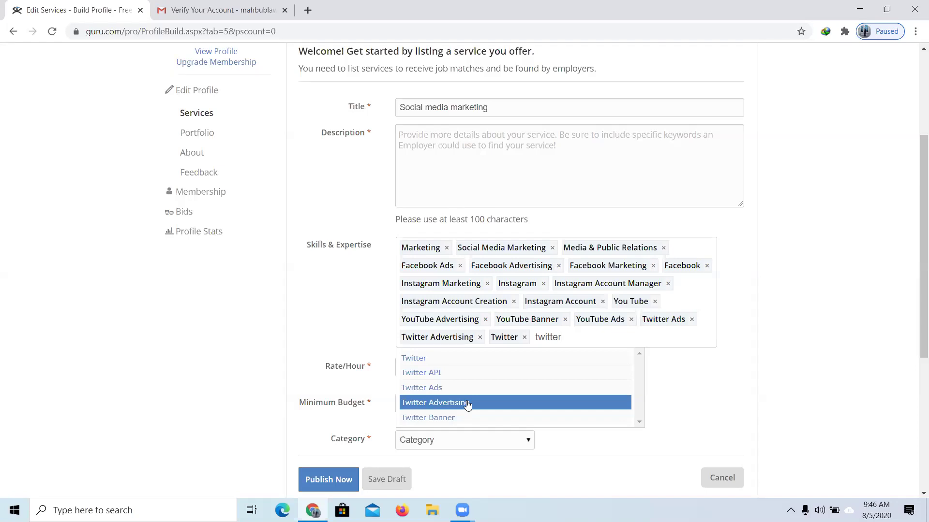
click(467, 403)
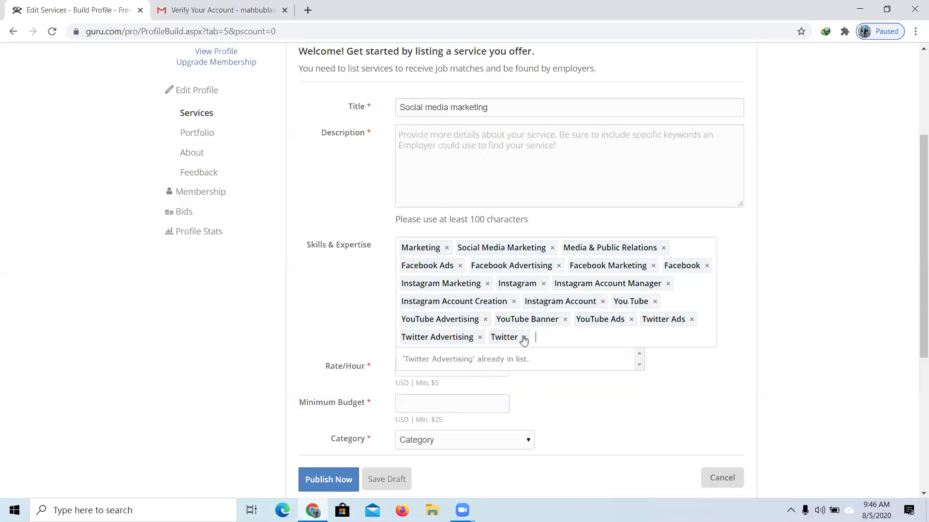
click(541, 334)
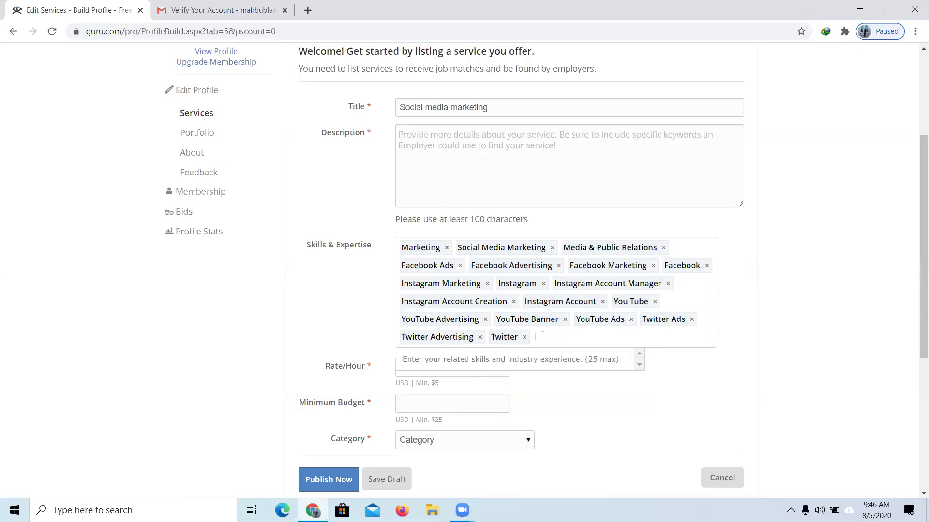
text(tw)
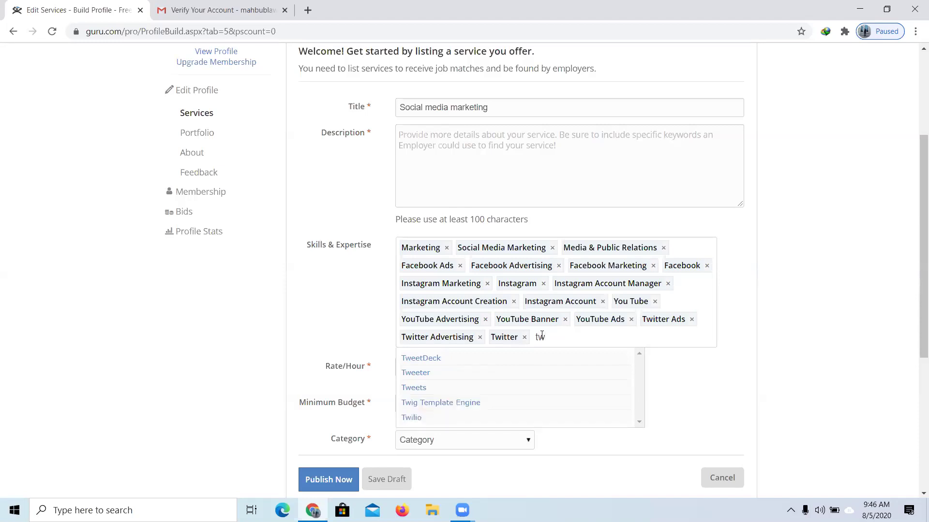
text(i)
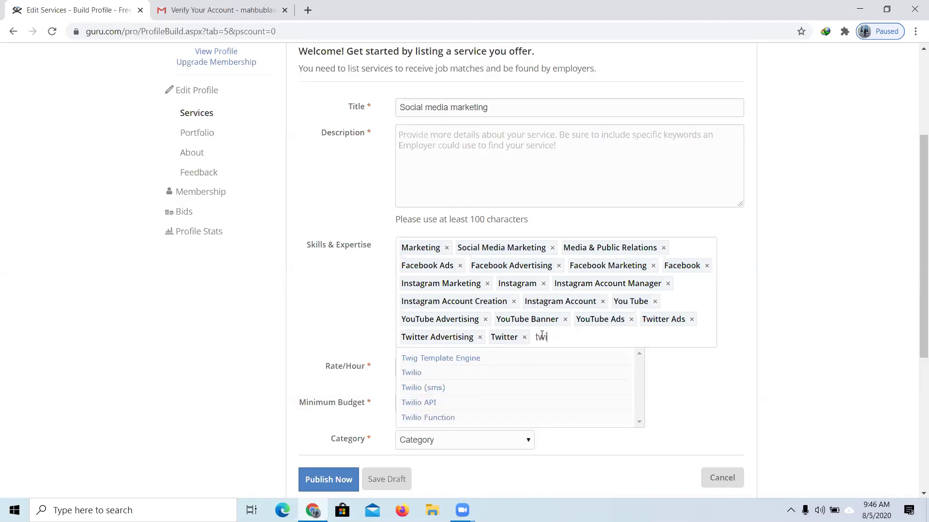
text(tter)
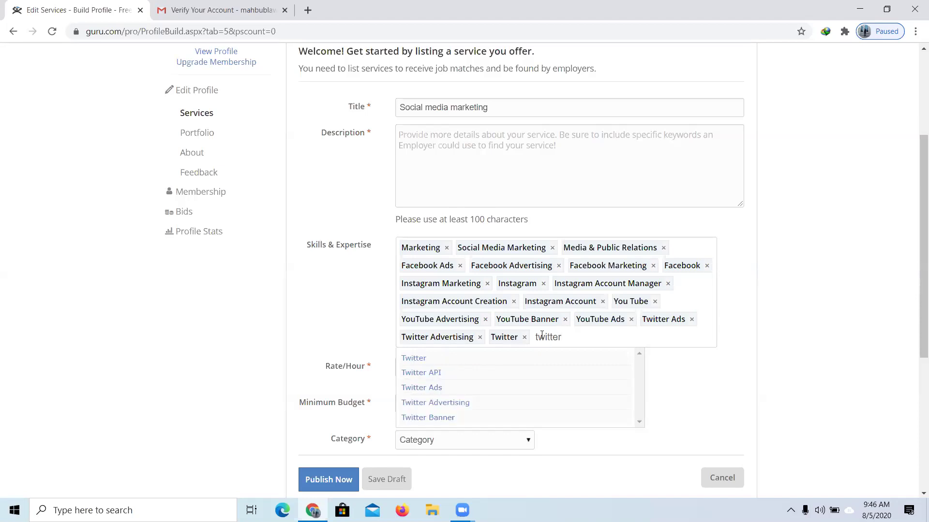
click(458, 401)
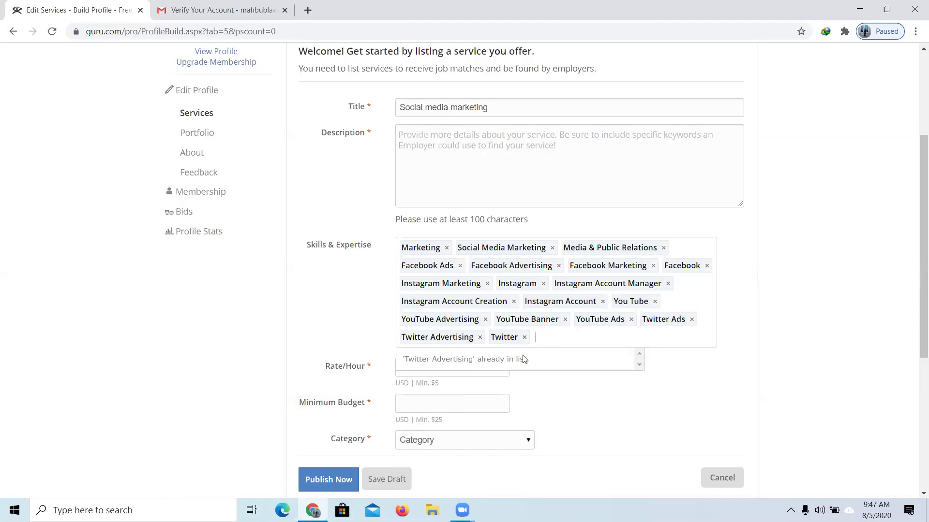
click(541, 337)
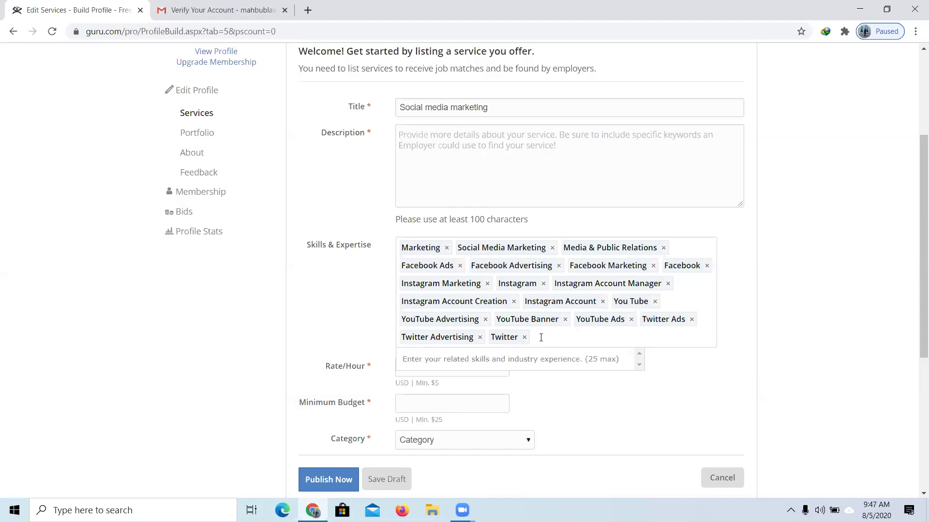
Add Social Media and Social Media Post as skill tags
text(spci)
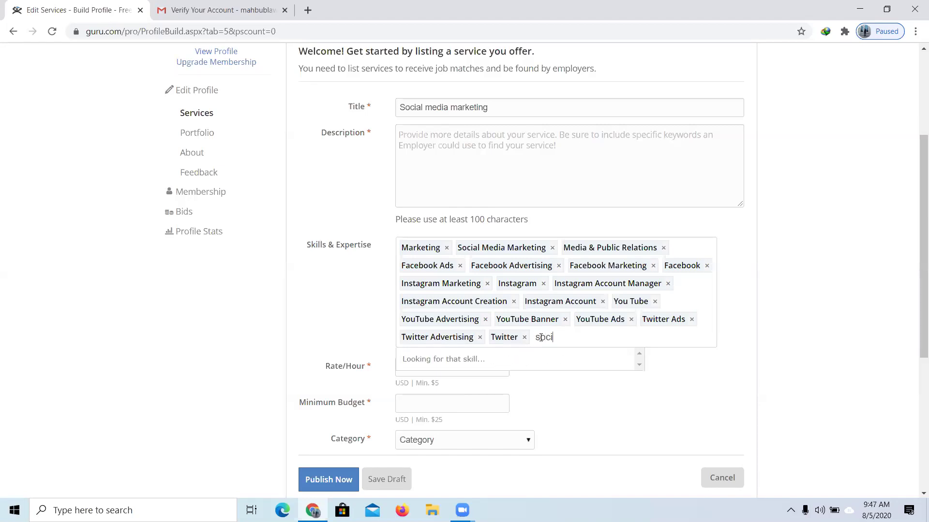
text(al m)
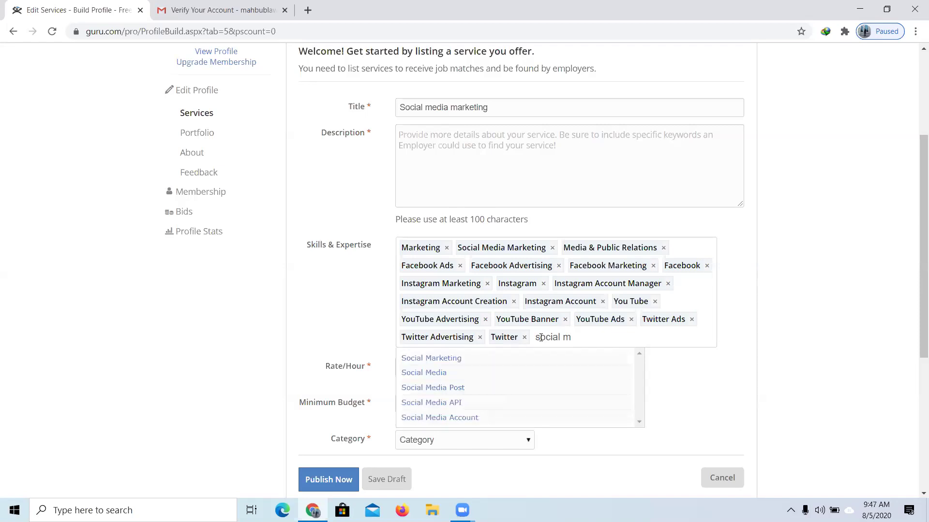
text(e)
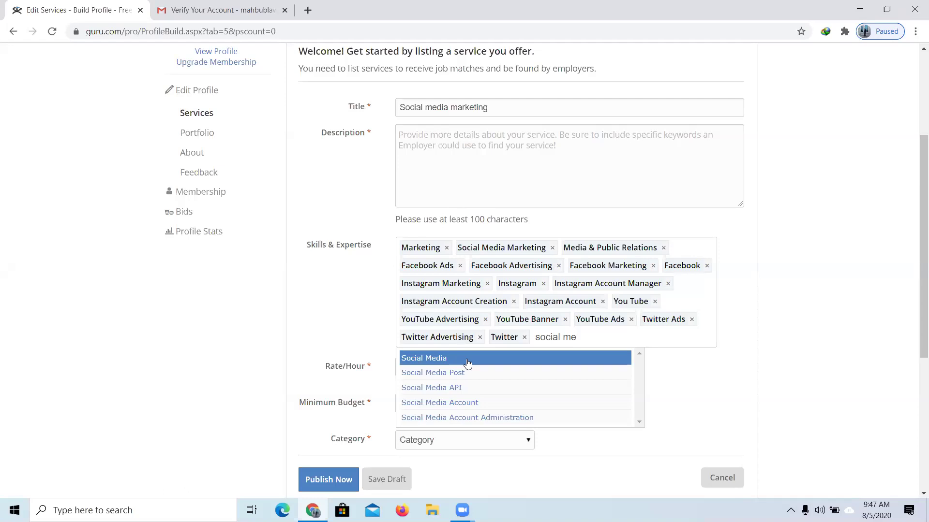
click(467, 364)
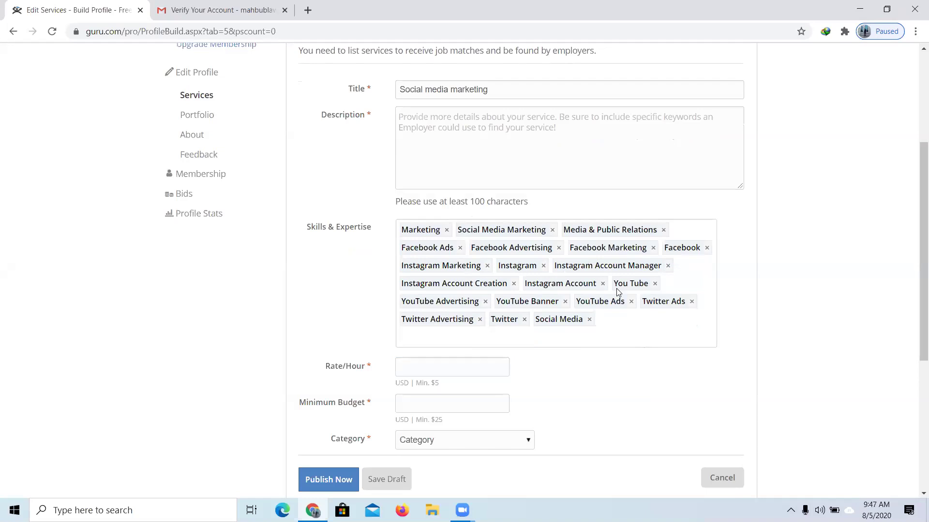
click(605, 319)
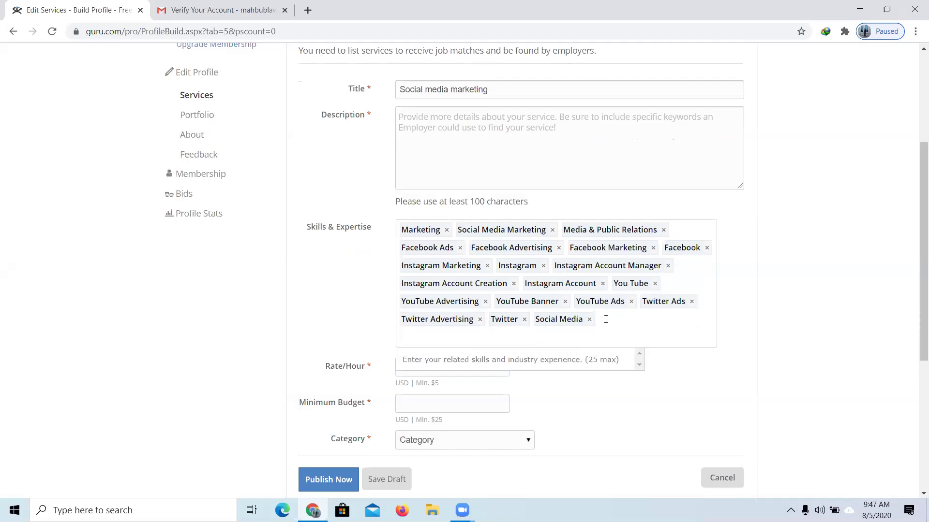
text(so)
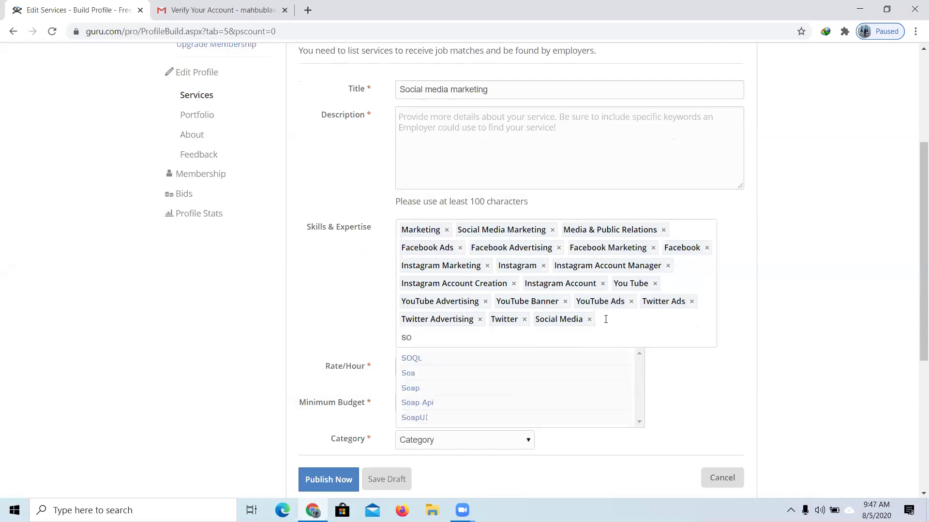
text(cial)
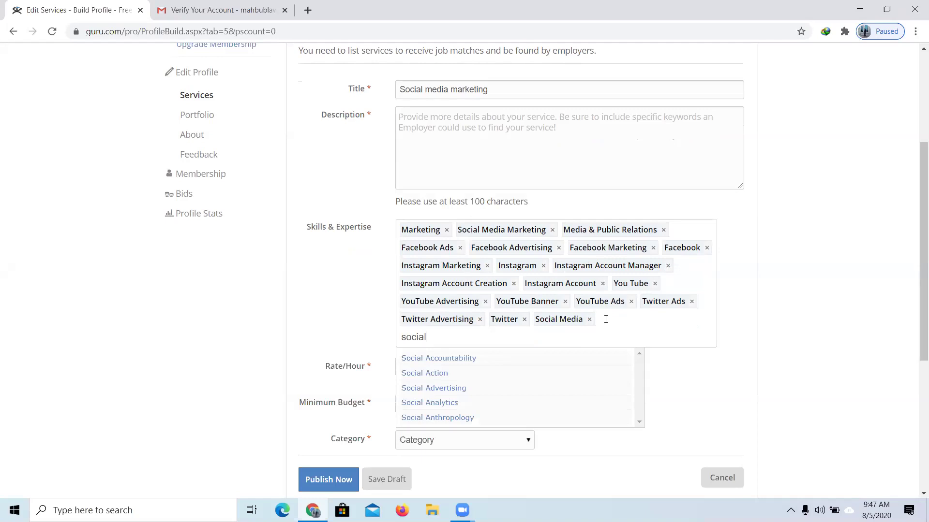
text( m)
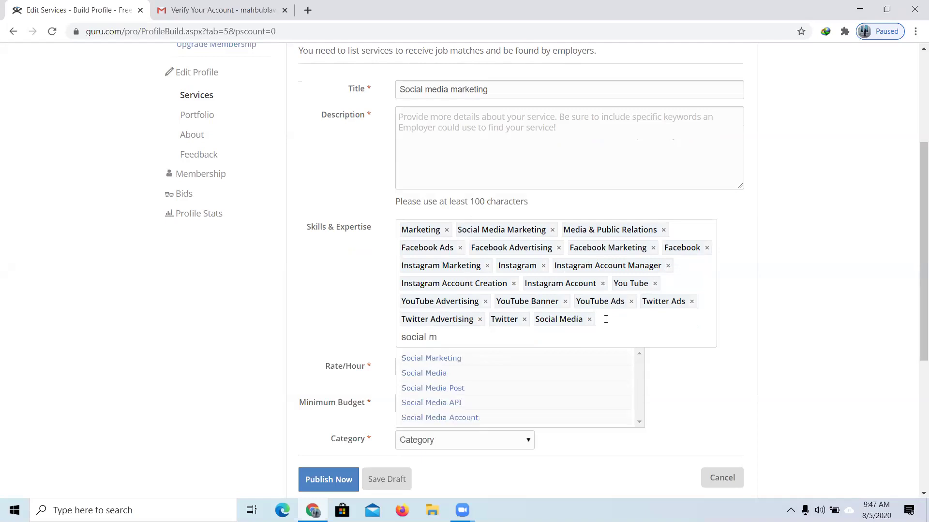
text(e)
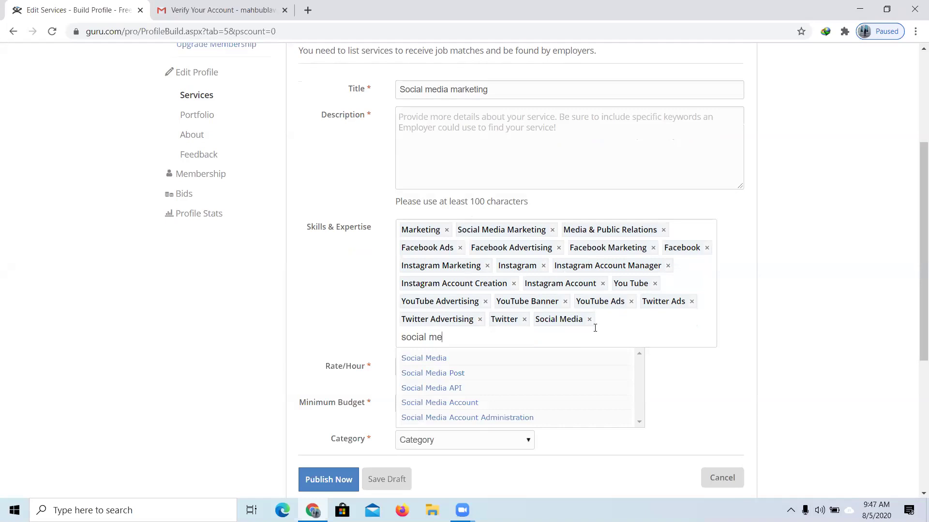
click(519, 377)
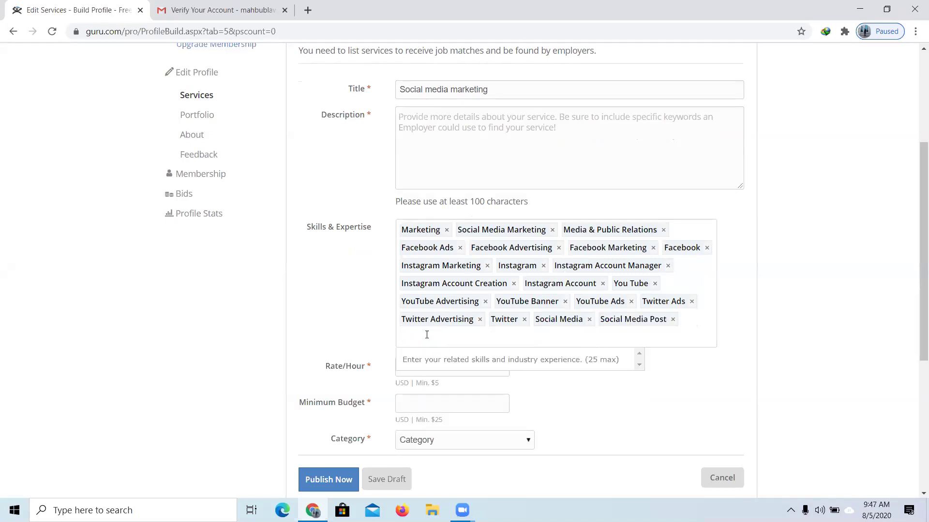
Add Social Media Account and Social Media Account Administration as skill tags
text(soci)
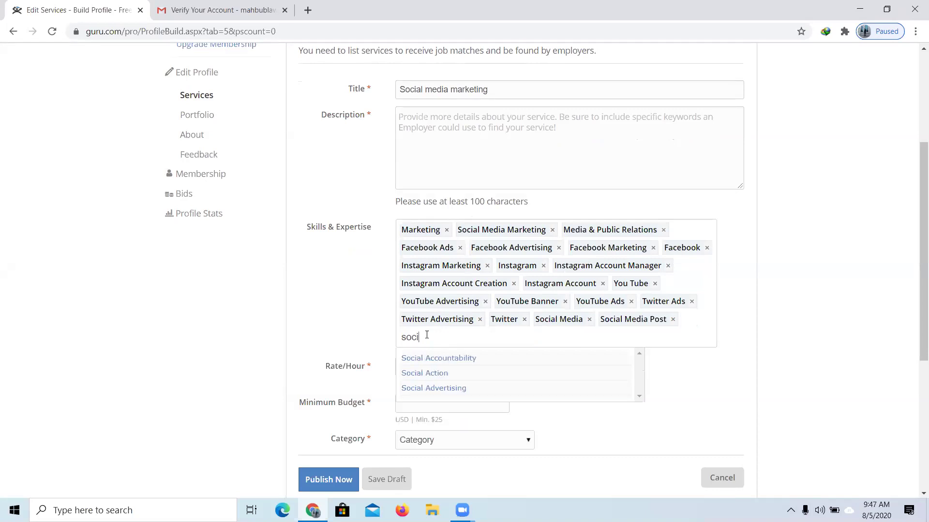
text(al)
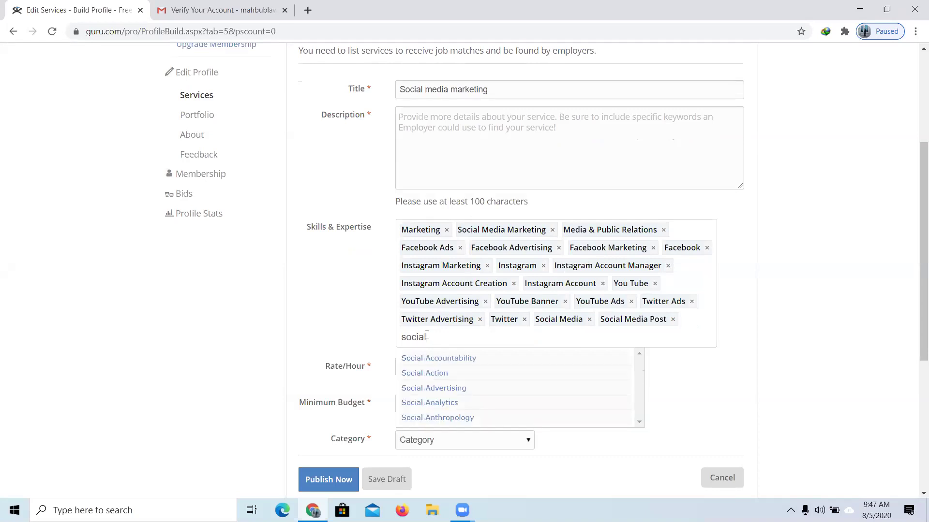
text( me)
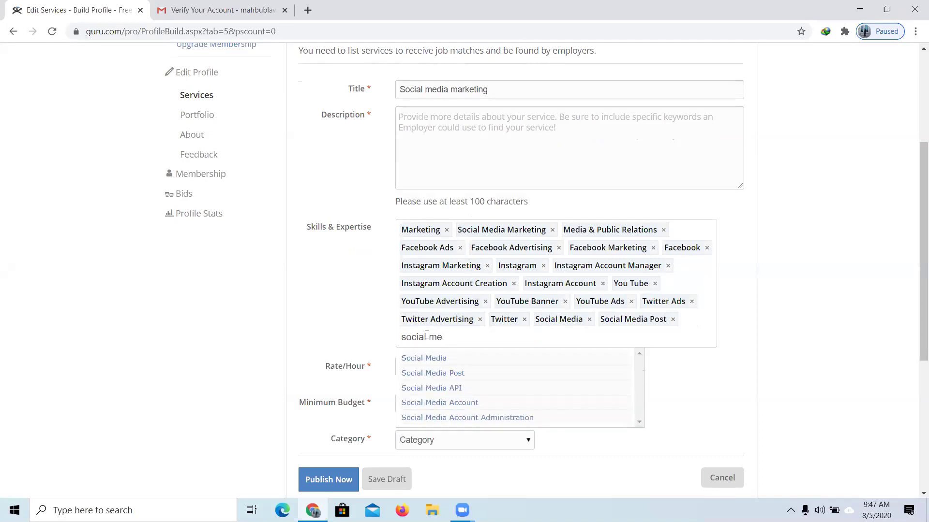
click(437, 399)
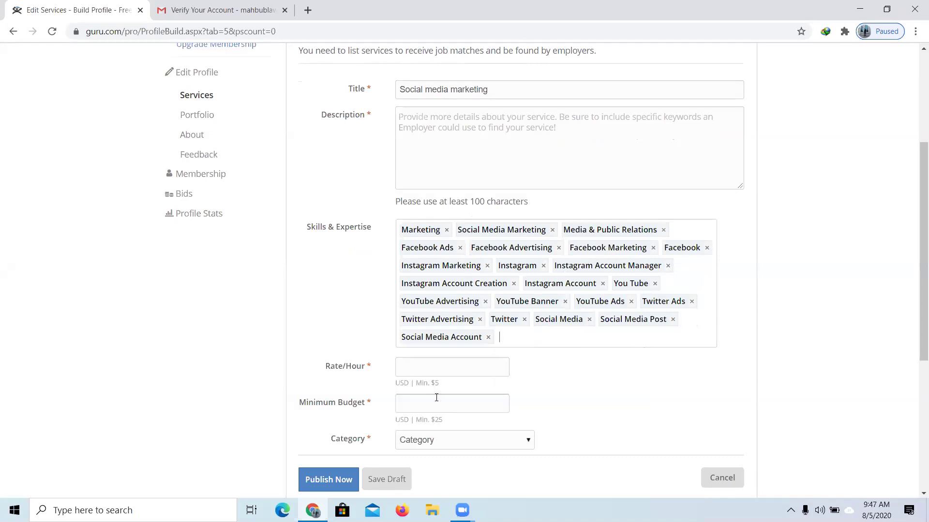
click(504, 341)
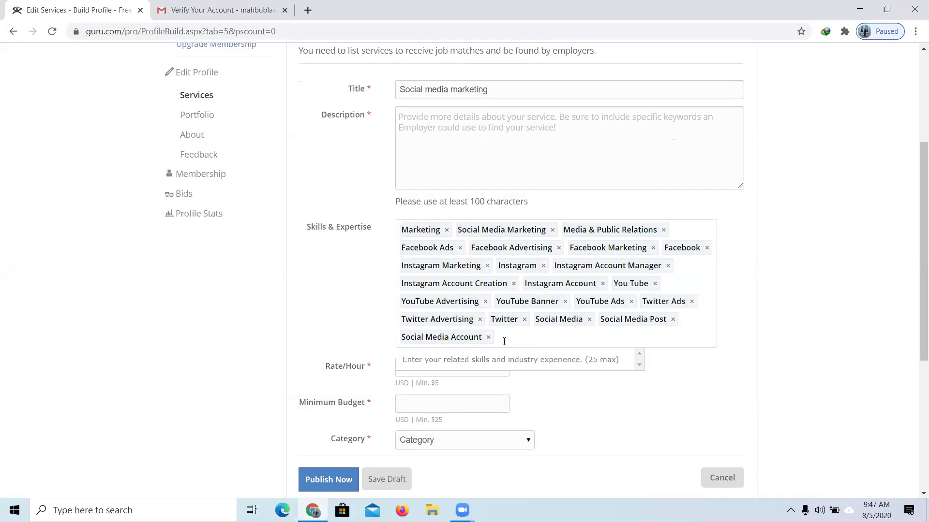
text(Social)
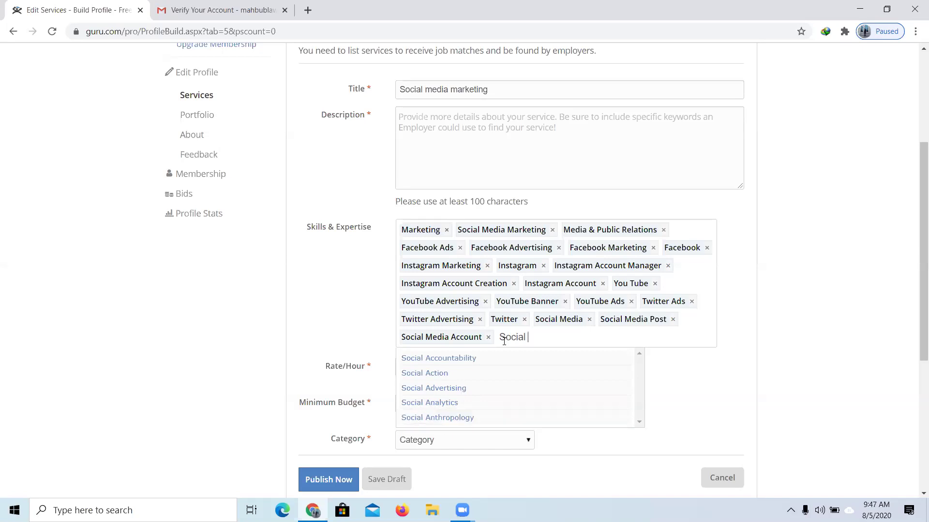
text( me)
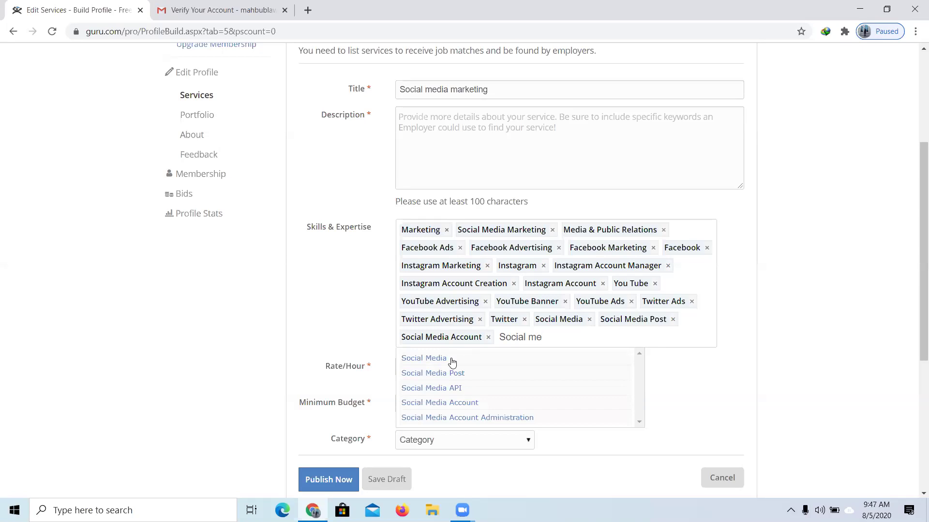
click(457, 402)
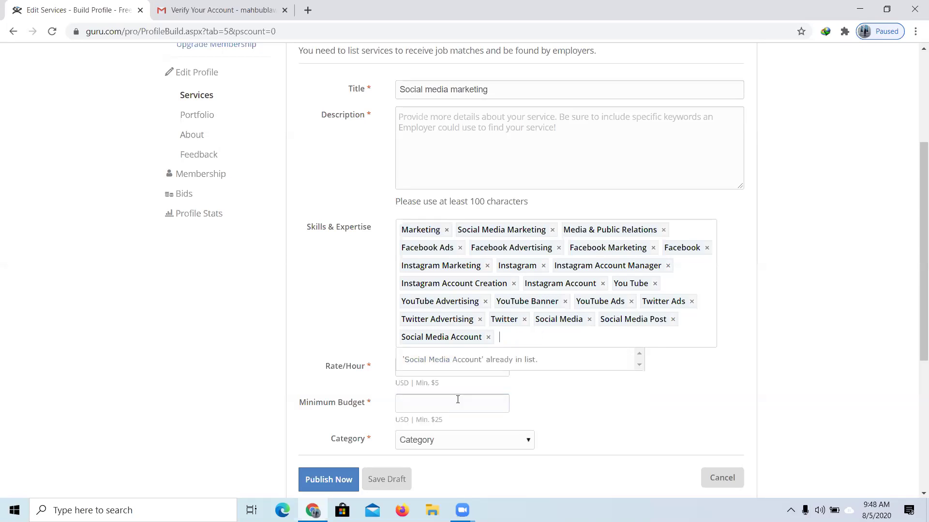
click(514, 341)
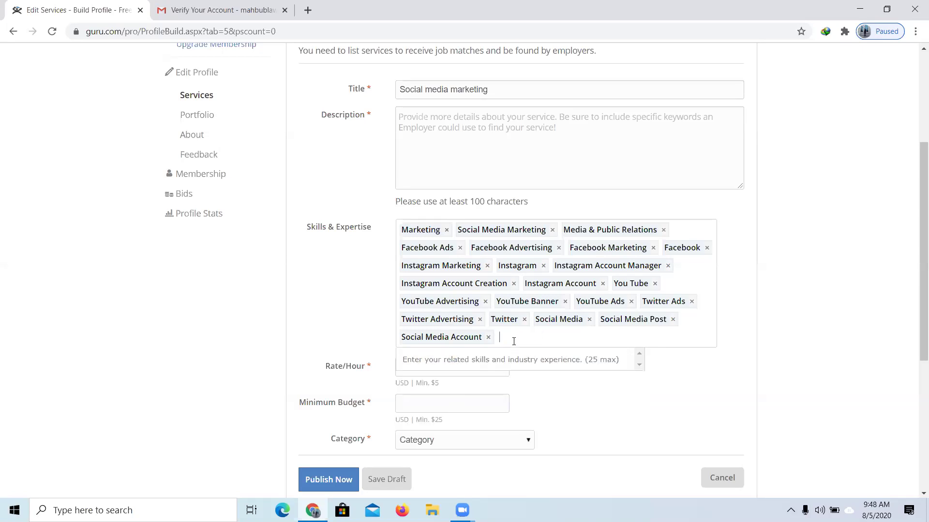
text(so)
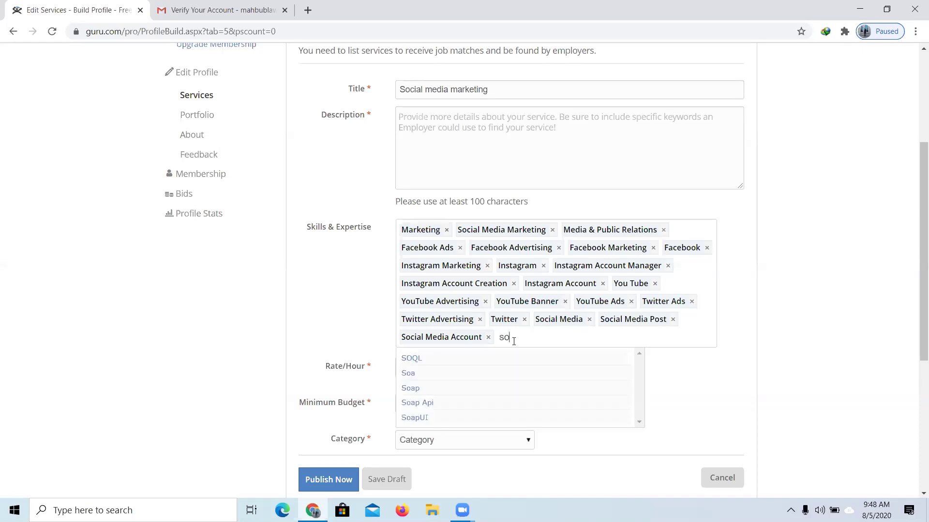
text(cial )
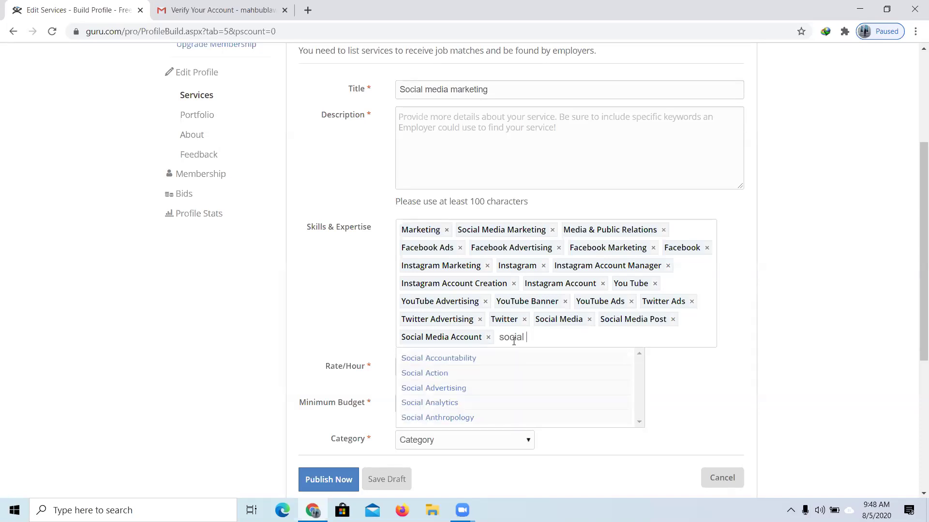
text(med)
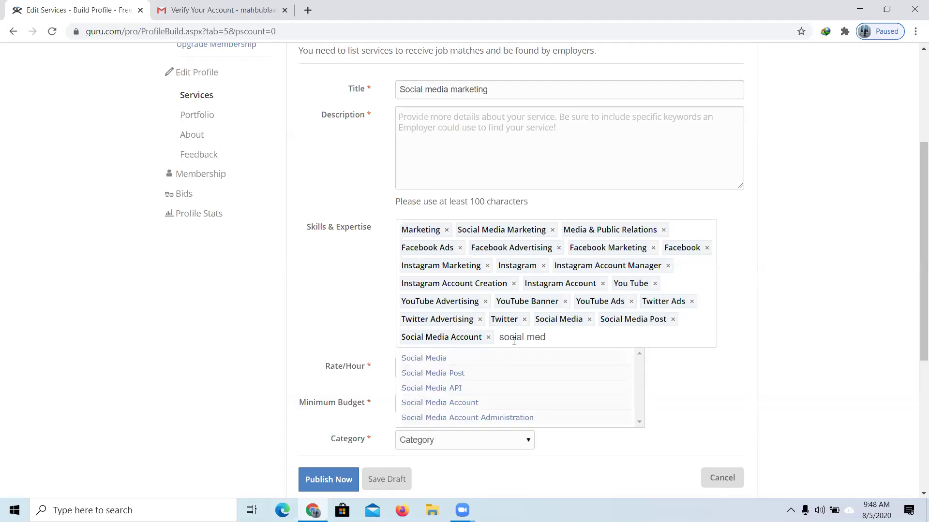
text(i)
click(491, 417)
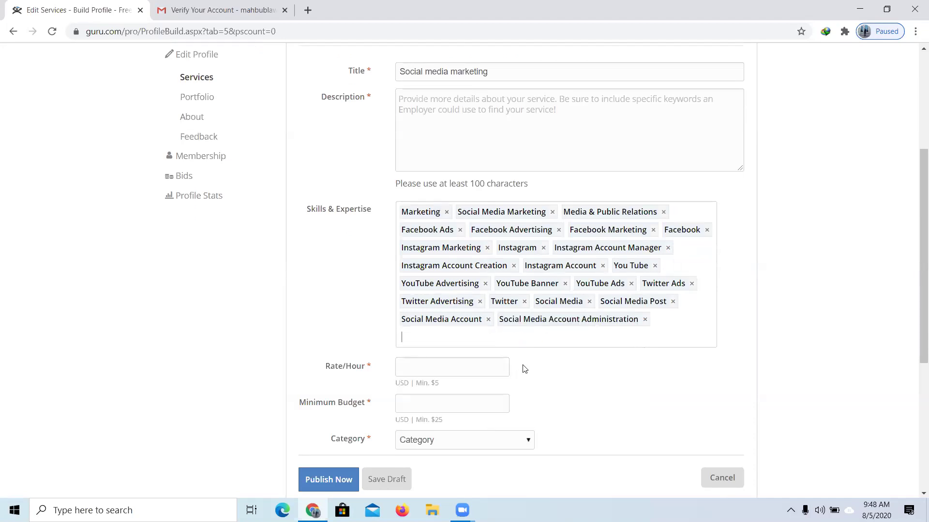
Type 'social media' into a new skill entry to list matching suggestions
click(453, 333)
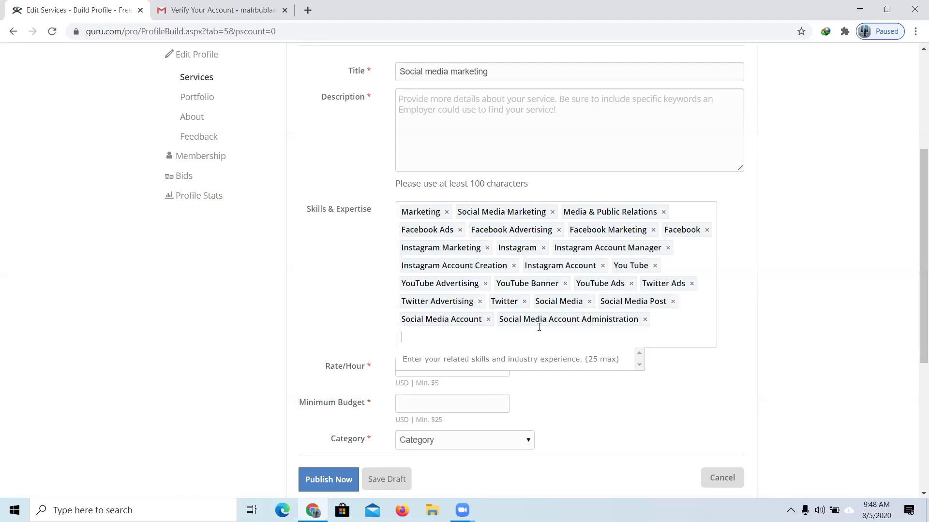
click(473, 347)
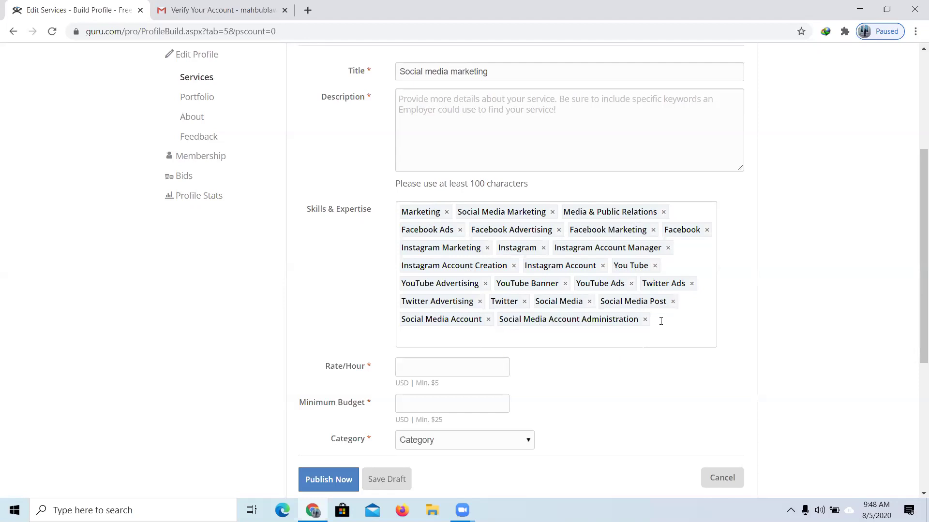
click(660, 321)
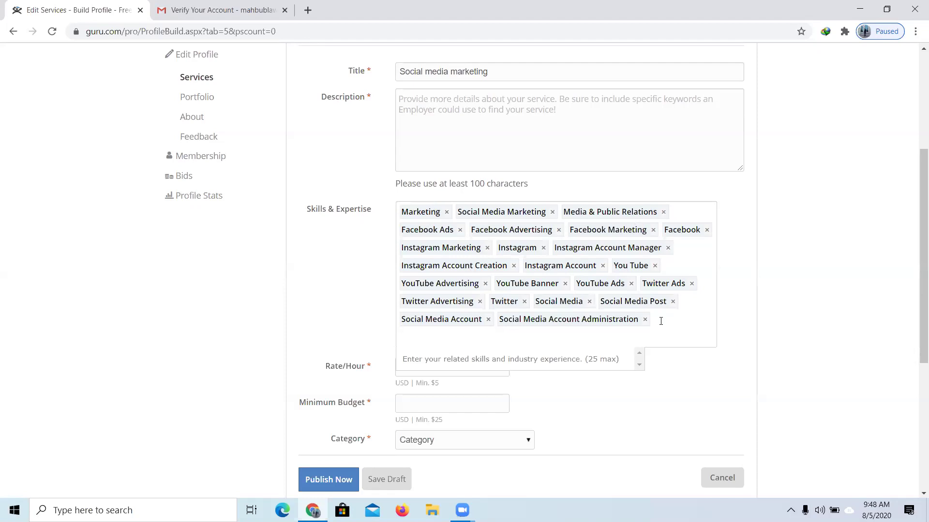
text(so)
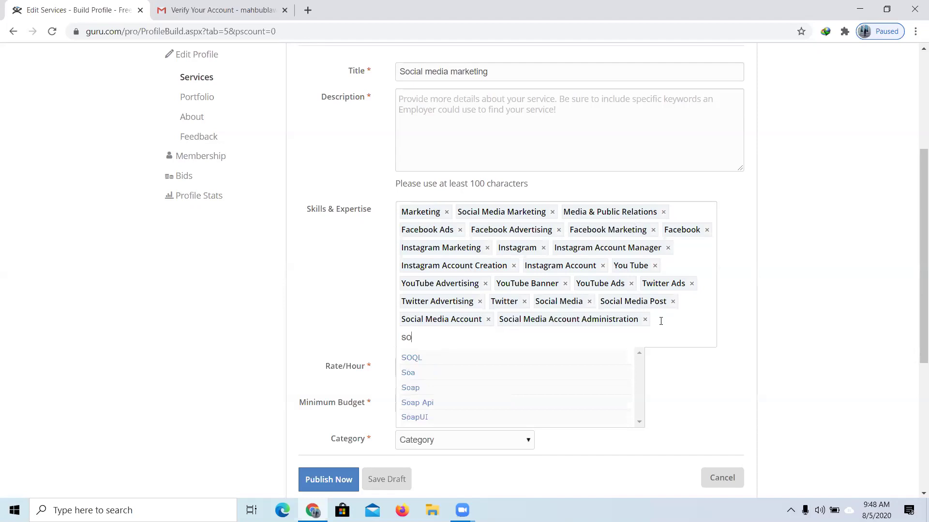
text(cial media)
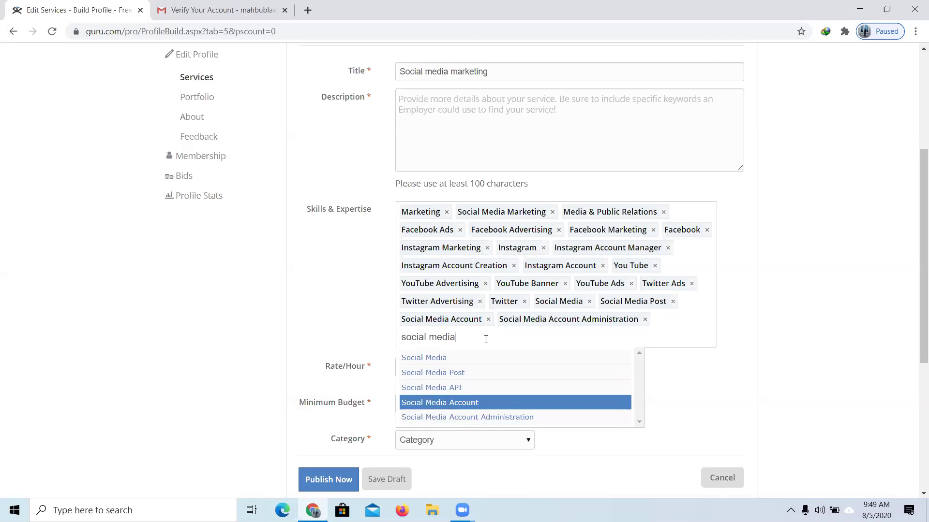
Add Social Media Marketing and Social Media Manager to the skill tags
text(m)
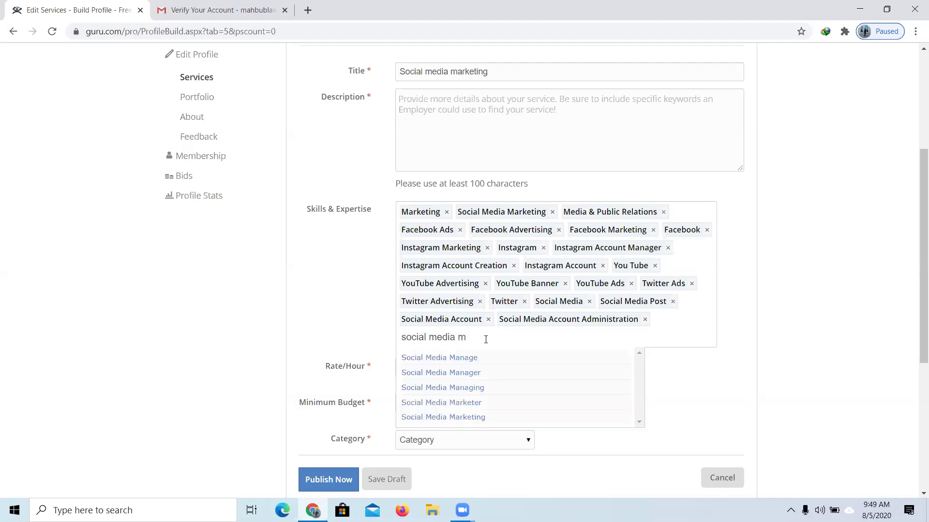
click(460, 418)
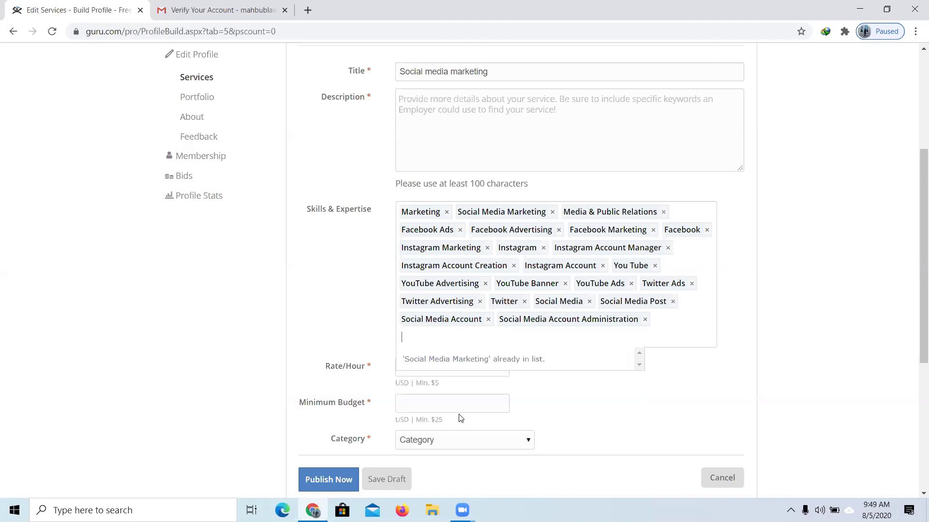
click(421, 342)
text(s)
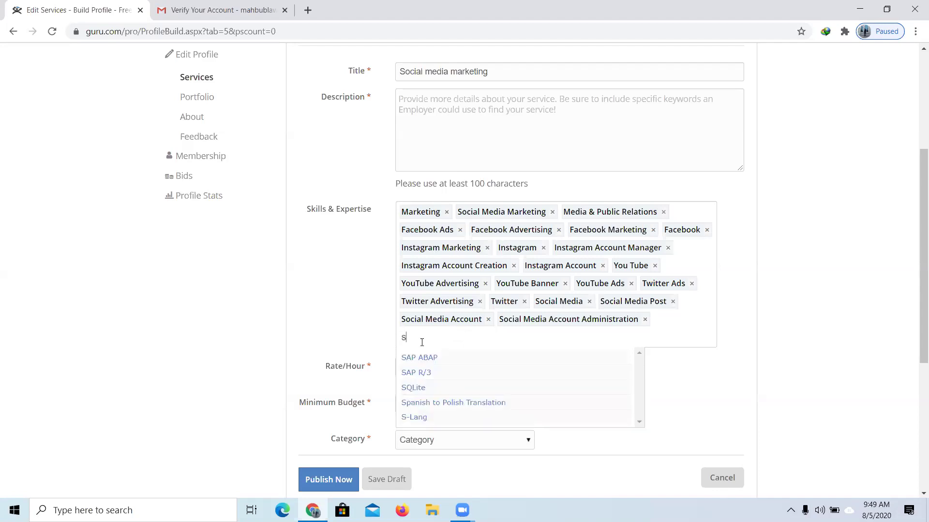
text(ocial media)
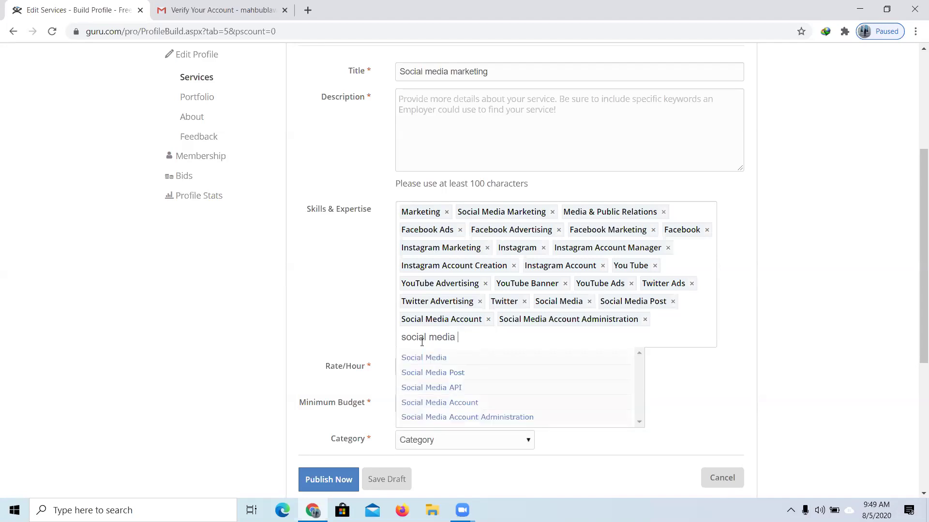
text( m)
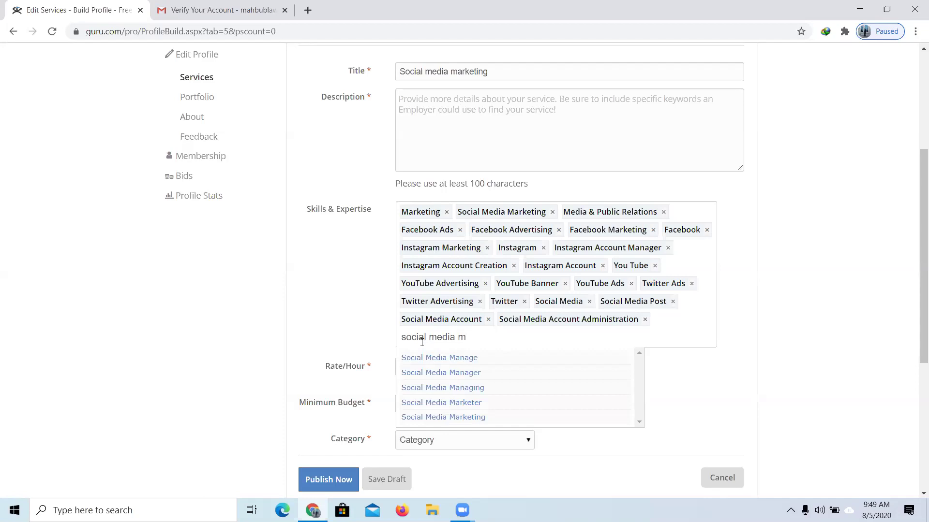
text(e)
key(BackSpace)
click(435, 373)
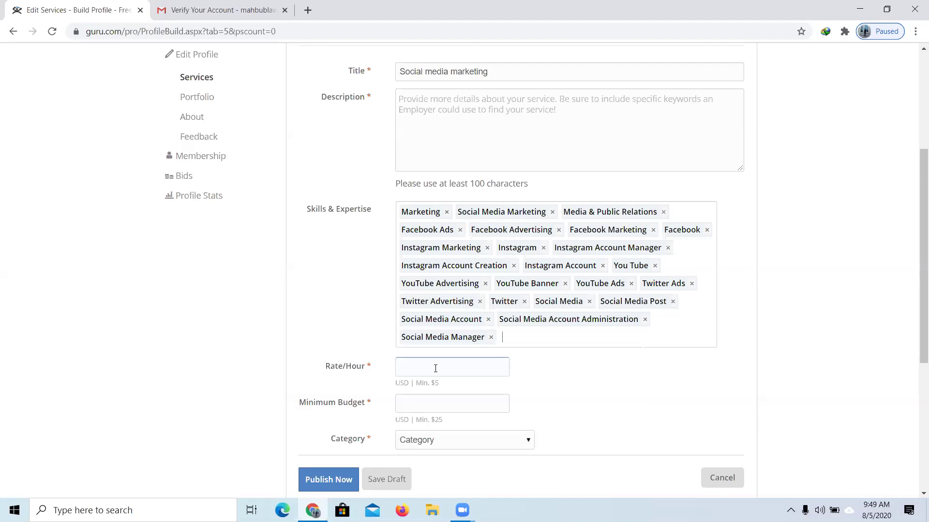
Add Social Media Marketer as another skill tag
click(525, 339)
text(social)
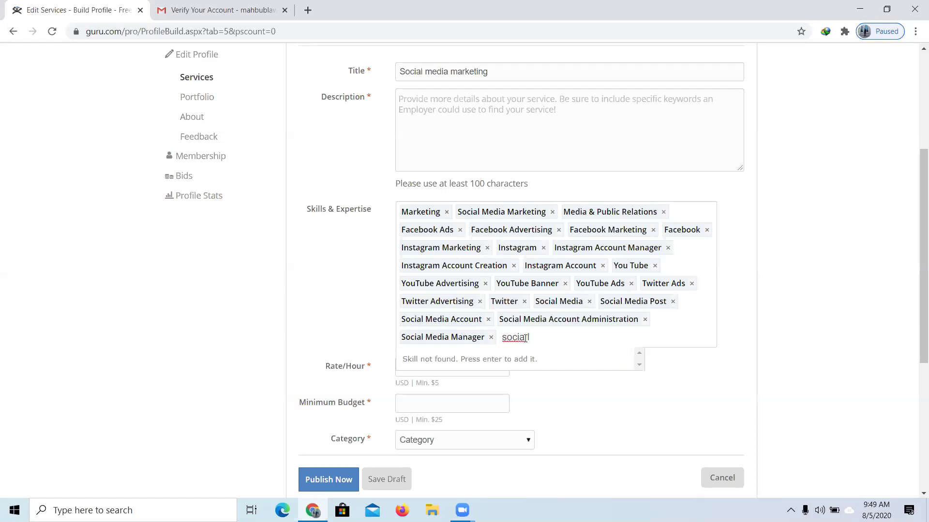
key(Down)
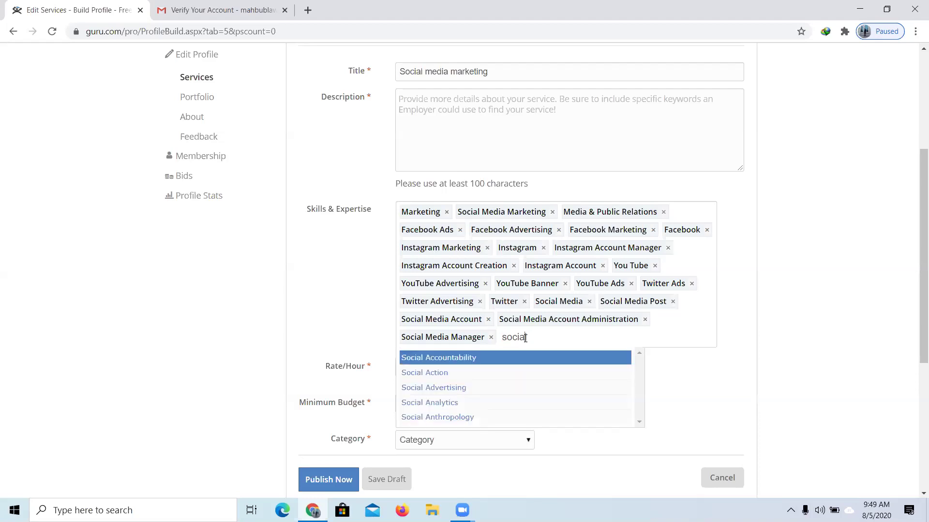
key(Down)
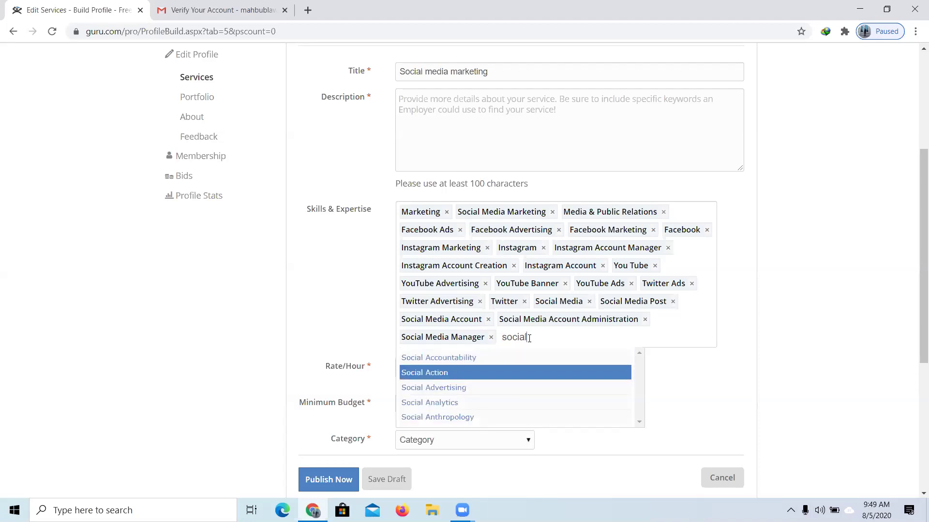
text(media)
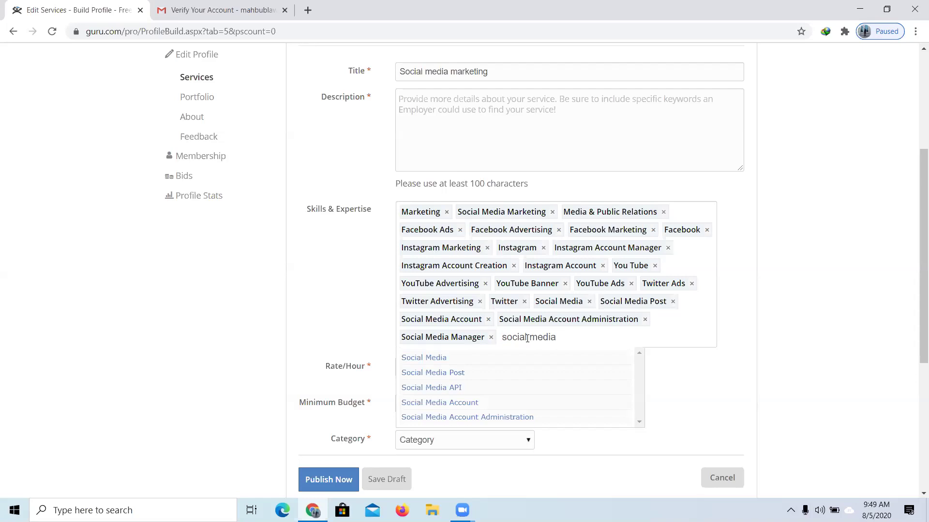
text( mer)
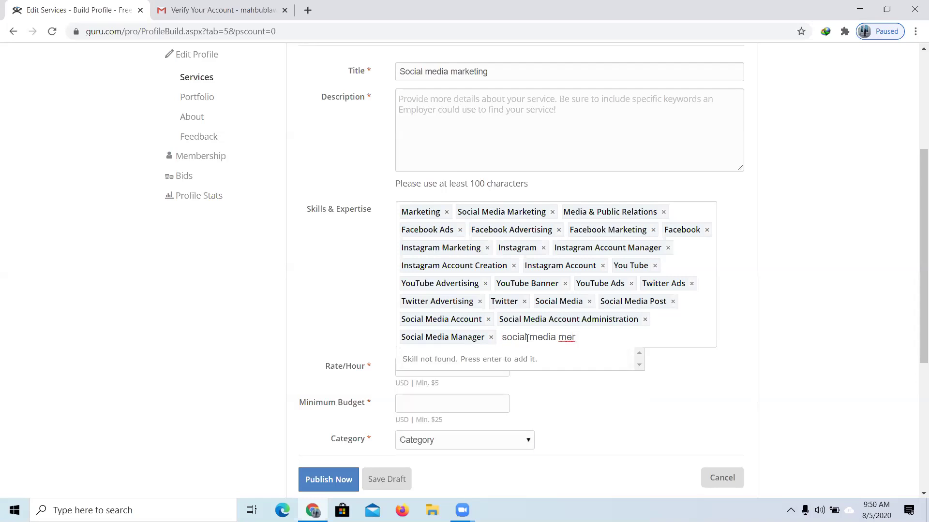
key(BackSpace)
key(BackSpace)
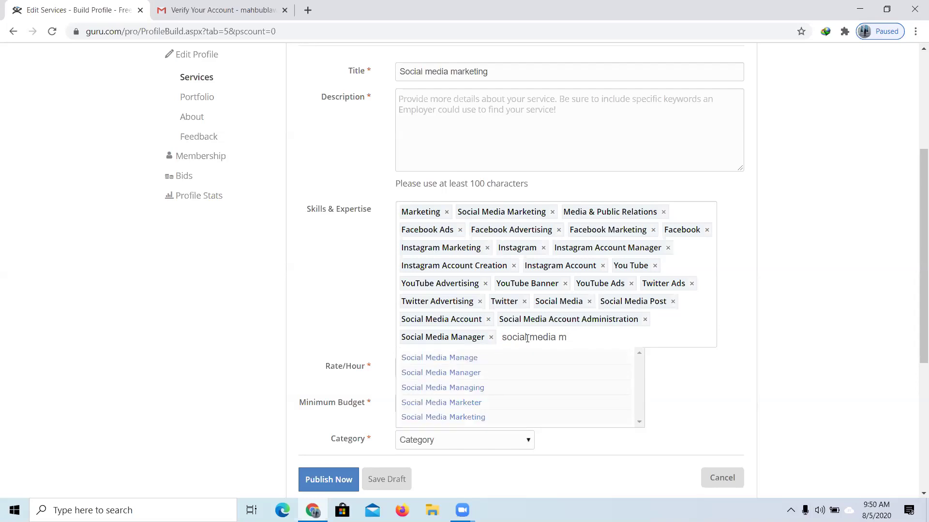
click(472, 402)
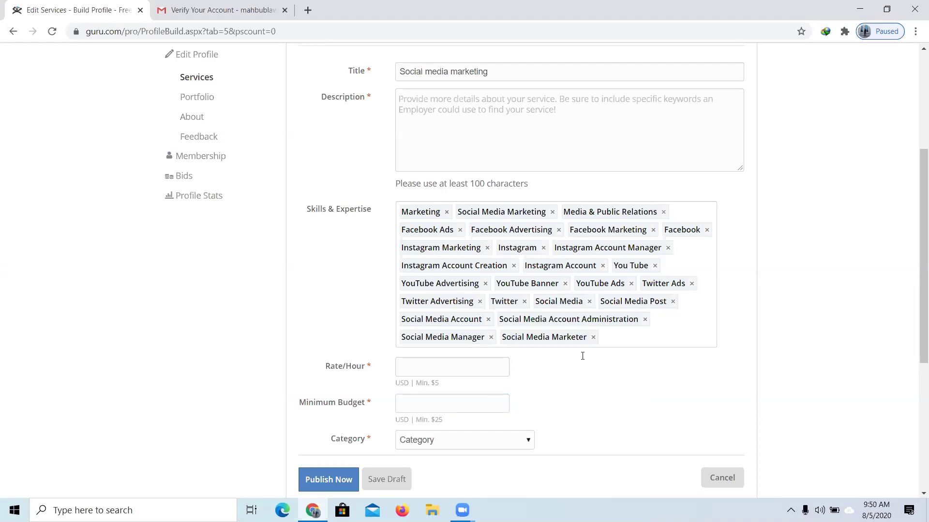
Enter an hourly rate of 8 and a minimum budget of 30
double_click(615, 339)
click(357, 302)
click(434, 361)
click(433, 361)
text(8)
click(429, 405)
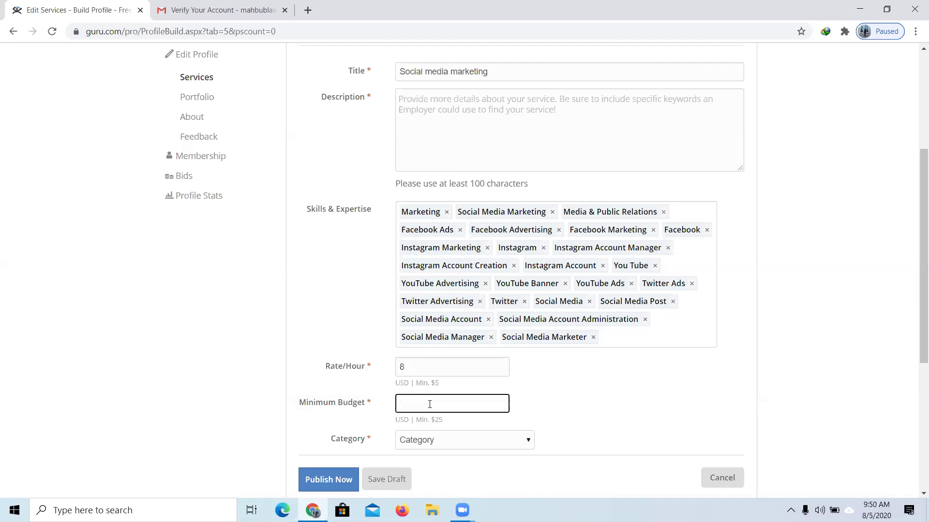
text(30)
Choose Sales & Marketing as the service category
click(464, 442)
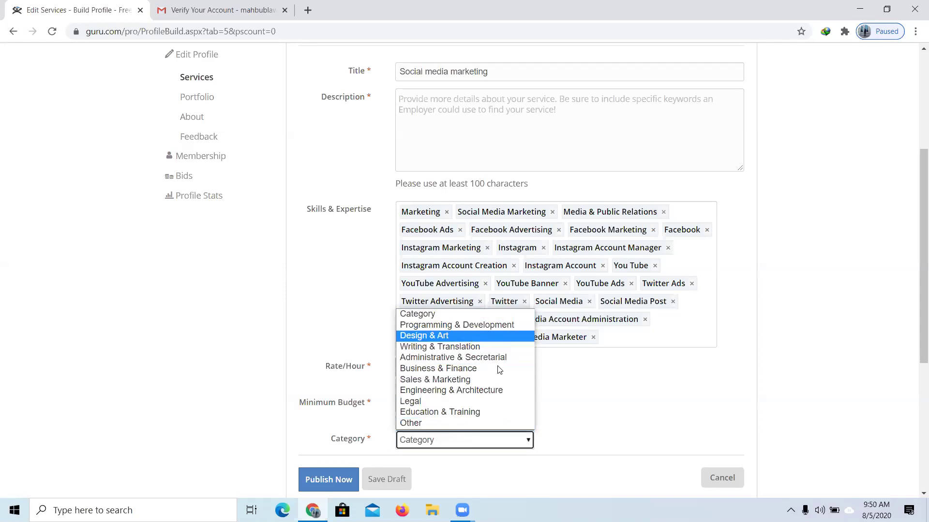
click(468, 381)
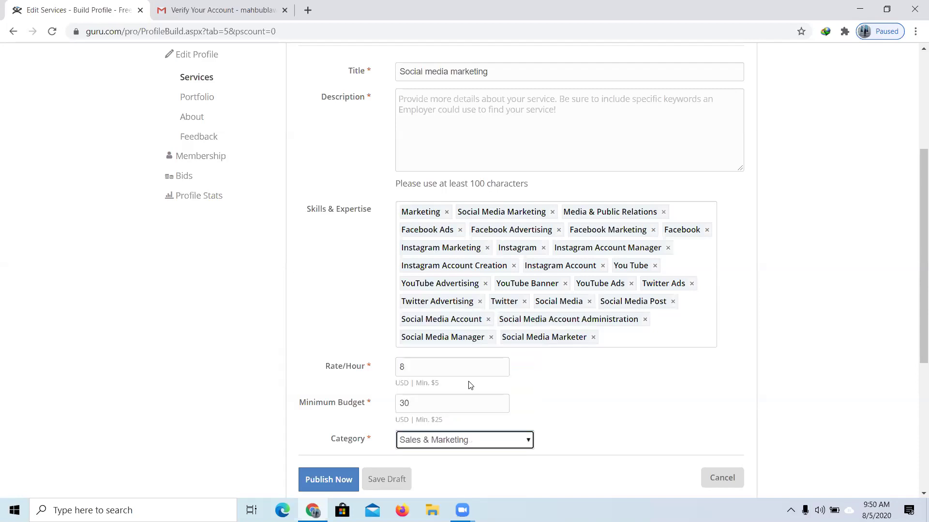
click(243, 359)
Scroll back up and put the cursor in the Description text area
scroll(242, 359, up, 3)
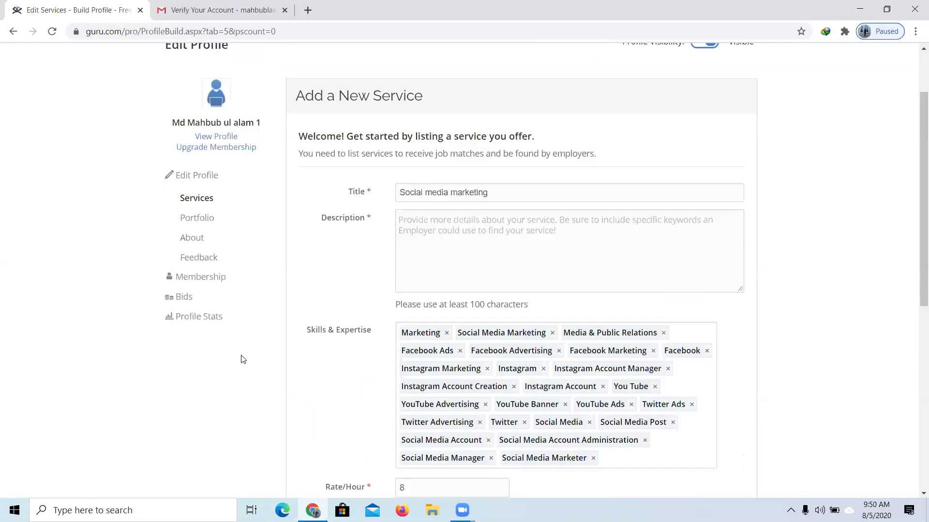
click(483, 257)
click(458, 248)
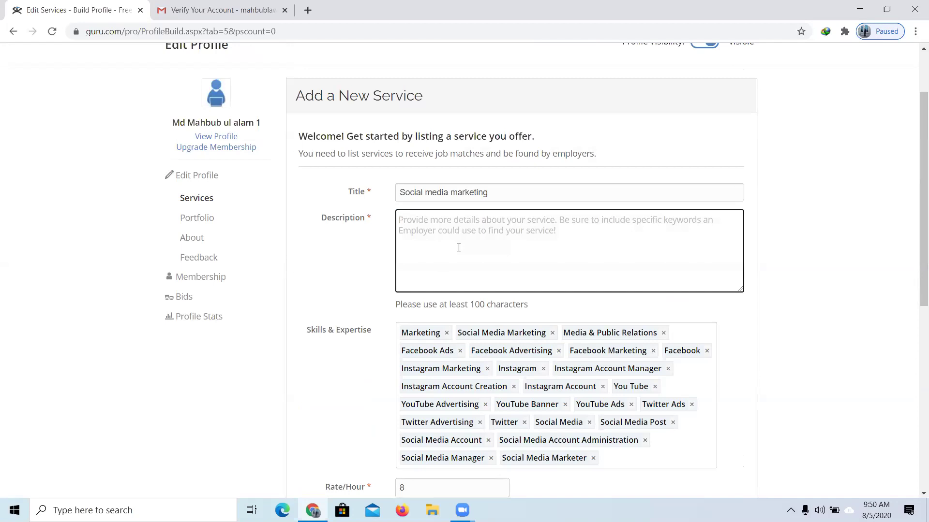
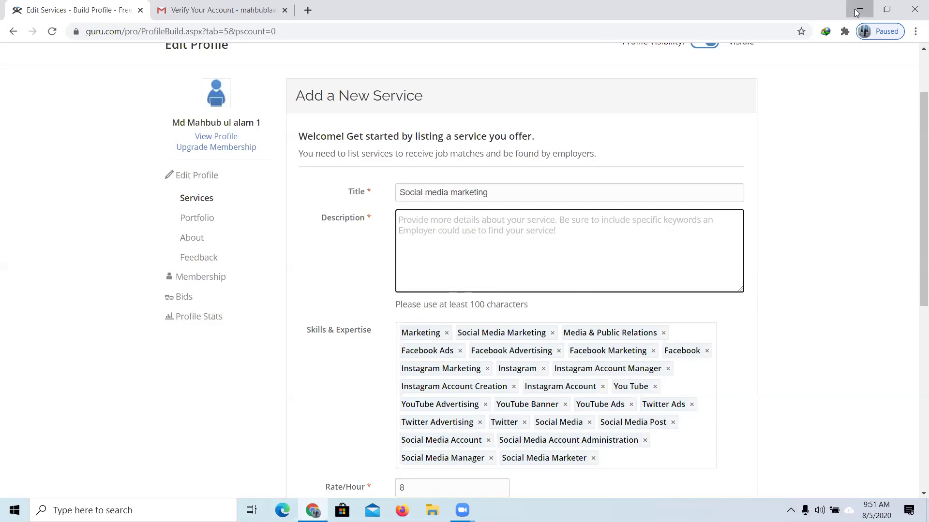
Minimize Chrome to the desktop and open New Text Document (9) in Notepad
key(super+d)
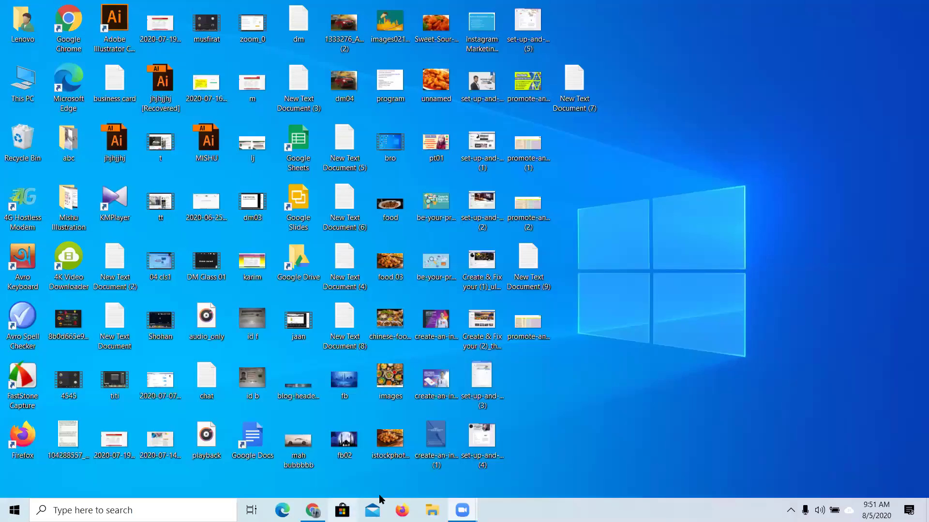
double_click(518, 259)
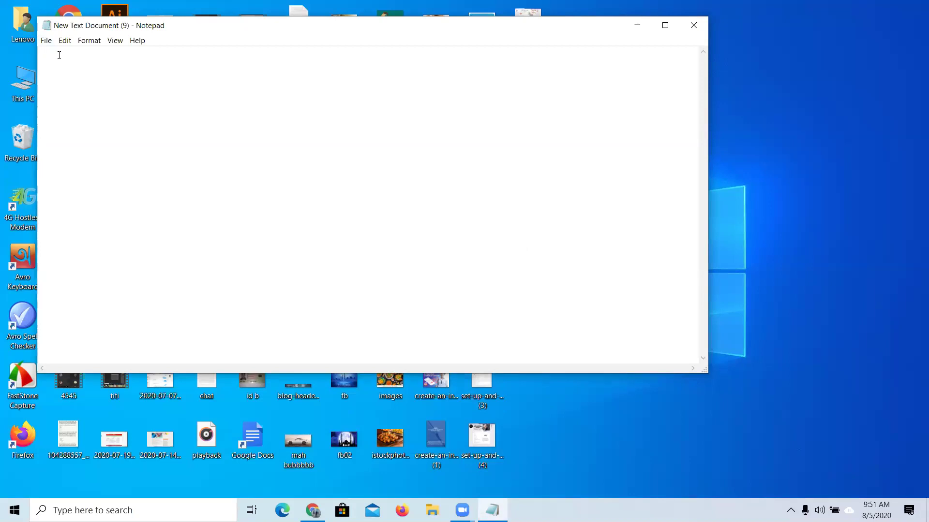
Type an opening line giving your name and calling yourself a social expert and social media marketer
text(Hello it is )
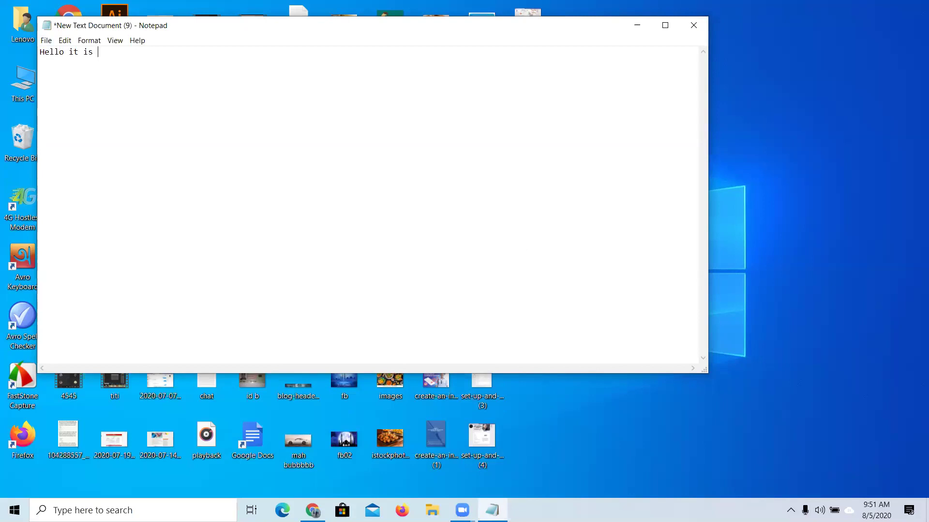
text(Mahbub.Iam a social media)
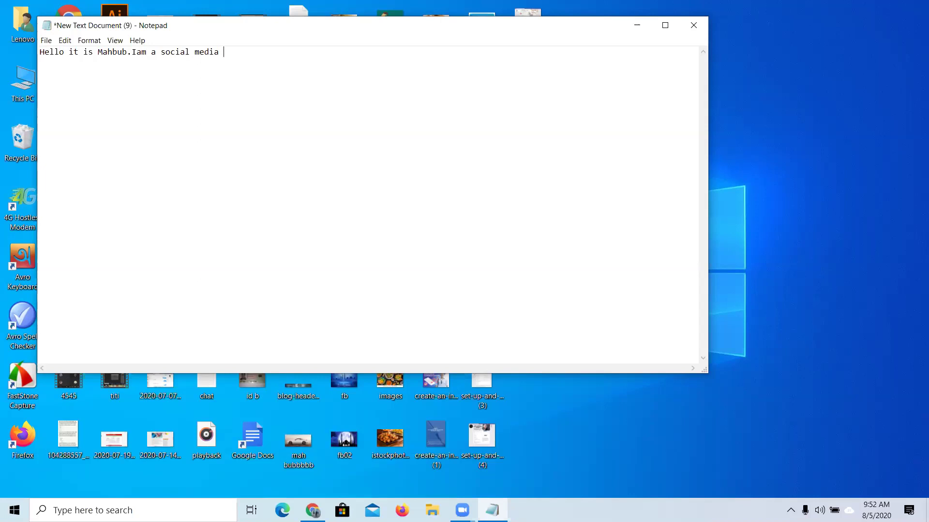
key(BackSpace)
key(BackSpace)
key(BackSpace)
key(BackSpace)
key(BackSpace)
text(expert social media mer)
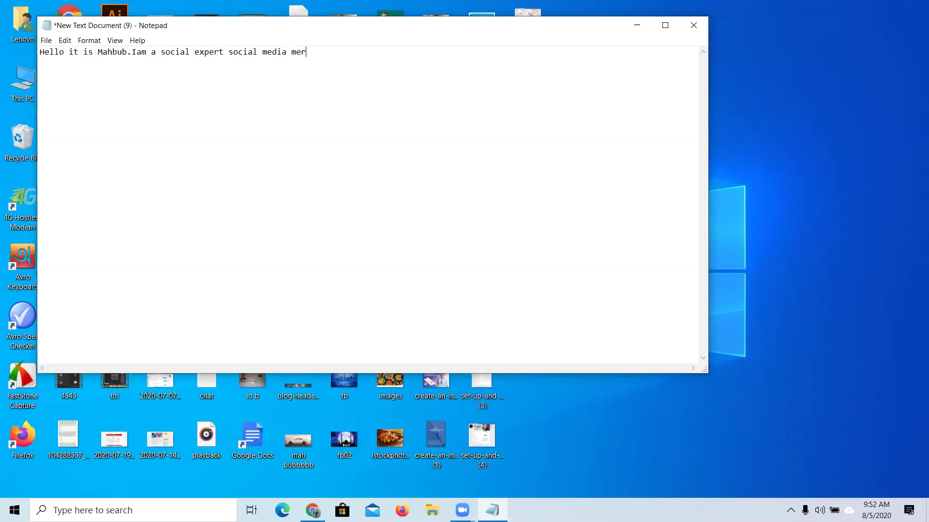
text(ketor)
key(BackSpace)
key(BackSpace)
text(er.)
Add 'I have more than of experience' to the draft and bring the Guru.com form back
text(I have more than)
text(of experience)
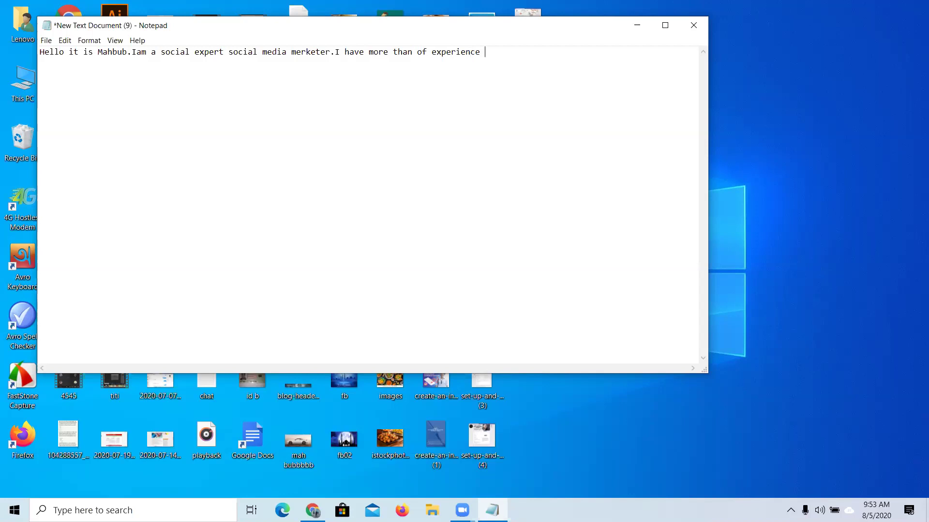
key(BackSpace)
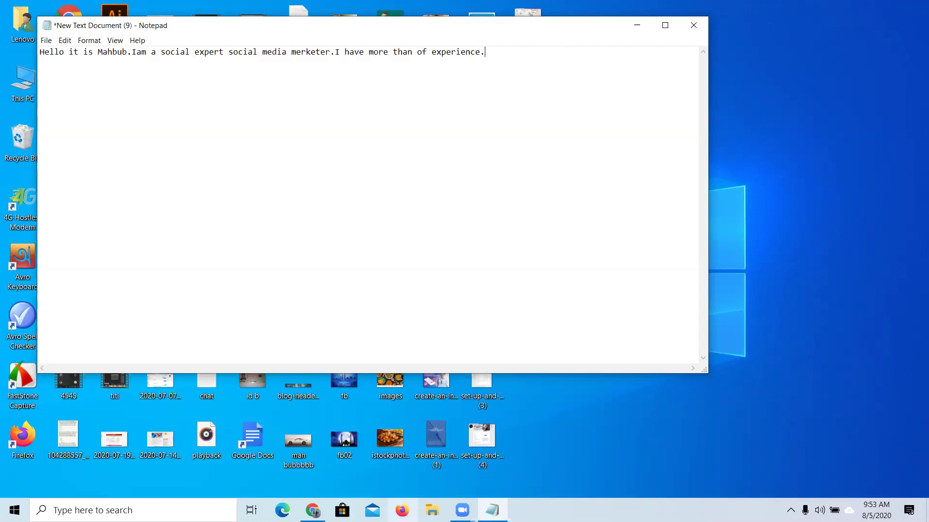
click(312, 510)
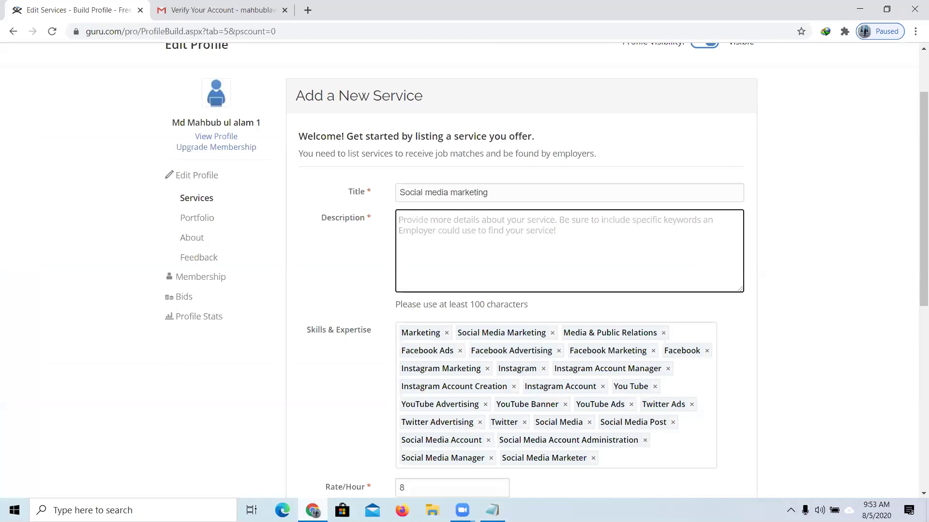
Add the sentence 'I will do facebbok advertising' to the Notepad draft, checking the Guru form midway
key(alt+Tab)
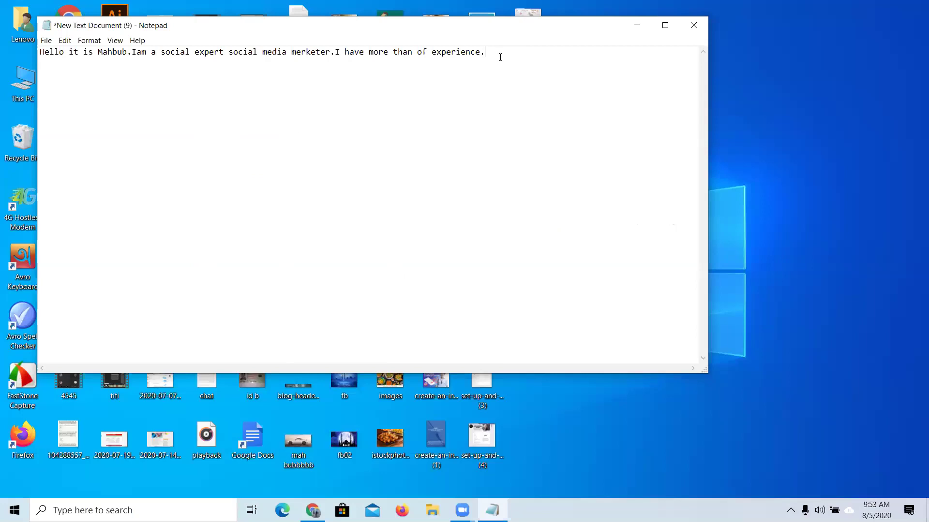
text(I willl)
key(BackSpace)
text(do)
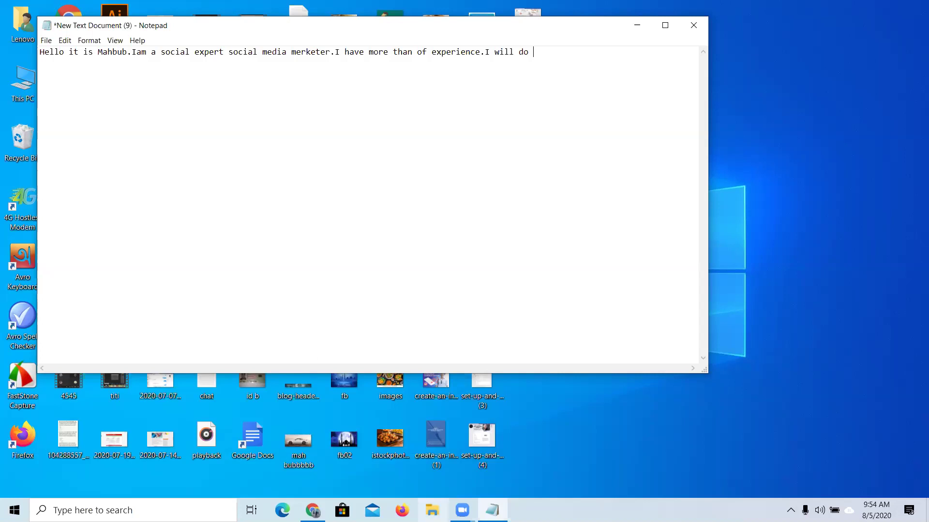
key(super+d)
key(super+d)
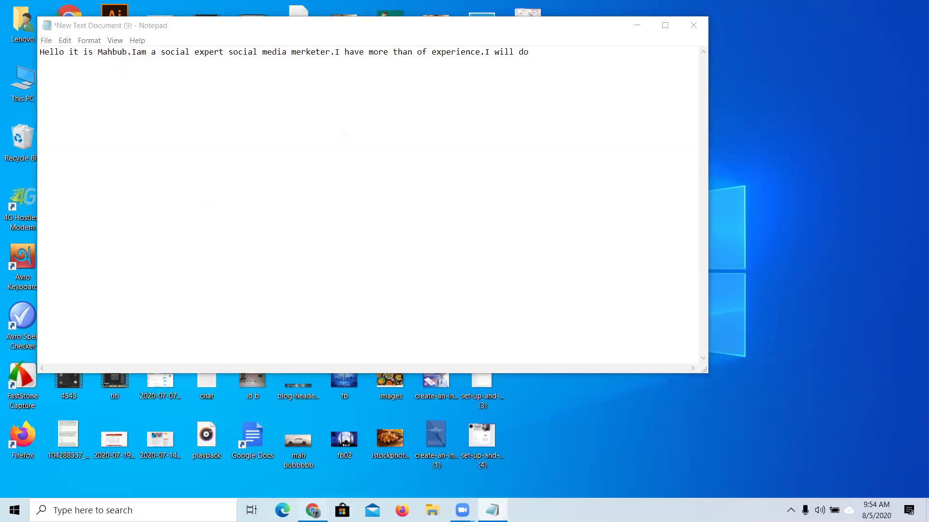
key(alt+Tab)
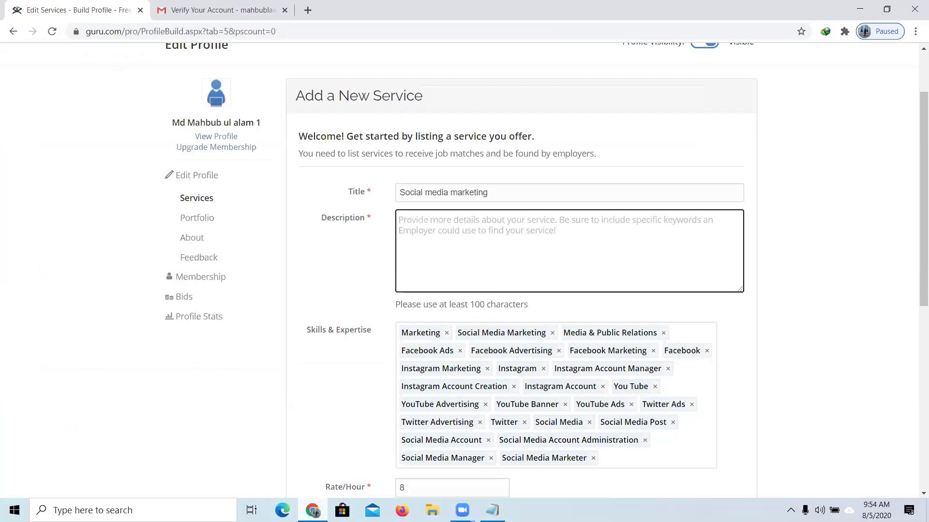
key(alt+Tab)
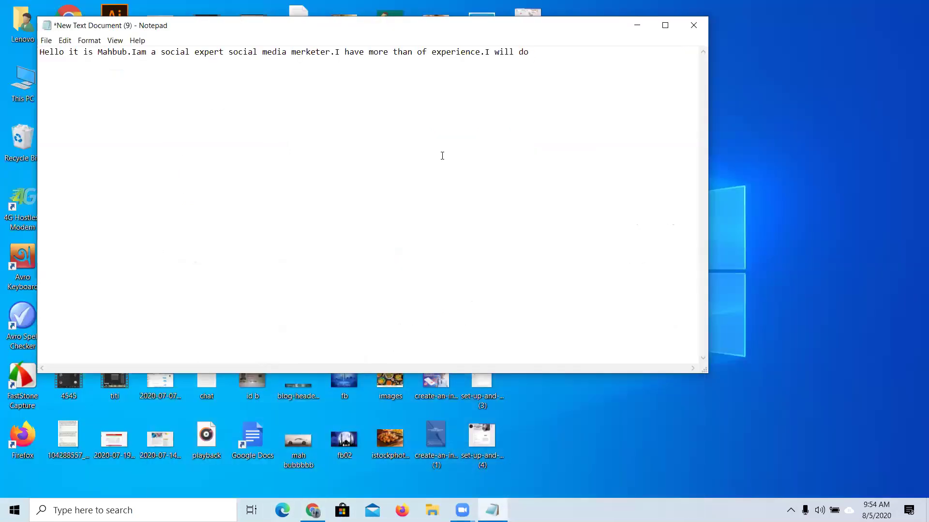
text(facebbok advertising)
click(312, 508)
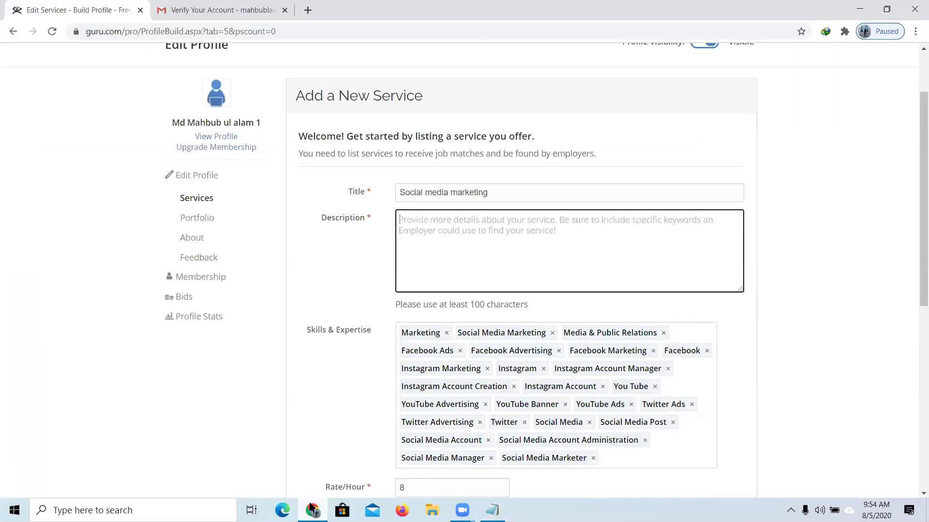
click(311, 508)
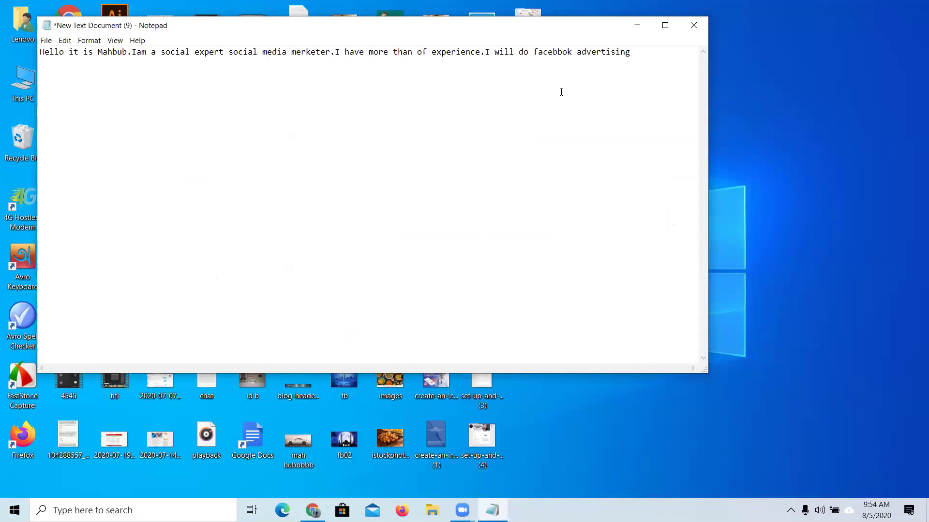
Extend the services list with 'facebook merketing' and 'instagram advertisig', starting an Instagram marketing entry
text(facebook merk)
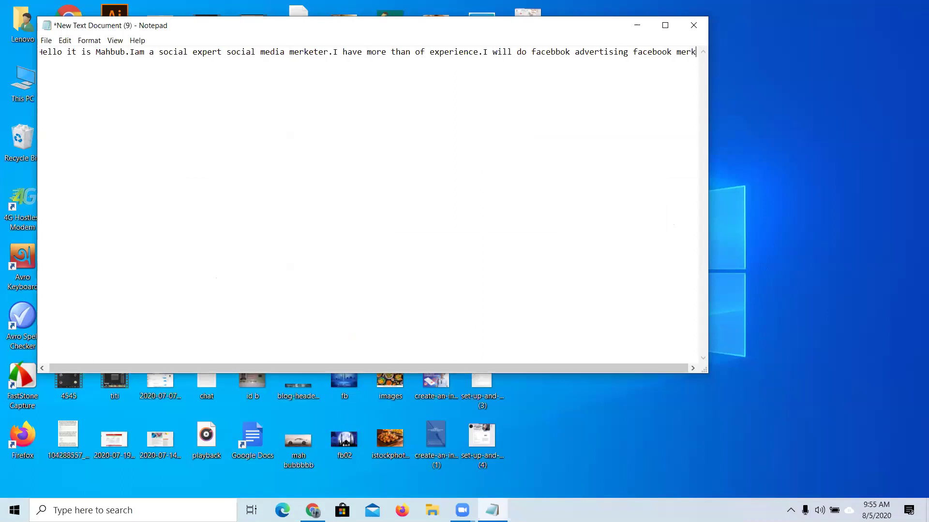
text(eting)
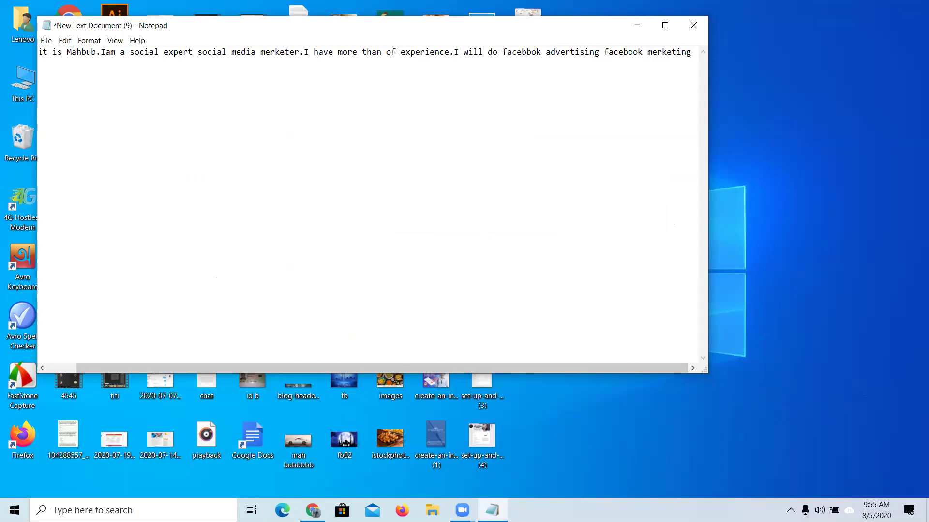
text(inst)
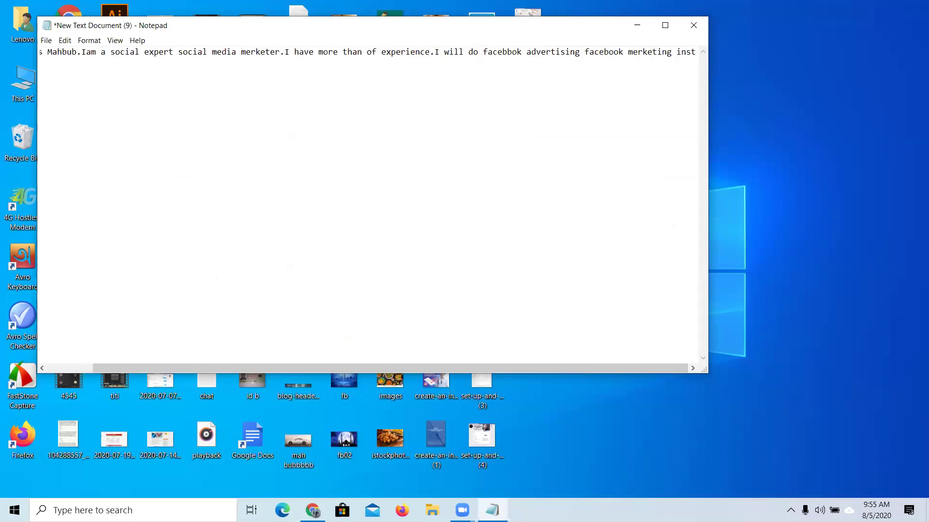
text(agram)
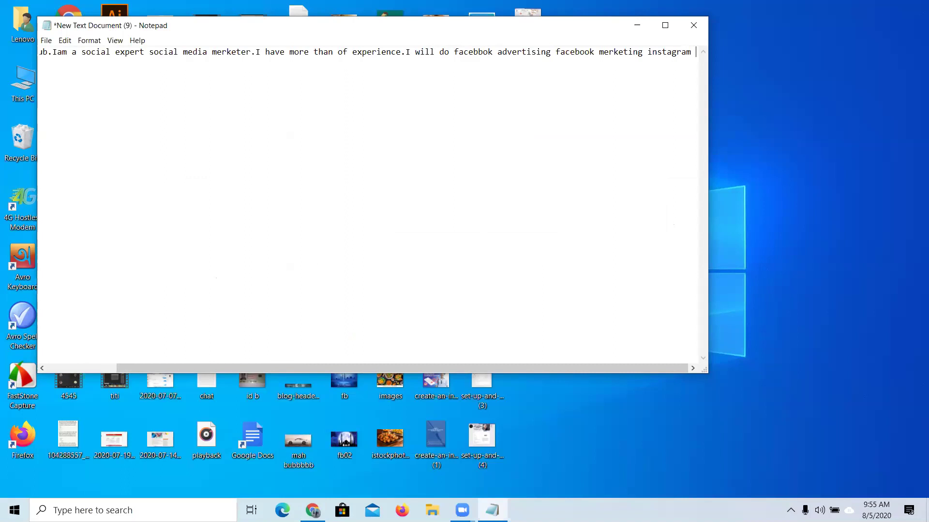
text(adver)
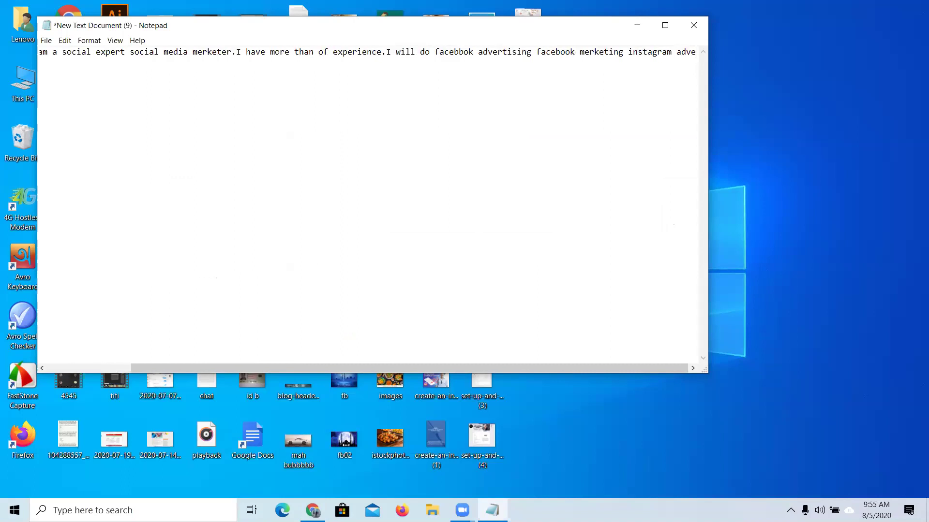
text(tisi)
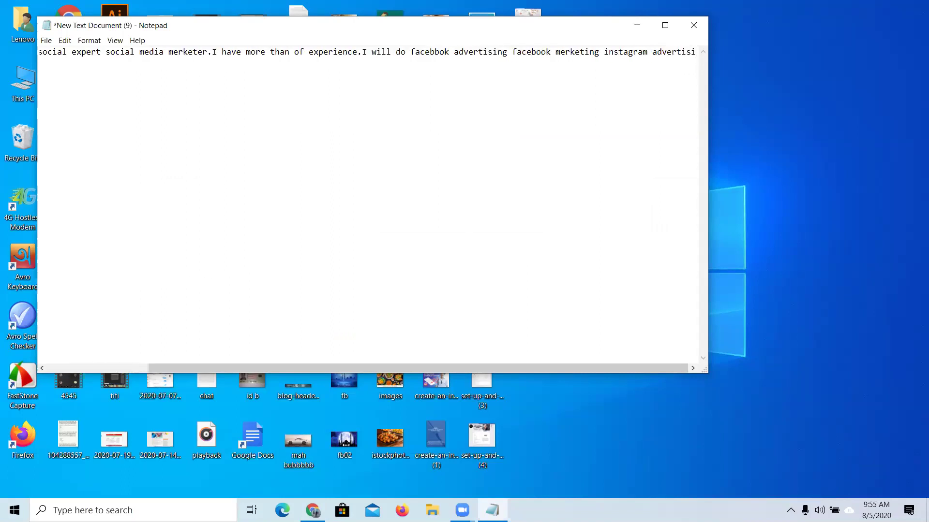
text(g )
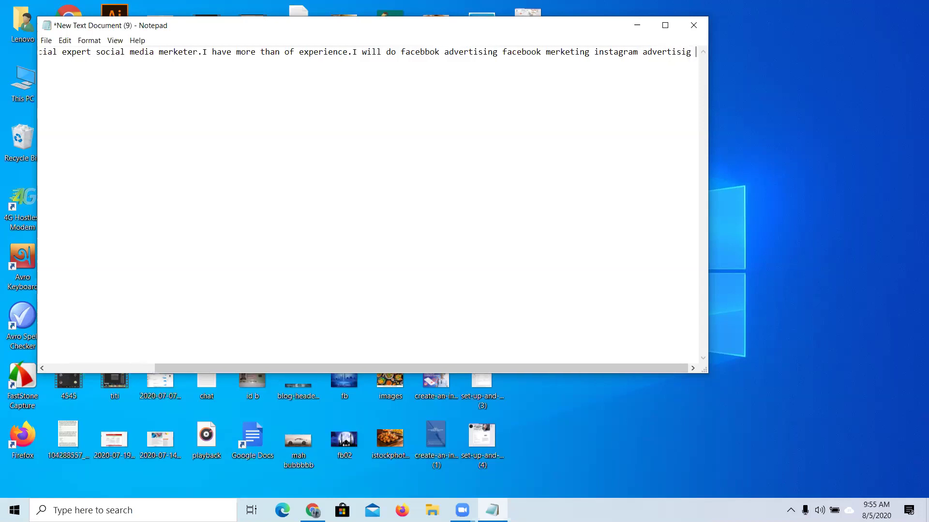
text(inst)
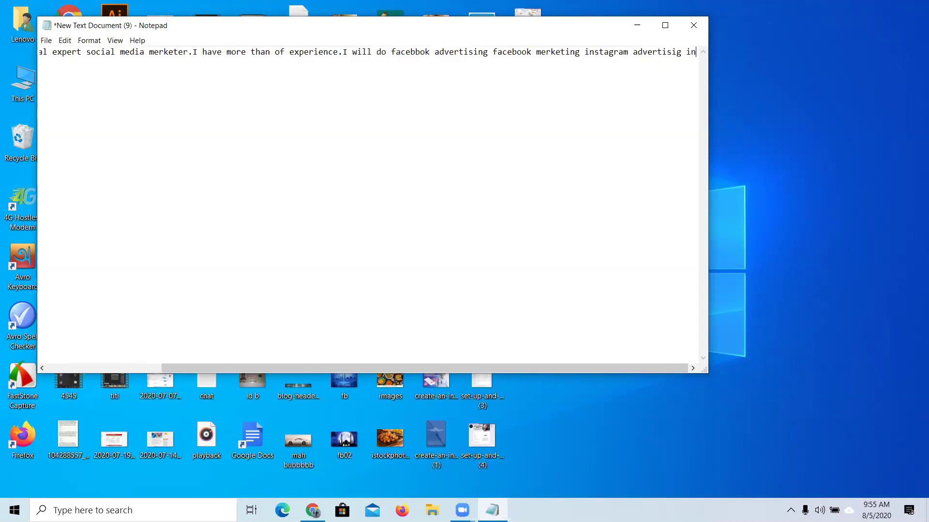
text(ra)
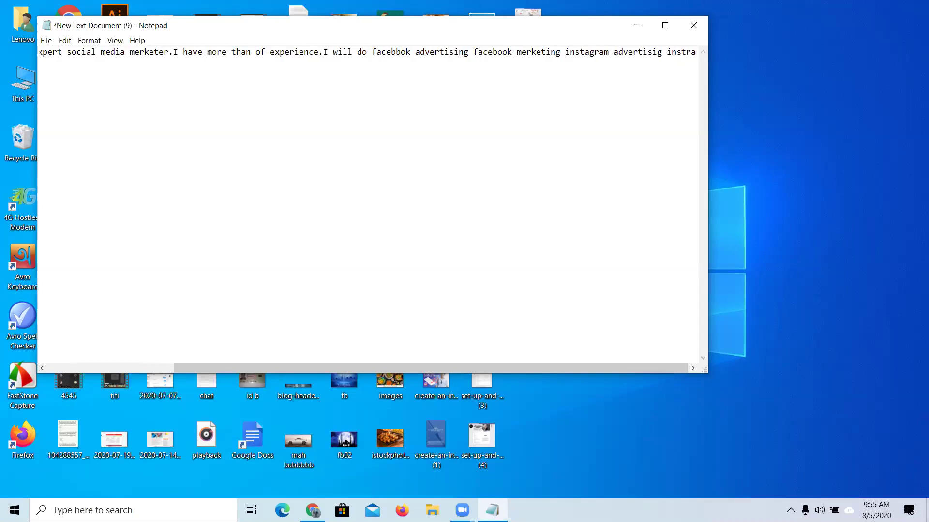
key(BackSpace)
text(agram )
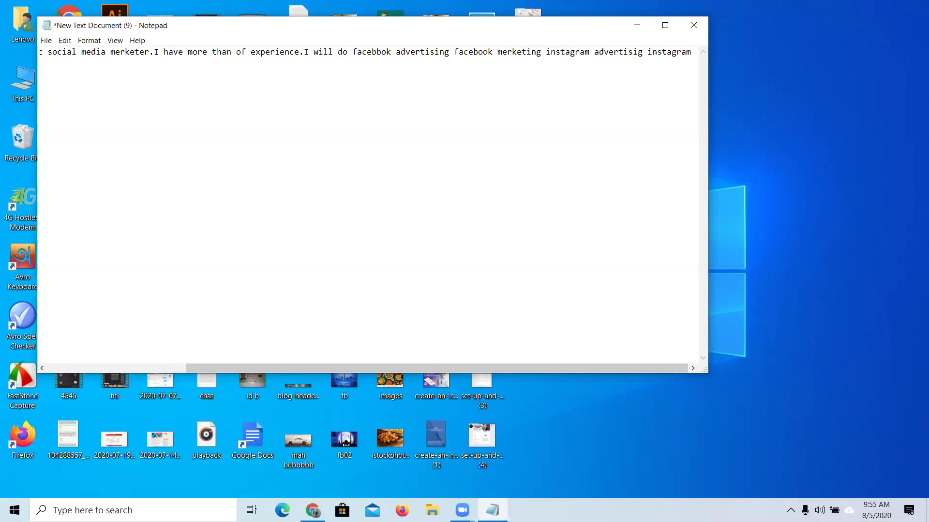
text(m)
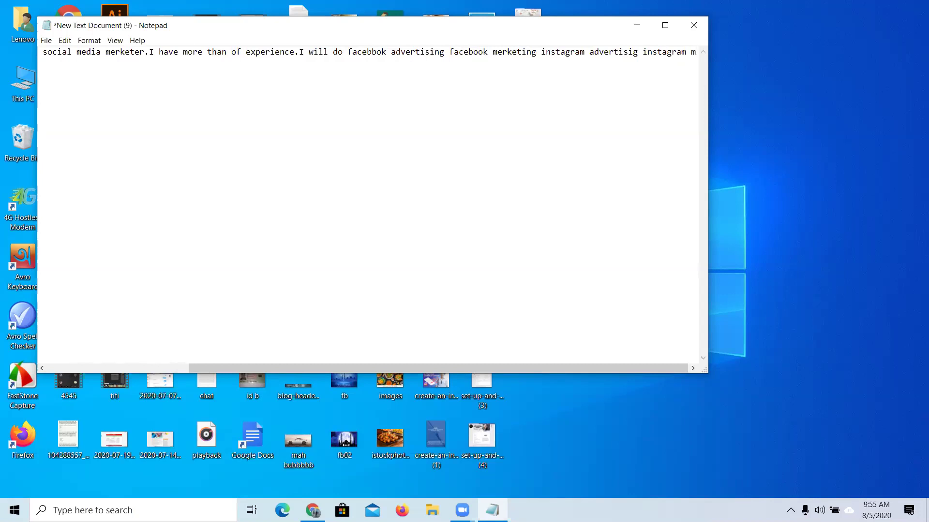
text(erk)
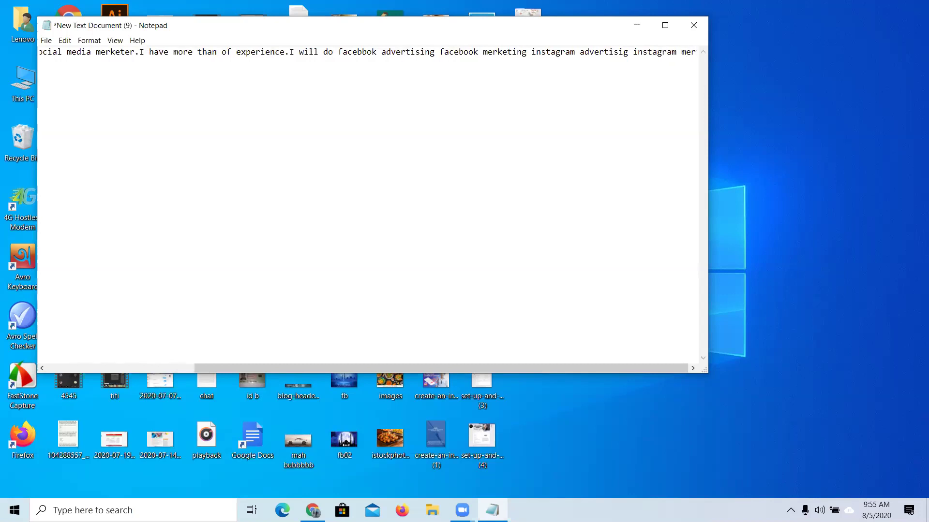
text(e)
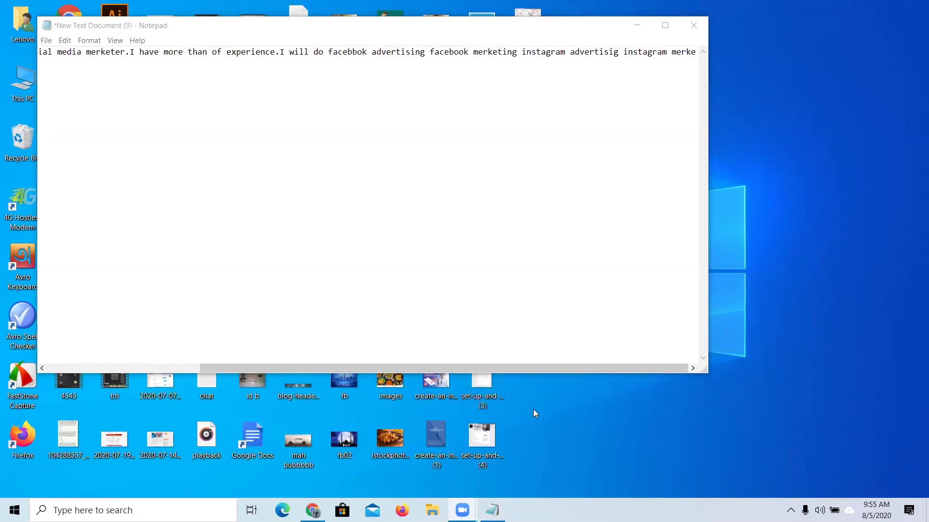
Finish the description with 'all kinds of social media merketing to grow up your business with gurantee.'
click(695, 54)
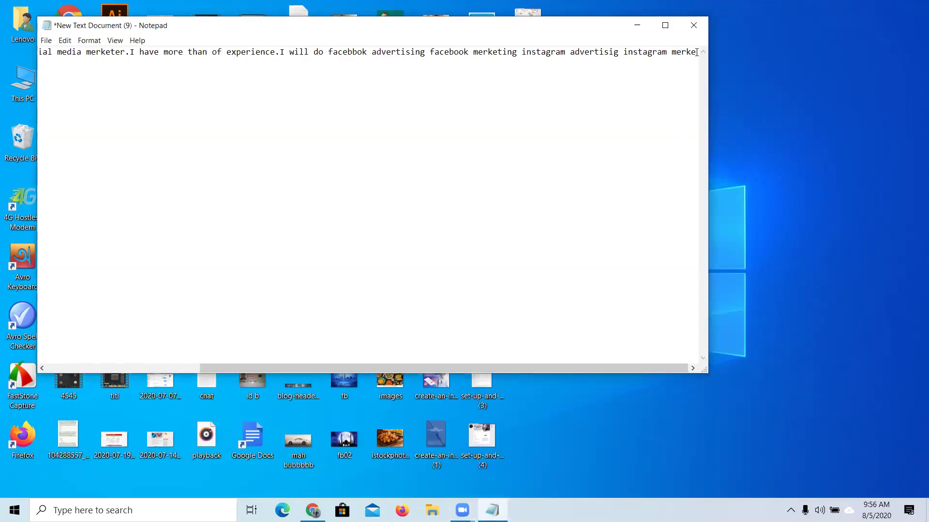
text(tin)
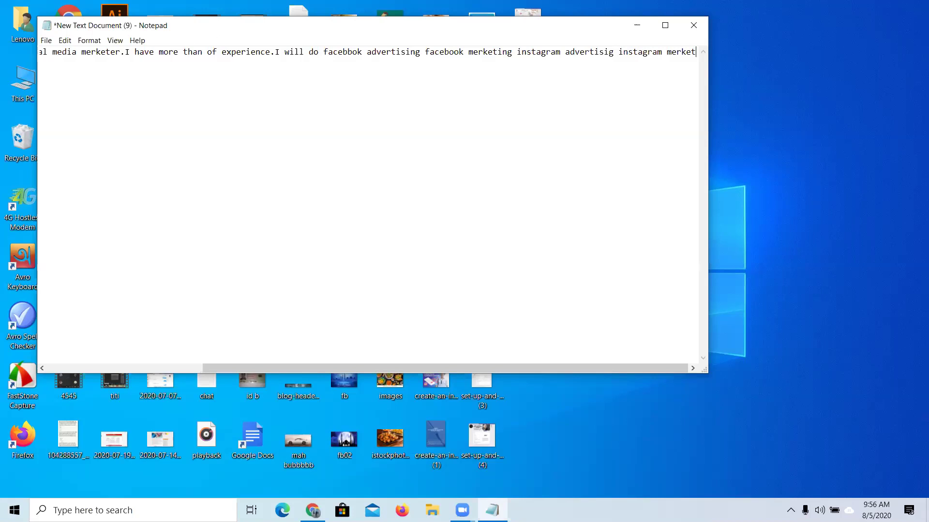
text(g )
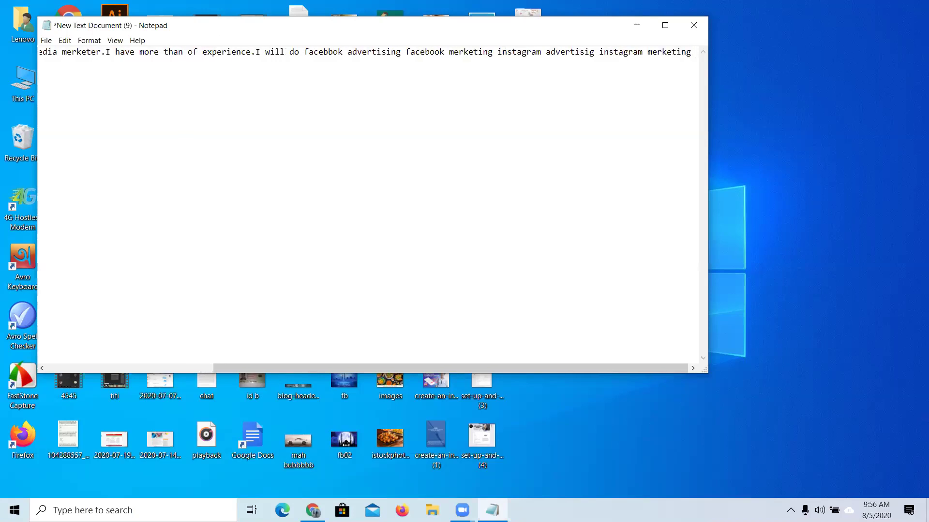
text(all kin)
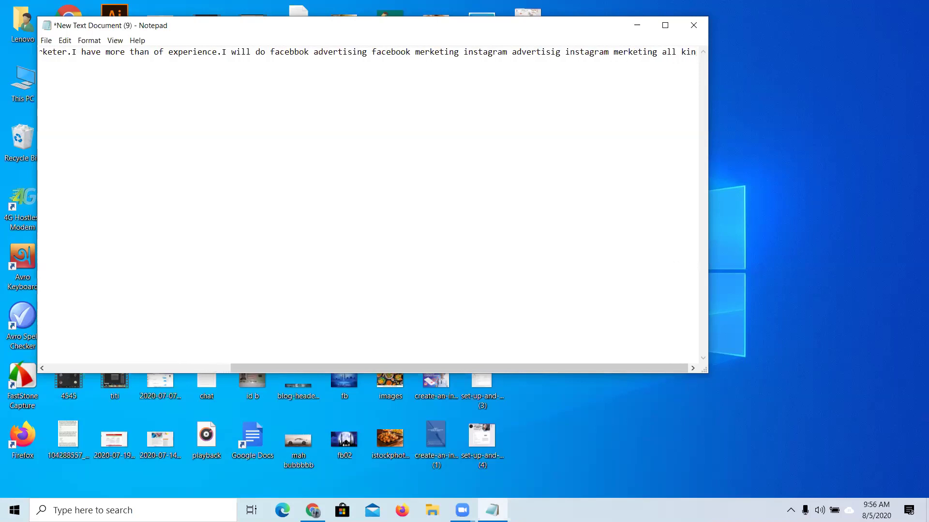
text(d)
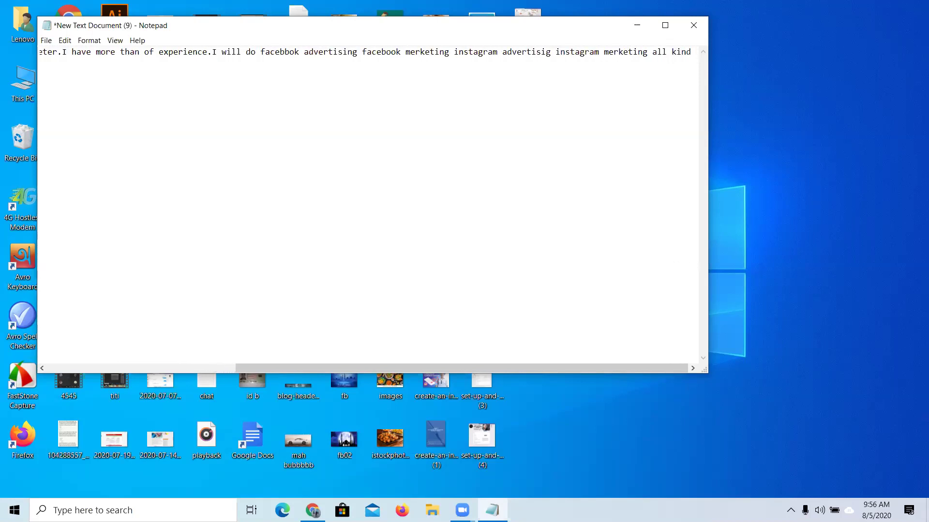
key(BackSpace)
key(BackSpace)
key(BackSpace)
key(BackSpace)
key(BackSpace)
key(BackSpace)
key(BackSpace)
key(BackSpace)
text(nd all kin)
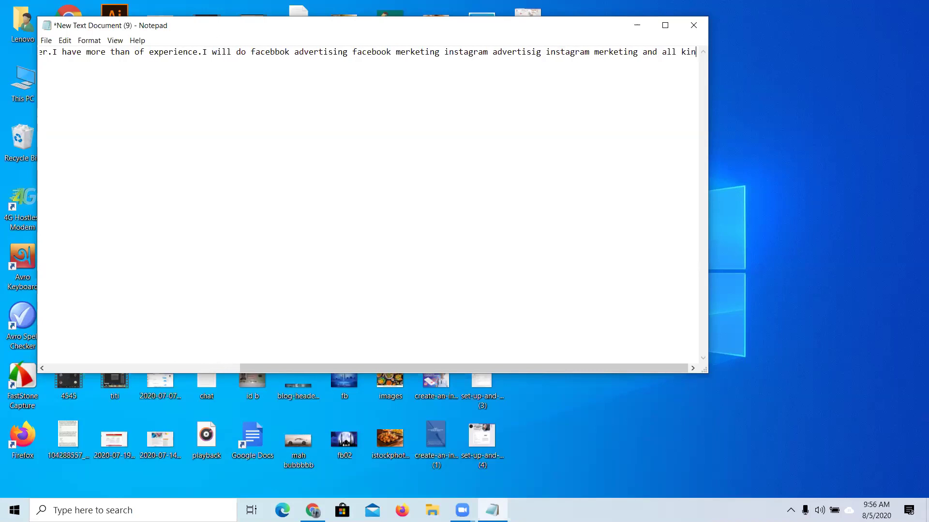
text(ds o)
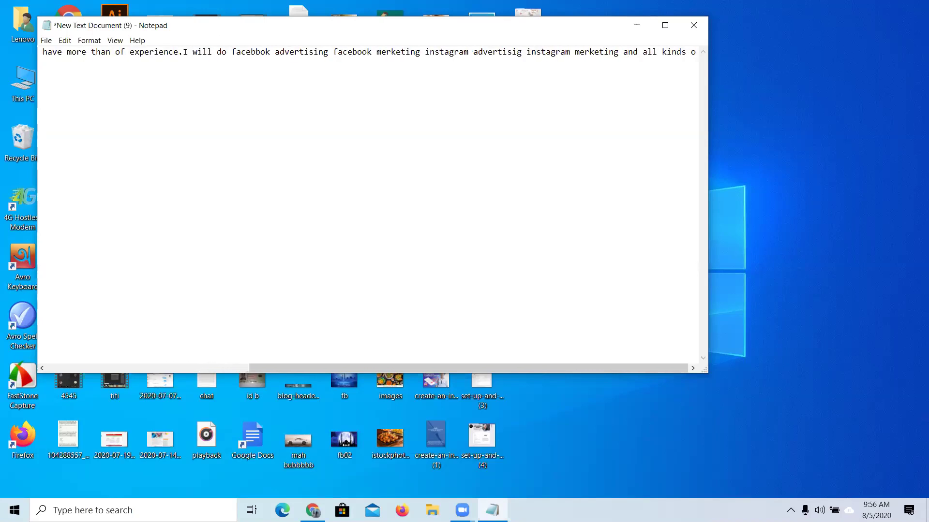
text(f)
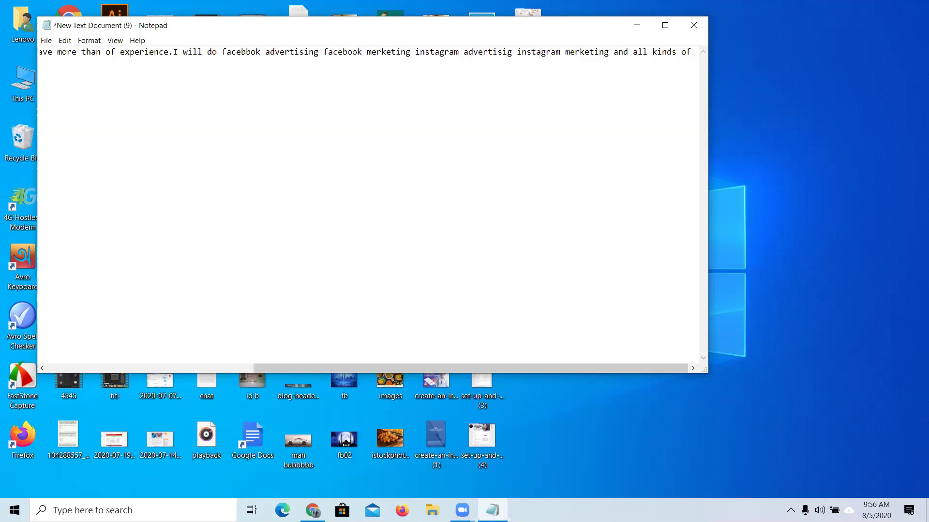
text(so)
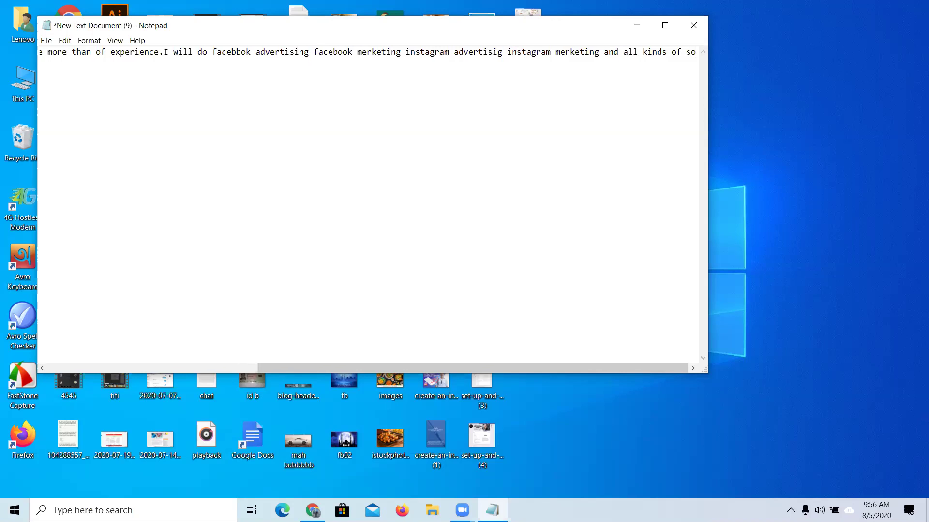
text(cial media)
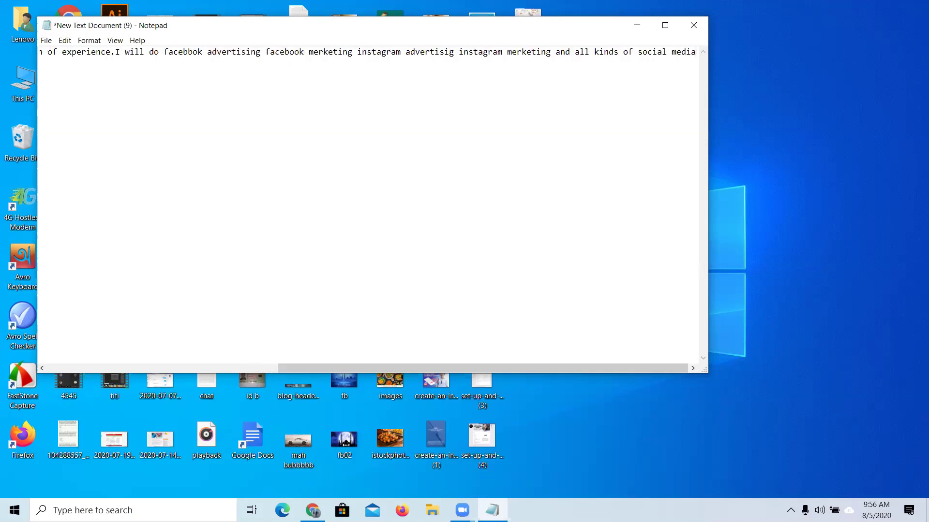
text(l media merke)
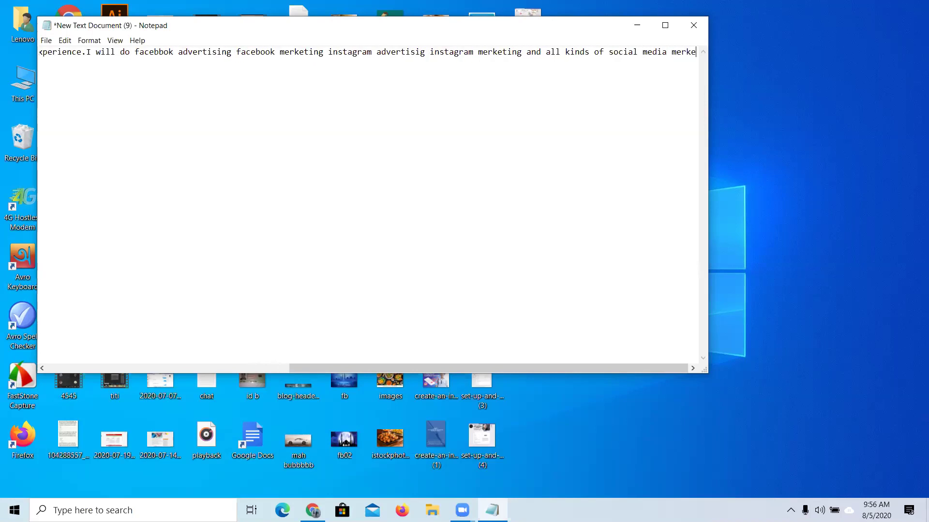
text(ting )
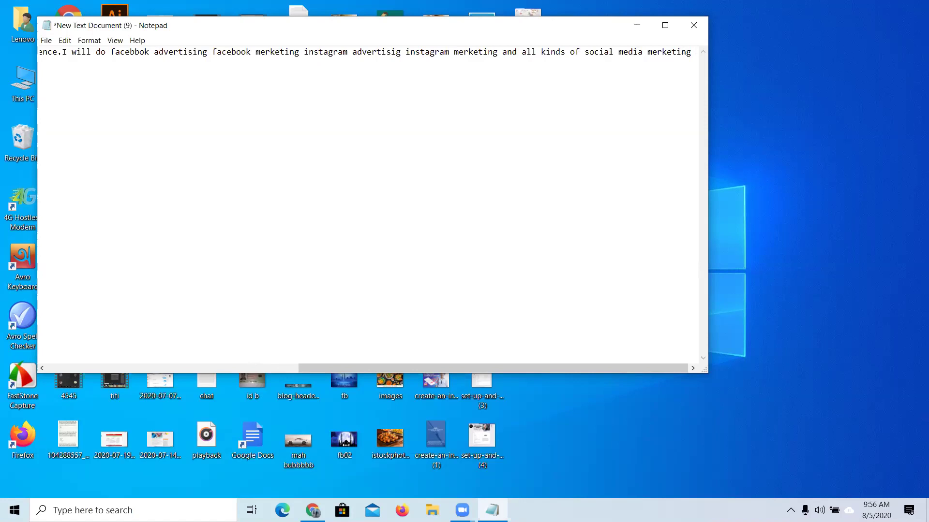
text(to g)
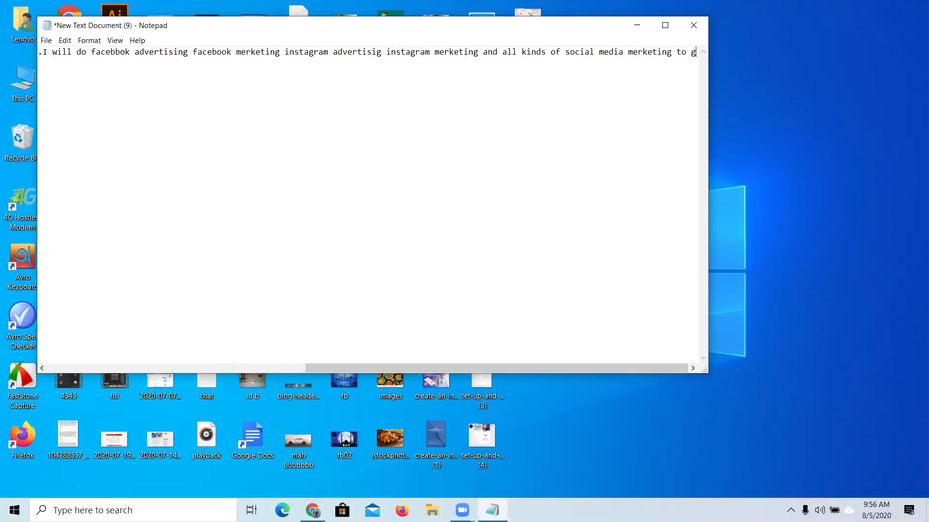
text(row up)
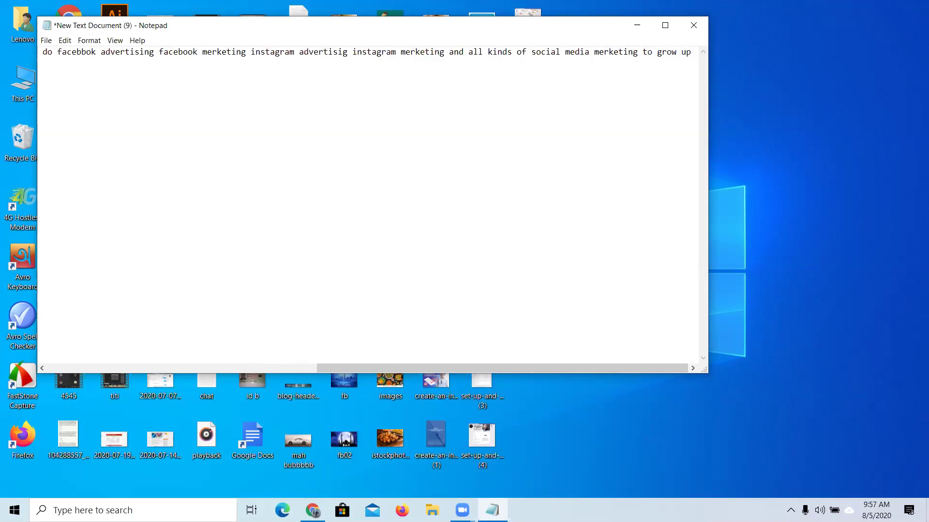
text( your business with)
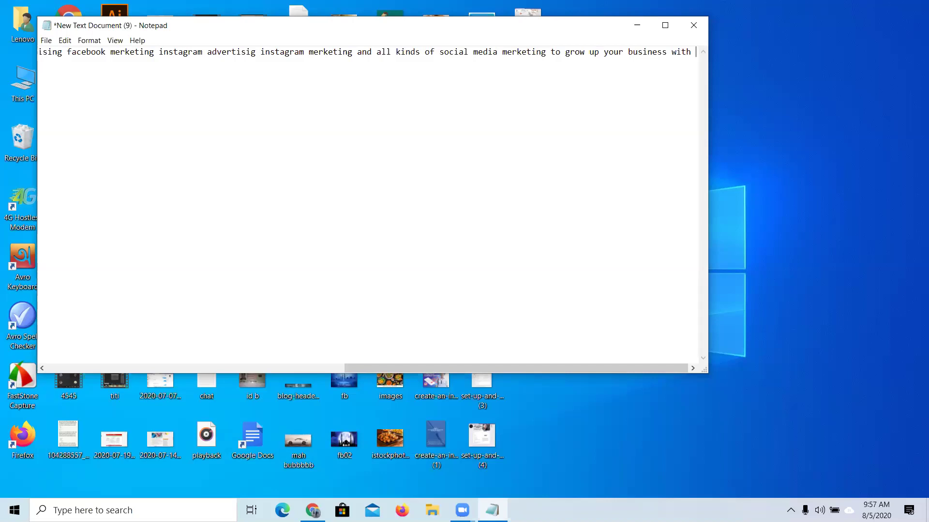
text(gurantee)
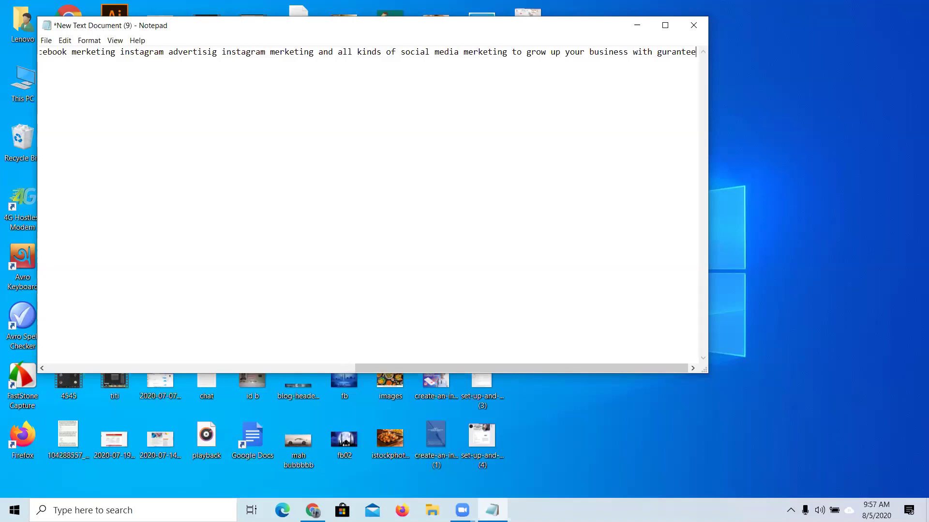
text(.)
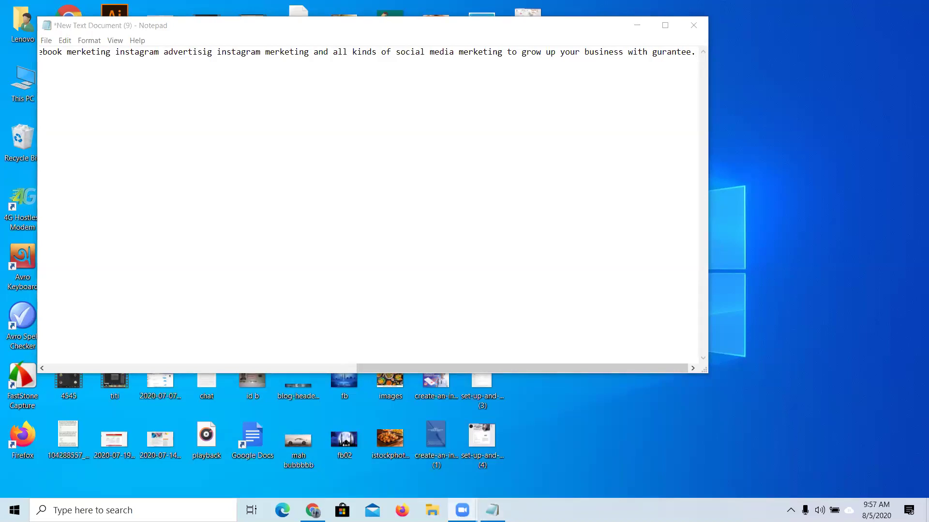
Dismiss the Zoom window previews and minimize Notepad to reveal the desktop
mouse_move(477, 497)
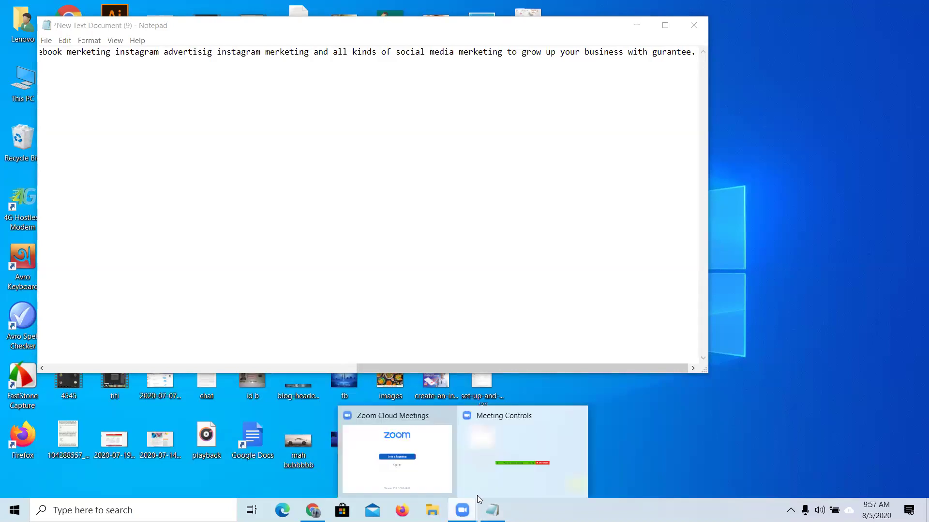
click(487, 471)
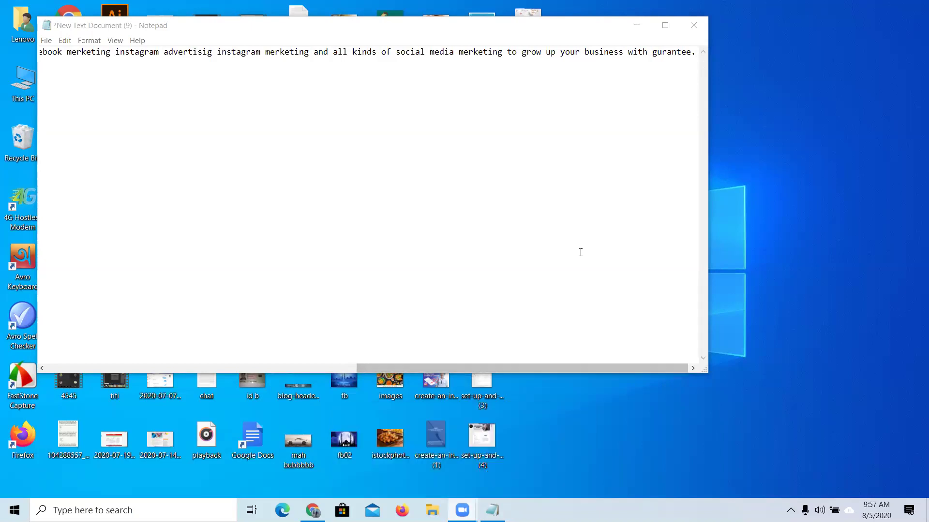
click(370, 52)
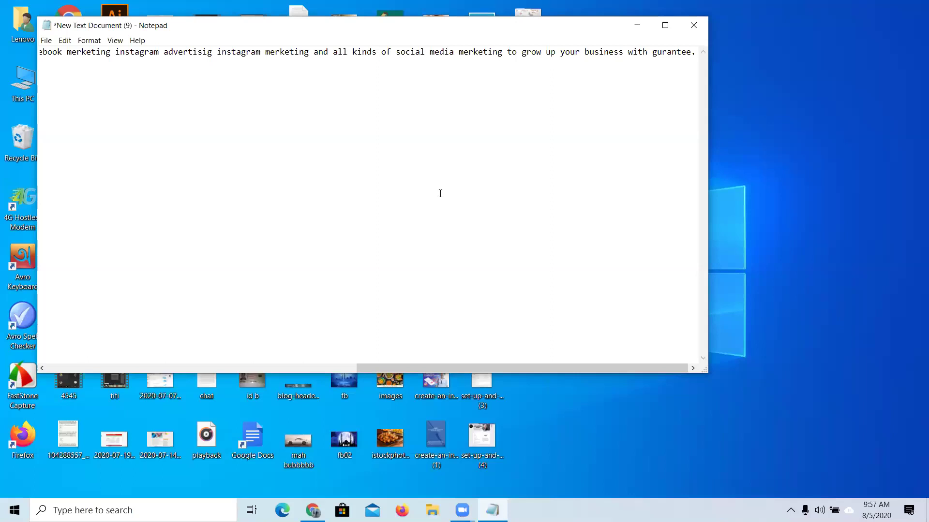
click(457, 507)
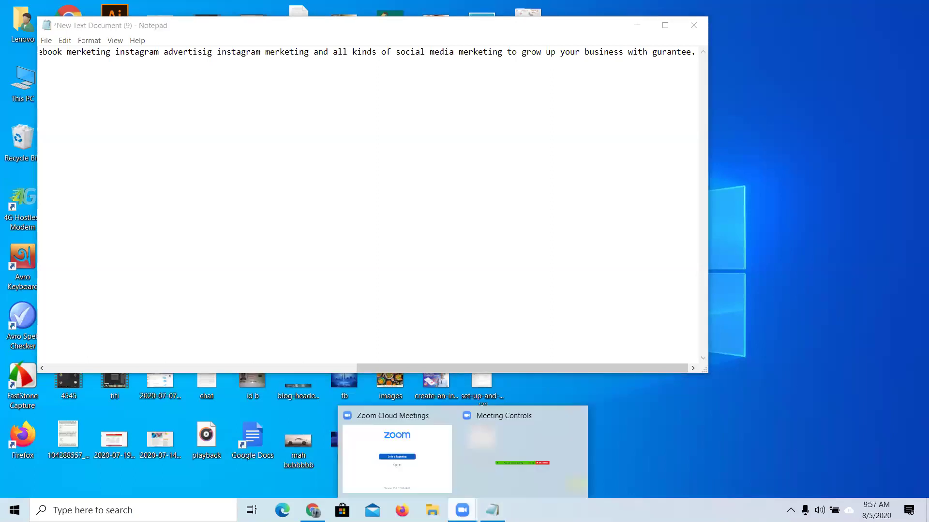
click(487, 461)
click(465, 507)
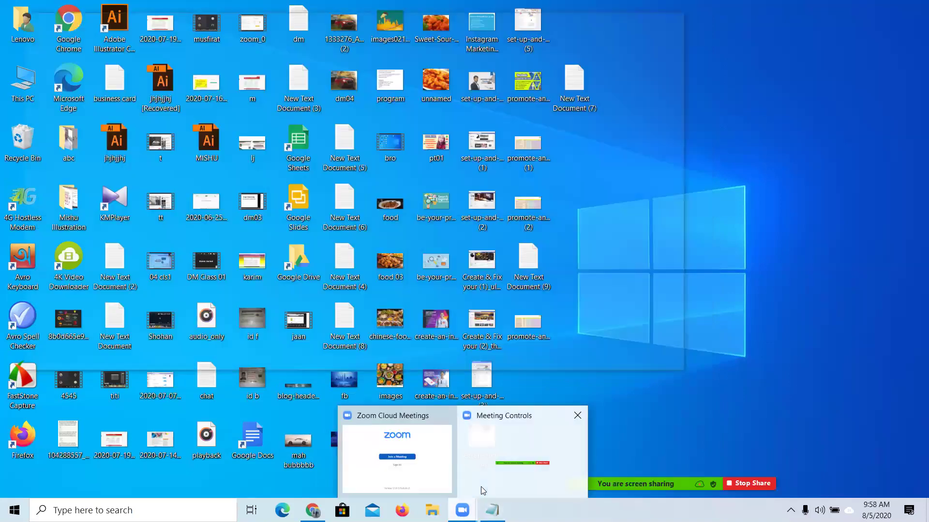
click(481, 486)
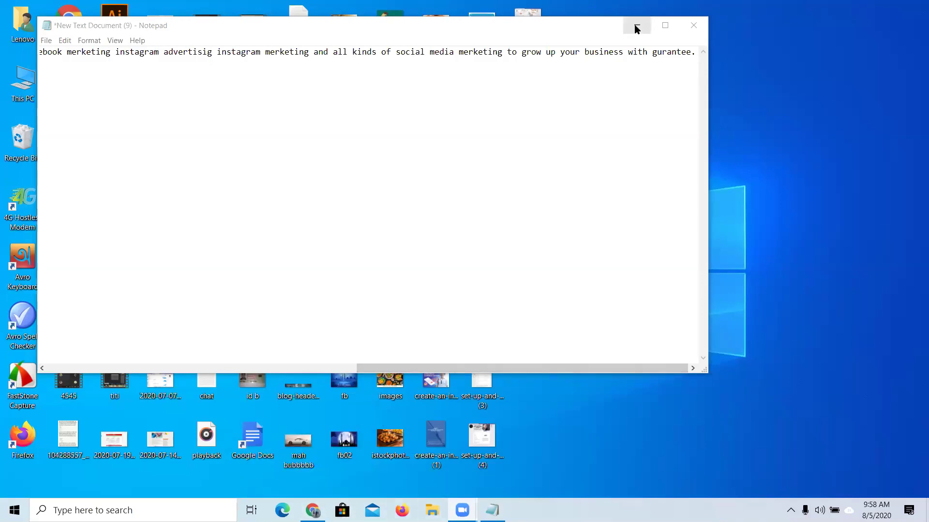
key(super+d)
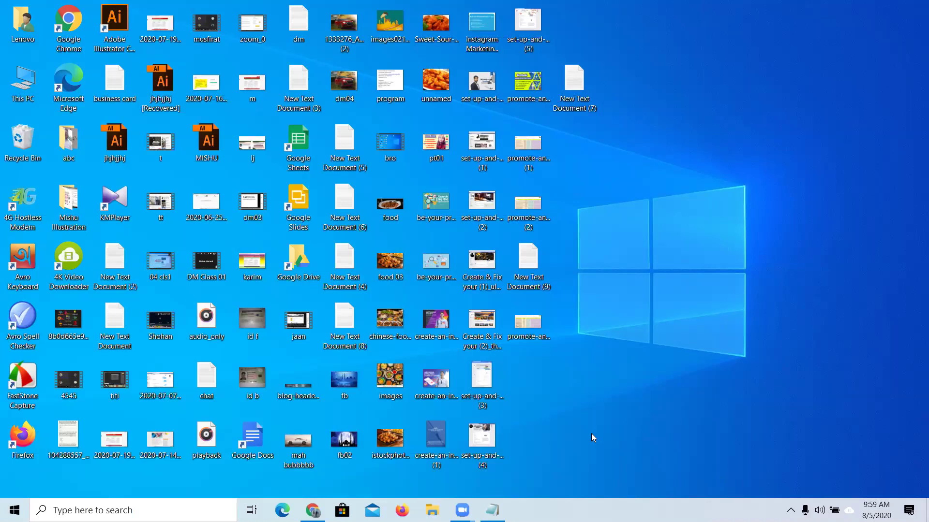
mouse_move(312, 510)
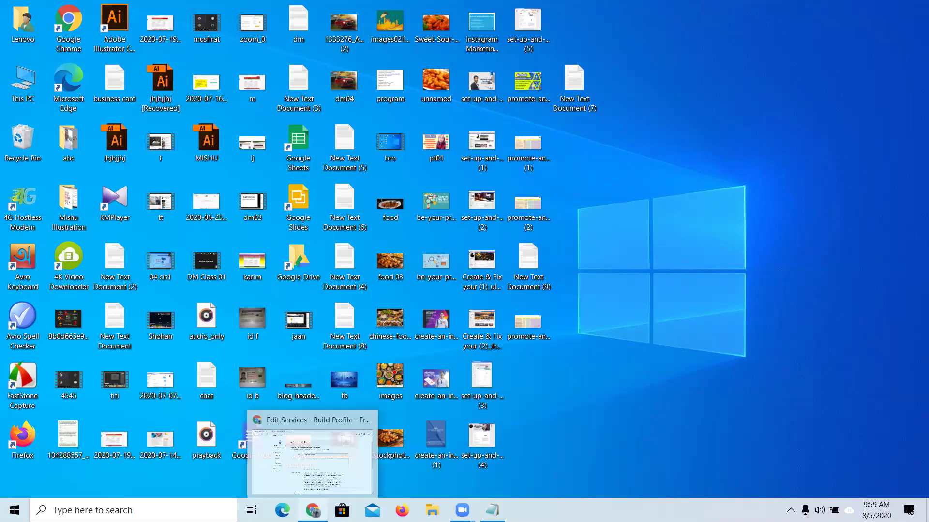
Bring back the Guru.com form, look for a paste option in its empty Description, then return to Notepad
click(311, 460)
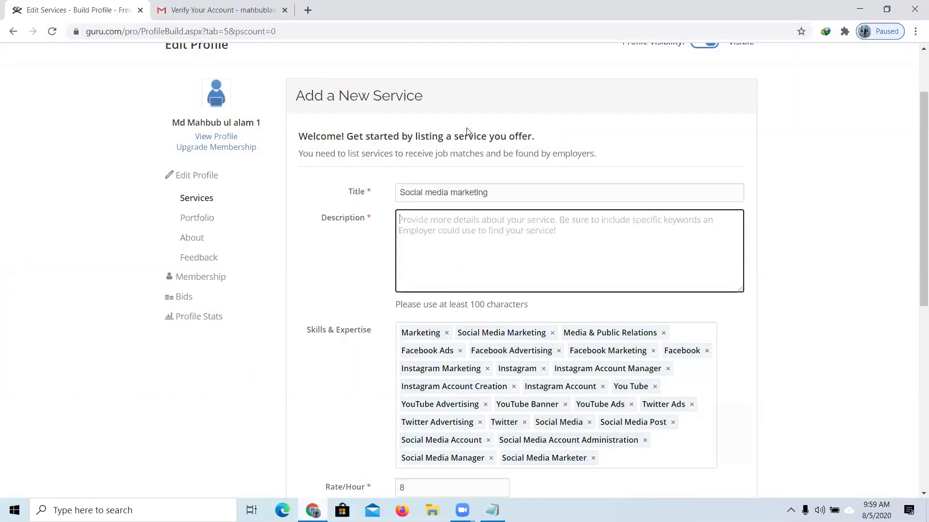
click(472, 234)
right_click(473, 236)
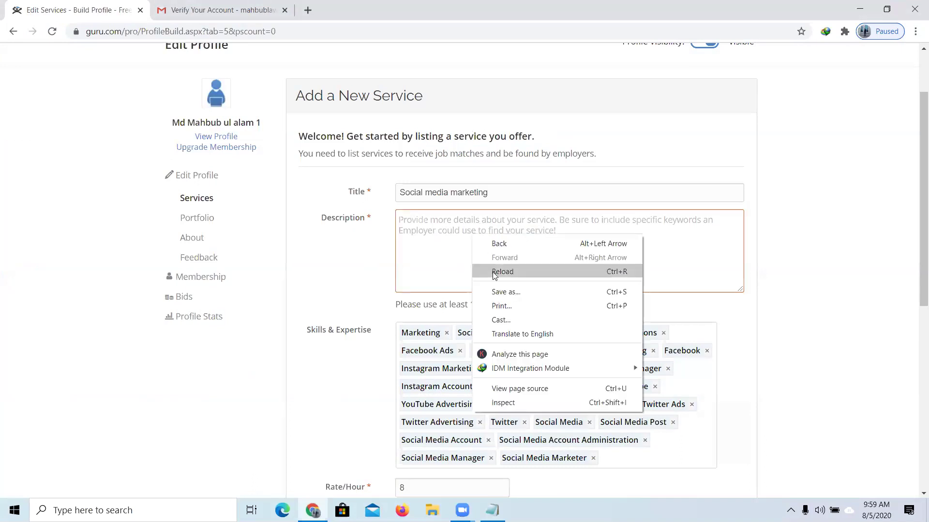
click(439, 234)
right_click(412, 223)
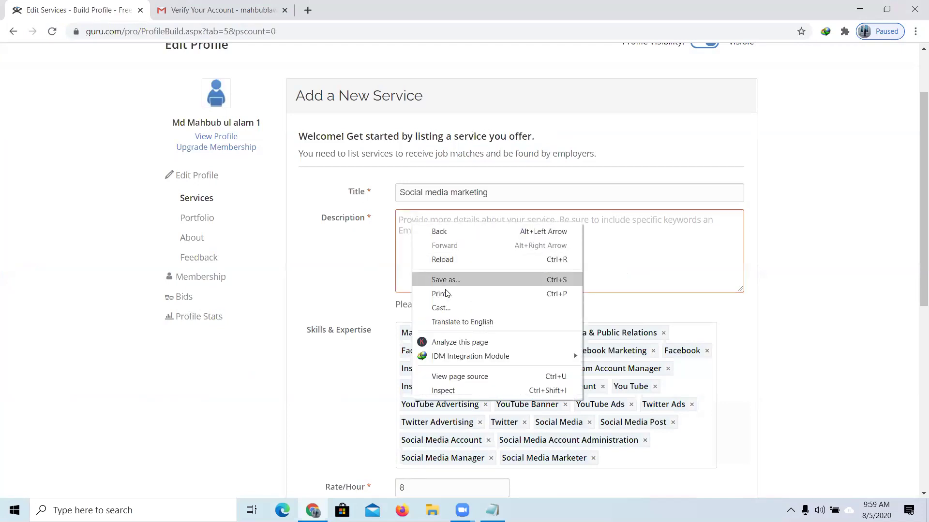
click(613, 234)
key(alt+Tab)
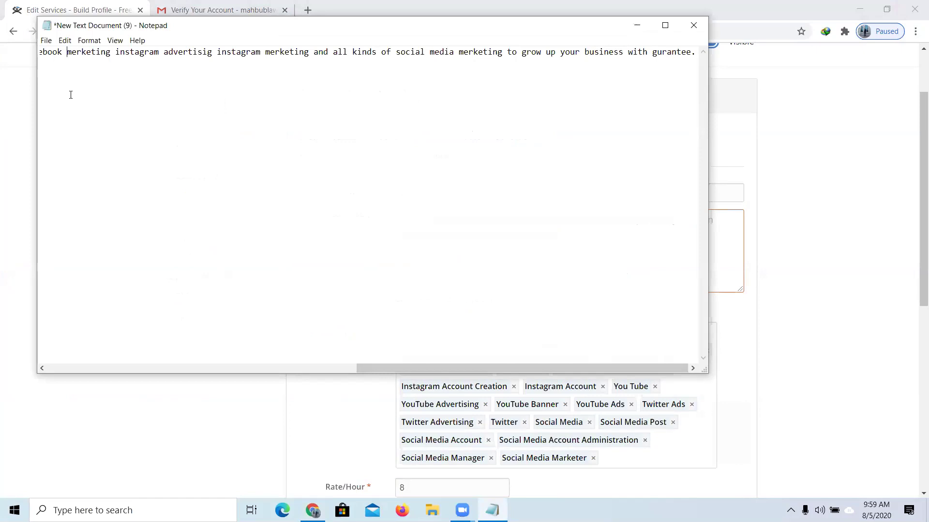
Paste the 'Congrats on making the wise decision…' pitch, services, guarantees and Platforms list below the draft
key(Return)
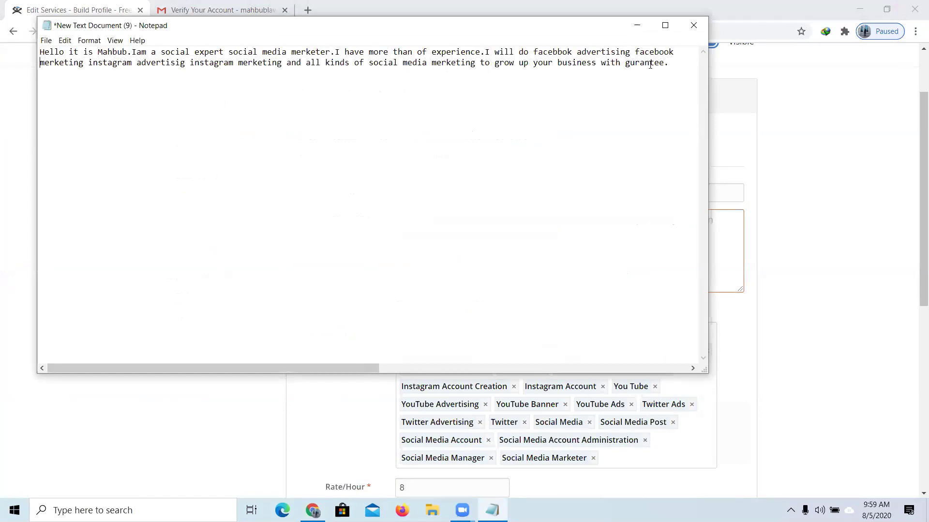
click(670, 63)
key(Return)
key(Return)
key(Return)
right_click(41, 103)
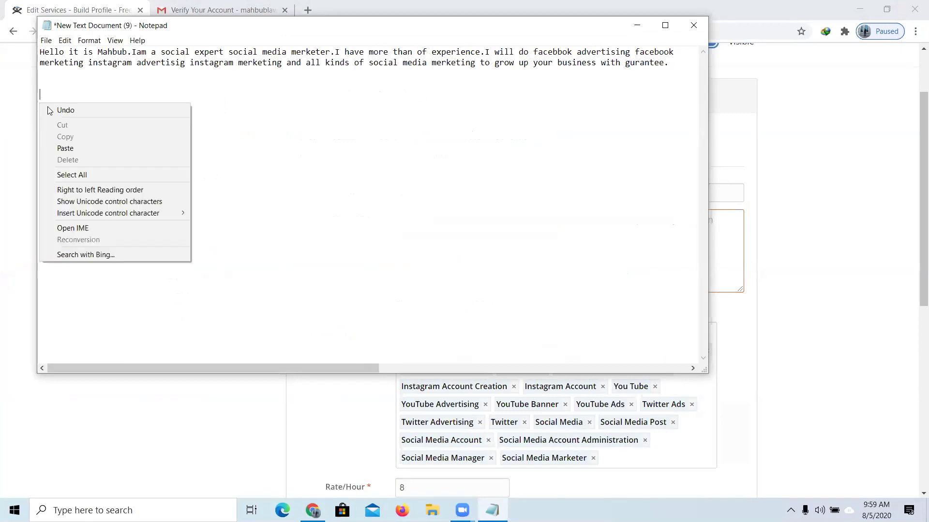
click(73, 147)
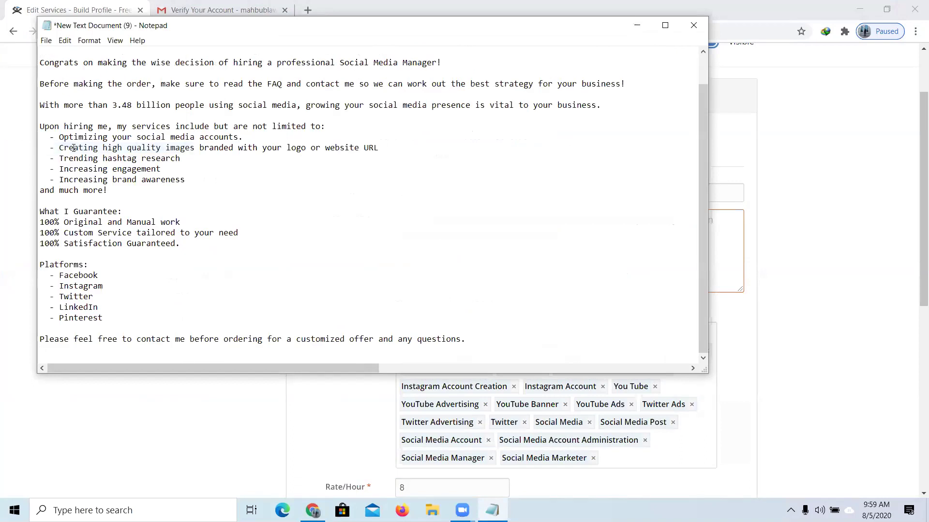
Copy the whole description from 'Hello' through the Platforms list
key(Up)
key(Up)
key(Up)
key(Up)
key(Up)
key(Up)
key(Up)
key(Up)
key(Up)
key(Up)
key(Up)
key(Up)
key(Up)
key(Up)
key(Up)
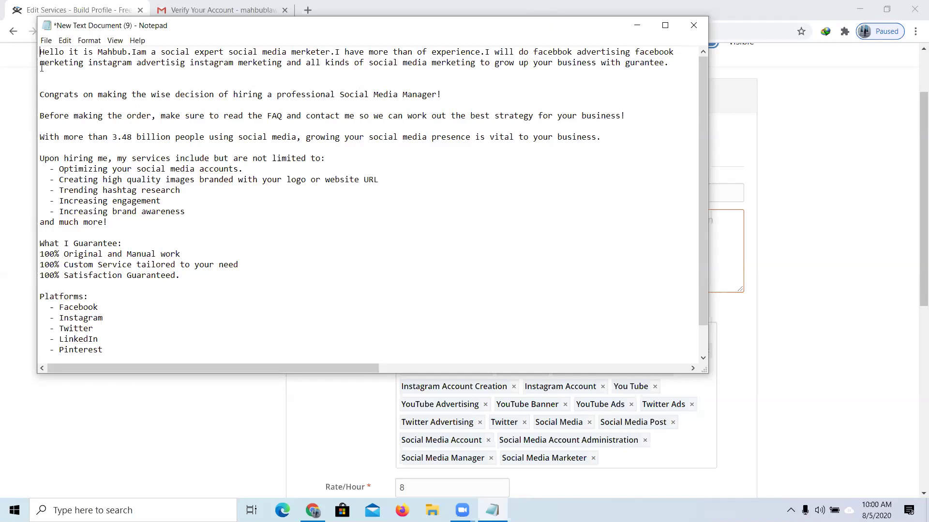
drag(40, 54, 159, 354)
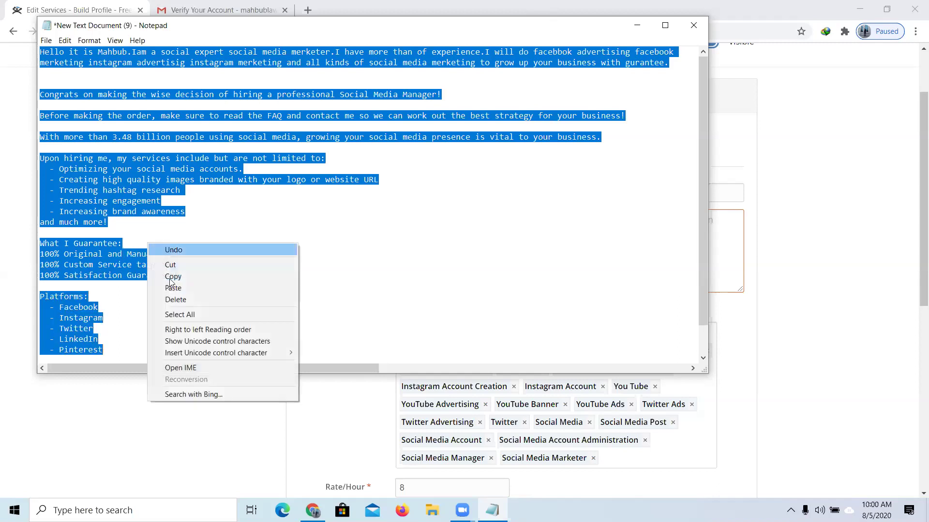
click(173, 277)
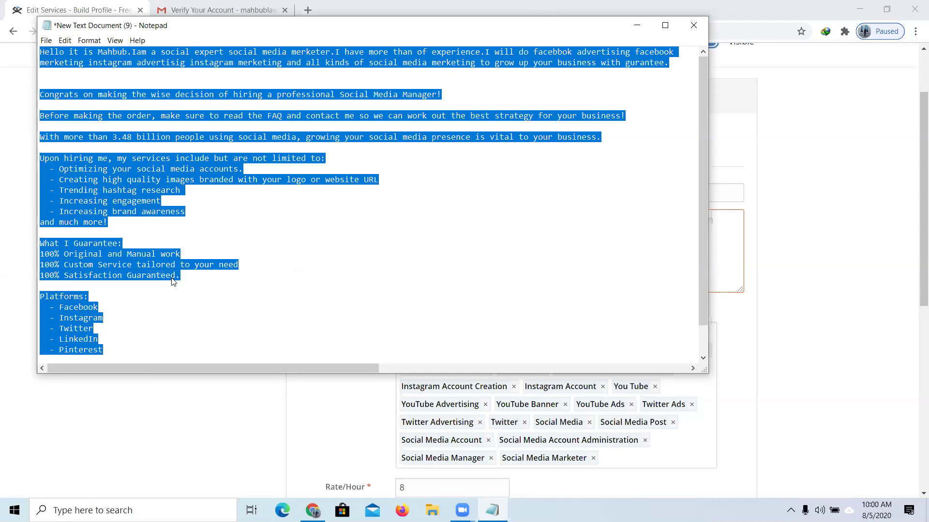
Paste the copied social media text into the Guru.com service Description box
click(452, 487)
click(444, 273)
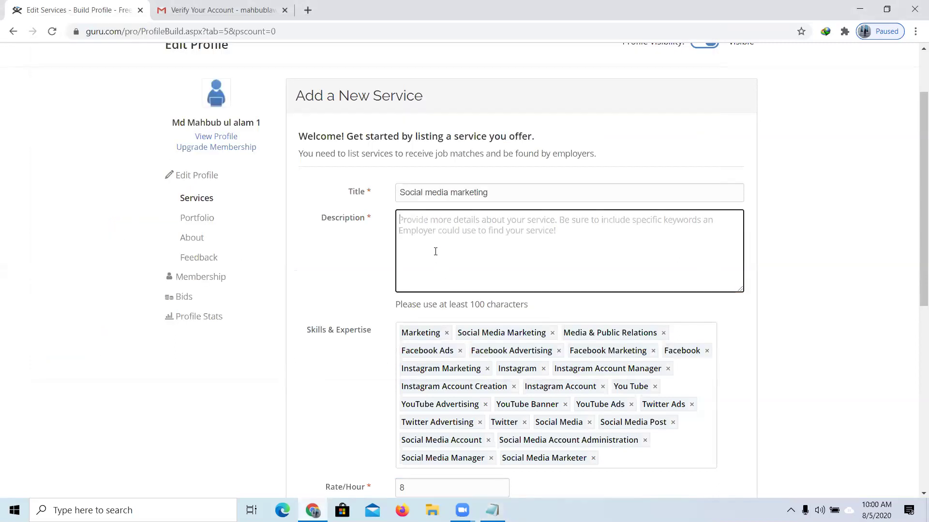
key(ctrl+v)
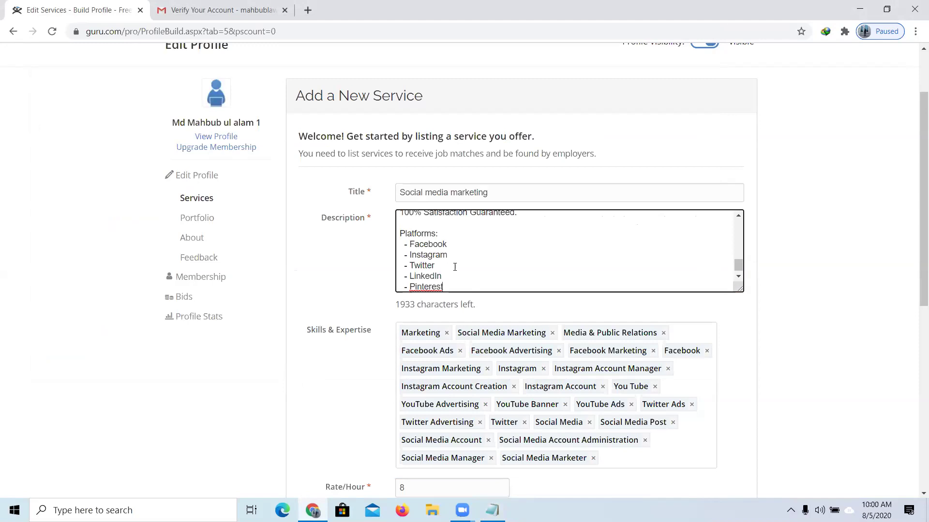
key(Up)
key(Up)
key(Up)
key(Up)
key(Up)
key(Up)
key(Up)
key(Up)
key(Up)
key(Up)
key(Up)
key(Up)
key(Up)
key(Up)
key(Up)
key(Up)
key(Up)
key(Up)
key(Up)
key(Up)
key(Up)
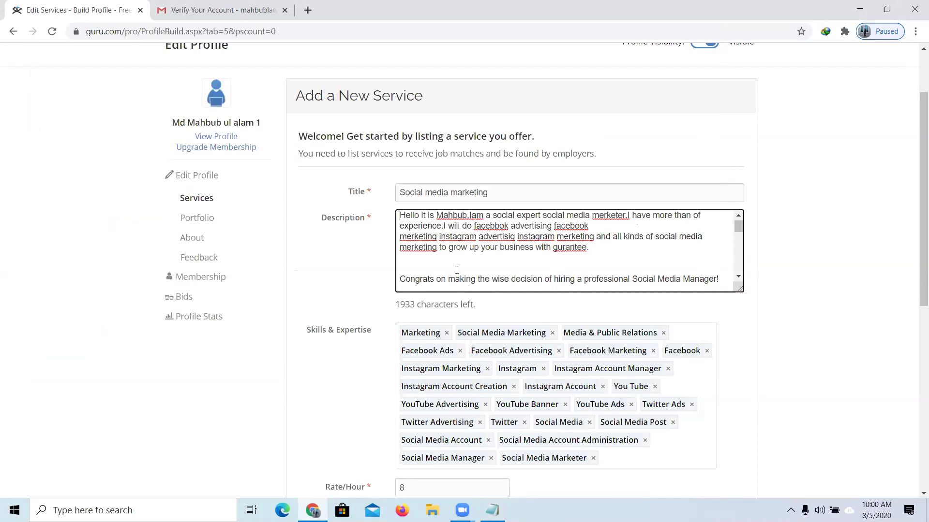
Insert the space in 'I am' and try fixing 'merketing', then open Chrome's Downloads page
click(473, 217)
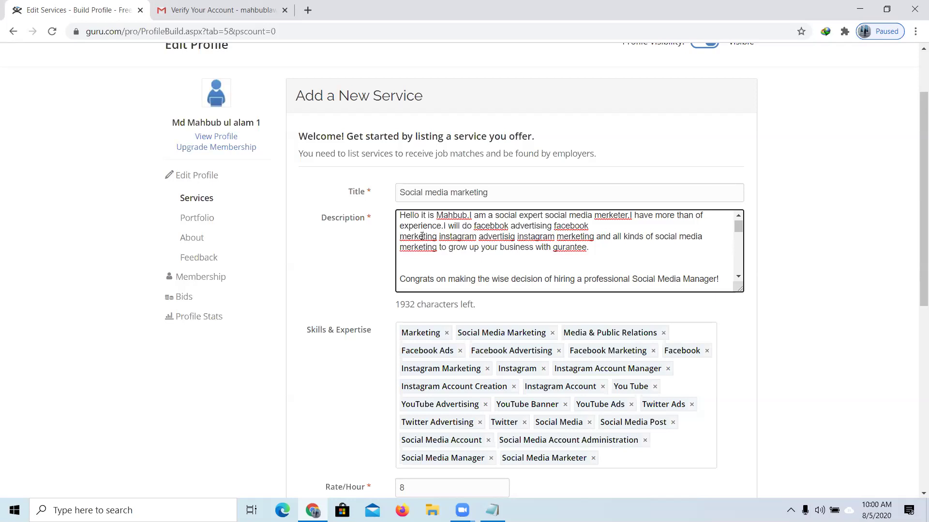
right_click(422, 236)
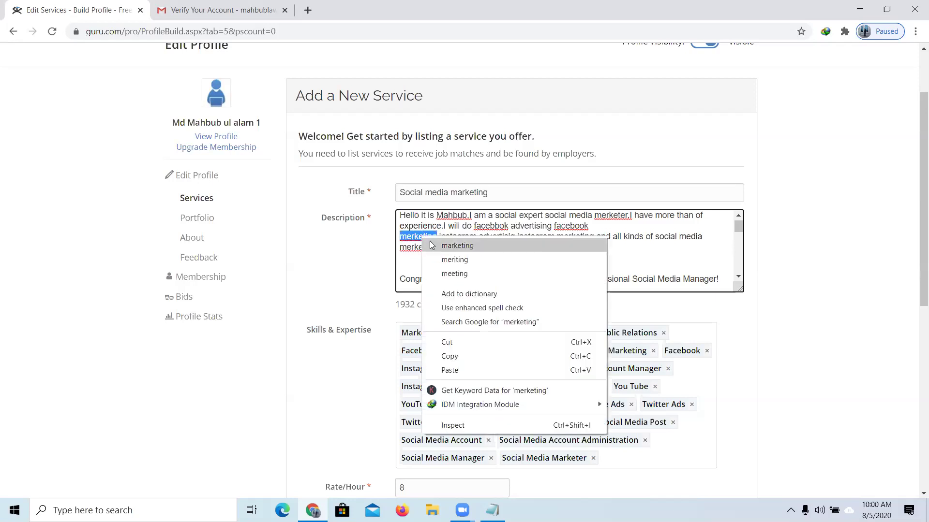
click(415, 247)
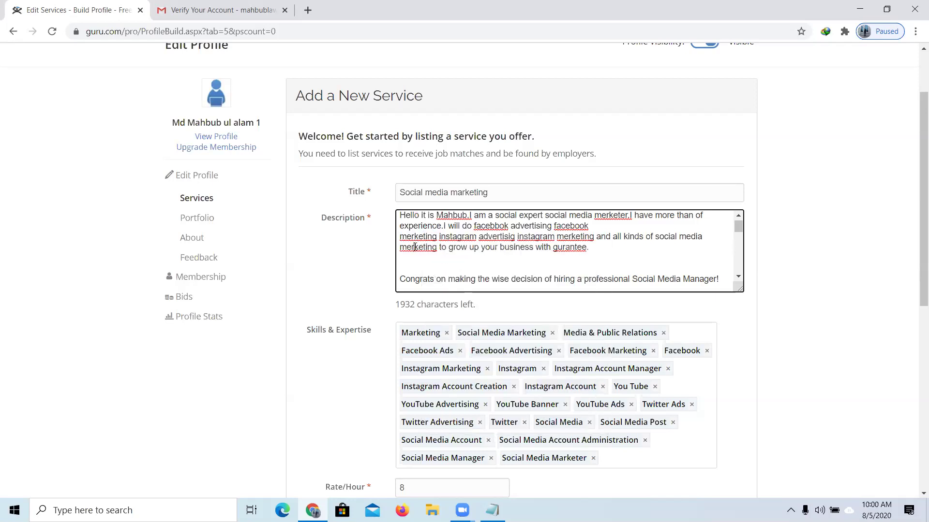
key(BackSpace)
key(BackSpace)
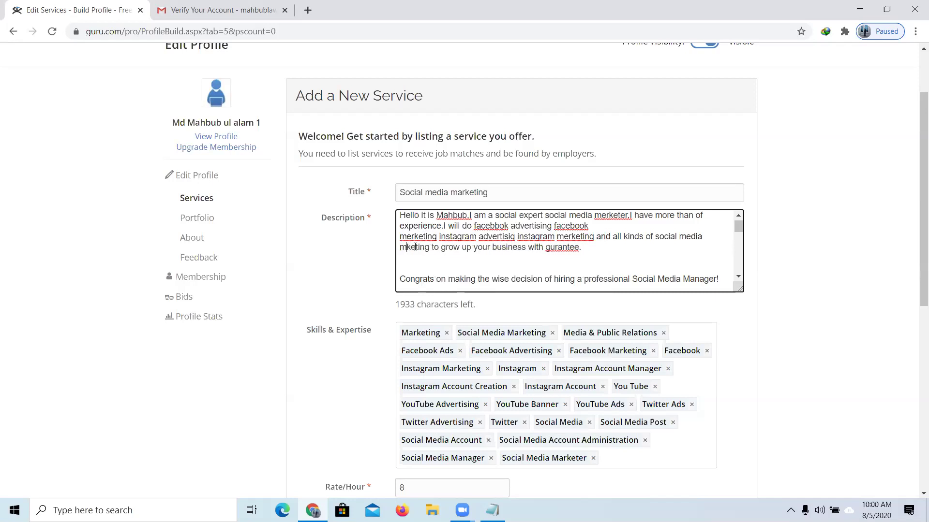
key(BackSpace)
key(BackSpace)
key(BackSpace)
key(BackSpace)
key(BackSpace)
key(BackSpace)
key(BackSpace)
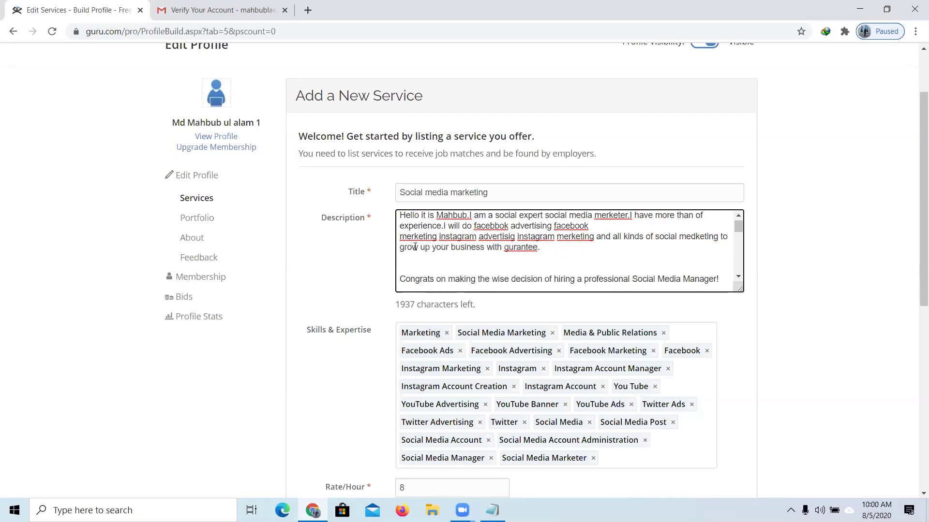
key(BackSpace)
key(BackSpace)
key(BackSpace)
key(BackSpace)
key(BackSpace)
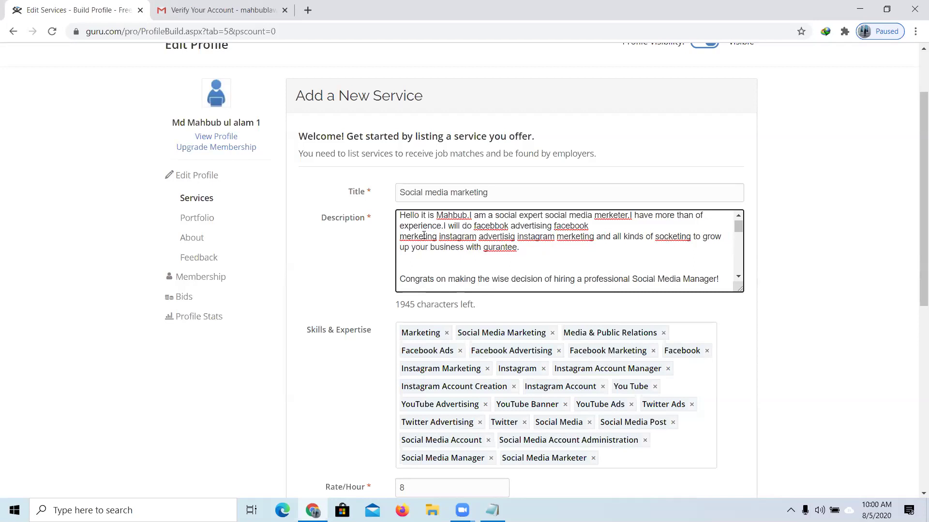
key(ctrl+j)
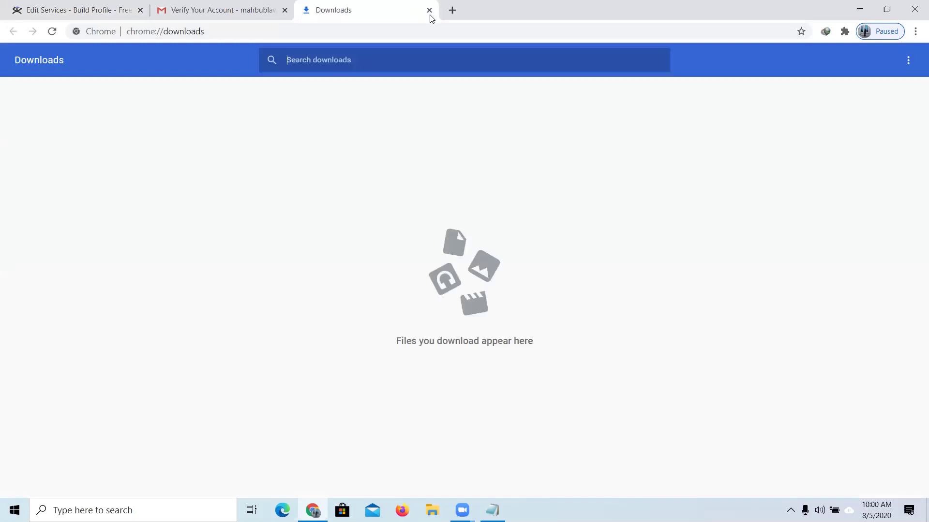
Close Downloads and replace the garbled Description with a fresh paste ending in the Platforms list
click(429, 10)
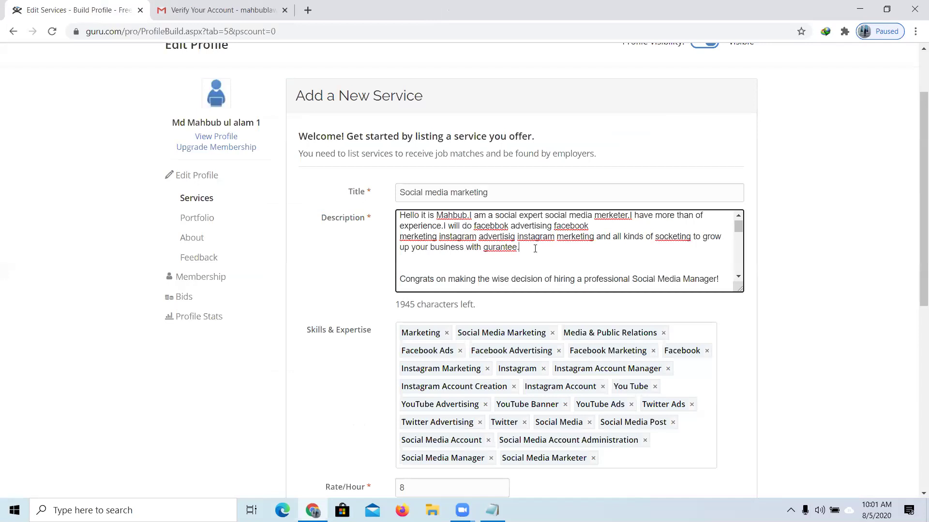
key(ctrl+a)
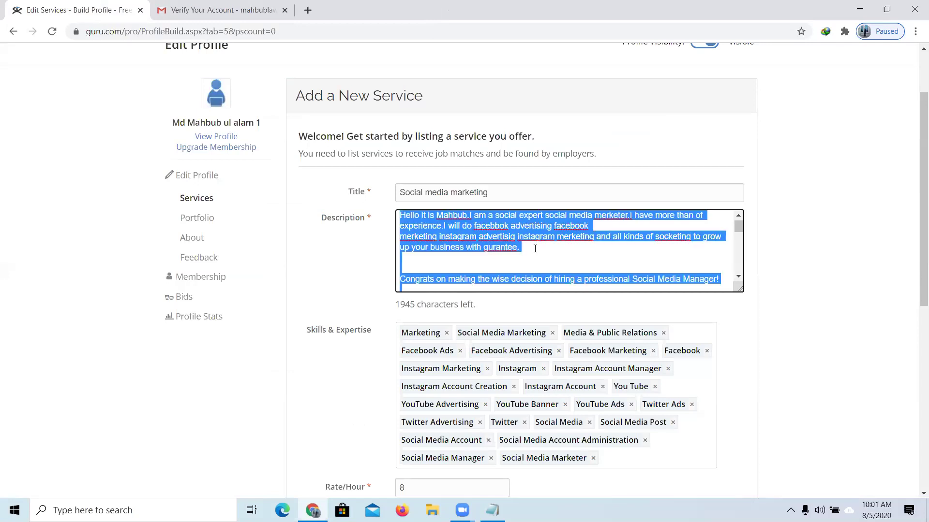
key(BackSpace)
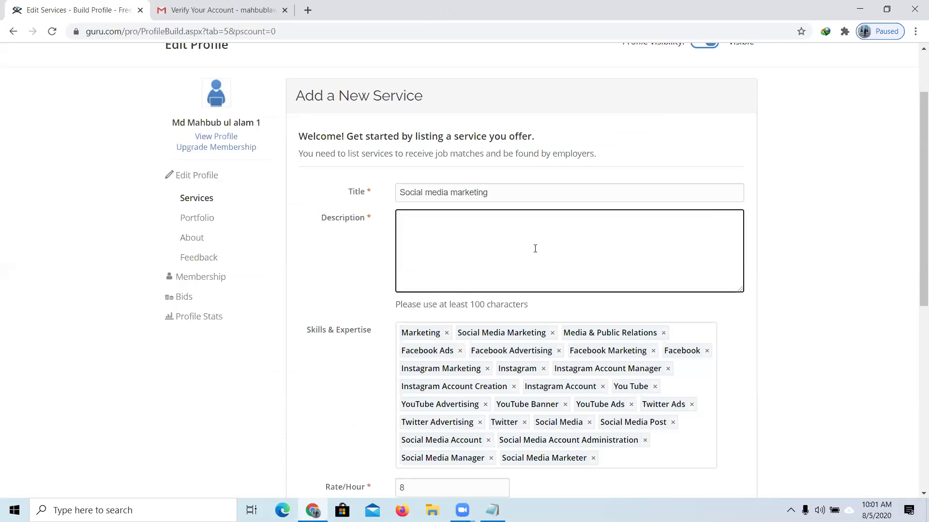
key(ctrl+v)
key(Up)
key(Up)
key(Up)
key(Up)
key(Up)
key(Up)
key(Up)
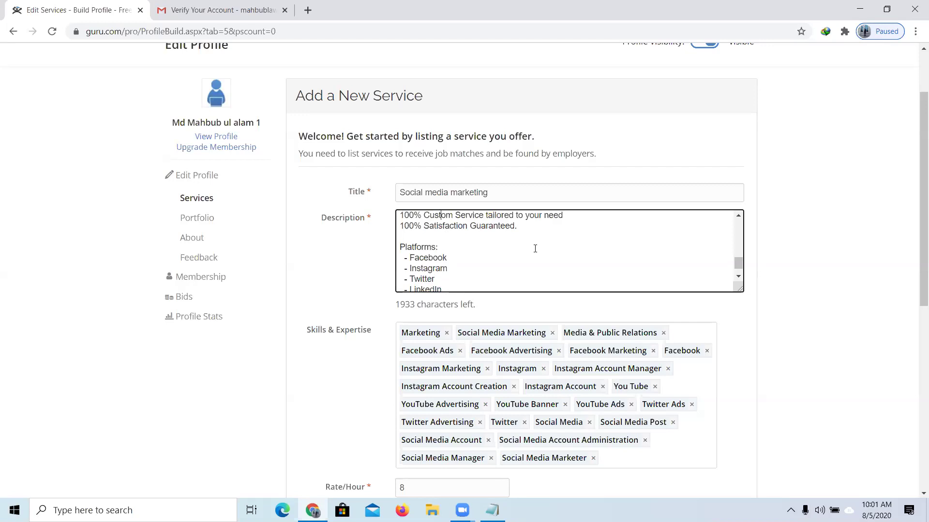
key(Up)
key(Up)
key(Up)
key(Up)
key(Up)
key(Up)
key(Up)
key(Up)
key(Up)
key(Up)
key(Up)
key(Up)
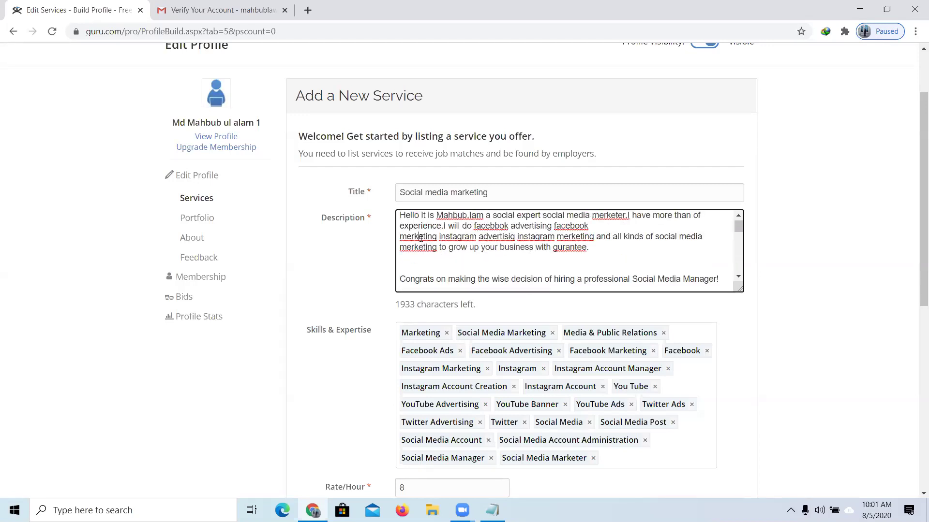
Join line three to the paragraph, correct 'merketing' to 'marketing' and add a comma
click(595, 237)
click(400, 236)
key(BackSpace)
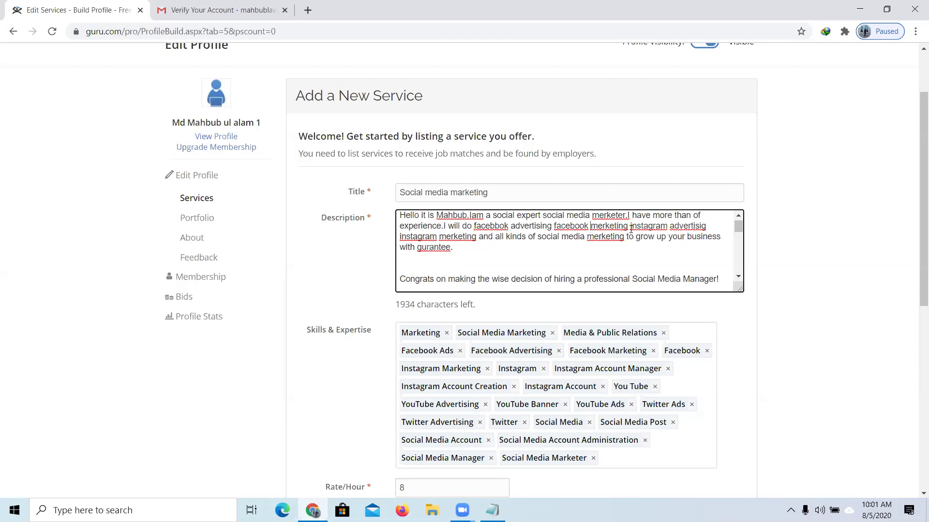
right_click(614, 225)
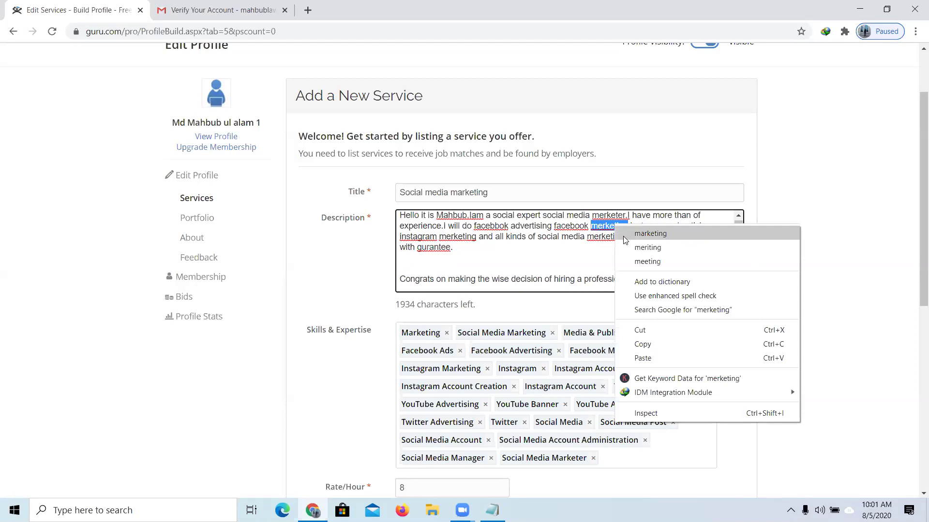
click(650, 233)
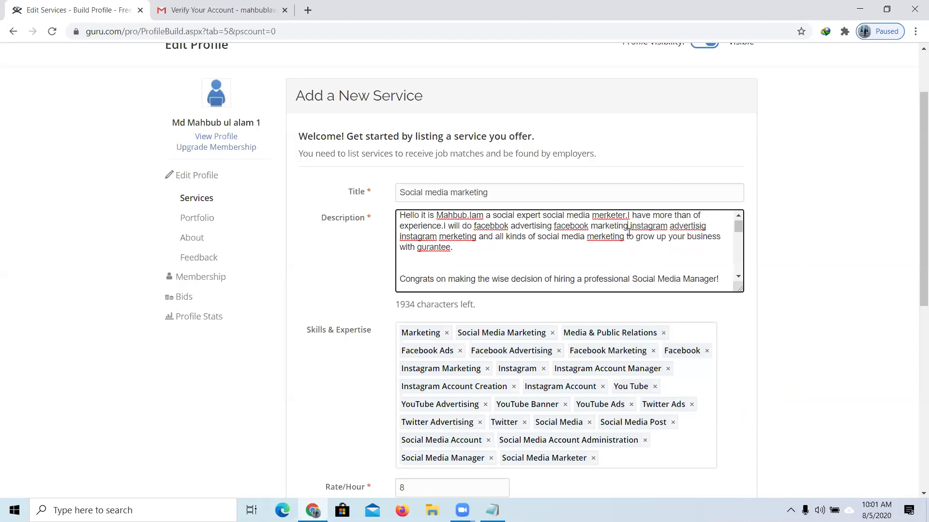
text(,)
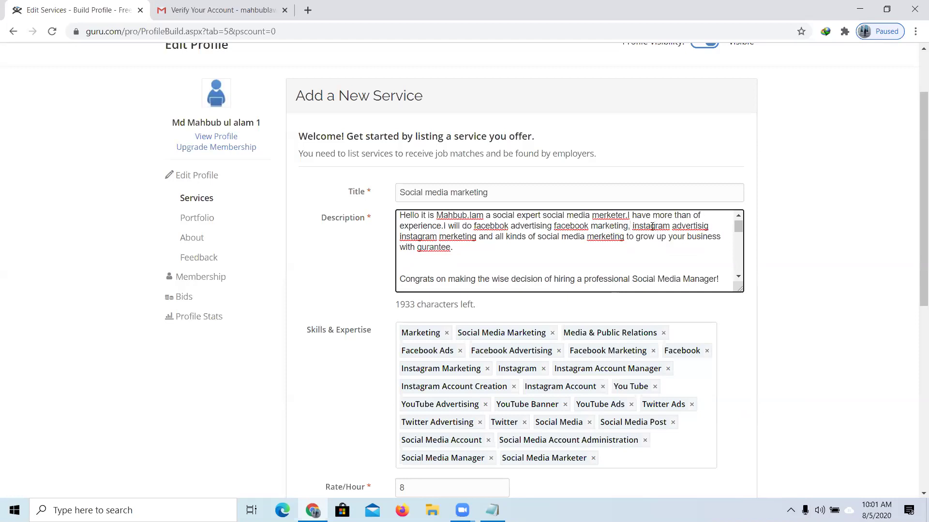
Capitalize 'Instagram' and 'Facebook' on the second line
double_click(651, 225)
text(Instagram)
click(635, 225)
key(BackSpace)
text(I)
click(557, 227)
key(BackSpace)
text(F)
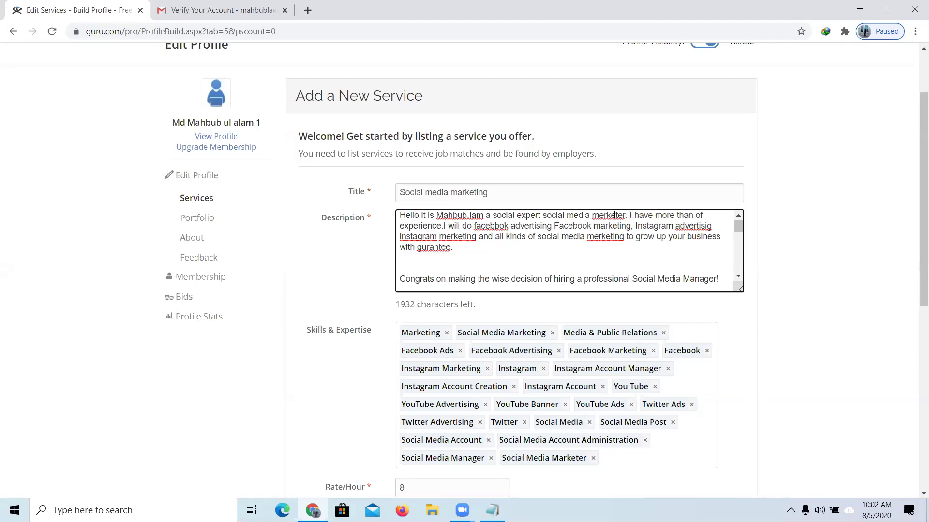
Correct 'merketer' to 'marketer' and complete the author's full name, ending with a period
right_click(615, 215)
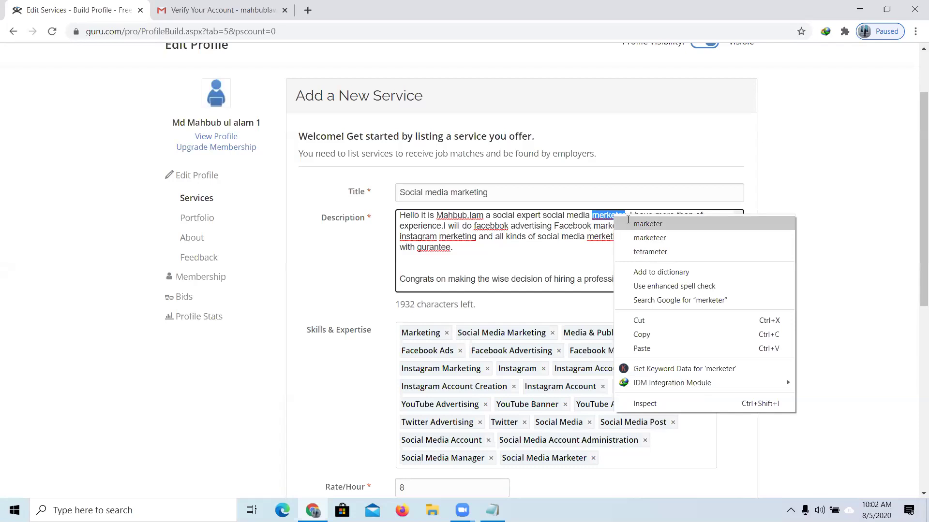
click(627, 220)
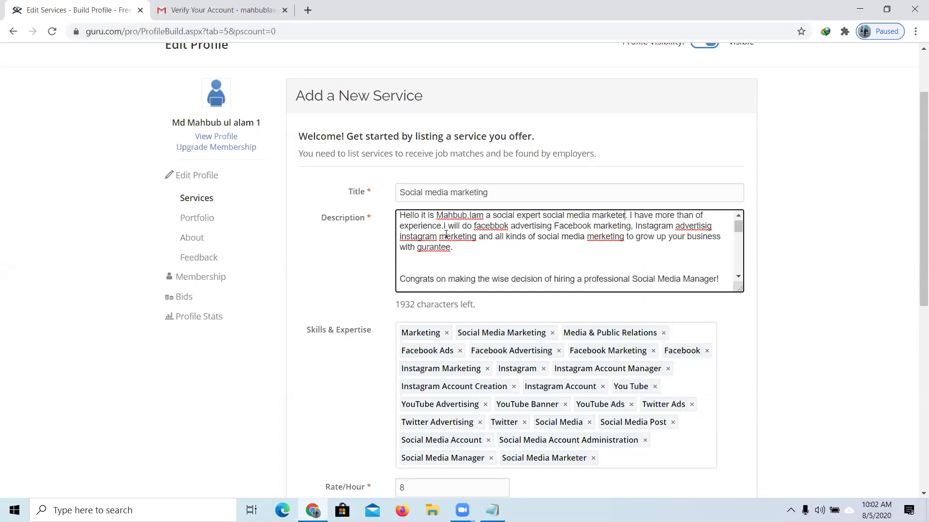
click(471, 214)
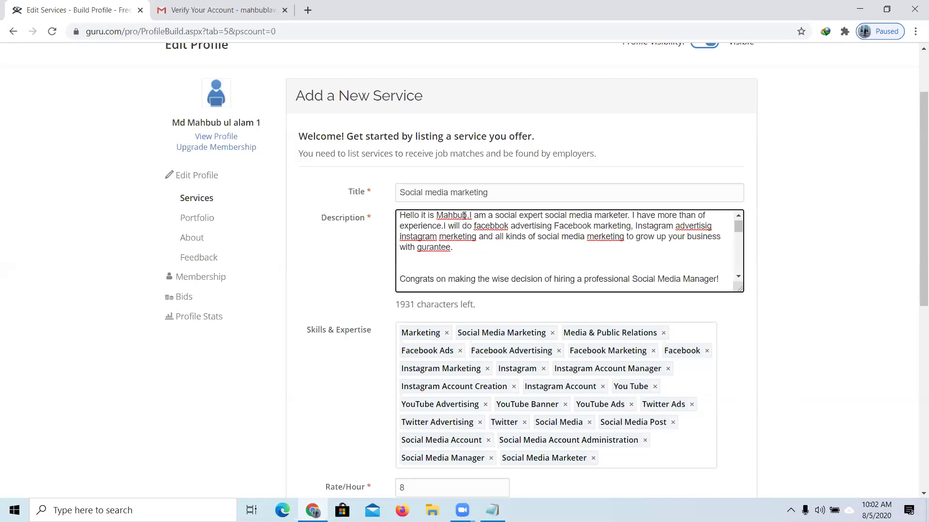
click(466, 214)
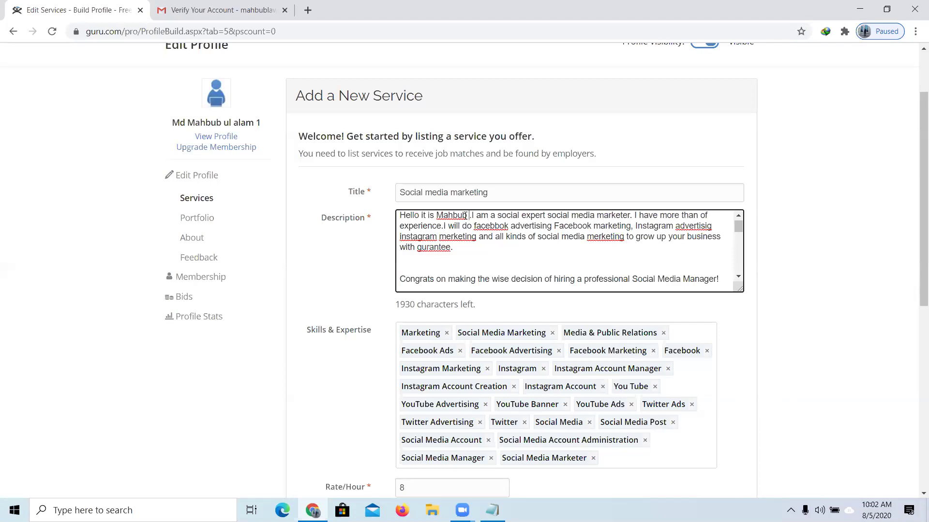
text(ul alam)
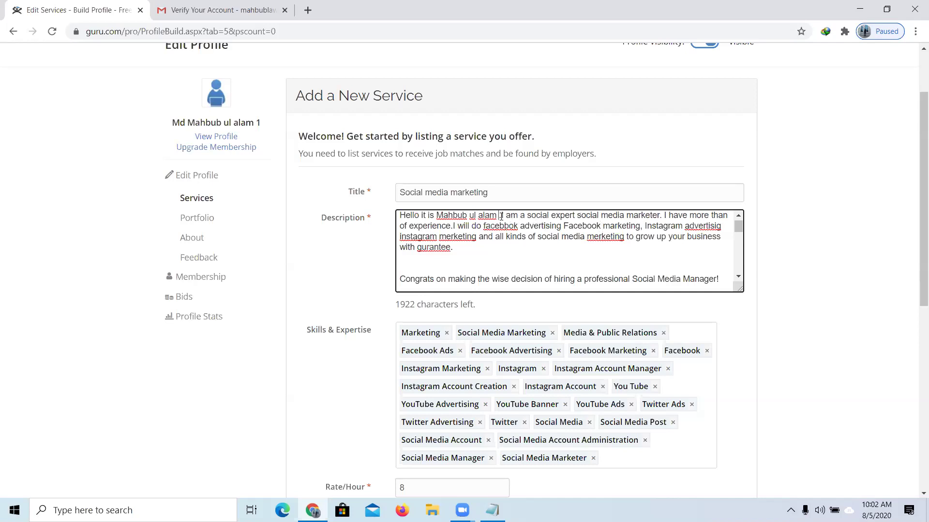
key(Delete)
key(BackSpace)
text(.)
Add a comma after 'Hello' and change 'it' to 'this' in the greeting
click(417, 215)
text(,)
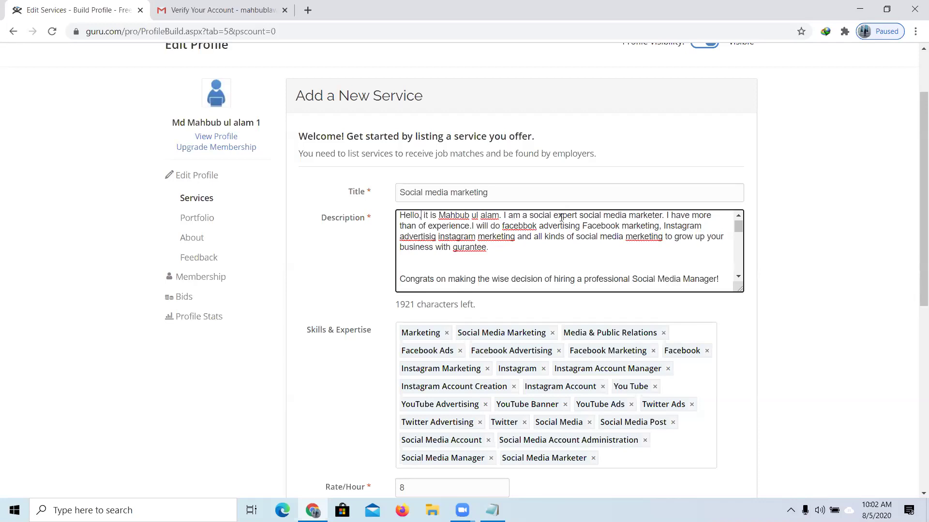
click(428, 216)
key(BackSpace)
key(BackSpace)
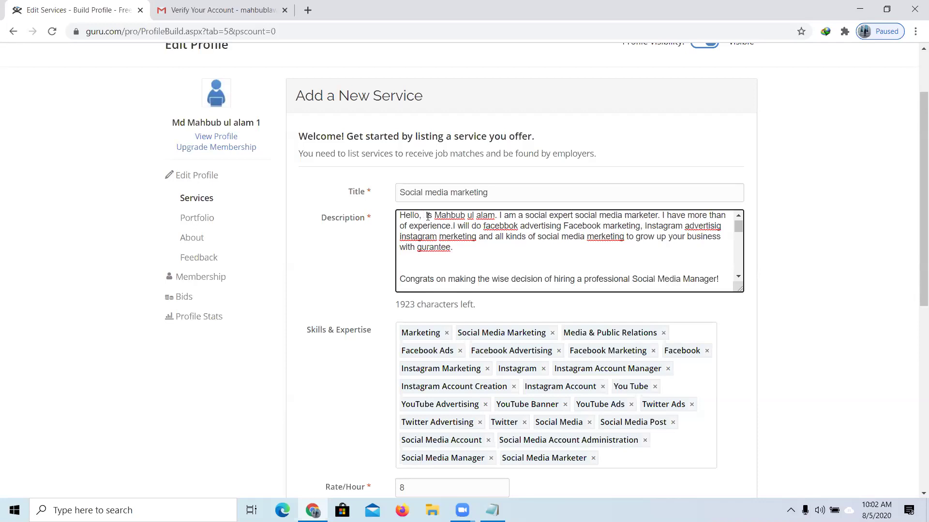
text(This)
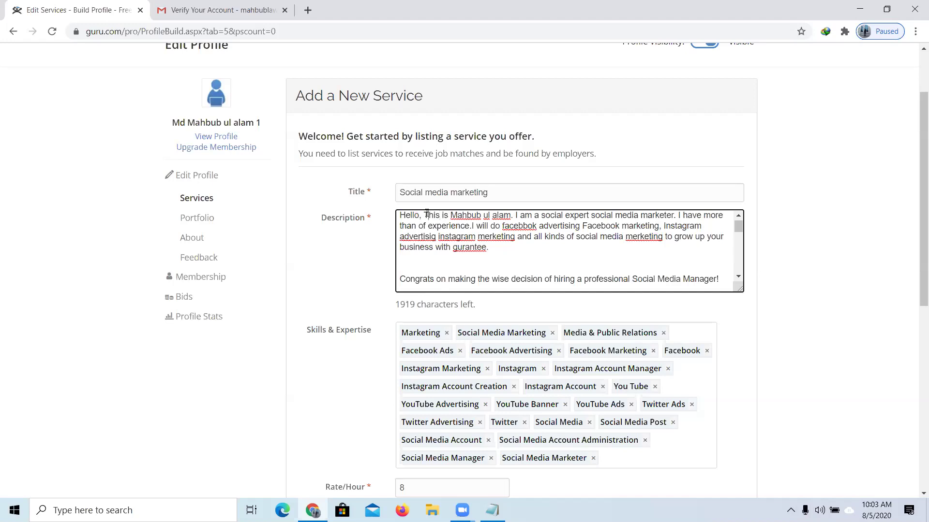
key(BackSpace)
text(t)
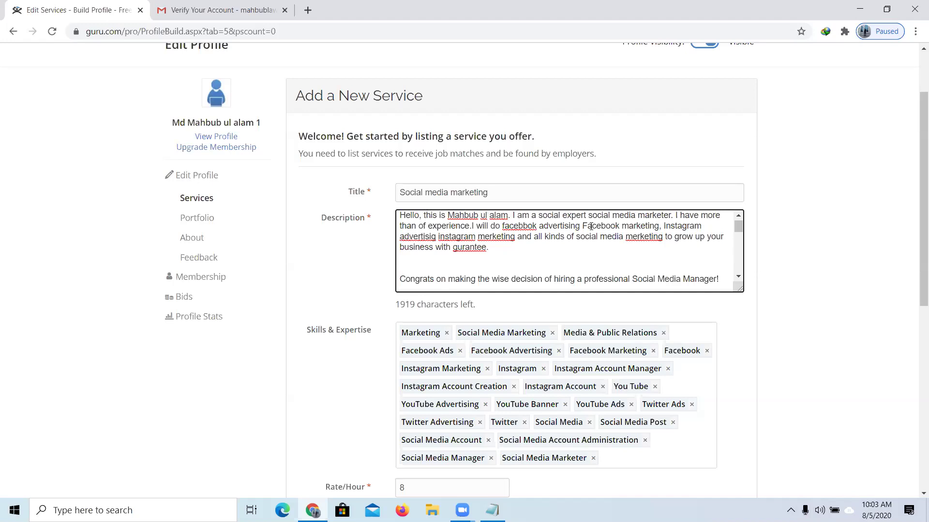
Correct 'facebbok' to 'Facebook'
click(503, 225)
key(BackSpace)
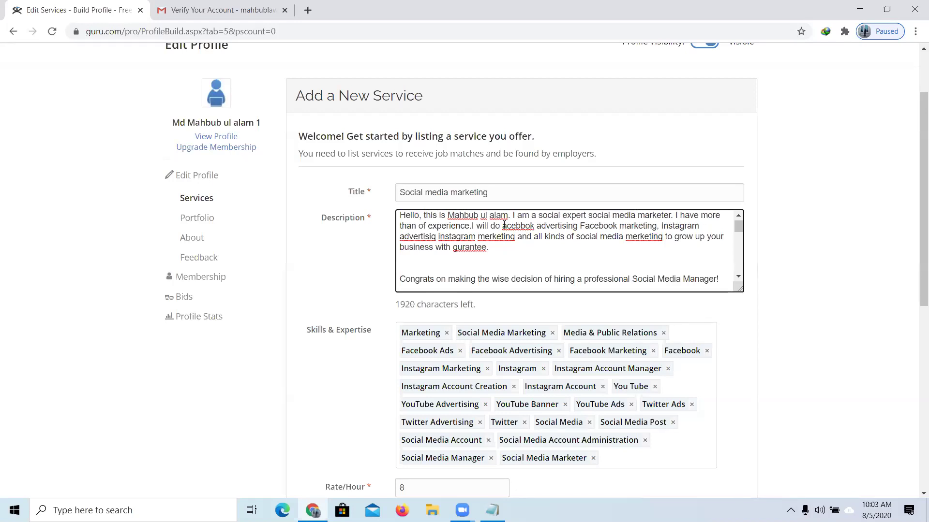
text(F)
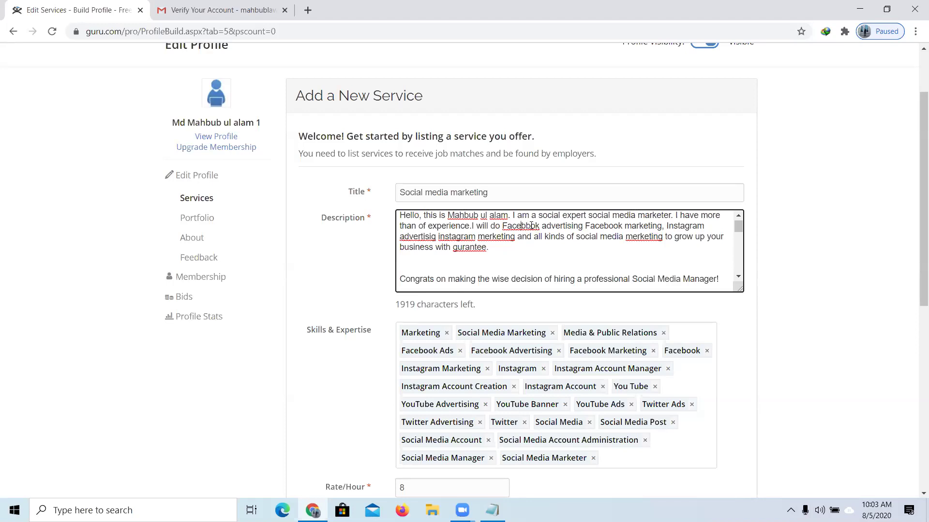
click(531, 226)
key(BackSpace)
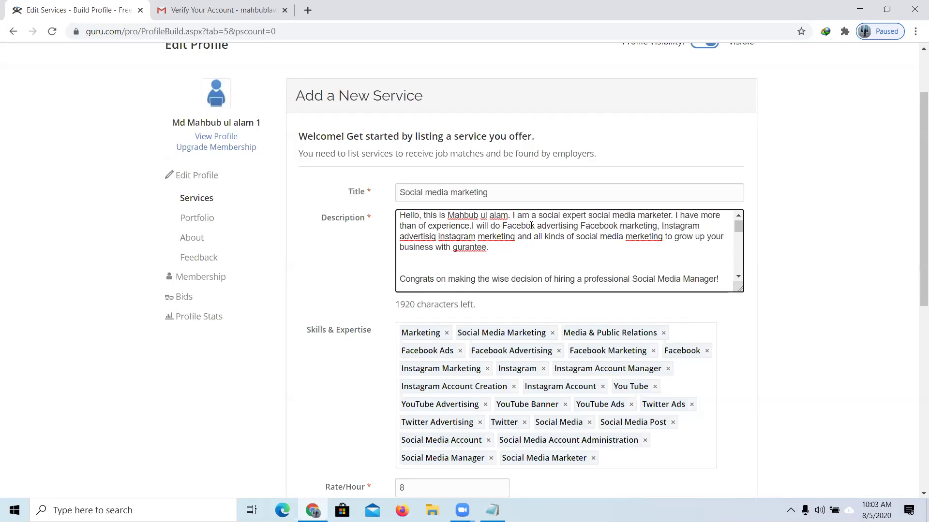
text(o)
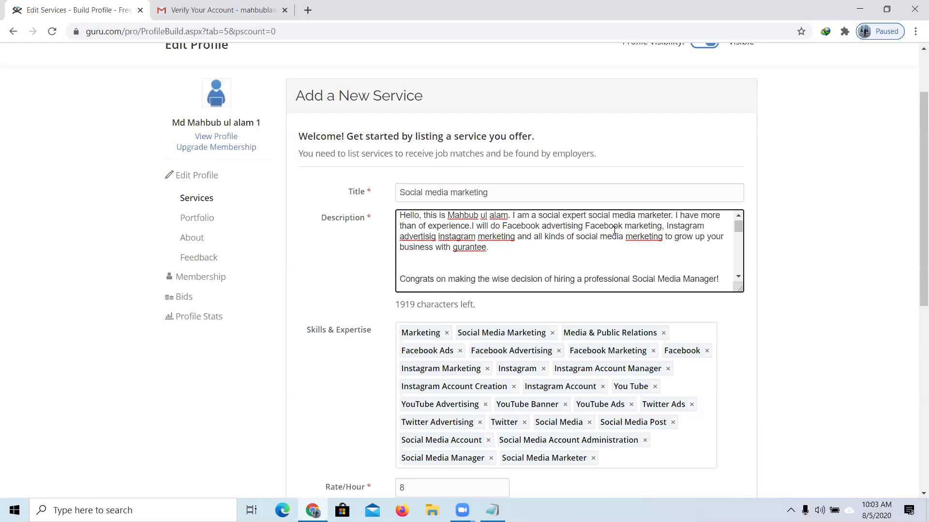
Fix 'advertisig' to 'advertising,', capitalize 'Instagram' and correct 'merketing' to 'marketing'
right_click(417, 237)
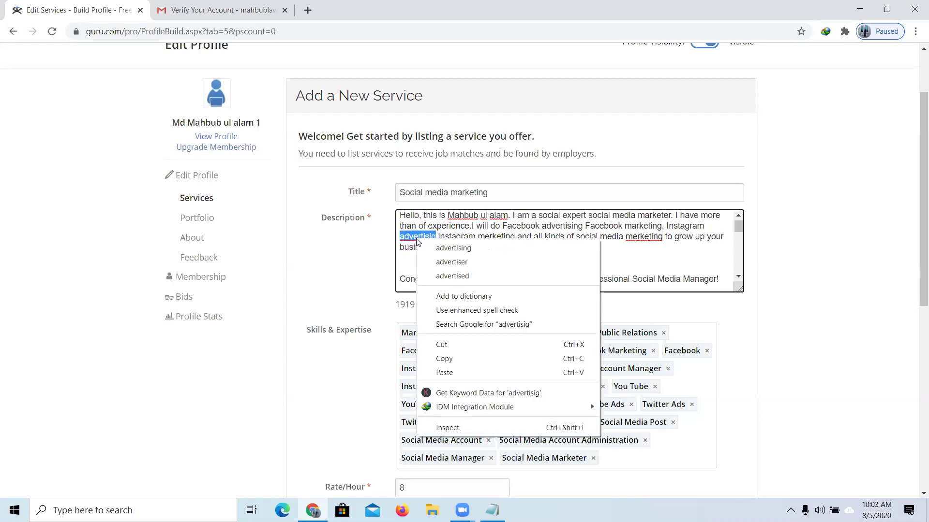
click(431, 248)
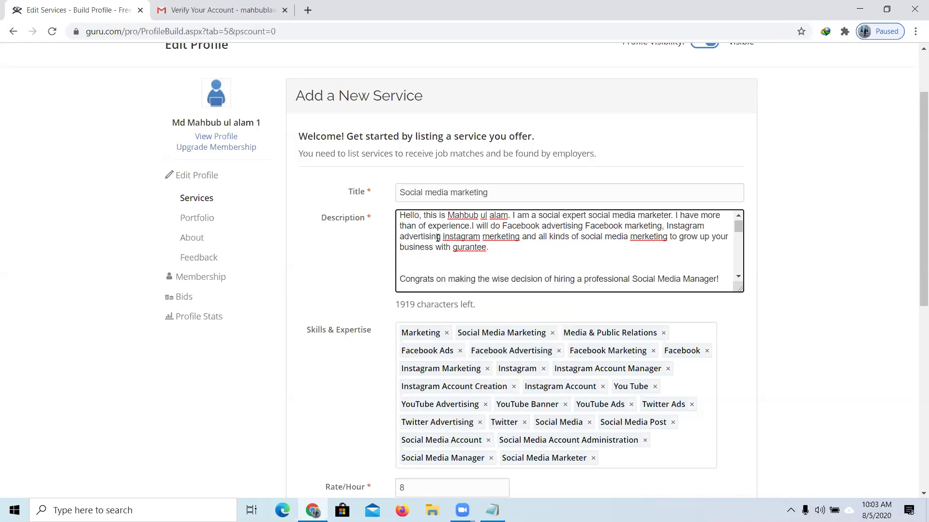
text(,)
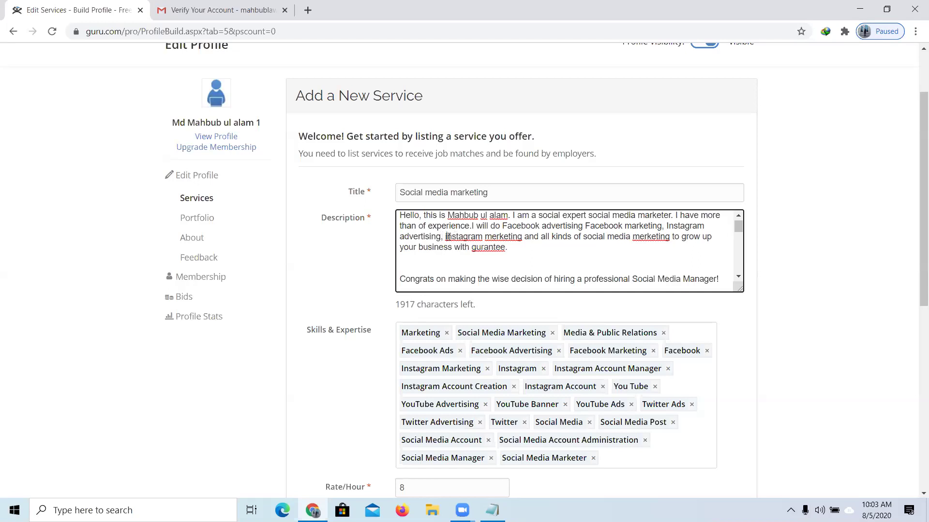
click(448, 237)
key(BackSpace)
text(I)
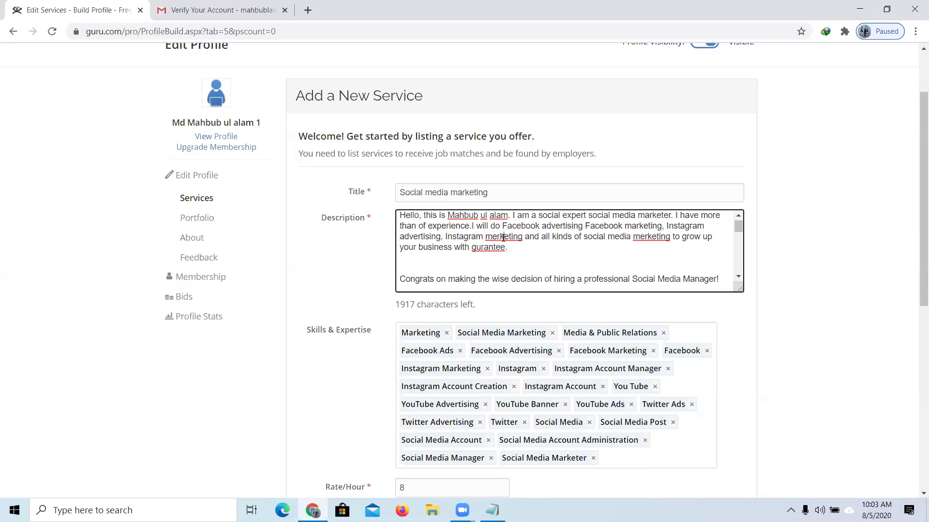
right_click(503, 237)
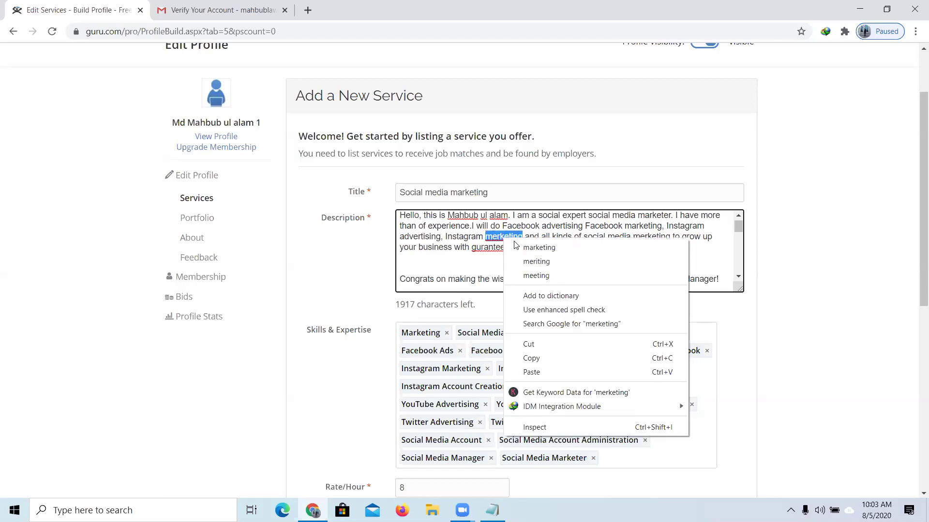
click(516, 247)
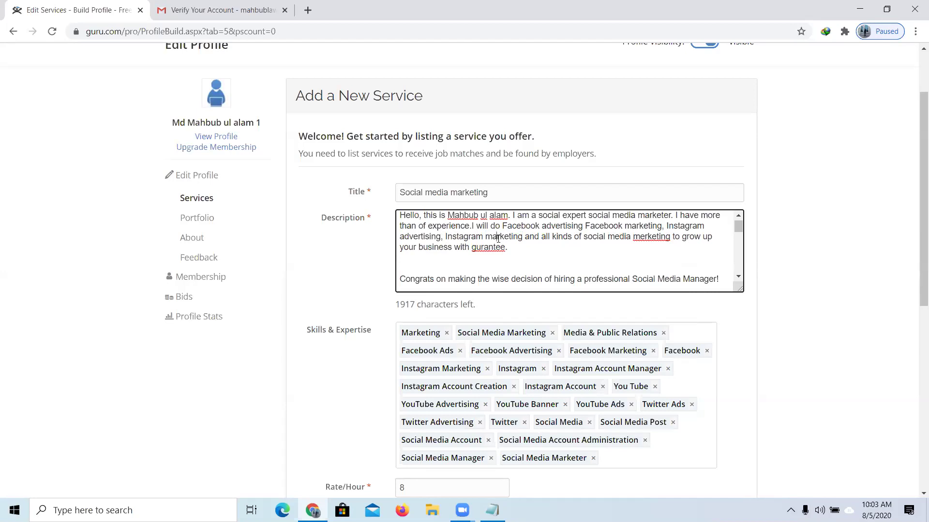
Retype the second 'merketing' as 'marketing' and replace 'gurantee' with 'quality full service'
double_click(644, 237)
text(marketing)
click(644, 237)
key(BackSpace)
key(BackSpace)
key(BackSpace)
key(BackSpace)
key(BackSpace)
key(BackSpace)
key(BackSpace)
key(BackSpace)
text(quality)
key(BackSpace)
key(BackSpace)
key(BackSpace)
text(full)
key(BackSpace)
key(BackSpace)
key(BackSpace)
key(BackSpace)
key(BackSpace)
text(full service)
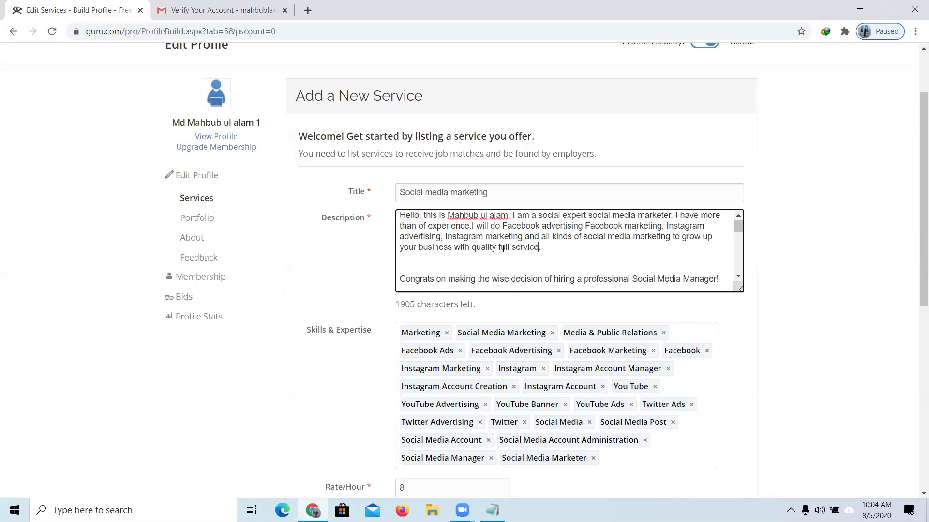
Remove a blank line before the 'Congrats' paragraph
click(542, 256)
click(398, 276)
key(BackSpace)
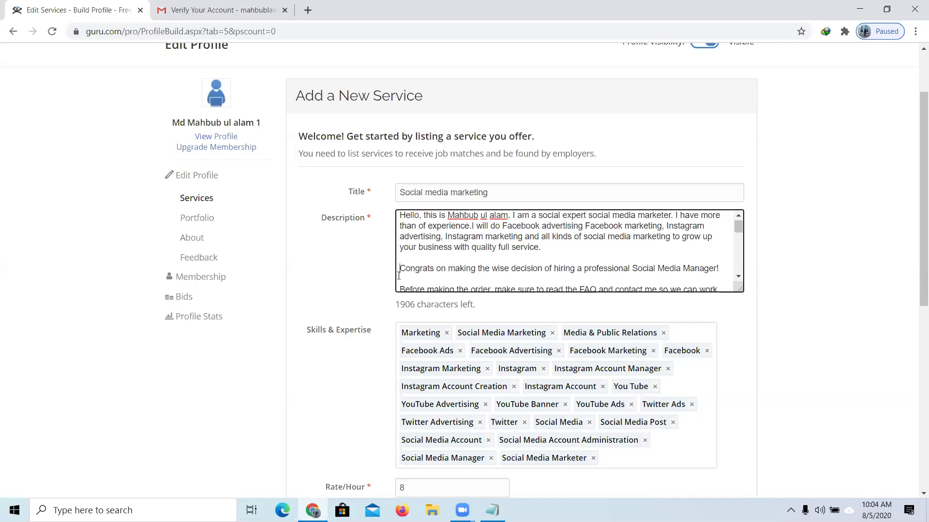
Remove the remaining blank line before 'Congrats' and review the description down to the platform list
key(BackSpace)
key(Return)
scroll(398, 276, down, 1)
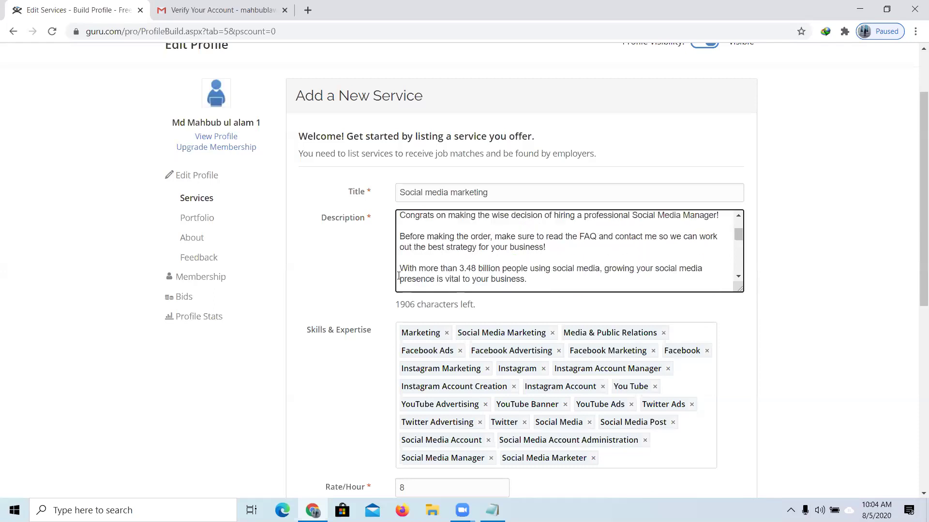
key(Down)
key(Down)
key(Down)
key(Down)
key(Down)
key(Down)
key(Down)
key(Down)
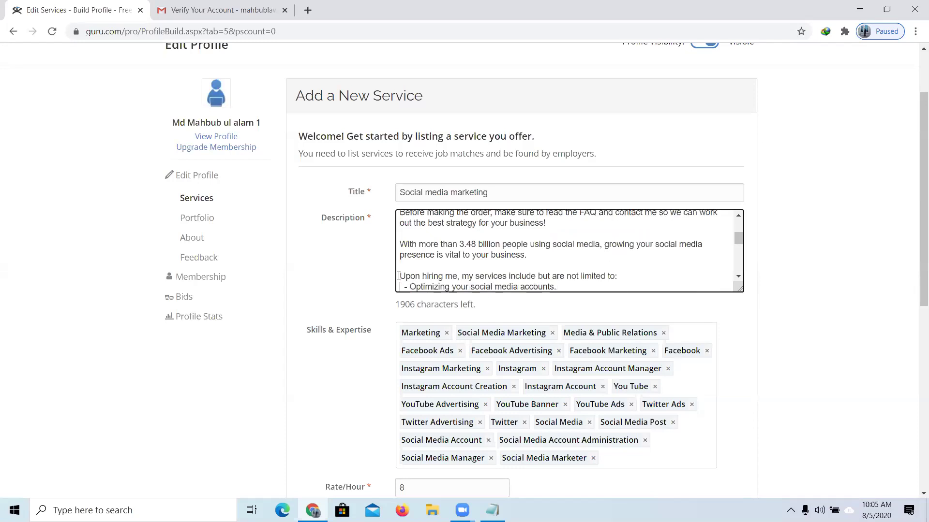
key(Down)
key(Down)
key(Down)
key(Down)
key(Down)
key(Down)
key(Down)
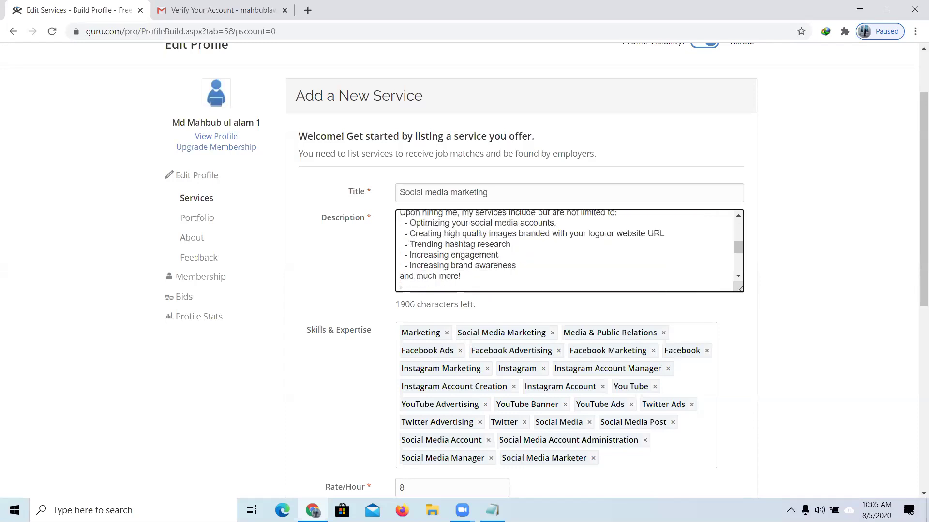
key(Down)
key(Down)
key(Down)
key(Down)
key(Down)
key(Down)
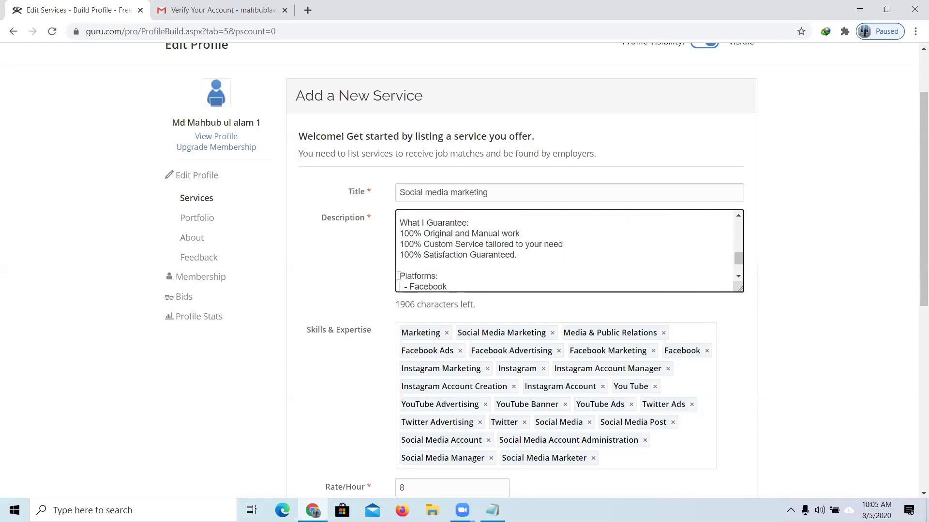
key(Down)
key(Down)
key(Down)
key(Down)
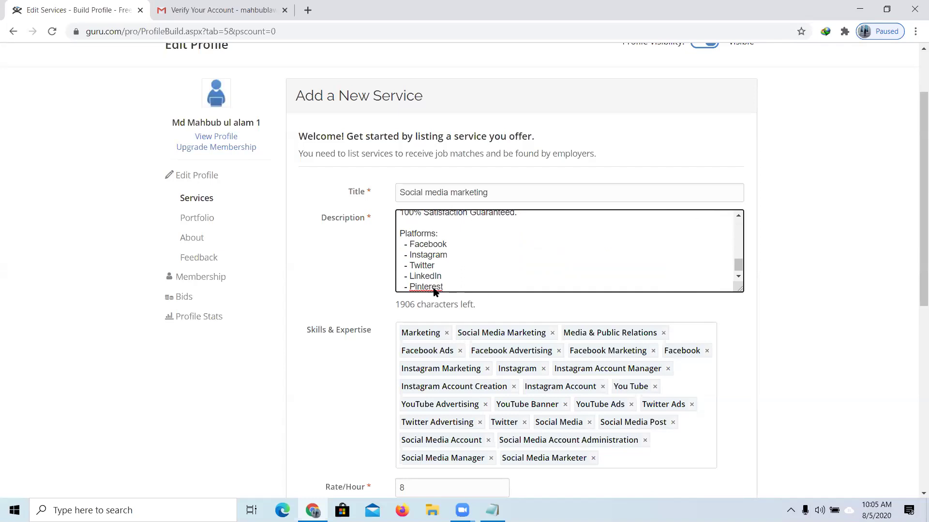
Dismiss the spell-check suggestions on 'Pinterest', keeping the word as written
right_click(434, 287)
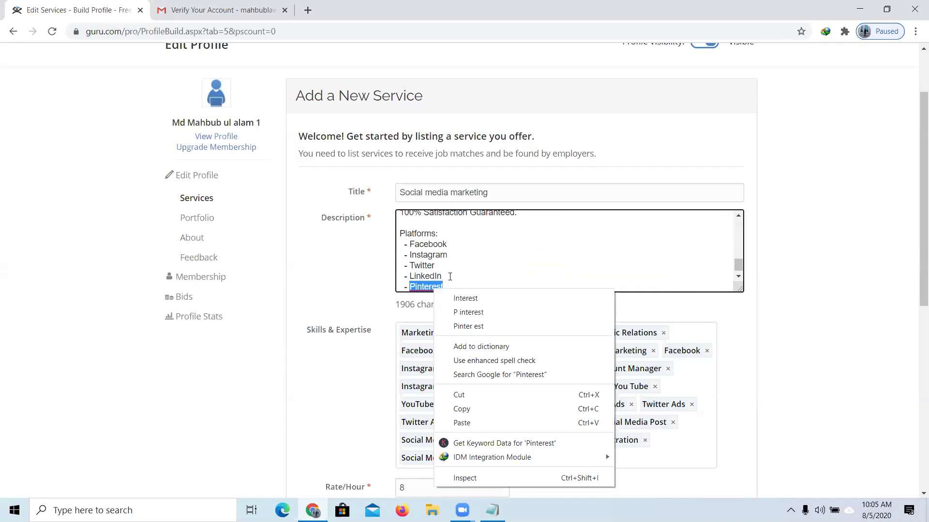
click(447, 276)
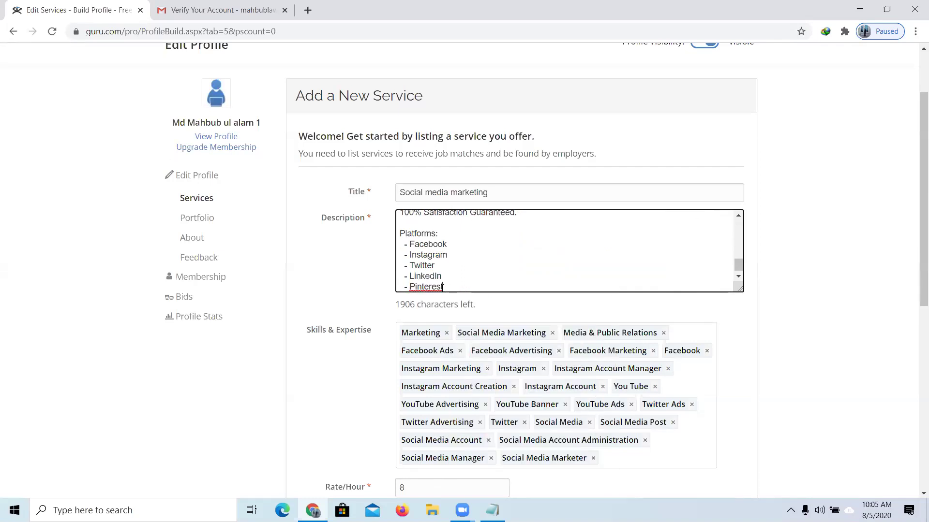
click(386, 285)
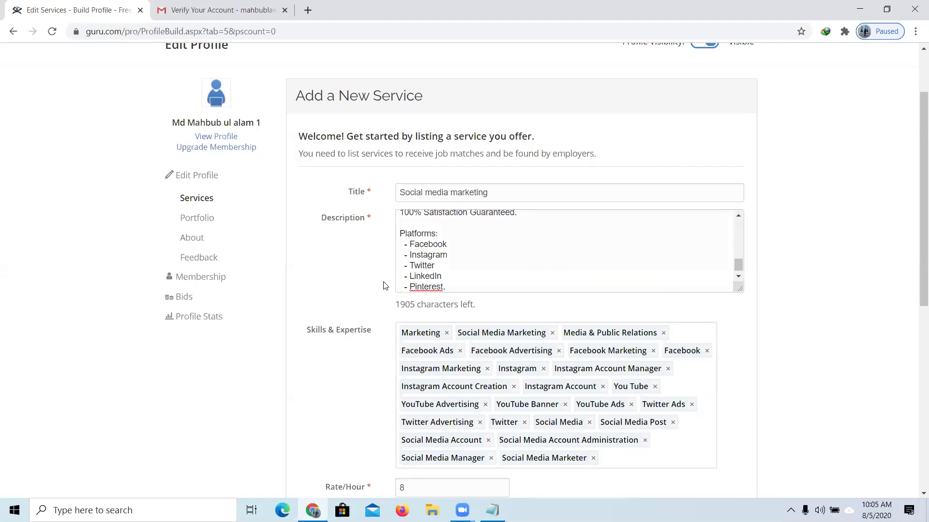
click(419, 288)
right_click(419, 288)
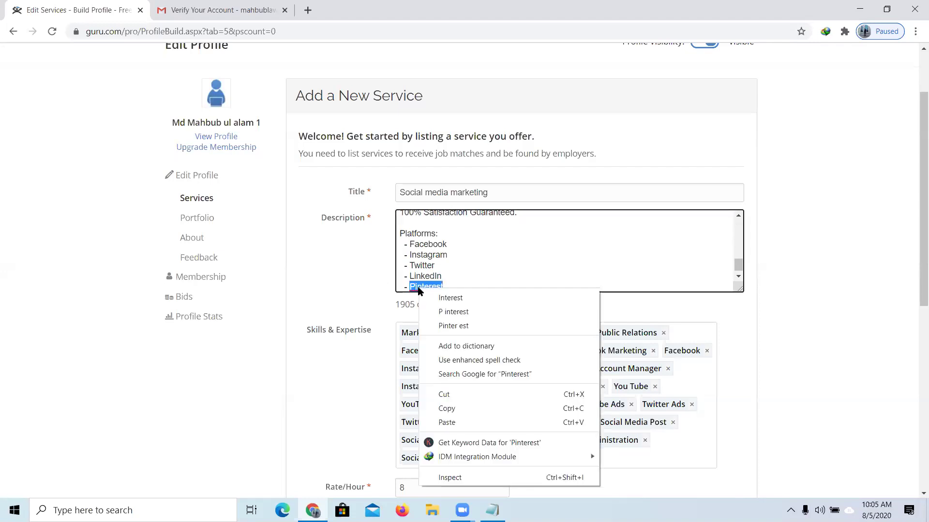
click(370, 273)
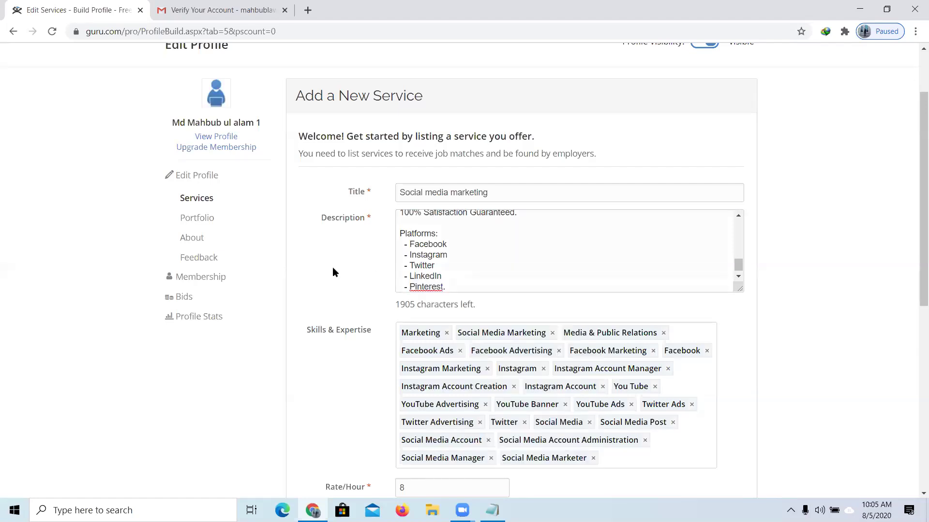
scroll(332, 272, down, 5)
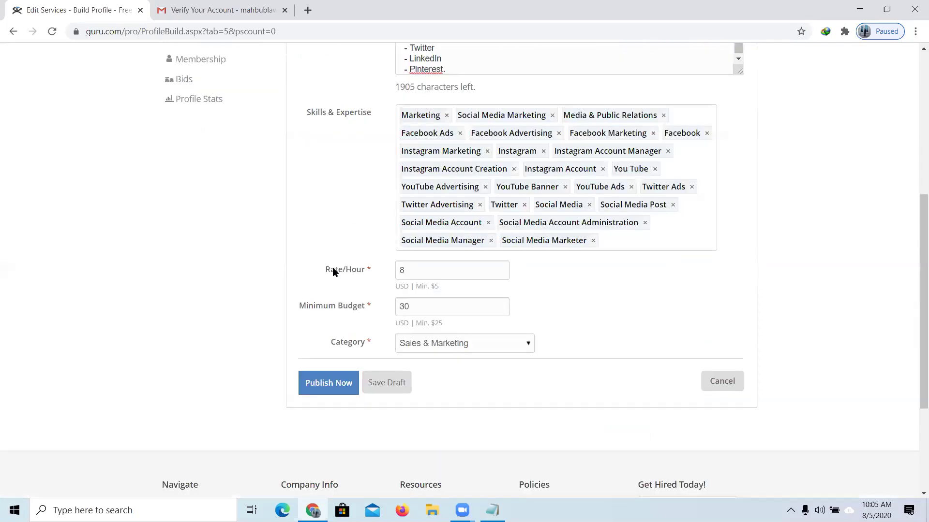
scroll(332, 272, up, 5)
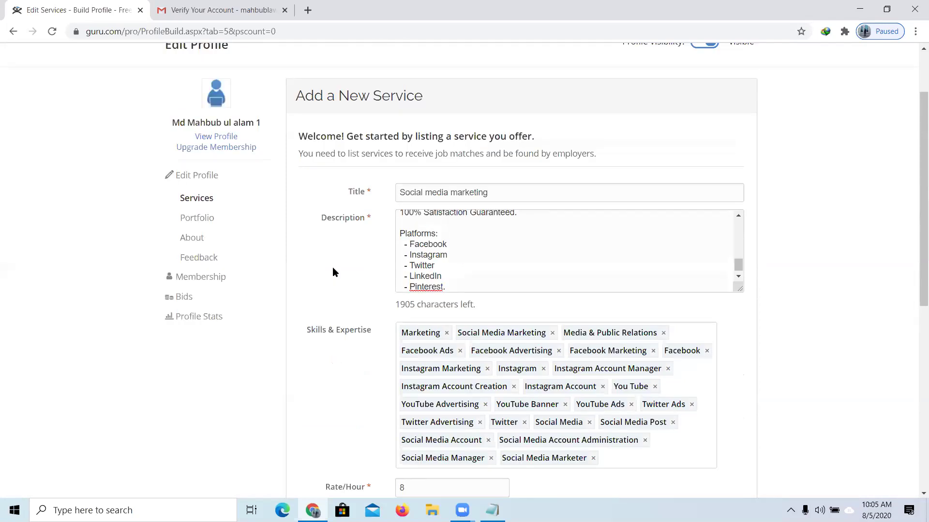
scroll(333, 270, down, 1)
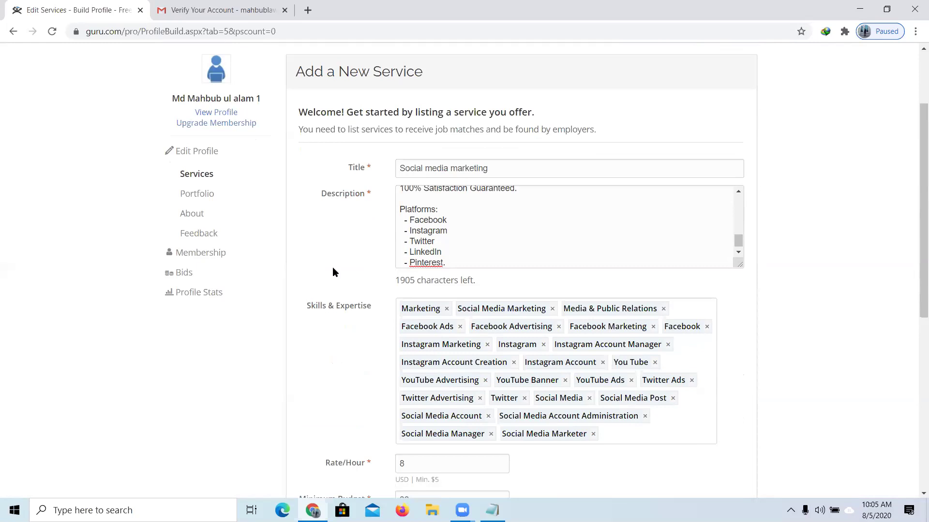
click(482, 168)
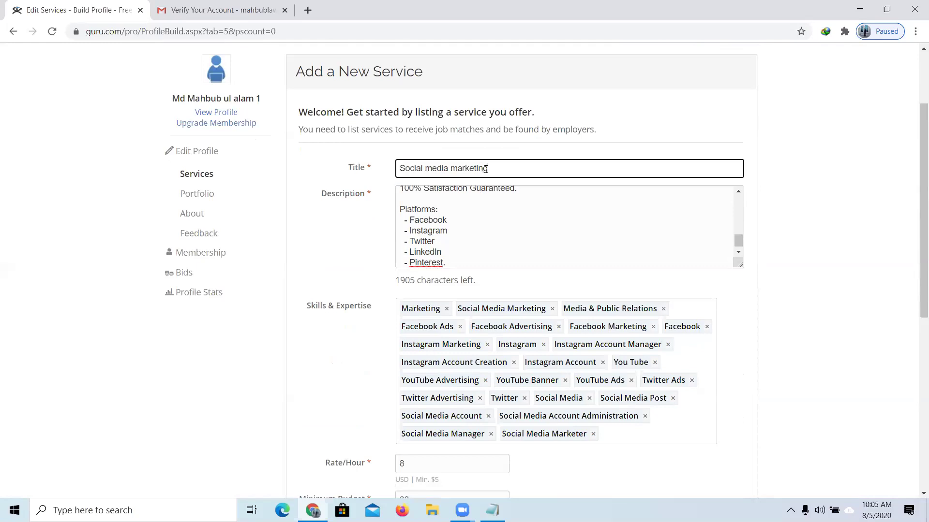
click(351, 251)
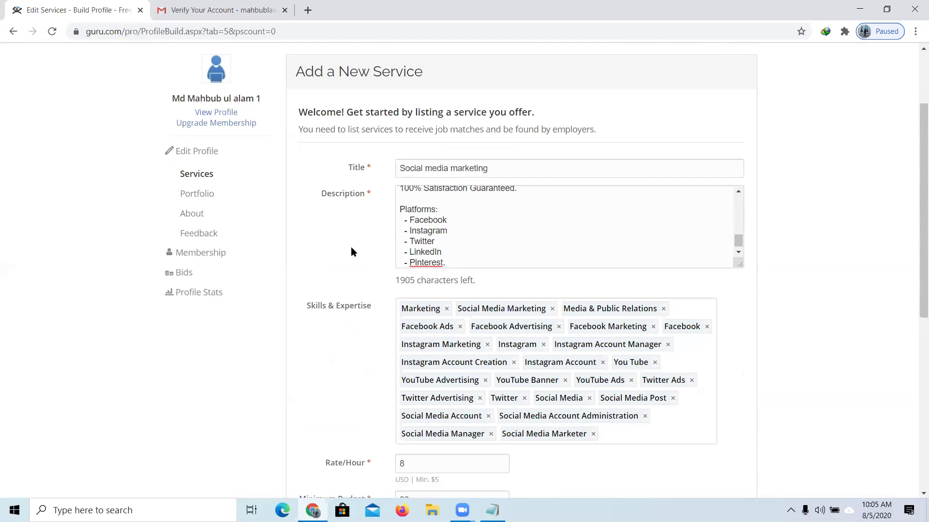
scroll(351, 252, down, 6)
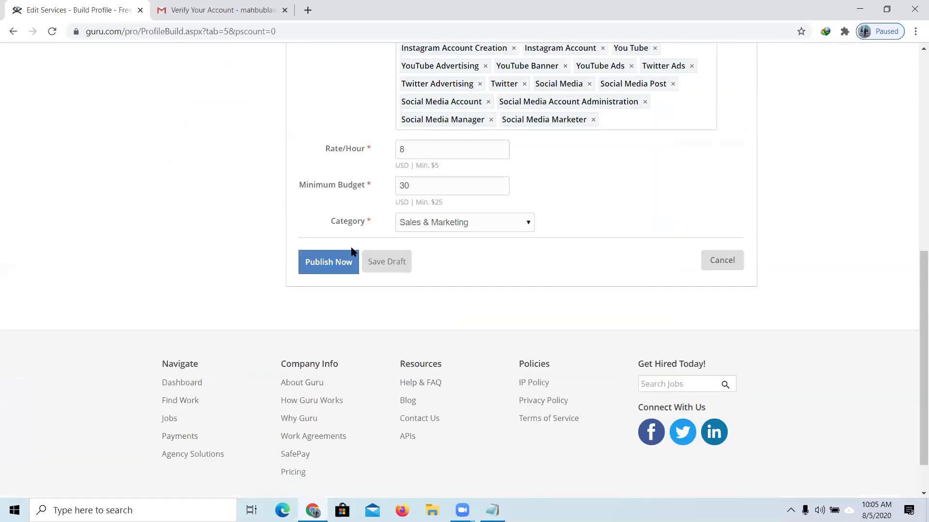
Publish the 'Social media marketing' service, listed at $8/hr with a $30 minimum
click(343, 261)
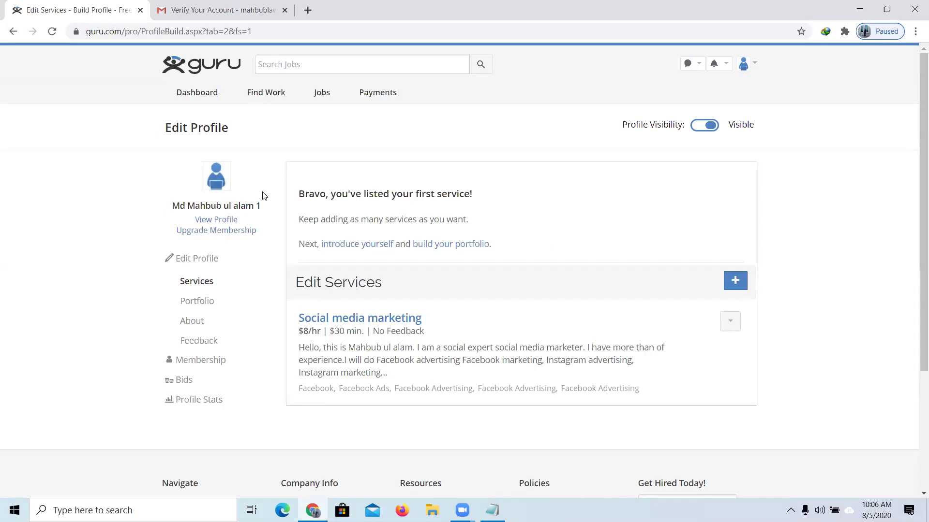
In a new tab, search Google for 'fb' and open the 'Facebook - Log In or Sign Up' result
click(314, 10)
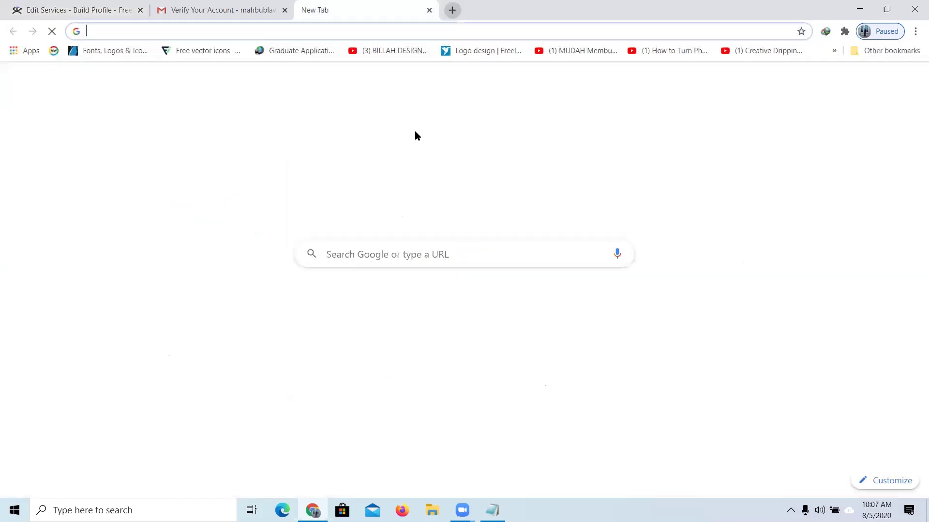
click(382, 264)
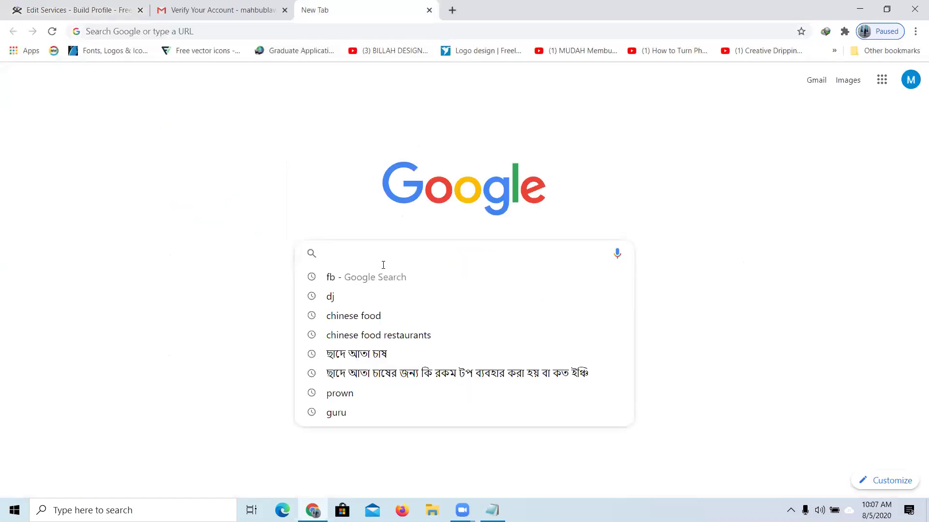
click(368, 286)
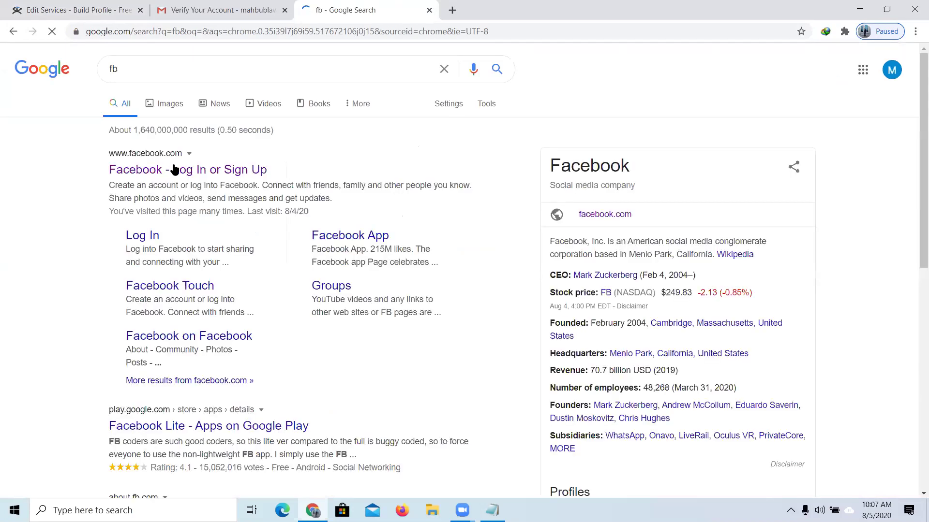
click(172, 169)
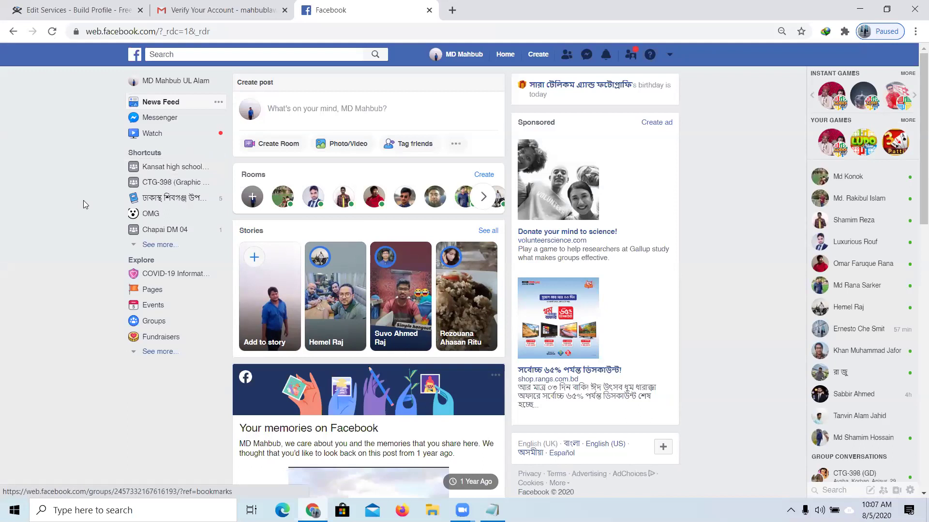
From Facebook's top-bar account menu, choose Manage Page to list your pages
scroll(84, 200, down, 1)
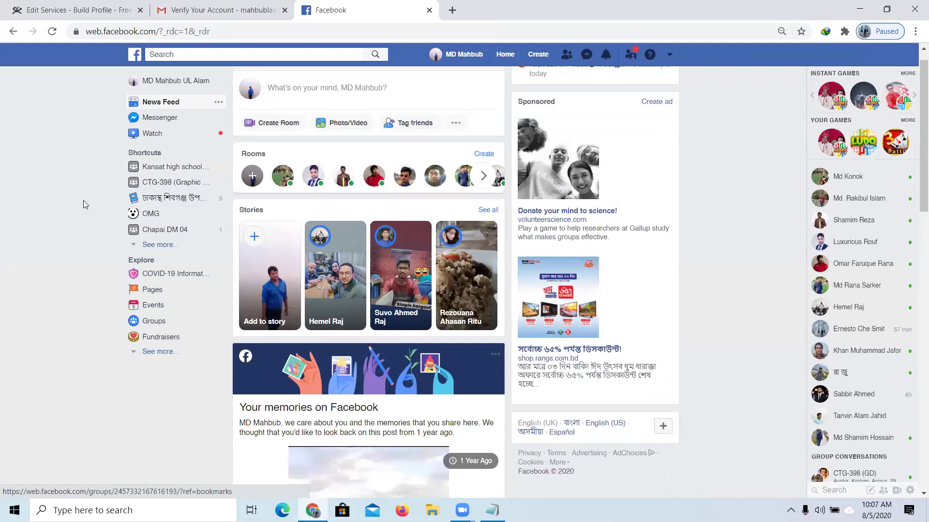
scroll(84, 201, up, 1)
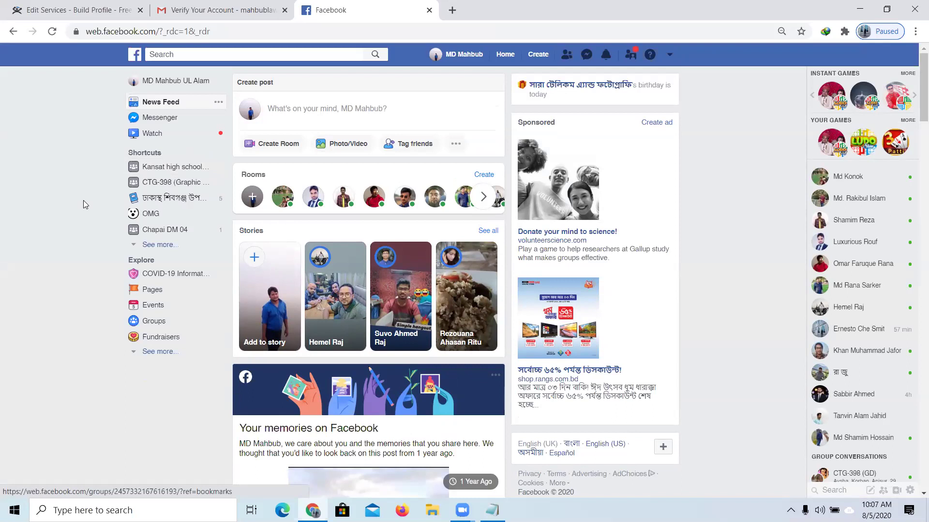
click(649, 57)
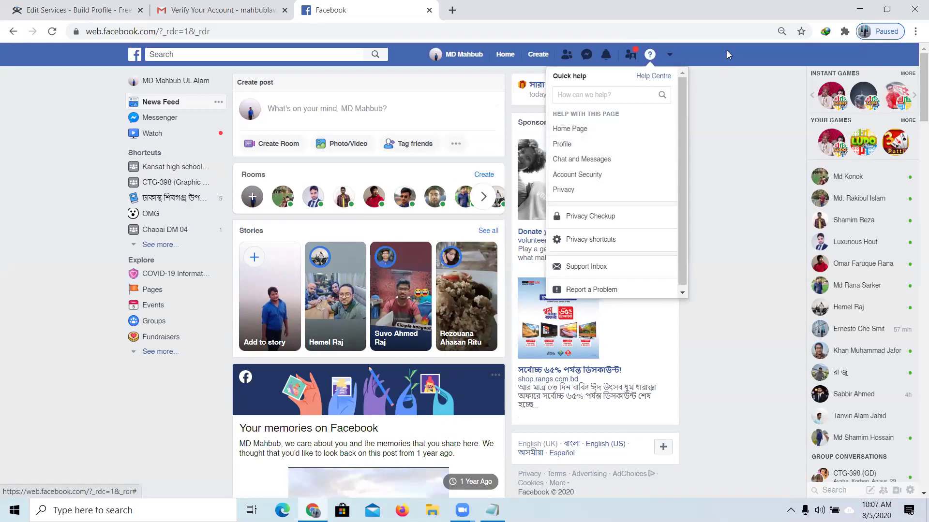
click(669, 55)
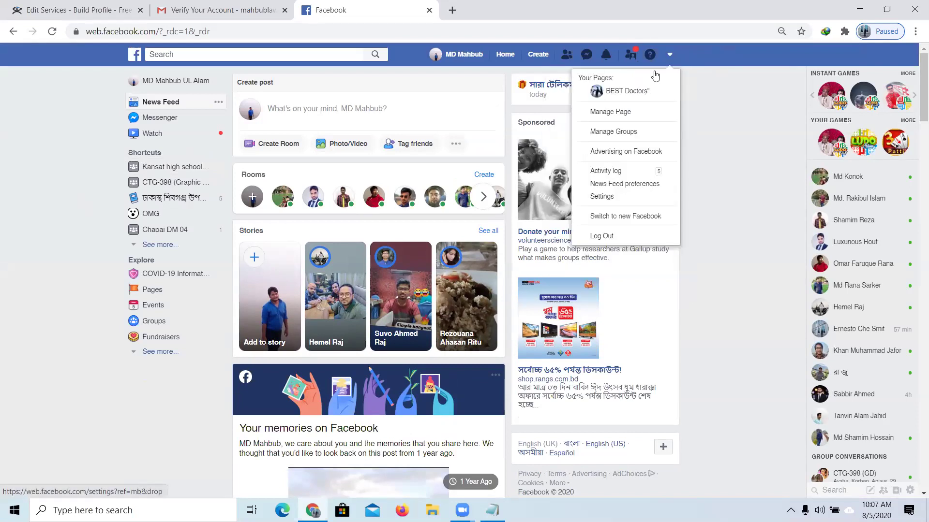
click(629, 119)
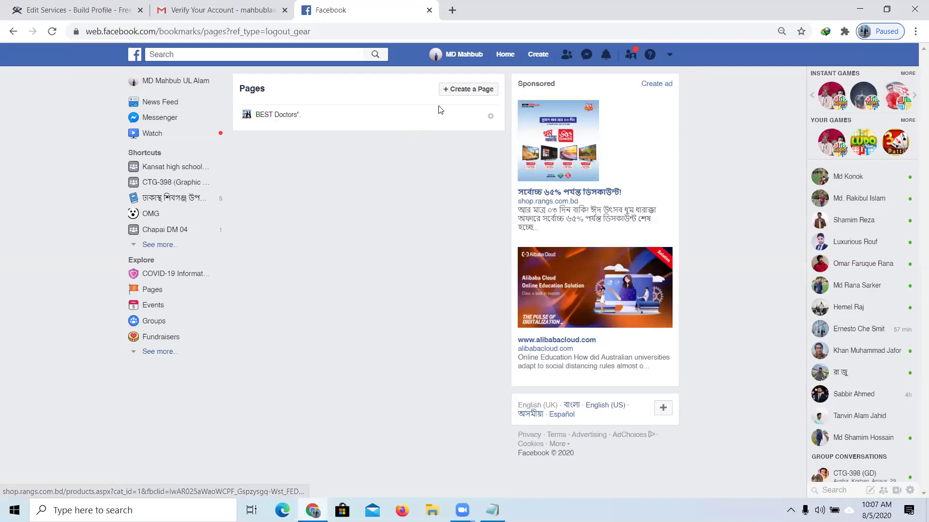
Start a Business or brand page and type the page name 'FM Fasion'
click(457, 90)
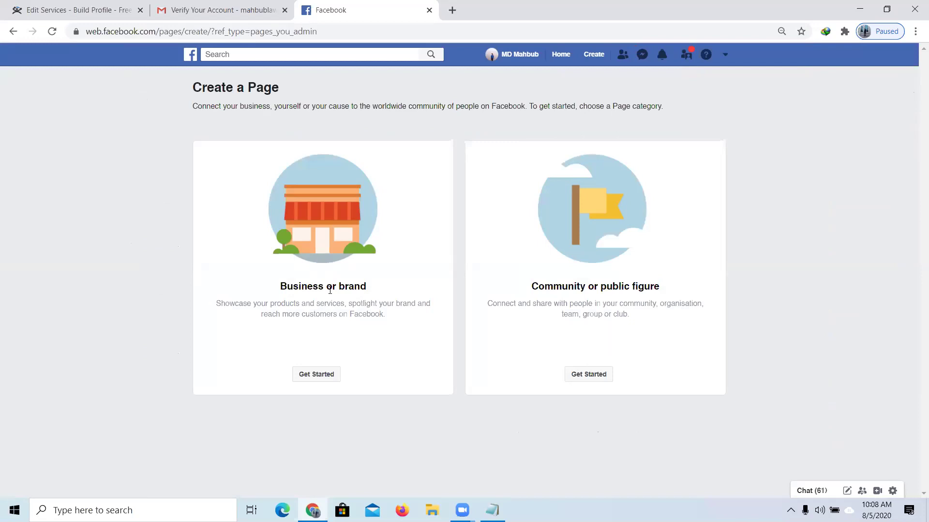
click(315, 376)
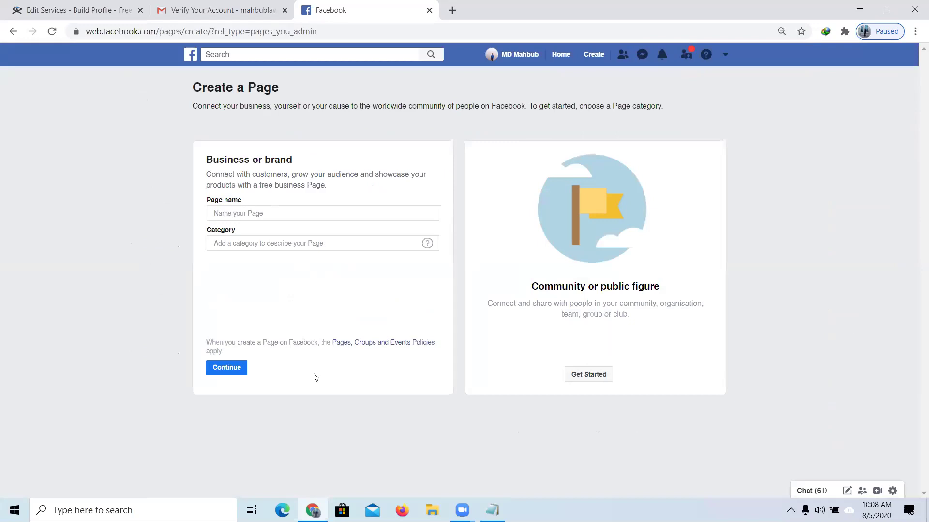
click(303, 213)
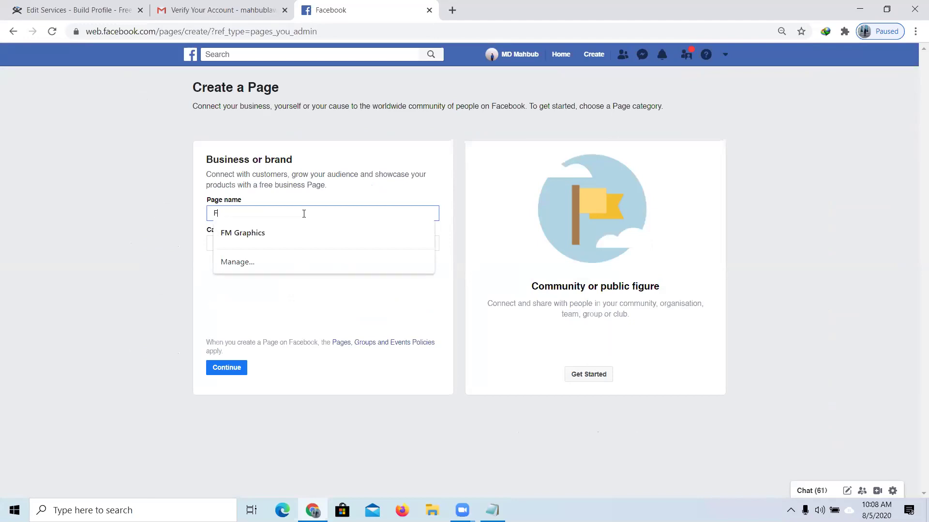
text(FM FA)
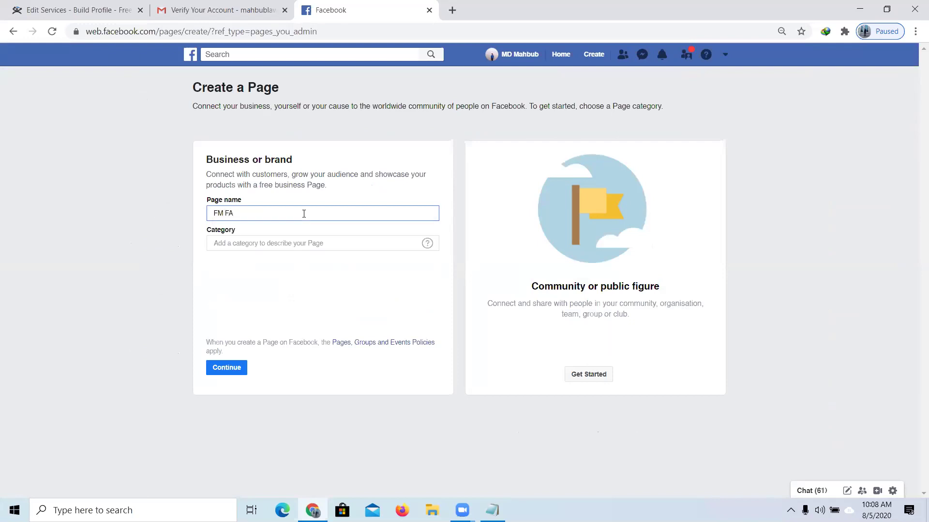
text(s)
key(BackSpace)
text(s)
key(BackSpace)
text(asion)
Correct the page name to 'FM Fashion' using the spell-check suggestion
right_click(235, 213)
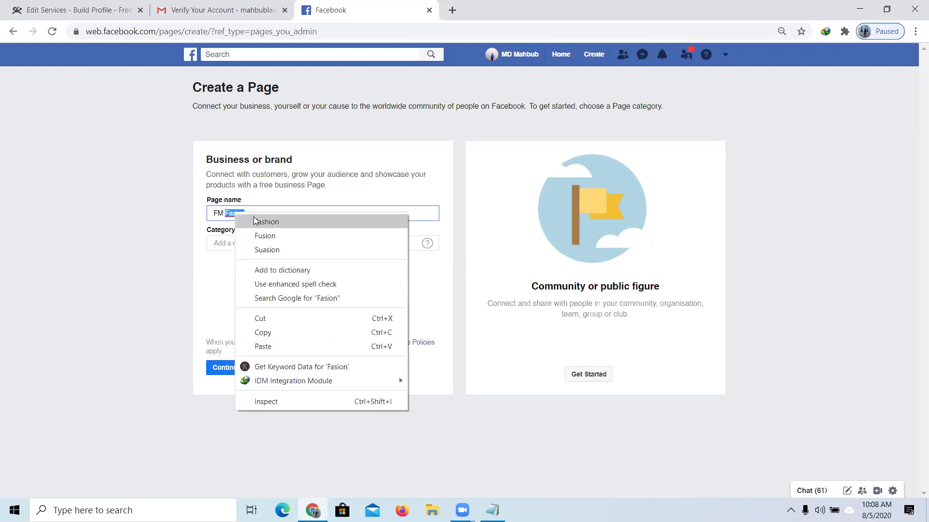
click(241, 213)
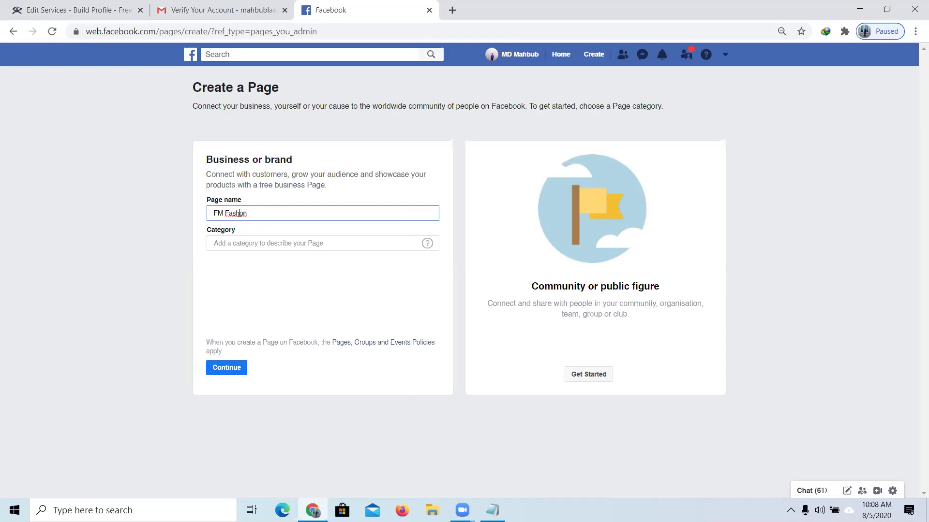
right_click(239, 213)
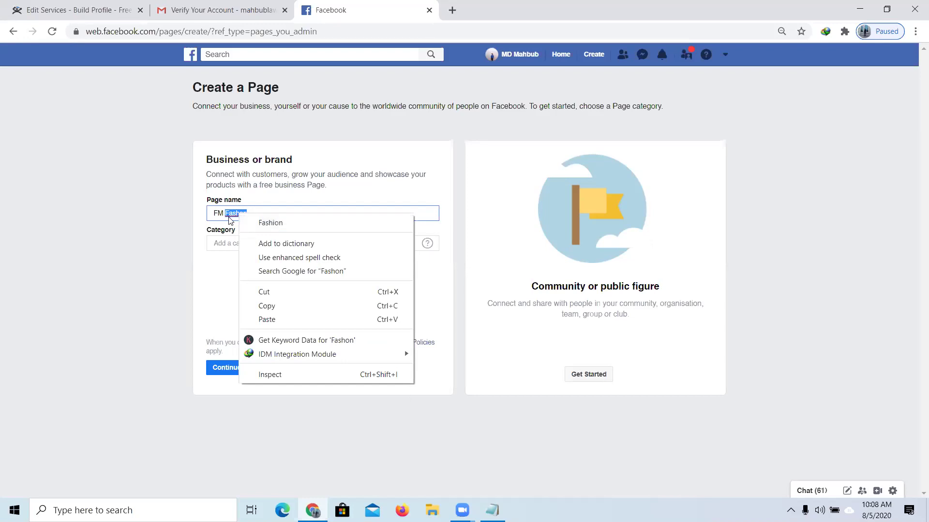
click(240, 213)
click(240, 214)
triple_click(240, 213)
click(240, 213)
key(BackSpace)
key(BackSpace)
key(BackSpace)
key(BackSpace)
key(BackSpace)
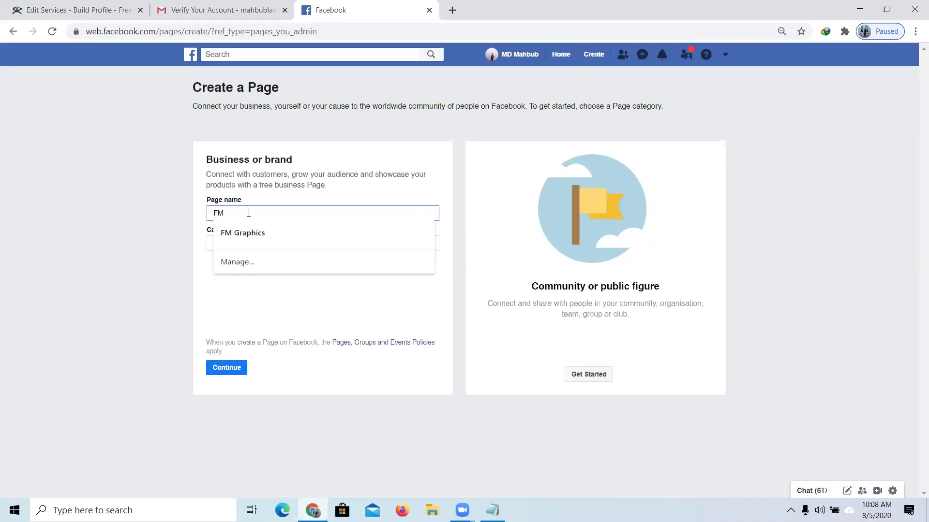
text(F)
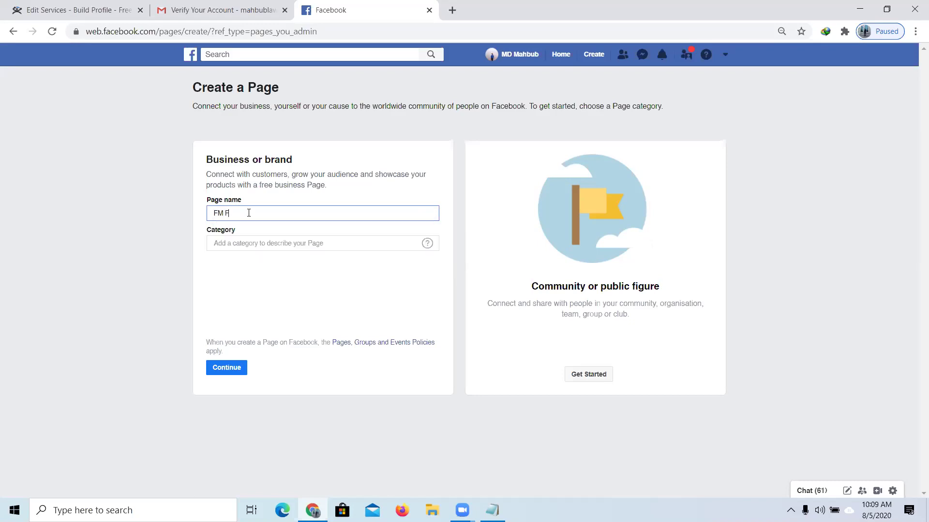
text(ash)
right_click(235, 215)
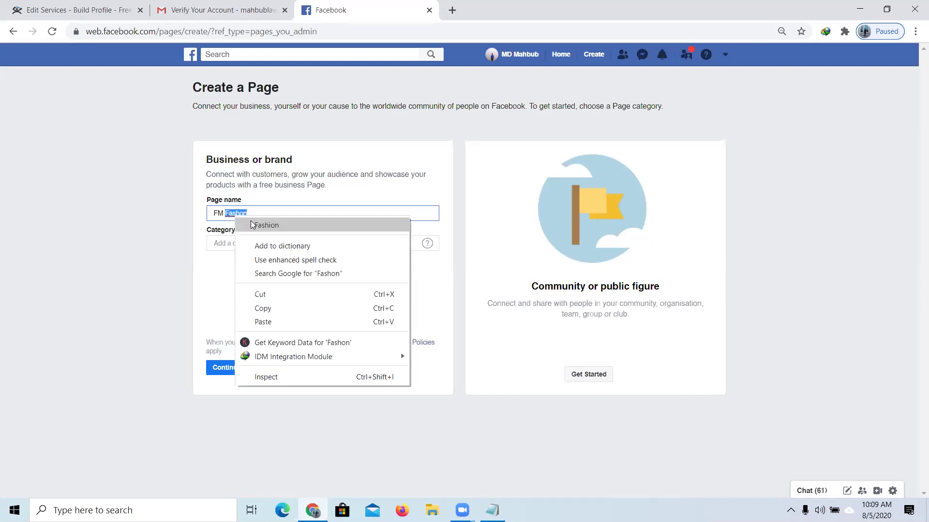
click(261, 225)
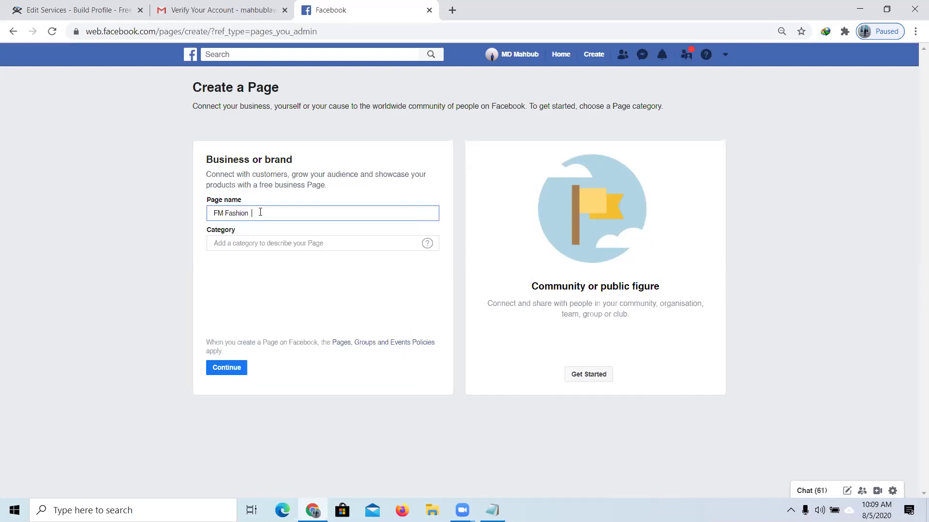
click(194, 231)
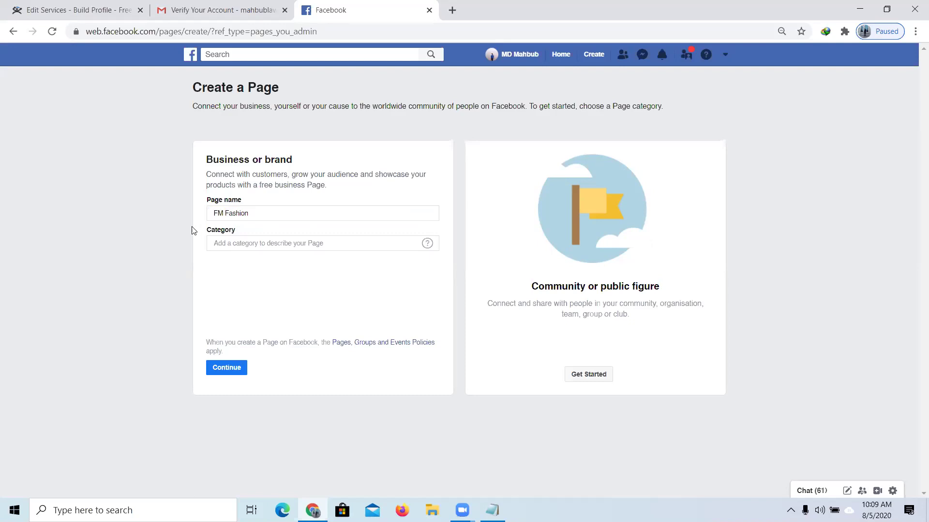
Type 'Fash' in the Category field and pick Women's clothes shop
click(228, 239)
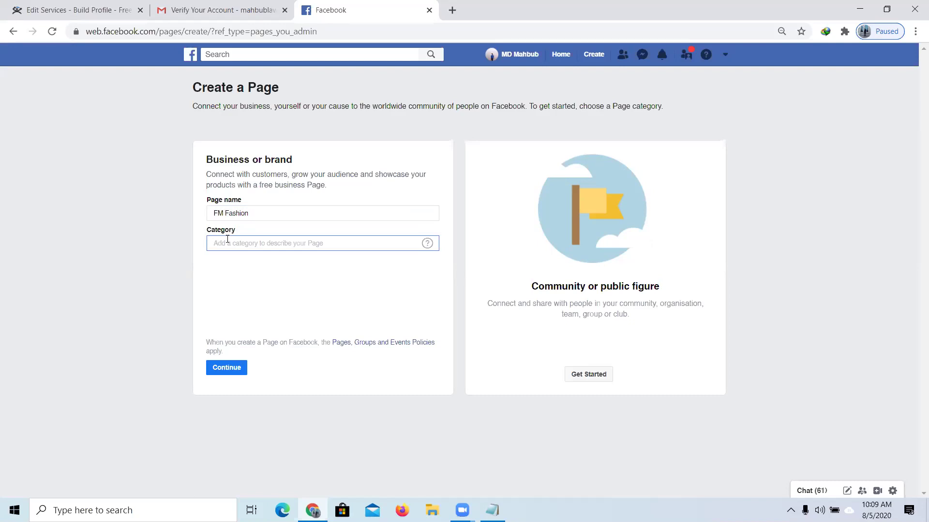
text(Fash)
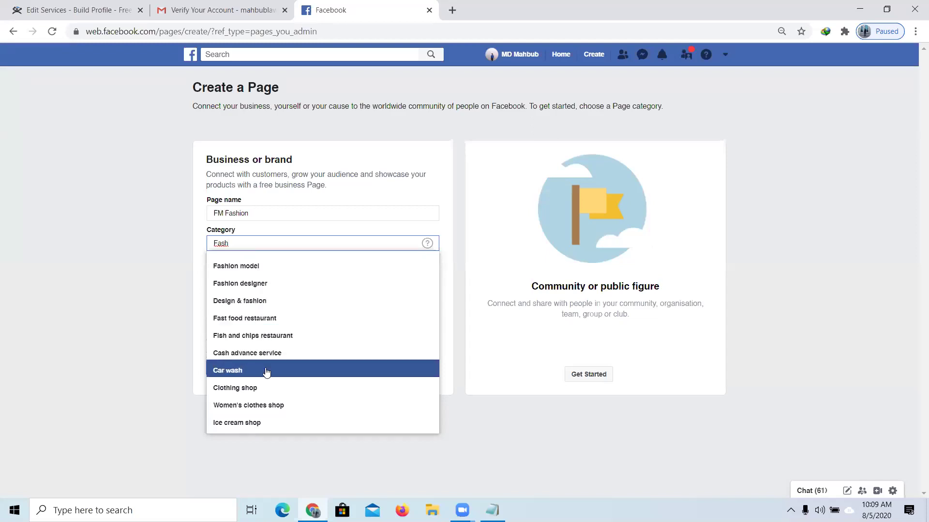
click(269, 402)
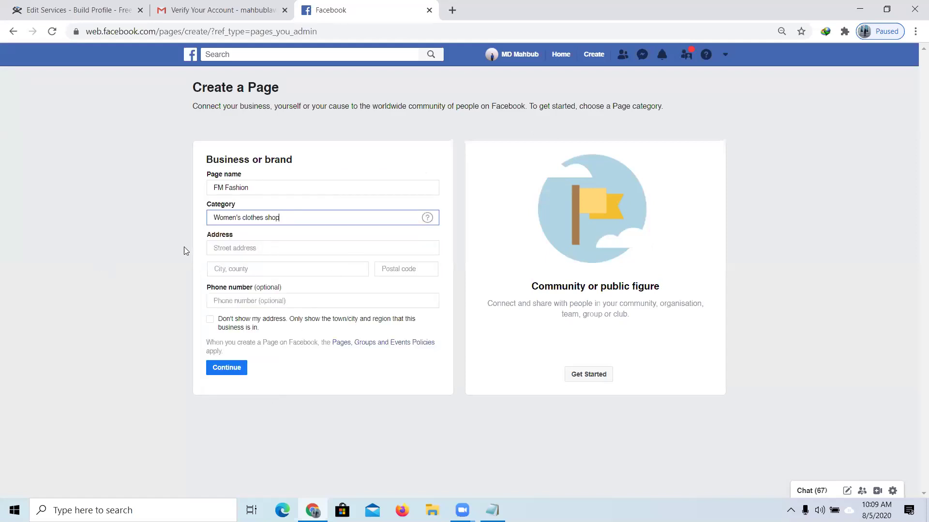
Fill in the saved street address and postcode, then enter the business phone number
click(223, 248)
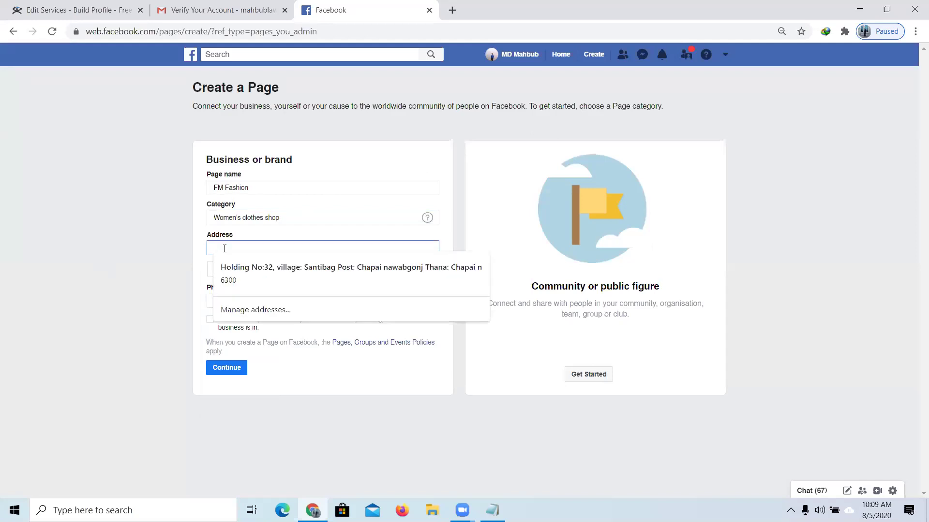
click(234, 268)
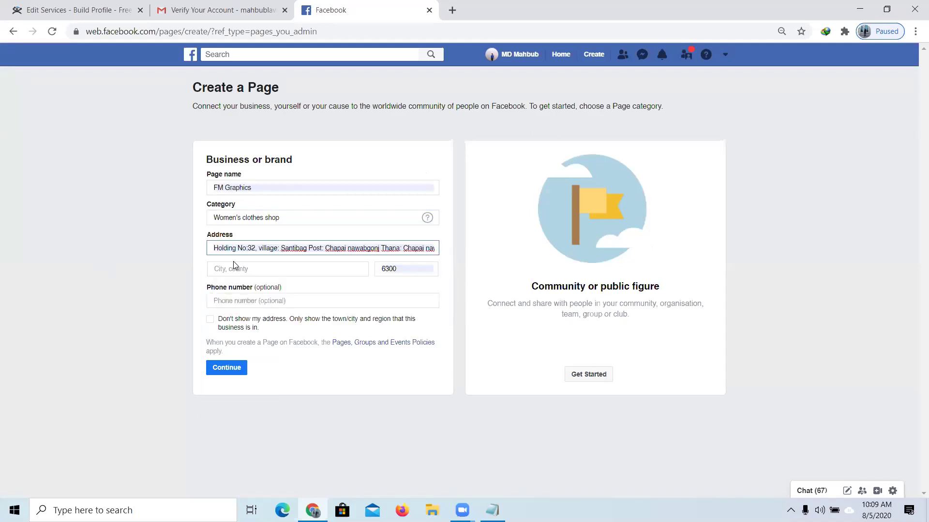
click(234, 269)
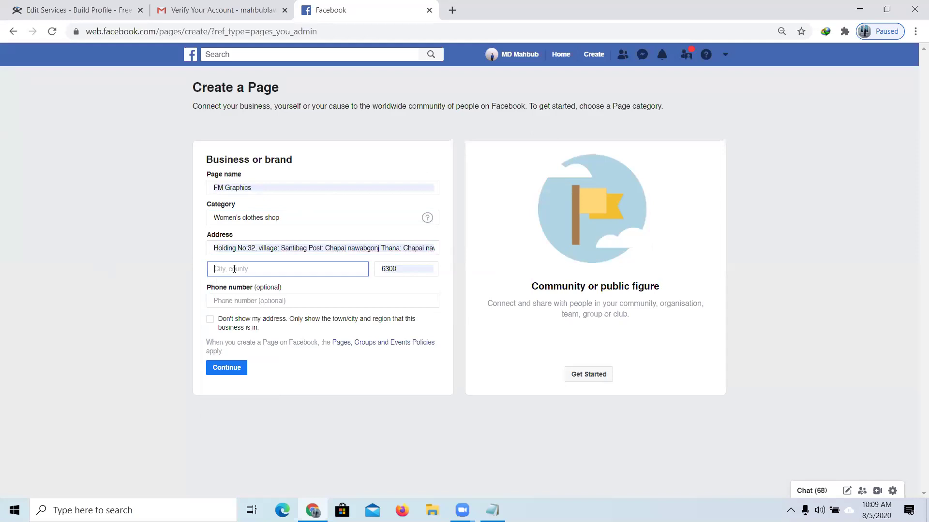
click(172, 281)
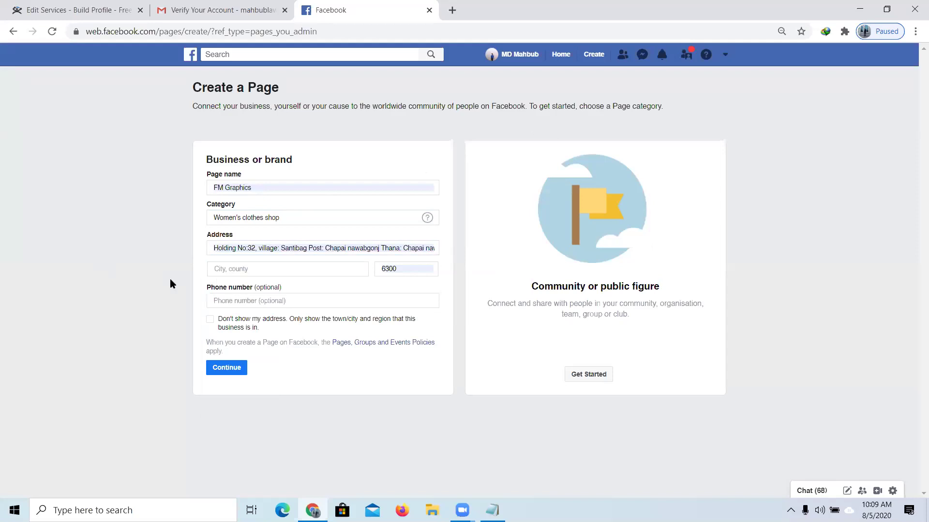
click(218, 298)
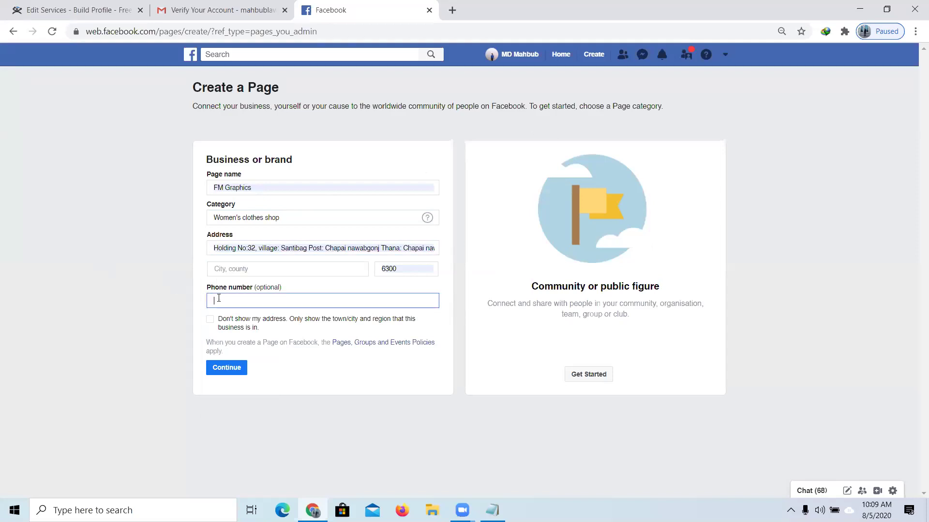
click(219, 301)
key(BackSpace)
text(1)
Tick 'Don't show my address' and type the city name Chapainawabganj
click(211, 326)
click(232, 268)
text(C)
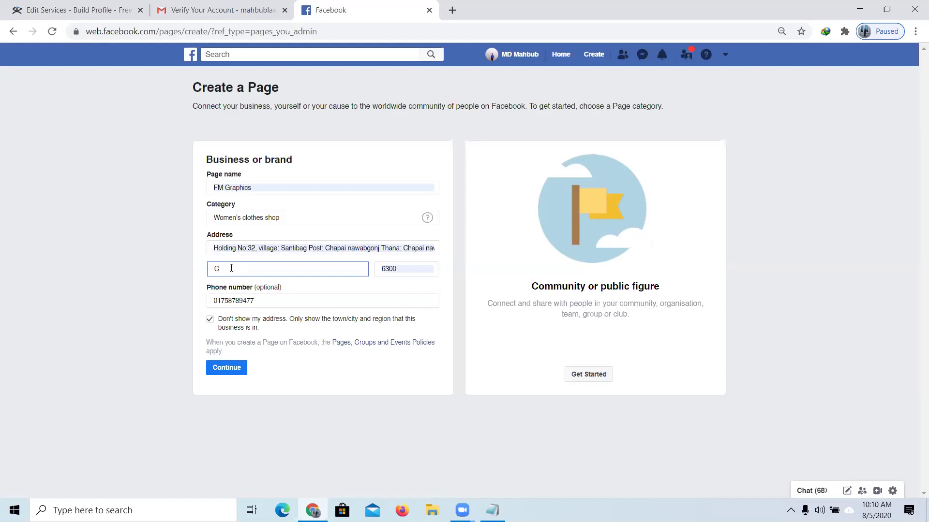
text(hapai)
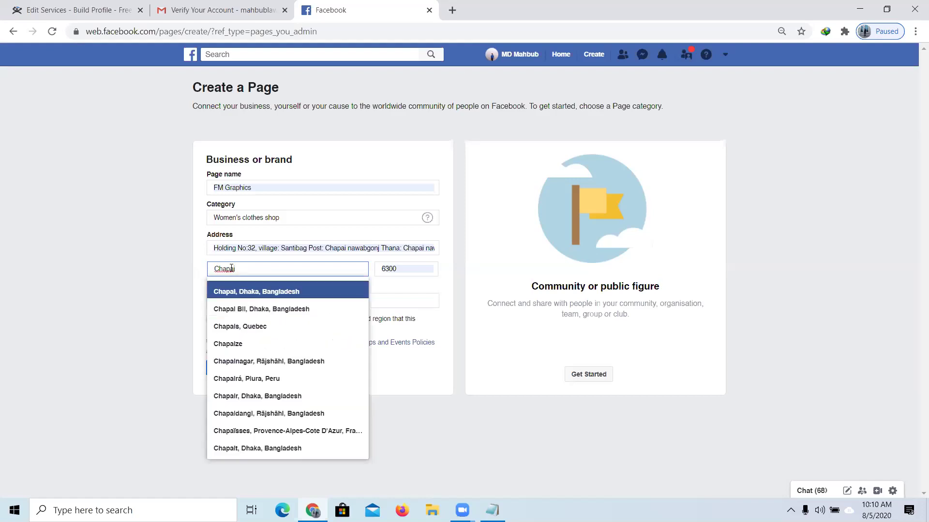
text( NAw)
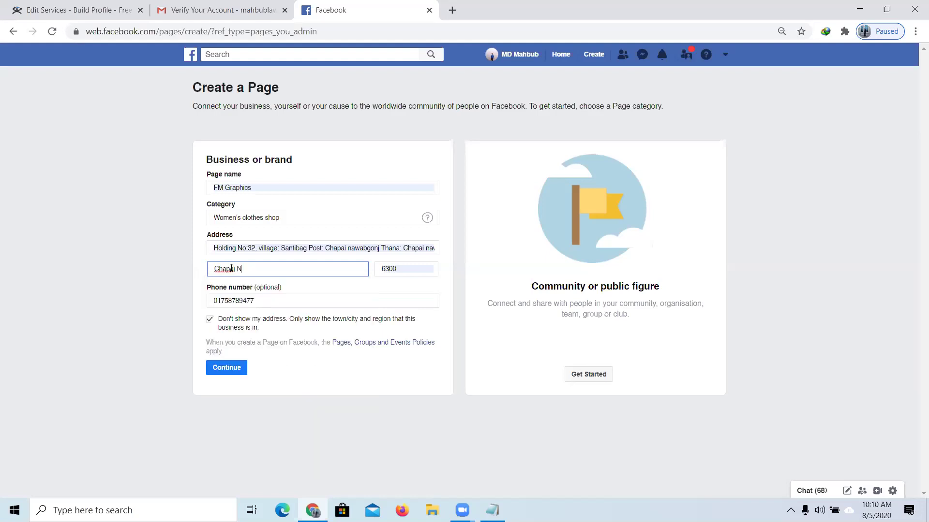
key(BackSpace)
key(BackSpace)
text(a)
key(BackSpace)
key(BackSpace)
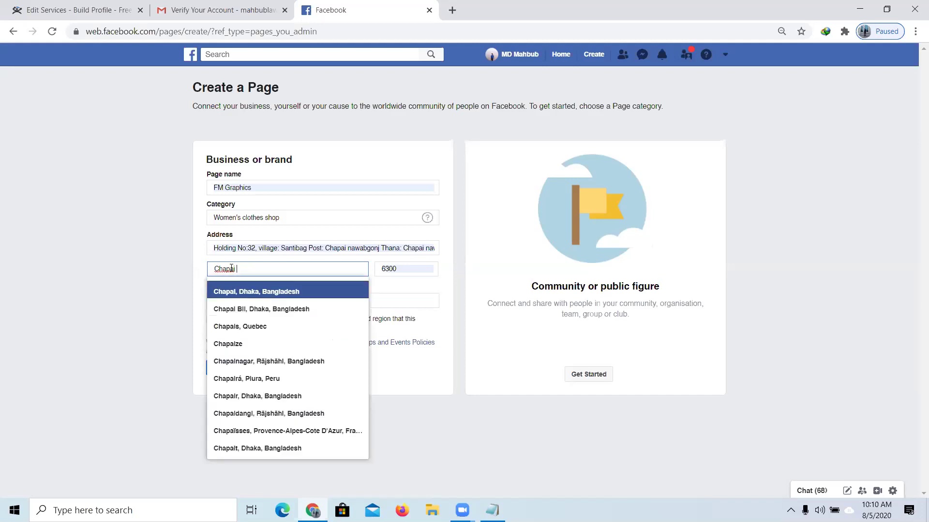
text(na)
text(e)
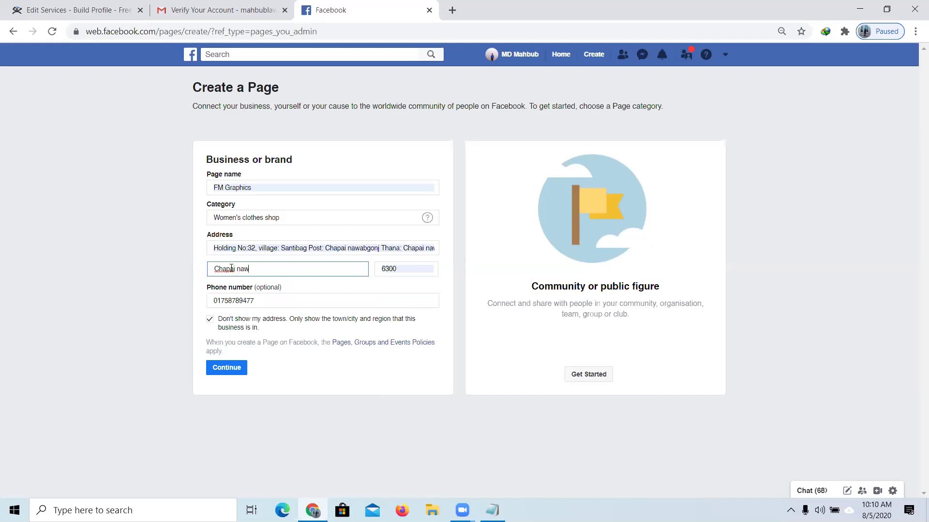
text(abgonj)
key(ctrl+a)
click(273, 271)
click(167, 299)
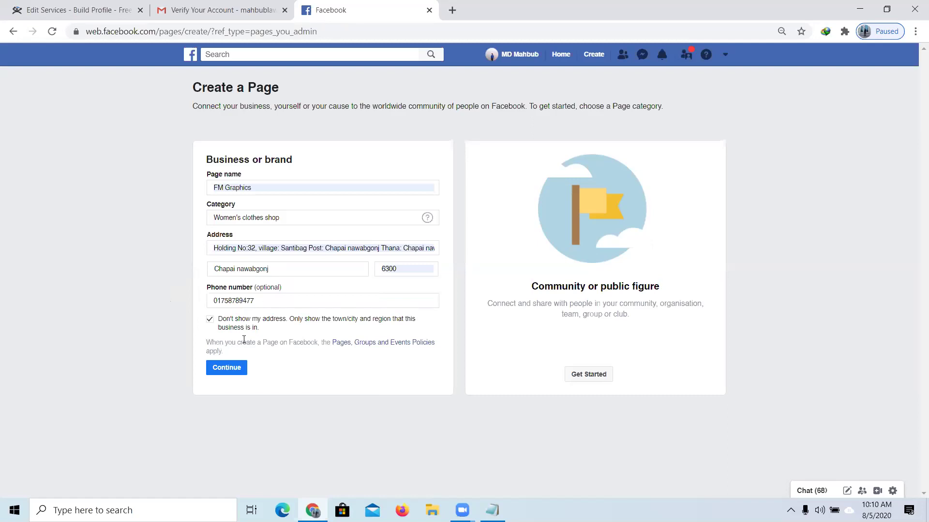
Fix the city spelling to 'Chapainawabganj' by removing the space and correcting a letter
triple_click(237, 268)
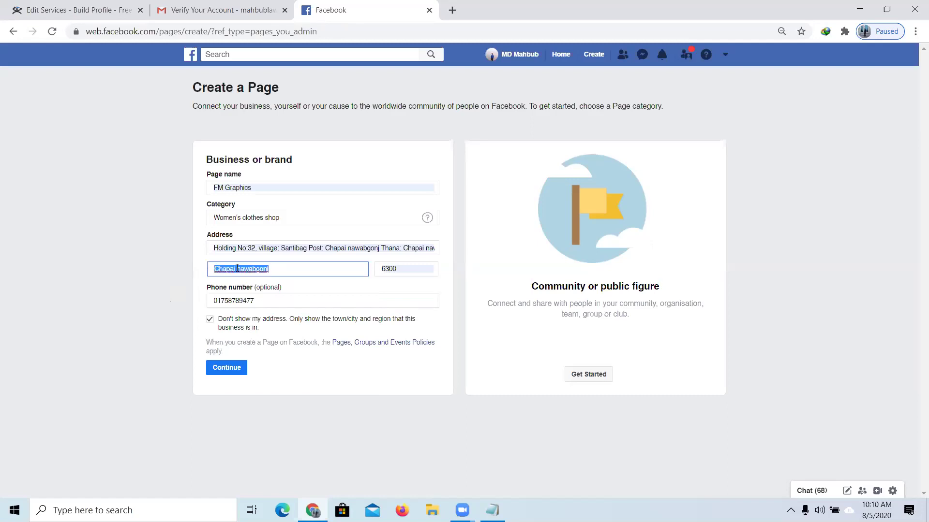
click(237, 268)
key(BackSpace)
click(179, 270)
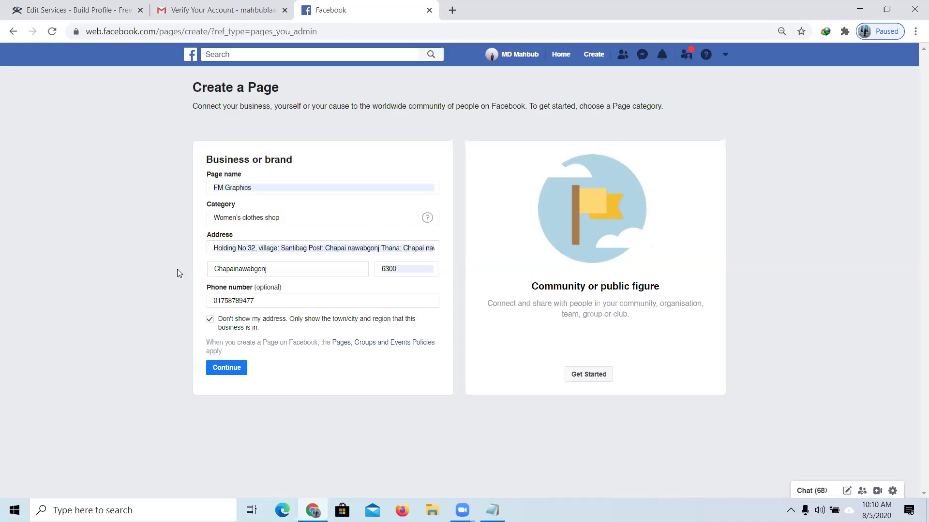
double_click(261, 269)
click(262, 269)
key(BackSpace)
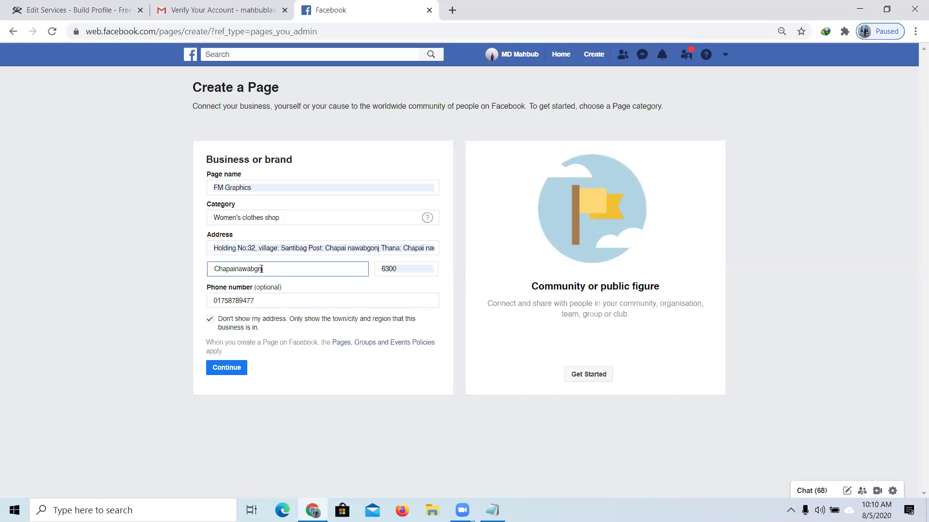
text(a)
click(160, 286)
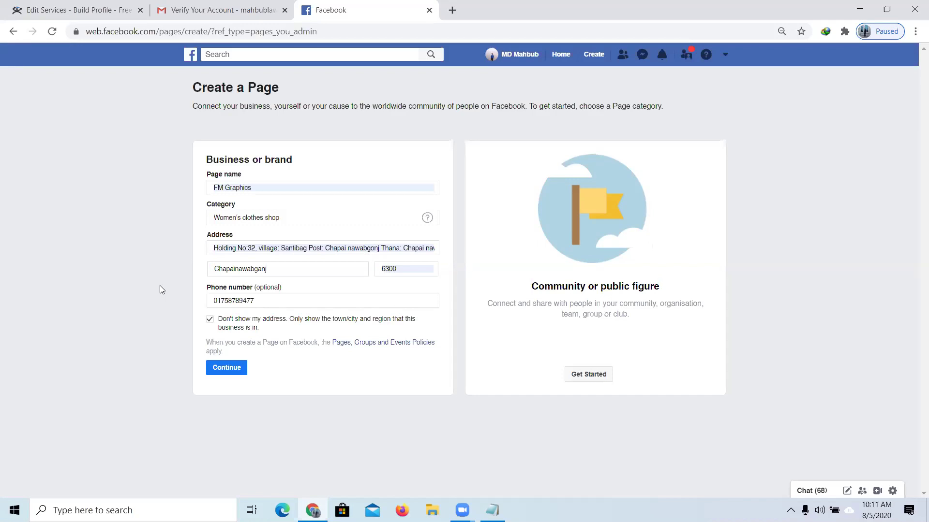
Try submitting the page details, then adjust the spelling of the rejected city
click(227, 370)
click(226, 368)
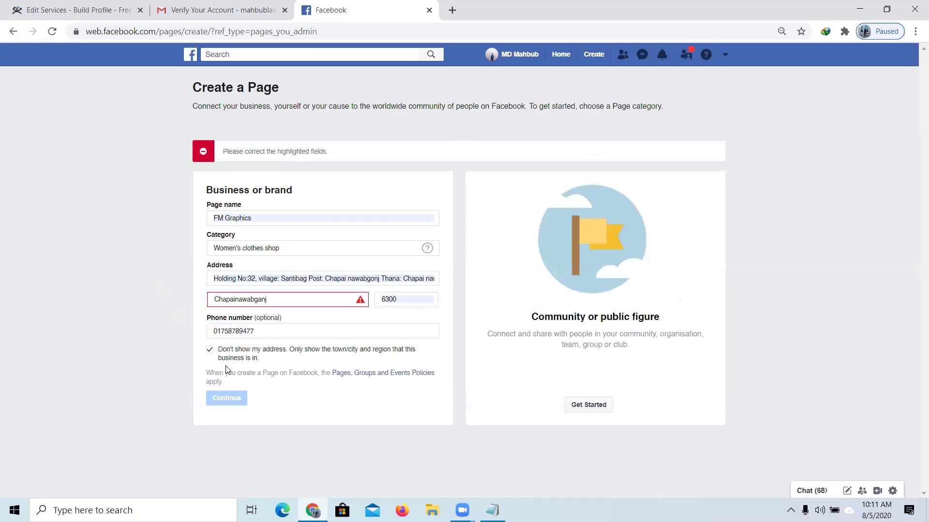
click(241, 300)
double_click(241, 300)
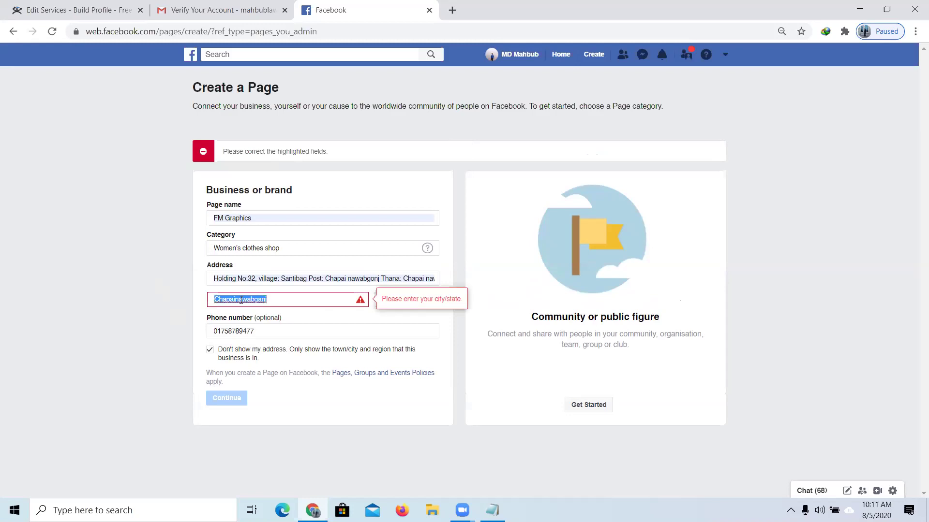
click(241, 300)
double_click(261, 301)
click(261, 301)
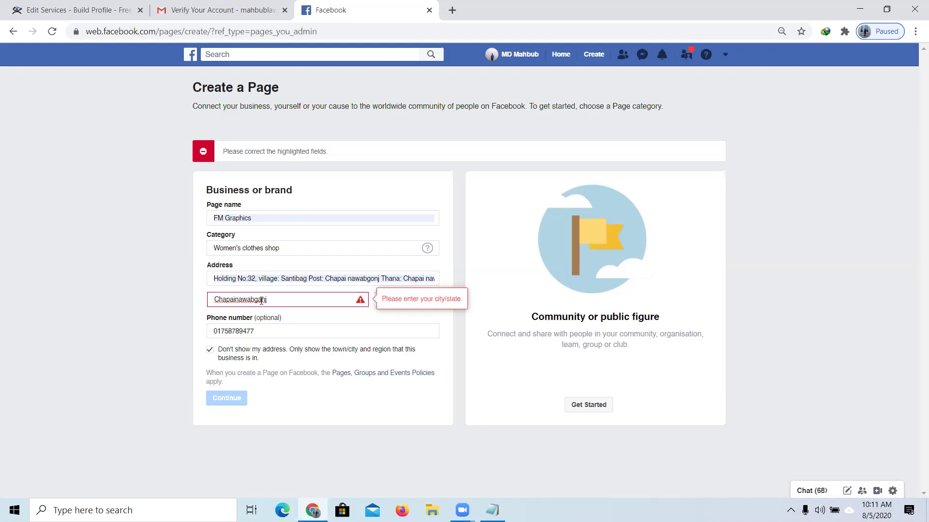
key(BackSpace)
text(o)
Clear the rejected city entry and enter 'Chapai' as the city instead
double_click(235, 300)
key(BackSpace)
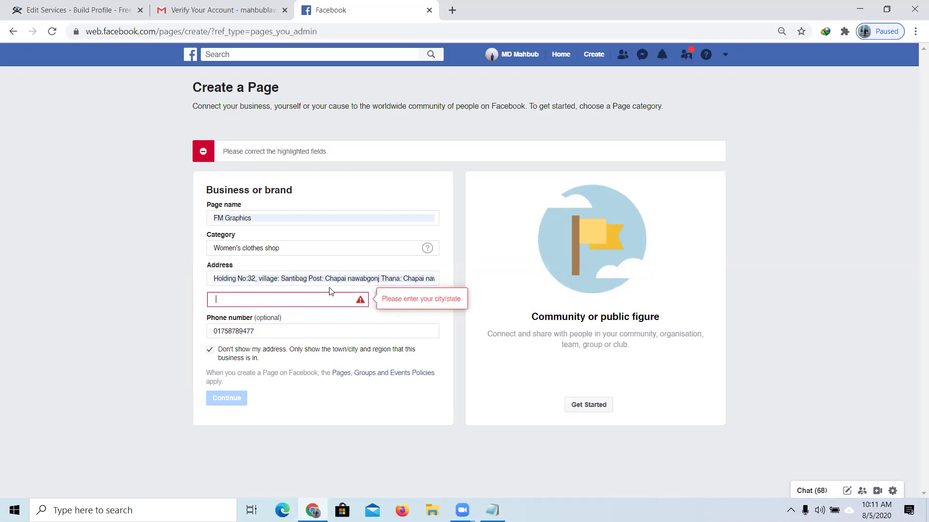
click(346, 279)
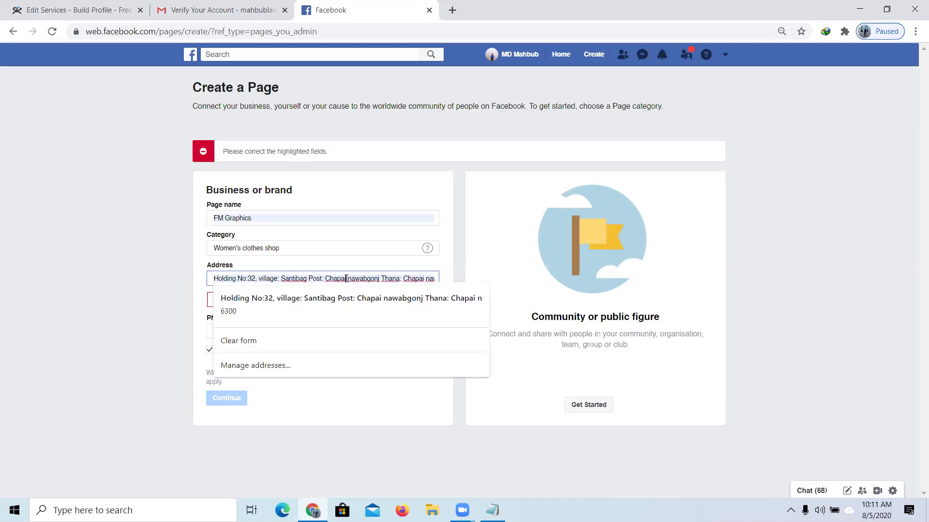
click(146, 297)
click(261, 299)
text(C)
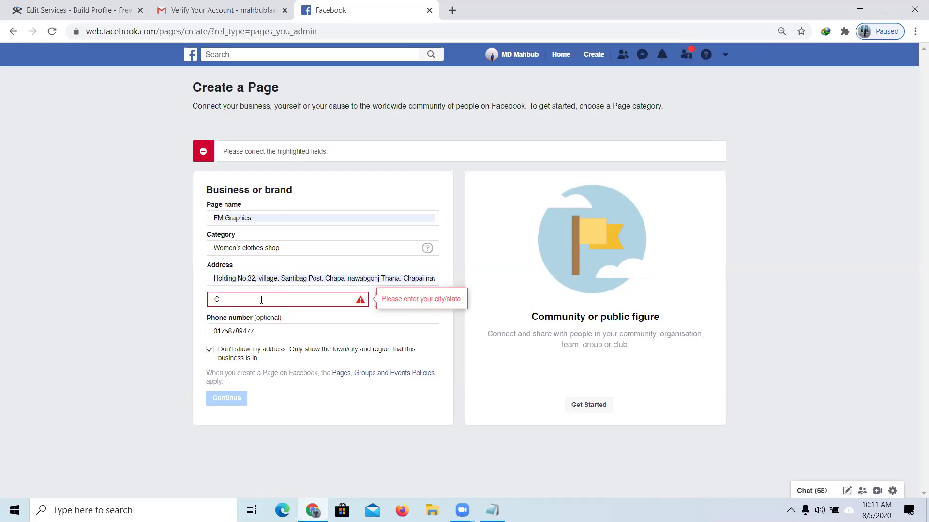
text(ha)
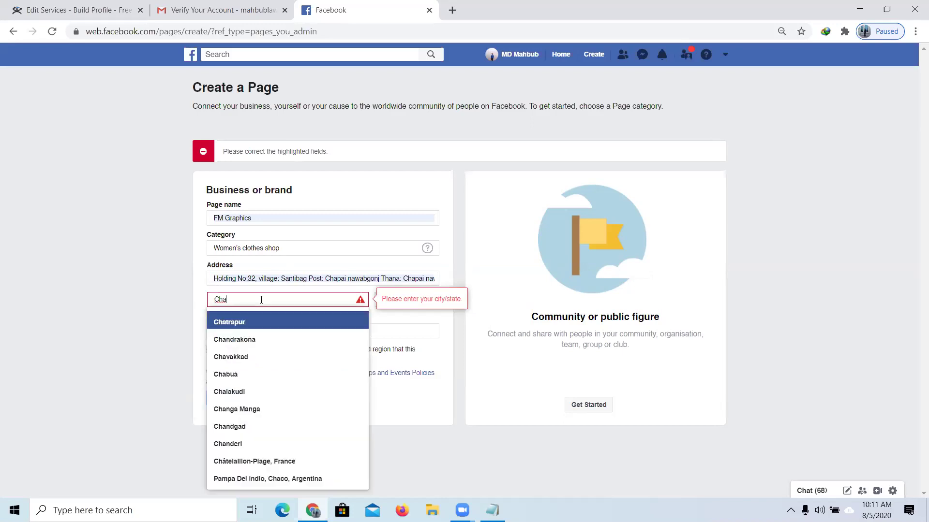
text(pai)
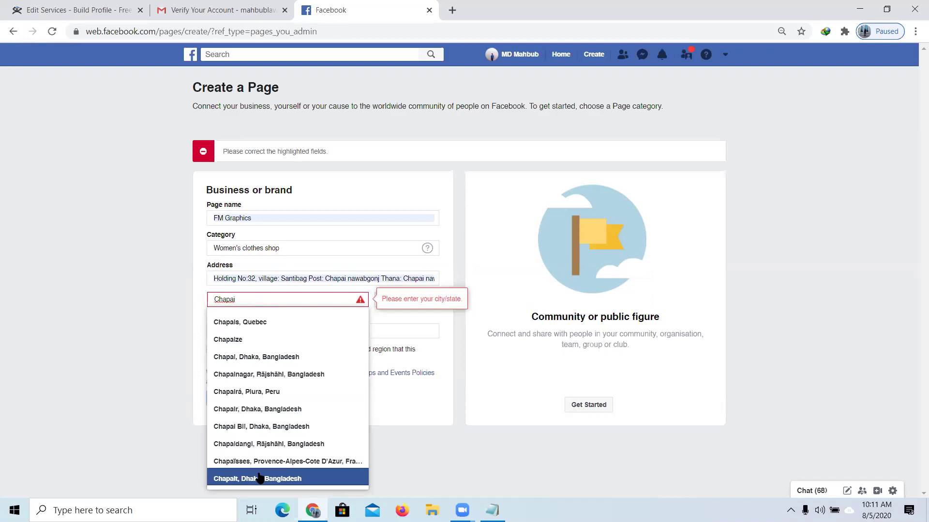
Try extending the city to 'Chapainaw', then clear the city field again
key(Down)
key(Down)
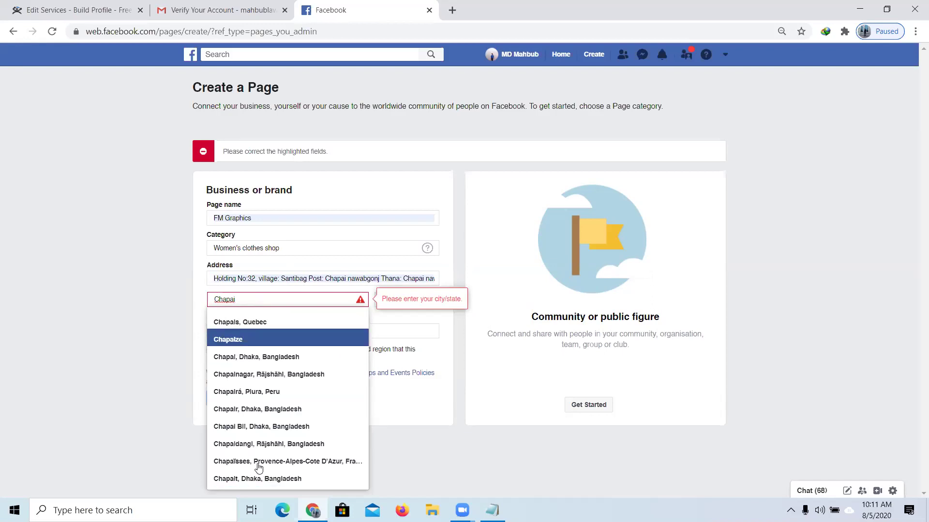
double_click(245, 302)
click(245, 302)
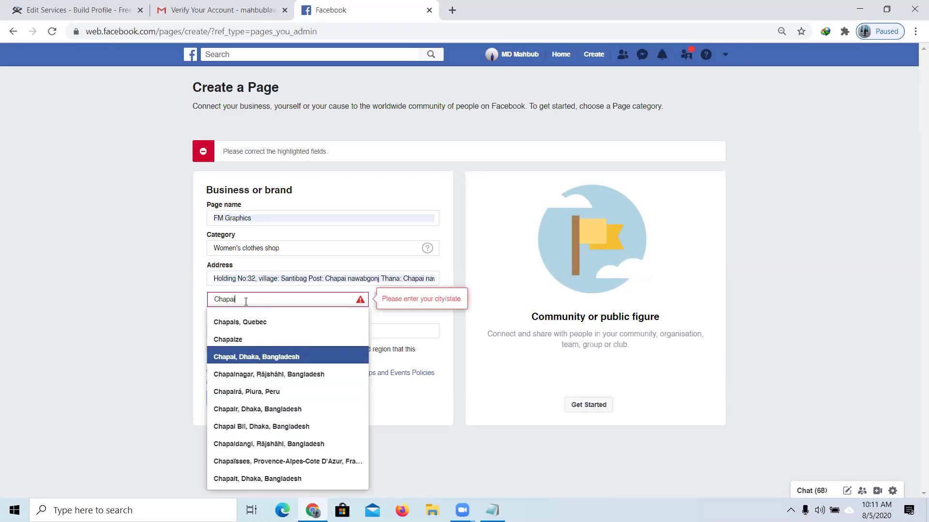
text(na)
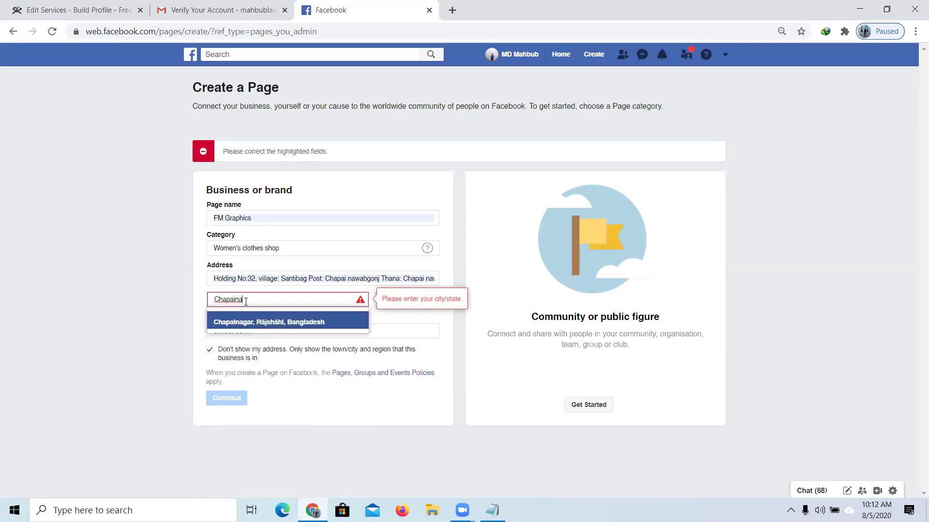
text(w)
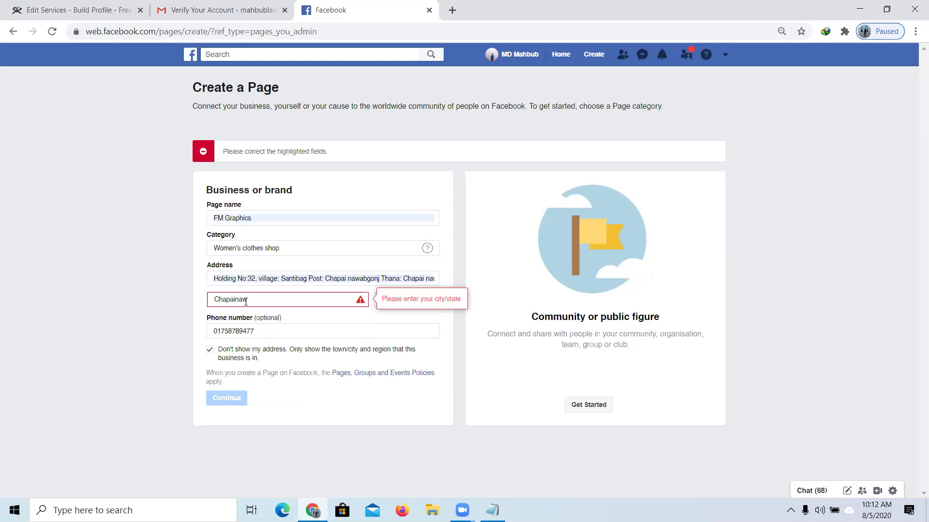
key(BackSpace)
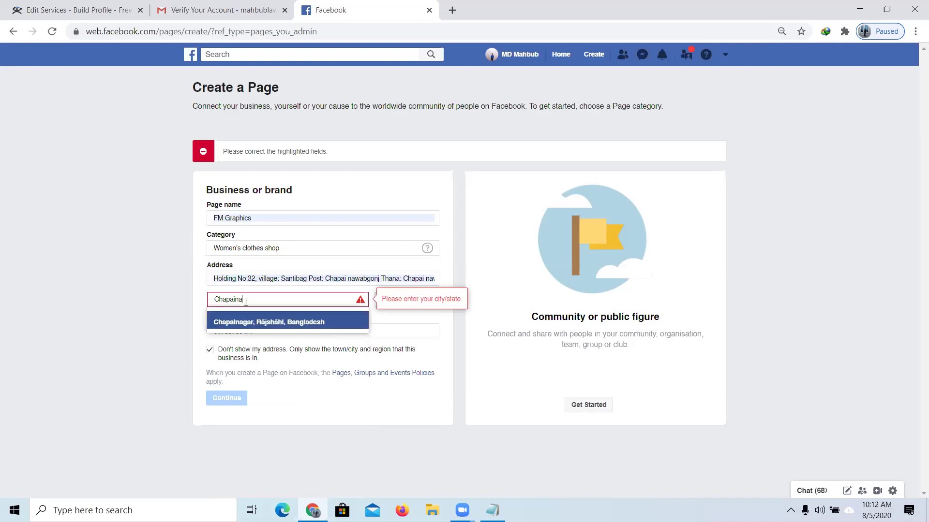
key(ctrl+a)
key(BackSpace)
Enter 'nawabg', choose 'Nawabganj, Rājshāhī, Bangladesh' as the city and submit the page details
text(nawab)
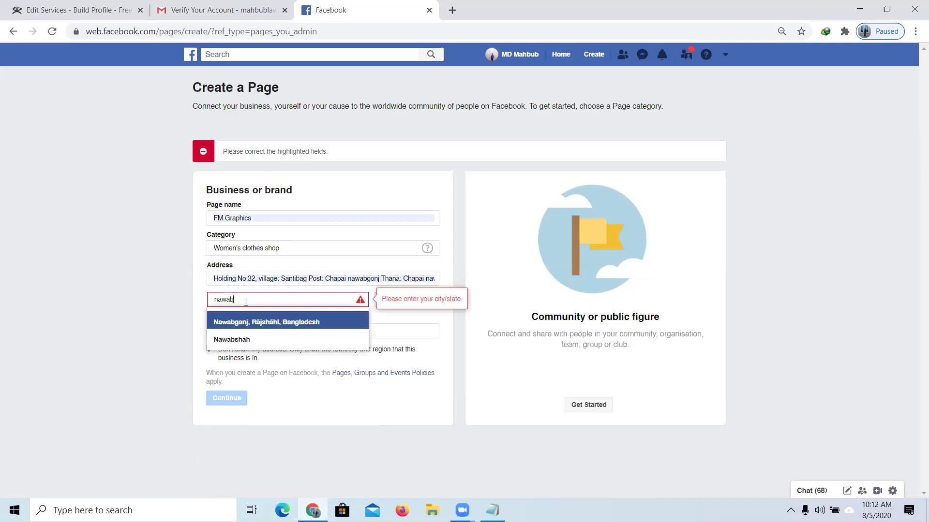
text(go)
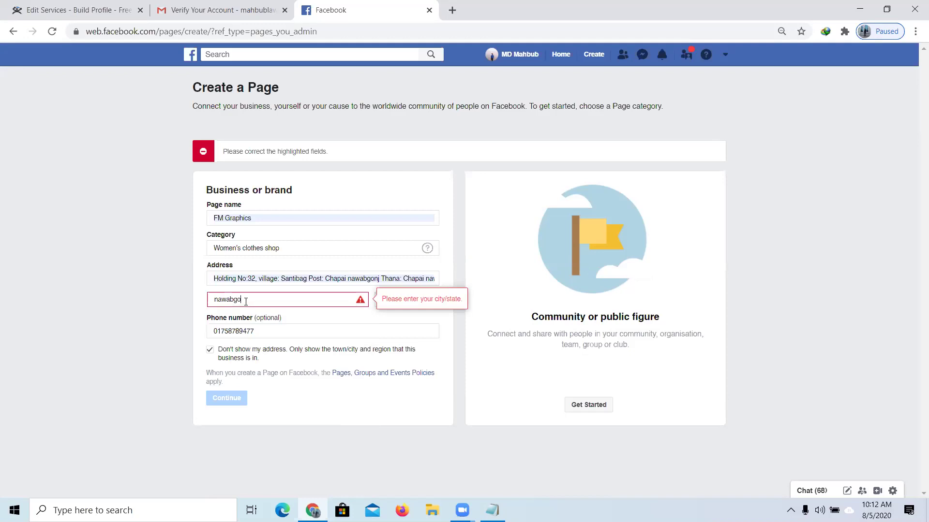
key(BackSpace)
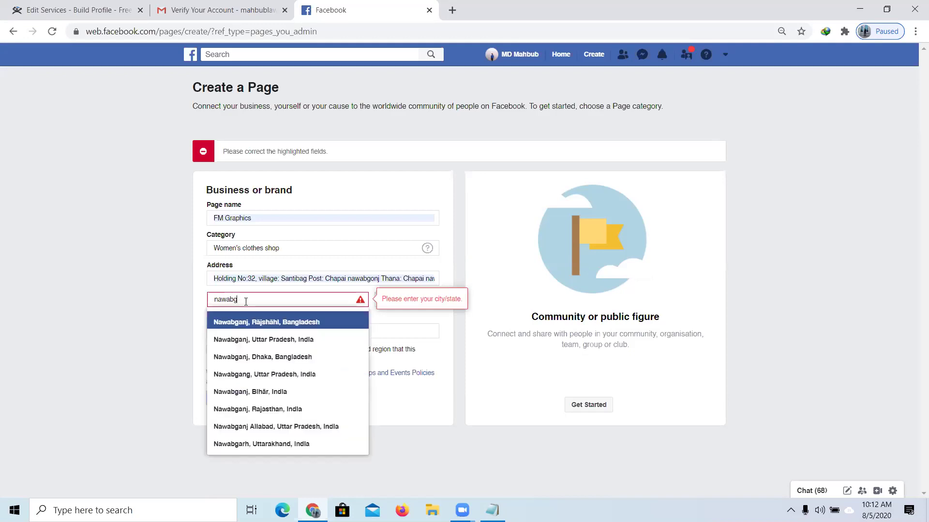
click(247, 323)
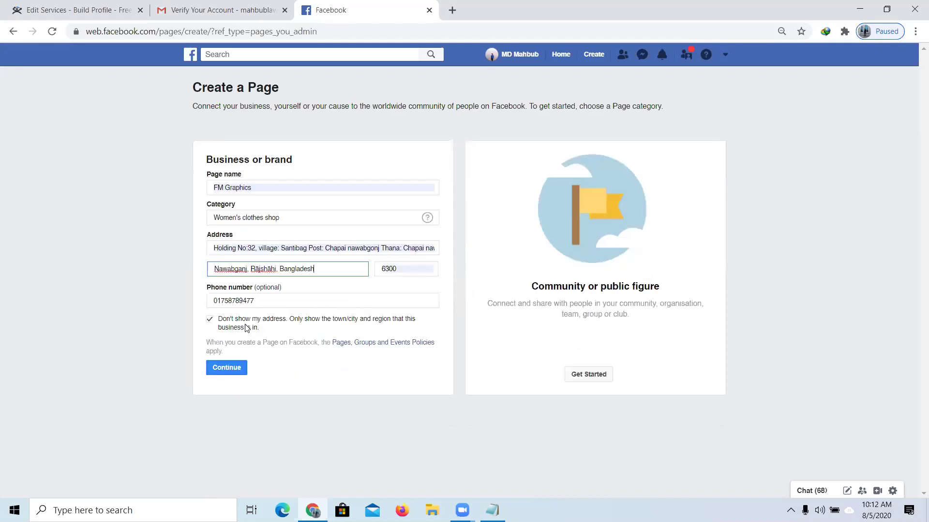
click(232, 369)
click(231, 369)
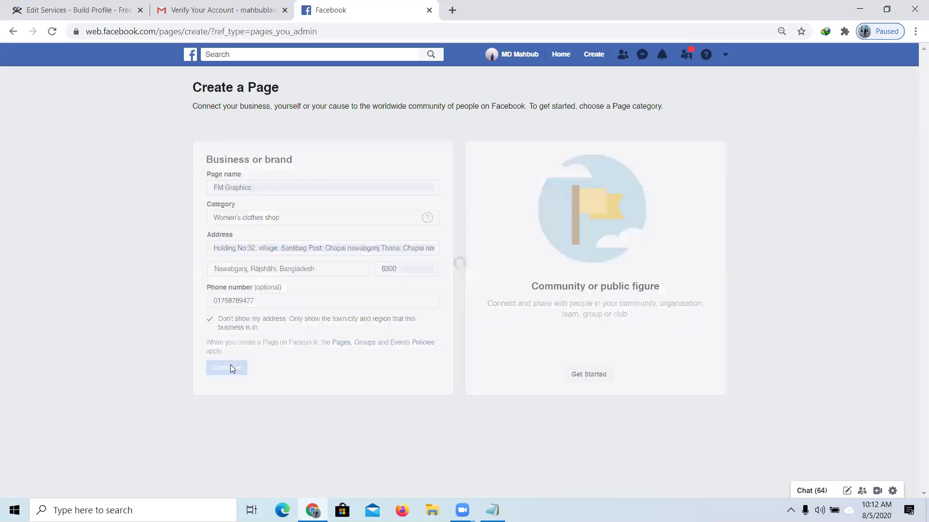
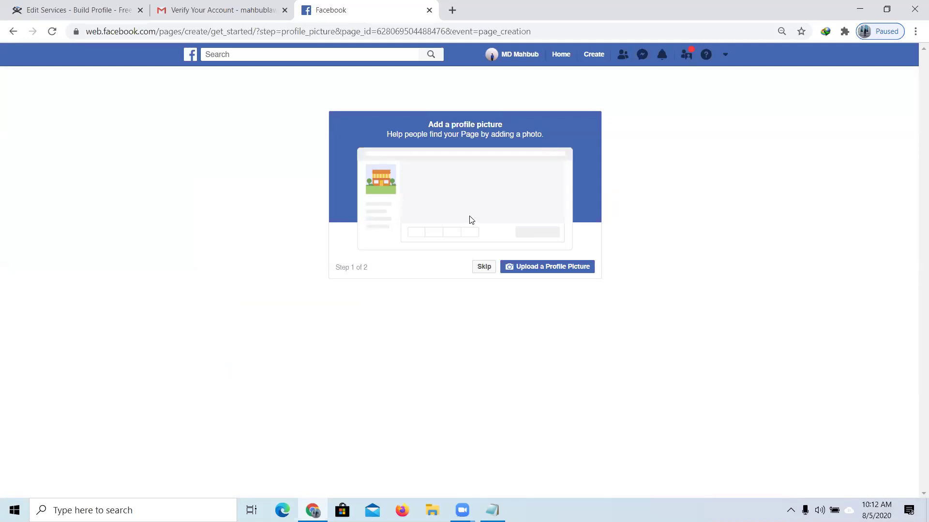
Open a new Chrome tab beside the Facebook page-creation tab
click(452, 9)
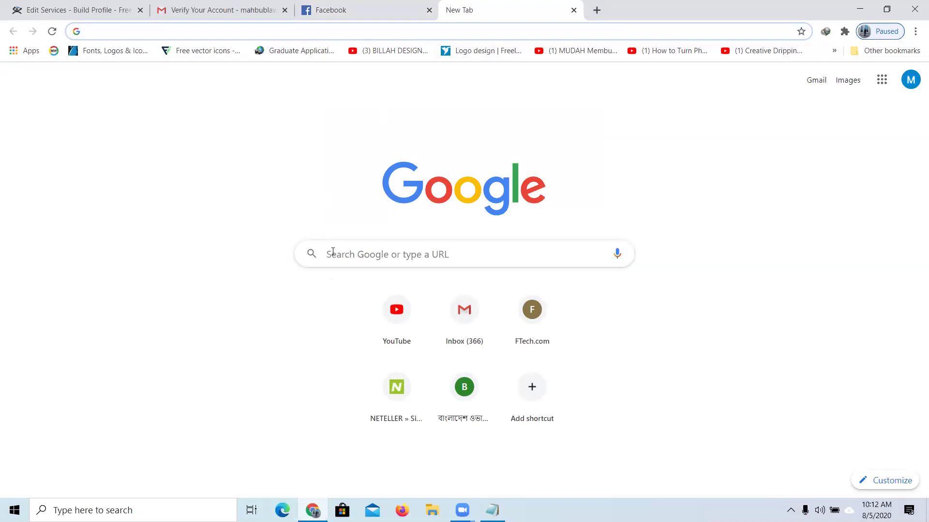
Search Google for 'women clothing stores' and switch to the Images results
click(333, 251)
text(women)
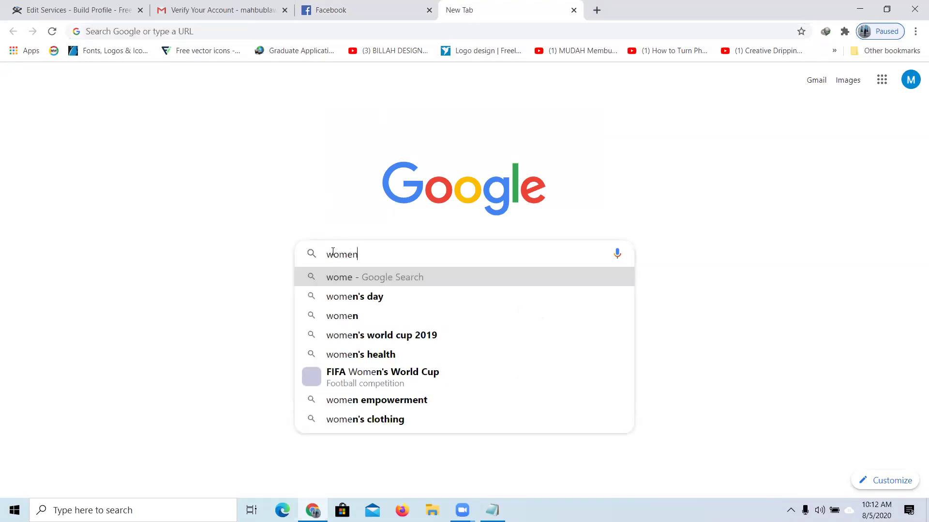
text( cloth)
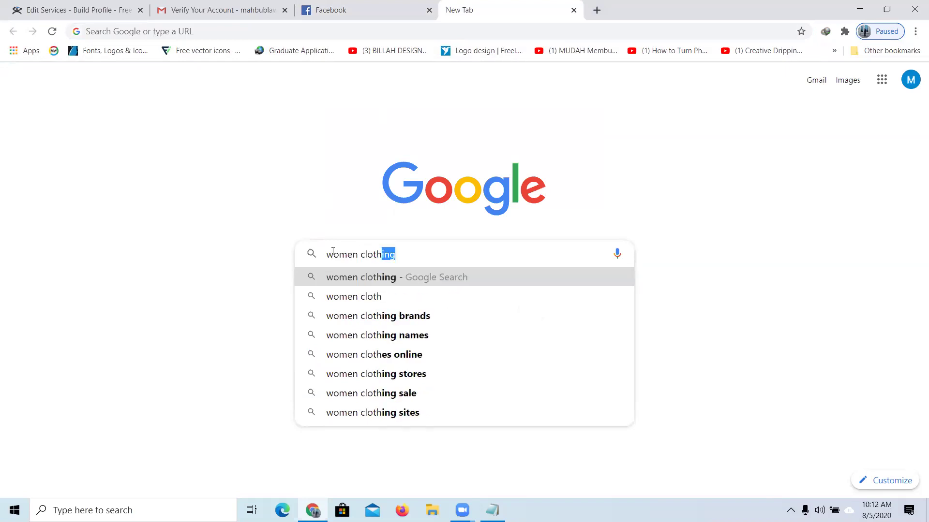
key(BackSpace)
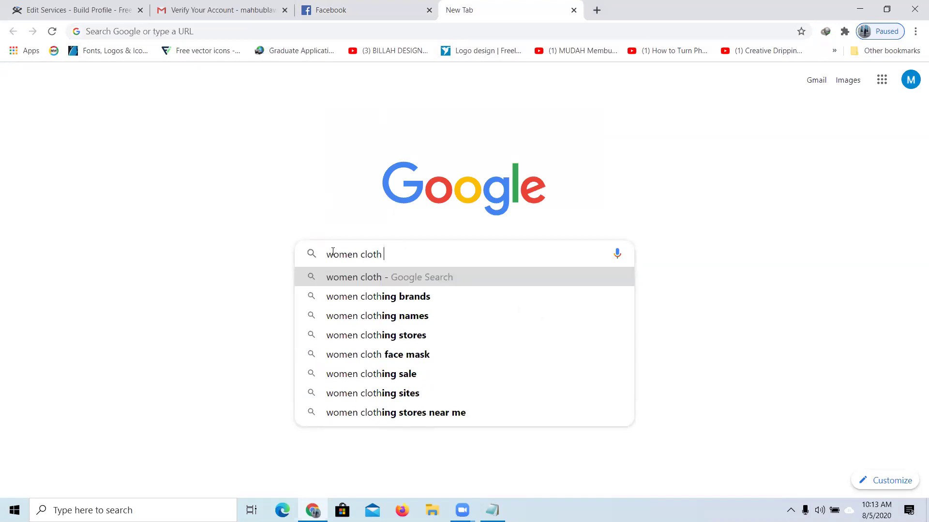
click(371, 337)
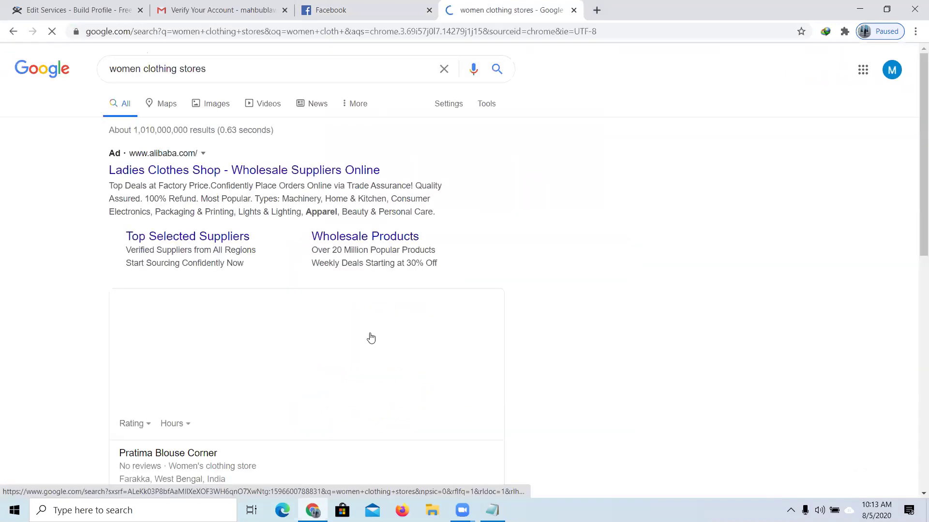
click(207, 108)
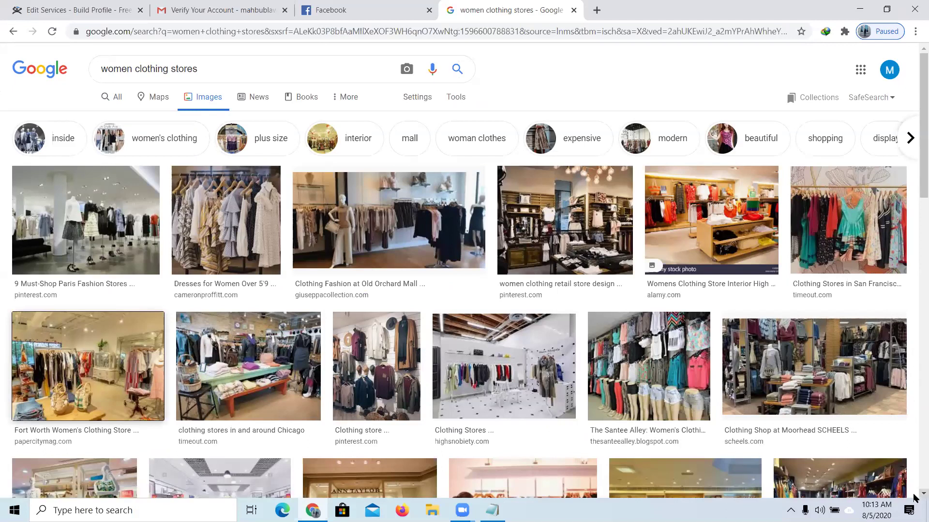
scroll(914, 498, down, 1)
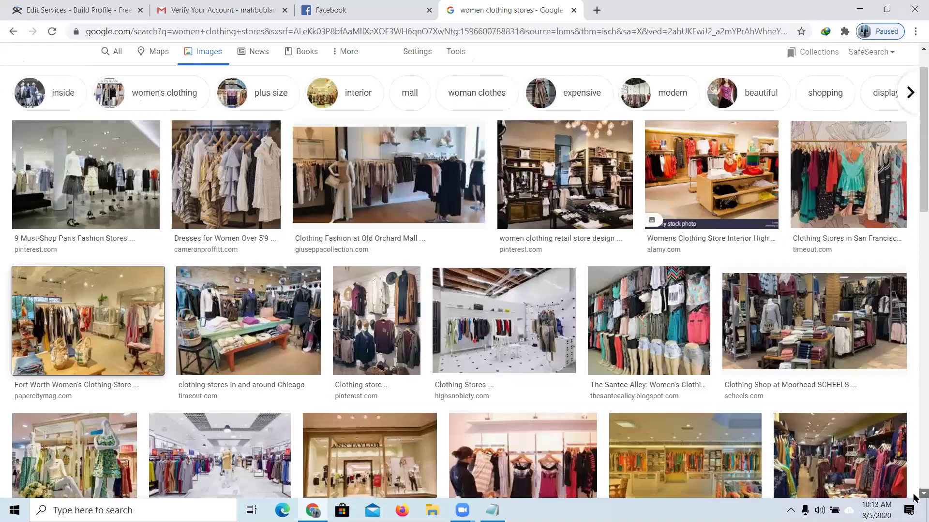
scroll(915, 498, down, 1)
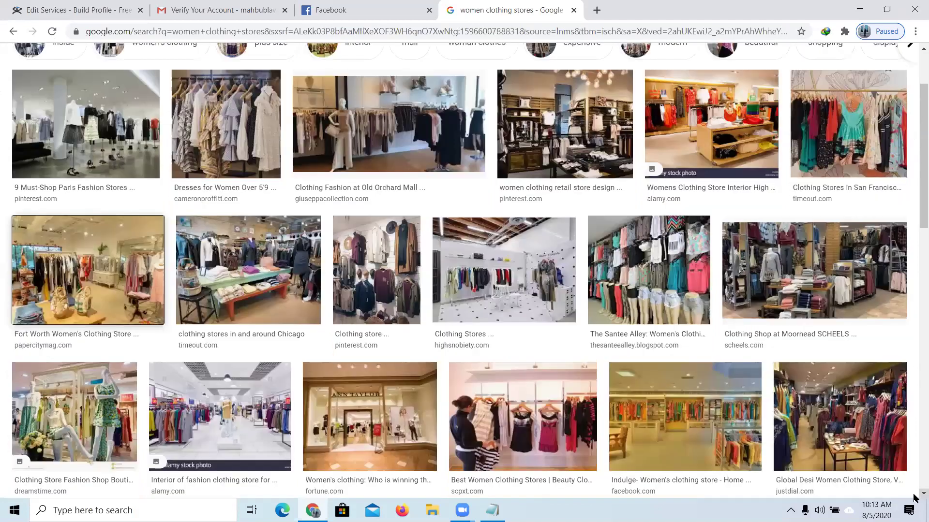
scroll(914, 498, down, 4)
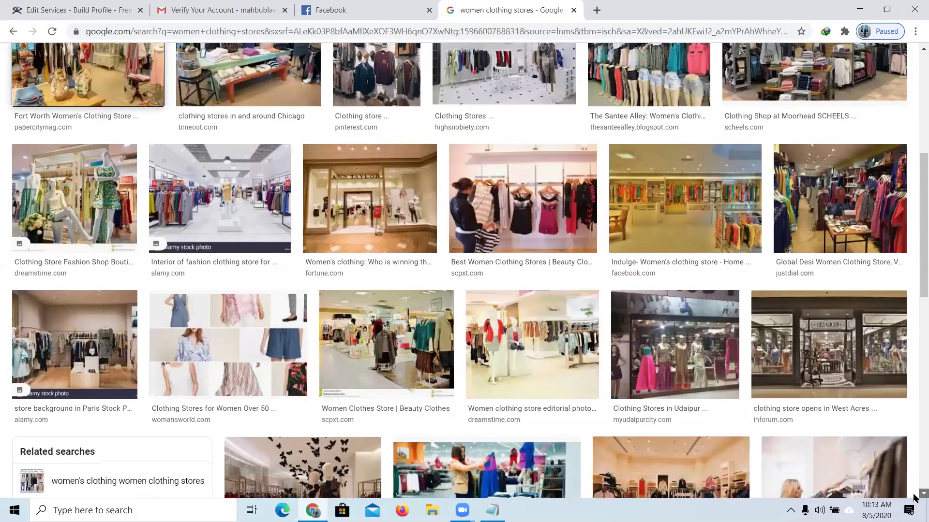
scroll(914, 498, down, 2)
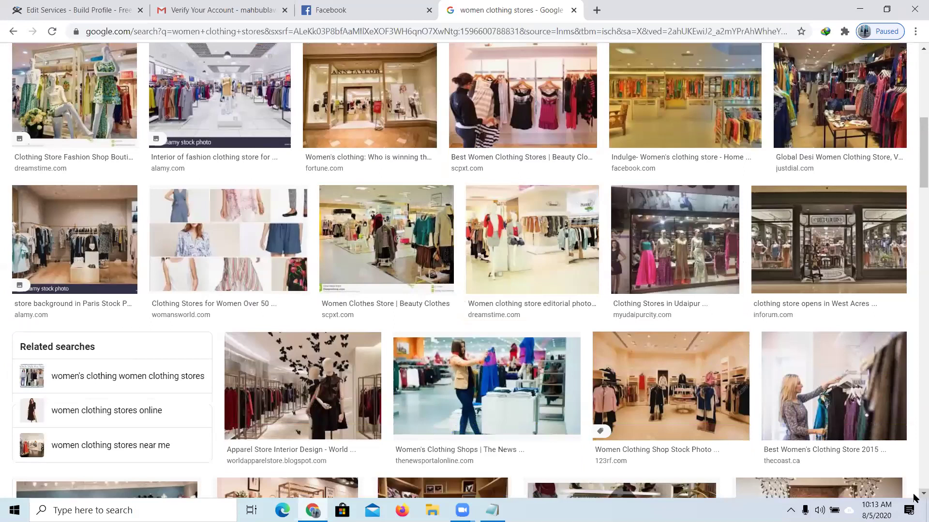
scroll(914, 499, down, 1)
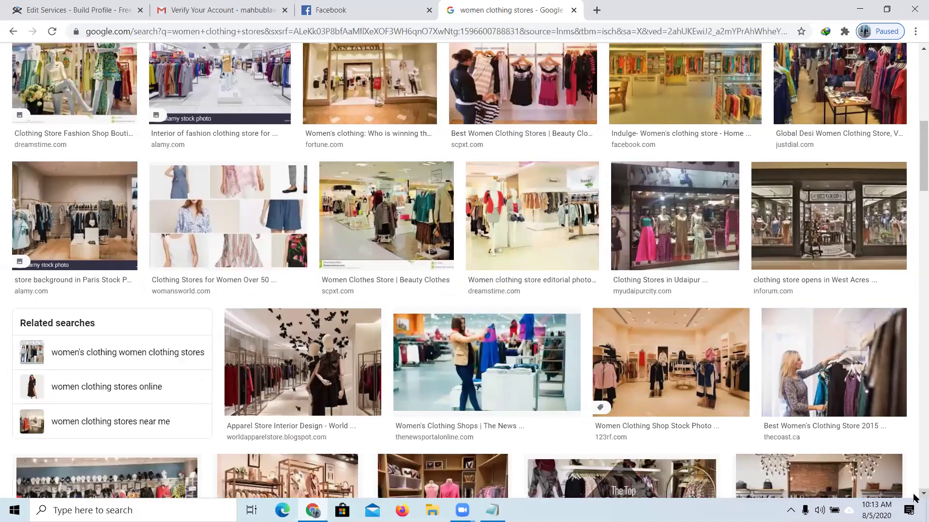
scroll(914, 498, down, 5)
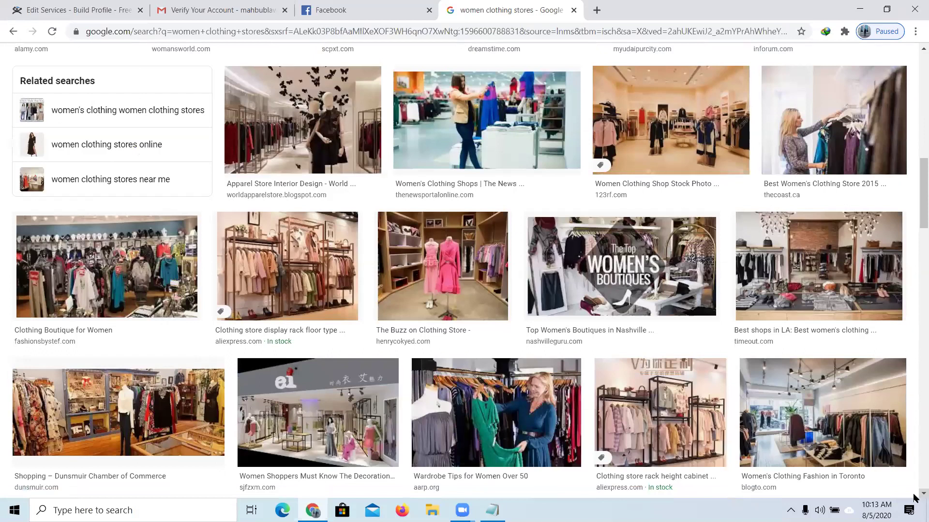
scroll(914, 498, down, 2)
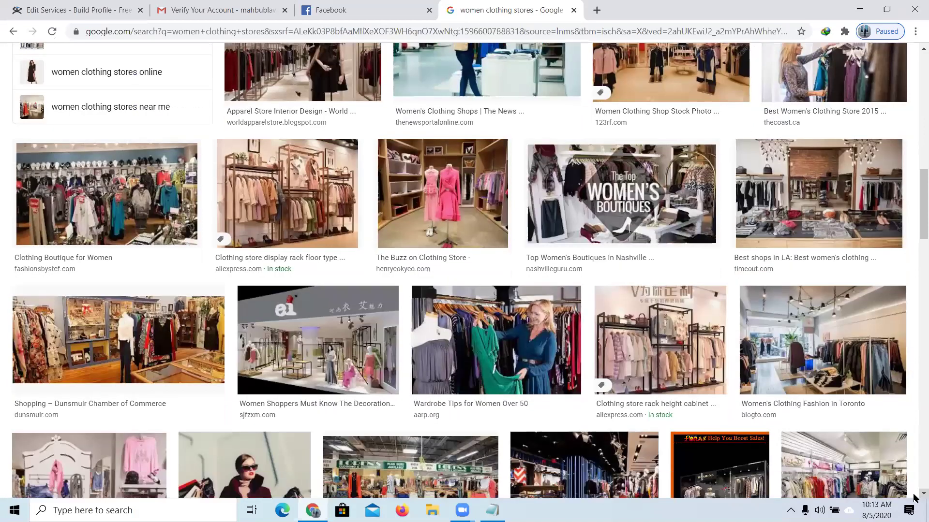
scroll(914, 498, down, 1)
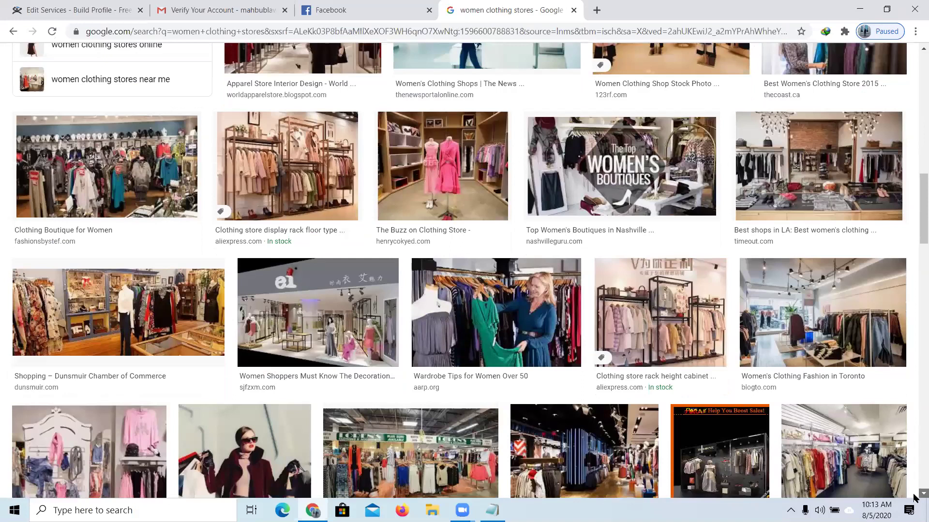
scroll(914, 498, down, 3)
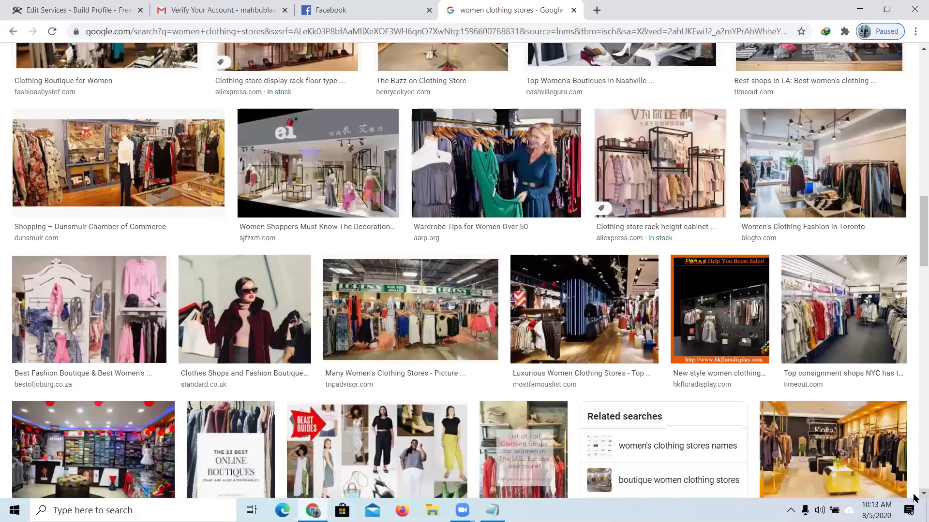
scroll(914, 498, down, 5)
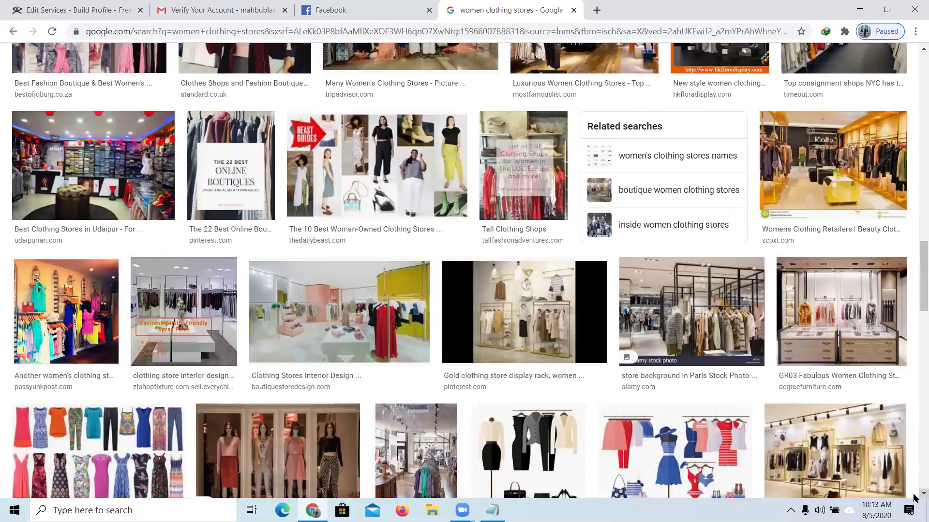
scroll(914, 53, down, 5)
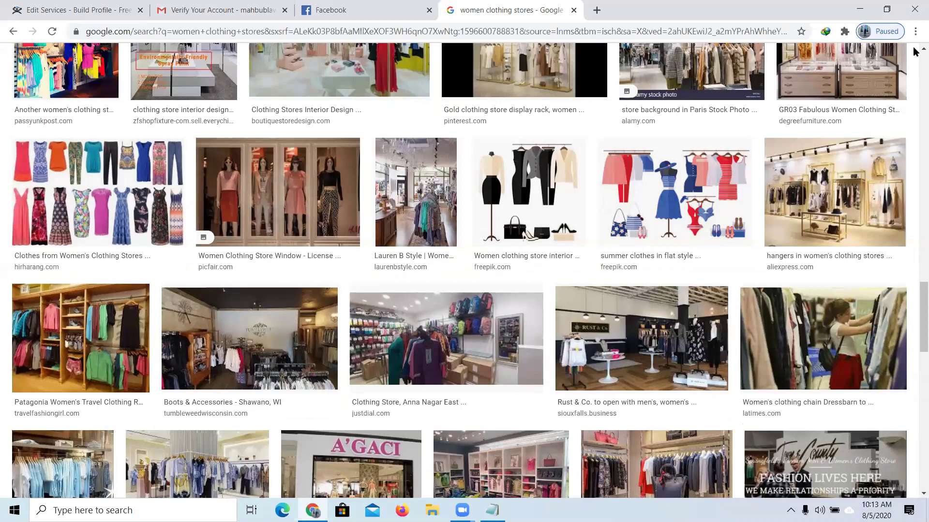
scroll(100, 71, up, 8)
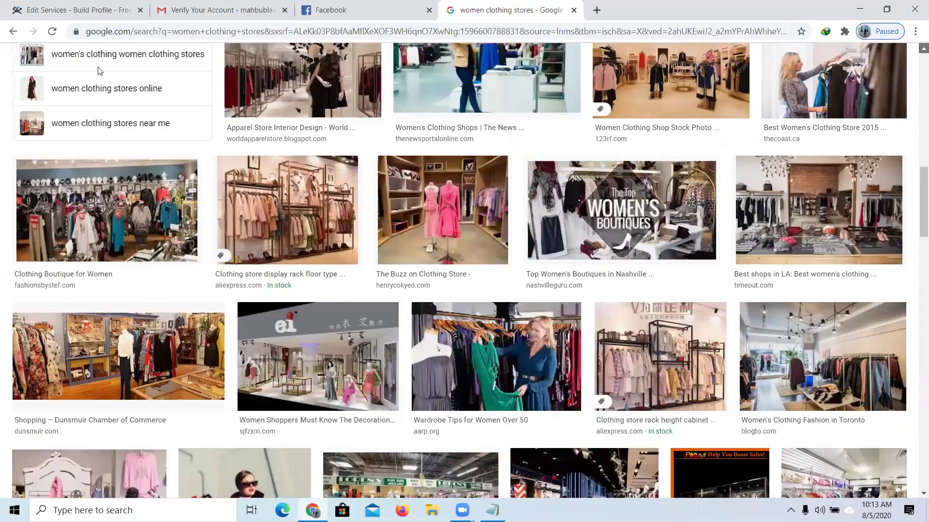
scroll(105, 69, up, 5)
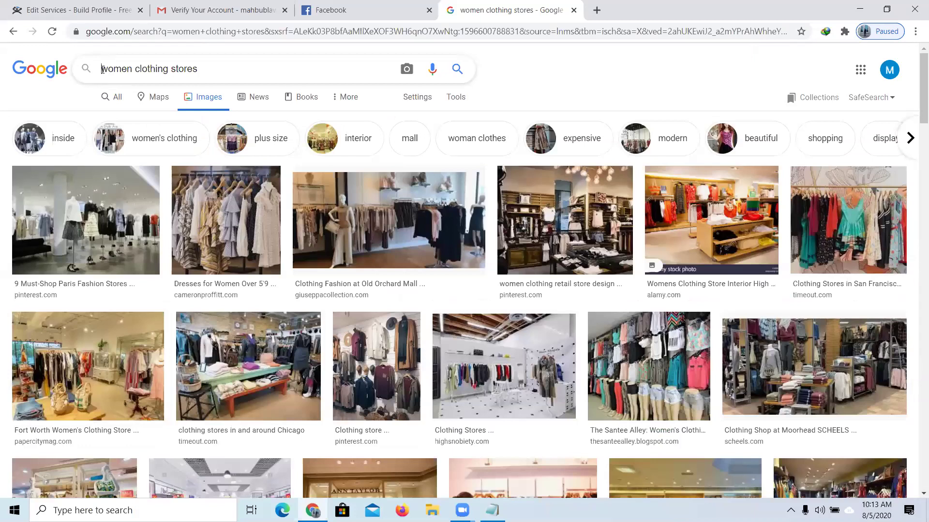
Prefix the query with 'Indian' to search images of Indian women clothing stores
click(102, 69)
text(india)
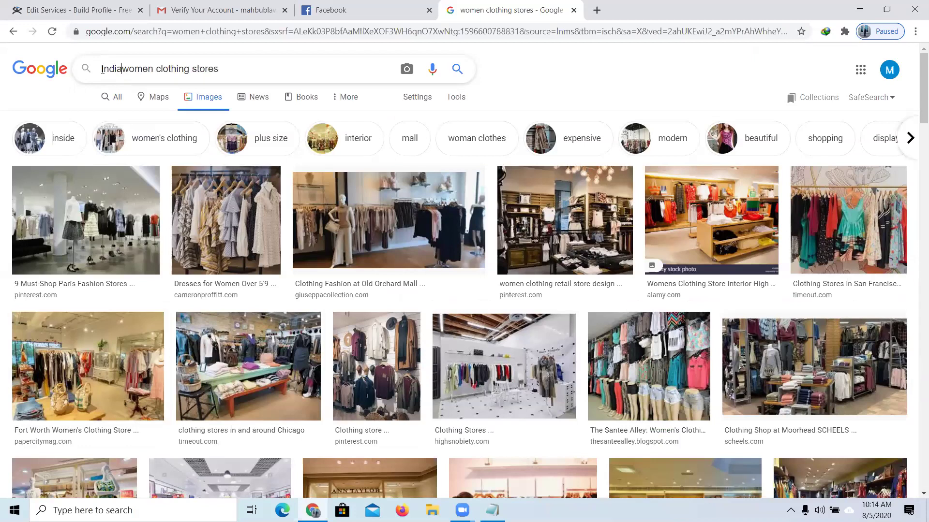
text(m)
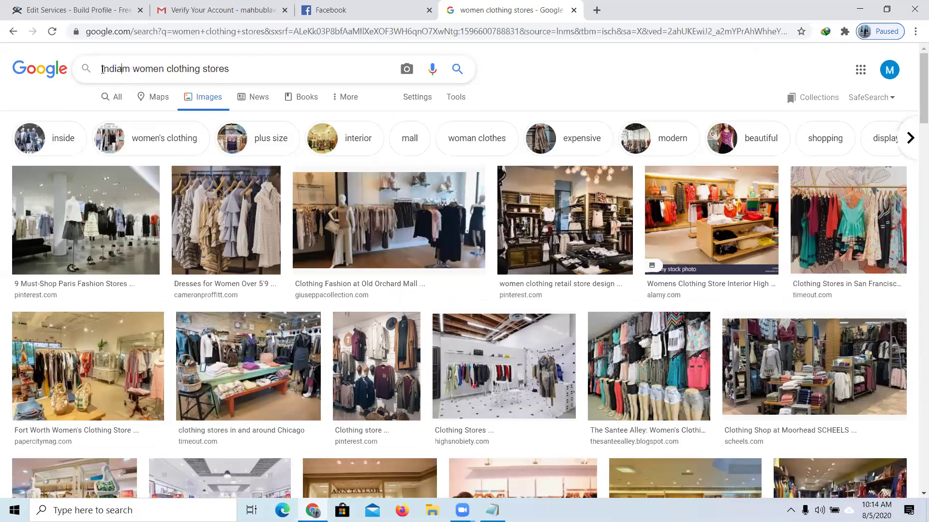
key(Delete)
text(n)
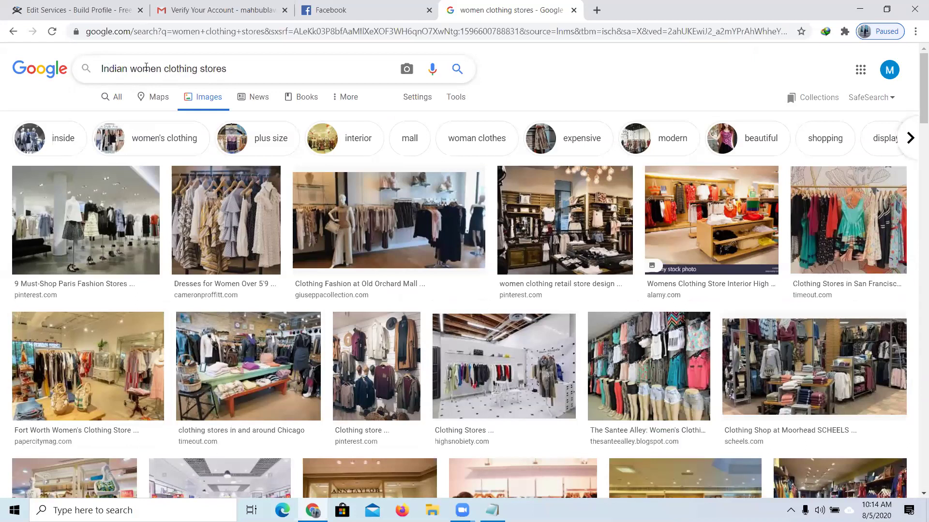
click(458, 70)
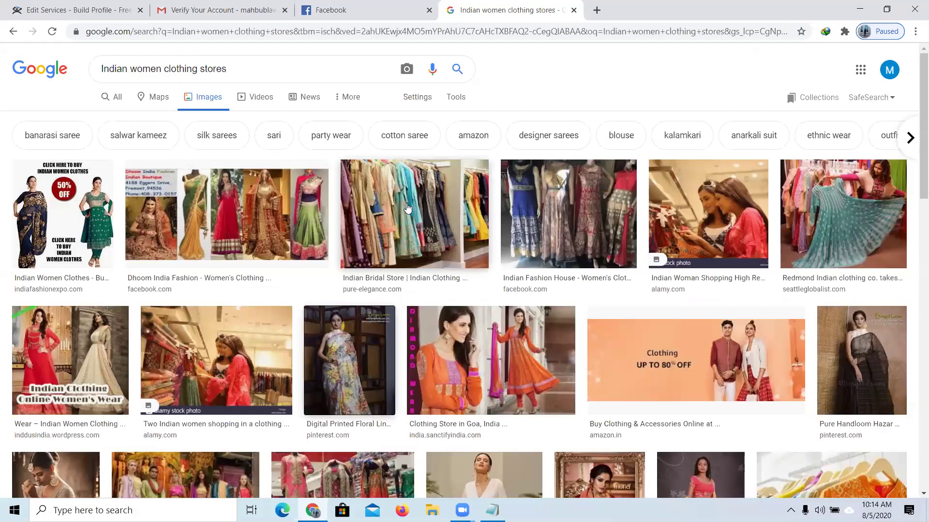
scroll(408, 208, down, 1)
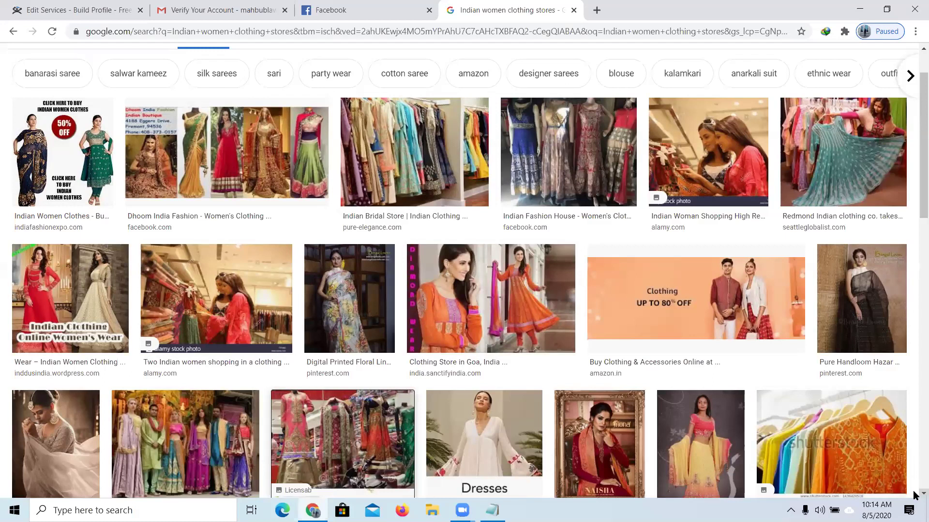
scroll(914, 496, down, 2)
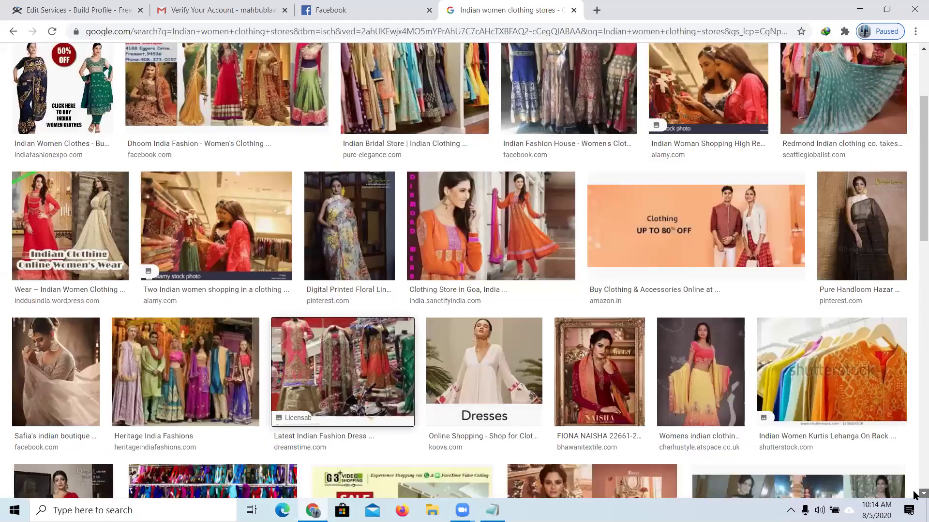
scroll(914, 496, down, 5)
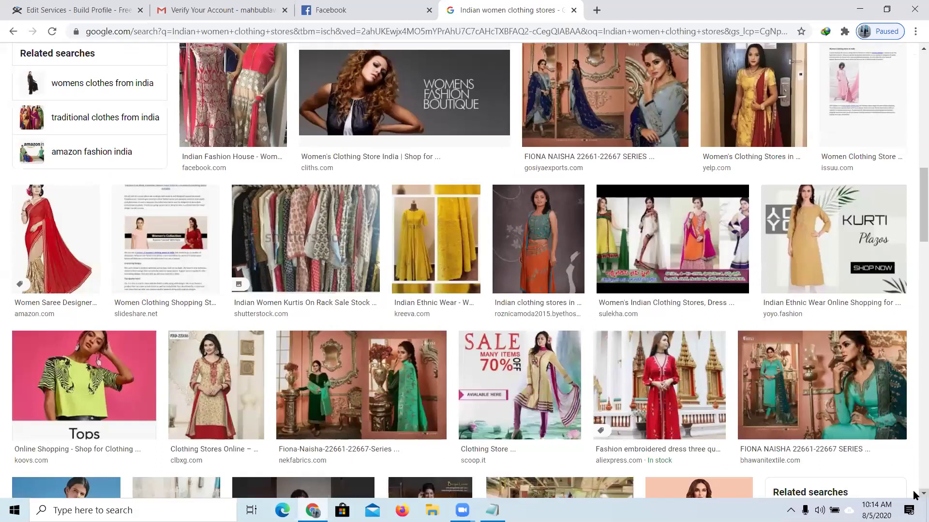
scroll(914, 496, down, 3)
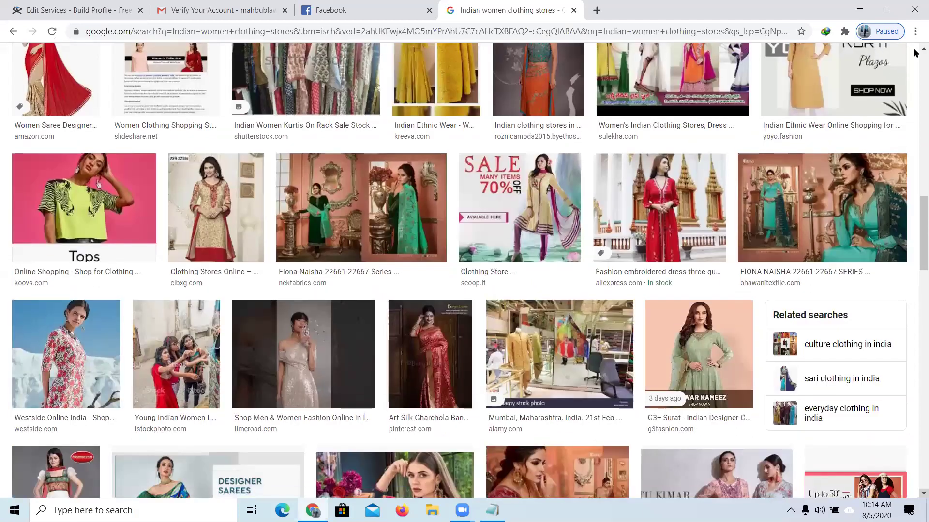
scroll(310, 167, up, 2)
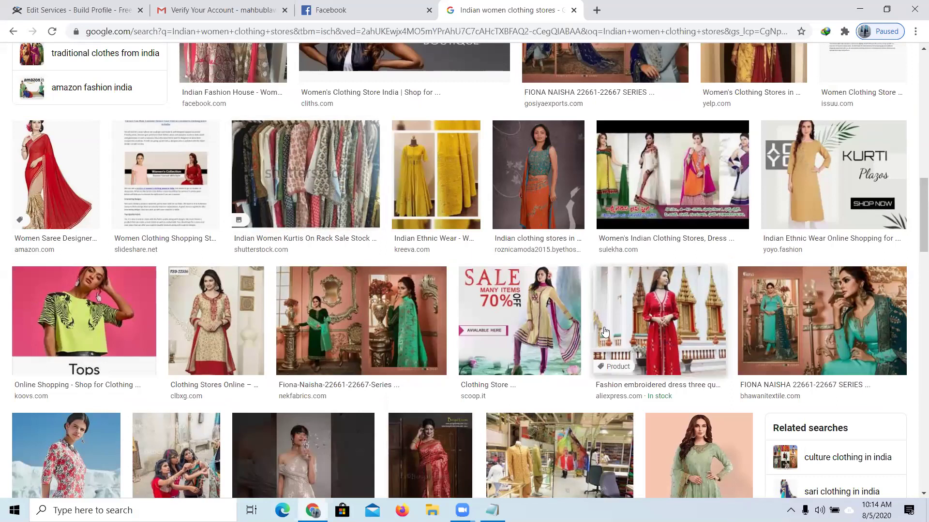
click(922, 494)
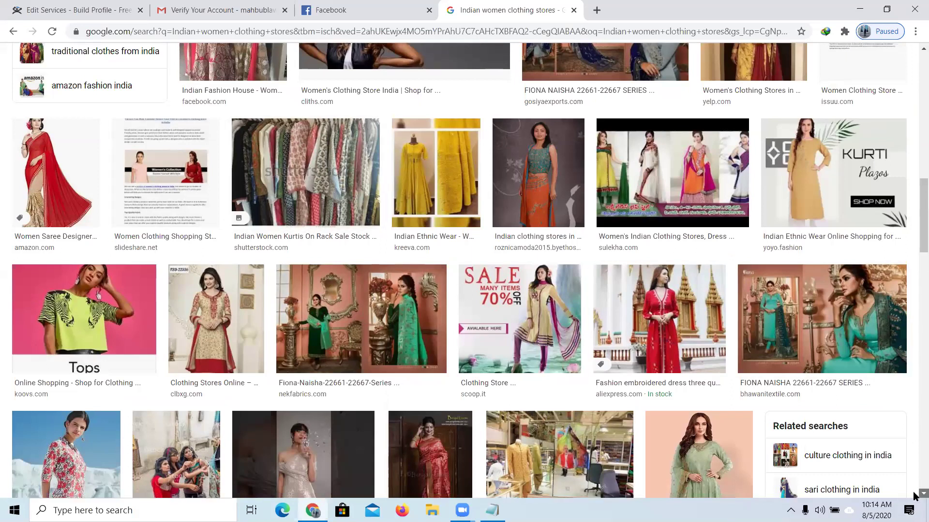
scroll(914, 494, down, 1)
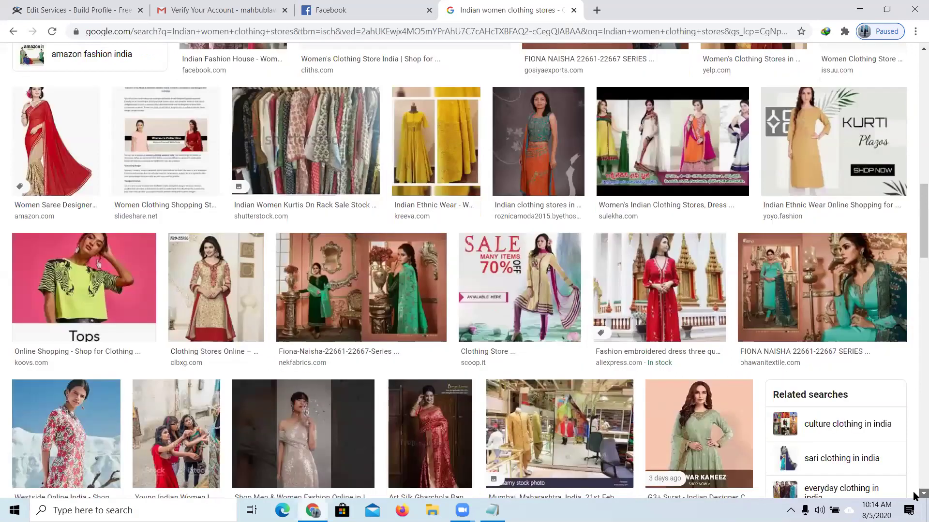
scroll(914, 495, down, 6)
scroll(914, 495, down, 2)
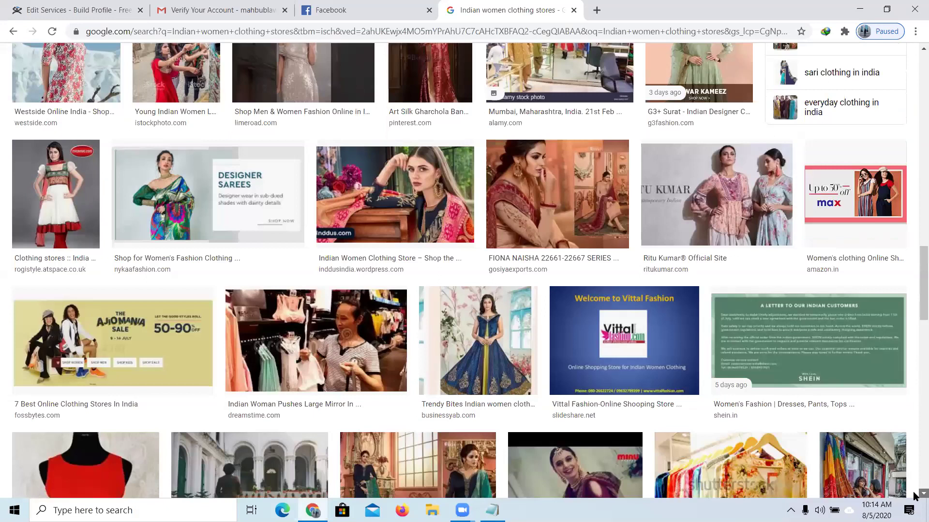
scroll(914, 496, down, 4)
scroll(914, 496, down, 4)
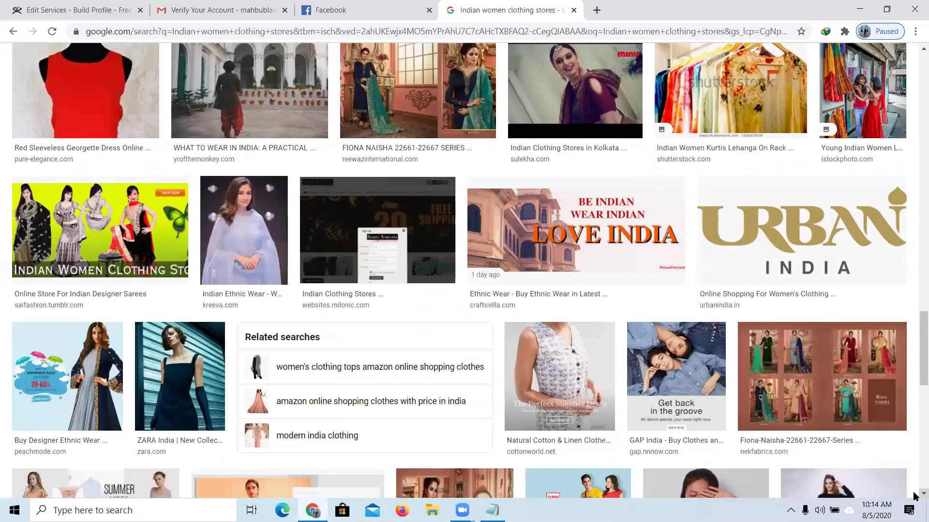
scroll(914, 496, down, 12)
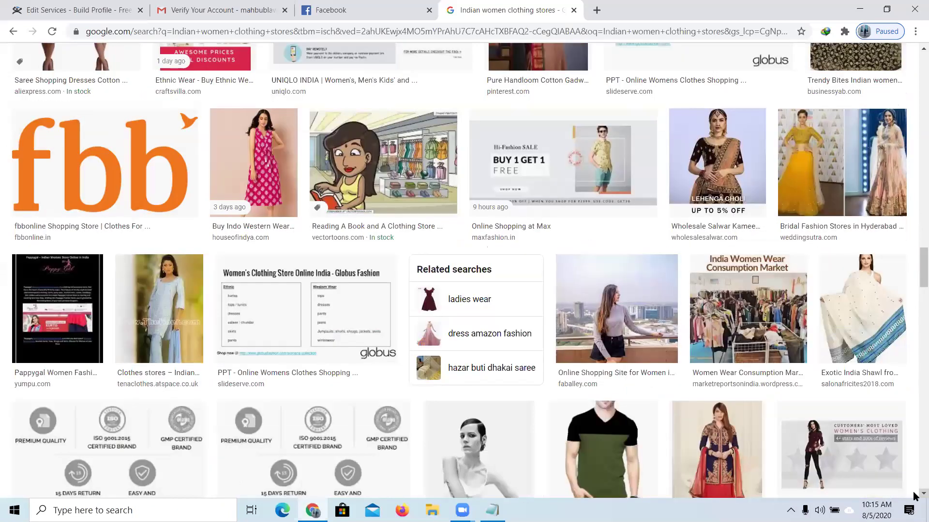
scroll(914, 496, down, 1)
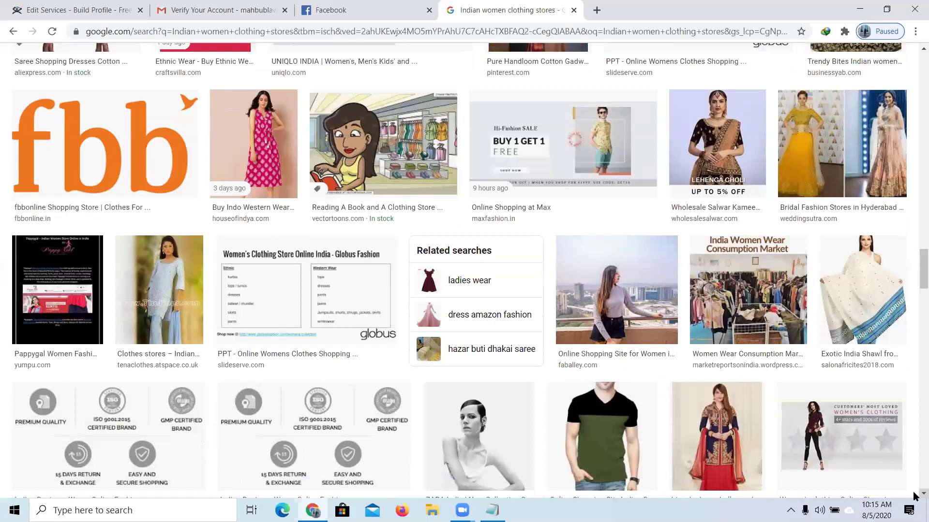
scroll(914, 496, down, 7)
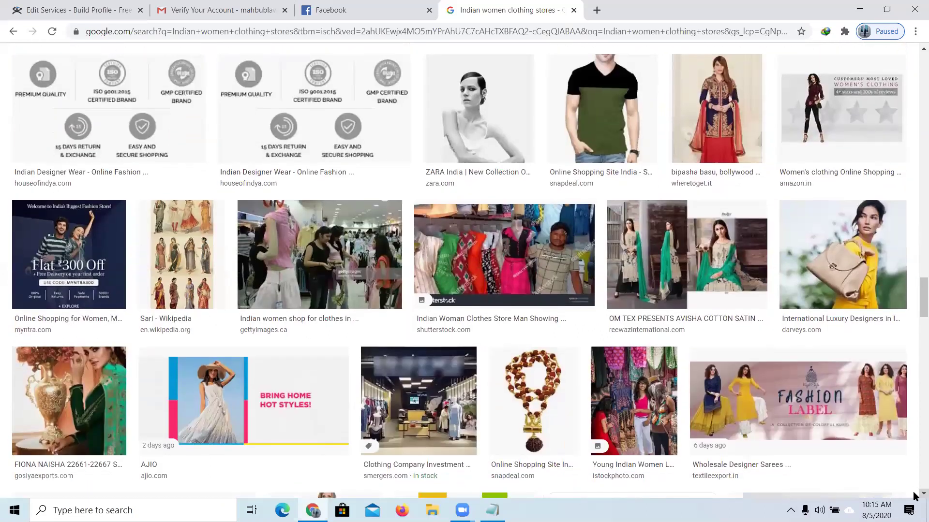
scroll(914, 495, down, 3)
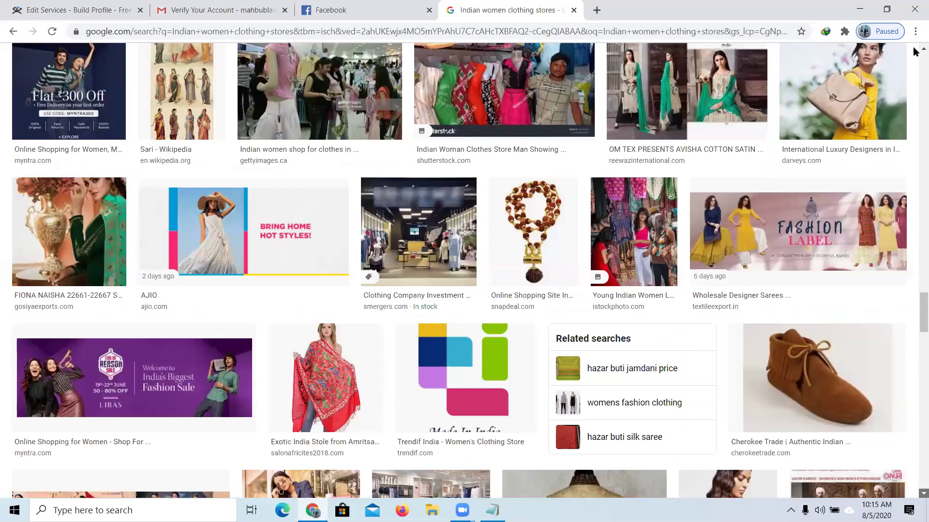
scroll(915, 49, down, 1)
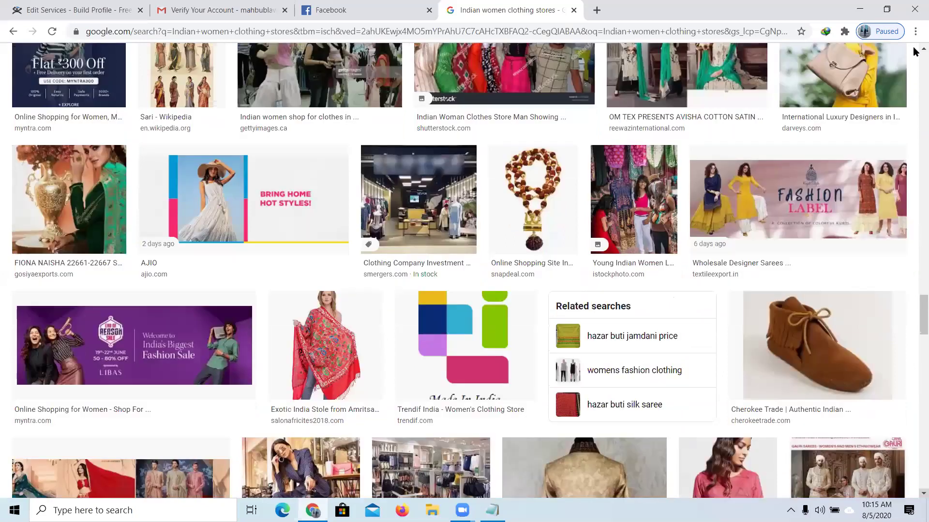
scroll(915, 51, down, 1)
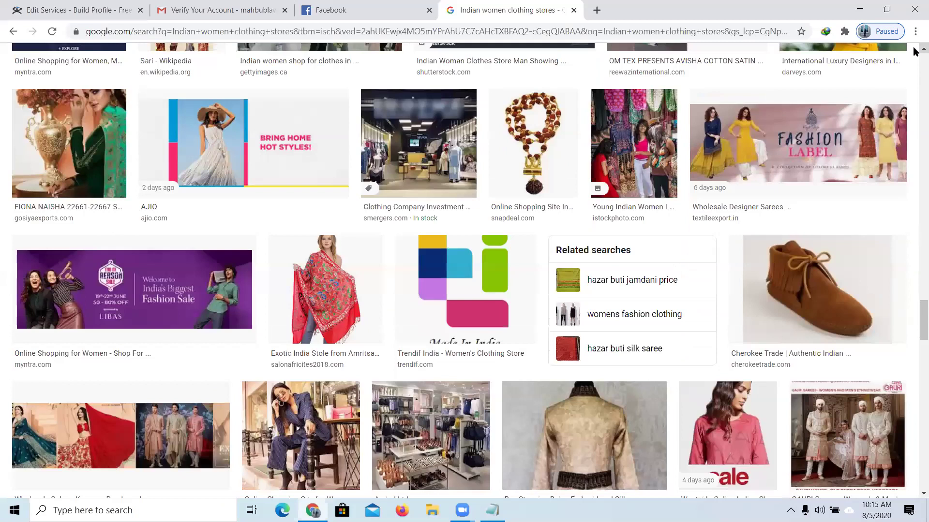
scroll(915, 51, down, 5)
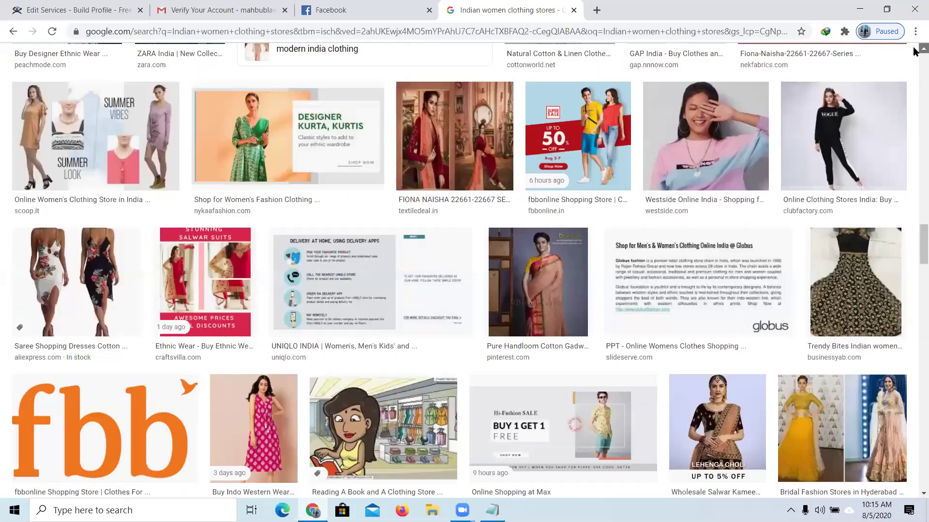
scroll(231, 46, up, 10)
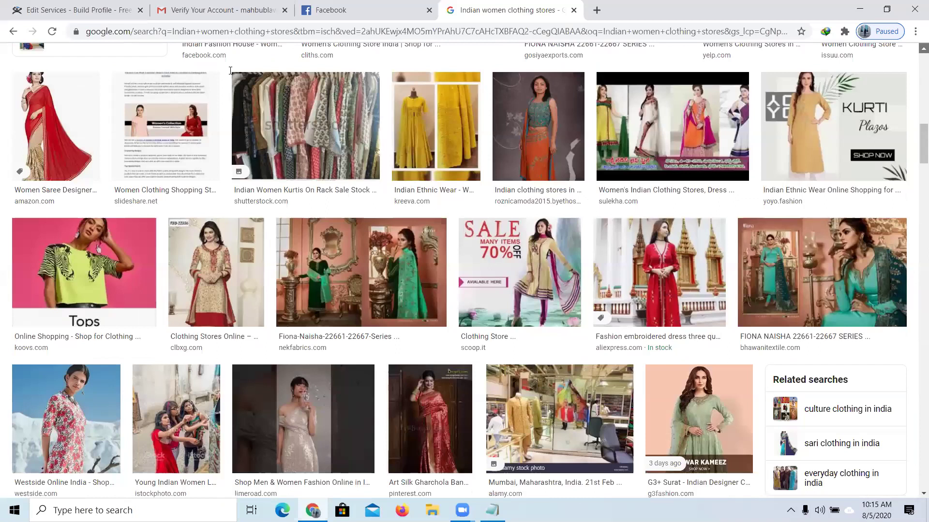
scroll(231, 71, up, 10)
Change the image search to 'Indian women clothing shop' and run it
click(230, 70)
key(BackSpace)
key(BackSpace)
key(BackSpace)
key(BackSpace)
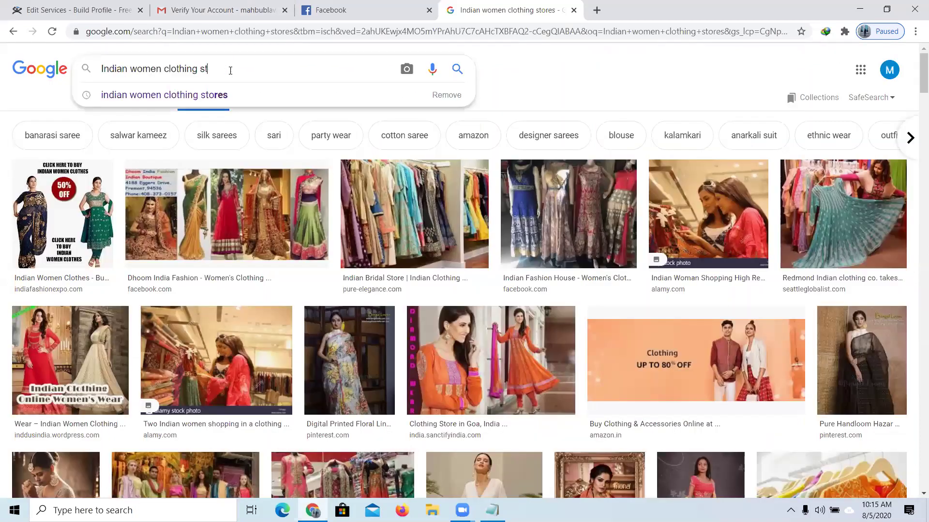
key(BackSpace)
text(ho)
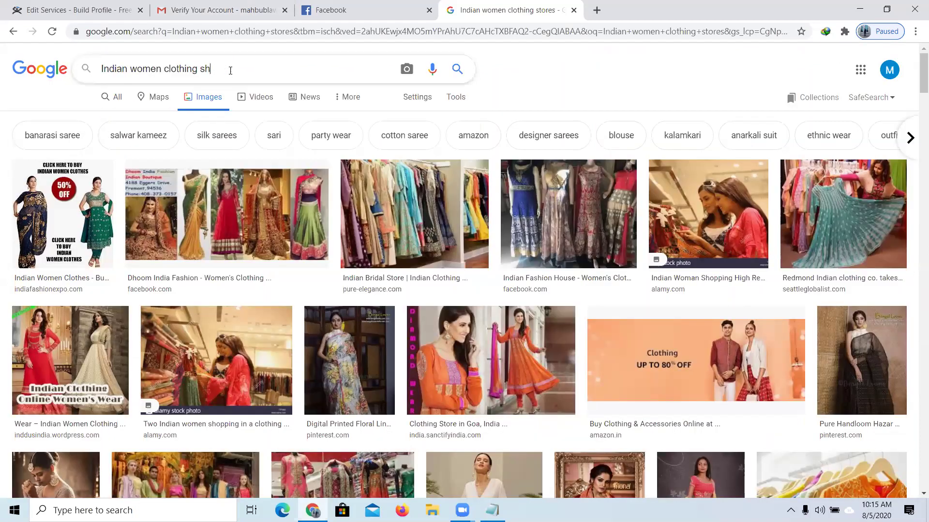
text(p)
key(Return)
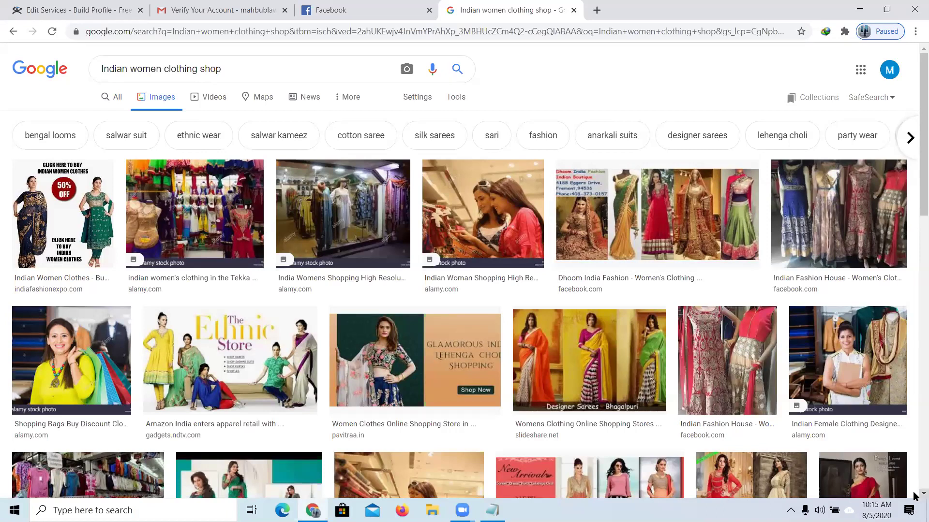
Scroll through the 'Indian women clothing shop' image results
scroll(914, 495, down, 1)
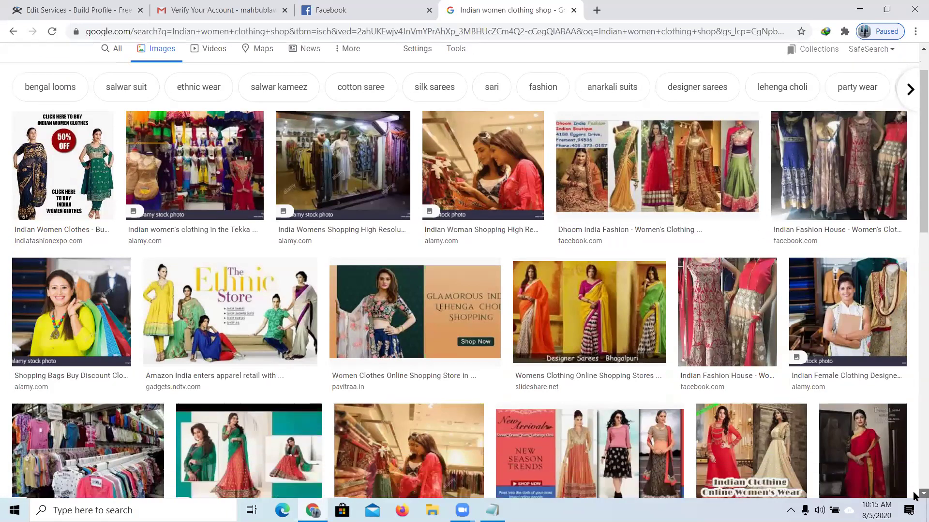
scroll(914, 495, down, 1)
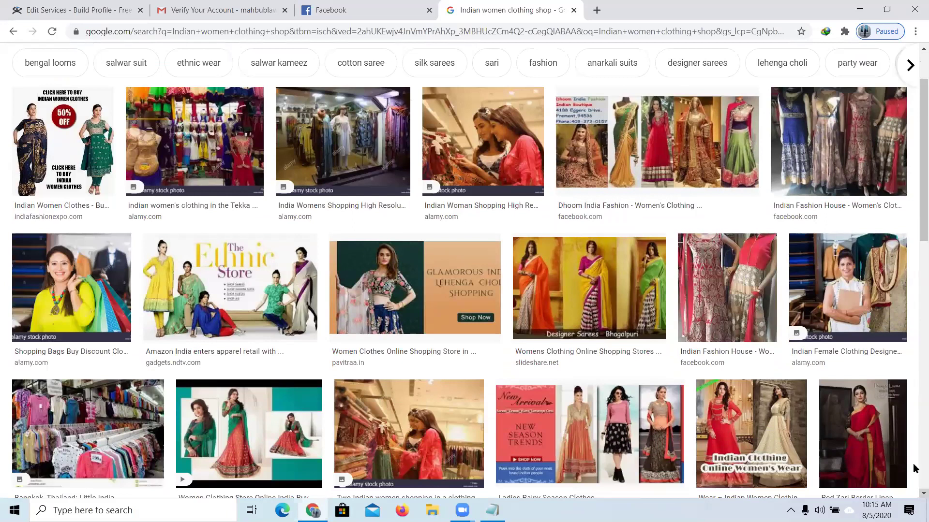
scroll(914, 263, down, 5)
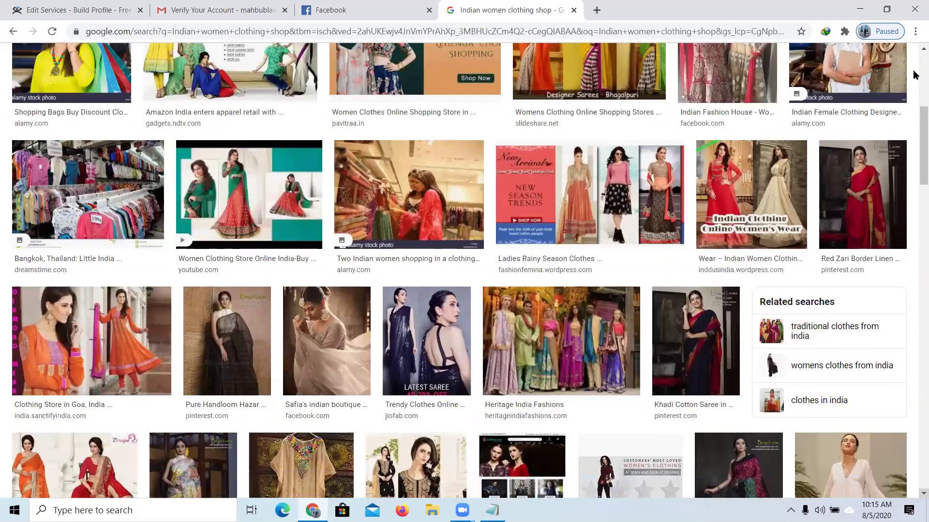
scroll(914, 53, down, 5)
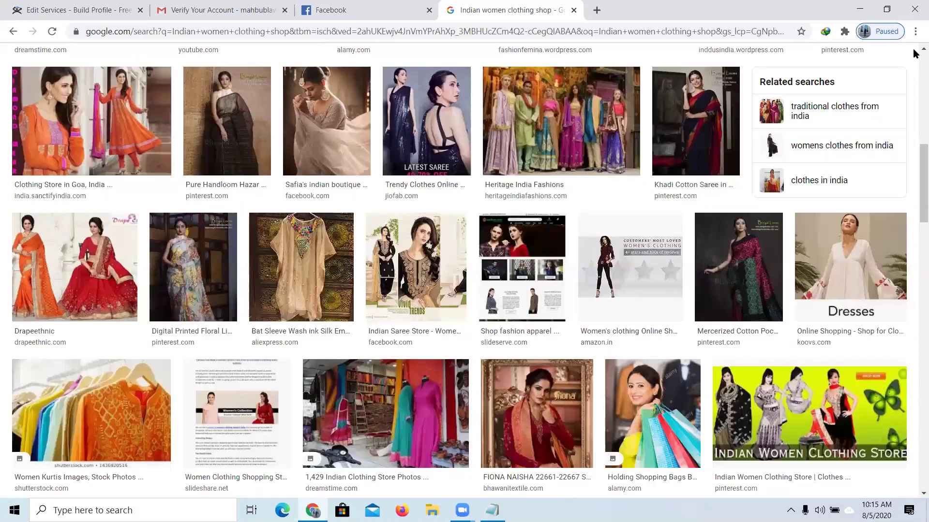
scroll(914, 53, up, 3)
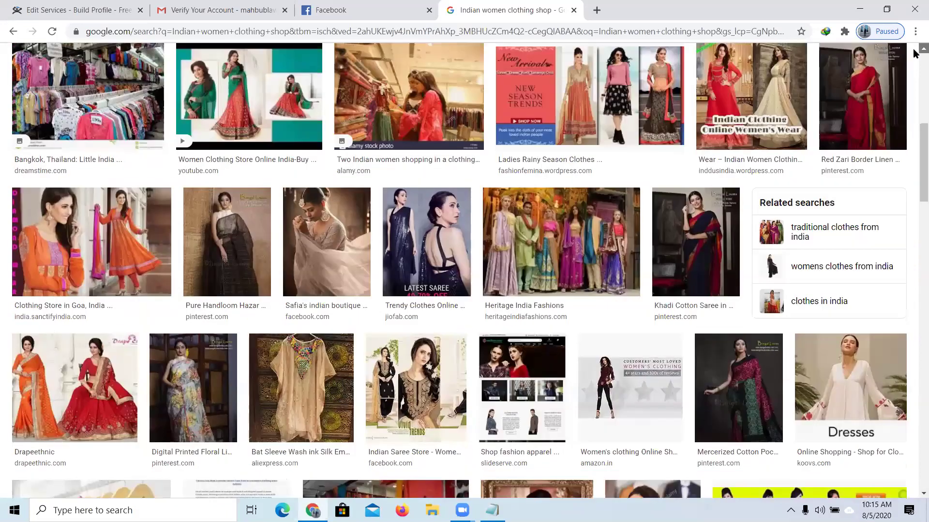
scroll(914, 53, up, 1)
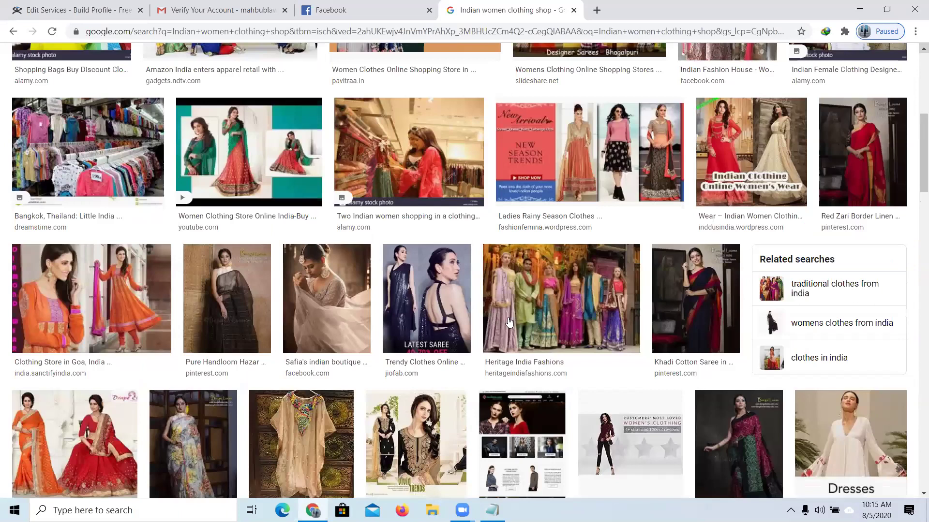
scroll(447, 430, up, 1)
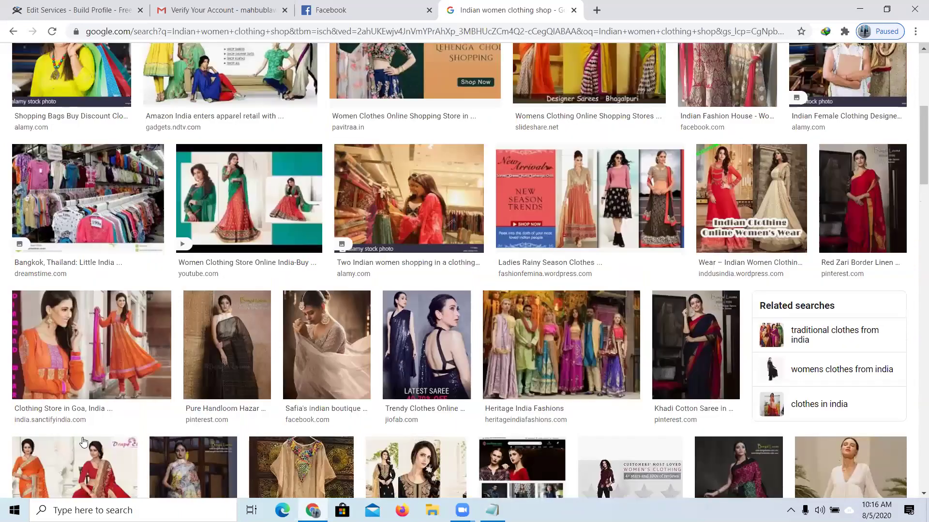
scroll(90, 428, up, 4)
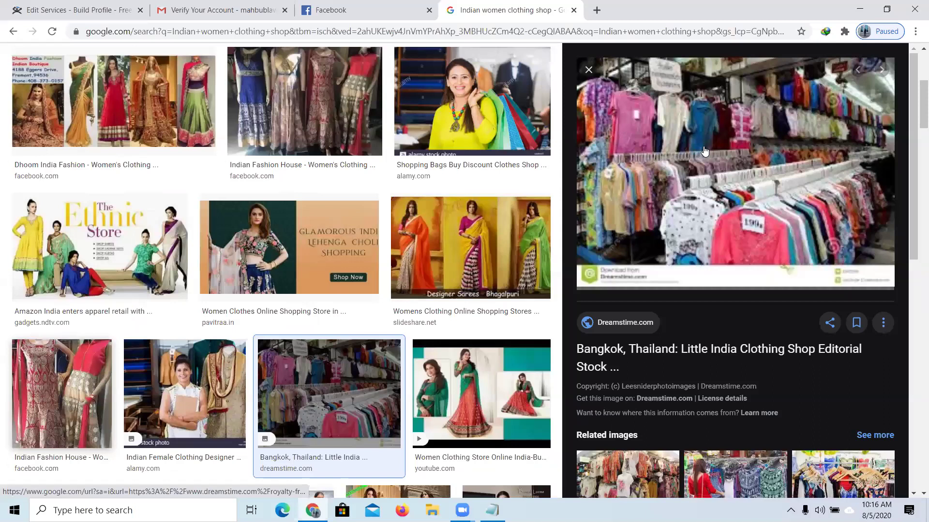
Open the Bangkok Little India clothing shop photo's source page in a new tab
click(704, 151)
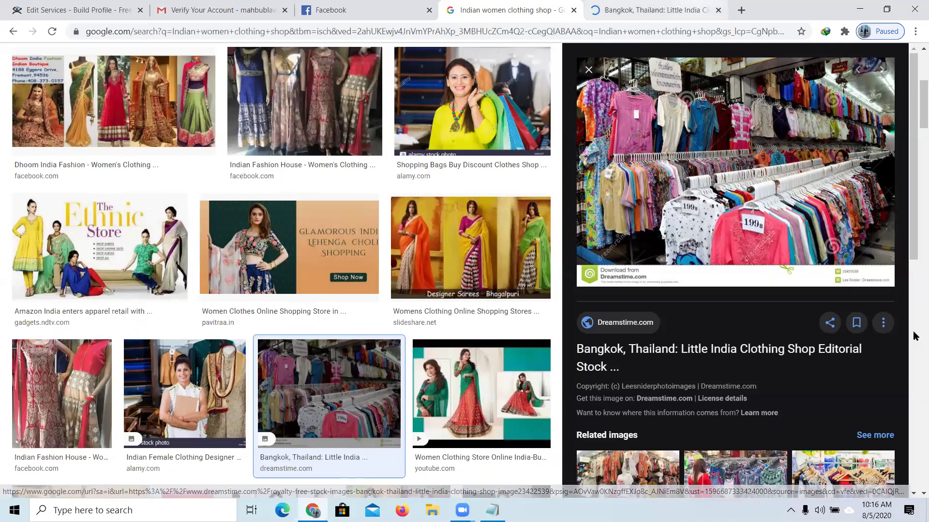
click(909, 265)
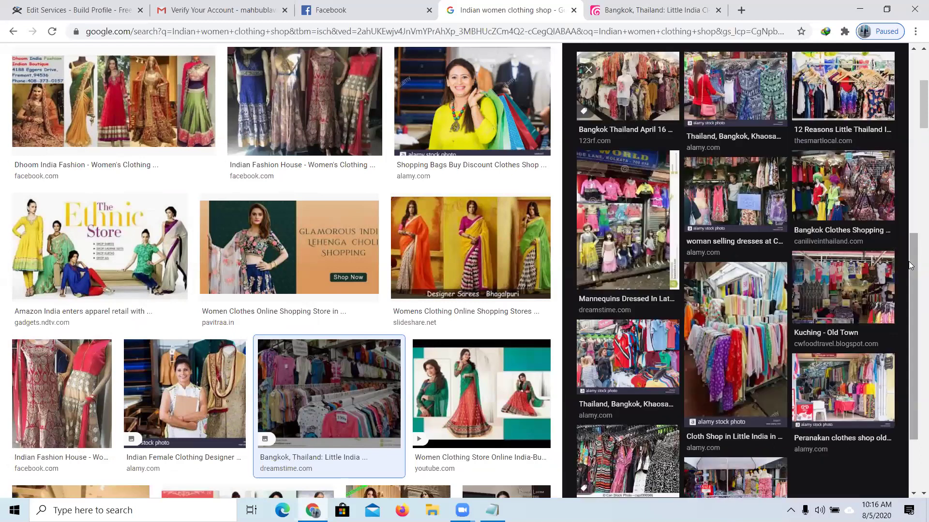
scroll(909, 265, up, 1)
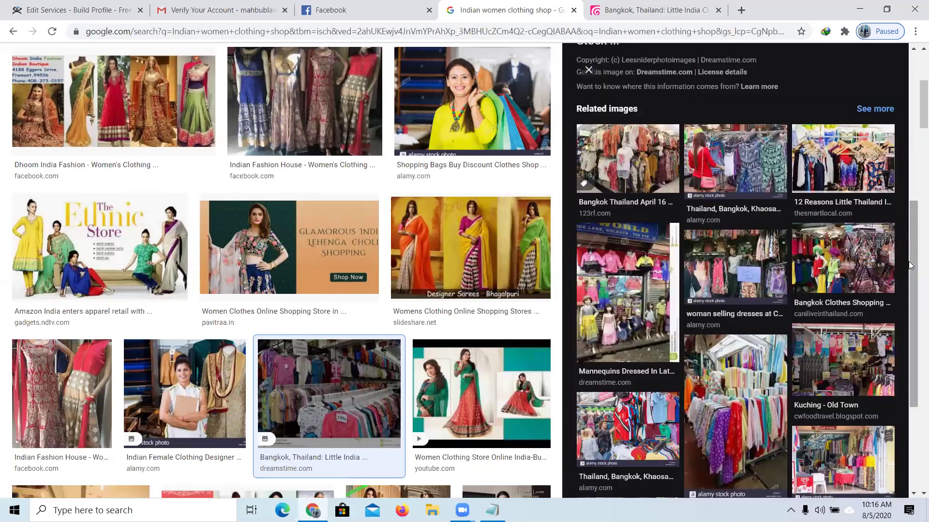
scroll(909, 265, down, 1)
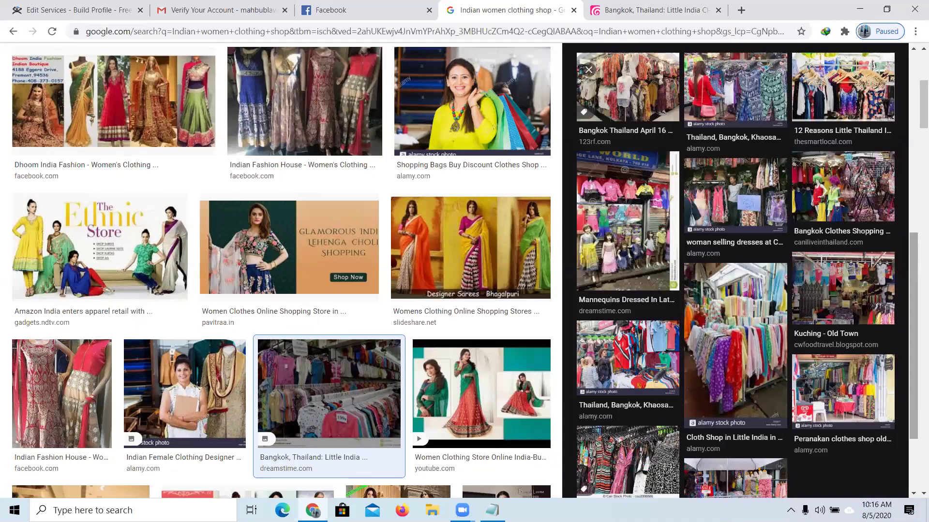
scroll(802, 312, down, 1)
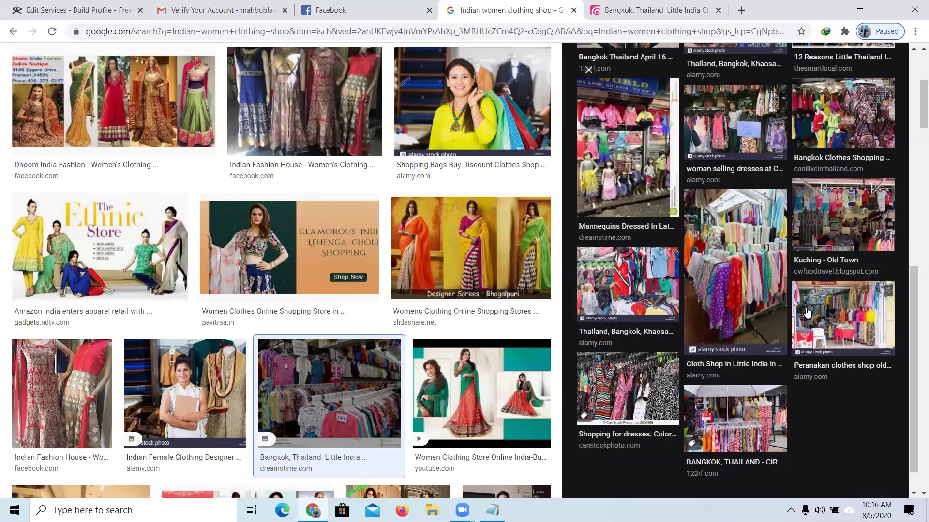
Open the 'Cloth Shop in Little India' photo's page in a new tab, then close the preview
click(753, 309)
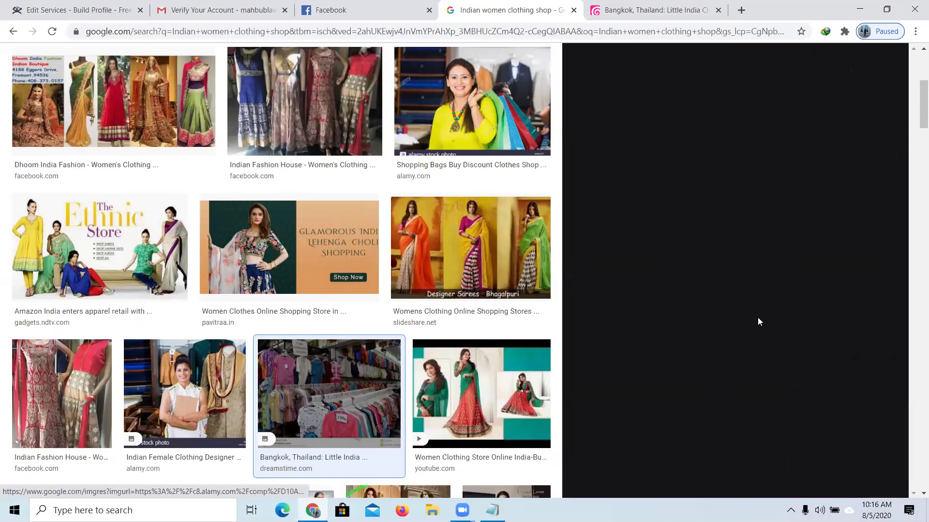
right_click(776, 121)
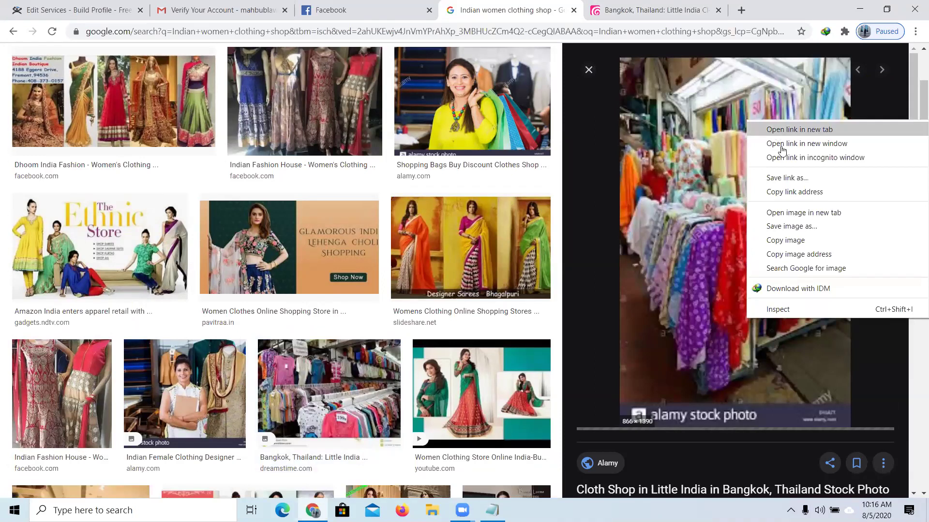
key(Return)
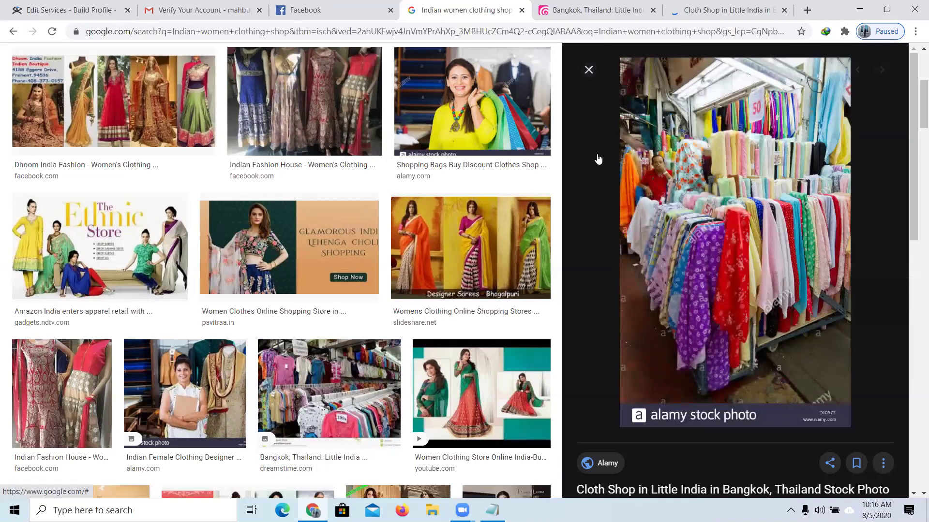
key(Escape)
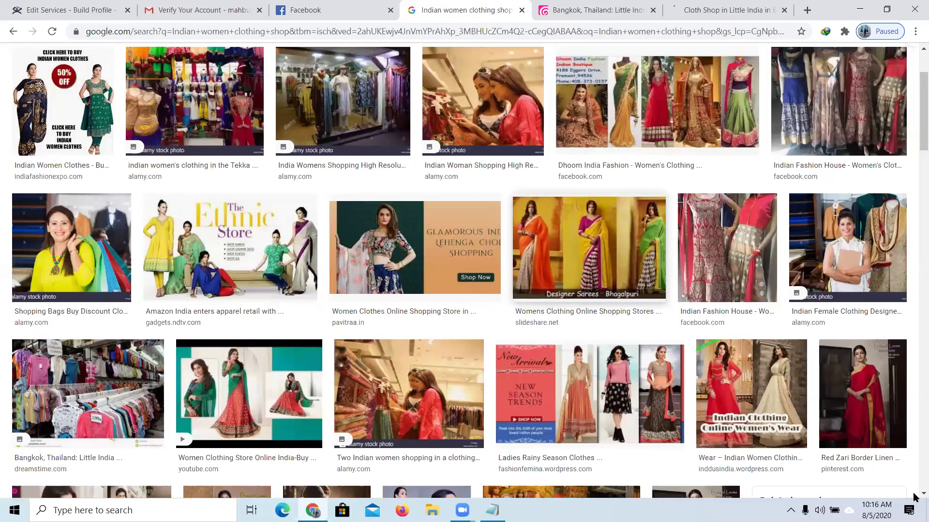
Reopen the Bangkok Little India preview and scroll through the kurti and saree shop results
key(Return)
scroll(914, 496, down, 3)
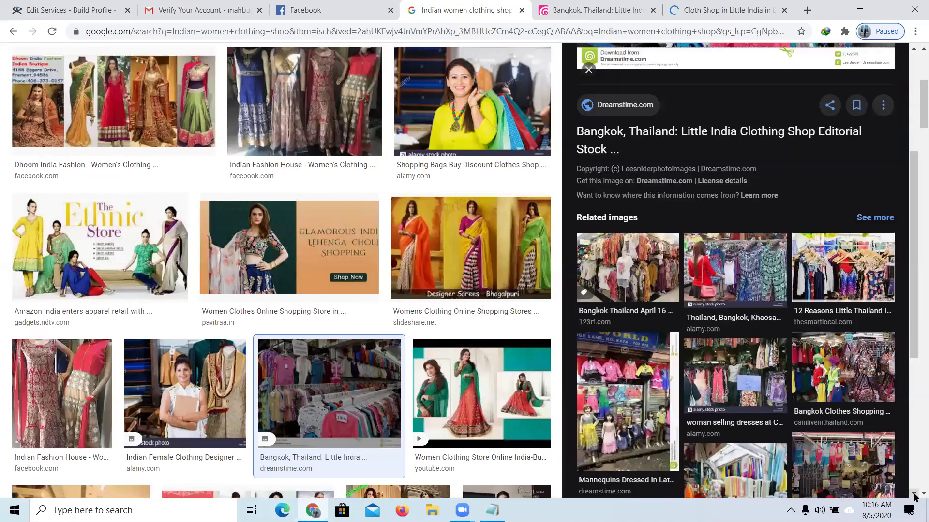
scroll(914, 496, down, 1)
scroll(653, 417, down, 1)
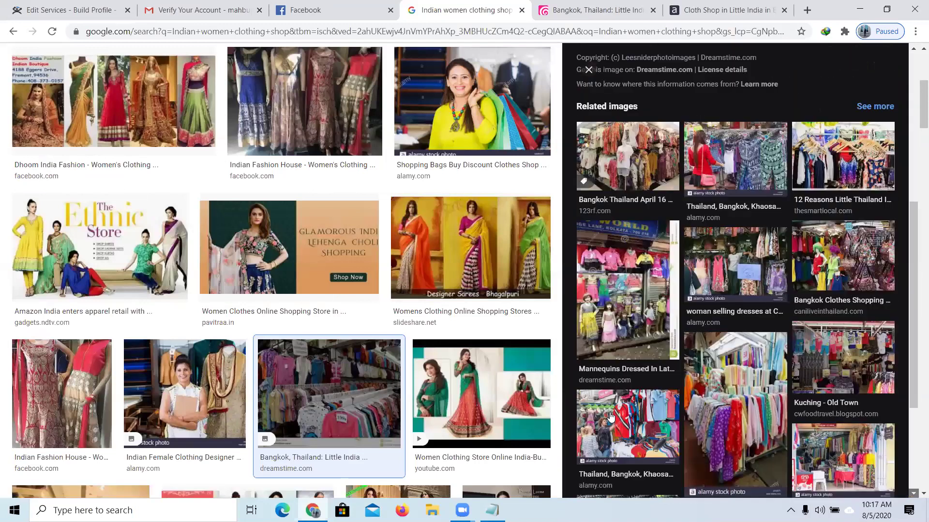
scroll(473, 427, down, 3)
scroll(473, 426, down, 1)
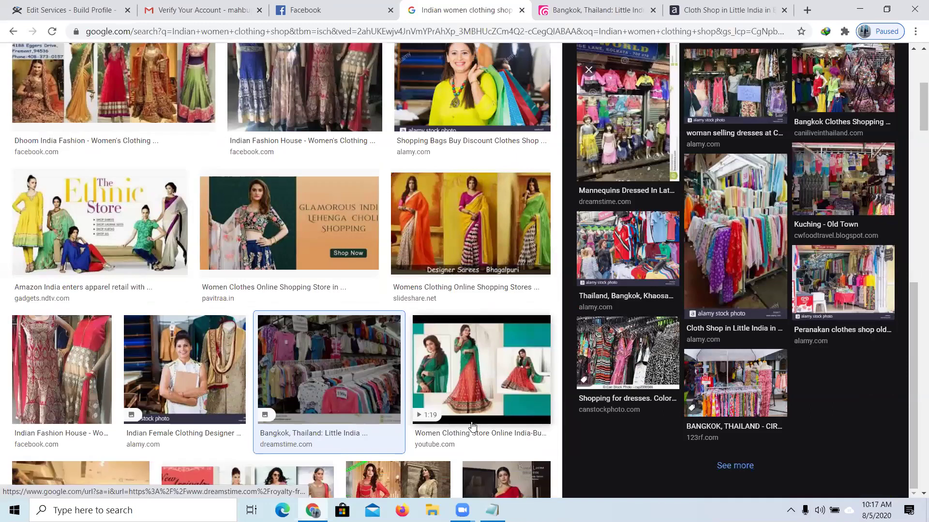
scroll(473, 426, down, 1)
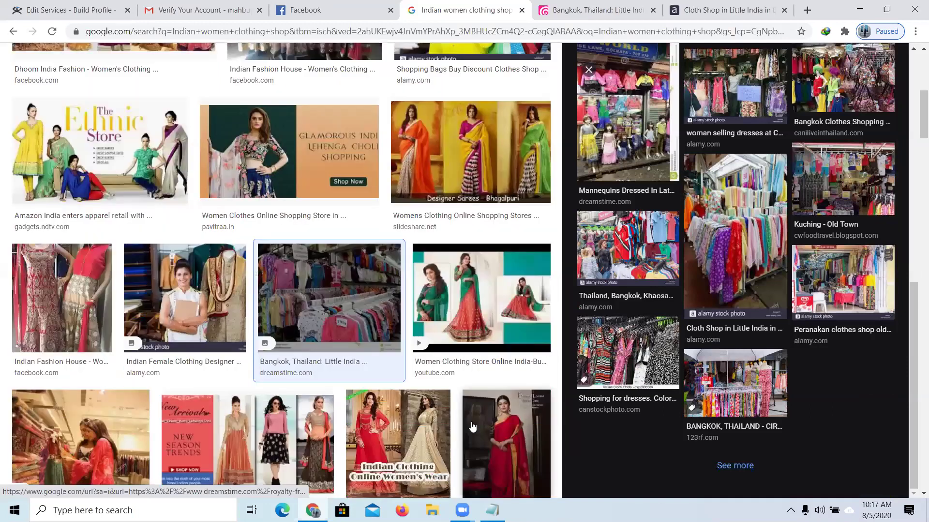
scroll(473, 426, down, 3)
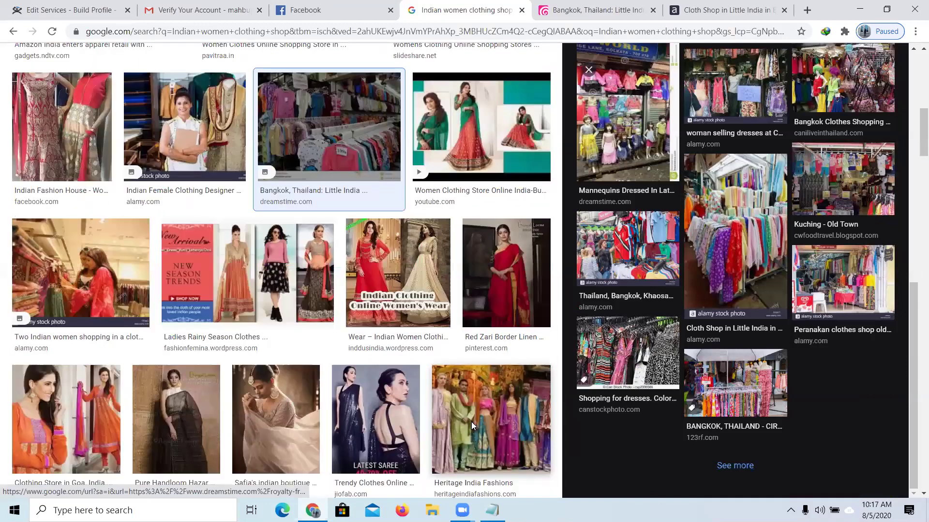
scroll(472, 426, down, 3)
scroll(473, 427, down, 2)
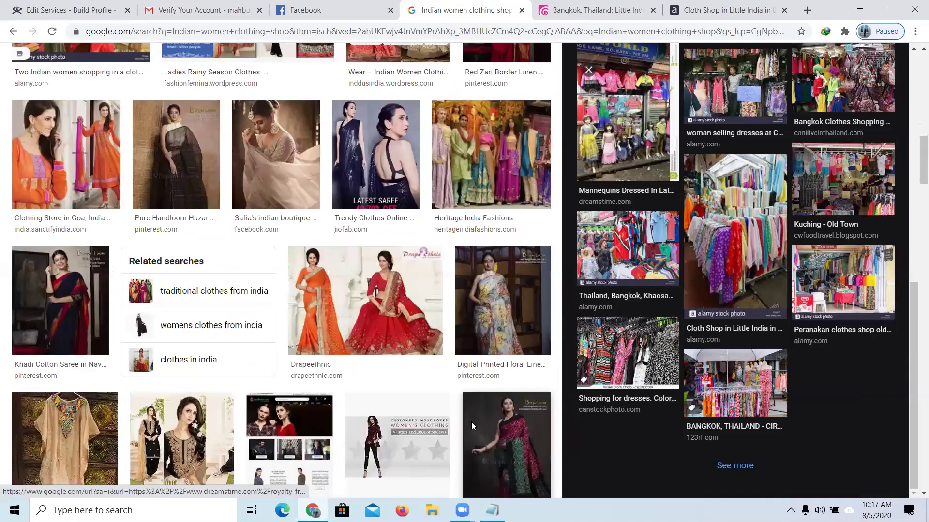
scroll(472, 426, down, 8)
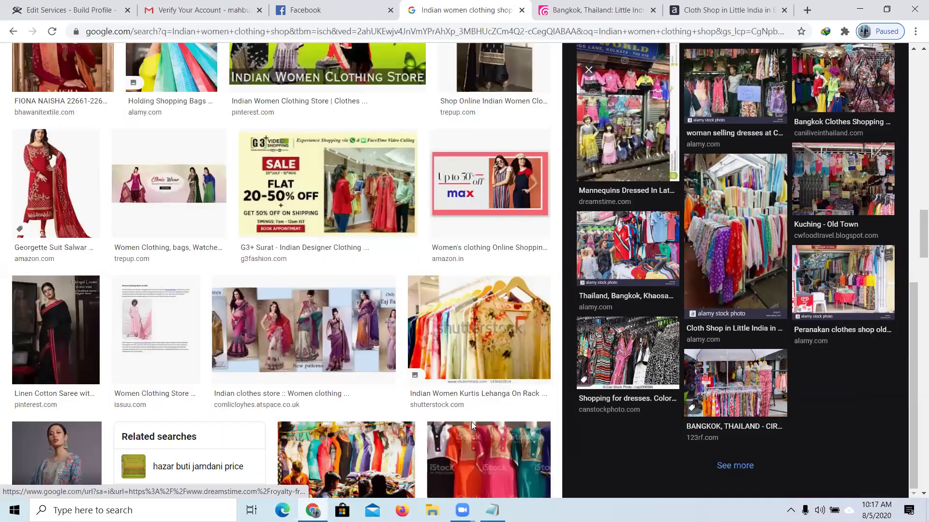
scroll(472, 424, down, 4)
scroll(473, 425, down, 2)
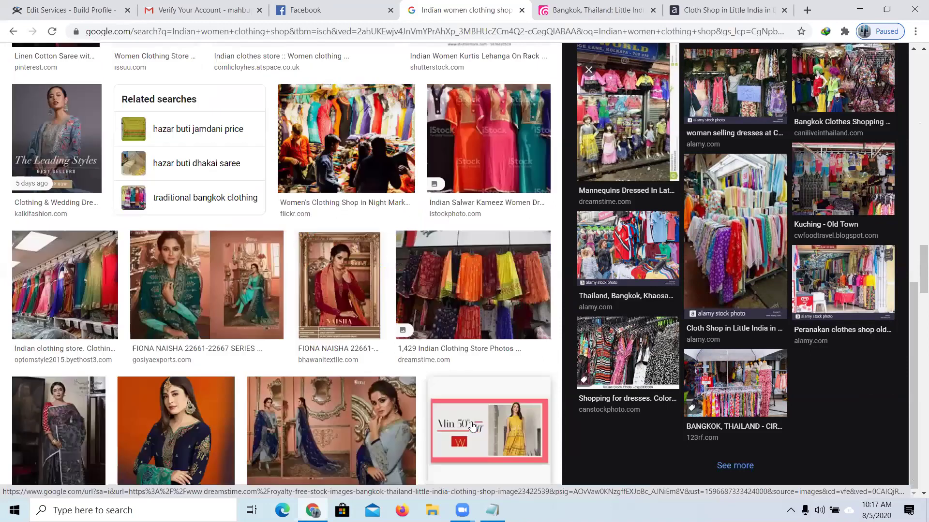
scroll(473, 425, down, 1)
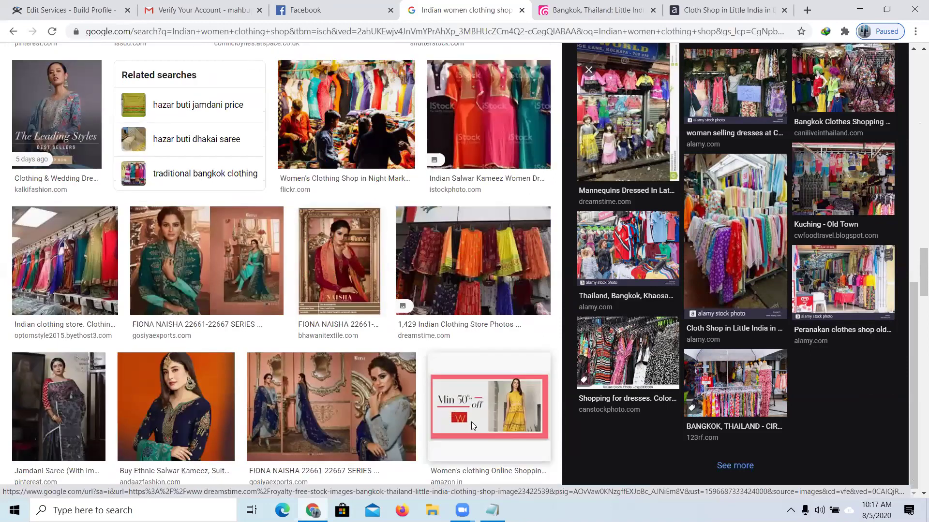
scroll(473, 425, down, 2)
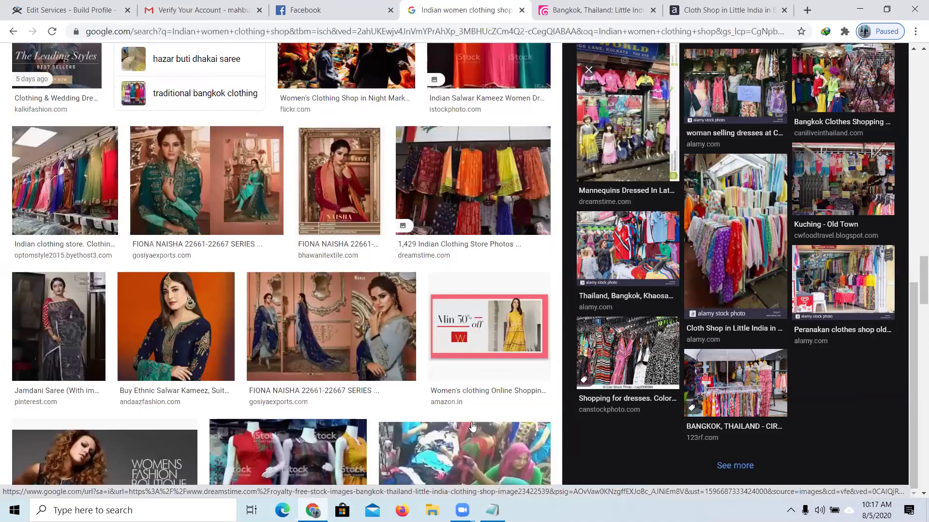
scroll(473, 426, down, 7)
scroll(473, 426, down, 3)
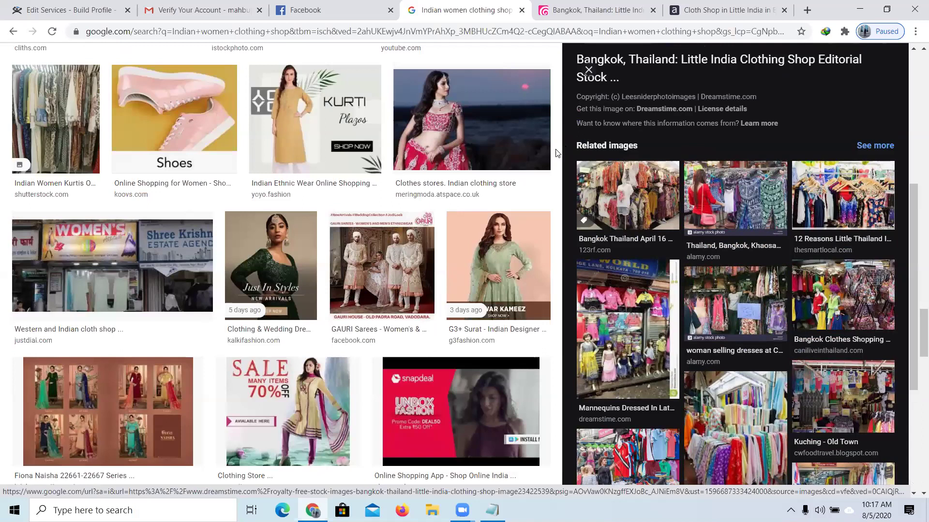
scroll(556, 154, up, 1)
scroll(556, 153, up, 1)
scroll(556, 153, down, 1)
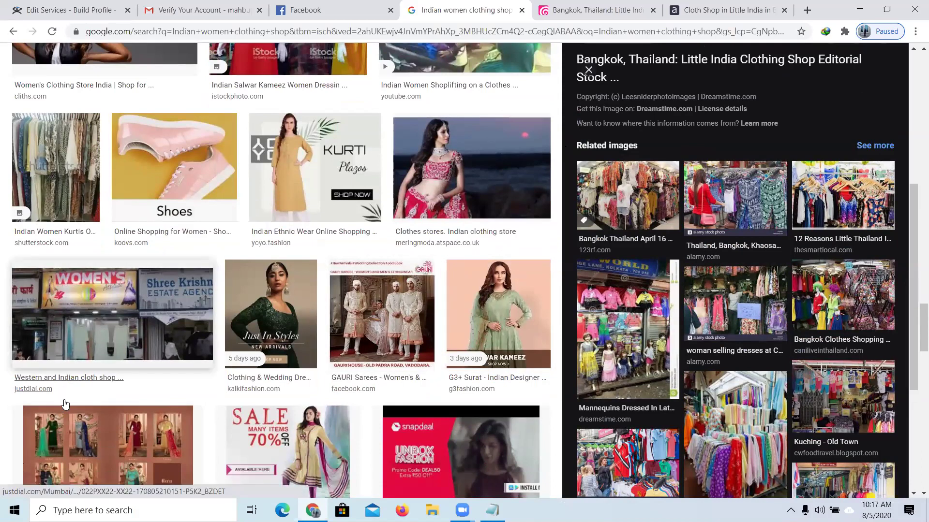
scroll(54, 416, down, 1)
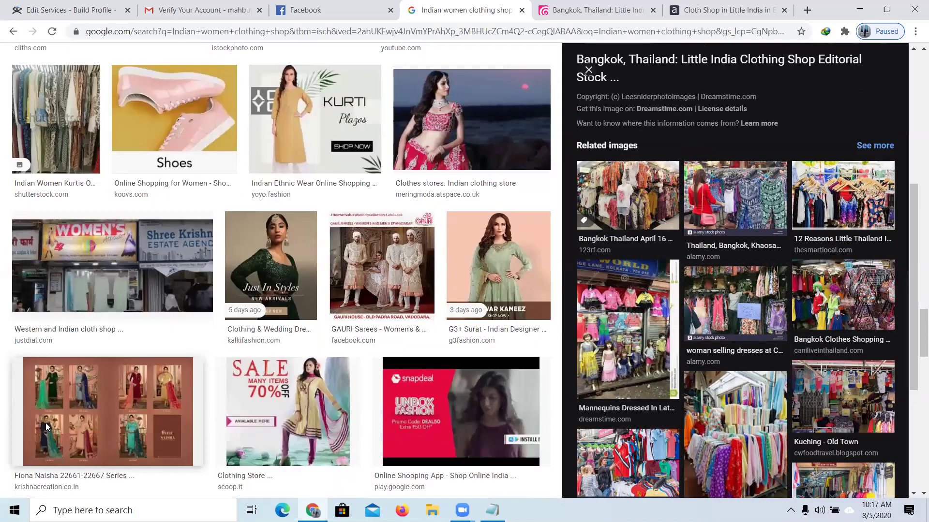
scroll(46, 428, down, 3)
scroll(46, 428, down, 1)
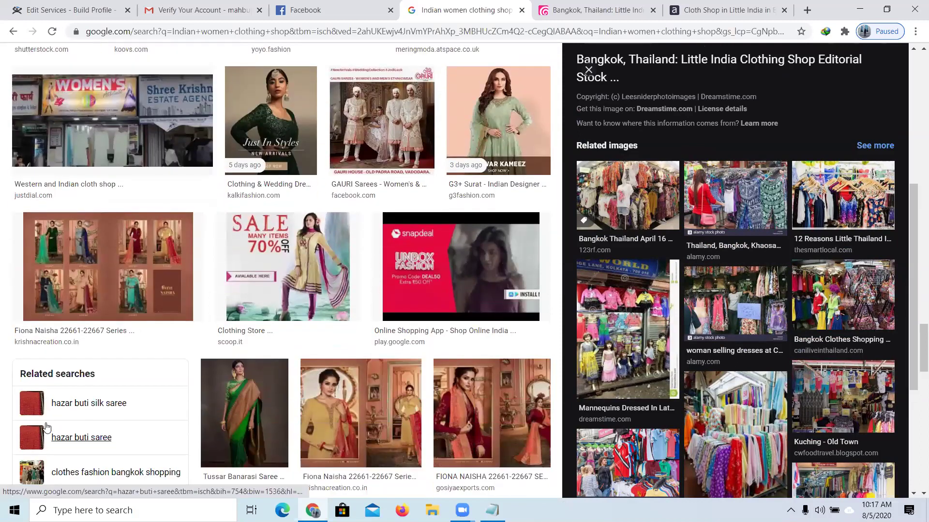
scroll(46, 428, down, 3)
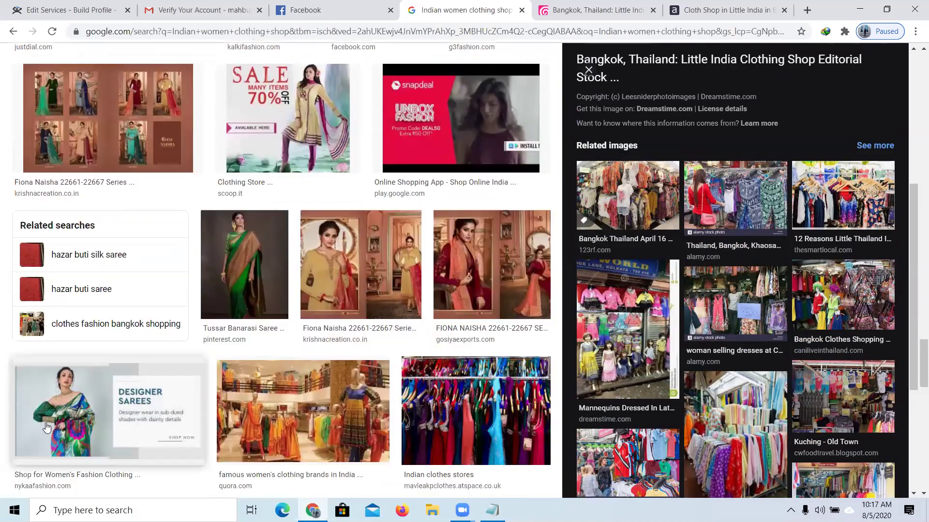
scroll(45, 427, down, 5)
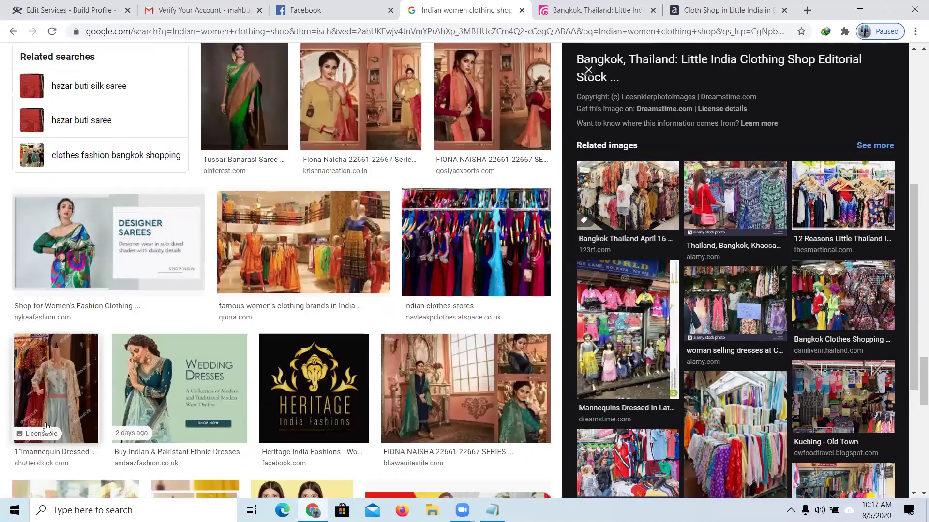
scroll(46, 428, down, 4)
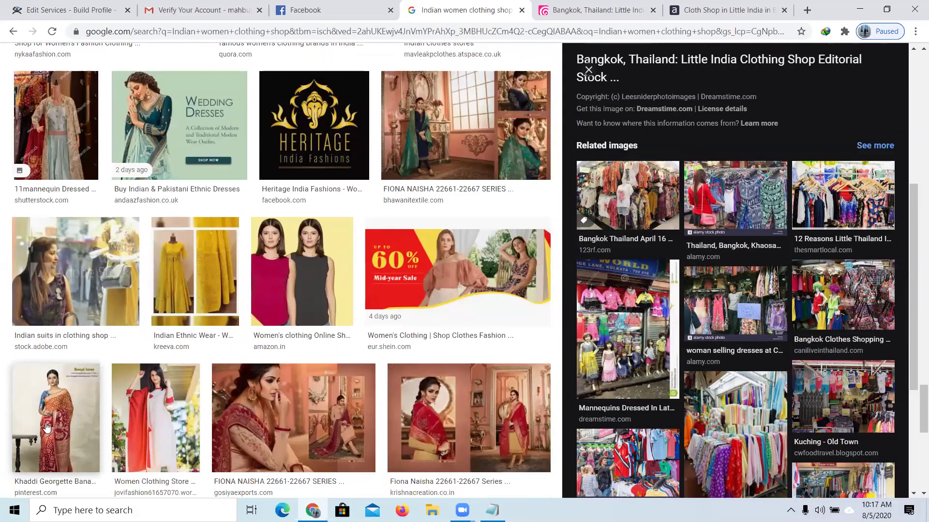
scroll(46, 427, down, 1)
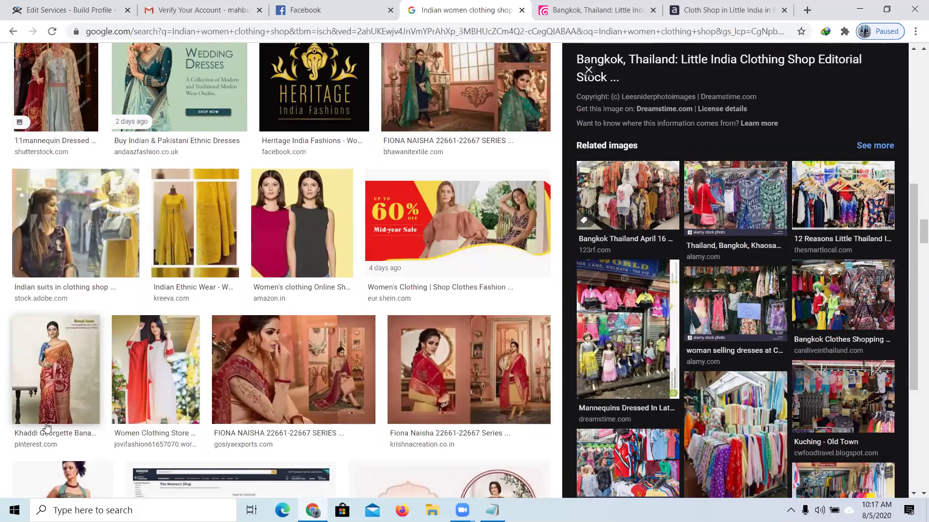
scroll(46, 427, down, 4)
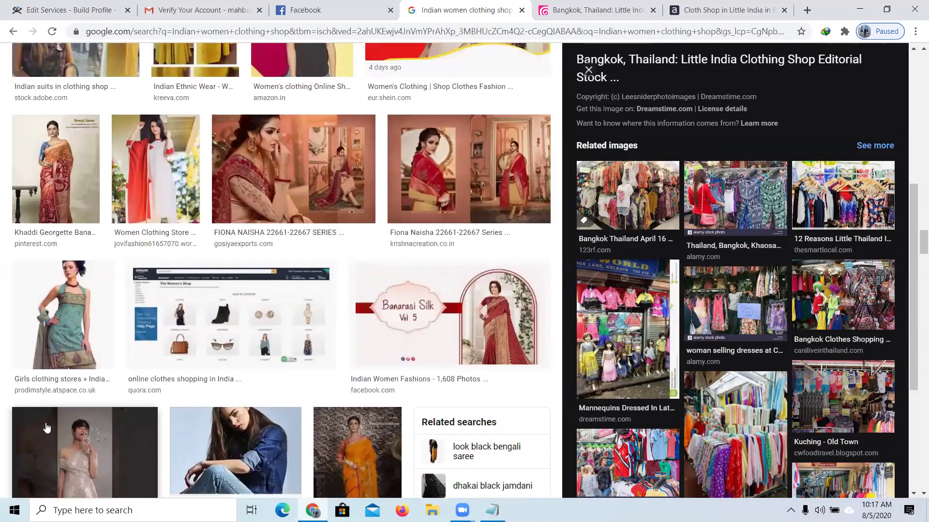
scroll(46, 427, up, 7)
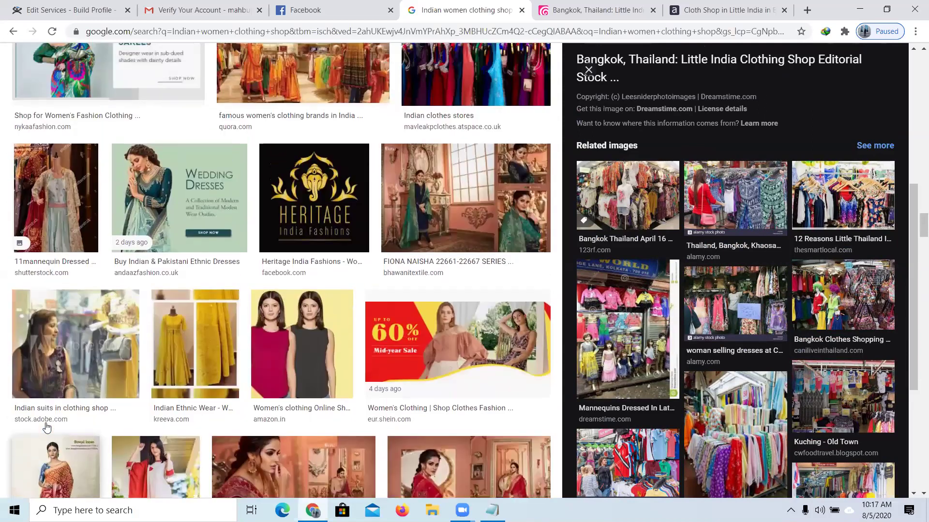
scroll(46, 427, up, 2)
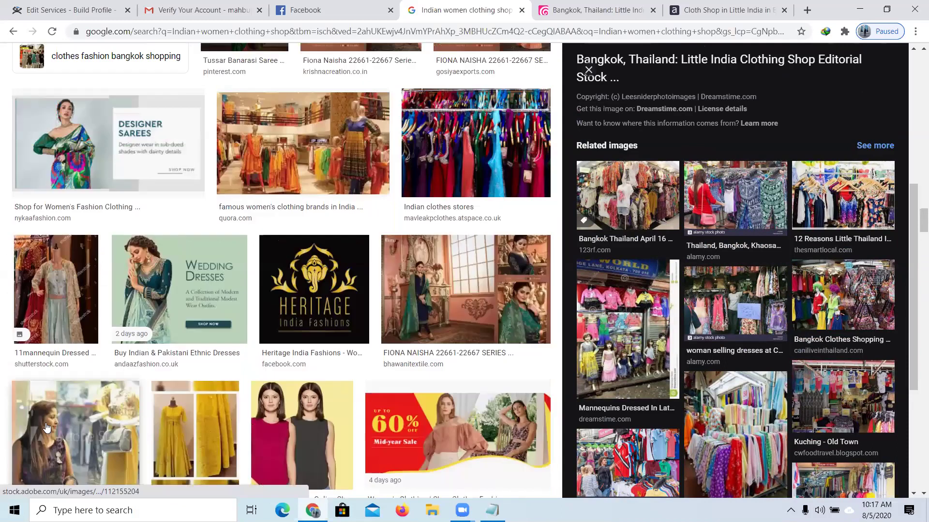
scroll(46, 428, up, 4)
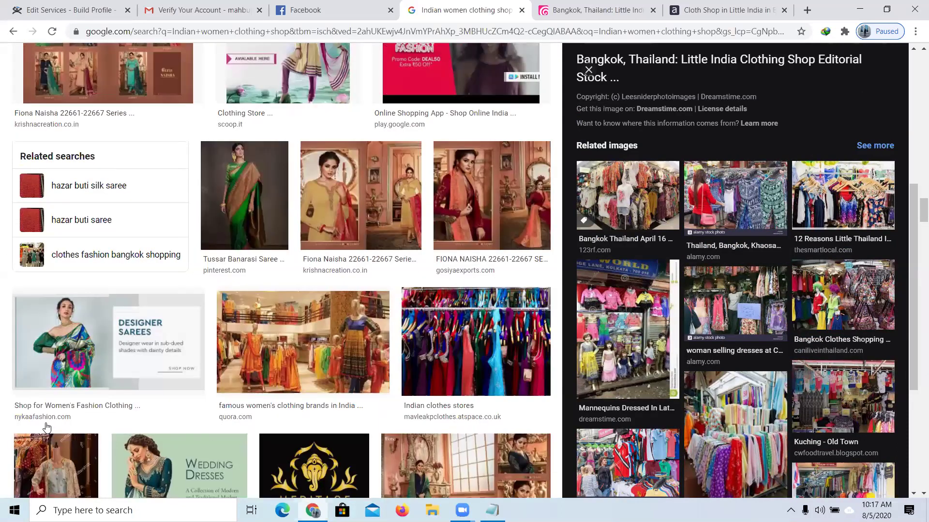
scroll(46, 427, up, 3)
scroll(46, 427, up, 5)
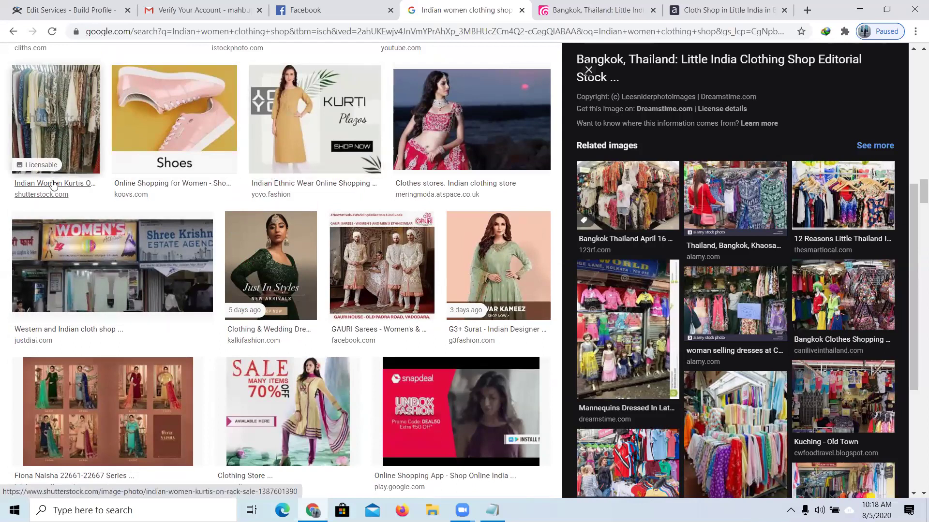
Preview the 'Indian Women Kurtis on rack' photo and dismiss its right-click menu
click(66, 151)
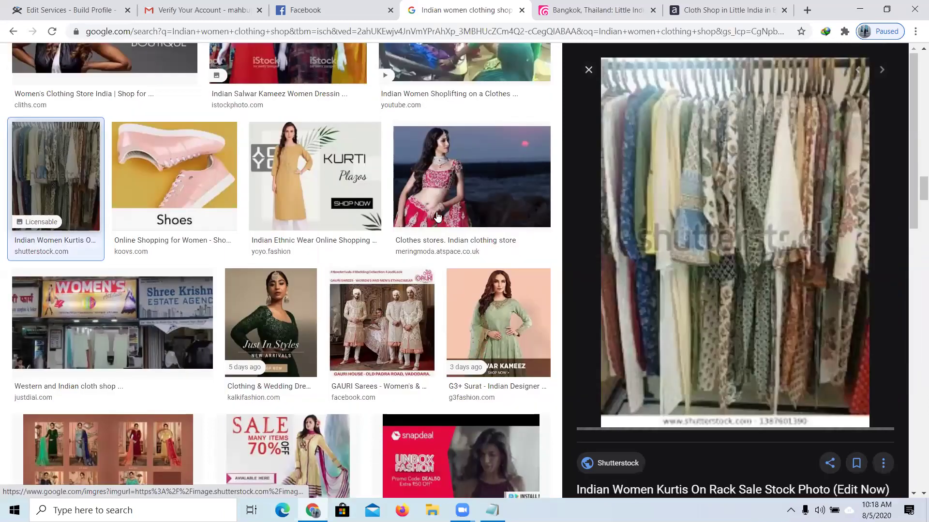
scroll(629, 266, down, 1)
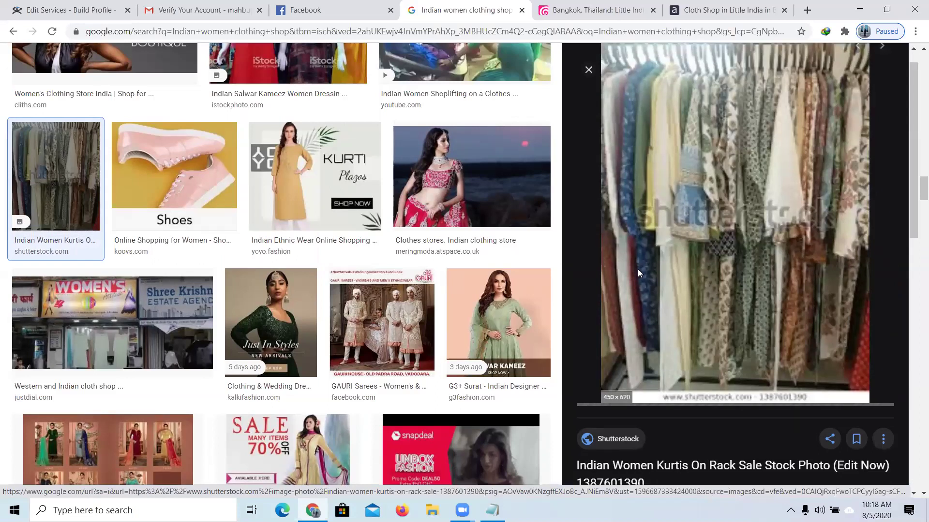
right_click(631, 266)
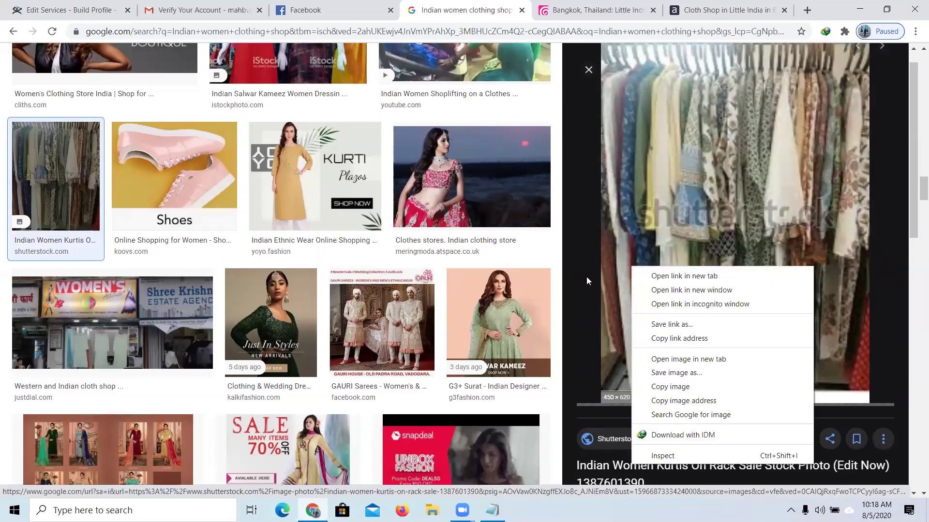
key(Down)
key(Escape)
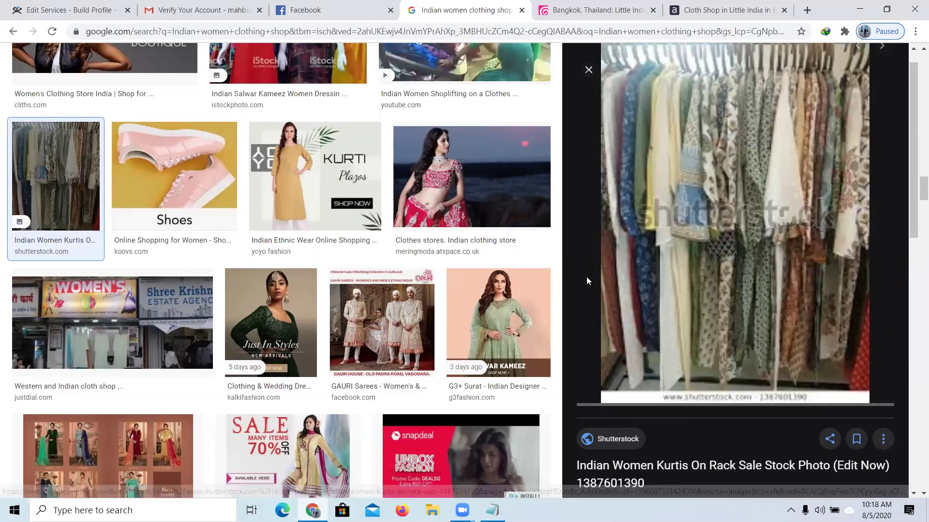
scroll(586, 281, down, 3)
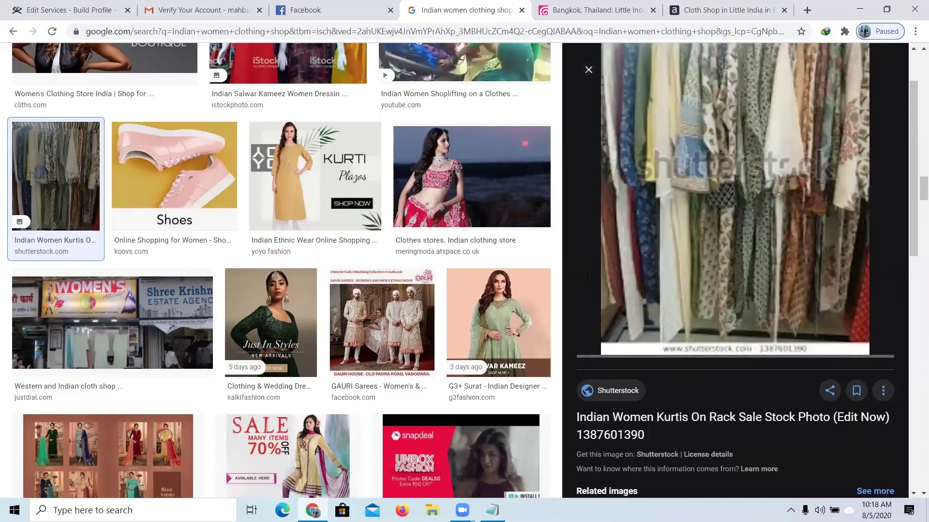
scroll(587, 282, down, 8)
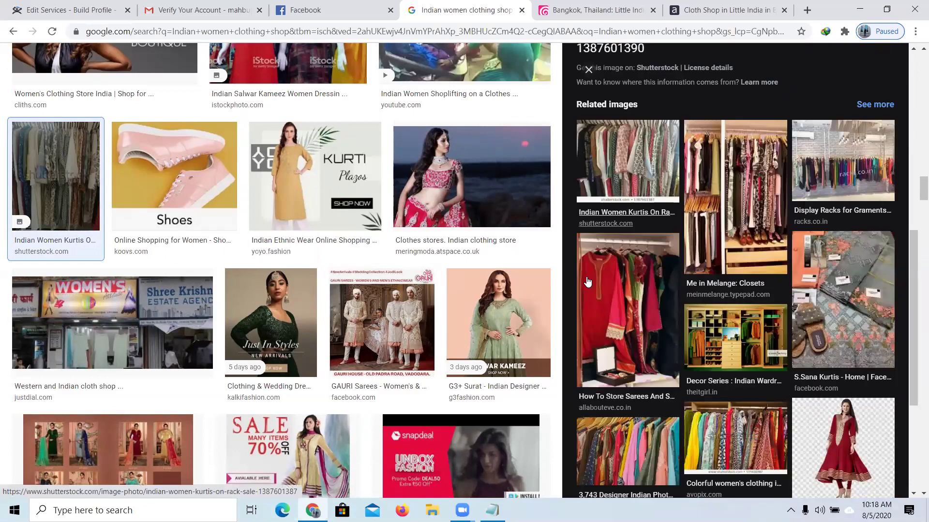
scroll(587, 282, down, 1)
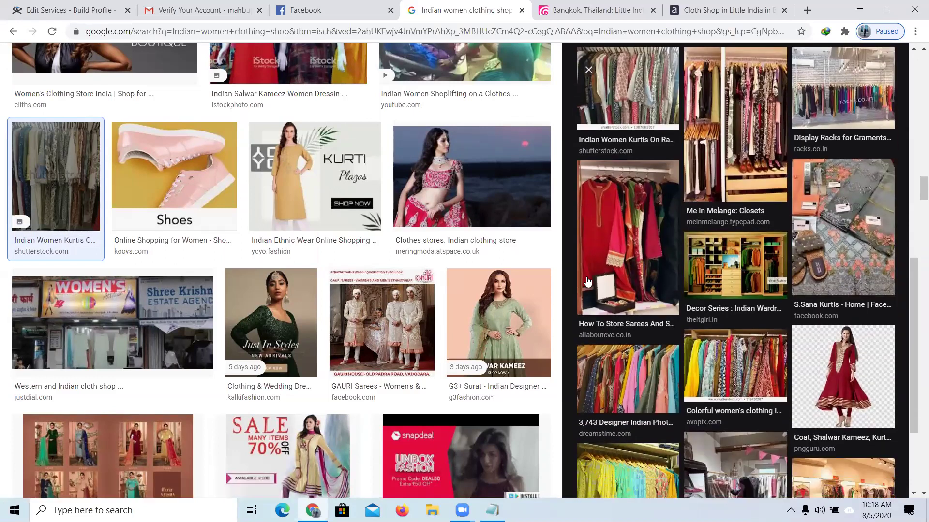
scroll(588, 282, down, 3)
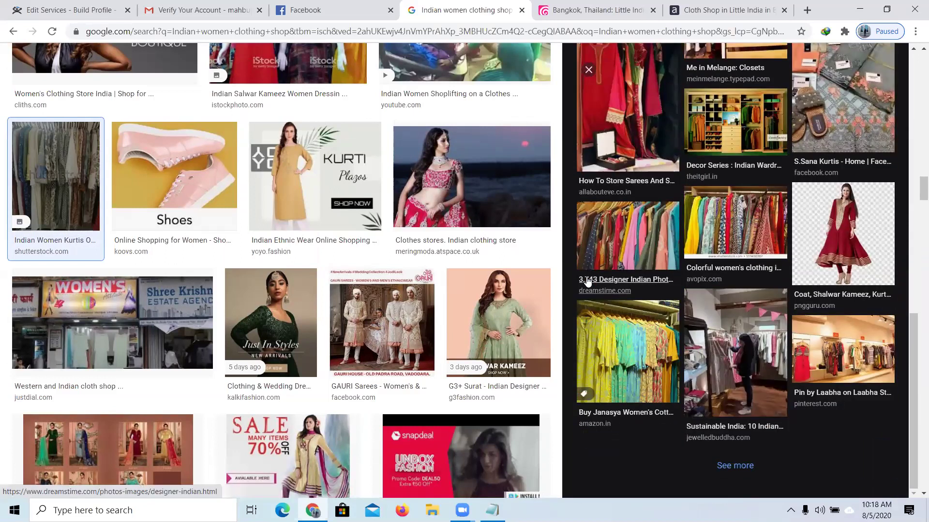
Inspect the Janasya kurta rack and Pinterest kurtis images, then close the preview panel
click(602, 330)
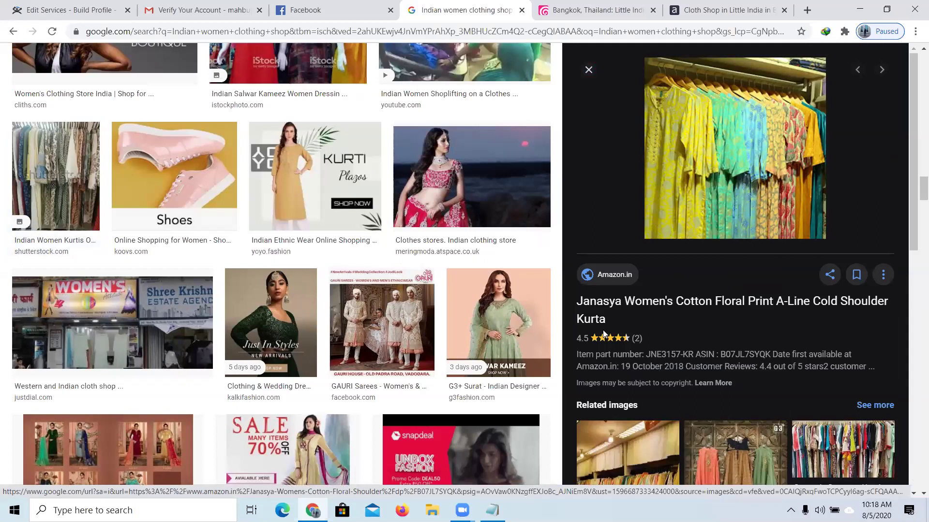
scroll(603, 331, down, 1)
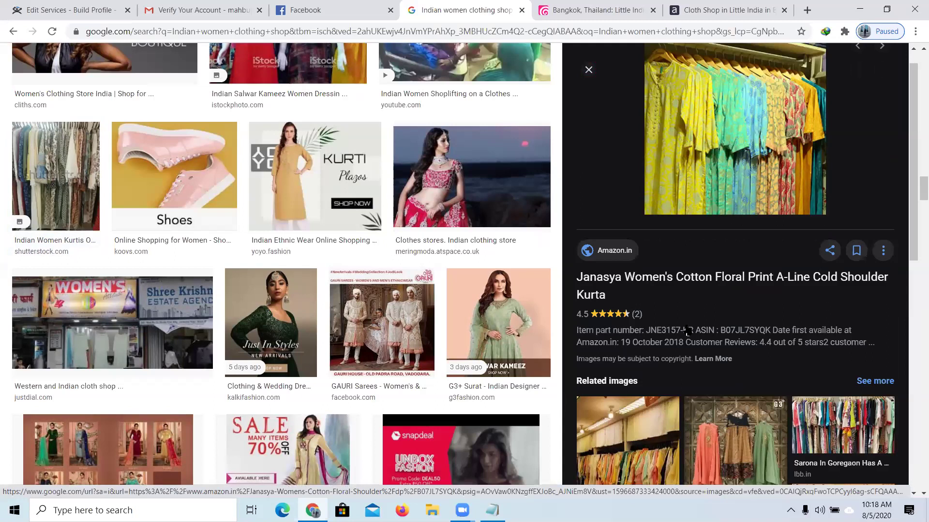
scroll(704, 334, down, 3)
click(704, 334)
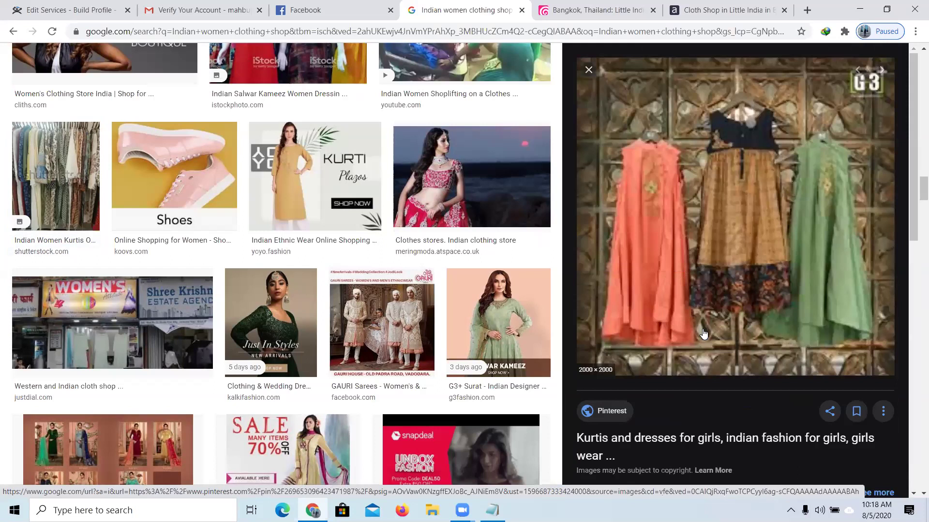
scroll(704, 334, down, 5)
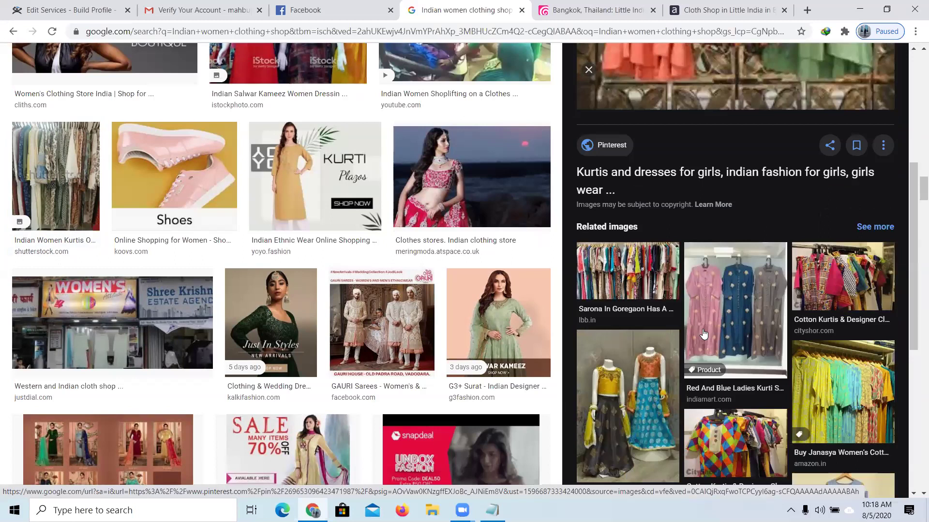
scroll(704, 334, down, 1)
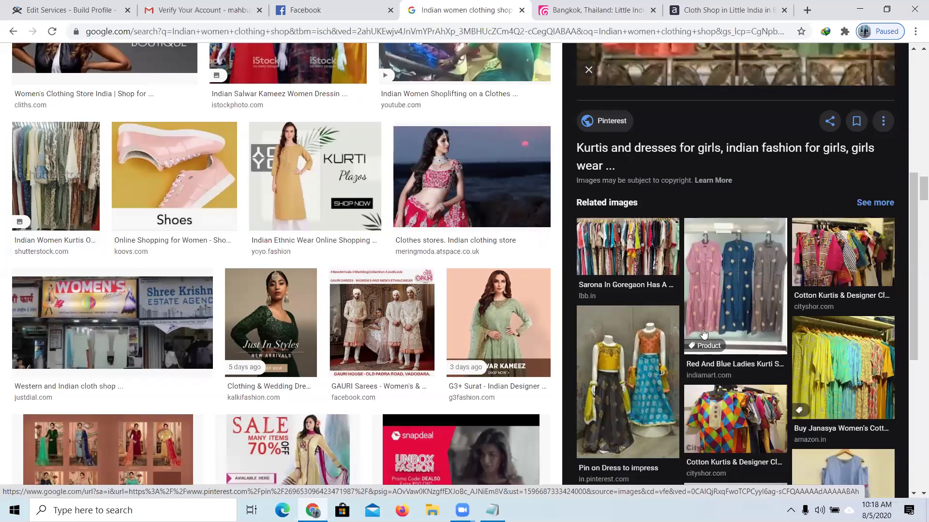
scroll(703, 334, down, 2)
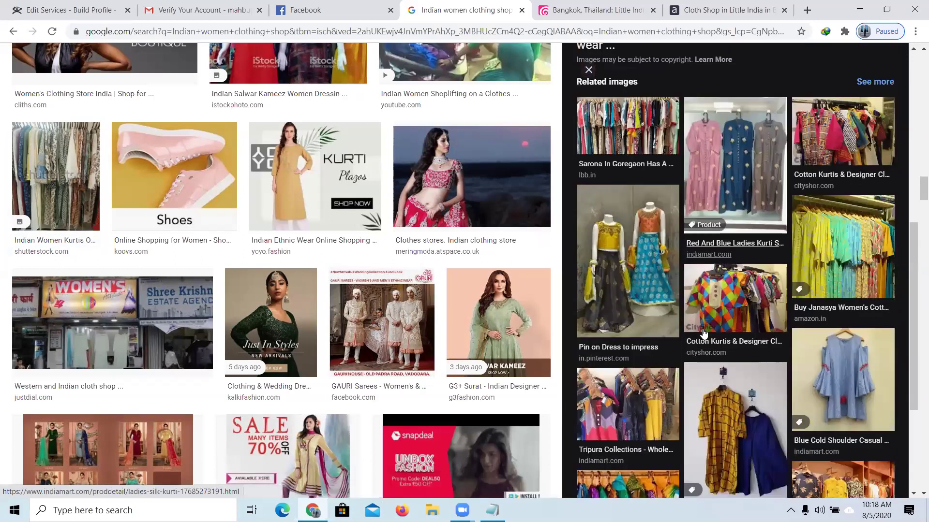
scroll(704, 333, down, 1)
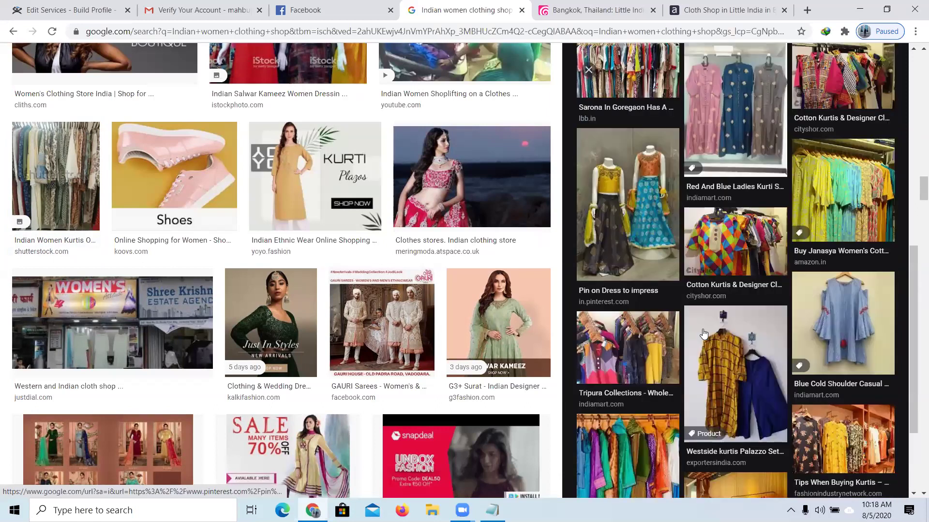
scroll(704, 334, up, 6)
scroll(569, 72, up, 6)
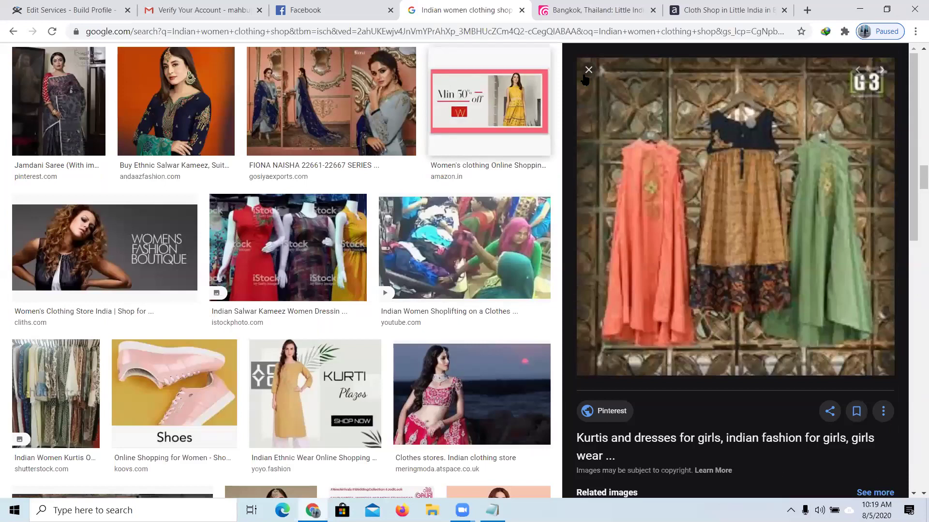
click(588, 70)
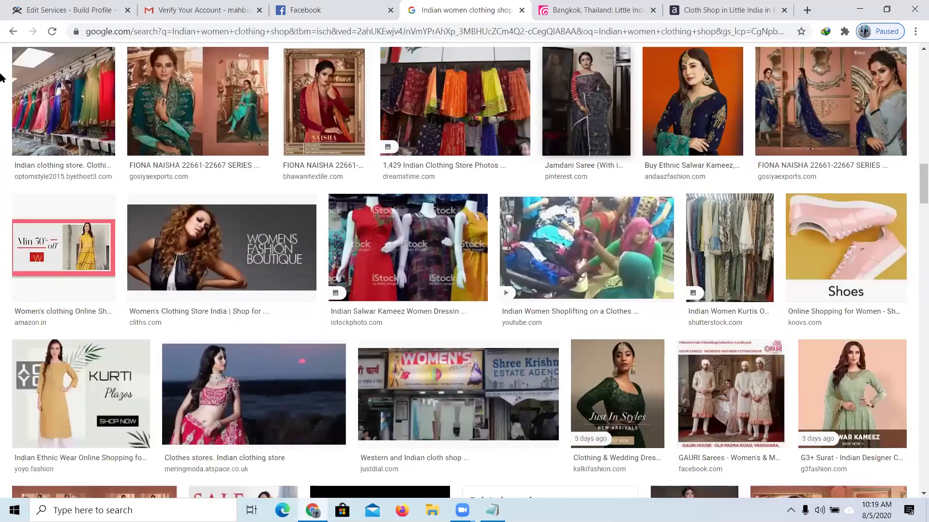
Preview the Indian clothing store rack photo and scroll to its related images
click(83, 99)
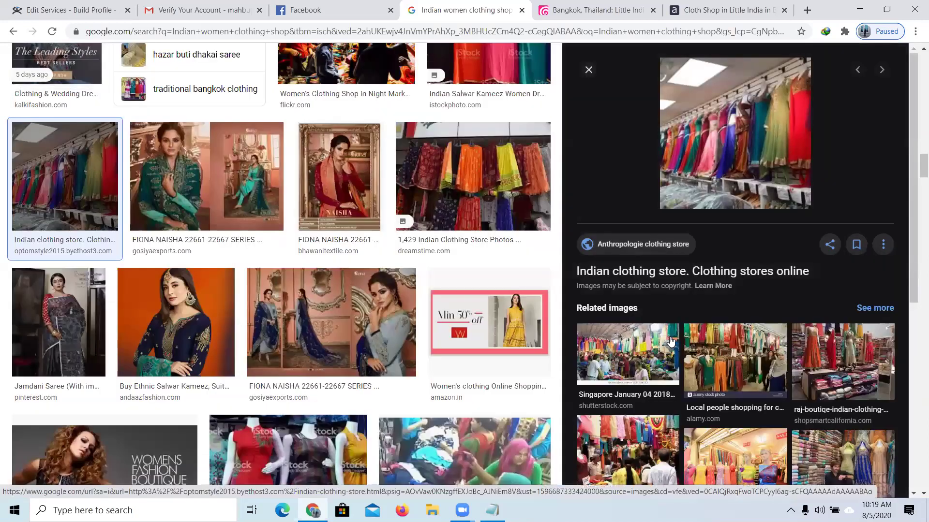
scroll(671, 342, down, 1)
scroll(670, 342, down, 1)
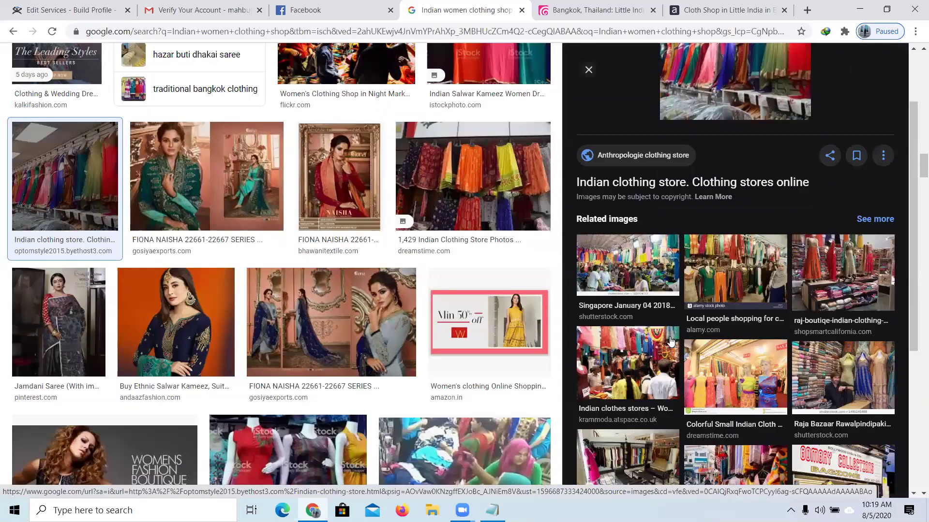
scroll(670, 342, down, 1)
scroll(670, 341, down, 2)
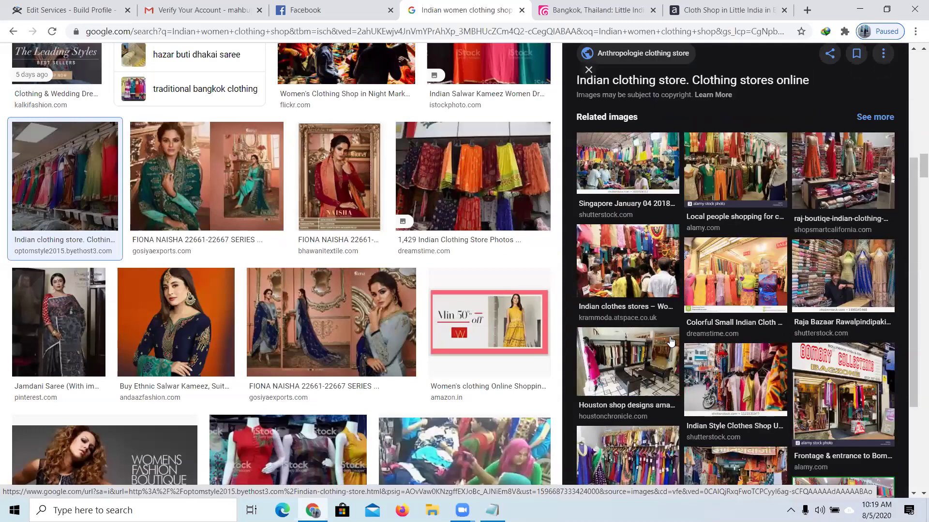
scroll(670, 342, down, 2)
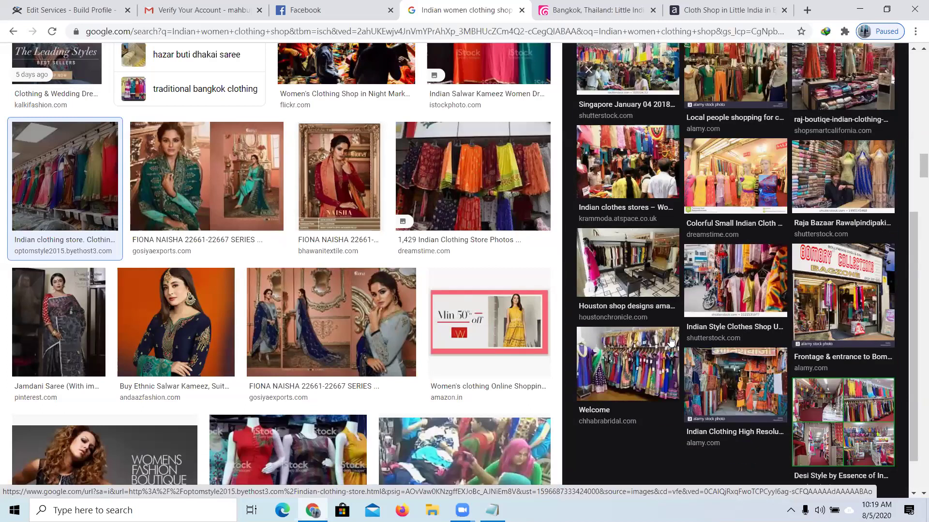
Open the chhabrabridal.com 'Welcome' rack photo's source page in a new tab
click(640, 354)
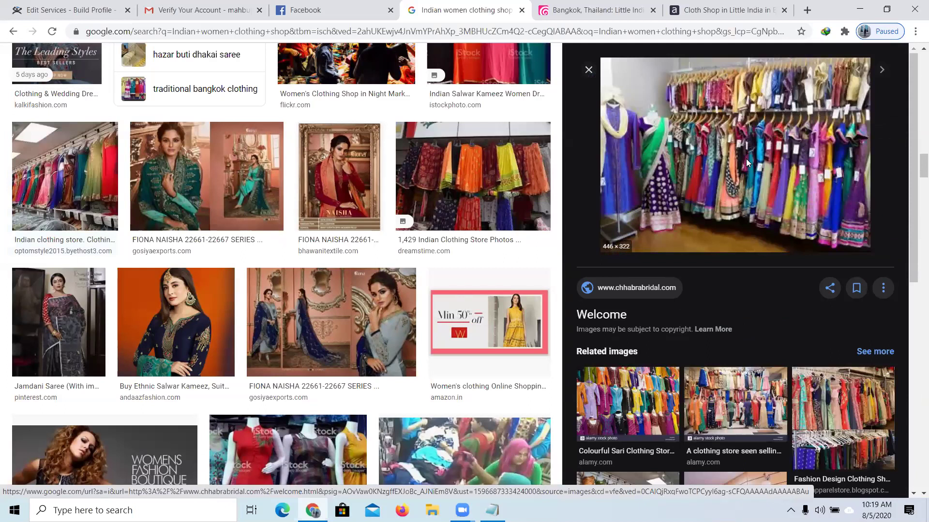
right_click(764, 159)
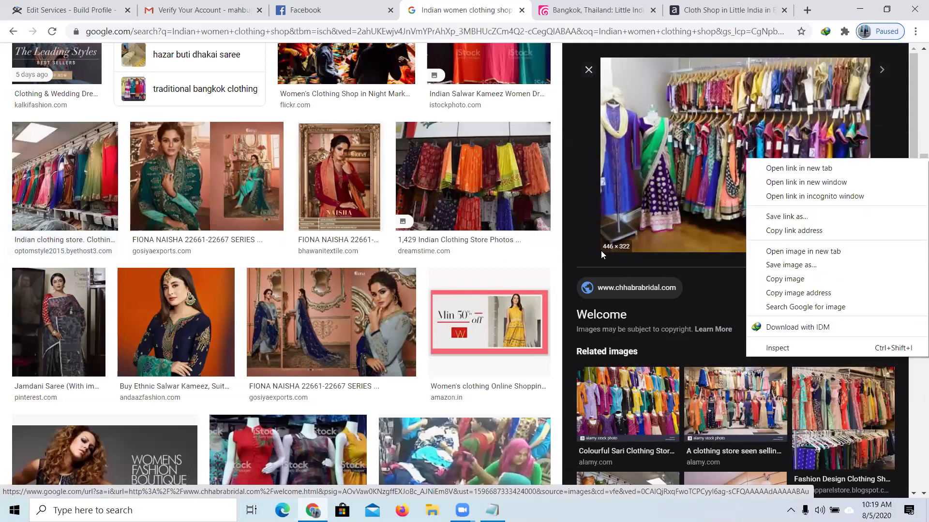
click(770, 168)
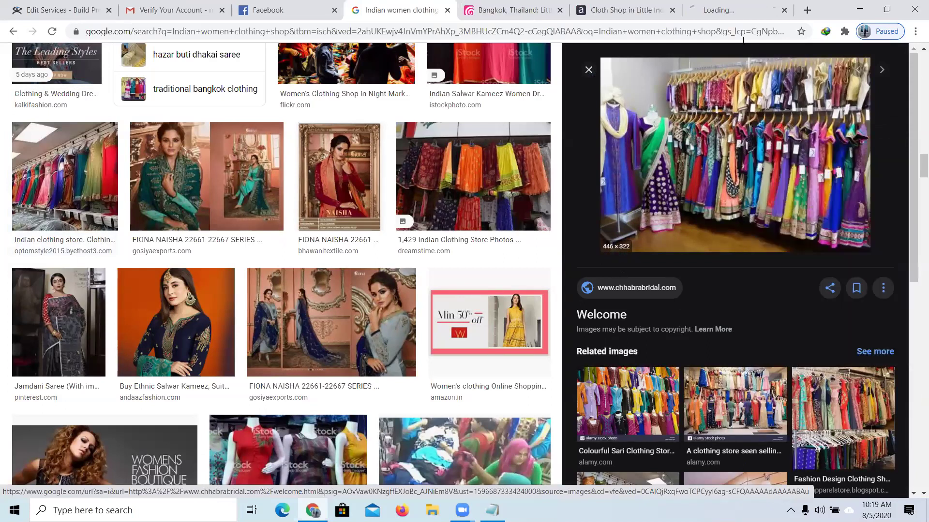
Switch to the chhabrabridal.com Welcome tab and scroll through its boutique photos
click(733, 11)
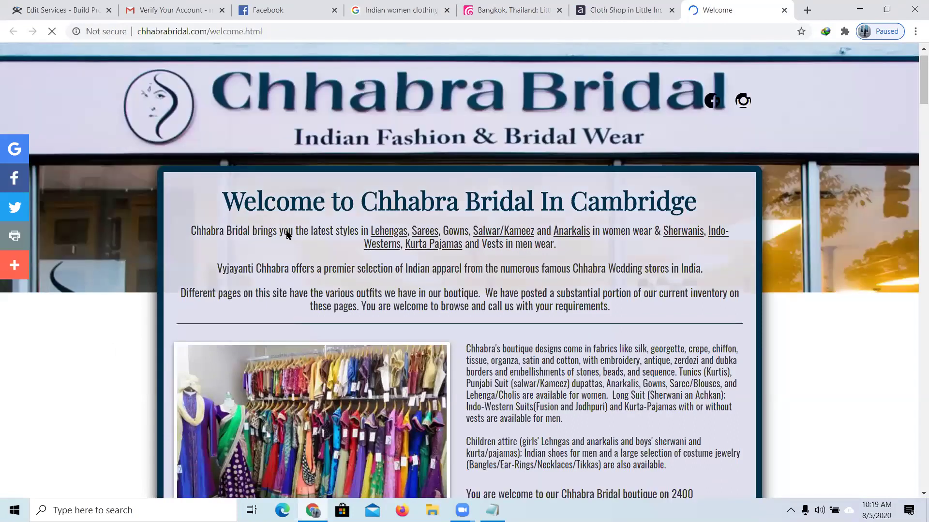
scroll(287, 235, down, 3)
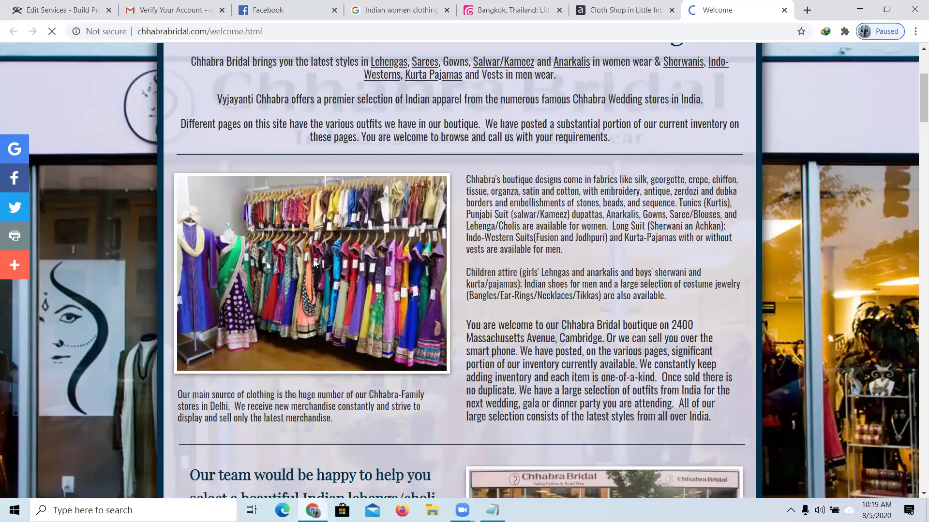
scroll(313, 259, down, 1)
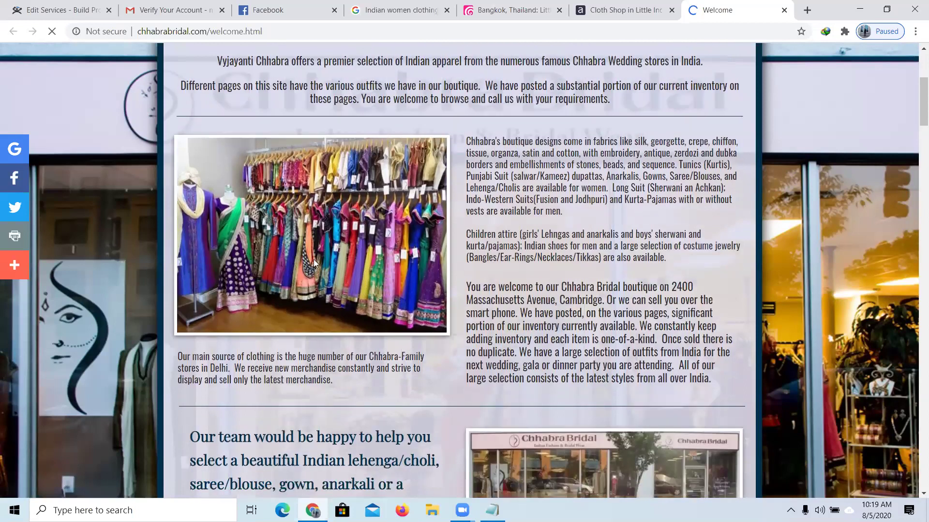
scroll(313, 259, down, 4)
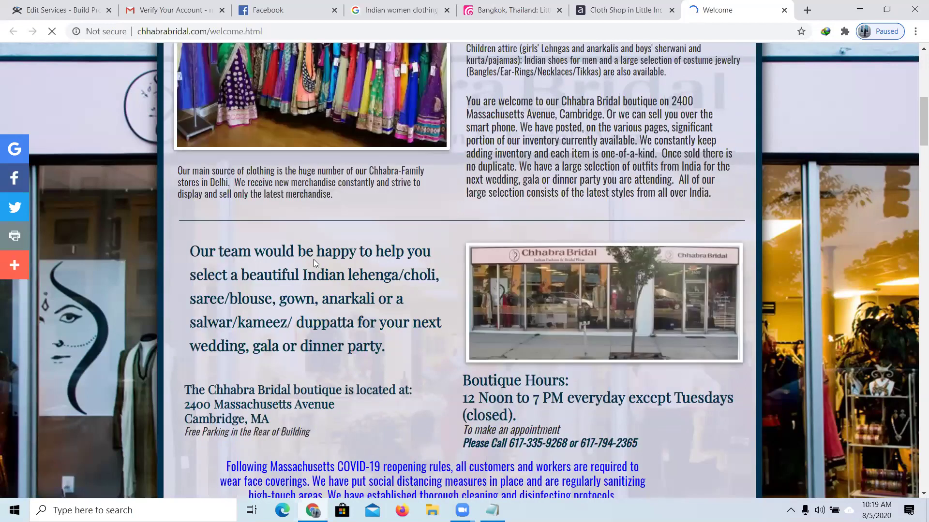
scroll(313, 259, down, 15)
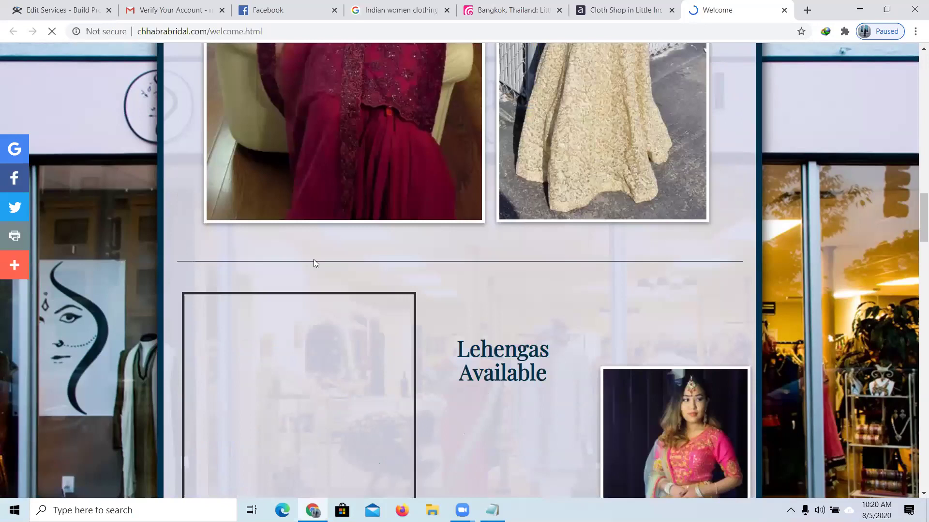
scroll(313, 262, up, 6)
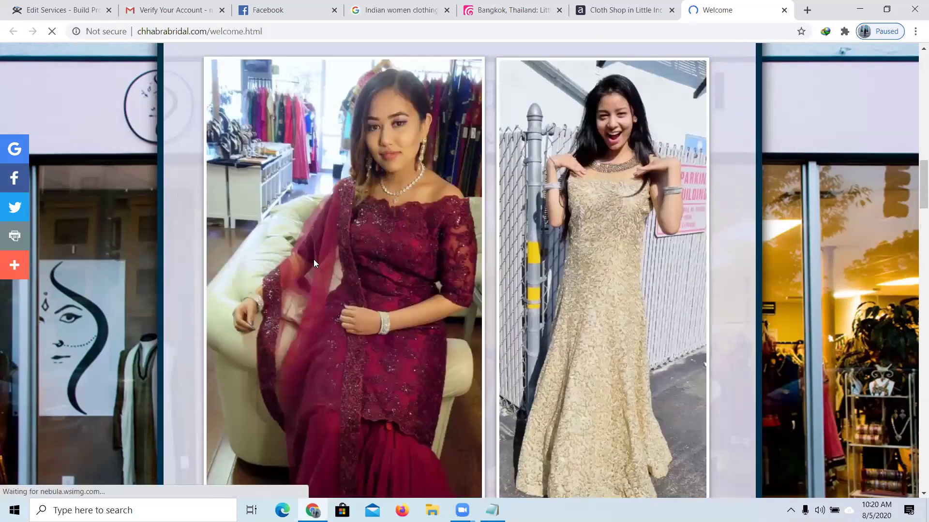
scroll(313, 262, up, 1)
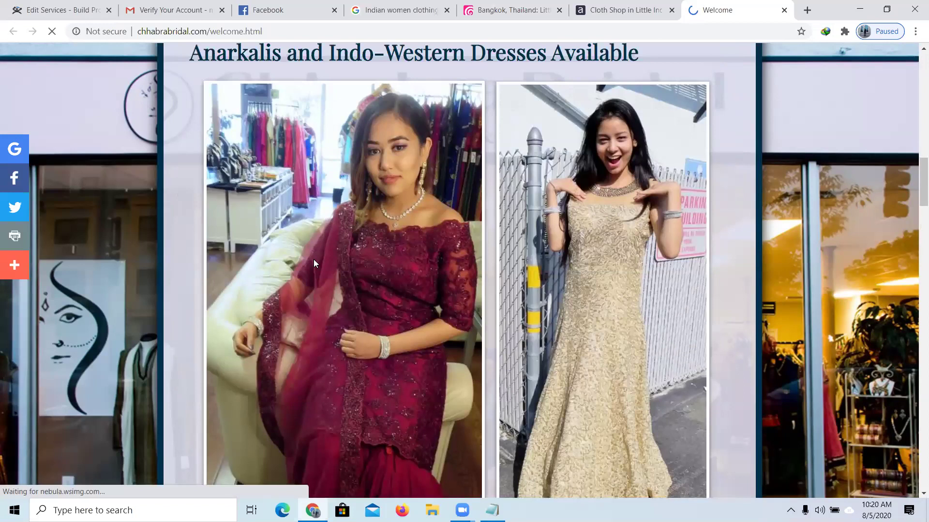
scroll(314, 261, down, 2)
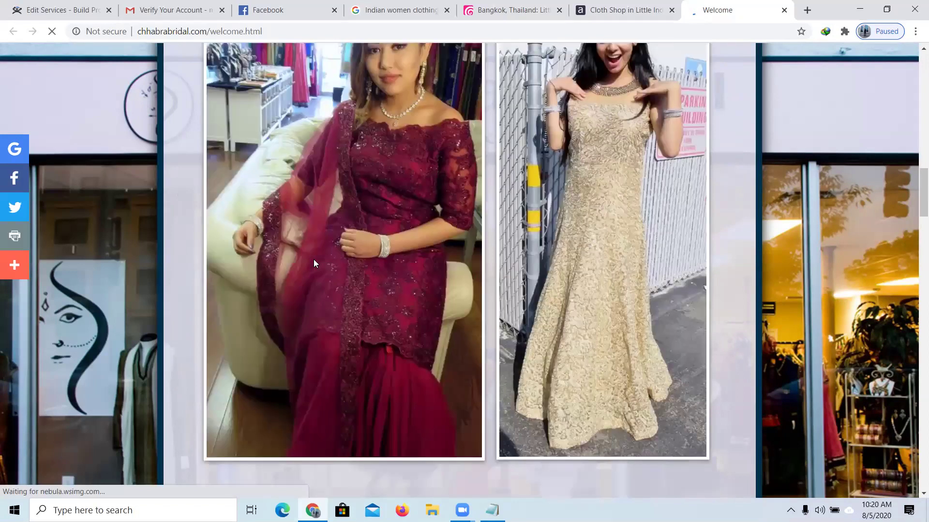
scroll(314, 263, down, 4)
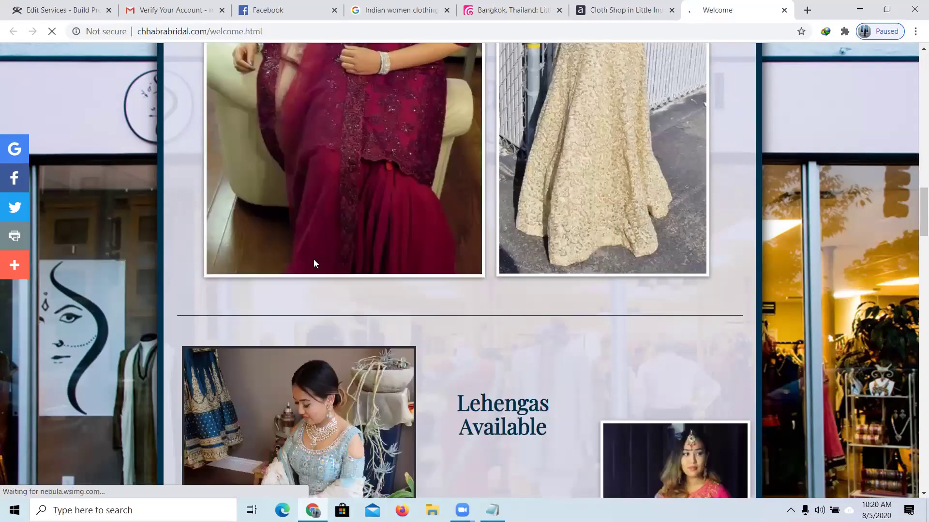
scroll(349, 136, down, 6)
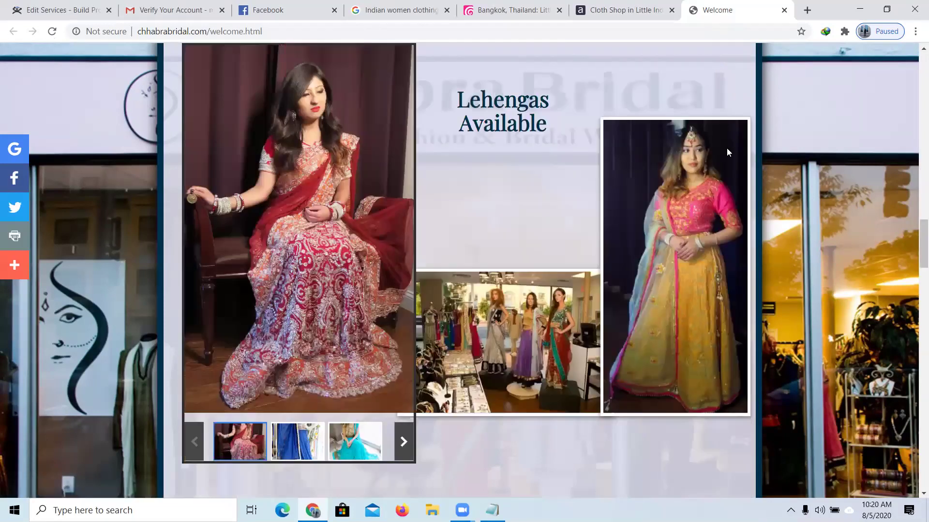
scroll(730, 183, up, 20)
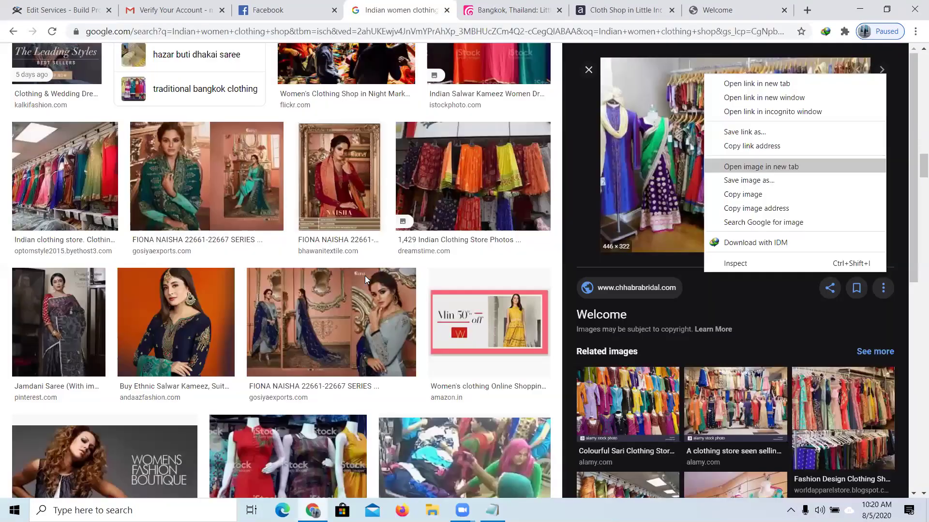
Save the chhabrabridal.com Welcome rack photo to the Desktop
key(v)
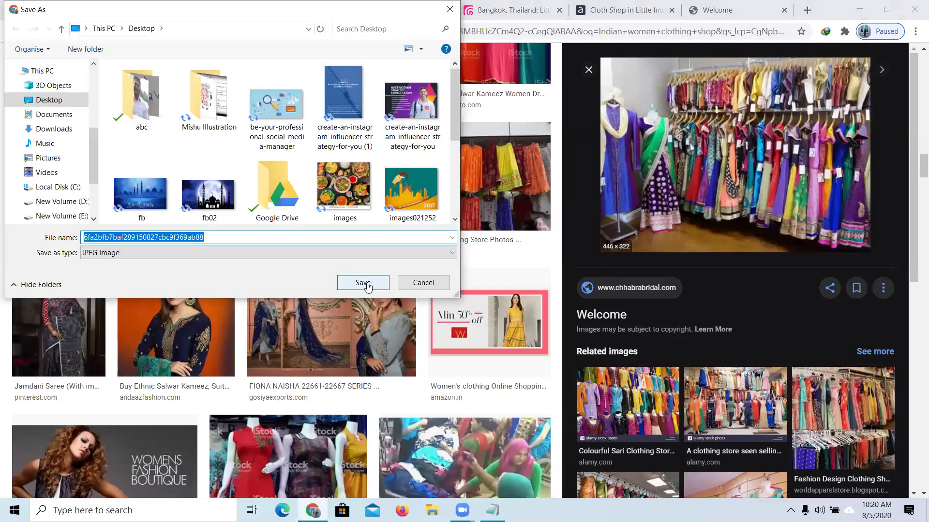
click(364, 284)
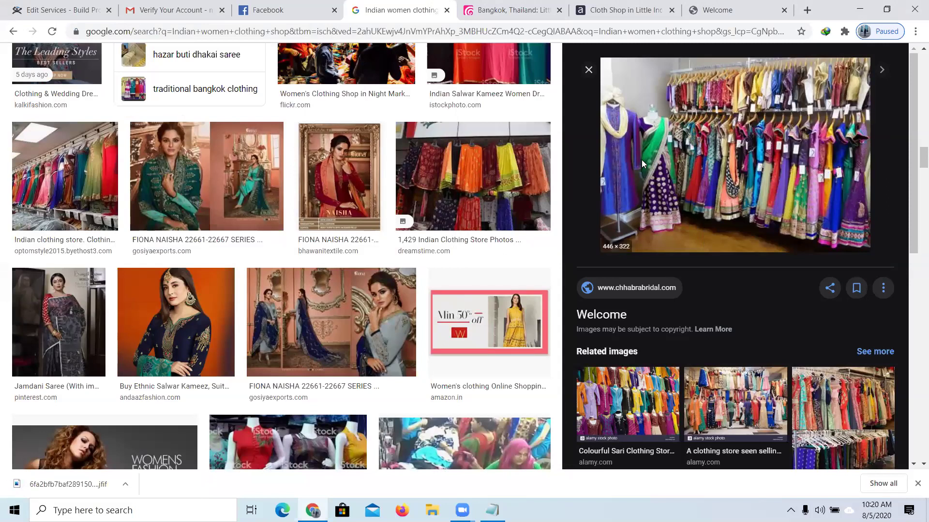
right_click(627, 122)
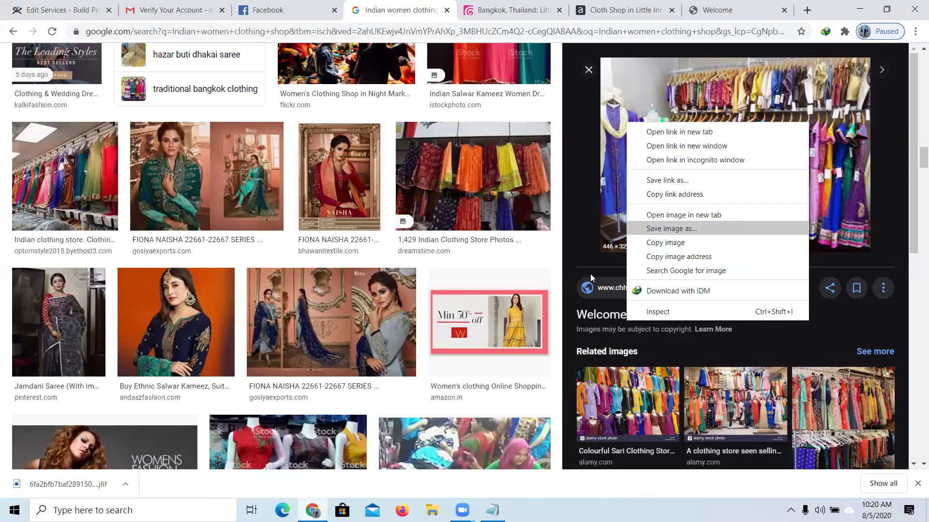
click(566, 259)
Scroll the preview panel to related images like 'Colourful Sari Clothing Store'
scroll(566, 261, down, 1)
scroll(598, 316, down, 1)
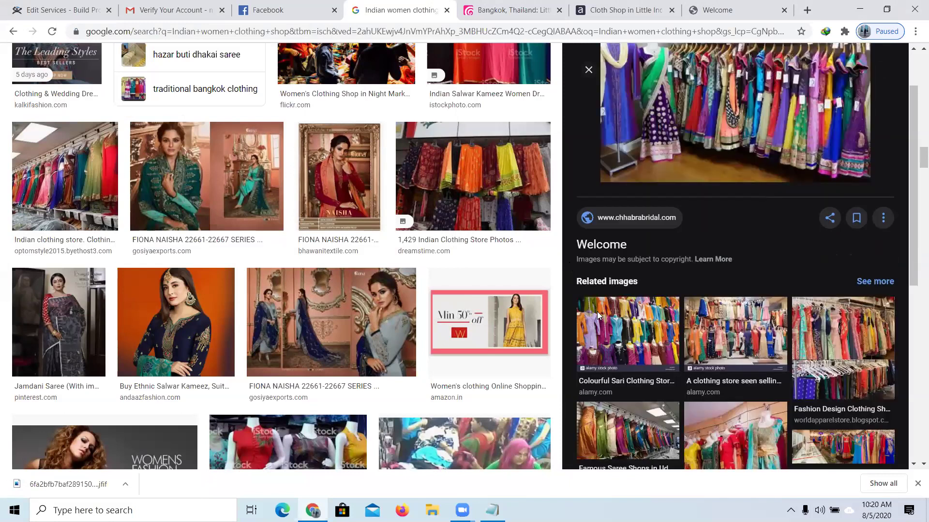
scroll(598, 314, down, 1)
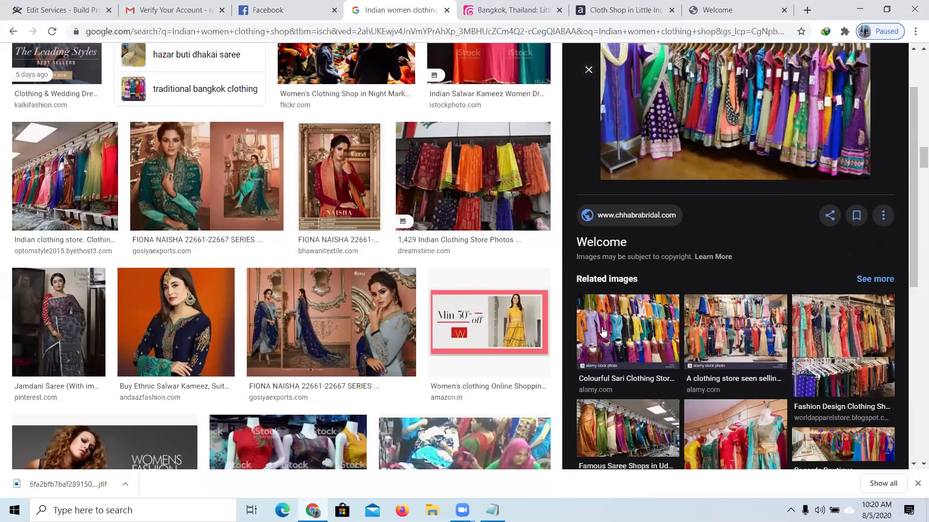
Bring up the 1024 × 768 preview of Flickr's 'Little India Clothes Shopping | Tekka market' photo
click(604, 333)
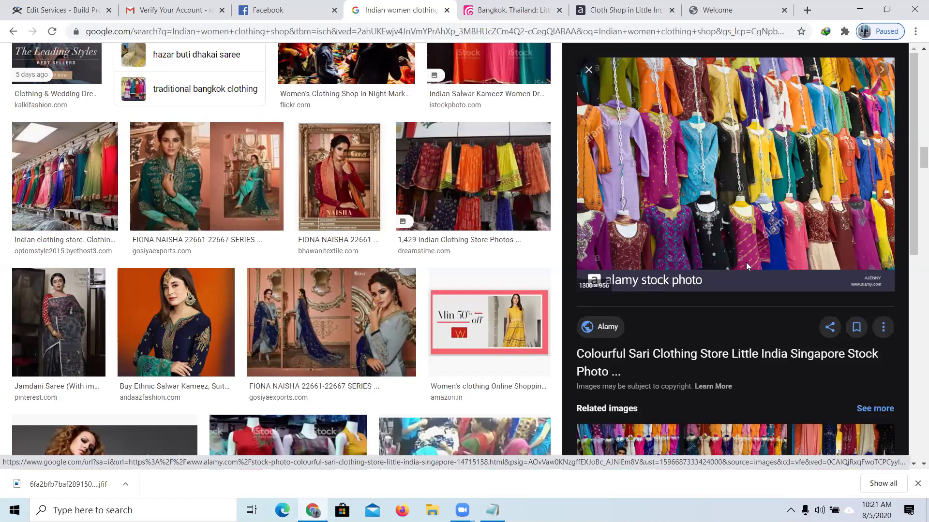
scroll(745, 262, down, 5)
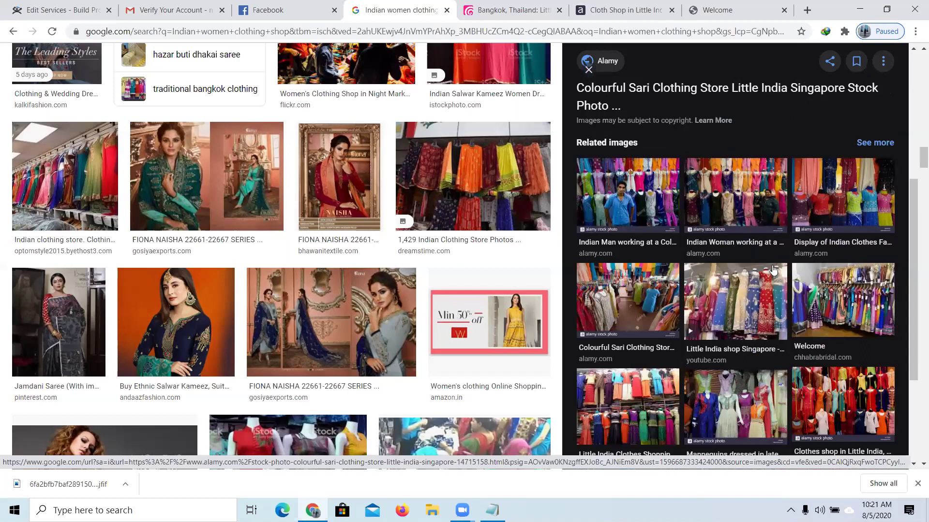
scroll(773, 270, down, 1)
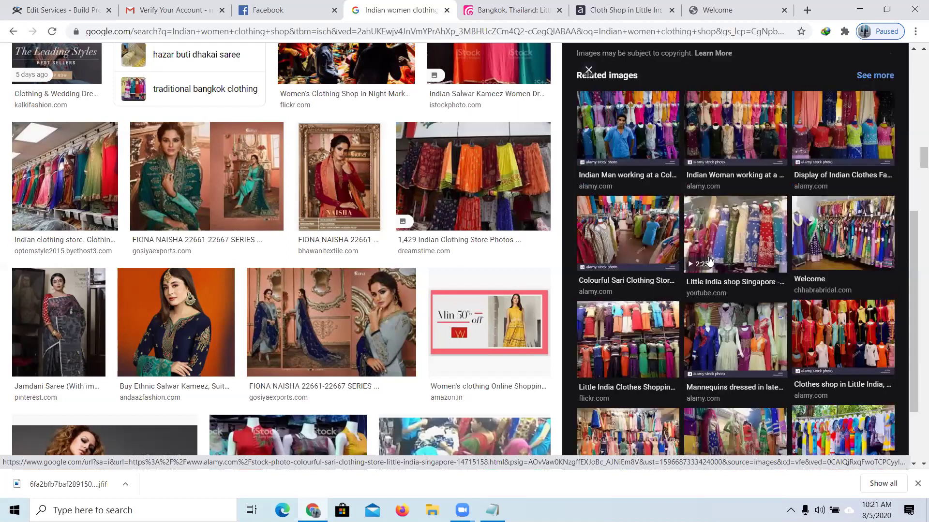
scroll(646, 275, down, 1)
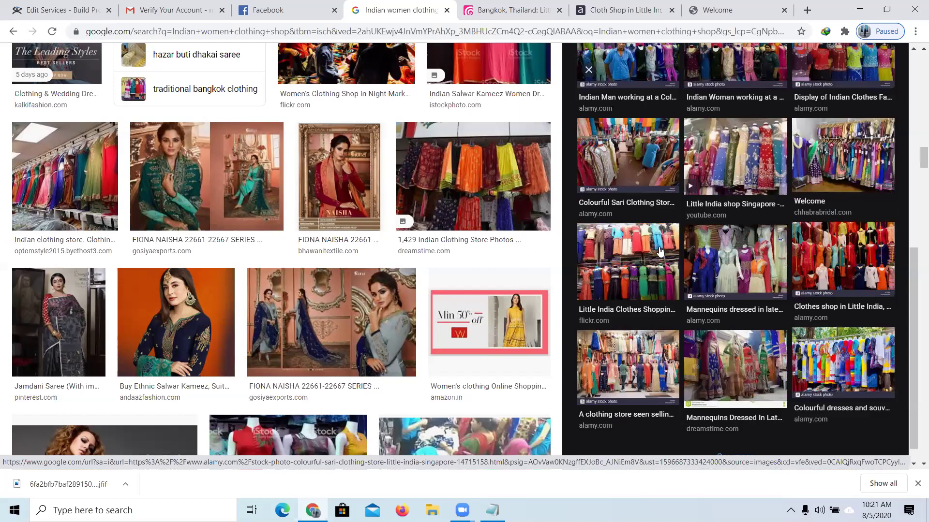
scroll(650, 261, down, 1)
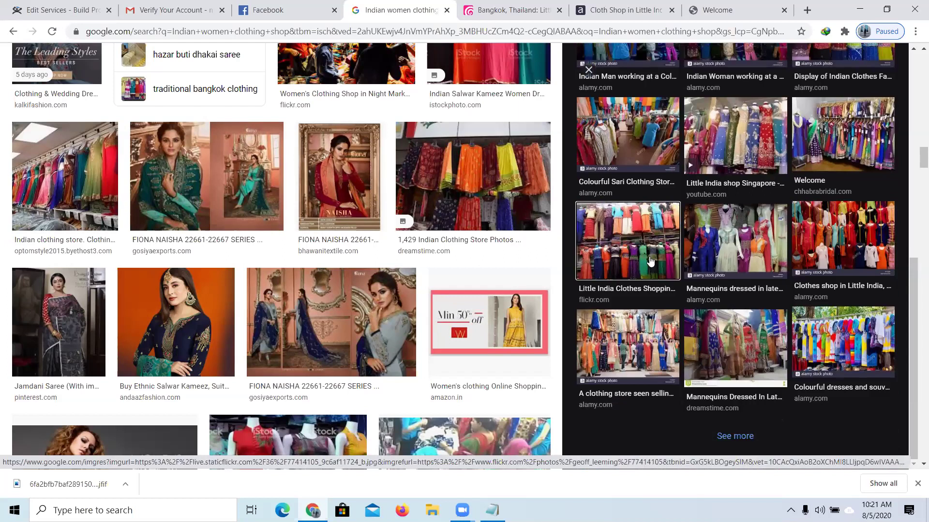
key(Up)
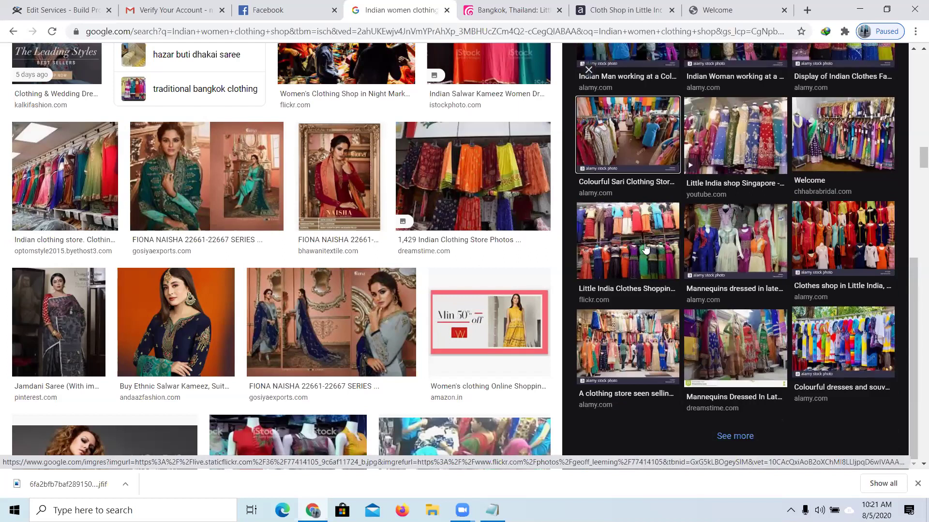
key(Down)
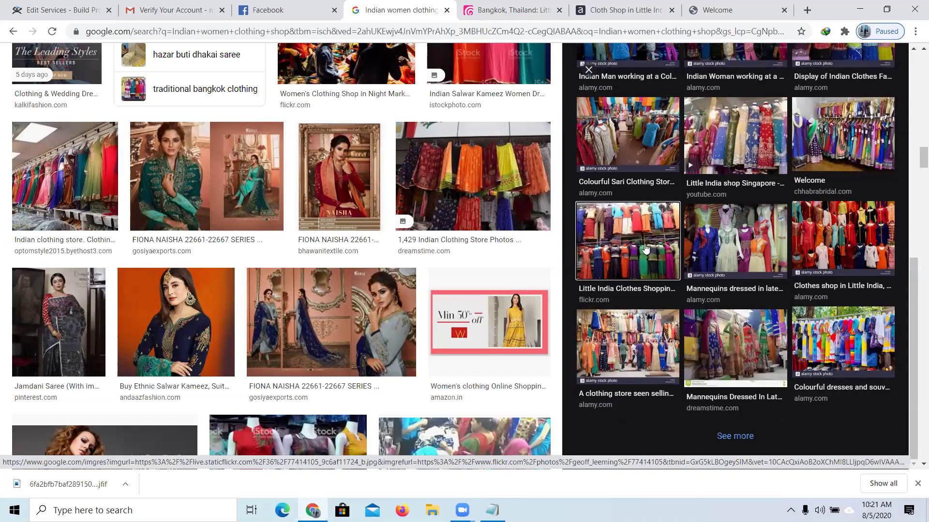
click(645, 249)
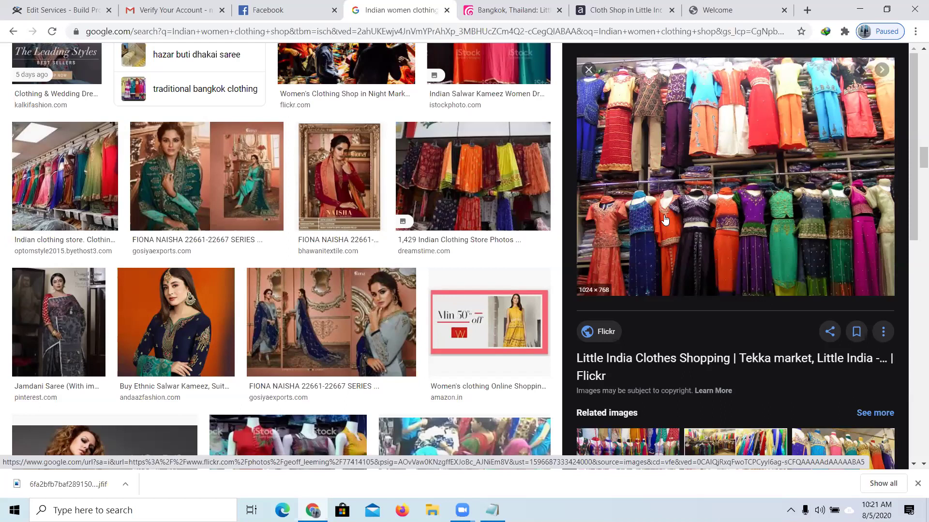
Save the Little India photo to the Desktop under the file name pa01
right_click(694, 316)
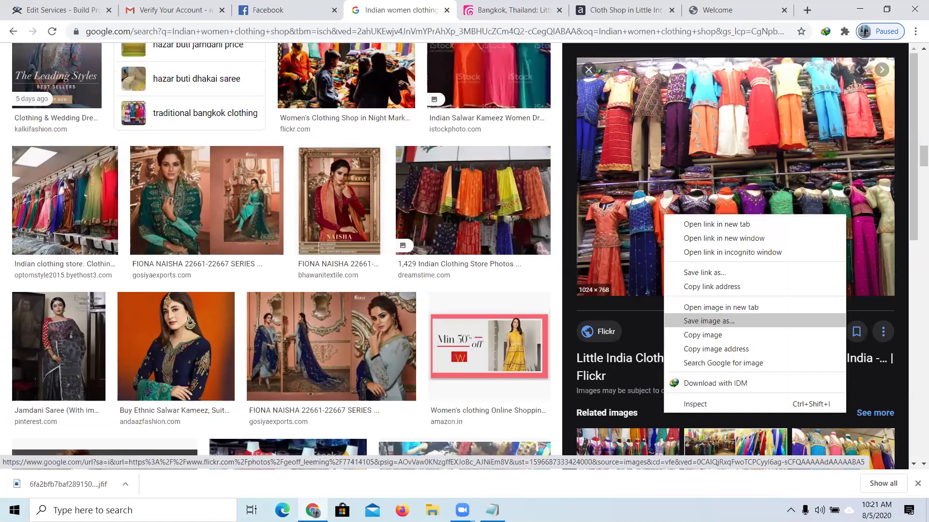
key(Return)
click(192, 239)
key(BackSpace)
key(BackSpace)
key(BackSpace)
key(BackSpace)
key(BackSpace)
key(BackSpace)
key(BackSpace)
key(BackSpace)
key(BackSpace)
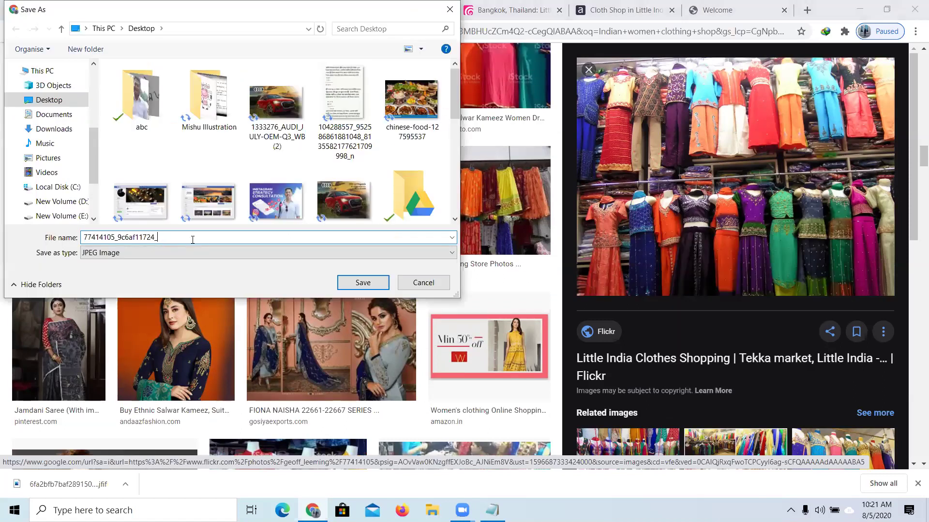
key(BackSpace)
key(BackSpace)
key(BackSpace)
key(BackSpace)
key(BackSpace)
key(BackSpace)
key(BackSpace)
key(BackSpace)
key(BackSpace)
key(BackSpace)
key(BackSpace)
key(BackSpace)
text(pa01)
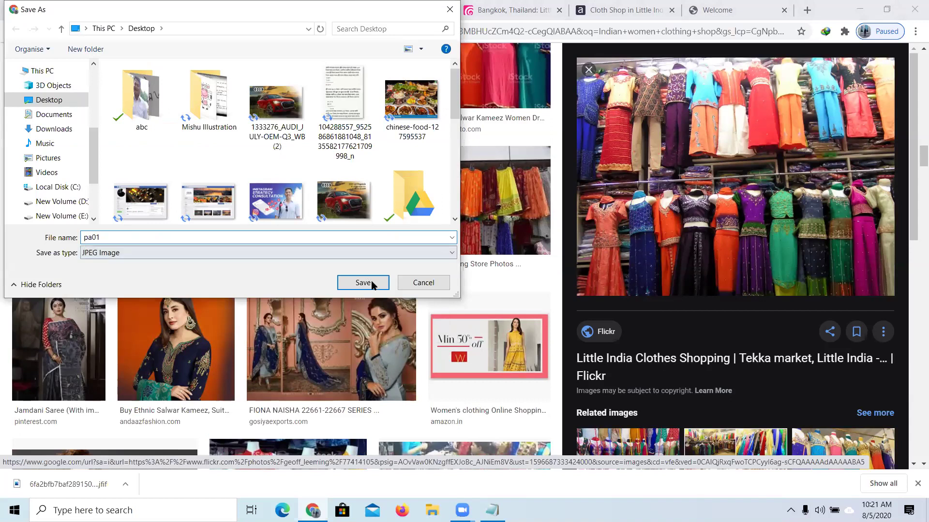
click(373, 284)
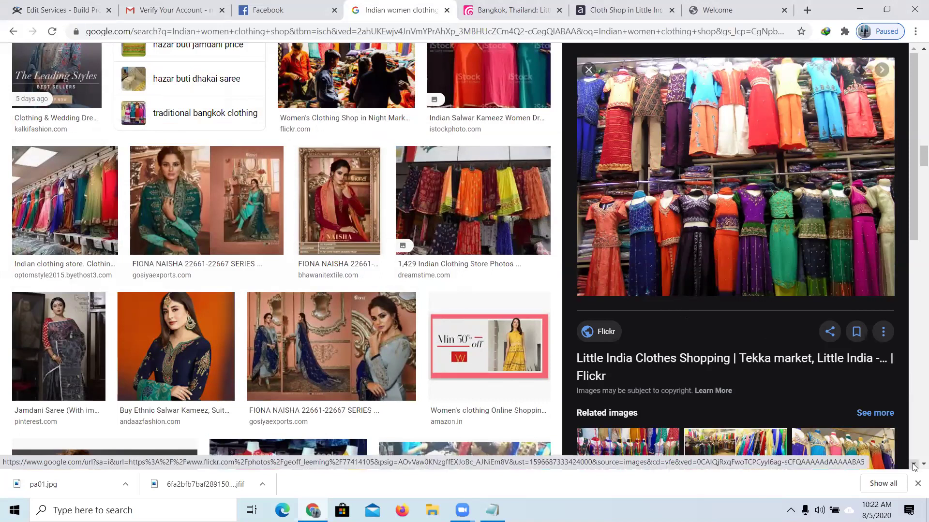
scroll(913, 466, down, 1)
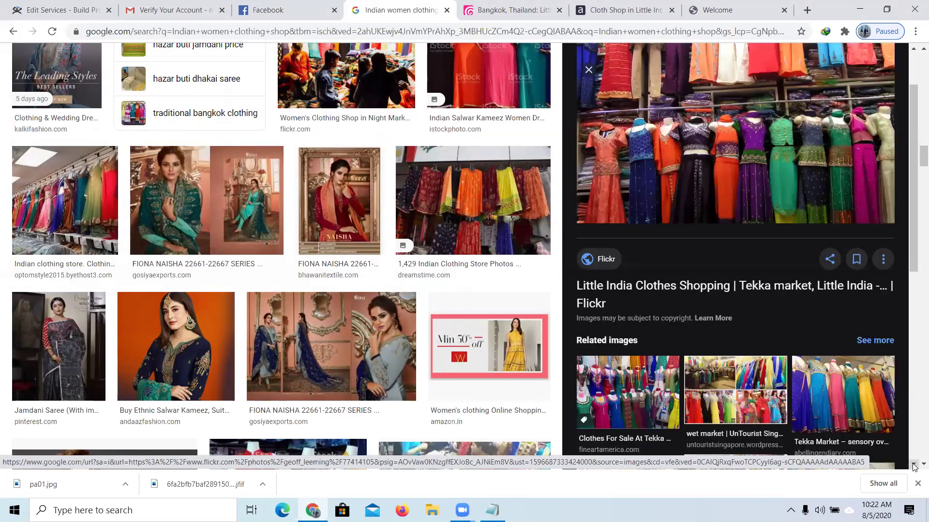
scroll(913, 466, down, 1)
scroll(914, 466, down, 1)
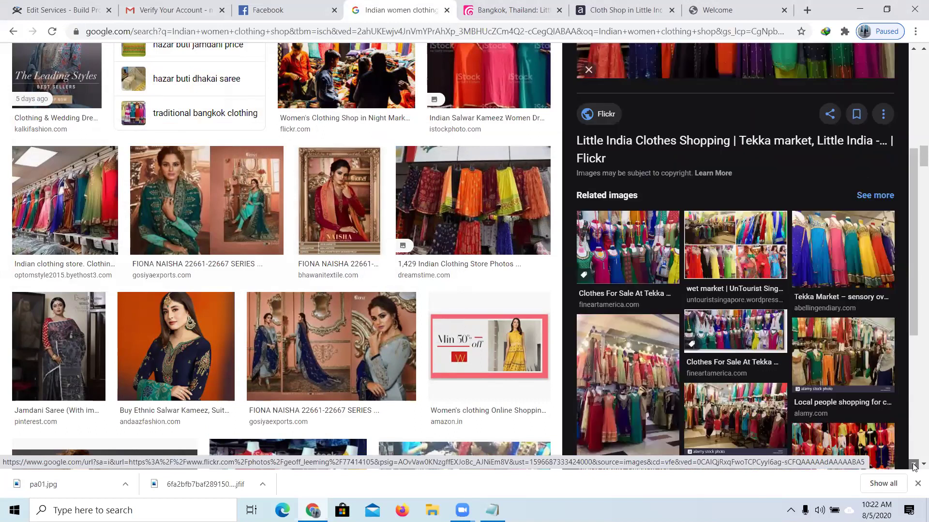
scroll(913, 466, down, 4)
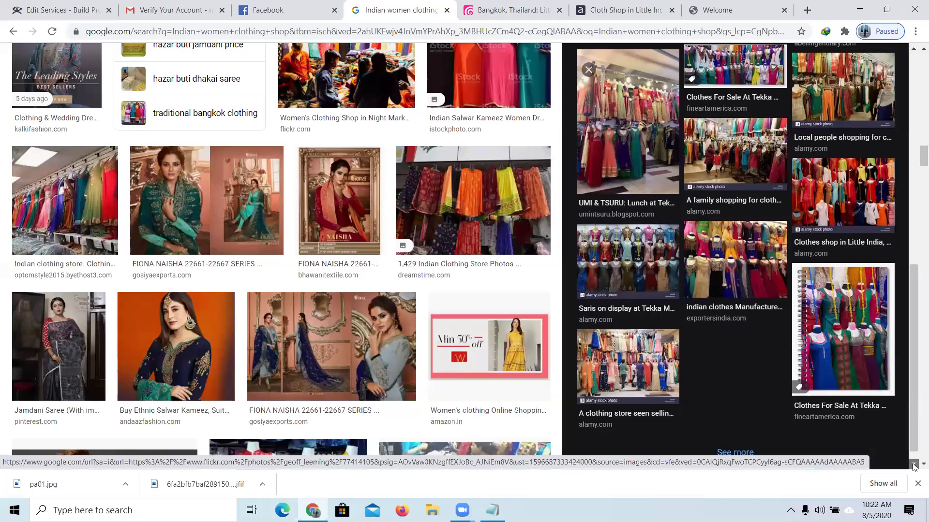
click(913, 464)
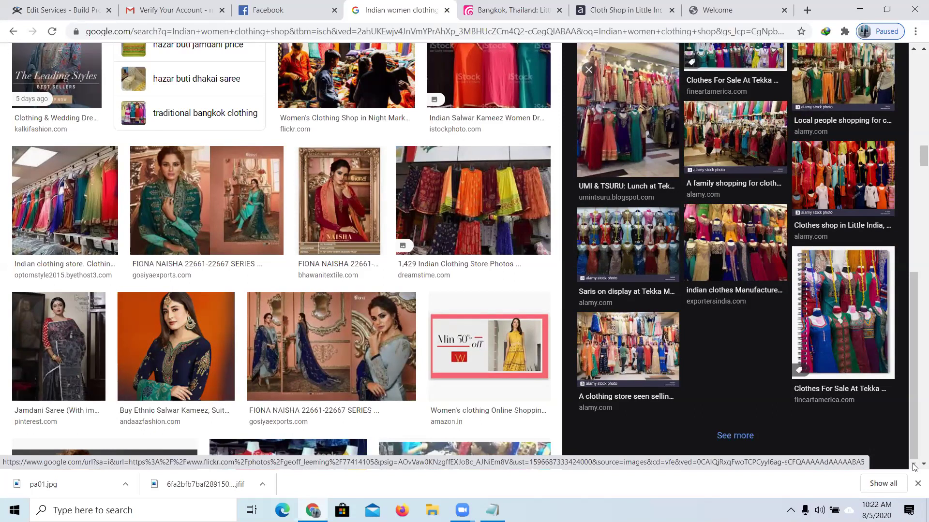
Close the Google Images and clothing-shop source tabs in Chrome, leaving one fresh blank tab
click(858, 14)
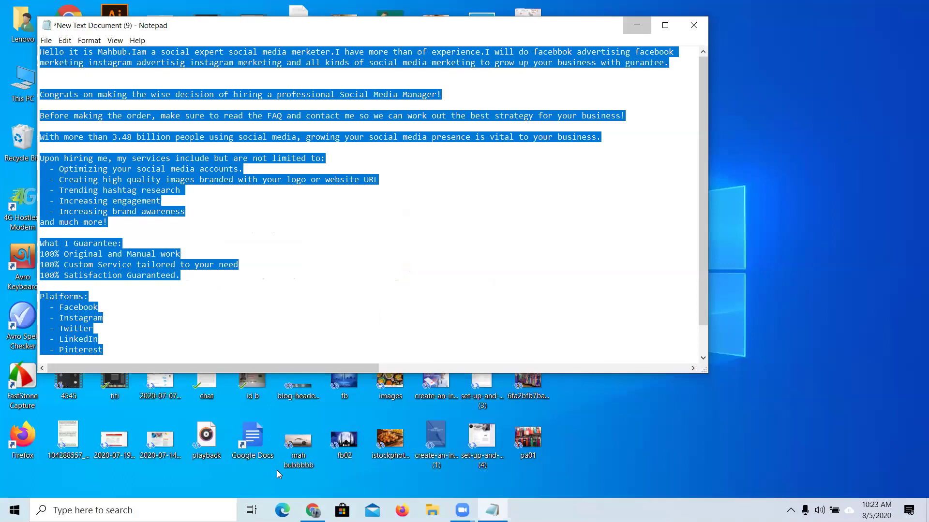
click(492, 510)
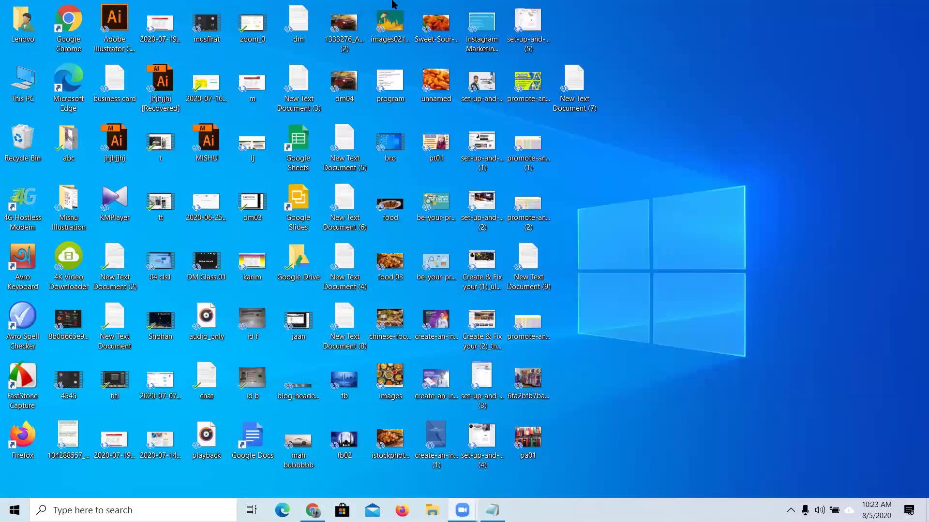
key(alt+Tab)
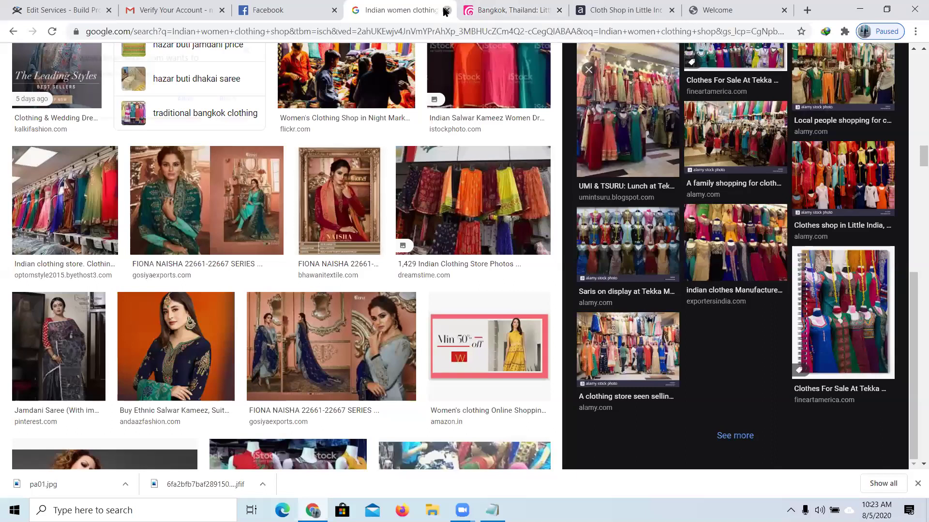
click(445, 11)
click(445, 11)
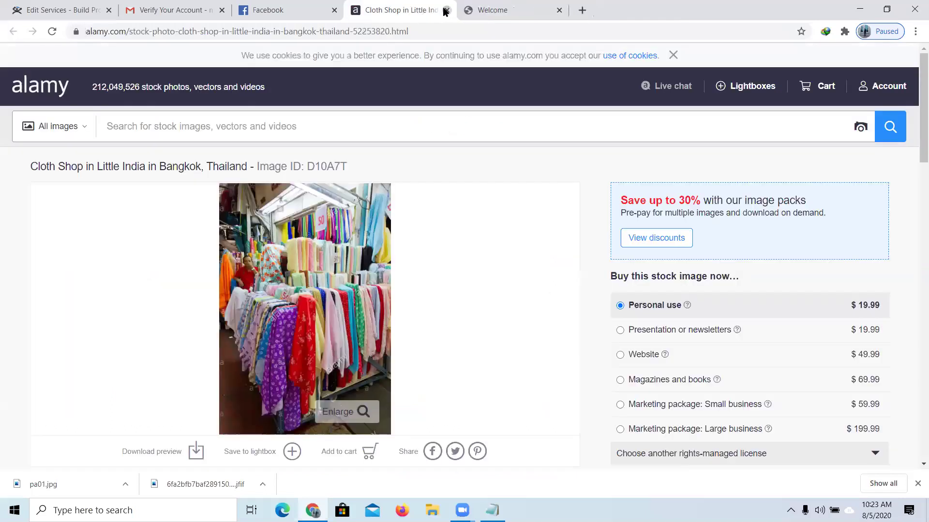
click(446, 10)
click(445, 10)
click(448, 10)
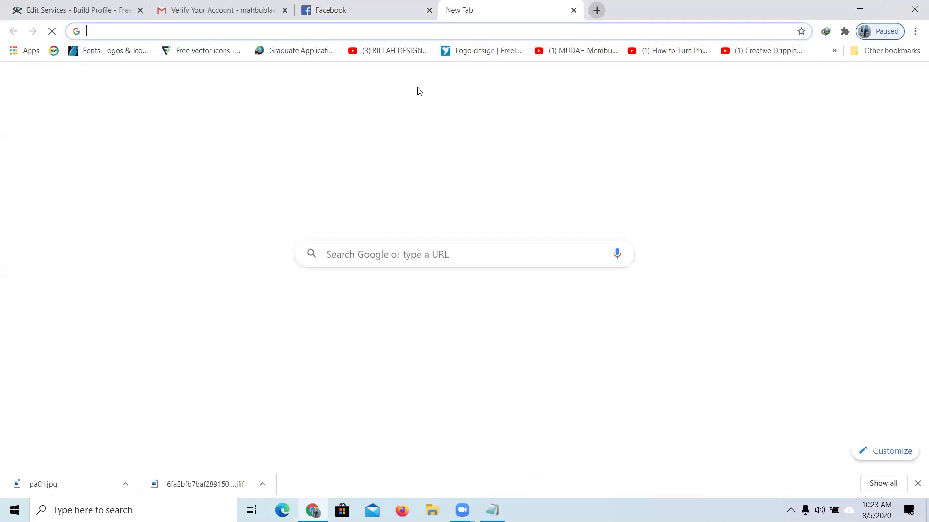
Search Google for 'canva', go to the official Canva Home page, and open Create a design
click(393, 265)
text(c)
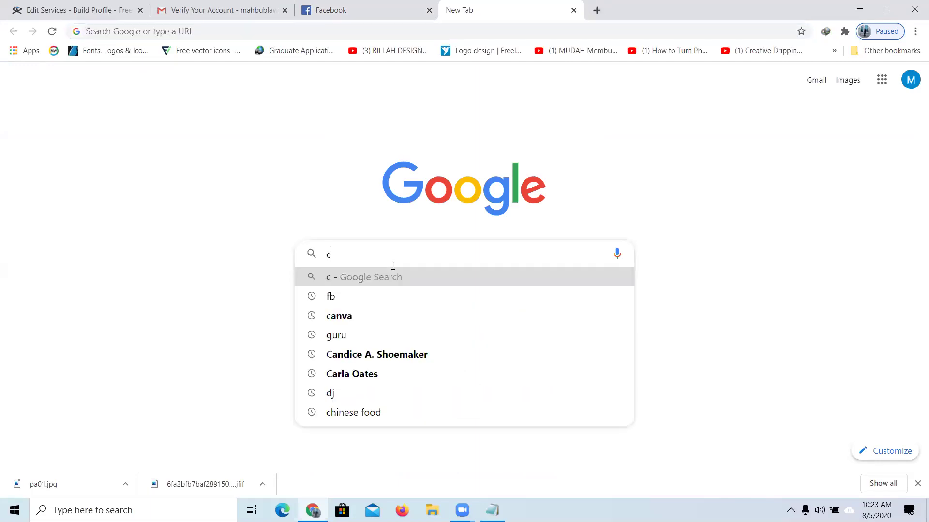
text(anva)
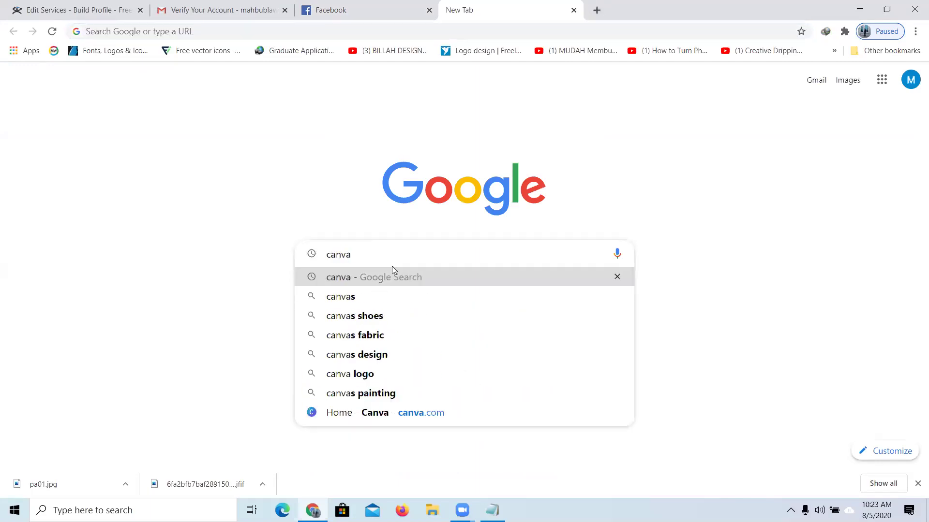
key(Return)
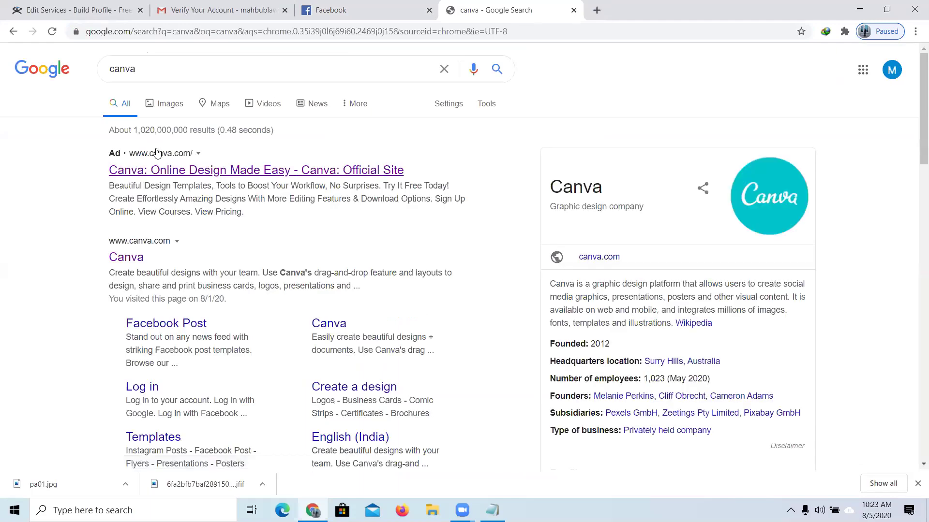
click(159, 167)
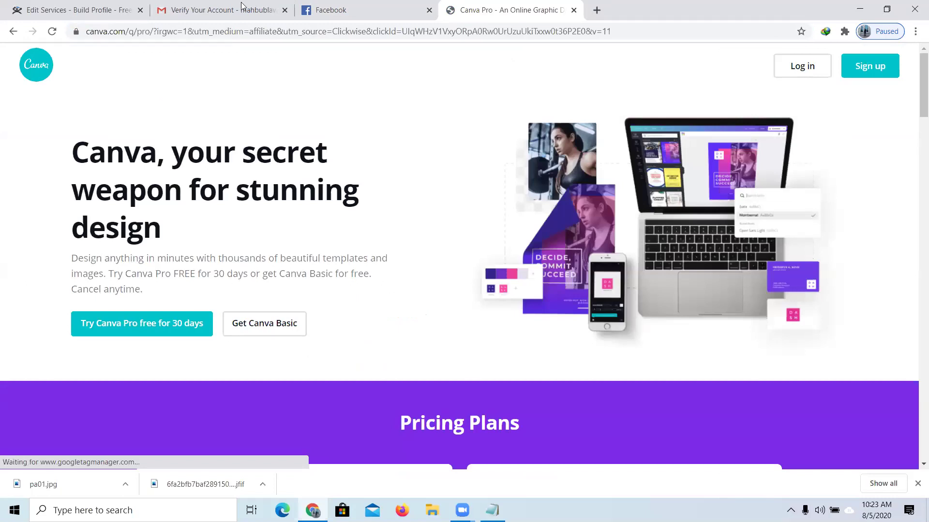
click(13, 32)
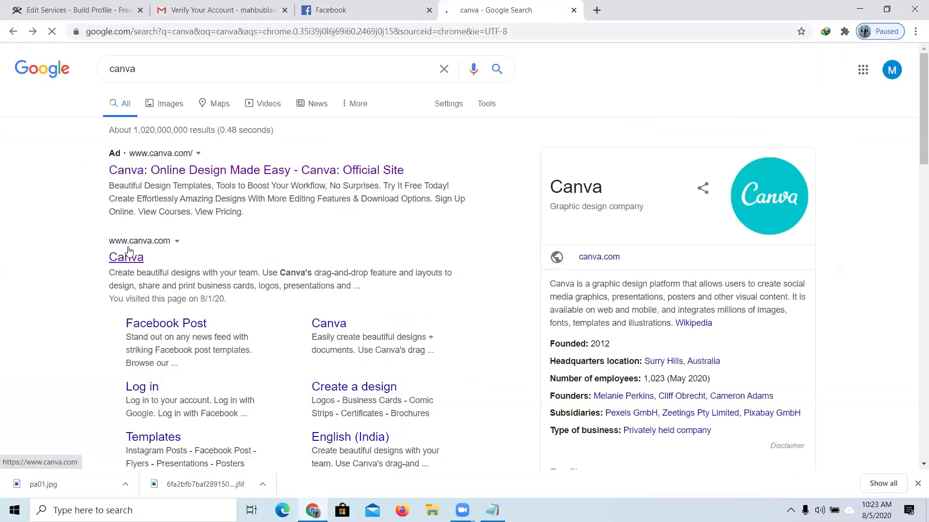
click(129, 252)
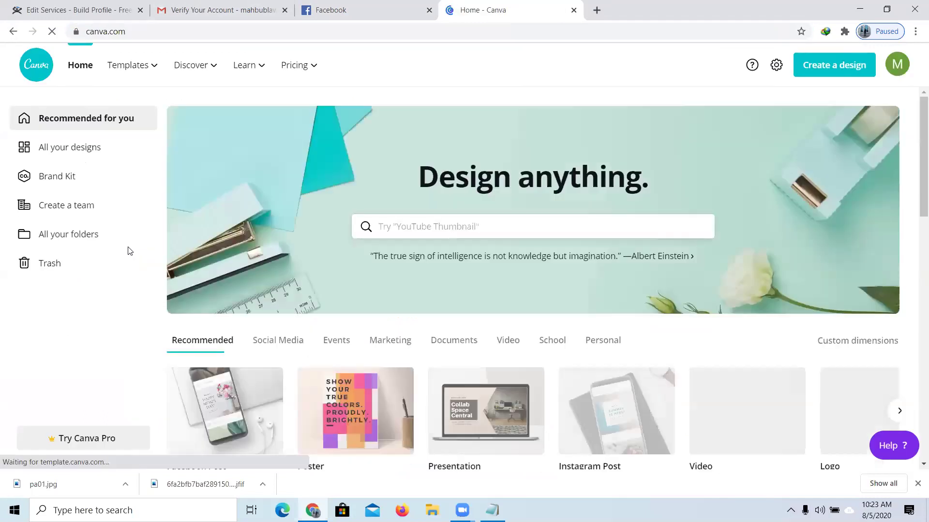
click(816, 67)
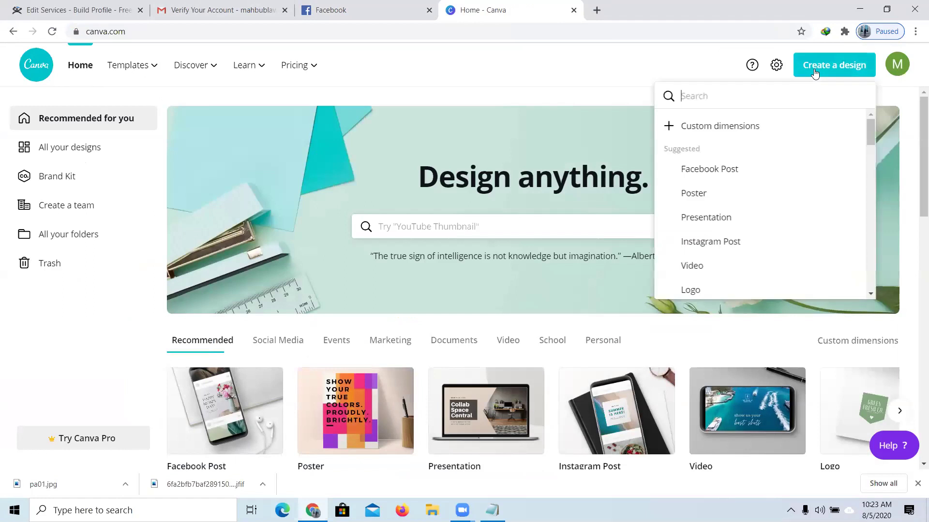
Create a custom-size design with width 820 px and height 312 px
click(729, 126)
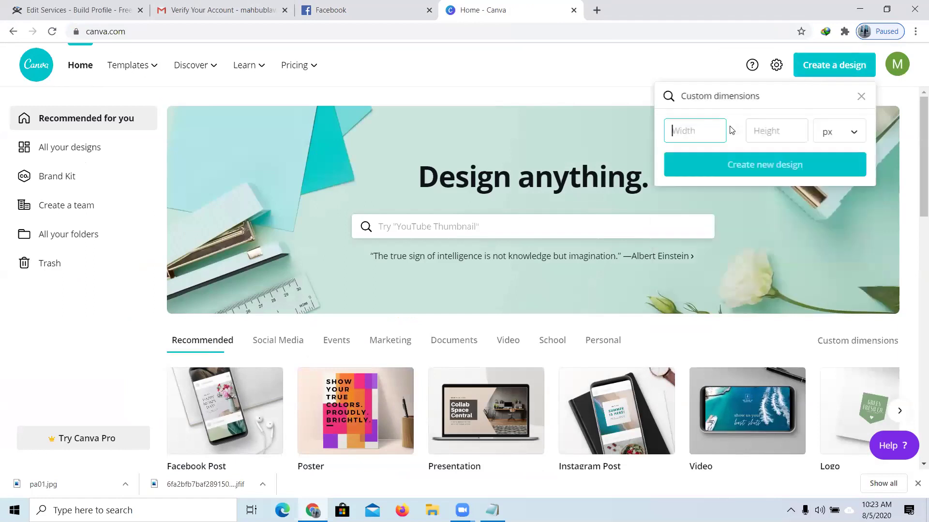
text(820)
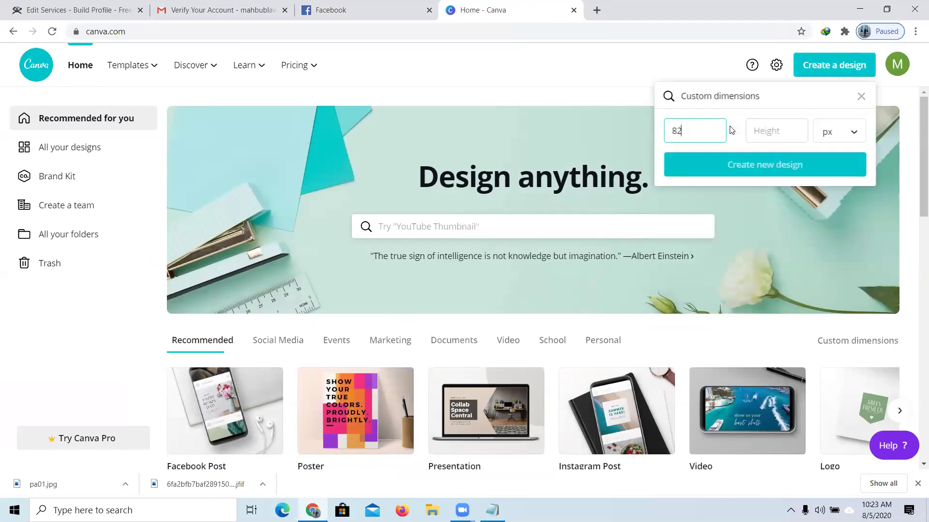
click(790, 130)
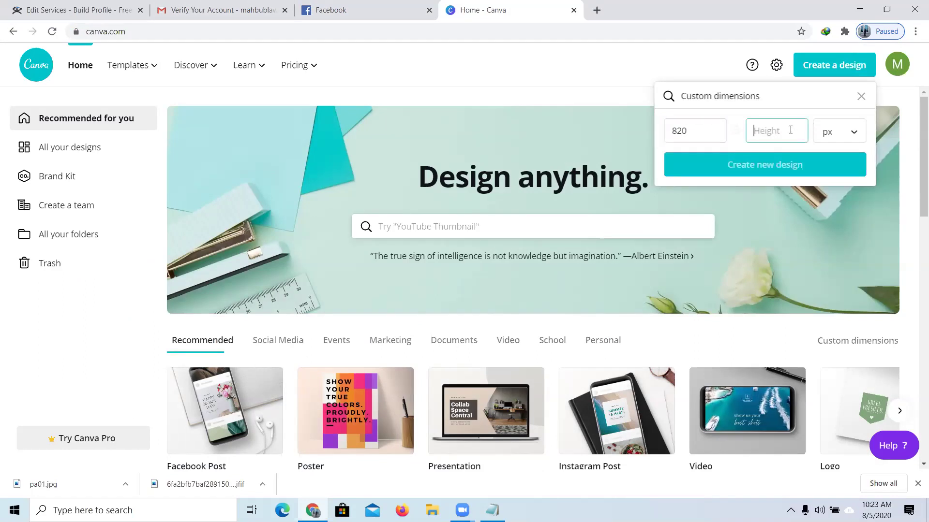
text(312)
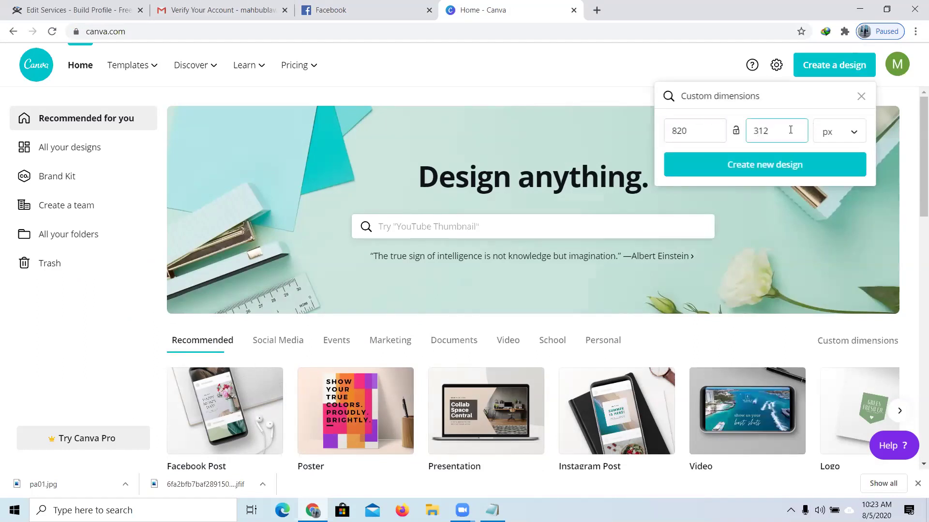
click(779, 166)
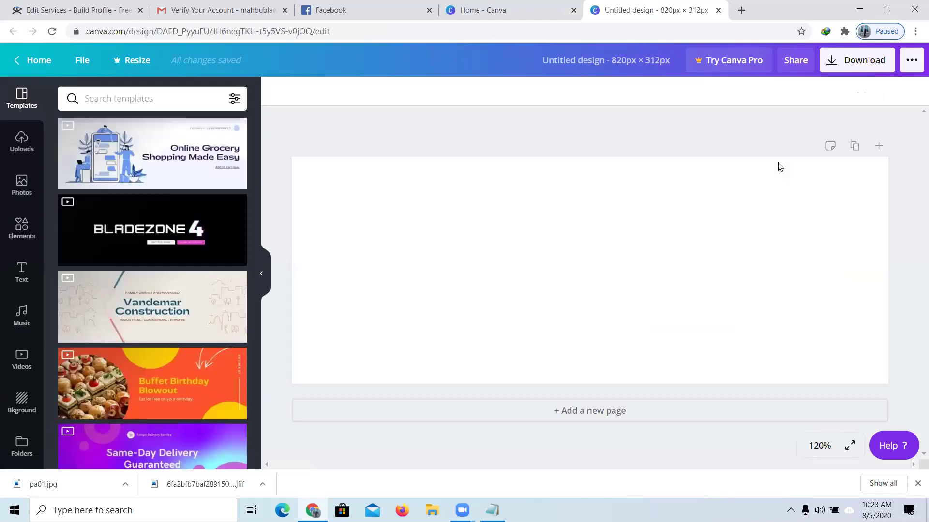
From Canva's Uploads panel, browse the computer's files in the Open dialog looking for pa01
click(20, 141)
click(117, 100)
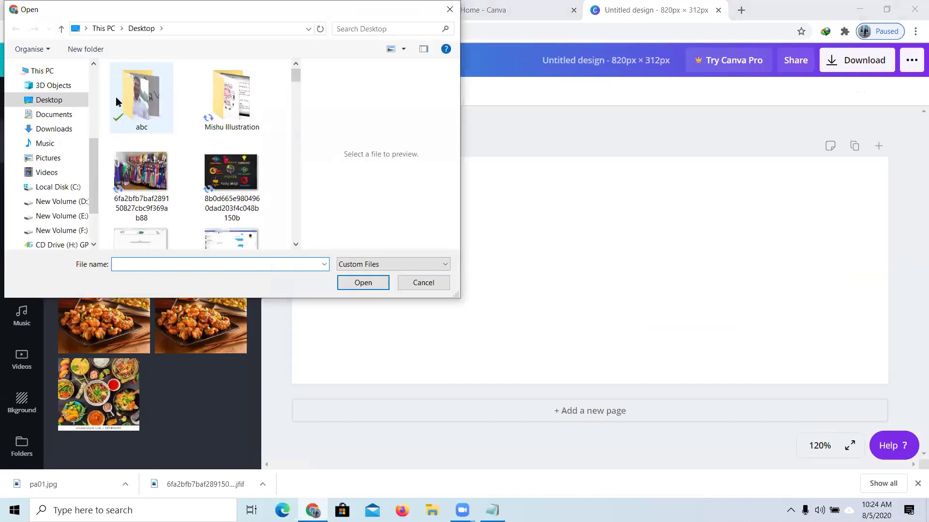
click(296, 246)
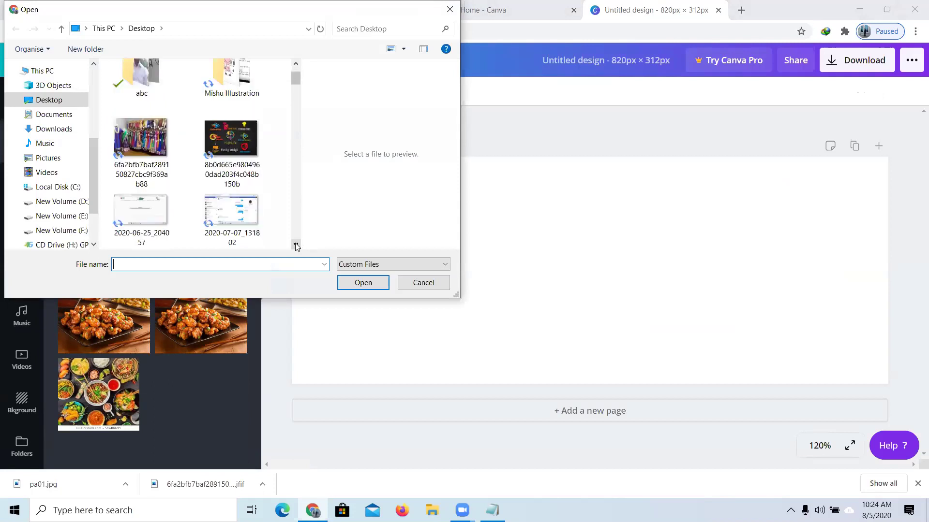
click(296, 65)
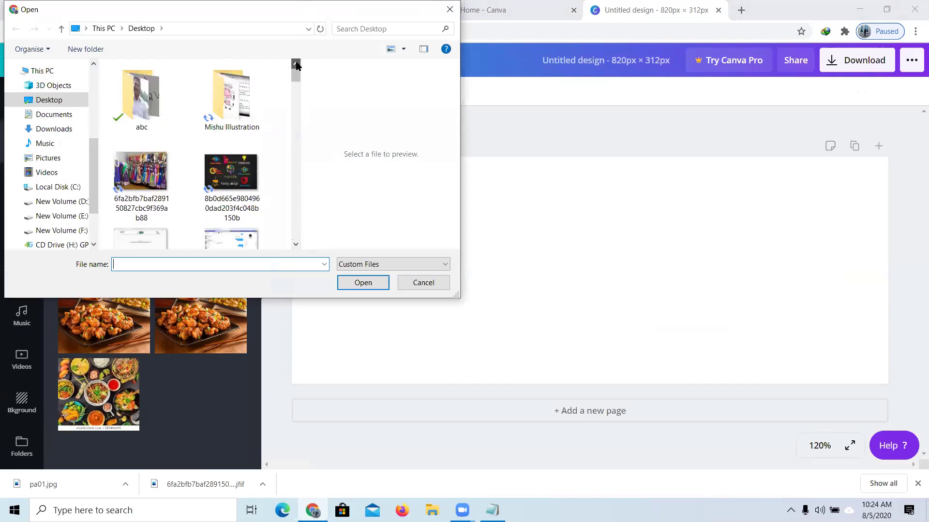
click(296, 245)
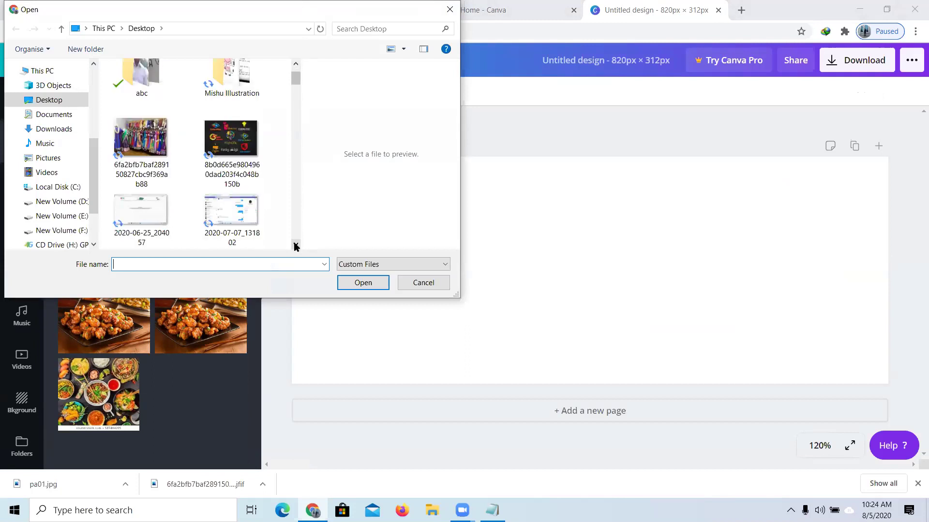
click(296, 246)
click(296, 245)
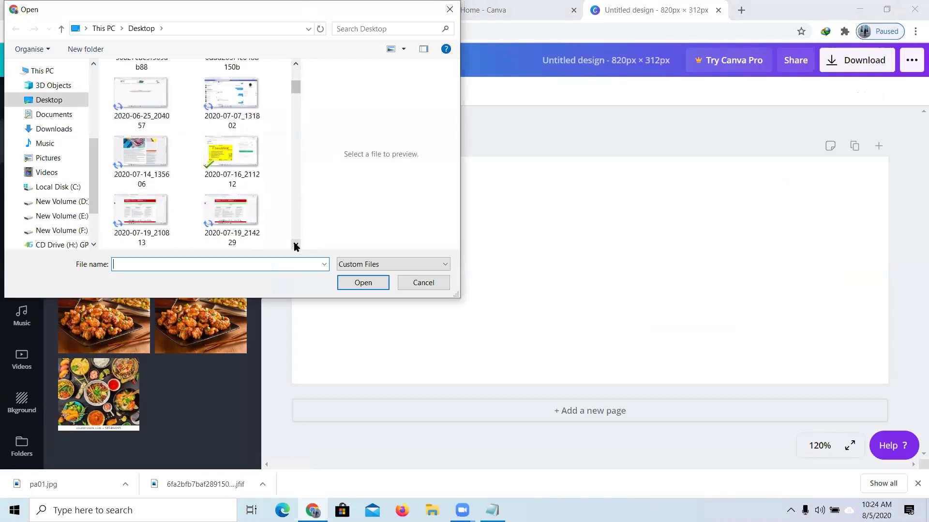
click(296, 245)
click(296, 246)
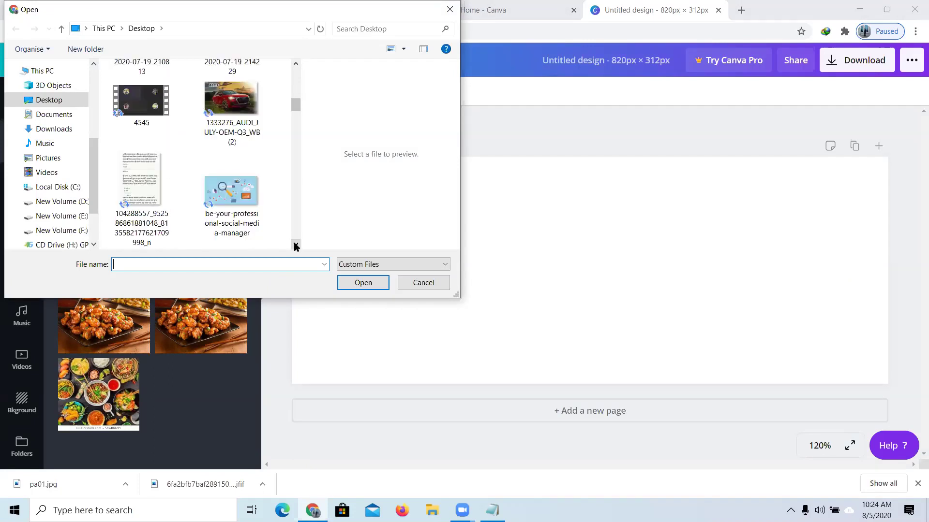
click(296, 246)
click(296, 246)
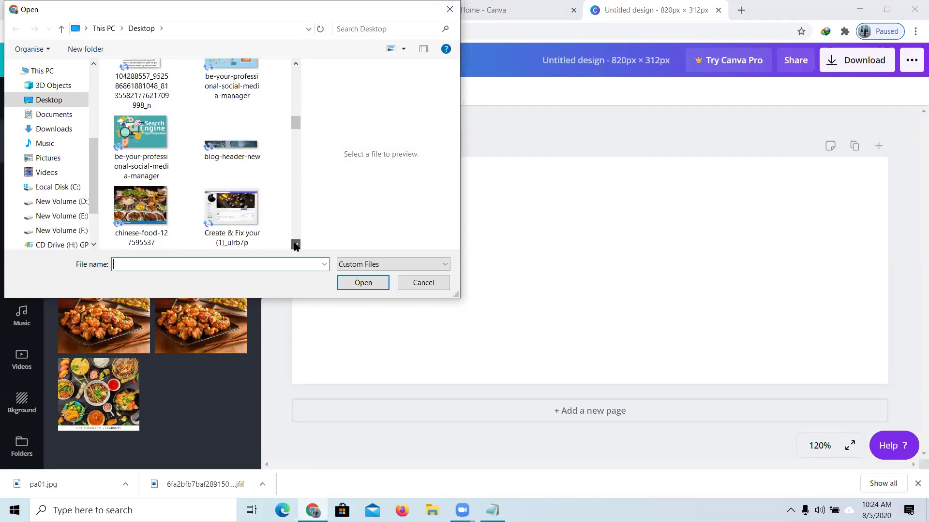
click(296, 246)
click(296, 246)
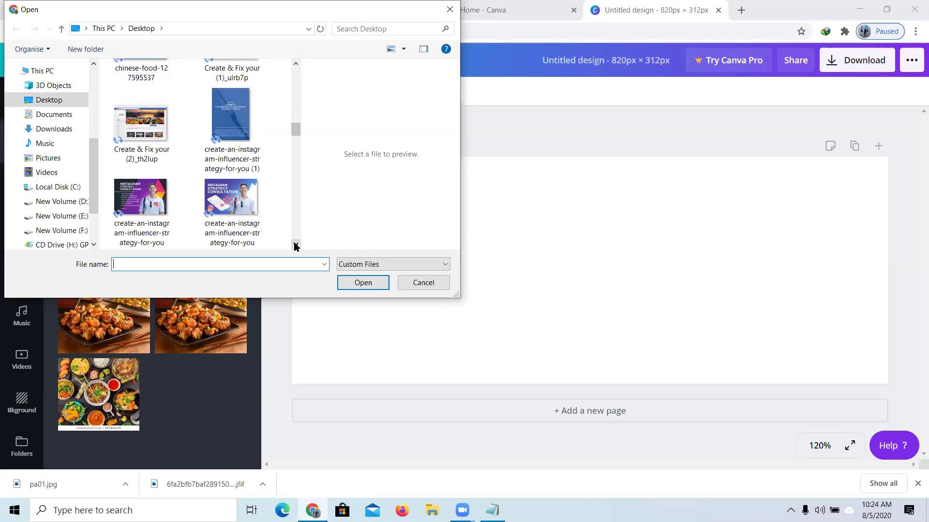
click(296, 245)
click(296, 246)
click(296, 246)
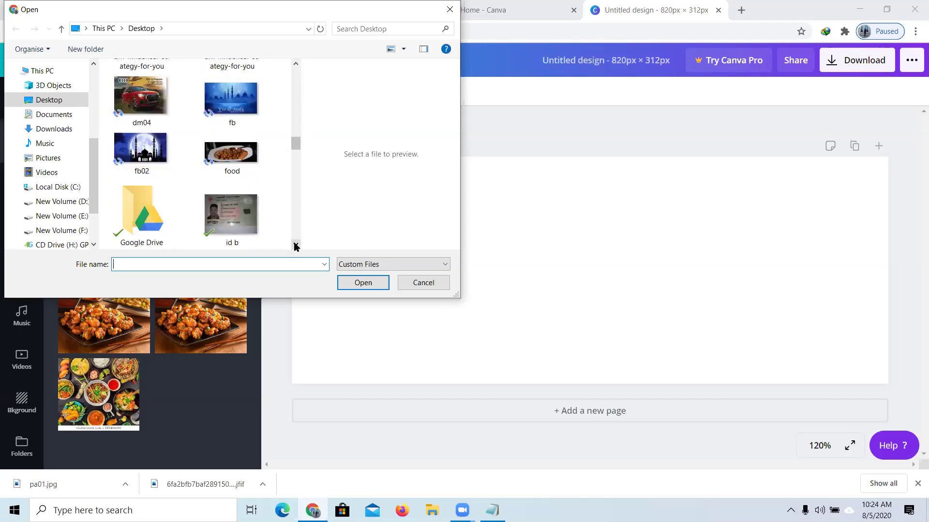
click(296, 246)
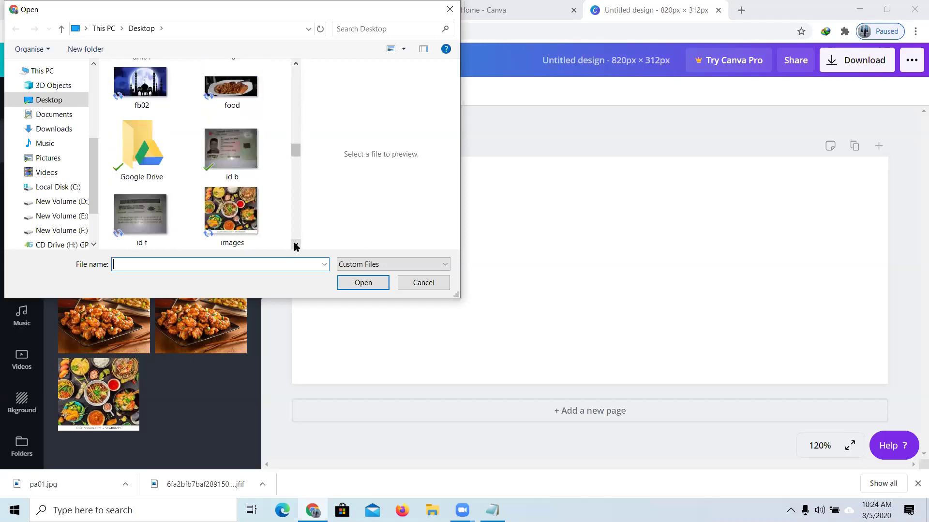
click(296, 246)
click(296, 246)
click(296, 246)
click(296, 245)
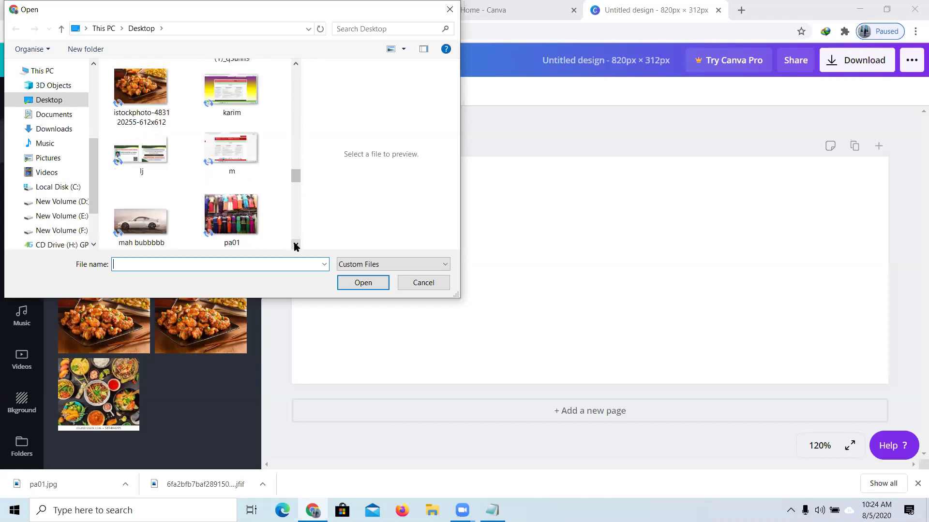
click(296, 245)
click(296, 246)
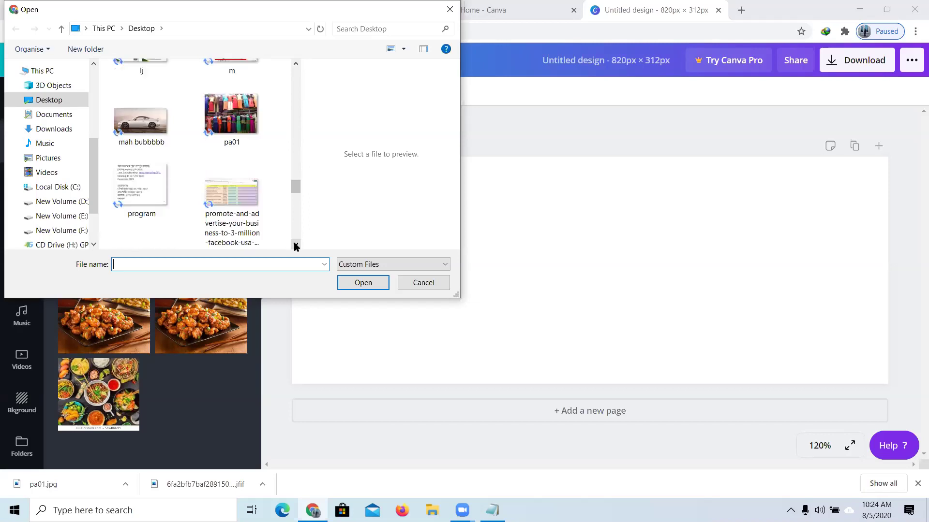
click(296, 245)
click(296, 245)
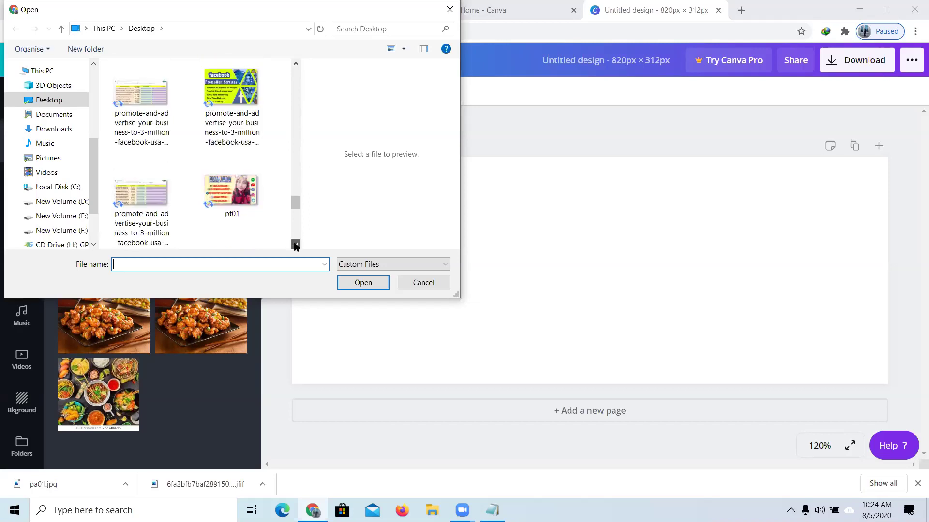
click(296, 246)
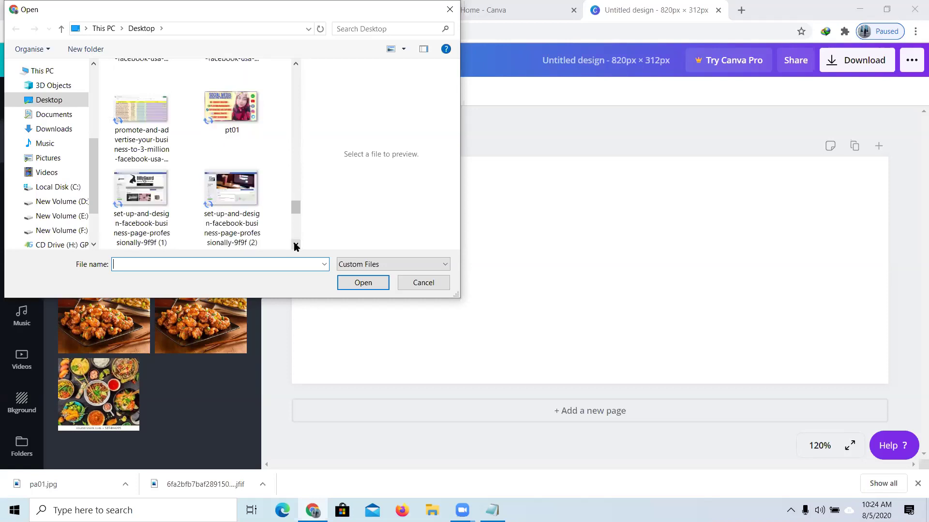
click(296, 245)
click(296, 245)
click(296, 246)
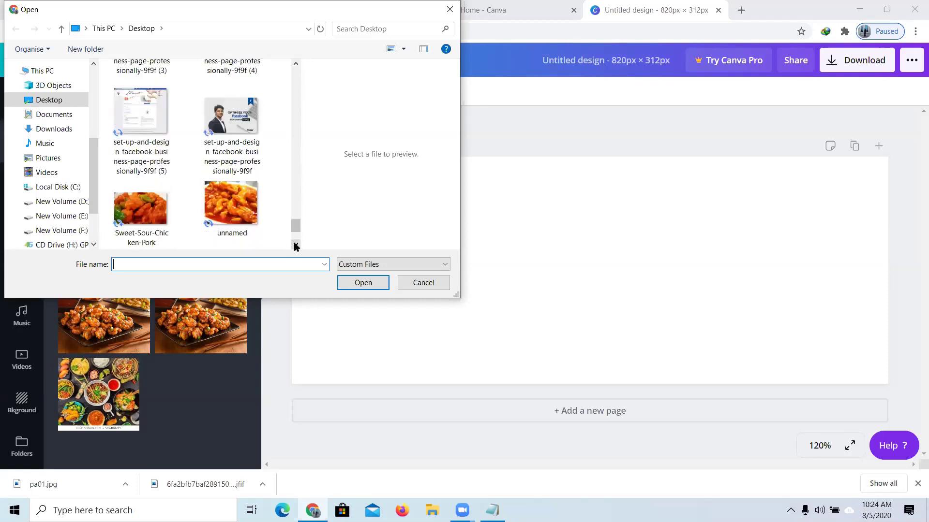
click(295, 246)
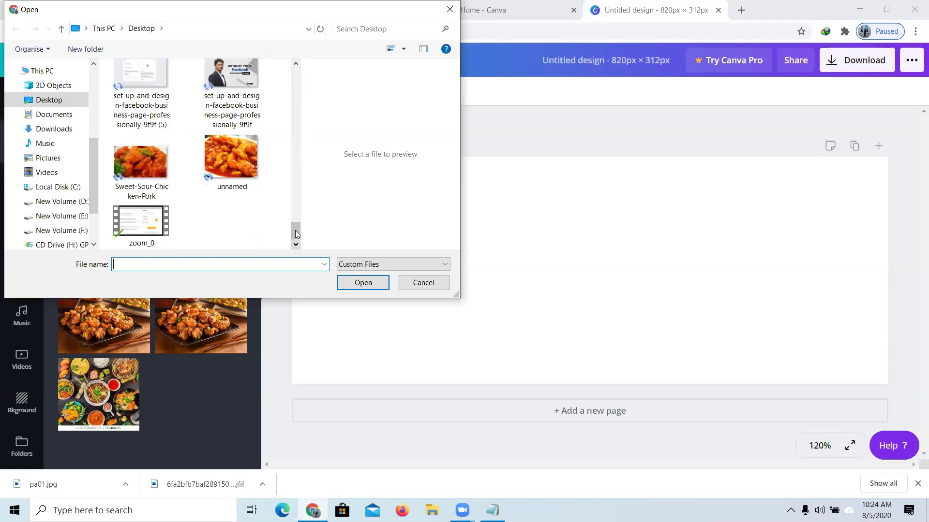
Go back to the Desktop folder, select pa01 and upload it
click(46, 99)
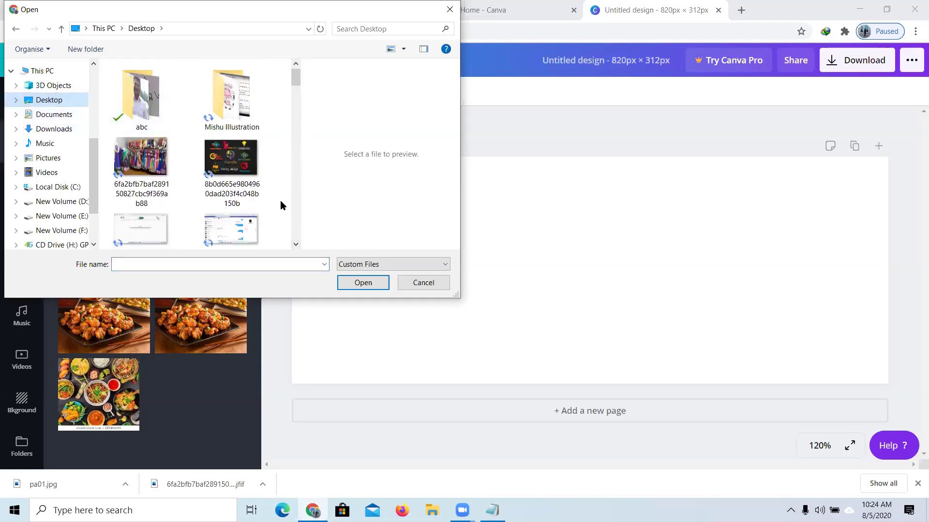
click(295, 245)
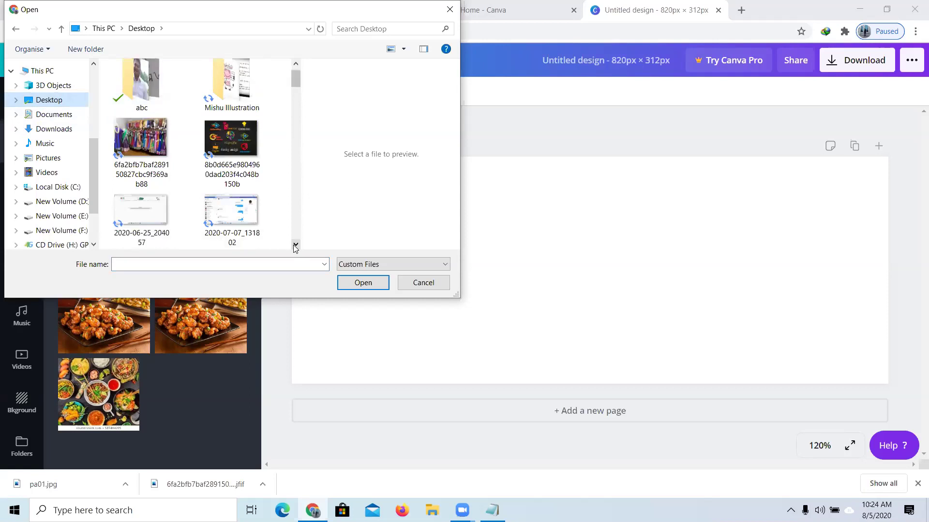
click(295, 245)
click(295, 245)
click(295, 245)
click(295, 245)
click(295, 245)
click(295, 245)
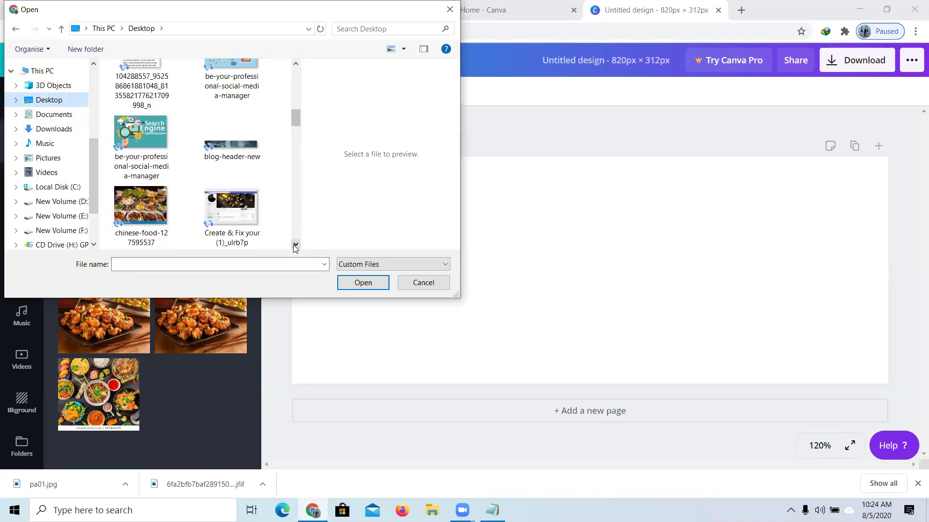
click(295, 245)
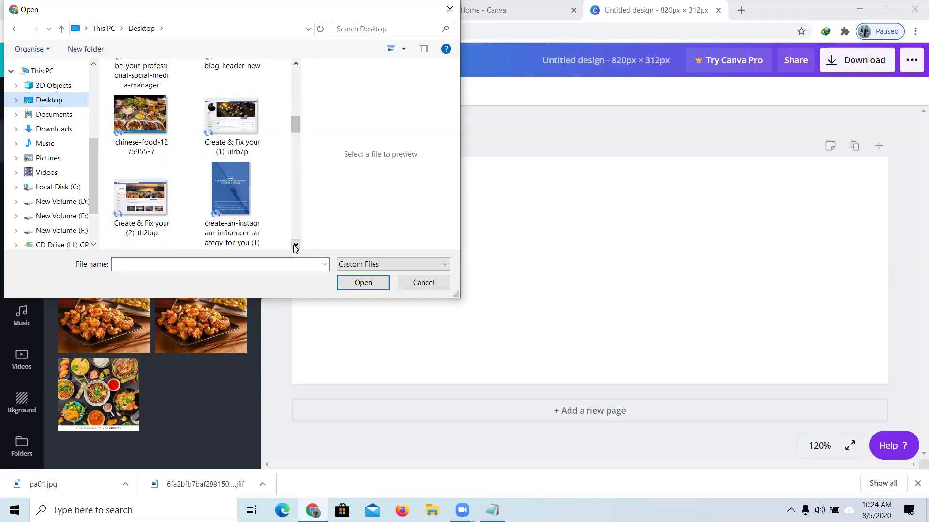
click(295, 246)
click(295, 245)
click(295, 245)
click(295, 245)
click(295, 246)
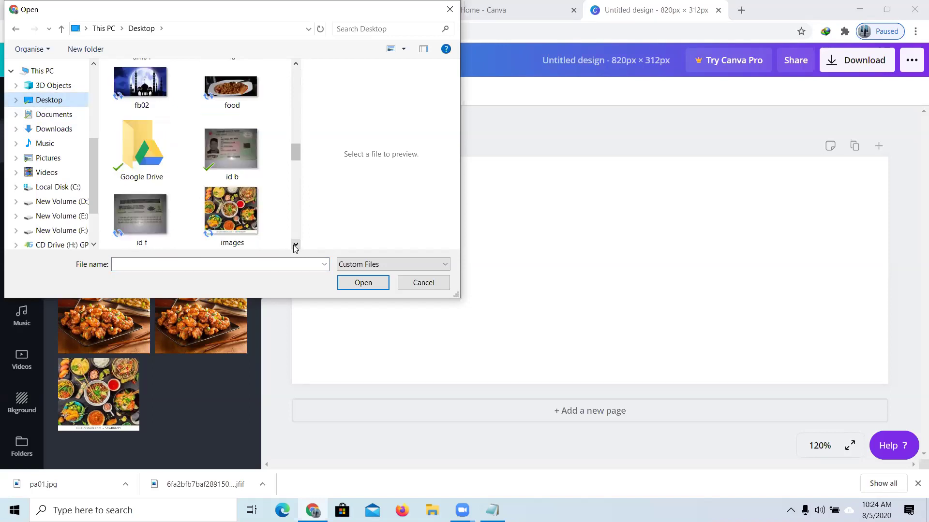
click(295, 245)
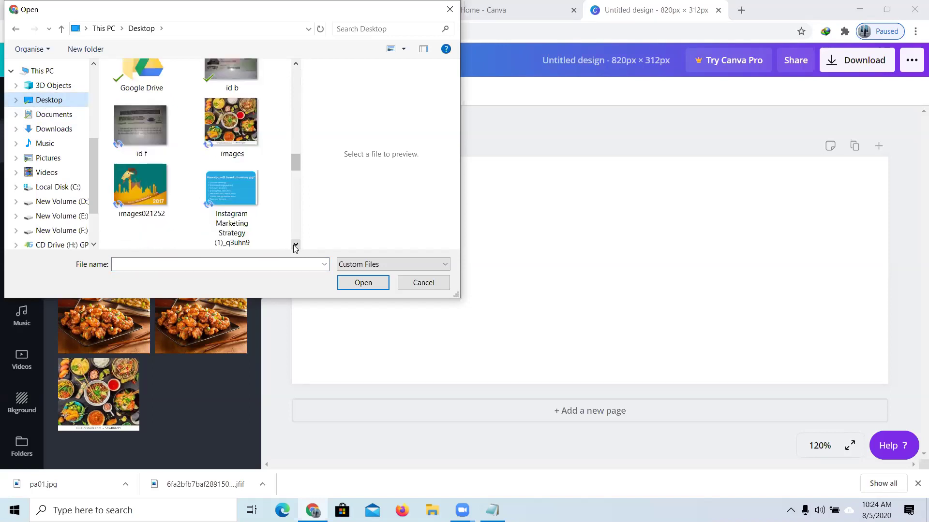
click(295, 245)
click(295, 245)
click(295, 245)
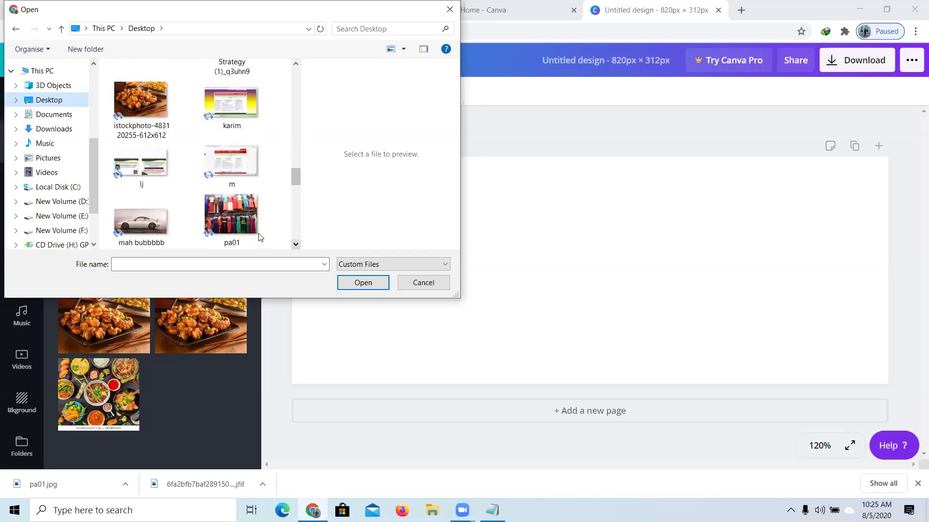
click(242, 223)
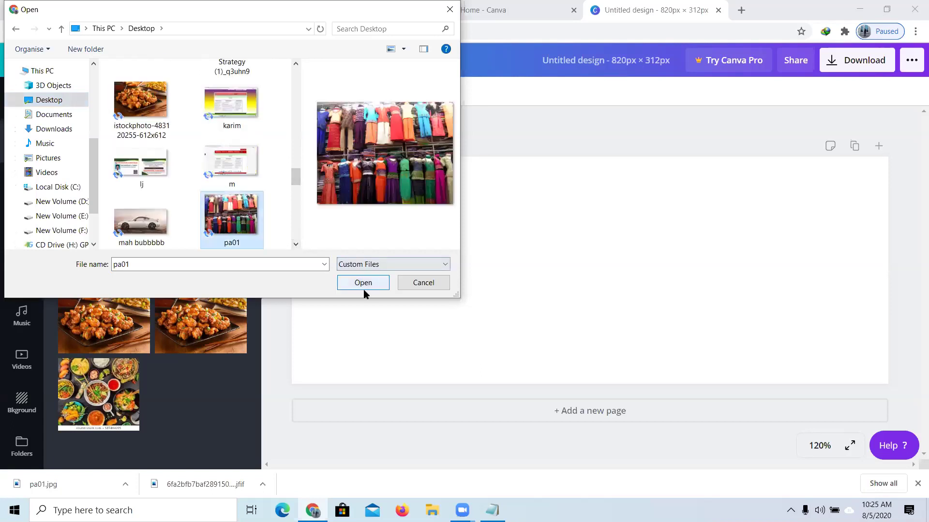
click(363, 283)
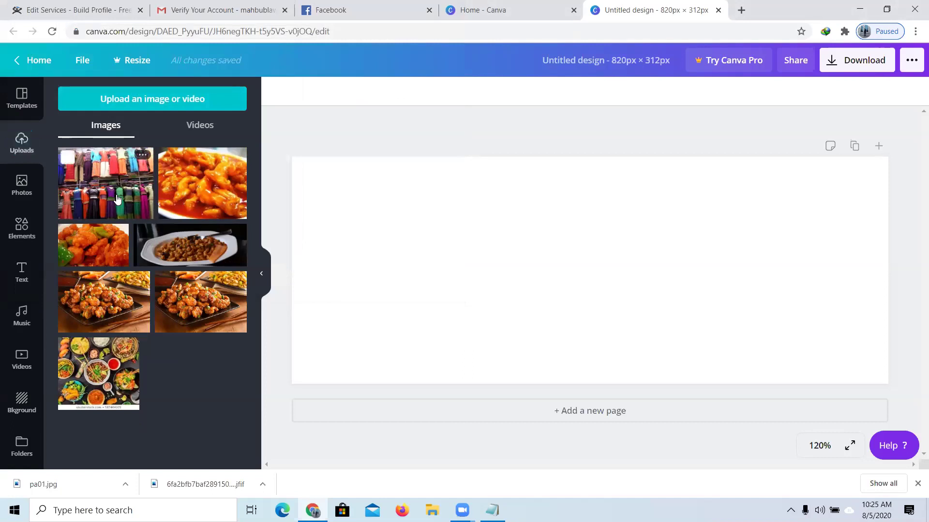
Place the uploaded pa01 clothing-shop photo onto the blank design
click(117, 198)
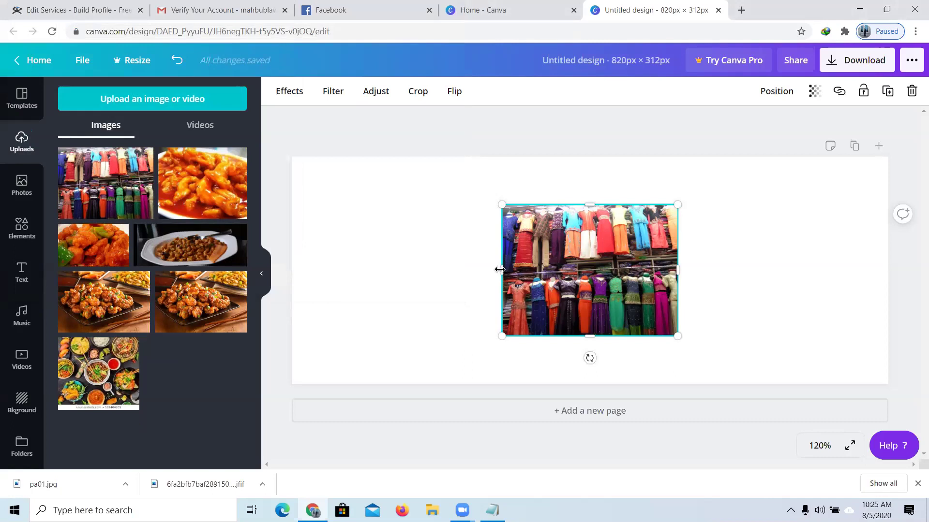
right_click(499, 270)
click(439, 261)
Stretch the photo's left, right, bottom and top edges out to the 820 × 312 page edges
click(517, 274)
drag(470, 271, 286, 289)
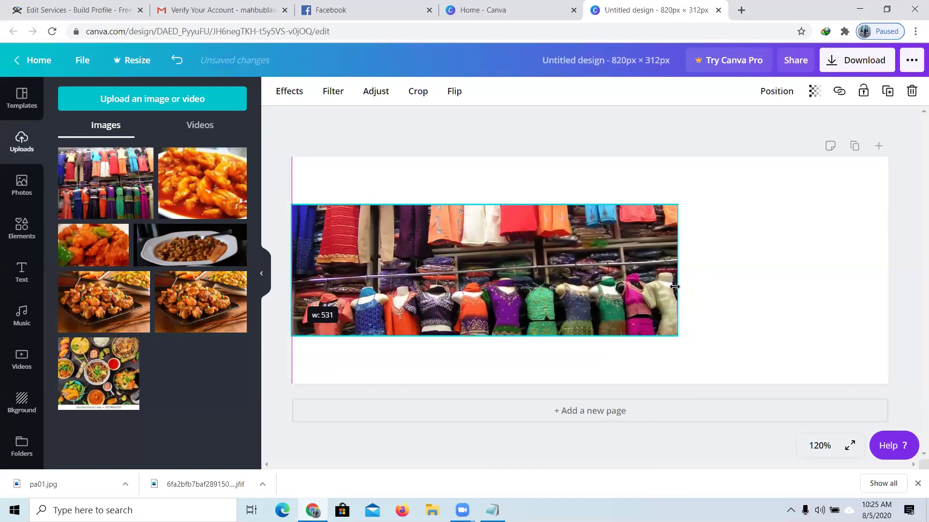
drag(678, 271, 889, 276)
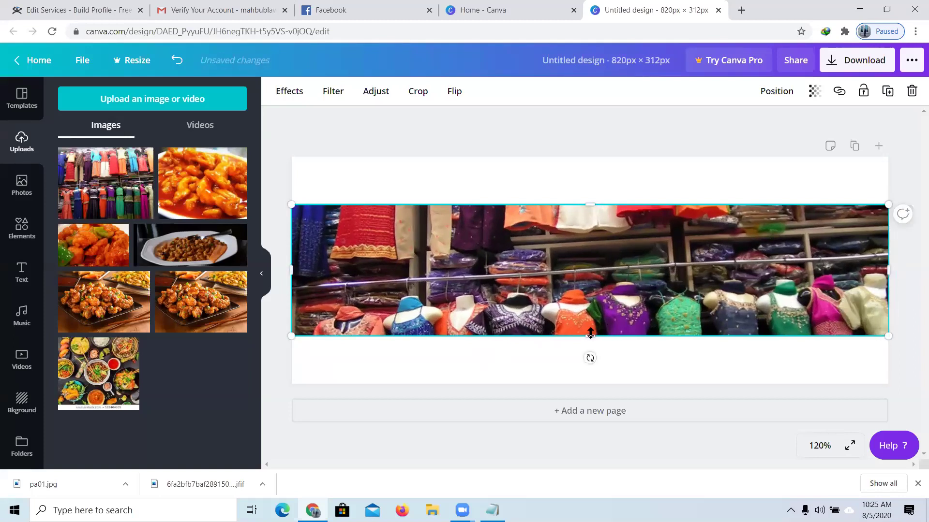
drag(590, 334, 595, 382)
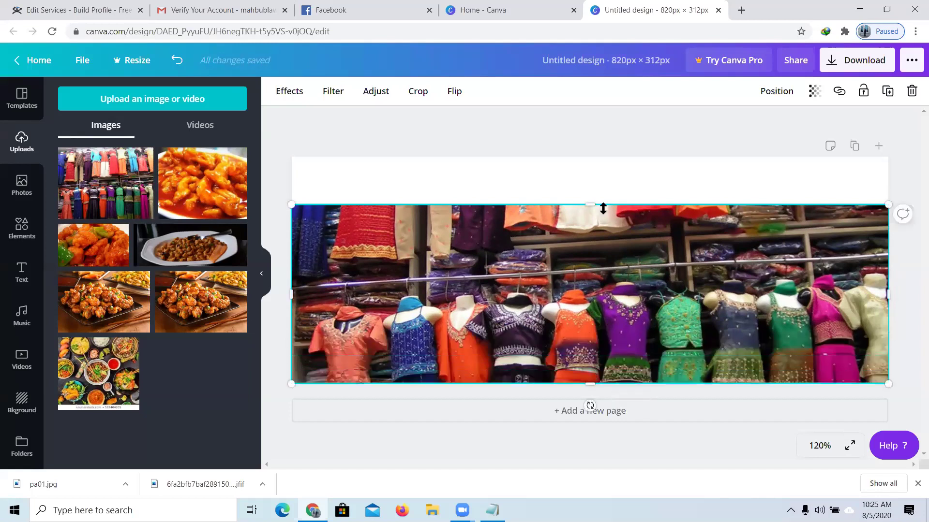
drag(587, 204, 565, 156)
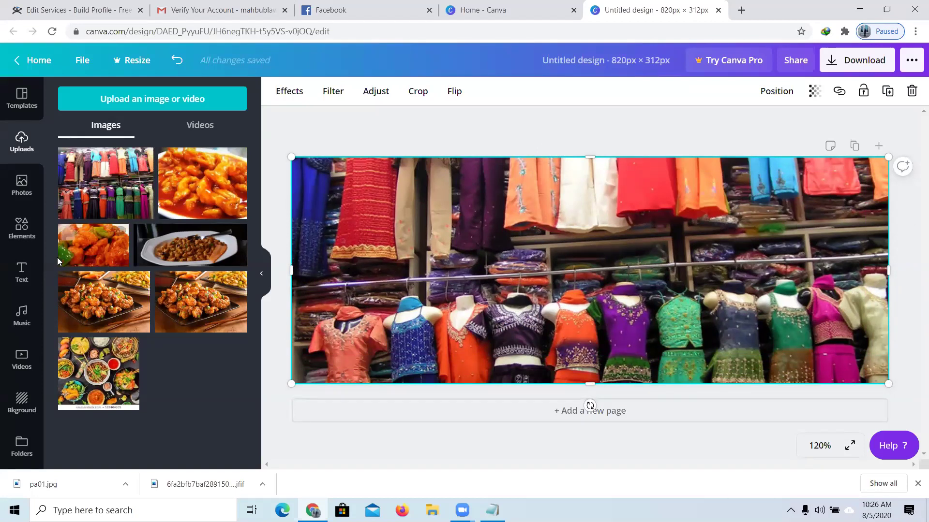
Browse the Text panel's font combinations, such as 'fun', 'PLAY' and 'Wild SALE'
click(20, 273)
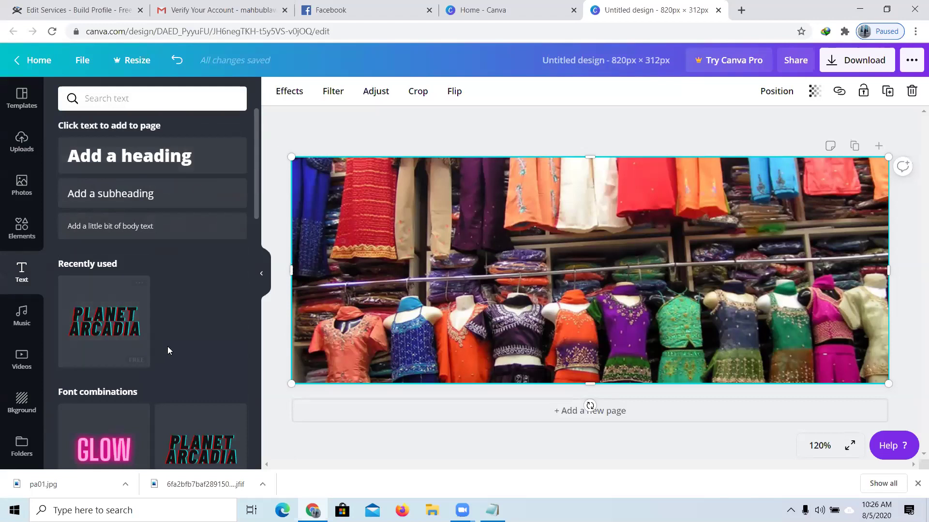
key(Down)
key(Down)
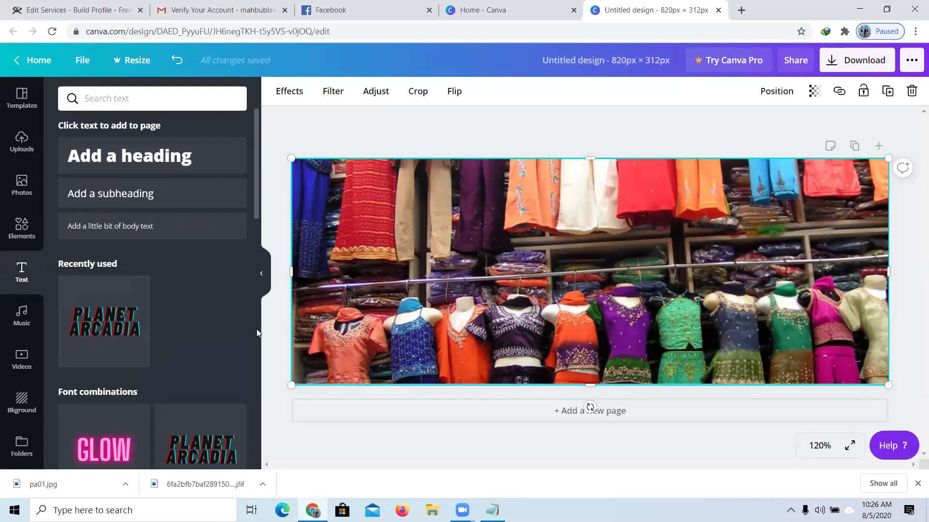
scroll(256, 332, down, 6)
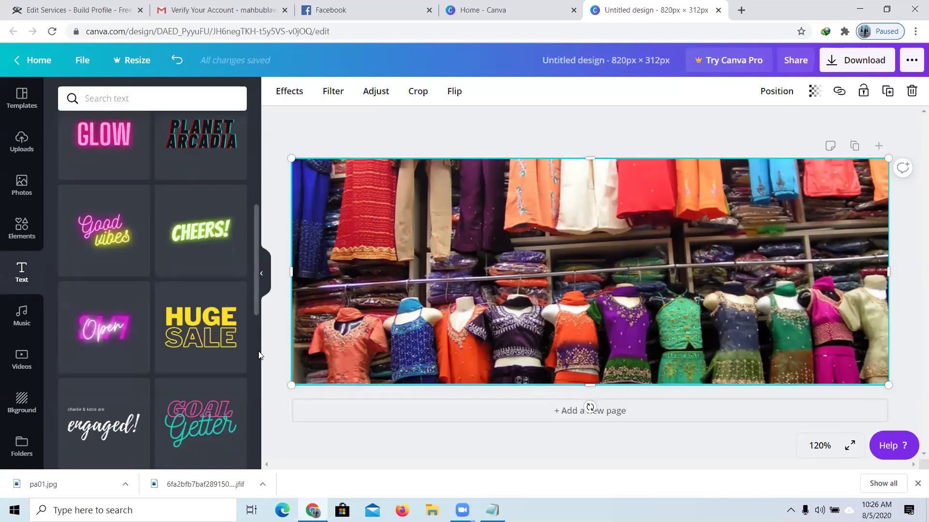
scroll(259, 355, down, 6)
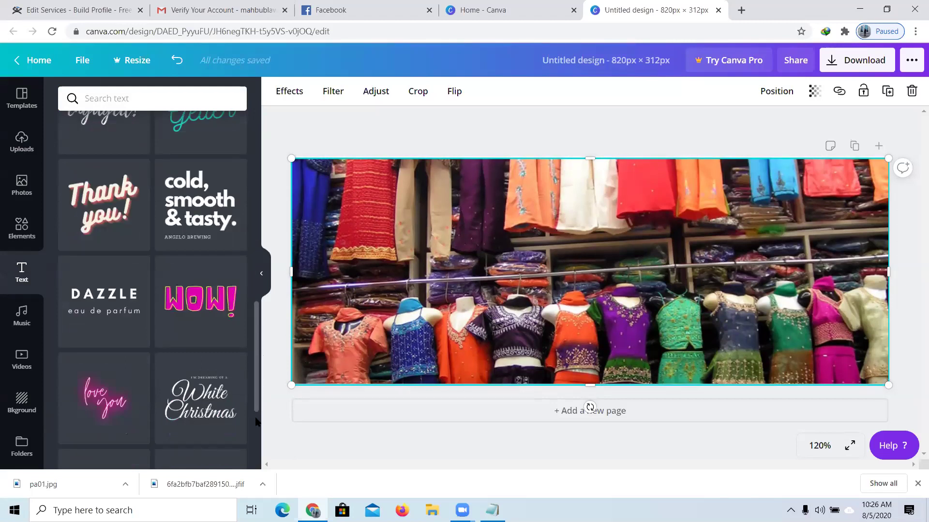
scroll(256, 422, down, 4)
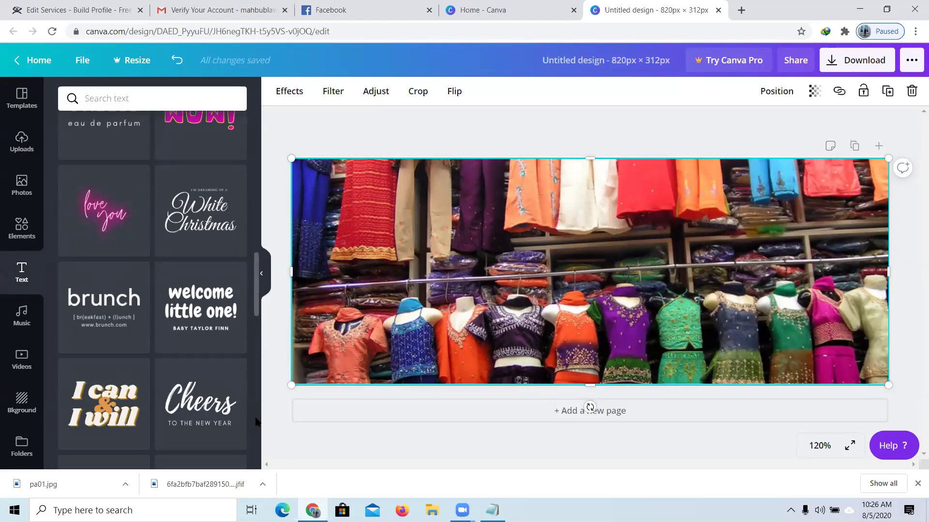
scroll(257, 422, down, 6)
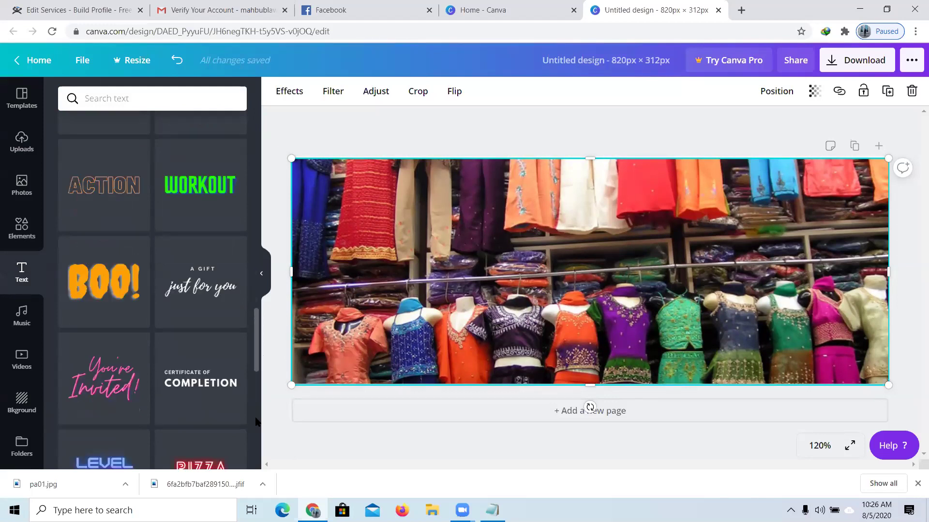
scroll(256, 422, down, 6)
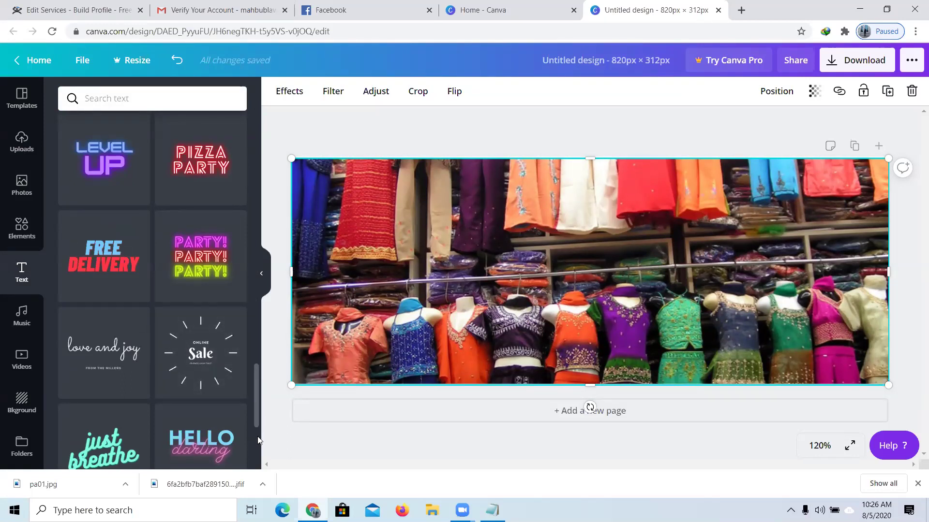
scroll(257, 439, down, 5)
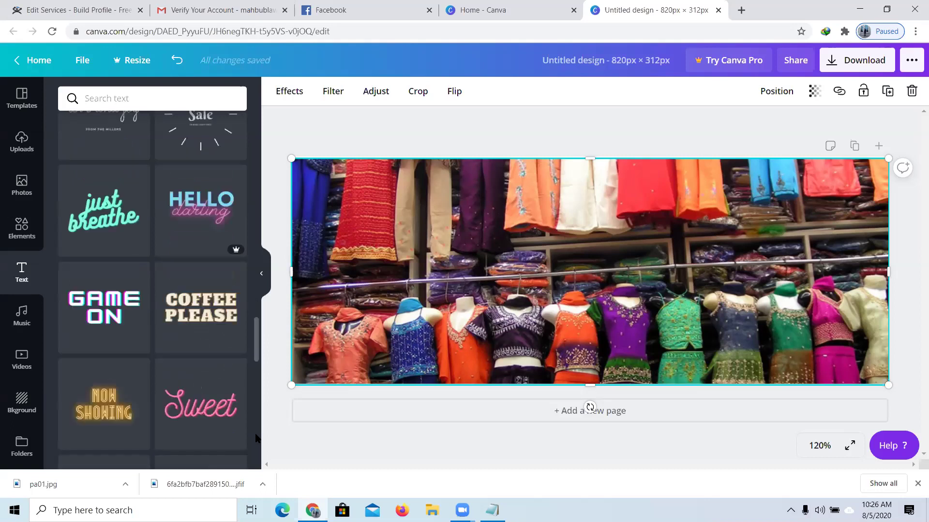
scroll(257, 440, down, 6)
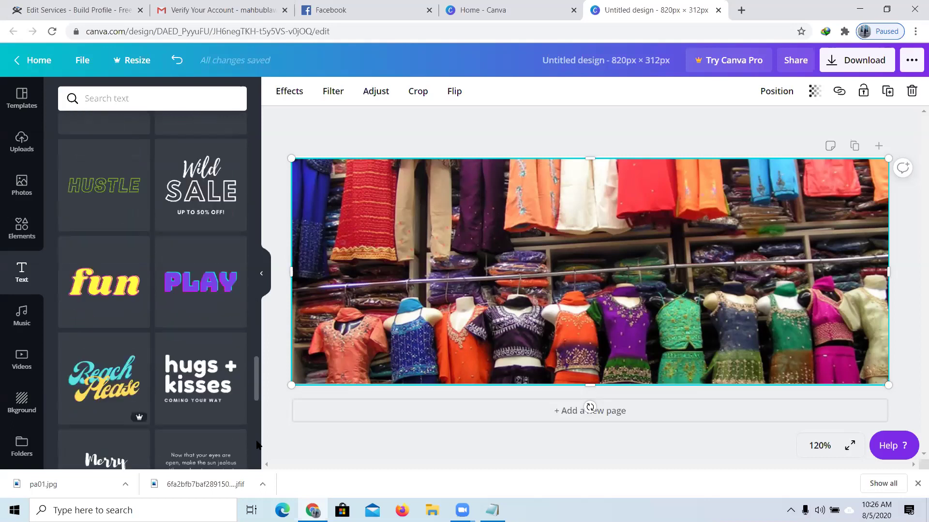
scroll(256, 444, down, 6)
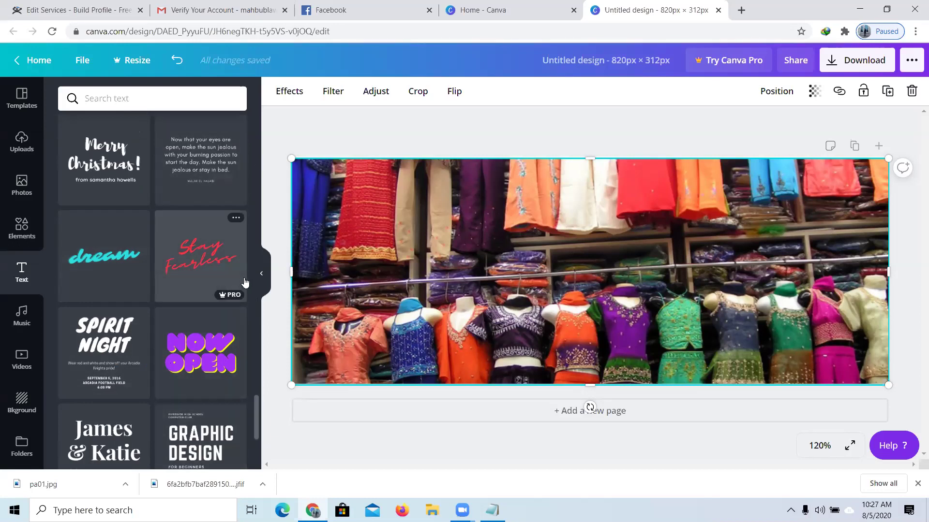
key(Up)
key(Up)
key(Up)
key(Up)
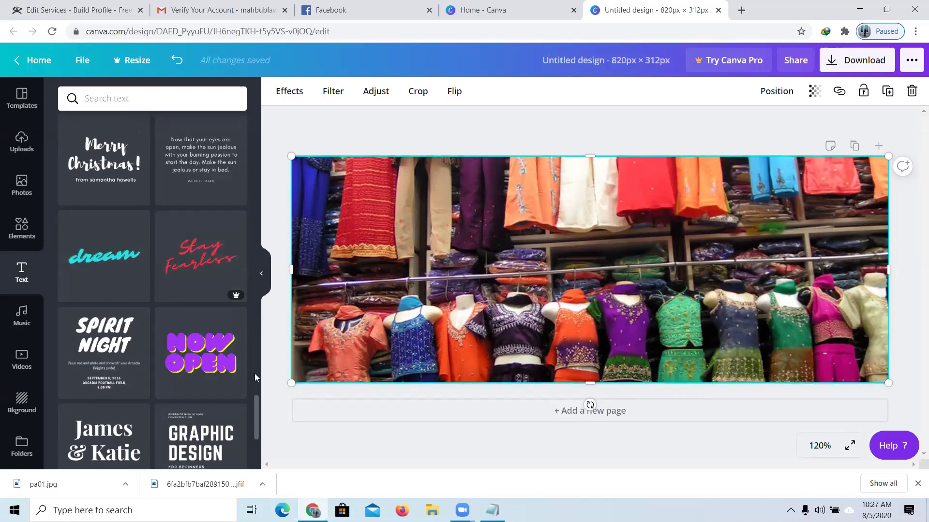
scroll(258, 386, up, 6)
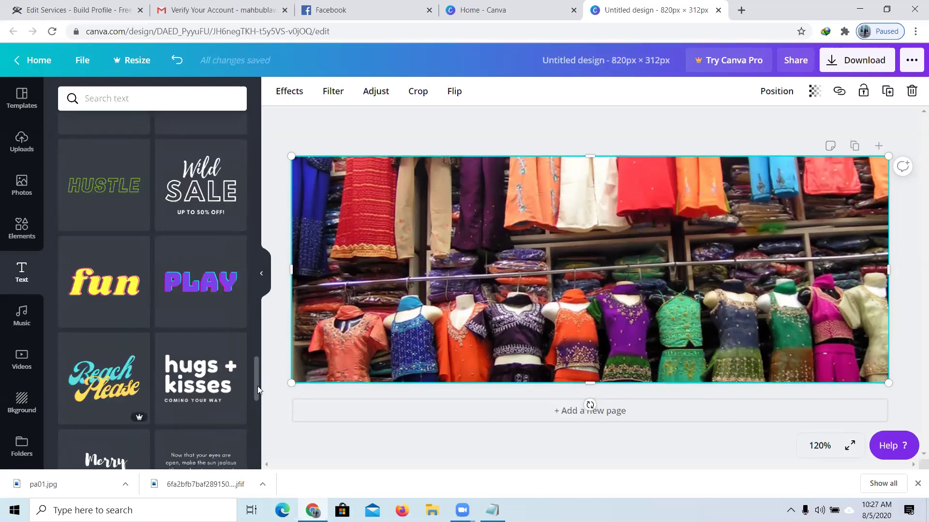
Add the yellow 'fun' text style and retype it as 'FM' and 'Fashion' on two lines
click(100, 276)
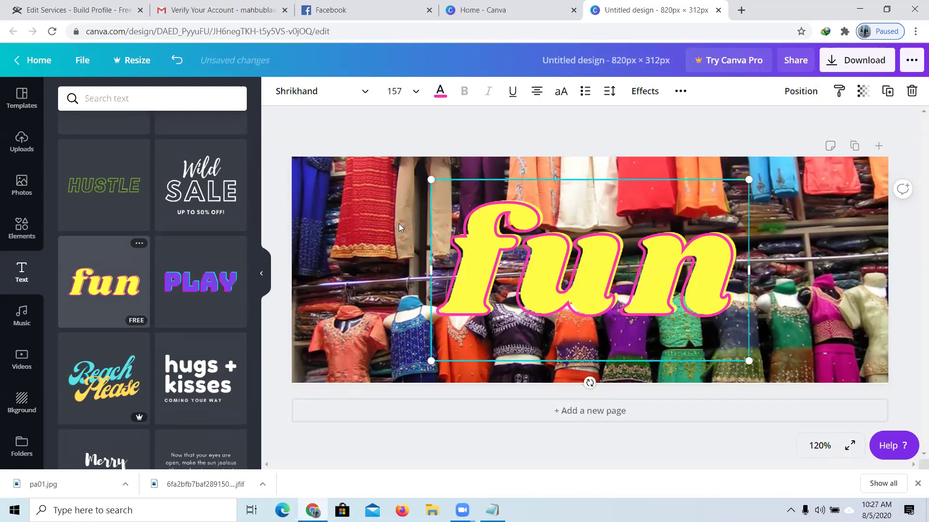
click(474, 262)
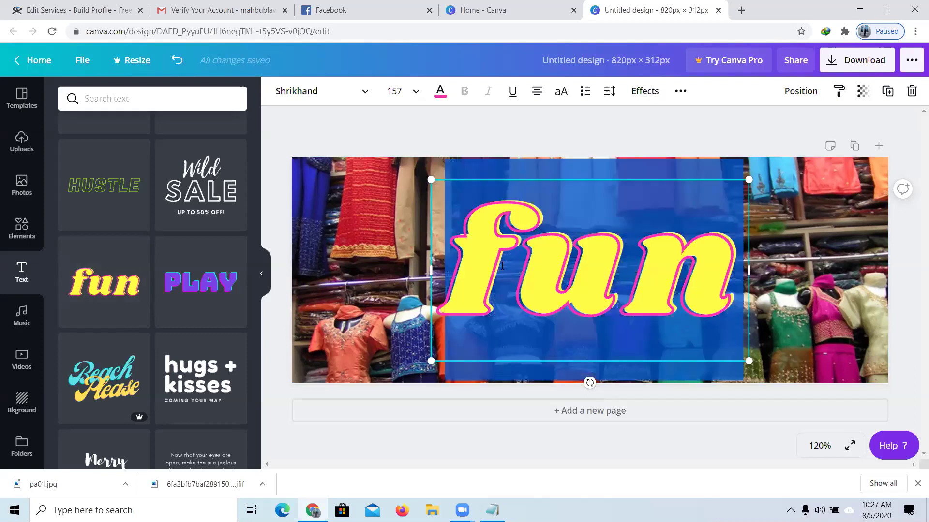
key(BackSpace)
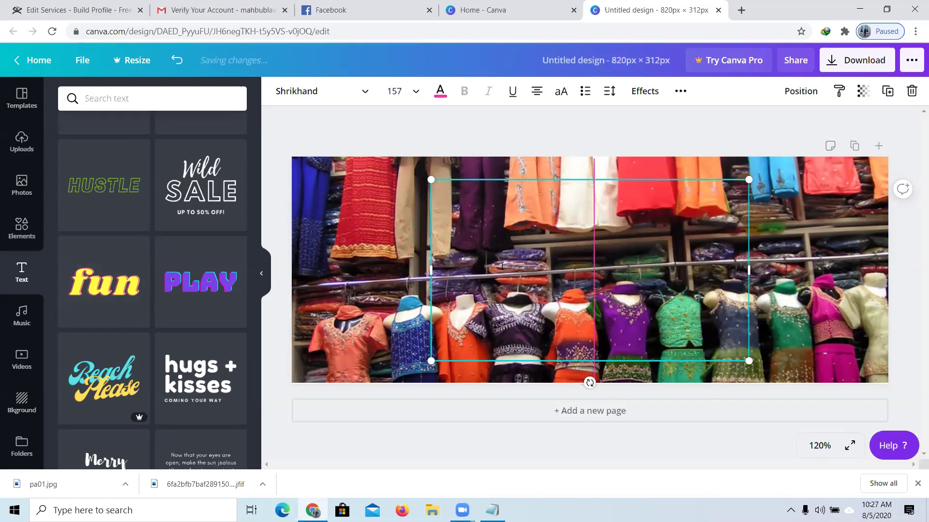
text(FM)
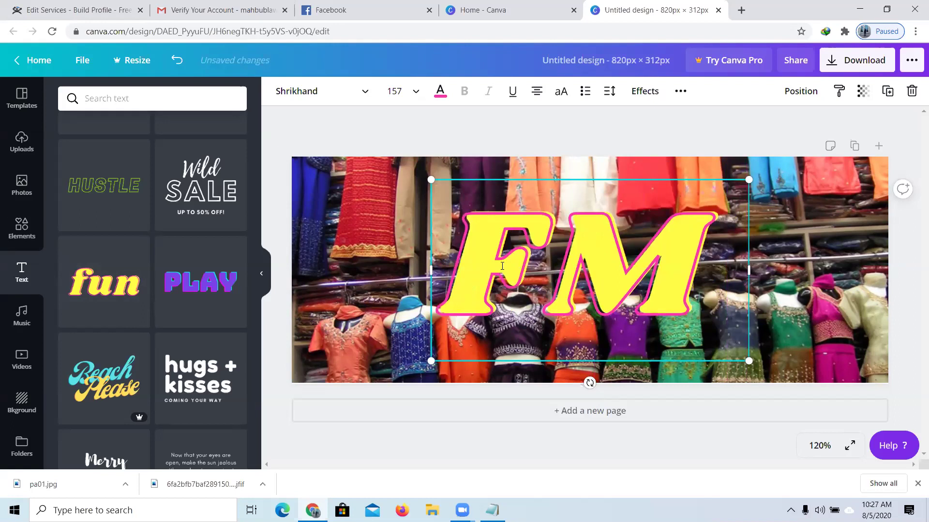
key(Return)
text(Fa)
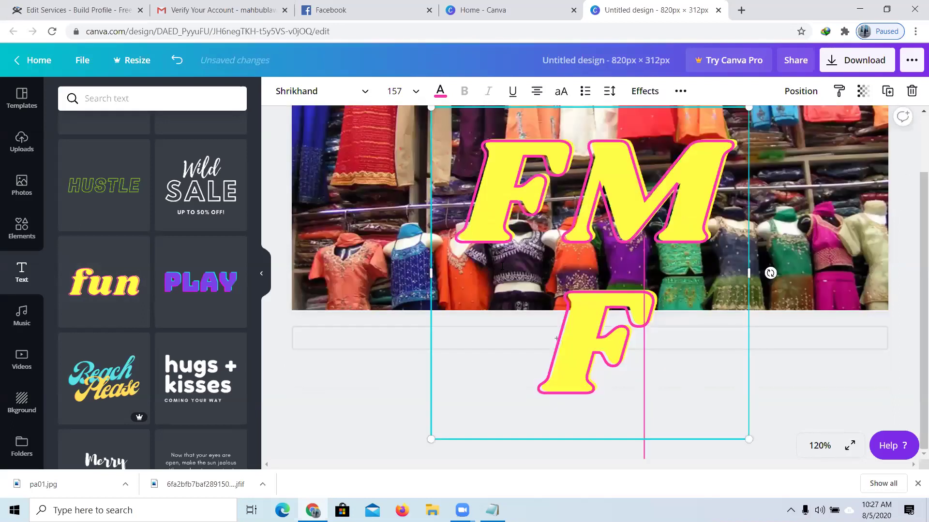
text(shion)
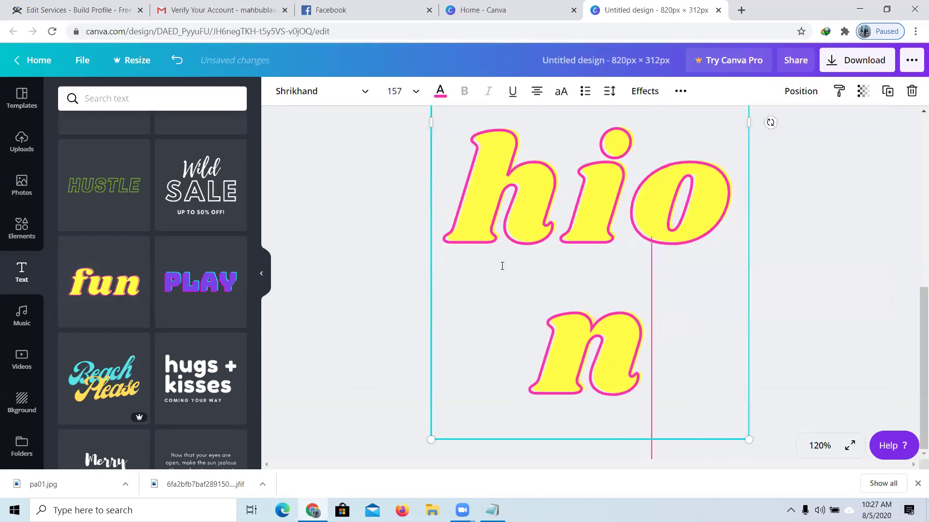
Reduce the title's font size from 64 to 48 so it fits, then deselect it
key(Up)
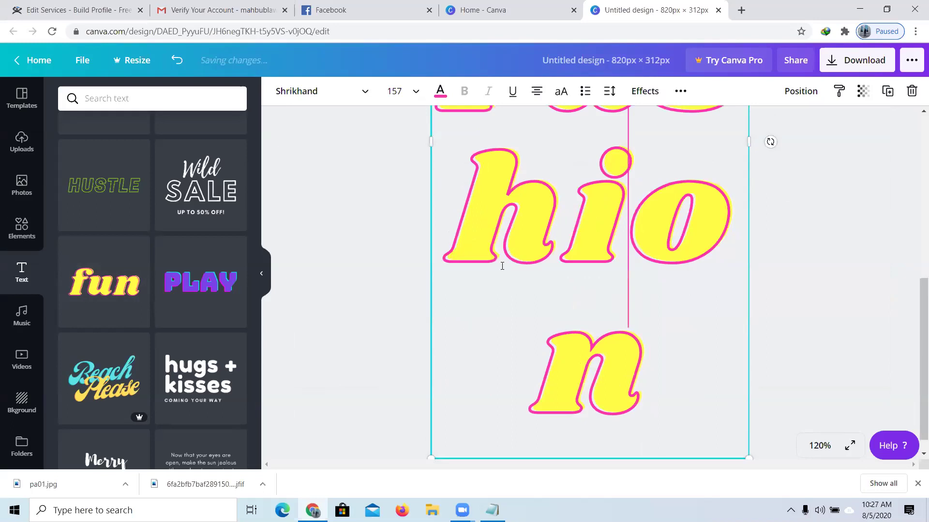
key(Up)
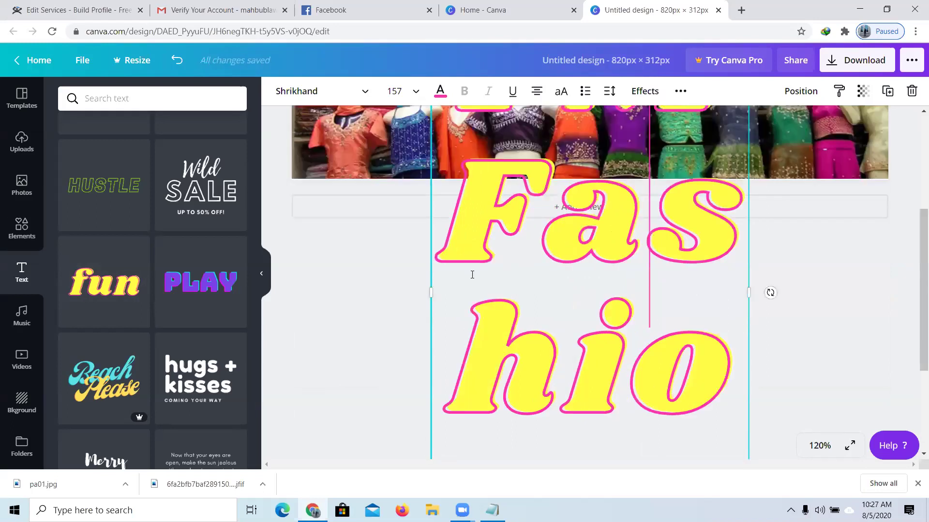
scroll(472, 275, up, 3)
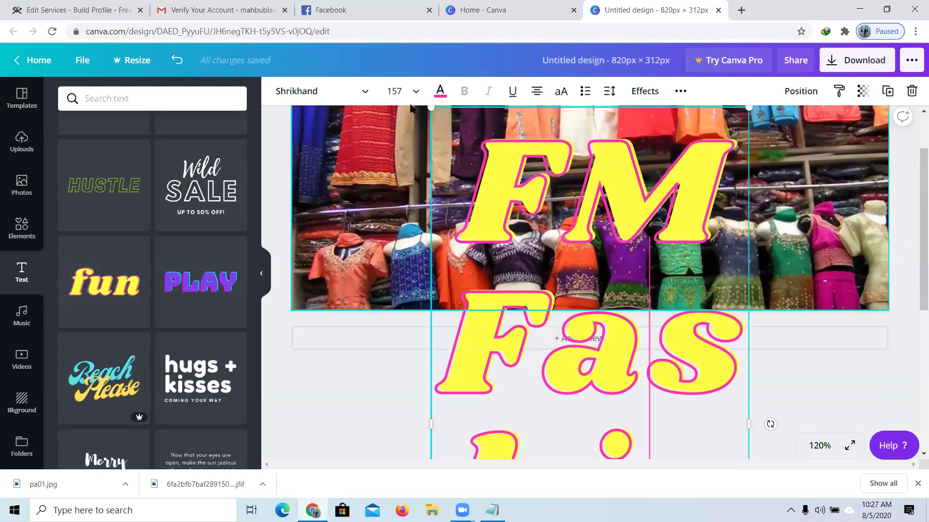
click(395, 91)
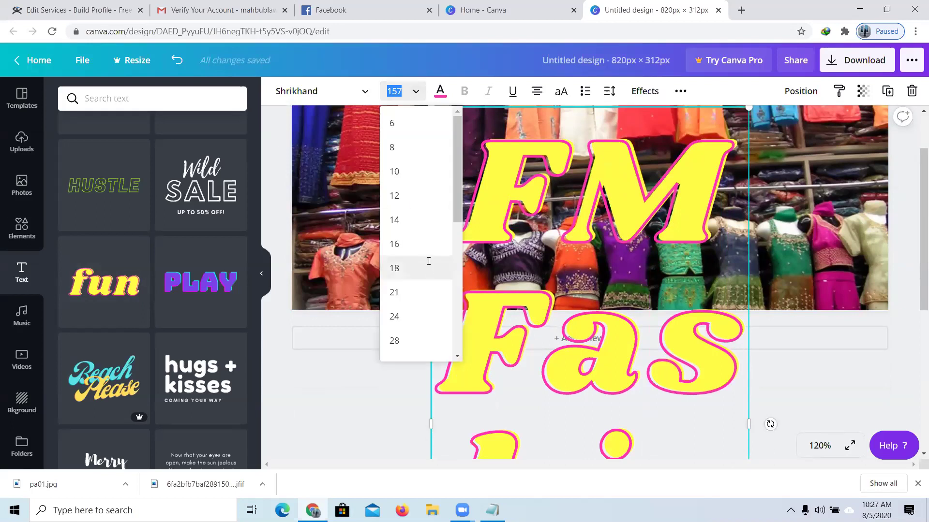
click(457, 357)
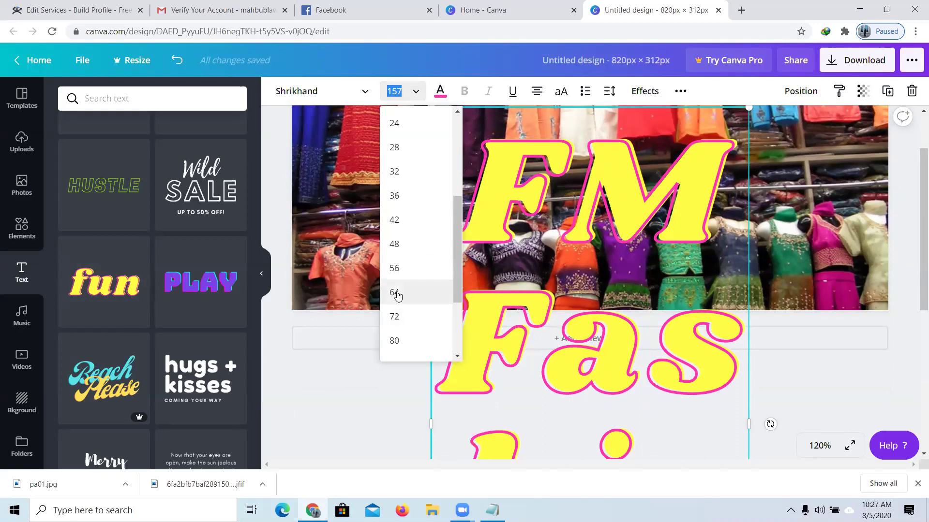
click(396, 292)
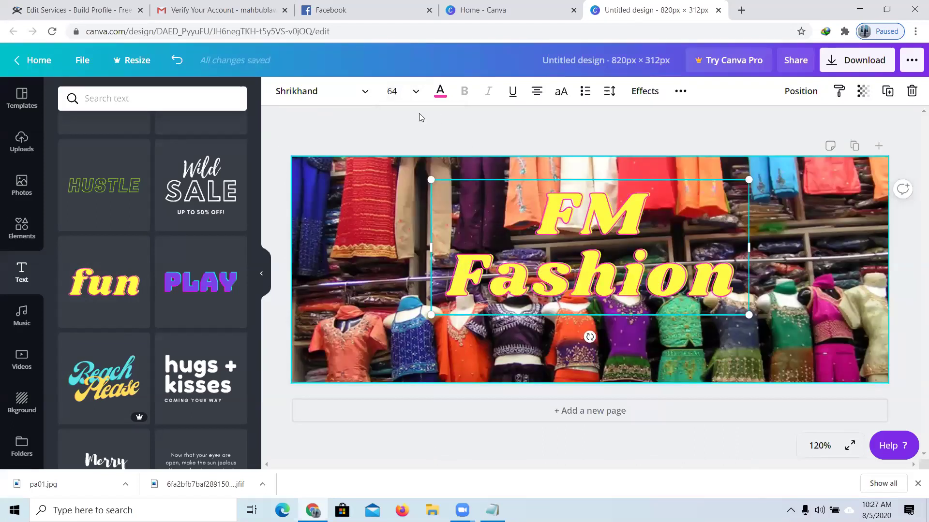
click(408, 96)
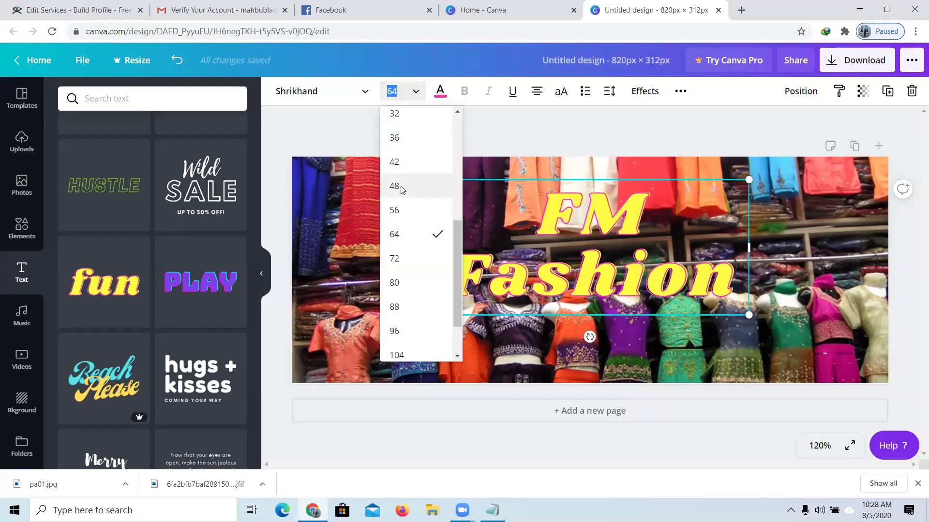
click(402, 190)
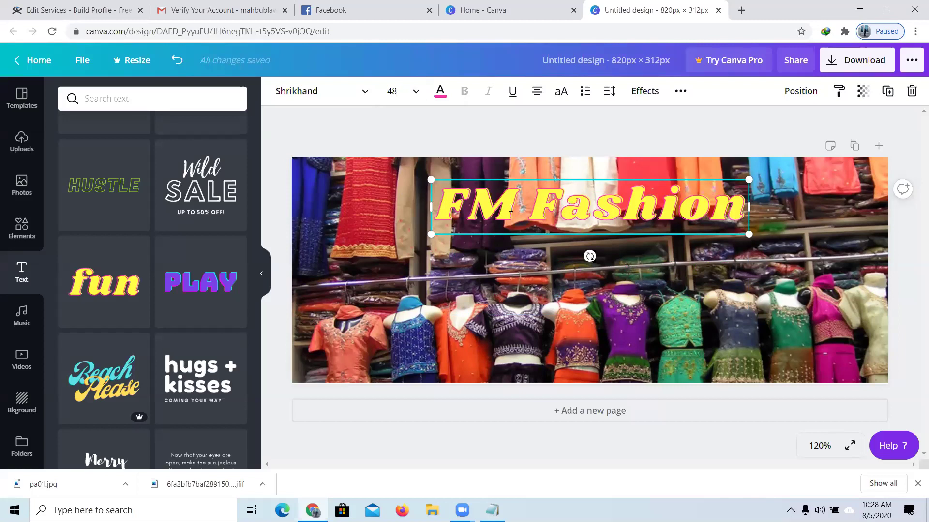
drag(516, 208, 458, 207)
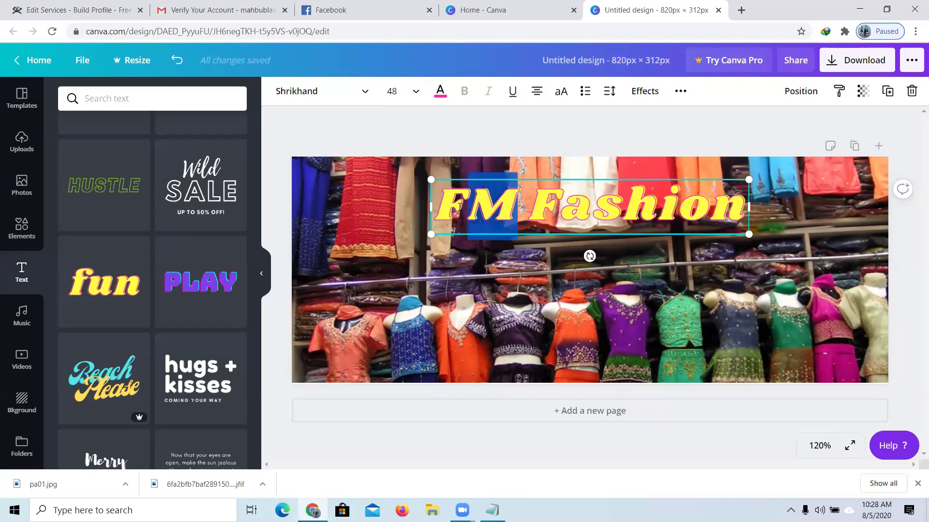
click(321, 123)
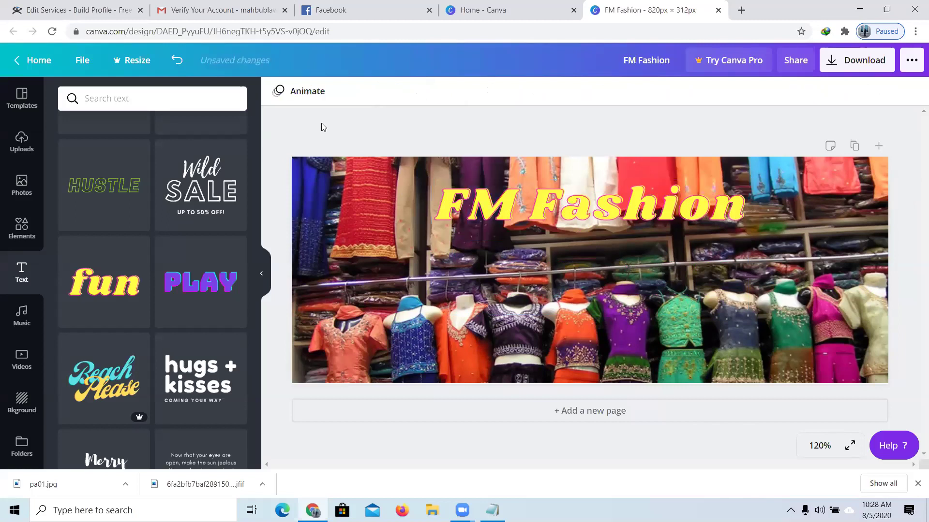
Drag the yellow 'FM Fashion' title to the vertical centre guide, horizontally centred across the photo
click(510, 199)
drag(510, 199, 497, 175)
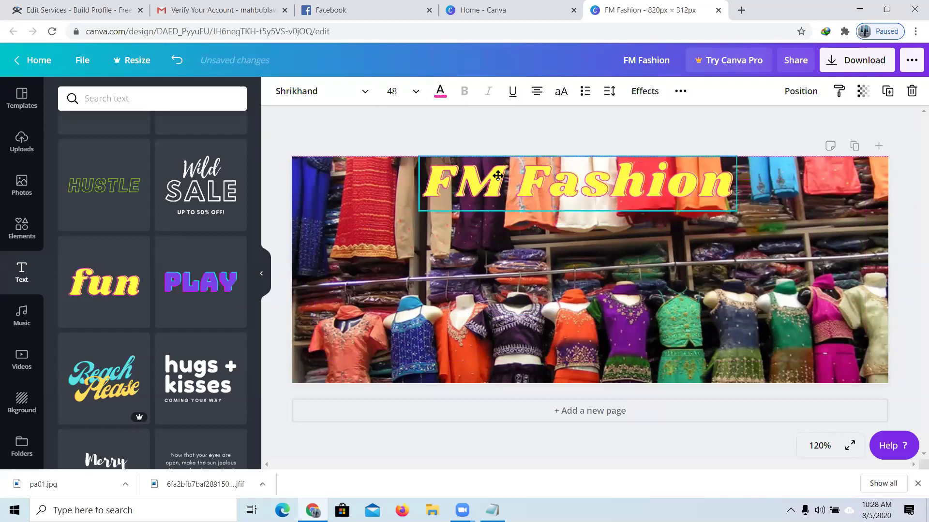
drag(498, 175, 515, 253)
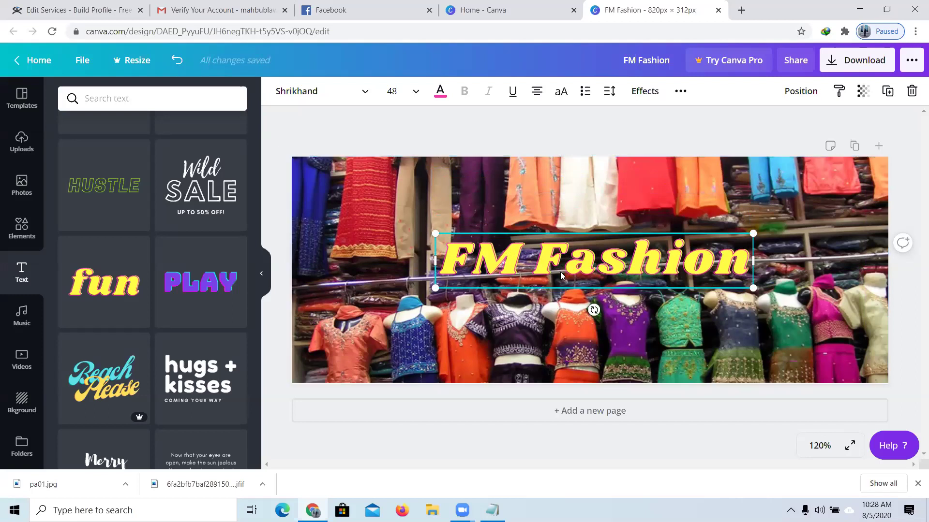
drag(560, 275, 561, 278)
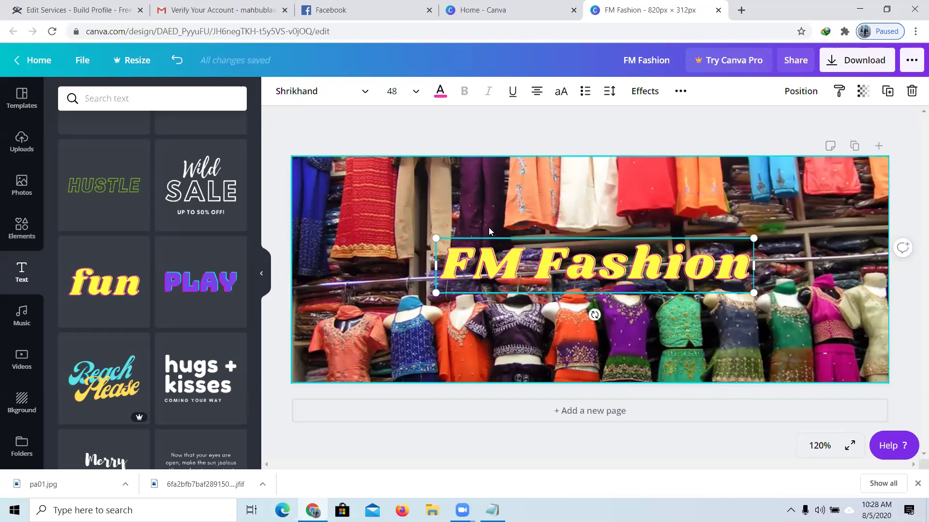
drag(514, 257, 513, 249)
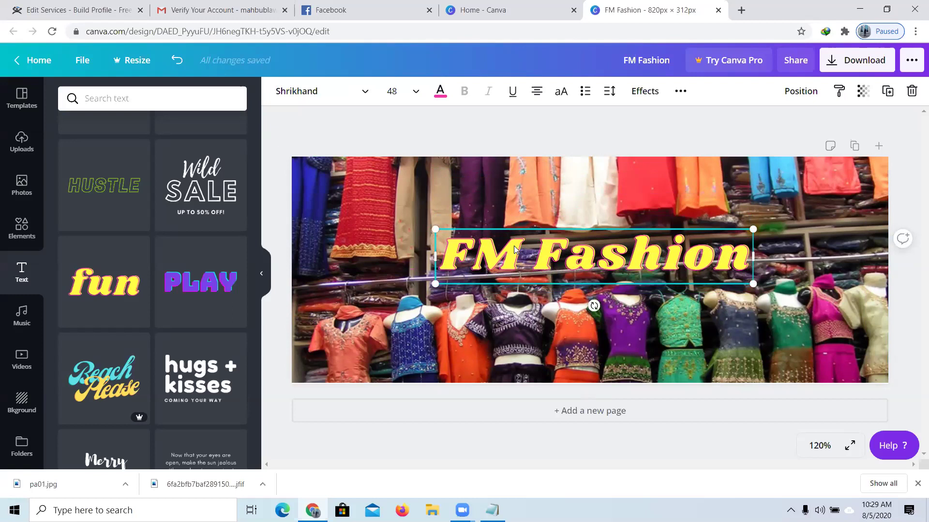
click(387, 130)
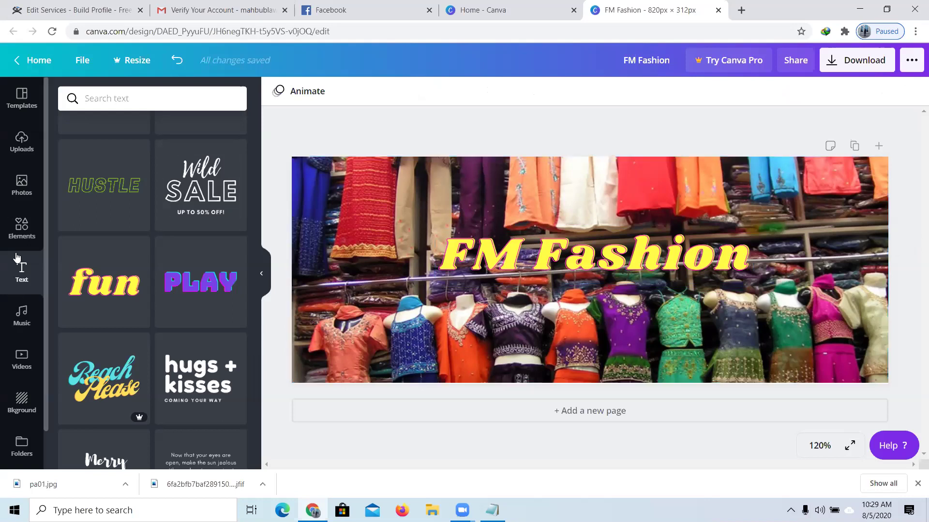
Open the Elements panel and expand the full Shapes collection
click(22, 239)
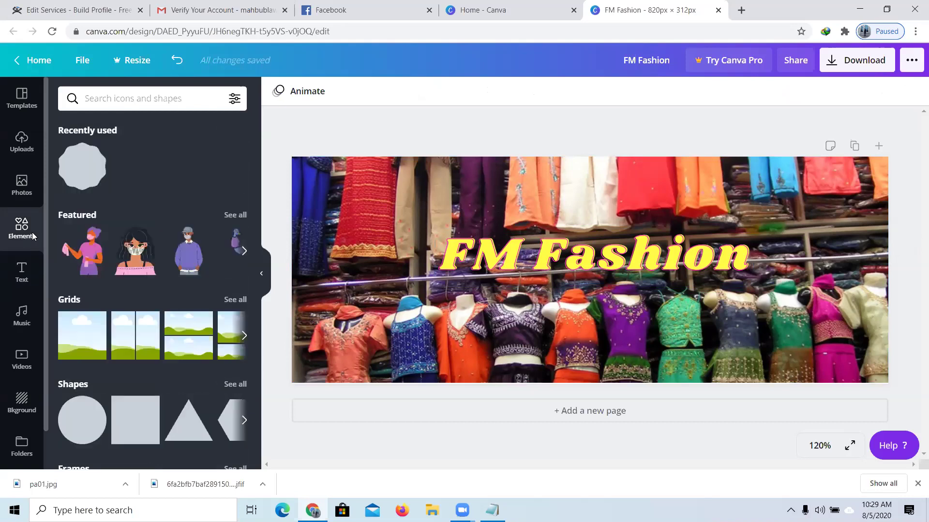
mouse_move(75, 405)
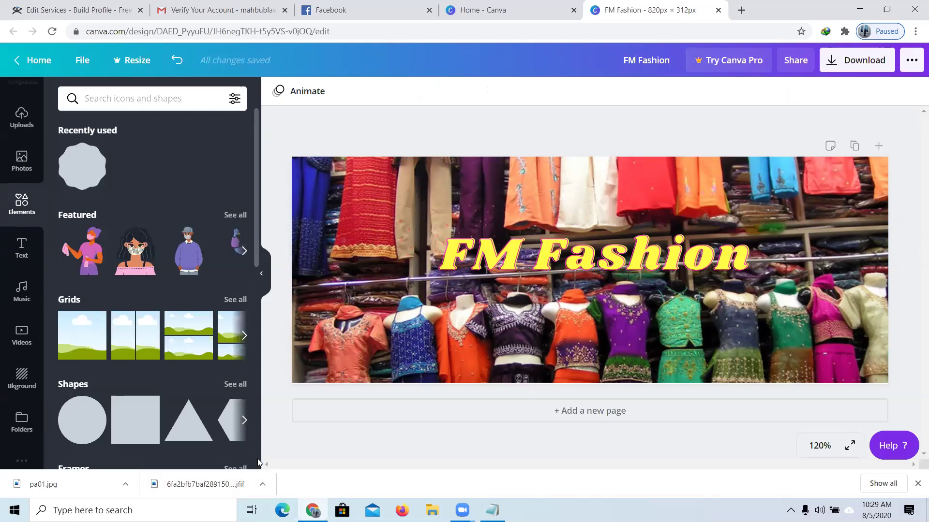
scroll(257, 435, down, 5)
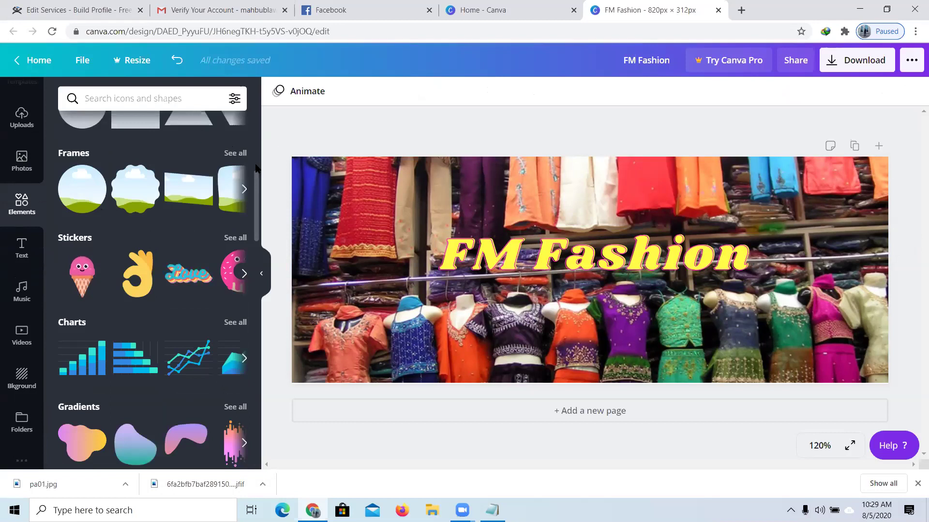
scroll(255, 163, up, 7)
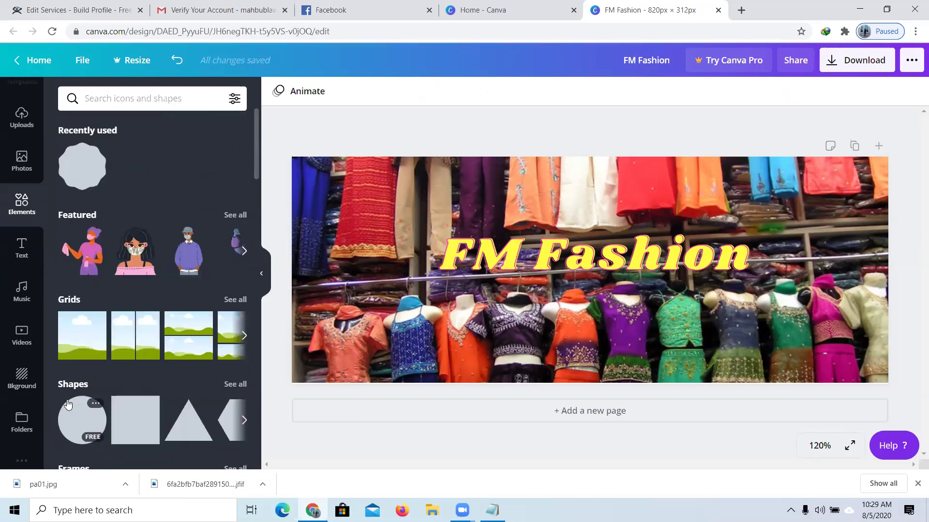
click(69, 384)
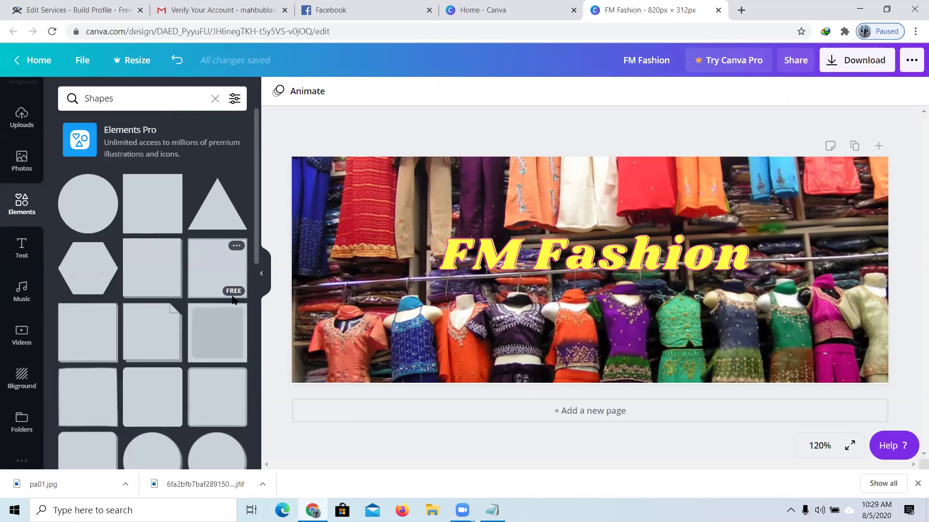
Scroll down the shapes grid looking for a thin frame outline
scroll(254, 318, down, 5)
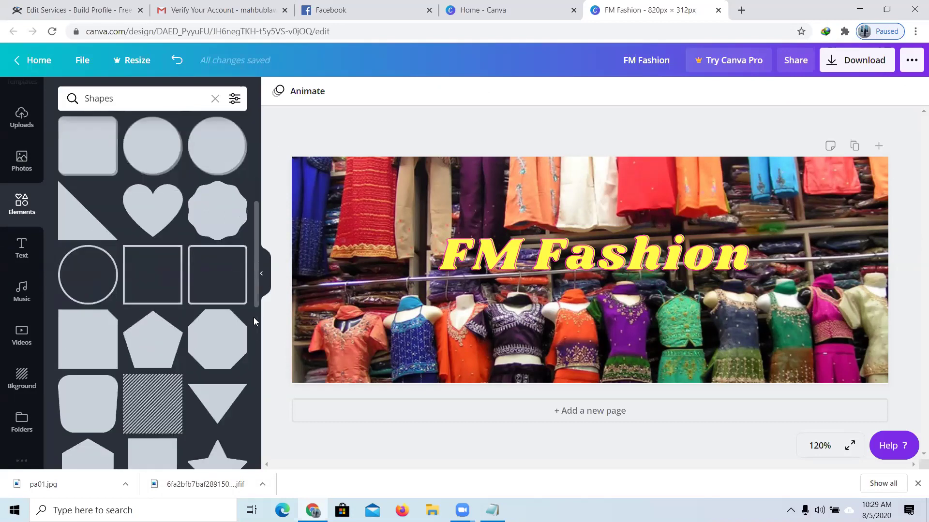
scroll(254, 319, down, 5)
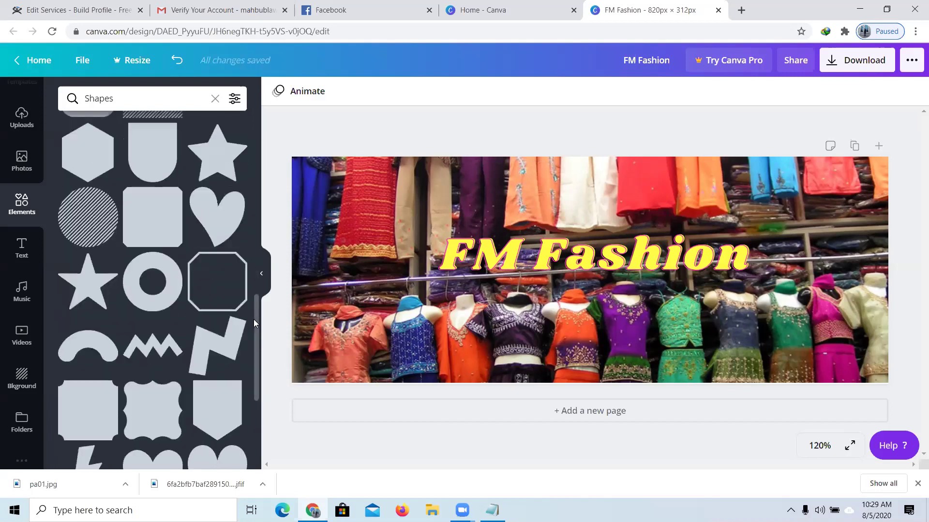
scroll(253, 407, down, 4)
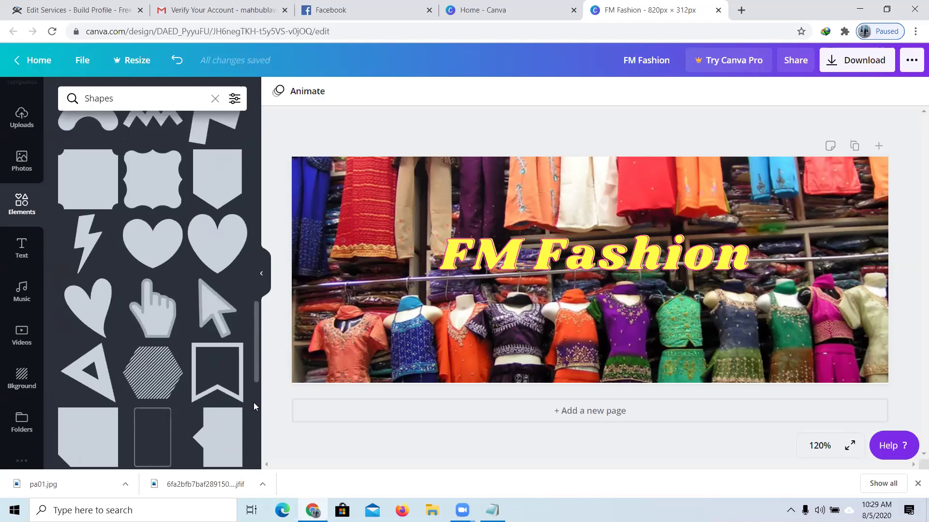
scroll(253, 406, down, 5)
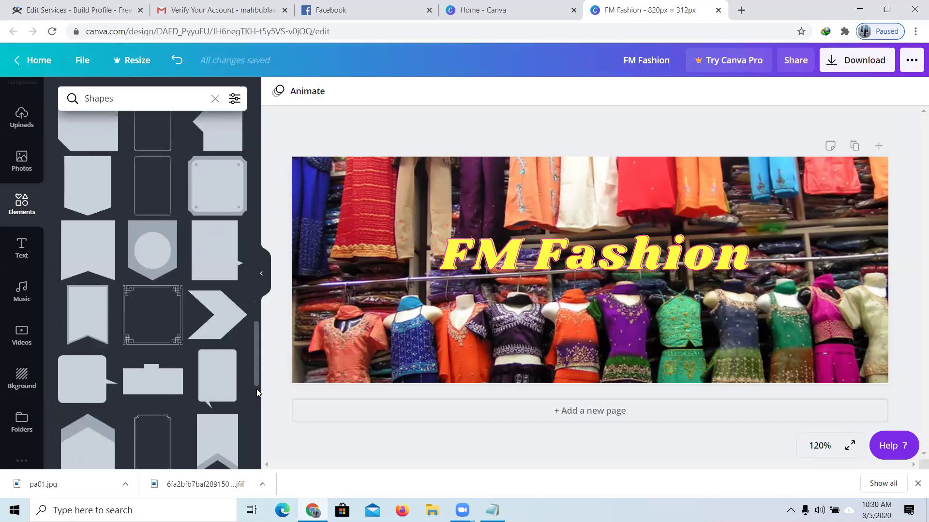
scroll(256, 390, down, 5)
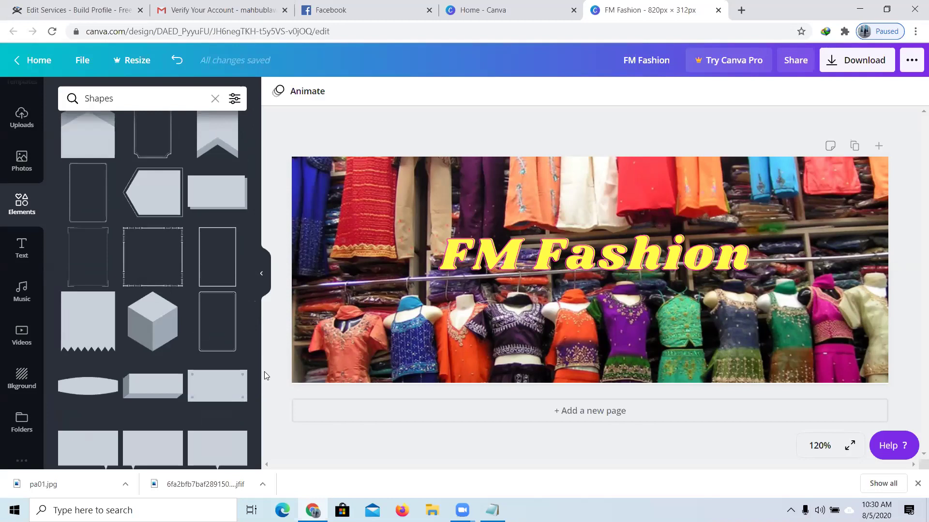
scroll(255, 408, down, 5)
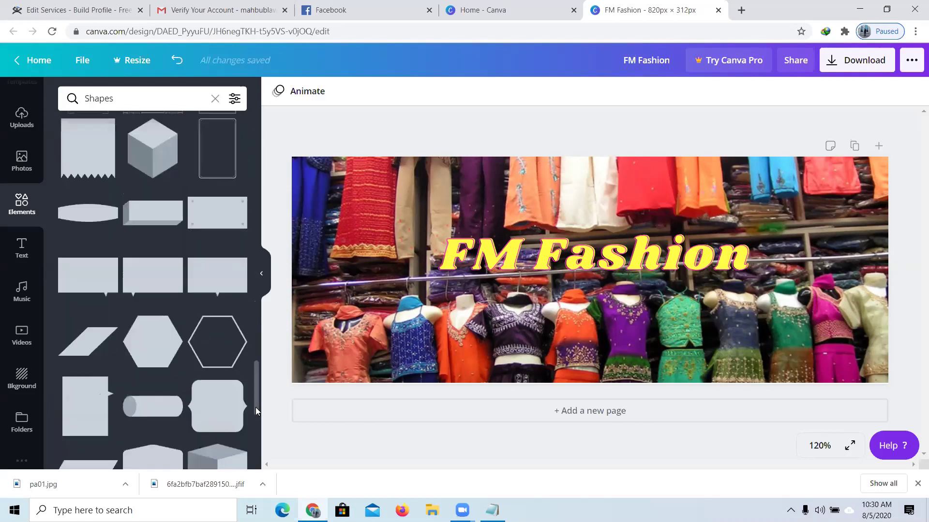
scroll(257, 444, down, 4)
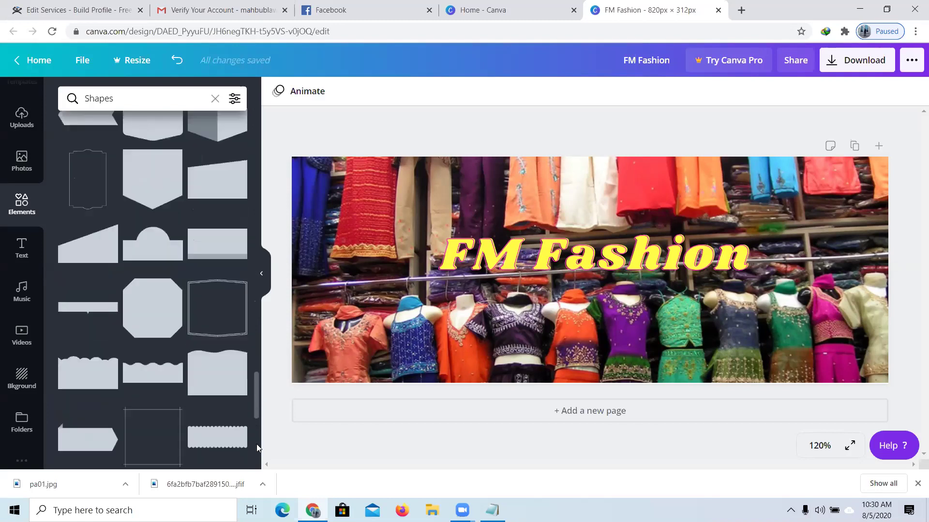
scroll(257, 444, down, 5)
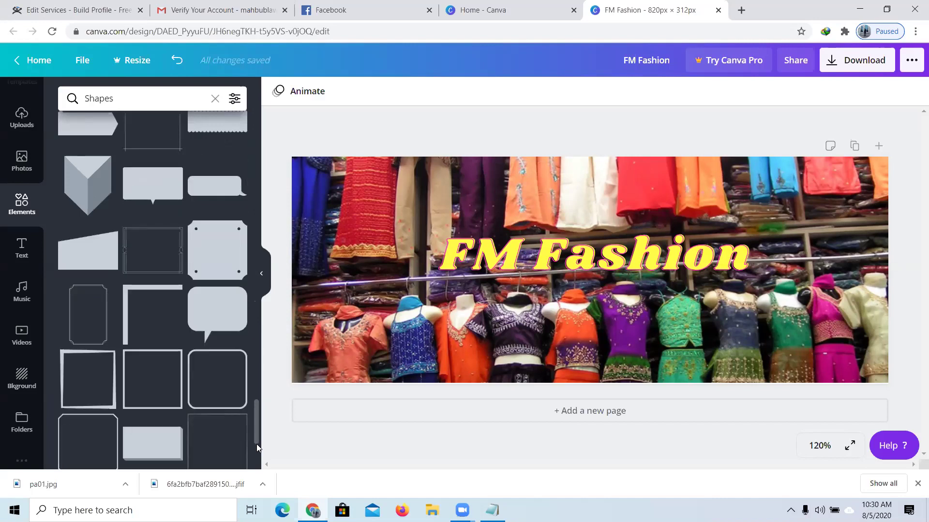
scroll(256, 454, down, 4)
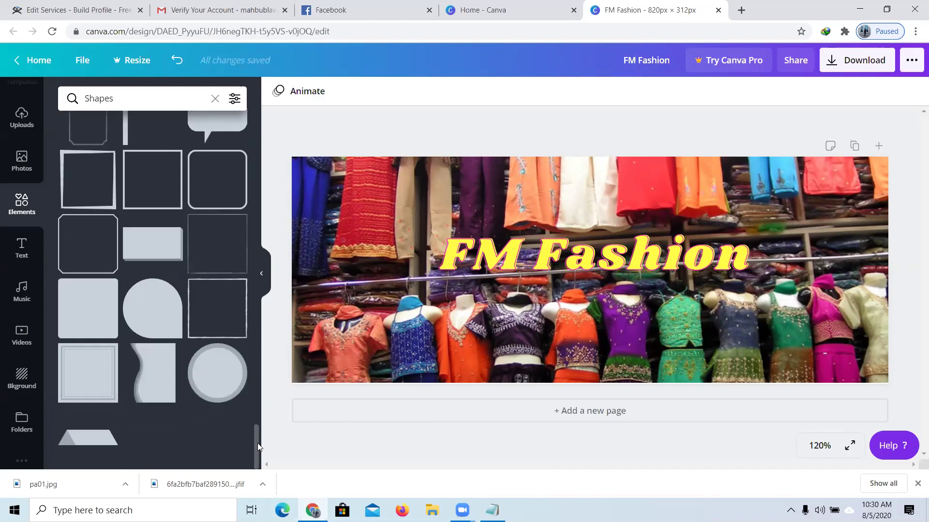
scroll(257, 415, down, 5)
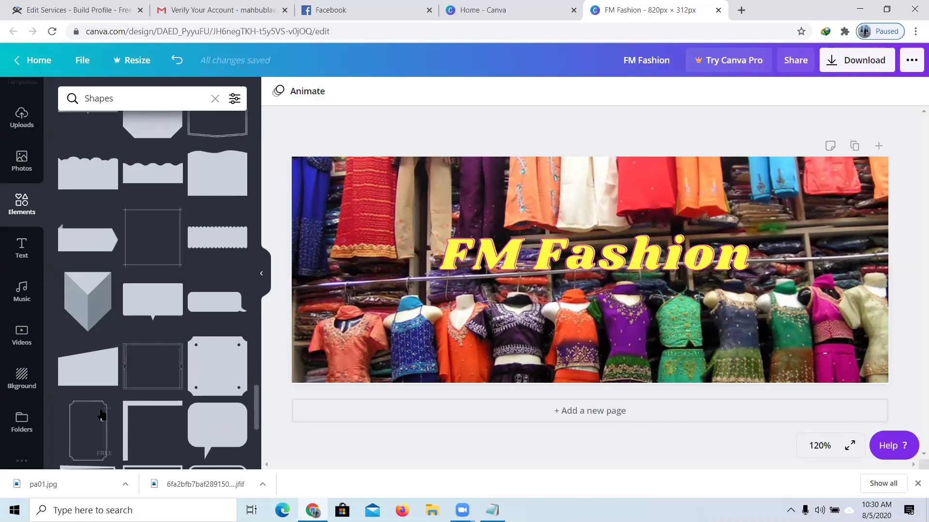
Add a thin frame shape and enlarge it slightly, then delete it
click(90, 424)
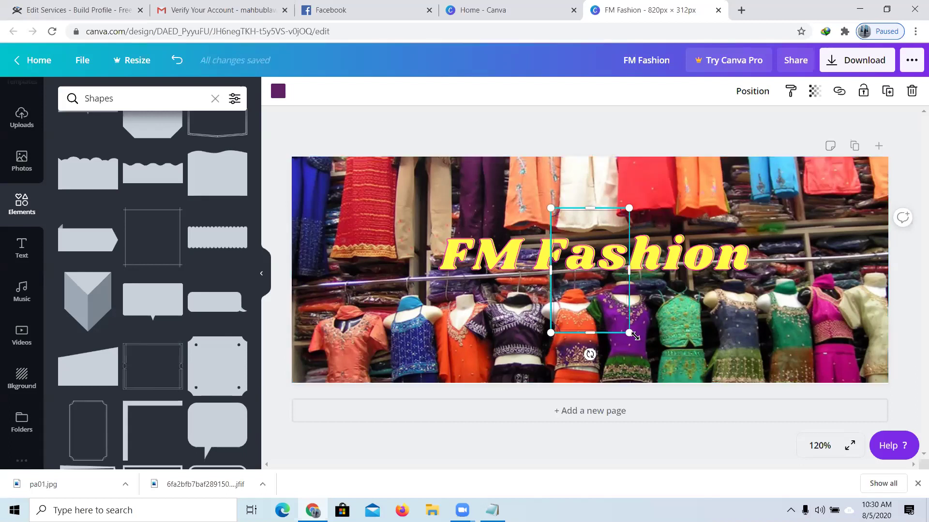
mouse_move(630, 334)
mouse_down()
mouse_move(584, 359)
mouse_move(620, 346)
mouse_up()
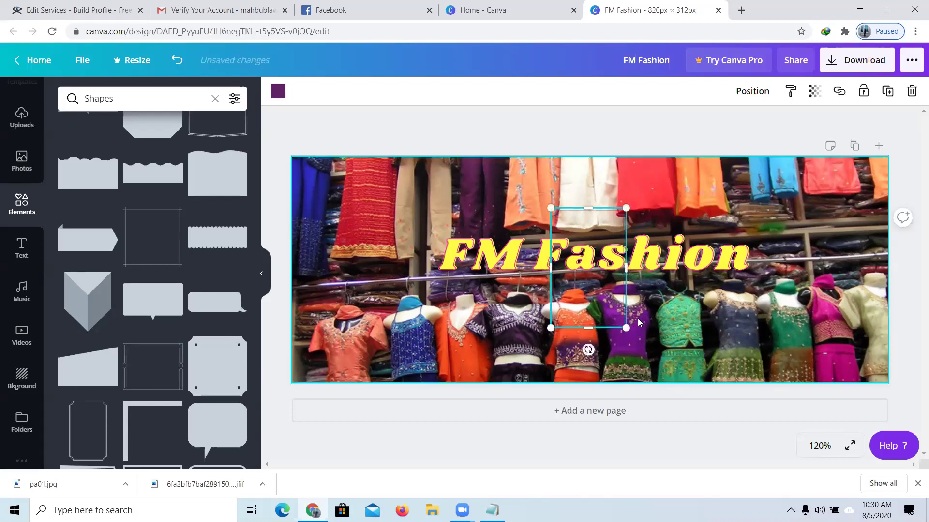
drag(628, 325, 632, 336)
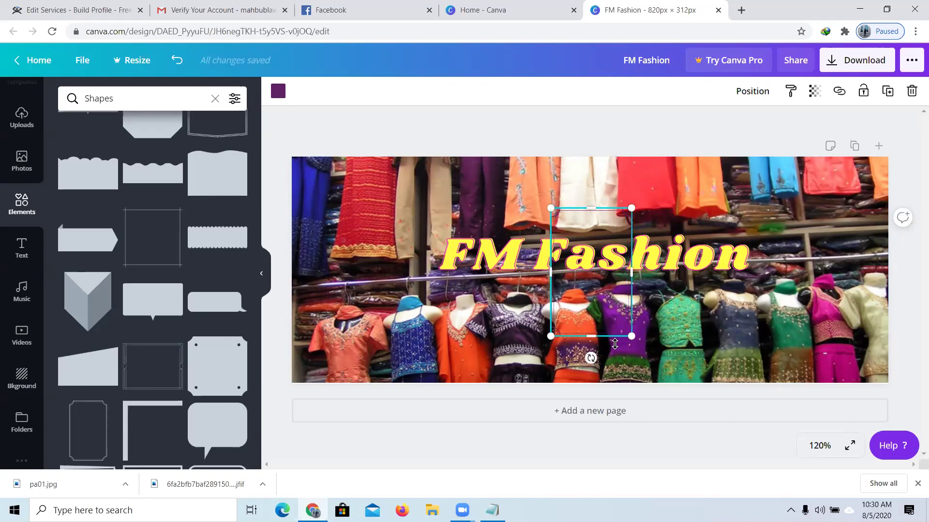
key(Delete)
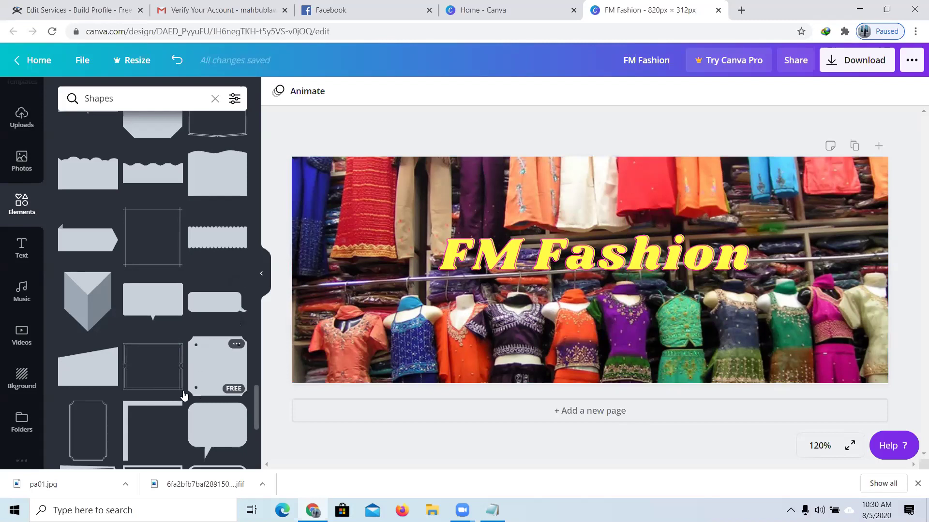
Add the thin rectangular frame outline again over the FM Fashion title
click(89, 429)
click(637, 327)
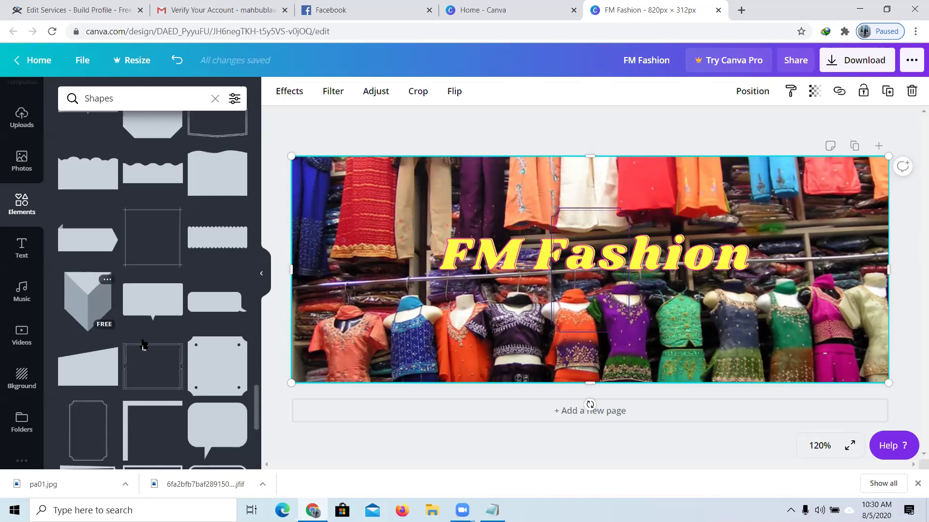
click(583, 259)
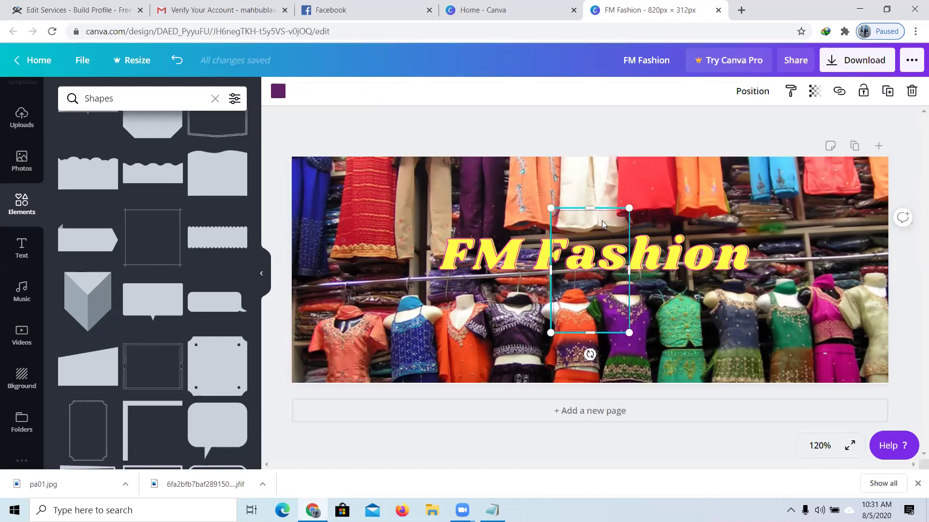
key(Escape)
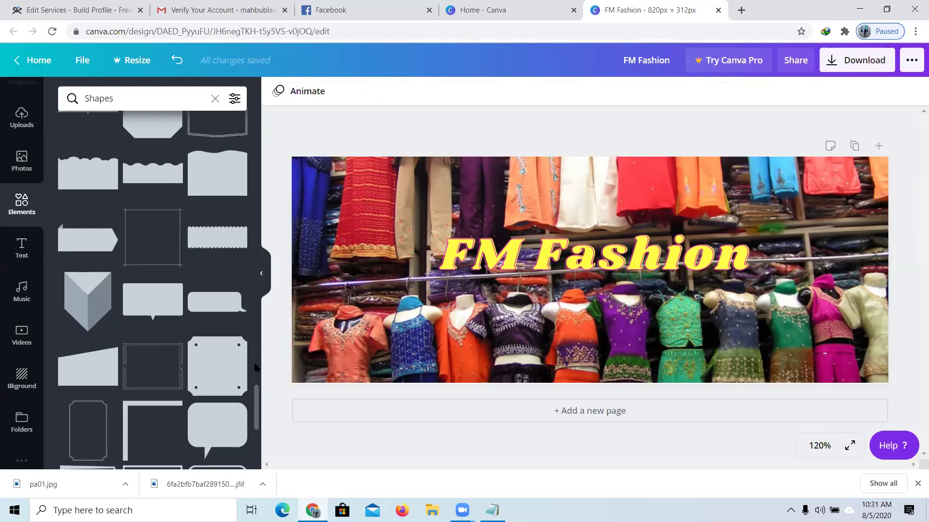
click(89, 435)
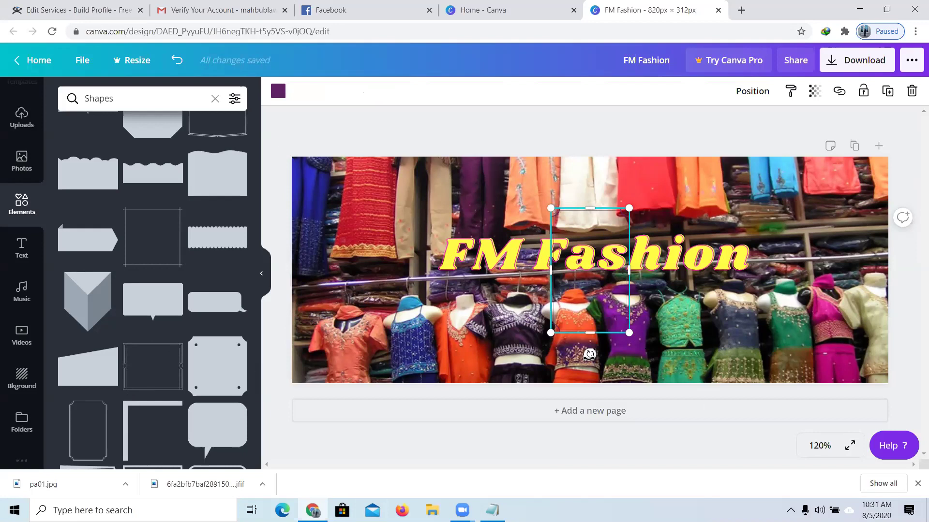
Rotate the frame 90° to lie across the title, then fit the cover in view
drag(589, 355, 476, 314)
drag(452, 267, 450, 267)
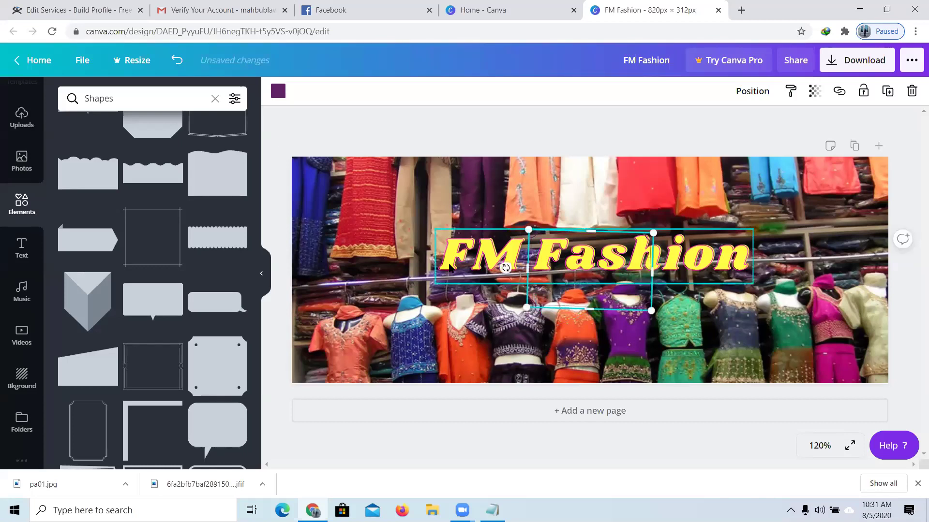
scroll(448, 266, up, 5)
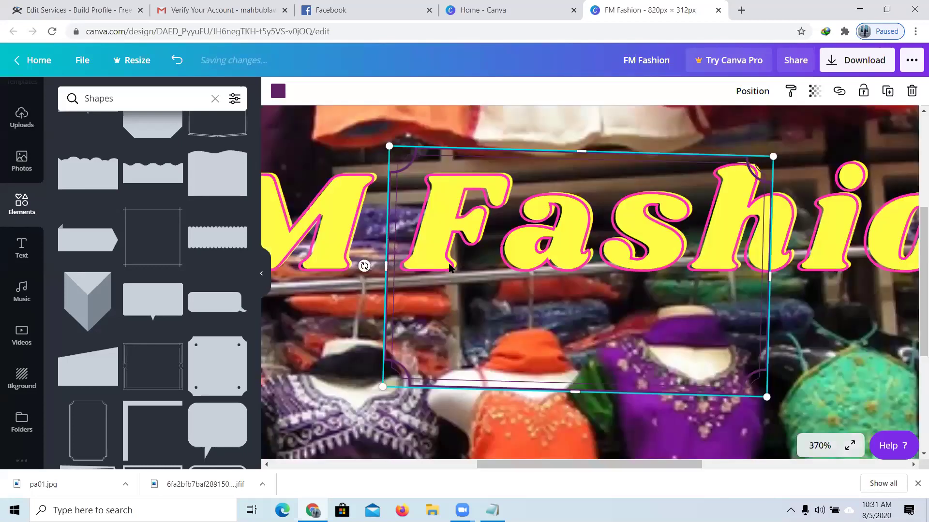
scroll(449, 267, up, 2)
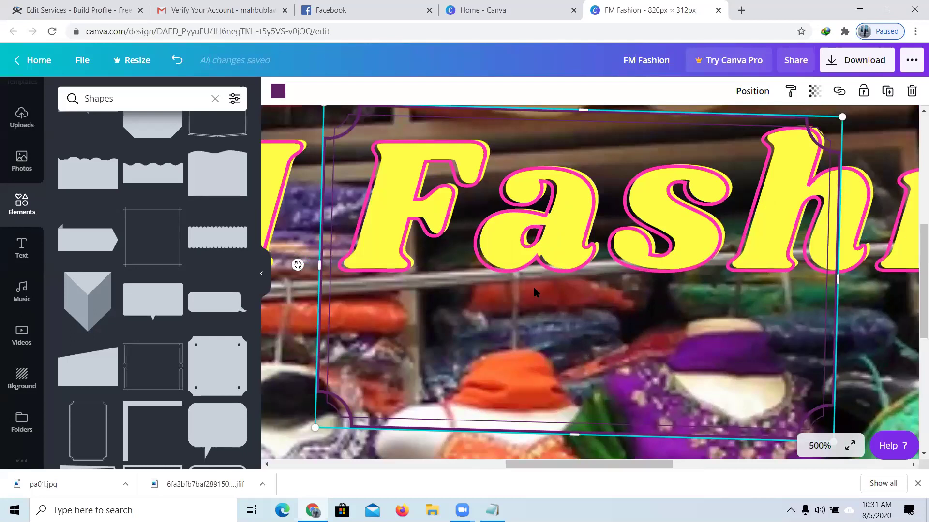
click(804, 439)
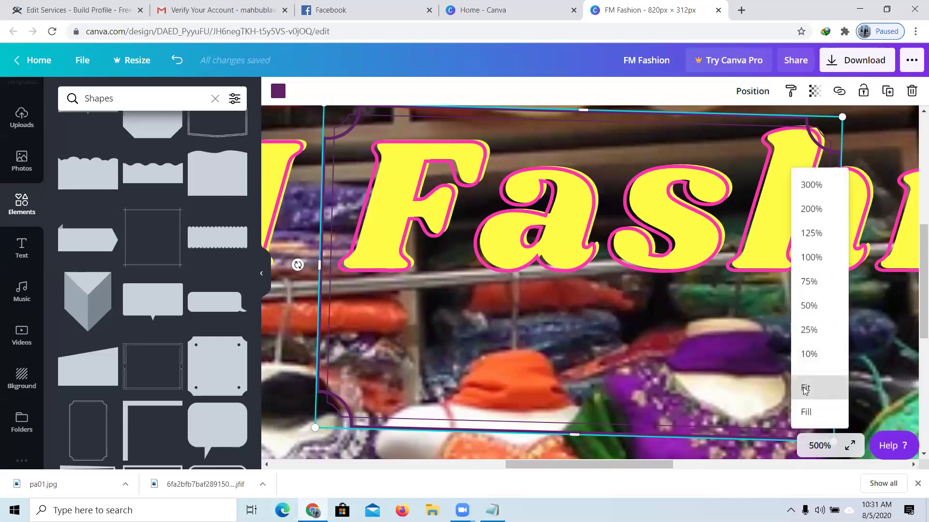
click(805, 387)
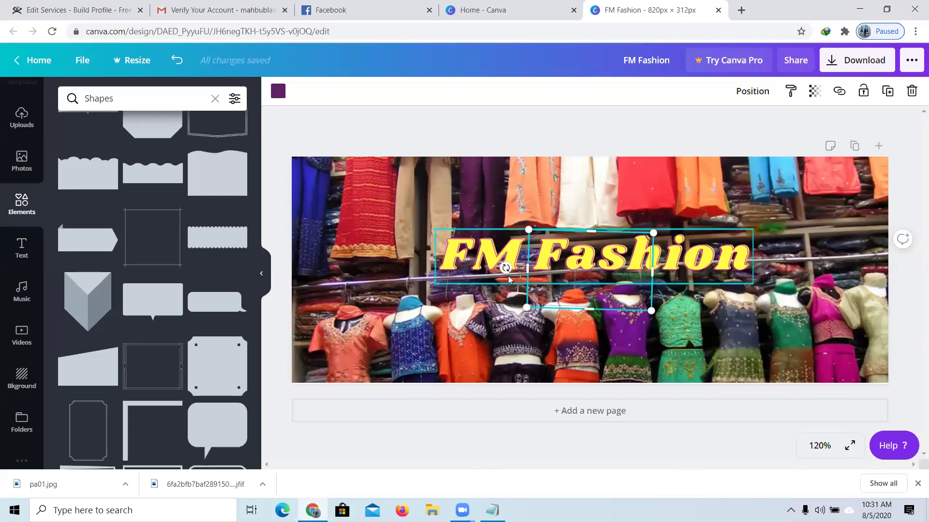
Widen the frame to both sides and shorten it from the bottom
drag(529, 268, 435, 268)
drag(652, 269, 753, 262)
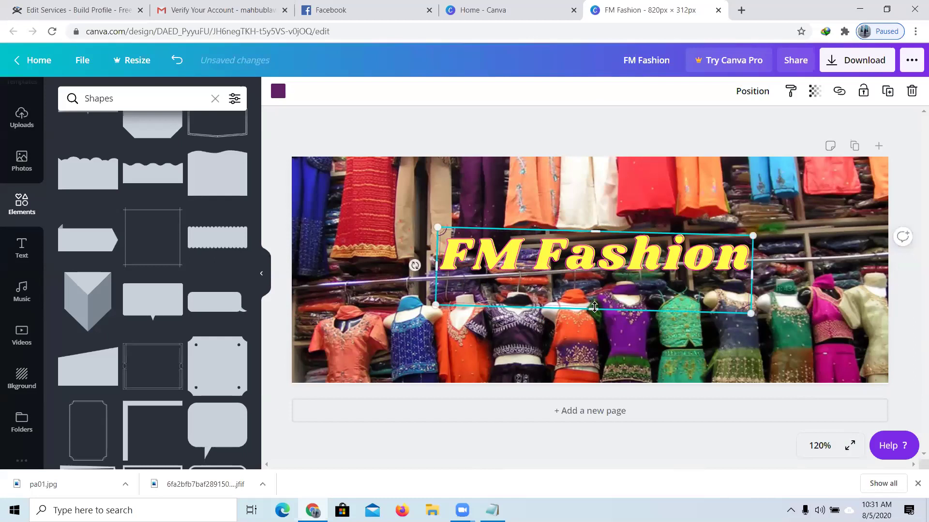
drag(592, 307, 592, 282)
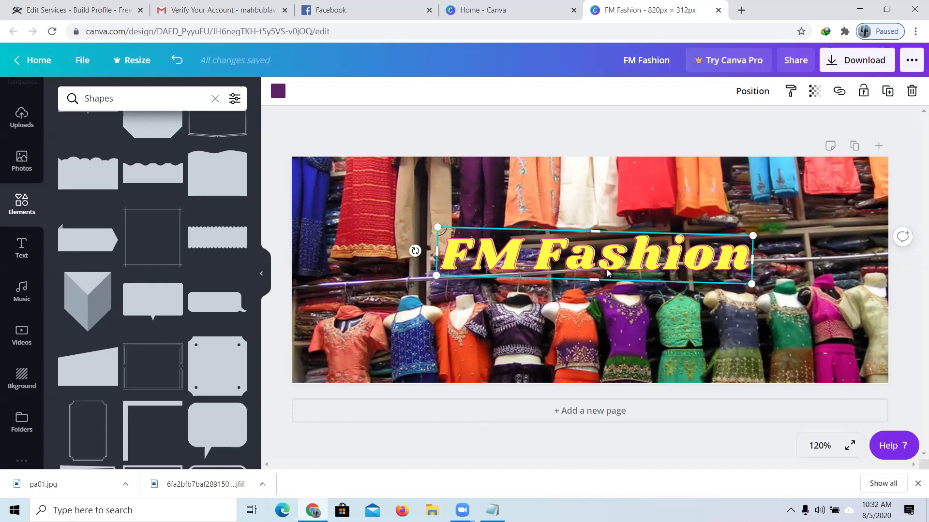
click(564, 391)
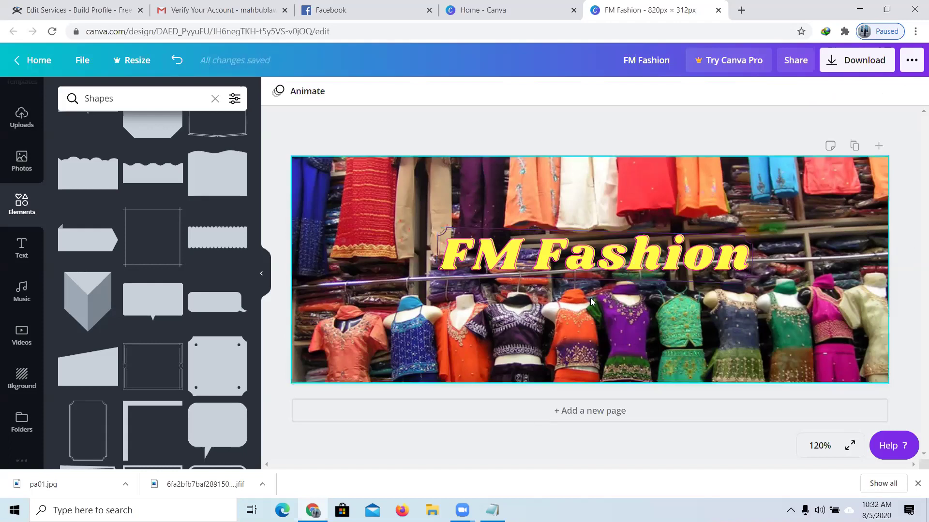
Rotate the frame back to level, lower its top edge, and move it below the title
click(596, 266)
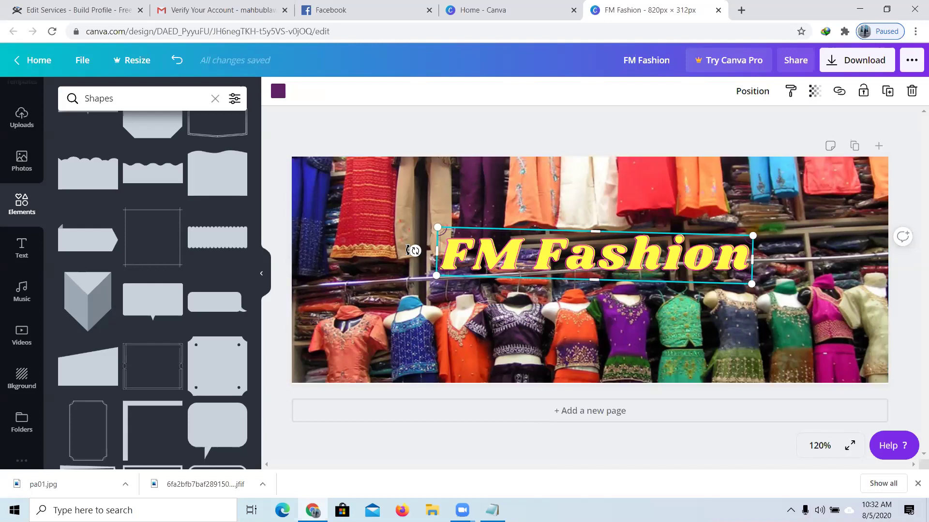
drag(414, 250, 414, 255)
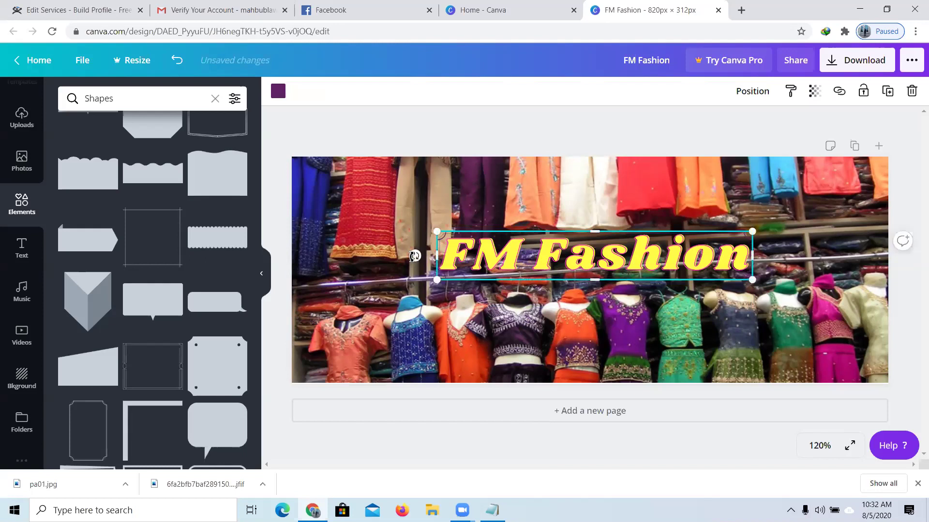
drag(414, 256, 415, 261)
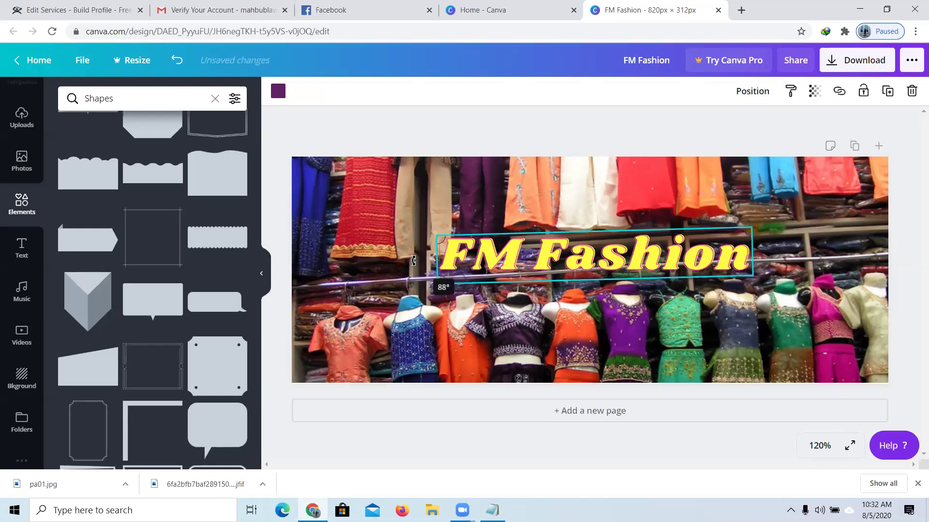
click(453, 435)
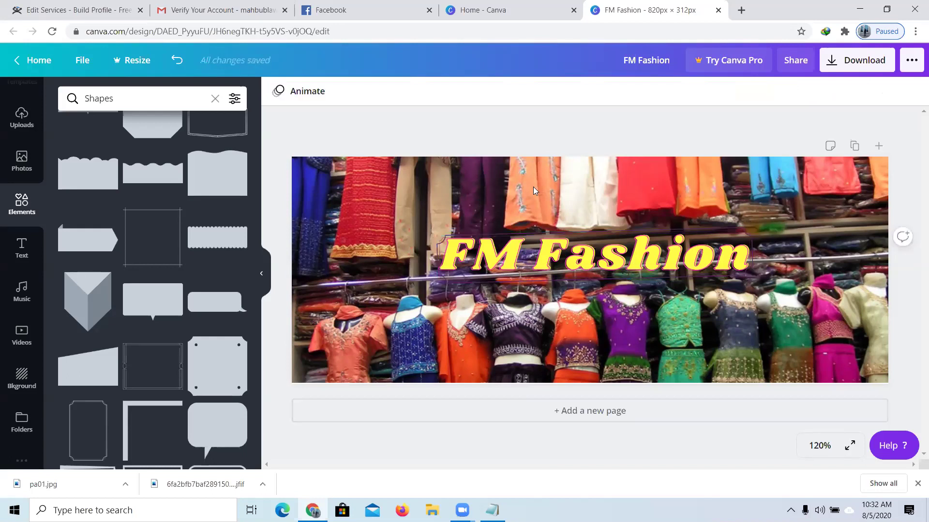
click(509, 266)
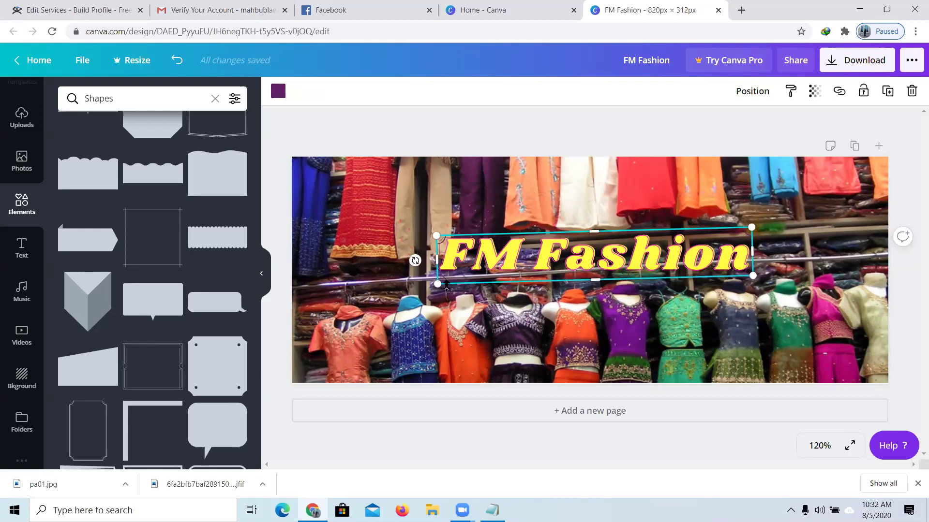
drag(579, 233, 579, 252)
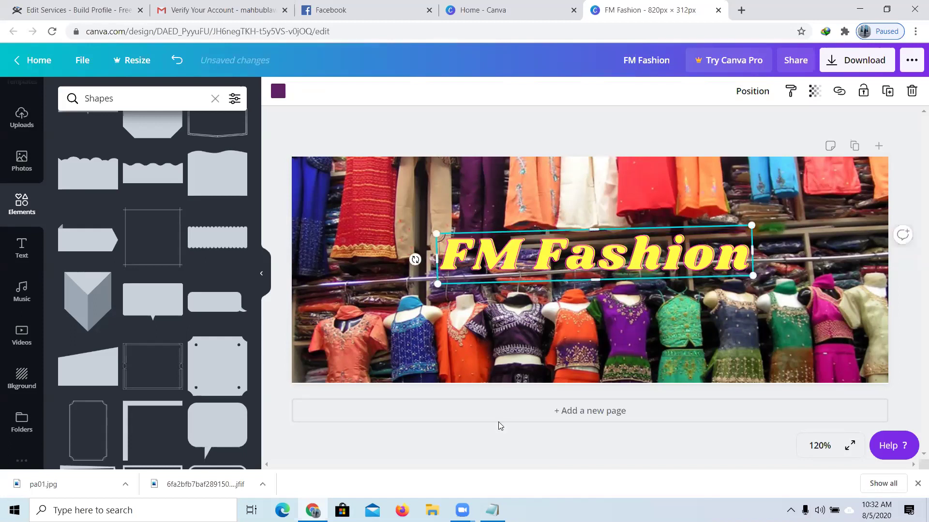
click(502, 317)
drag(471, 287, 471, 392)
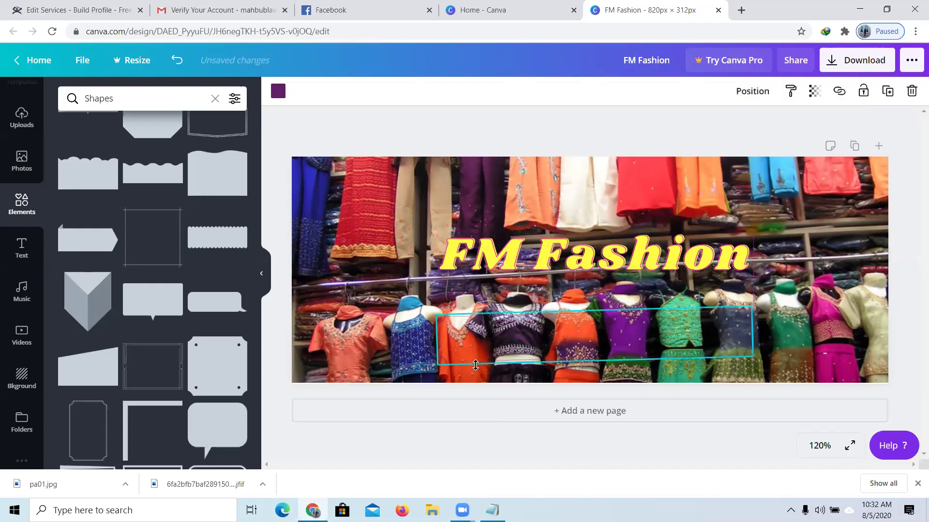
Rotate the FM Fashion title back to level at 0°
click(557, 261)
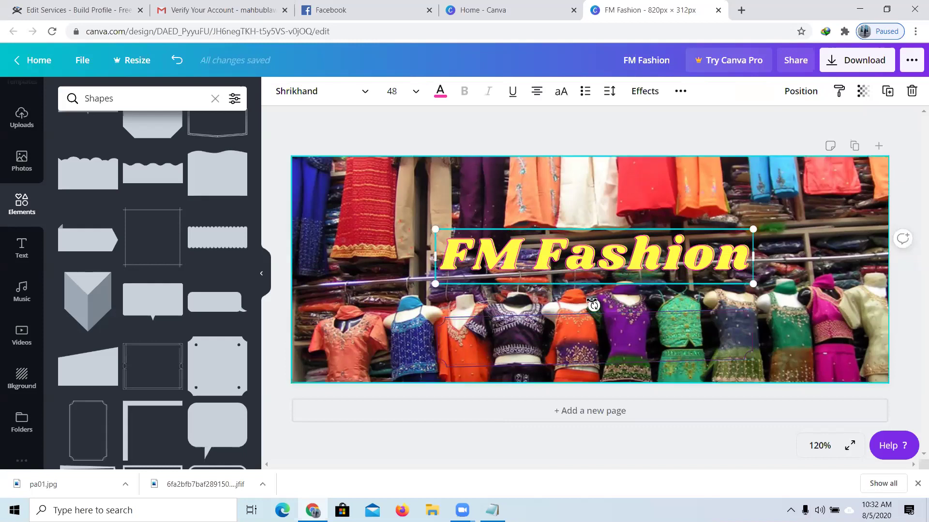
drag(594, 306, 594, 312)
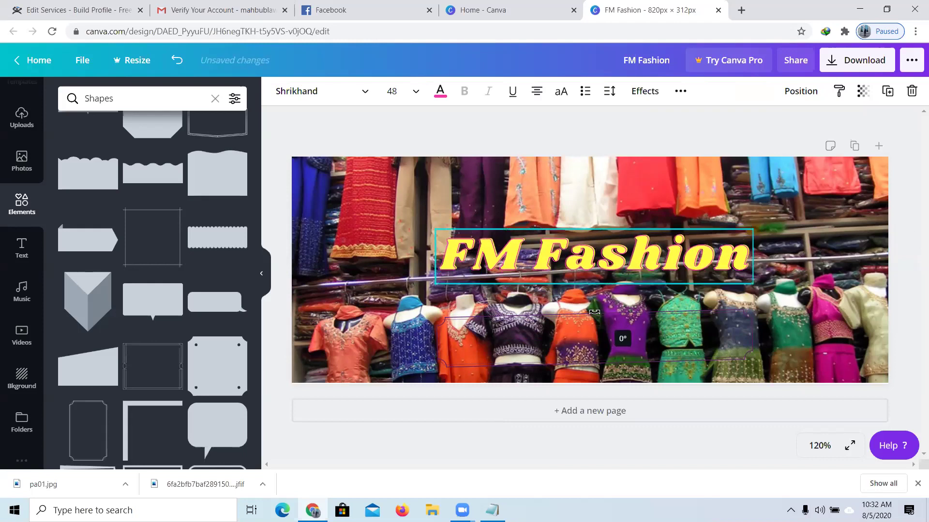
drag(559, 380, 559, 380)
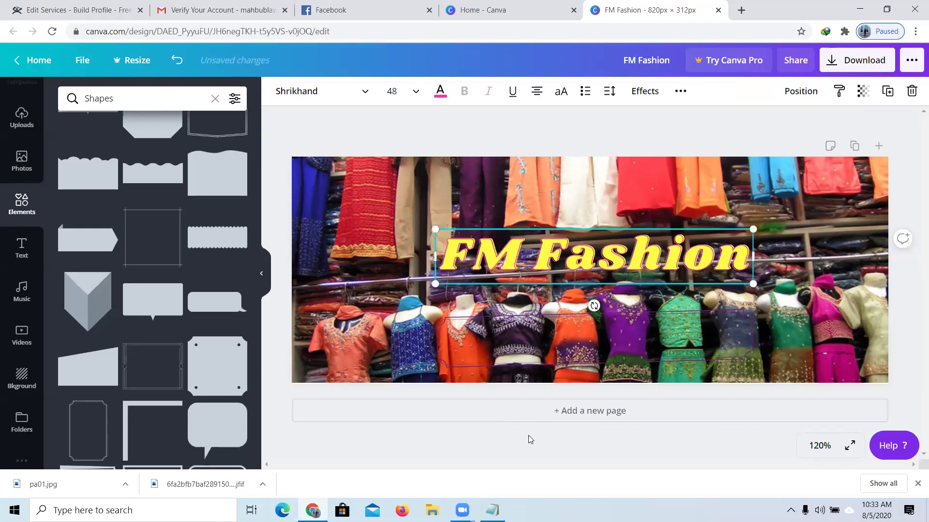
click(529, 439)
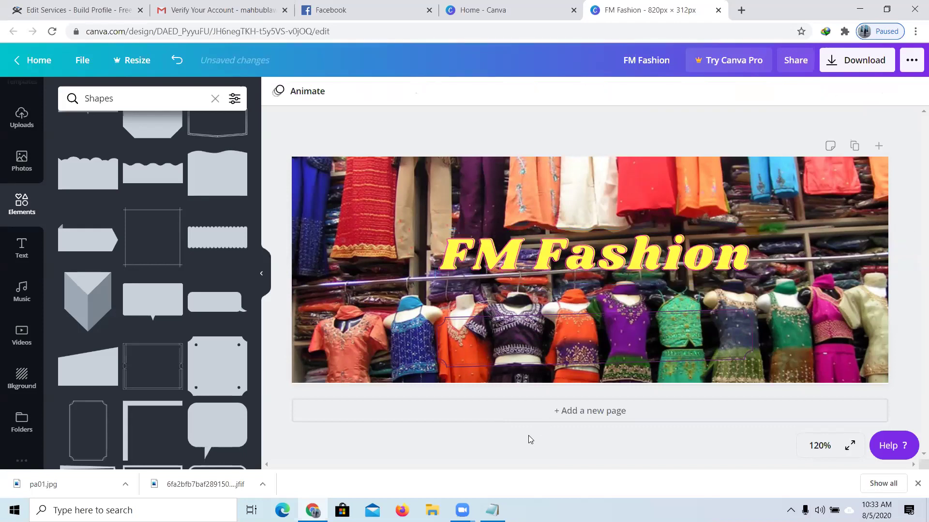
Raise the frame's top edge to enclose the title and straighten its rotation
click(575, 314)
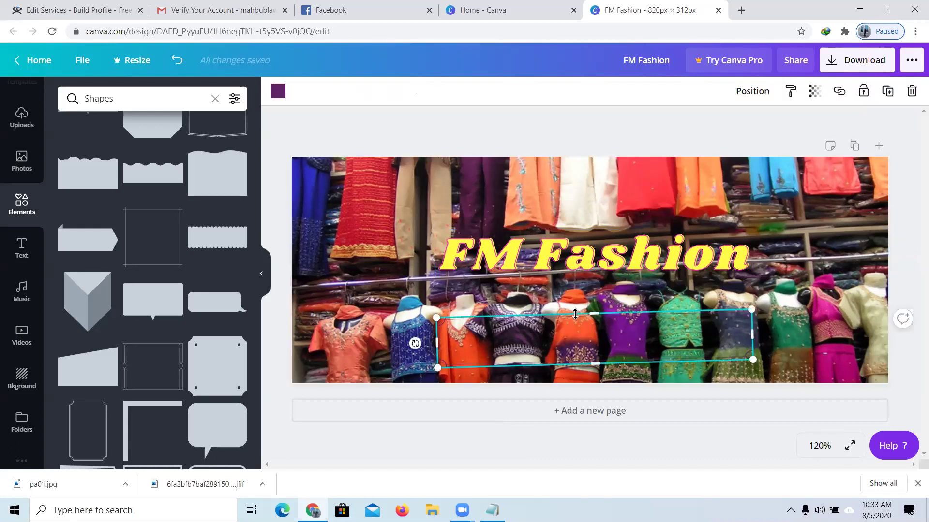
drag(575, 314, 568, 248)
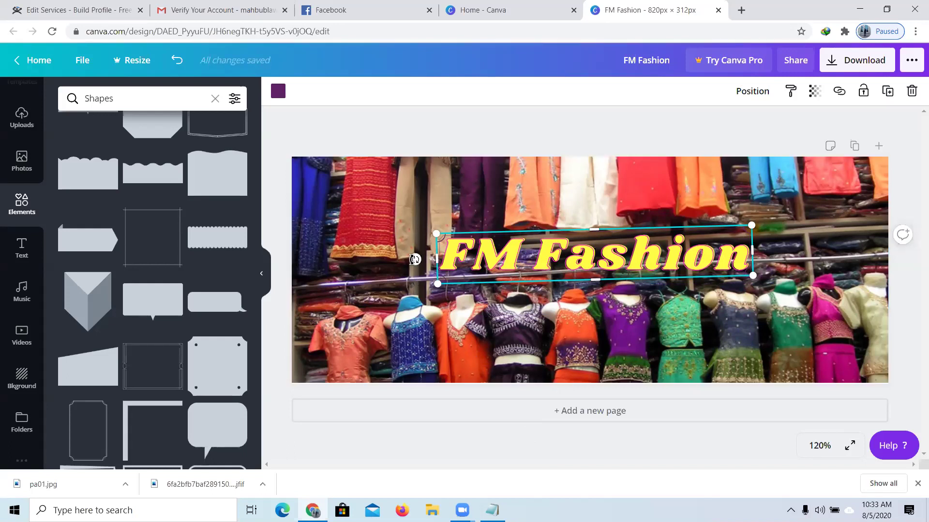
drag(414, 260, 411, 257)
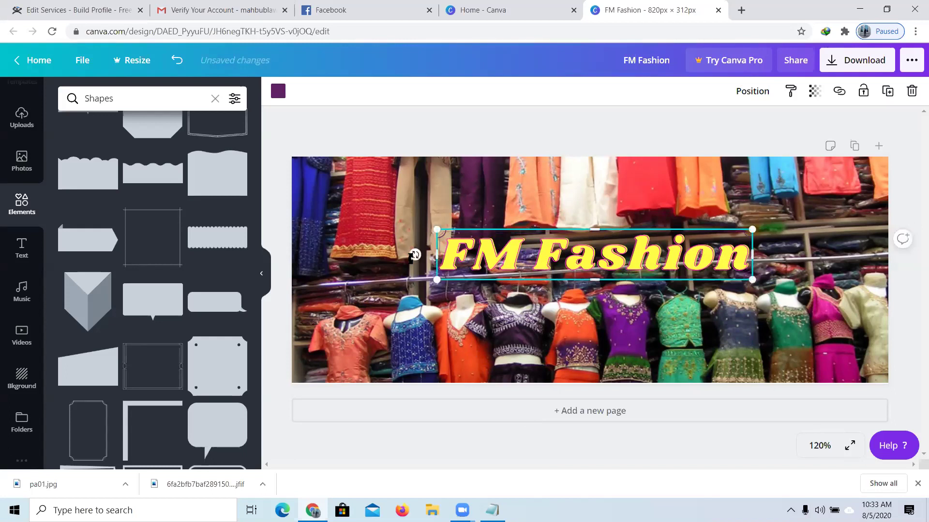
click(467, 436)
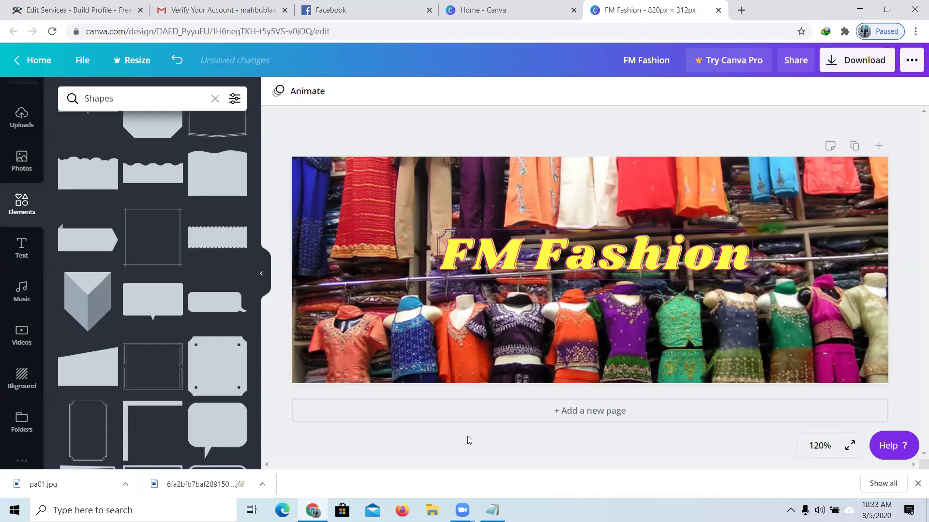
click(438, 250)
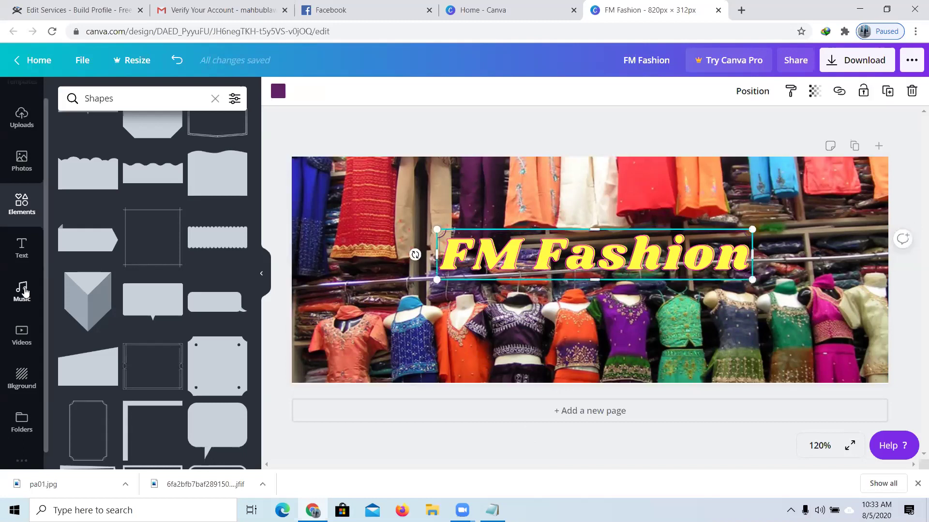
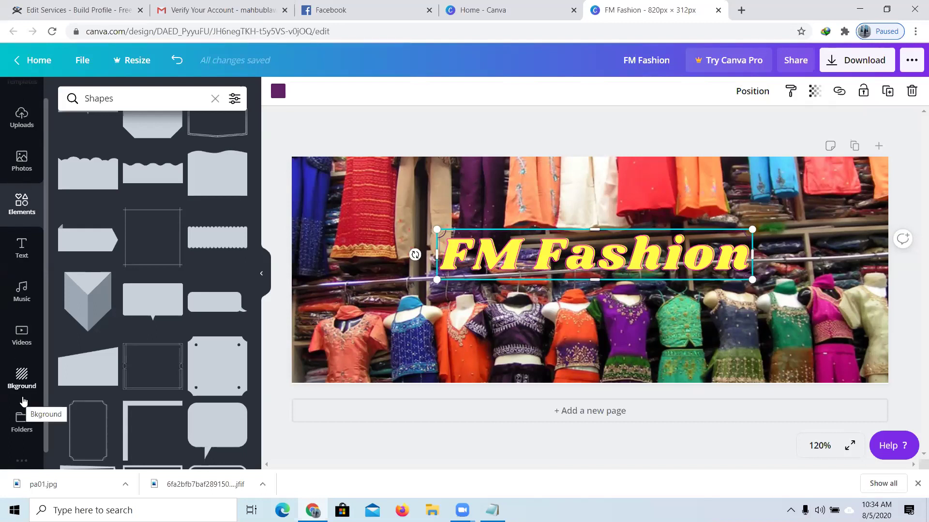
With the FM Fashion title deselected, open and close the animation options
click(275, 184)
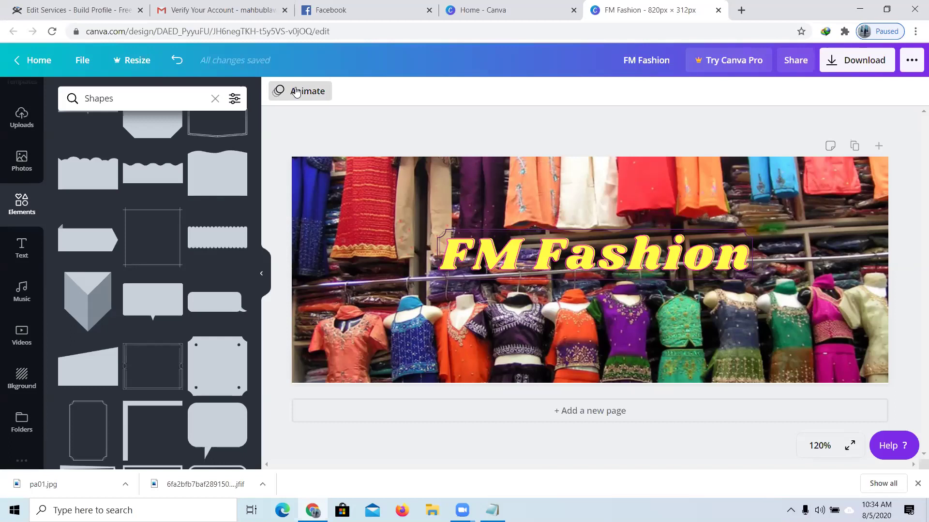
click(297, 93)
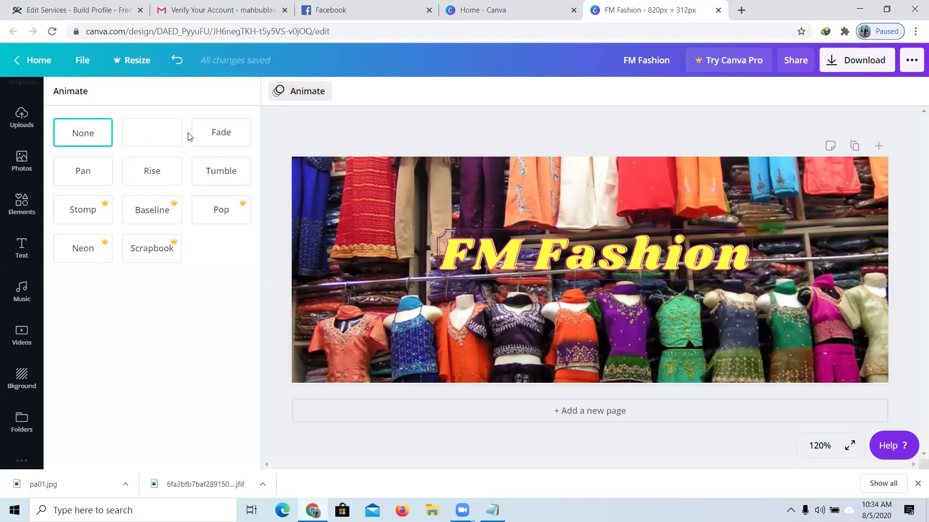
click(304, 92)
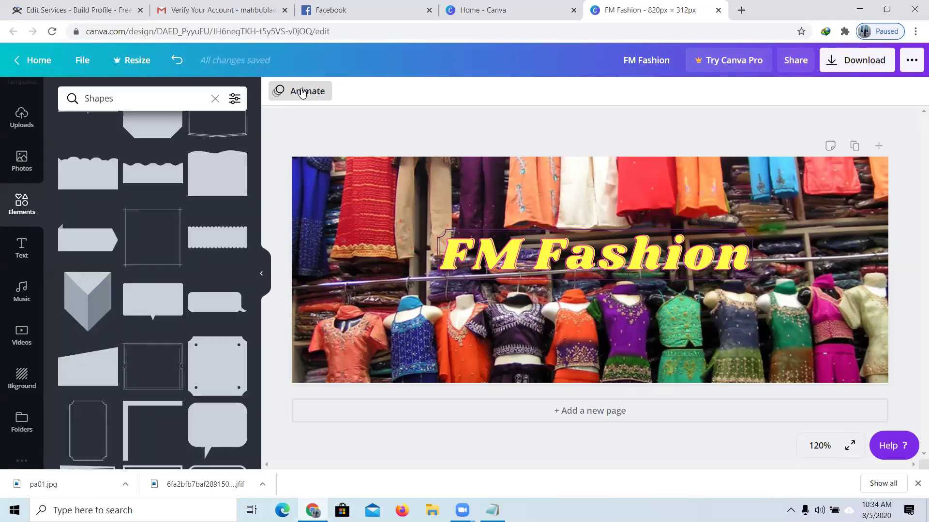
Try Bright red, then yellow, as the FM Fashion title element's colour
click(436, 240)
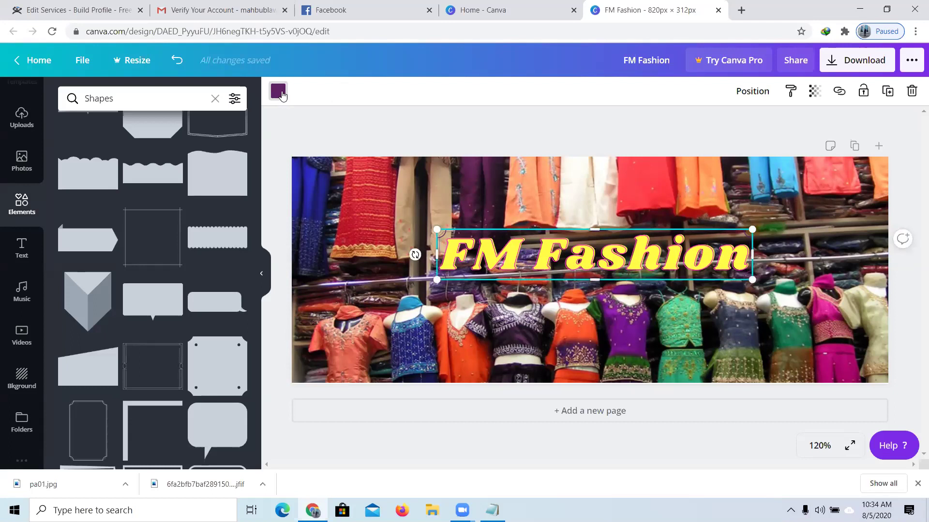
click(279, 92)
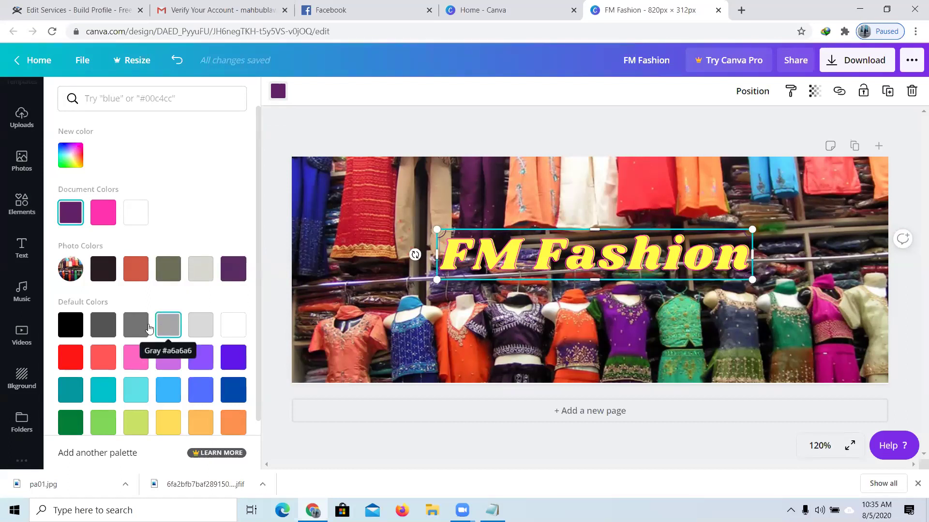
click(72, 357)
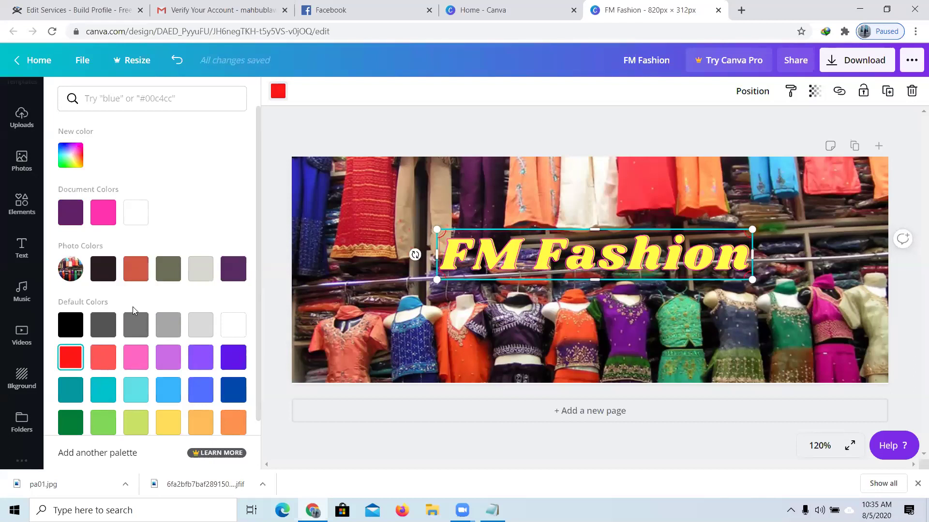
click(164, 423)
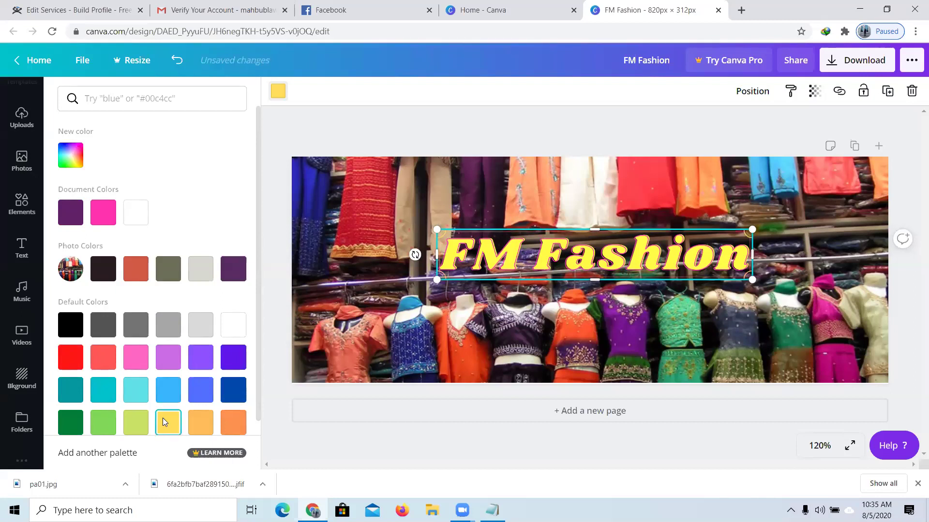
click(275, 192)
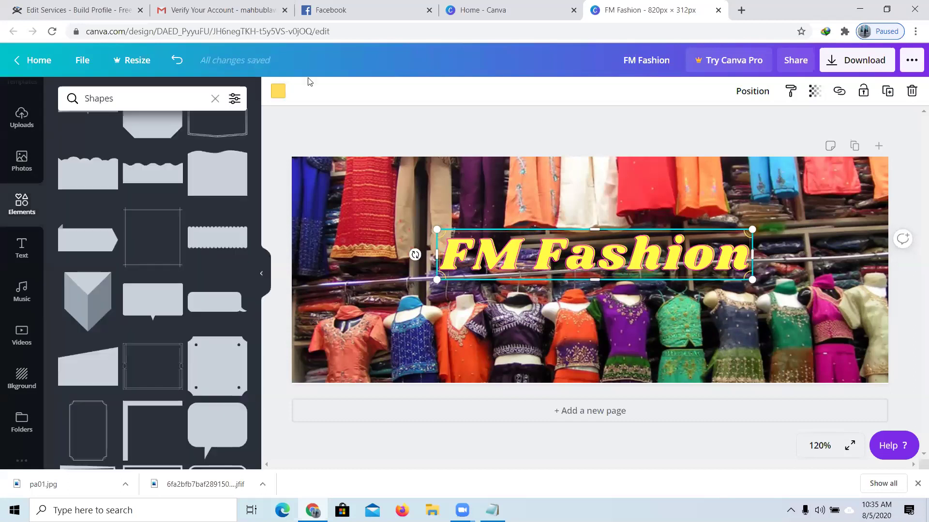
click(424, 293)
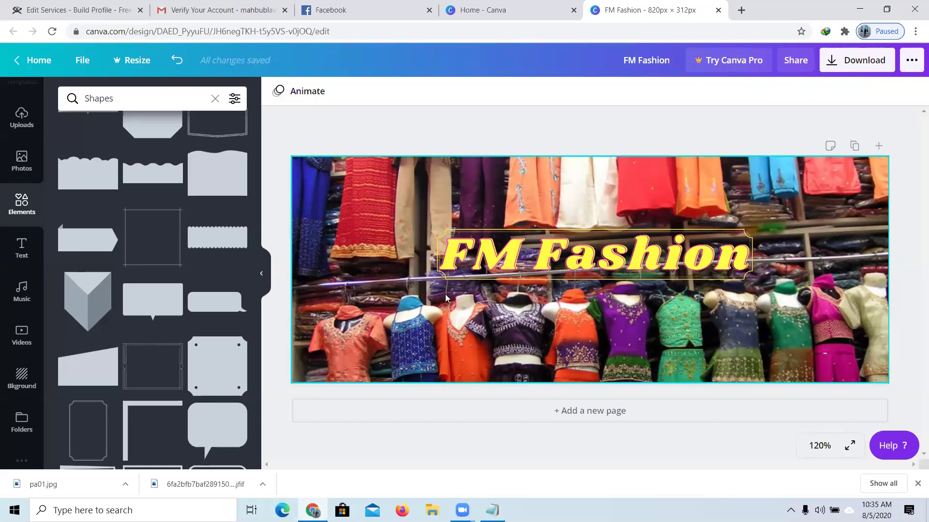
Set the FM Fashion title element's colour to pink #ff32af from the document colours
click(437, 255)
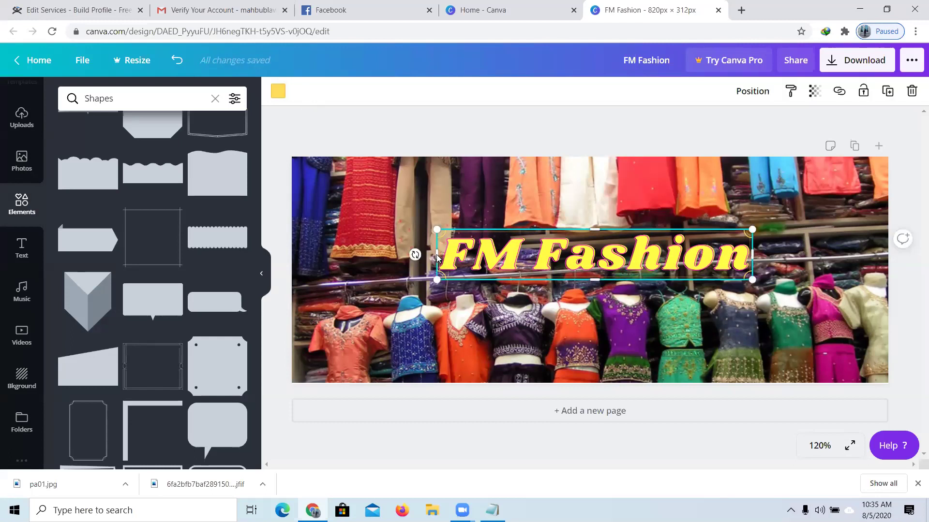
click(277, 92)
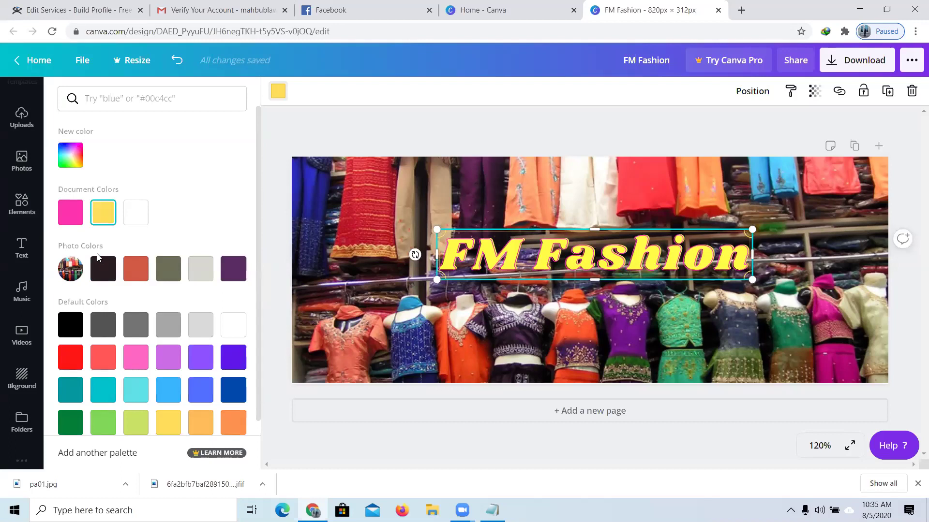
click(71, 224)
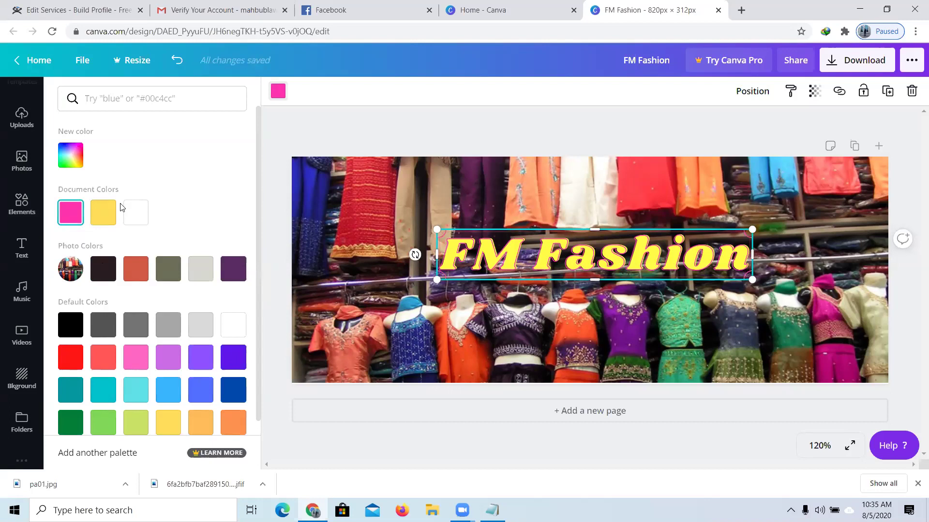
key(Escape)
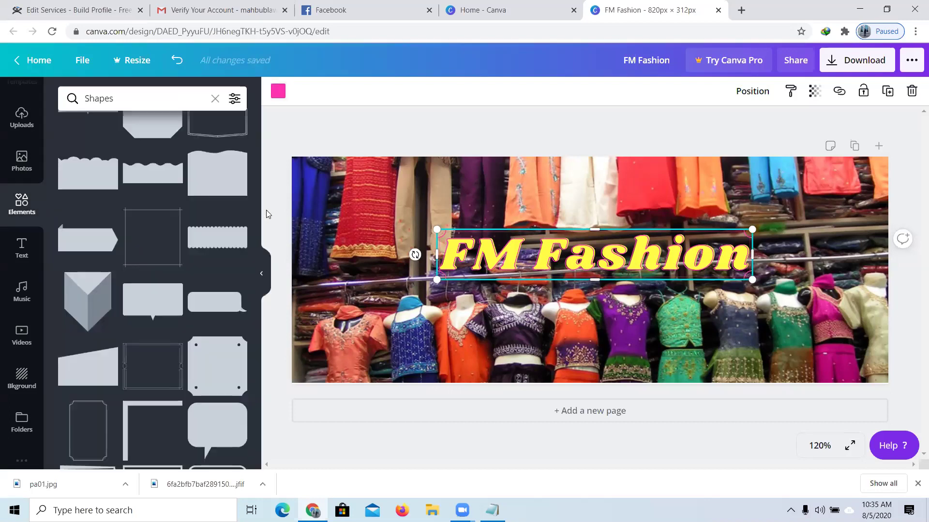
Download the cover design as FM Fashion.png and minimize Chrome to show the desktop
key(Escape)
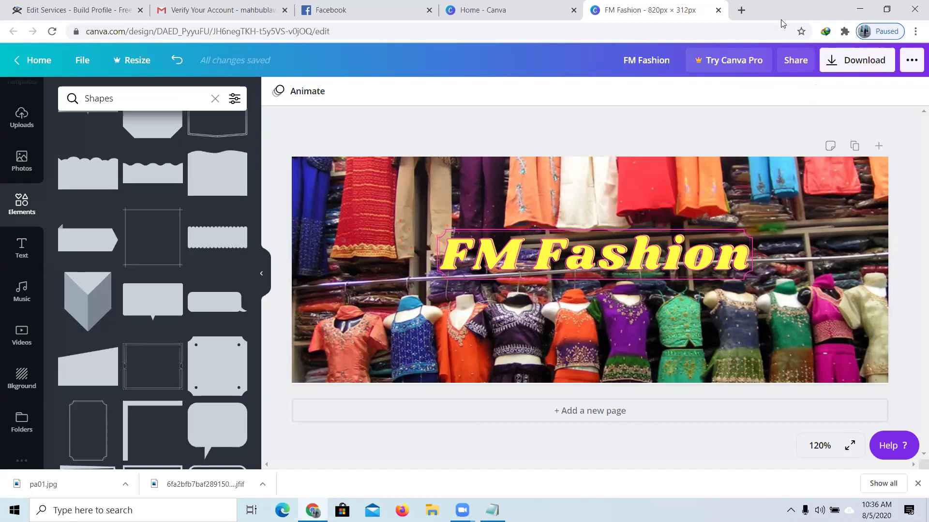
click(854, 65)
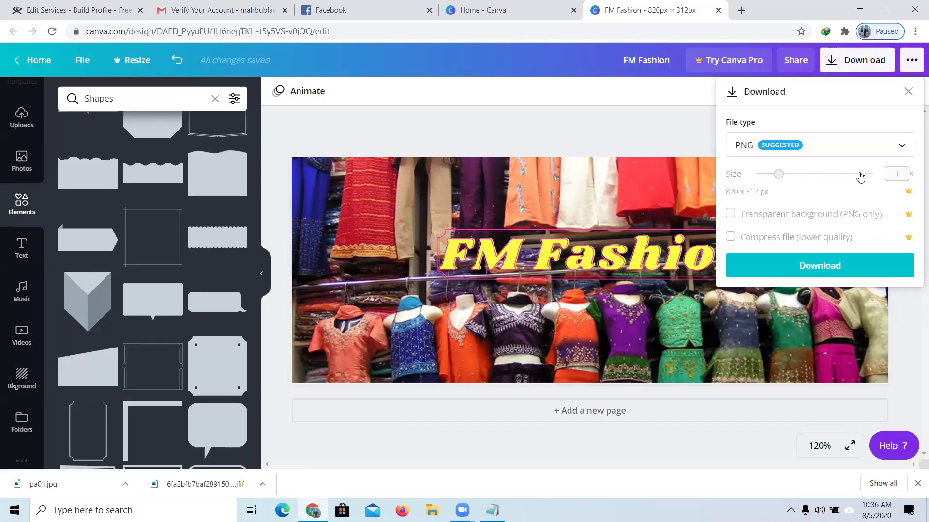
click(782, 270)
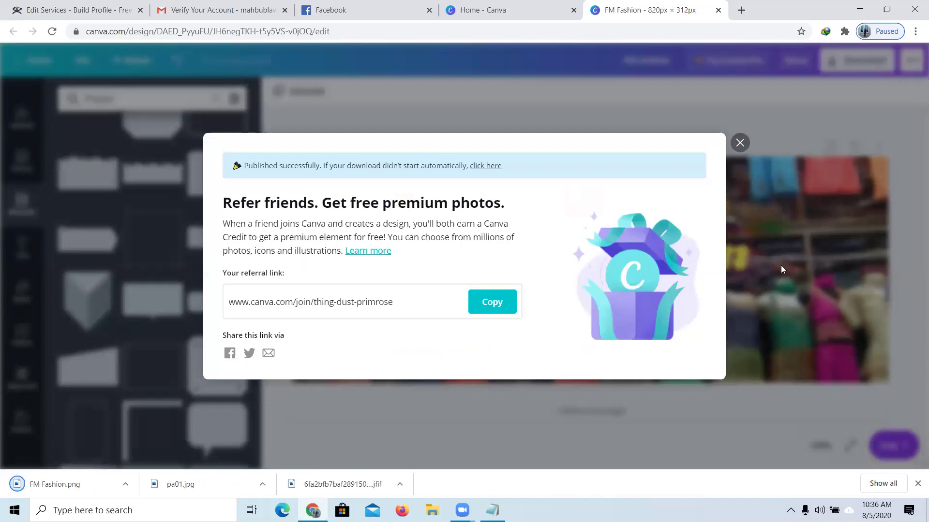
click(740, 143)
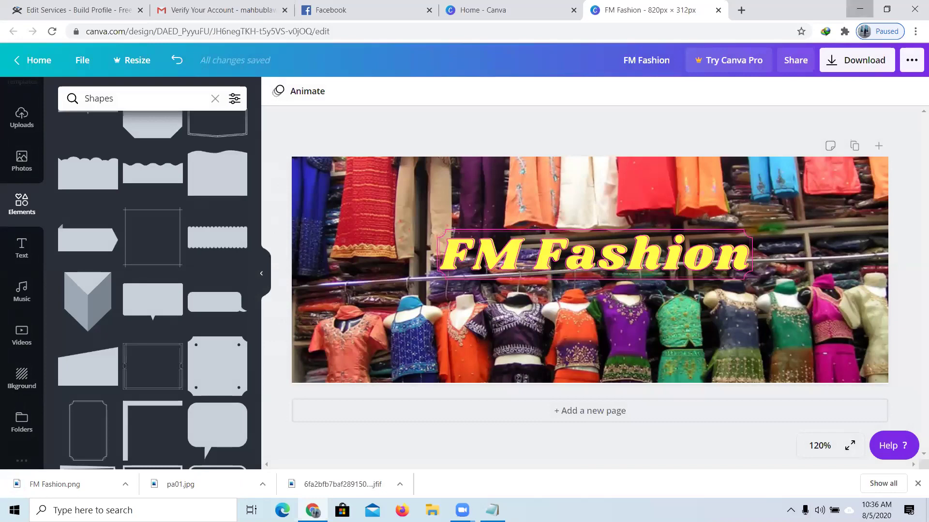
click(859, 8)
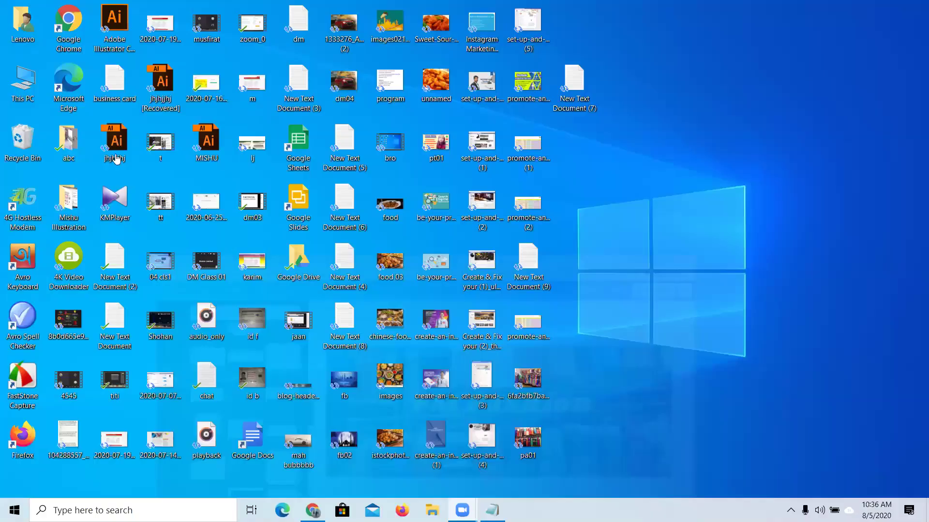
Browse Downloads for a Facebook profile picture, cancel the file picker, and return to the Canva tab
click(312, 511)
click(396, 5)
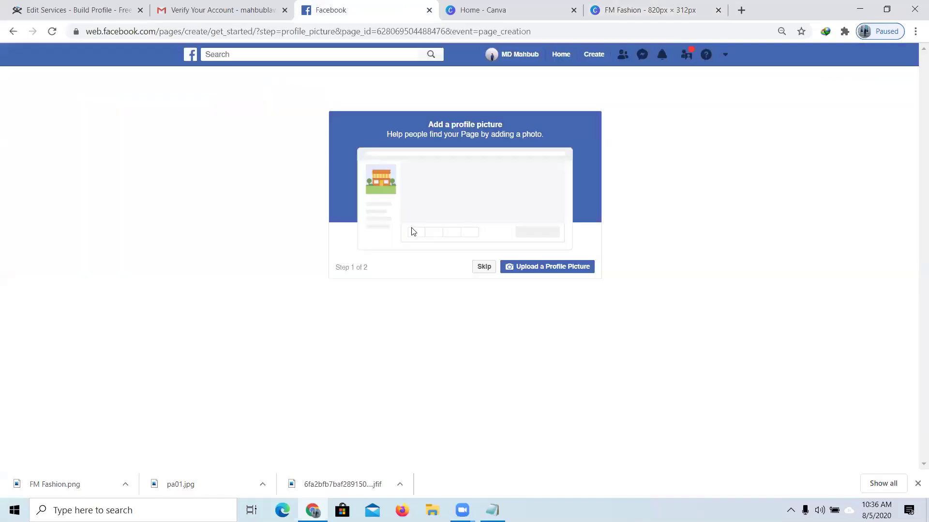
click(542, 270)
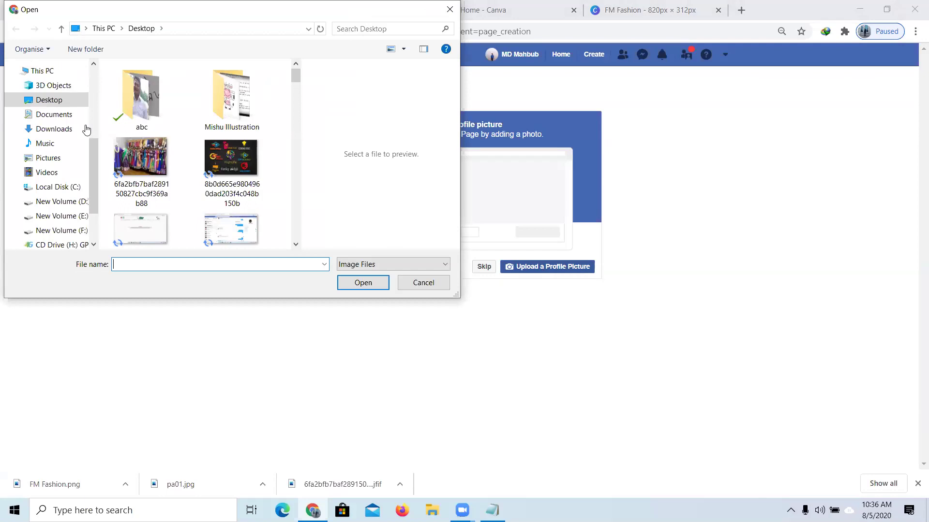
click(61, 129)
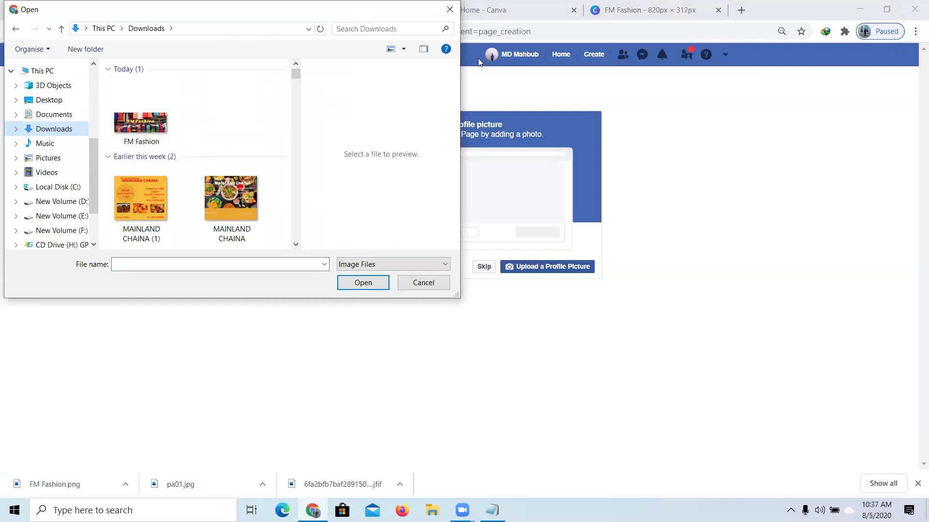
click(450, 16)
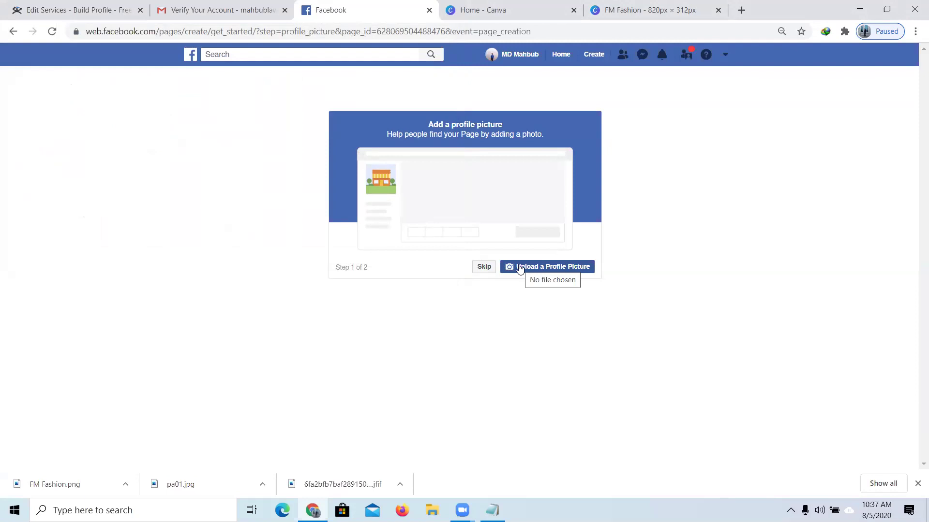
click(610, 6)
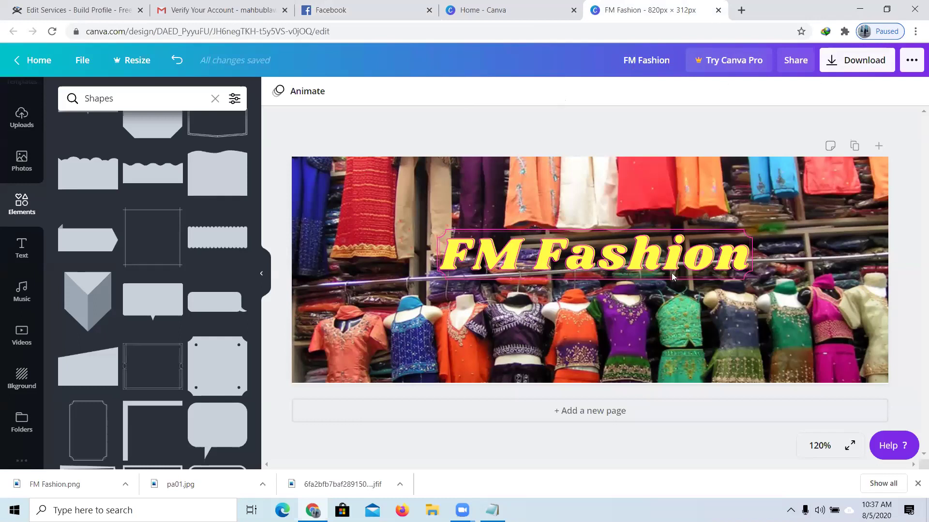
Add a blank Page 2 and browse the Text style presets, dismissing the Canva Pro offer
click(600, 415)
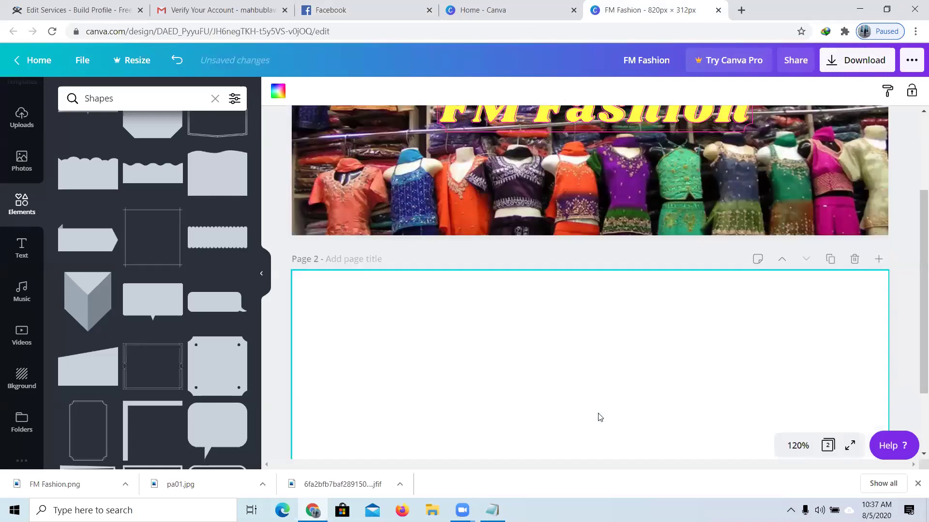
click(22, 247)
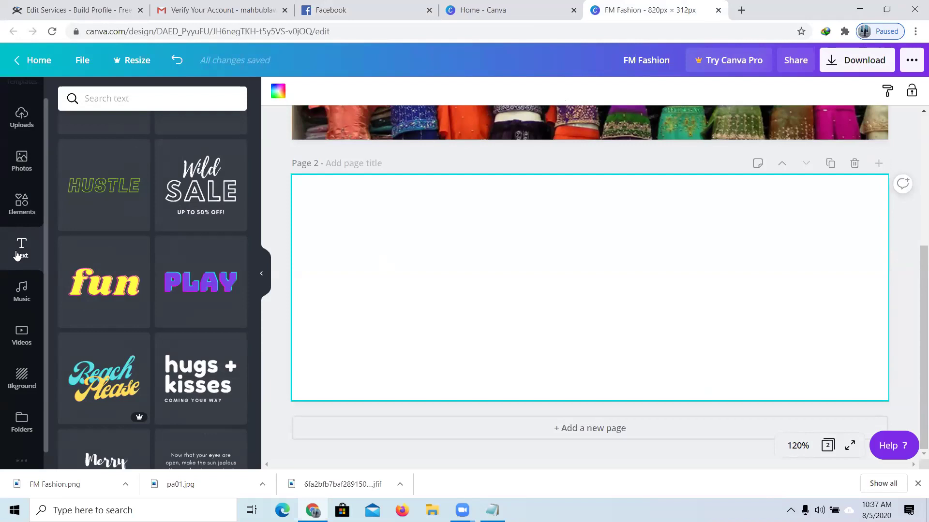
scroll(17, 255, down, 1)
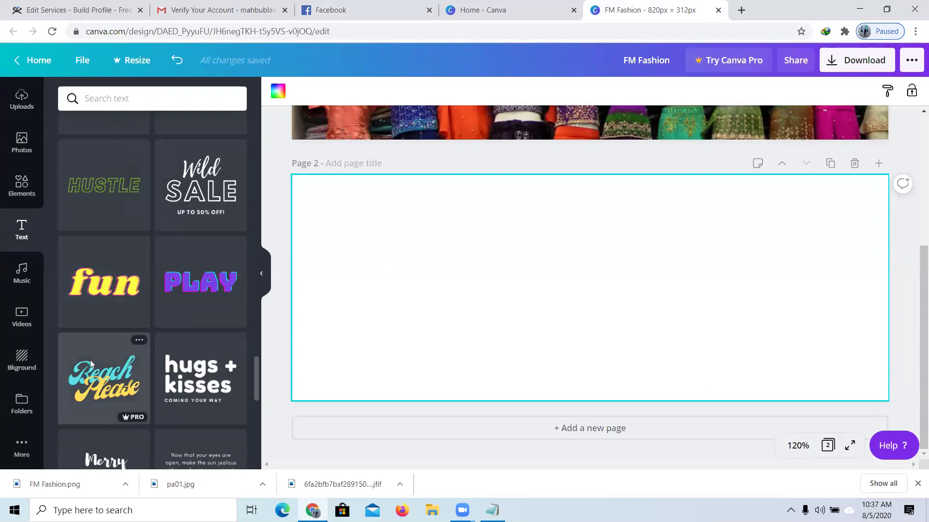
click(90, 360)
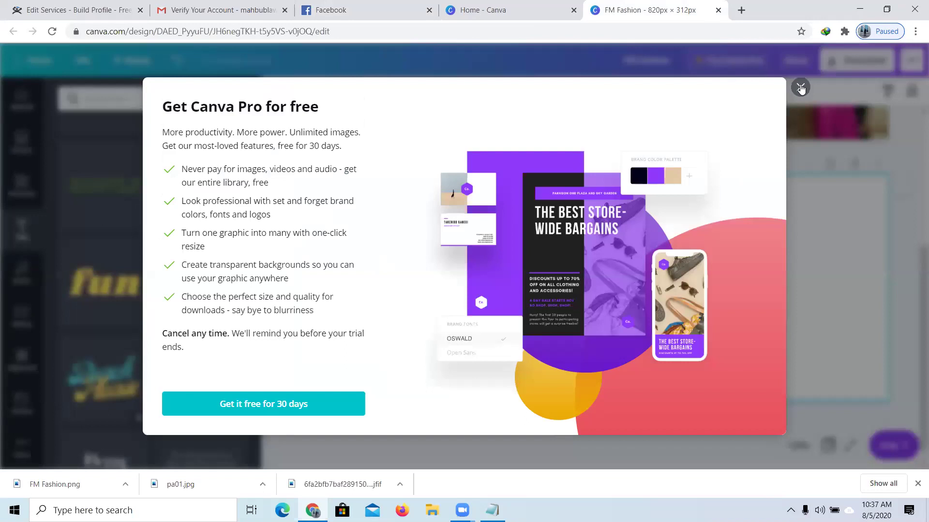
click(800, 88)
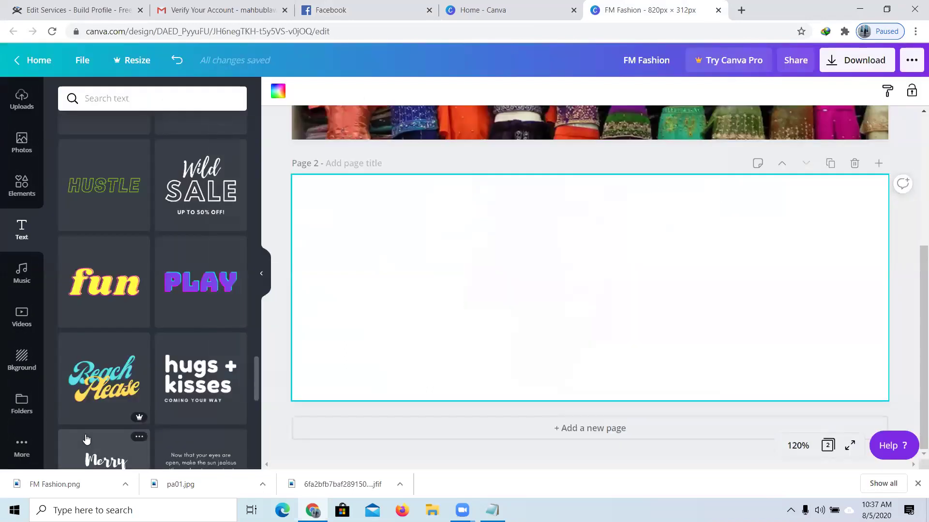
click(254, 414)
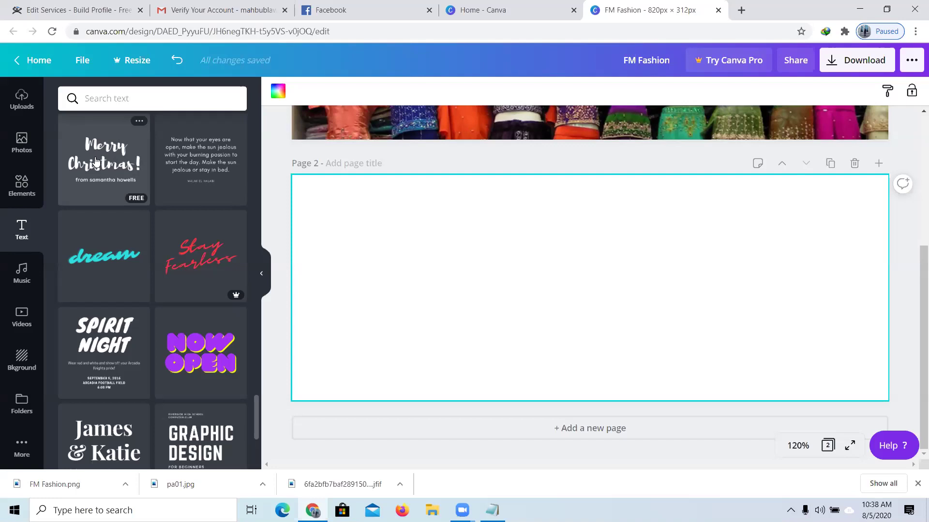
Add the Merry Christmas text preset to page 2 and change its heading to 'Fm Fashion'
click(97, 163)
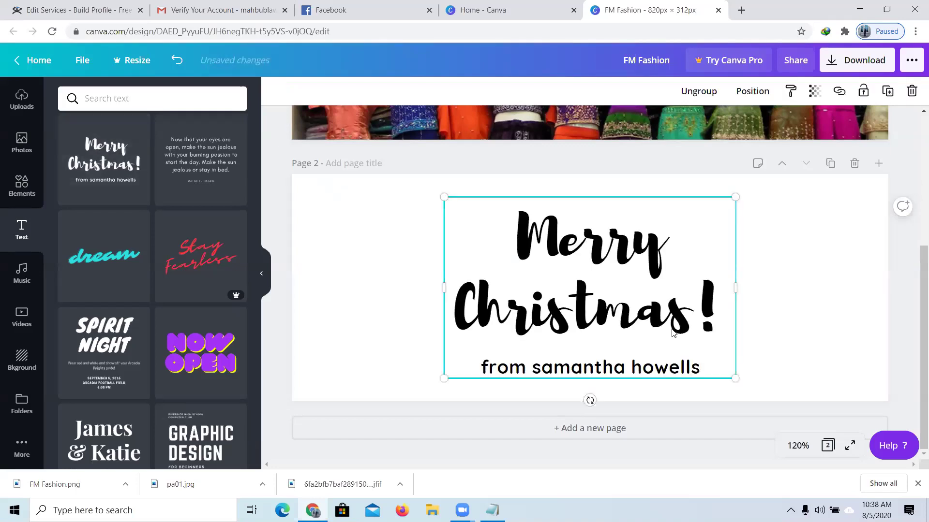
click(690, 329)
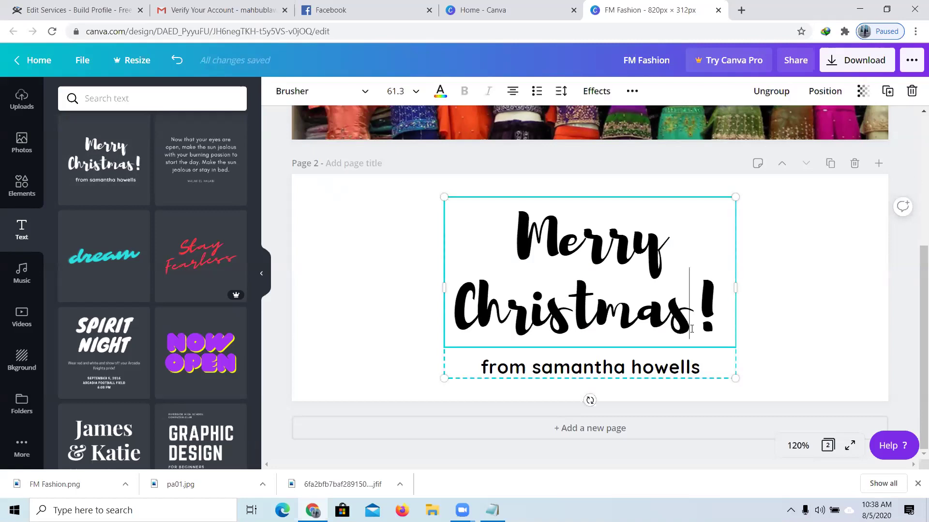
key(BackSpace)
key(BackSpace)
key(BackSpace)
key(BackSpace)
key(BackSpace)
key(BackSpace)
key(BackSpace)
key(BackSpace)
key(BackSpace)
key(BackSpace)
key(BackSpace)
key(BackSpace)
key(BackSpace)
key(BackSpace)
key(BackSpace)
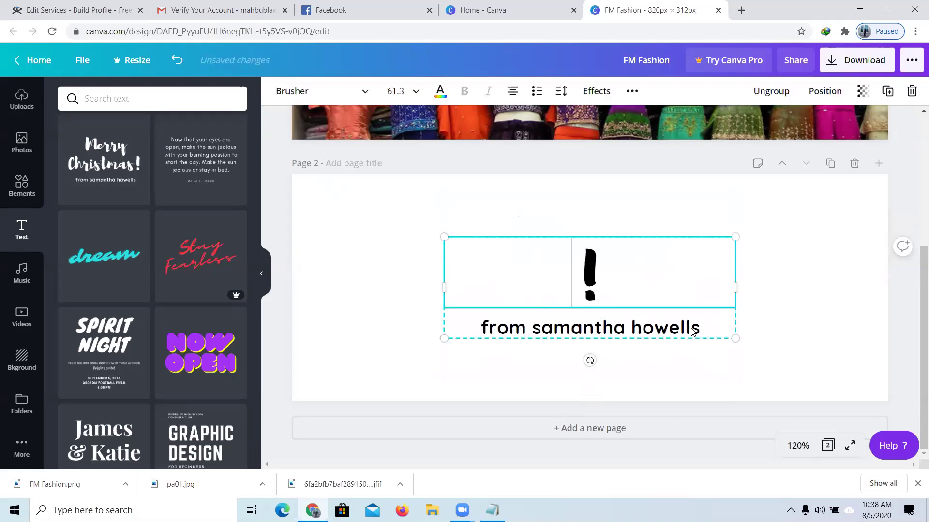
key(BackSpace)
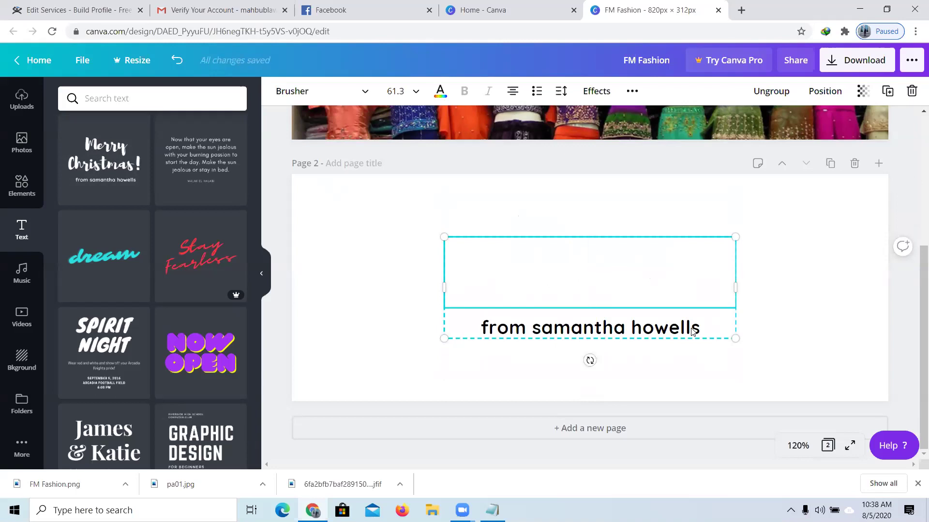
text(Fm)
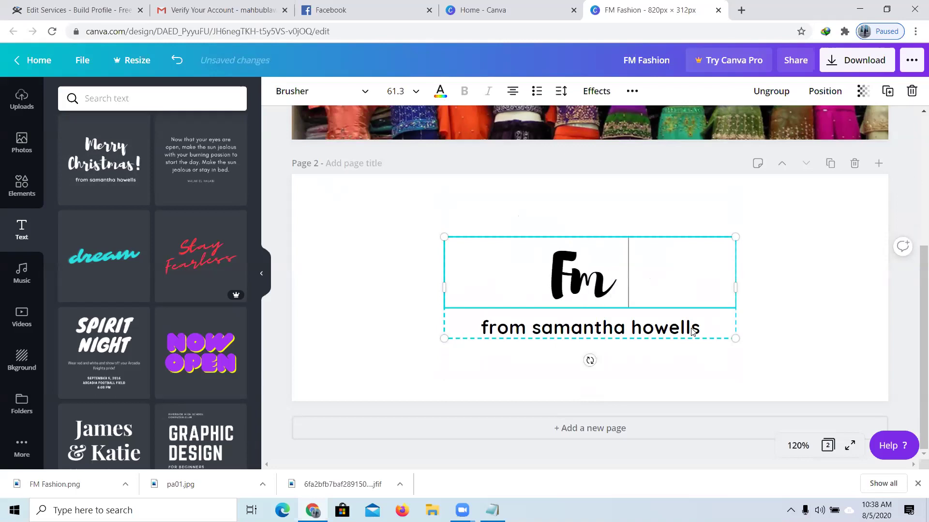
text( Fash)
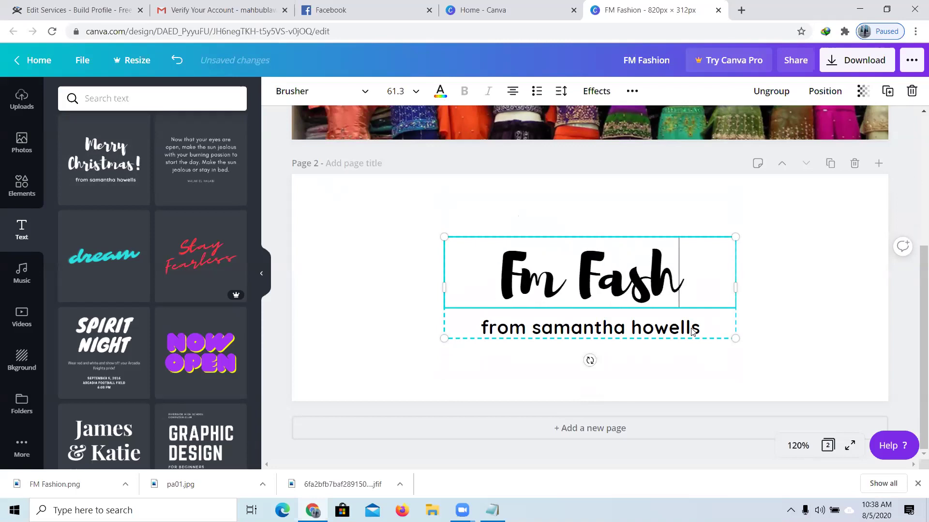
text(ion)
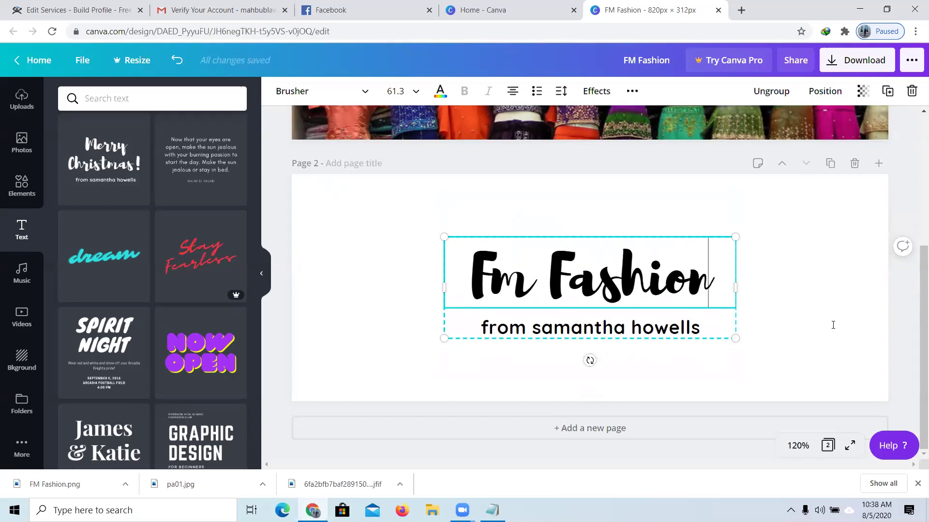
Delete the preset's subtitle line and reselect the Fm Fashion heading
click(702, 328)
key(BackSpace)
key(BackSpace)
key(BackSpace)
key(BackSpace)
key(BackSpace)
key(BackSpace)
key(BackSpace)
key(BackSpace)
key(BackSpace)
key(BackSpace)
key(BackSpace)
key(BackSpace)
key(BackSpace)
key(BackSpace)
key(BackSpace)
key(BackSpace)
key(BackSpace)
key(BackSpace)
key(BackSpace)
key(BackSpace)
key(BackSpace)
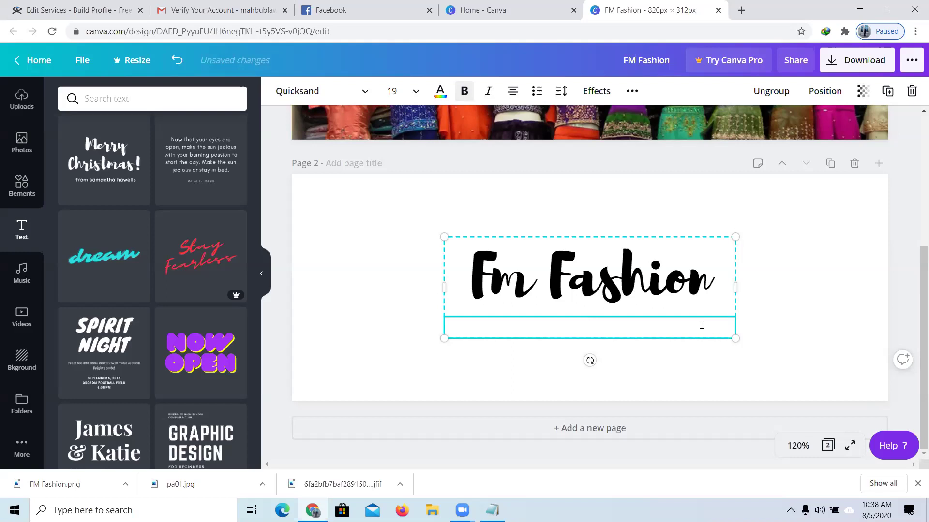
click(426, 303)
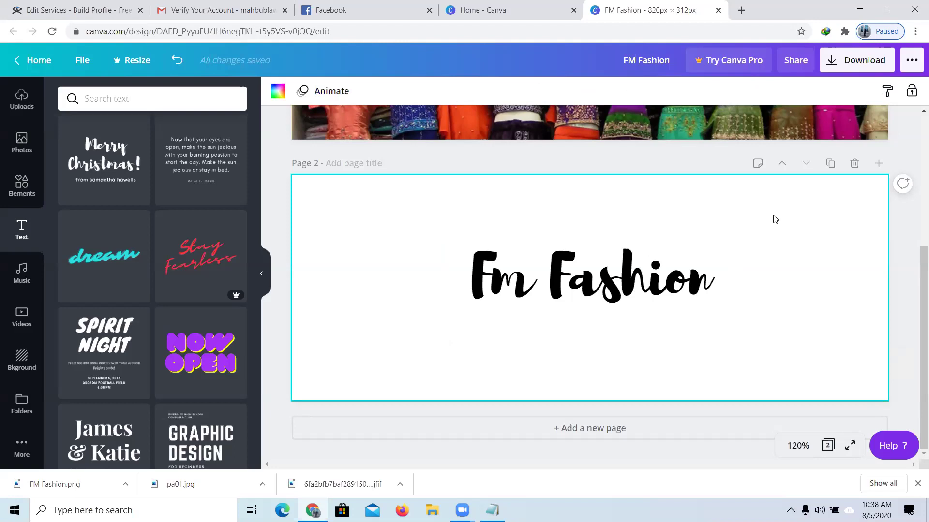
click(561, 277)
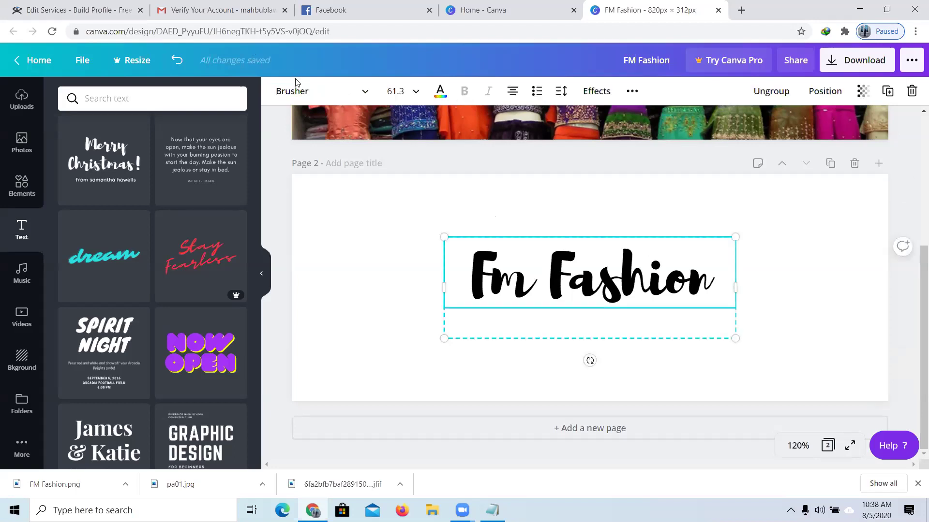
click(277, 134)
click(563, 295)
Change the Fm Fashion heading on page 2 from black to the default yellow swatch
click(432, 92)
click(103, 269)
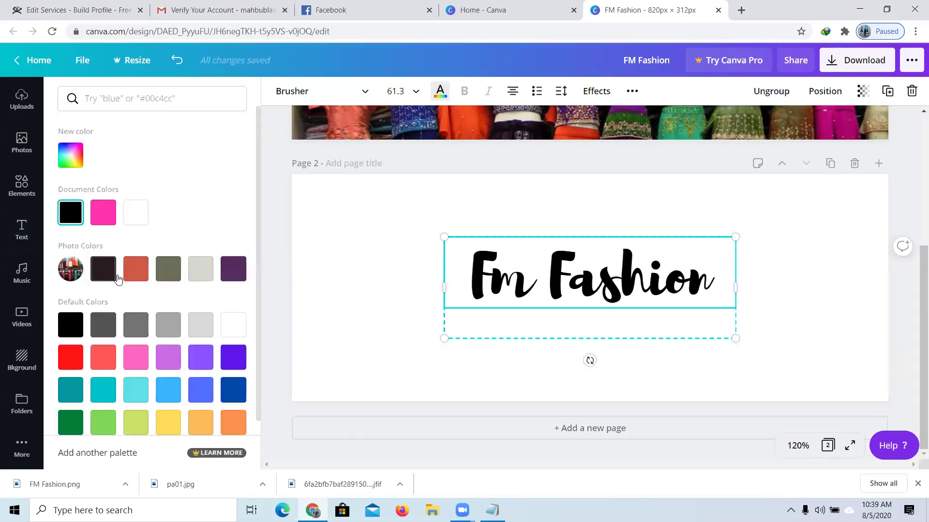
click(165, 422)
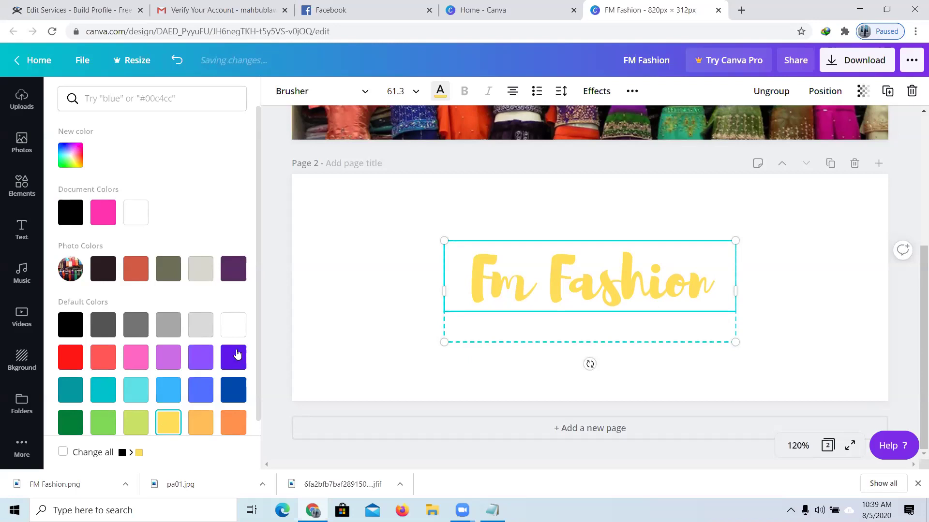
click(268, 321)
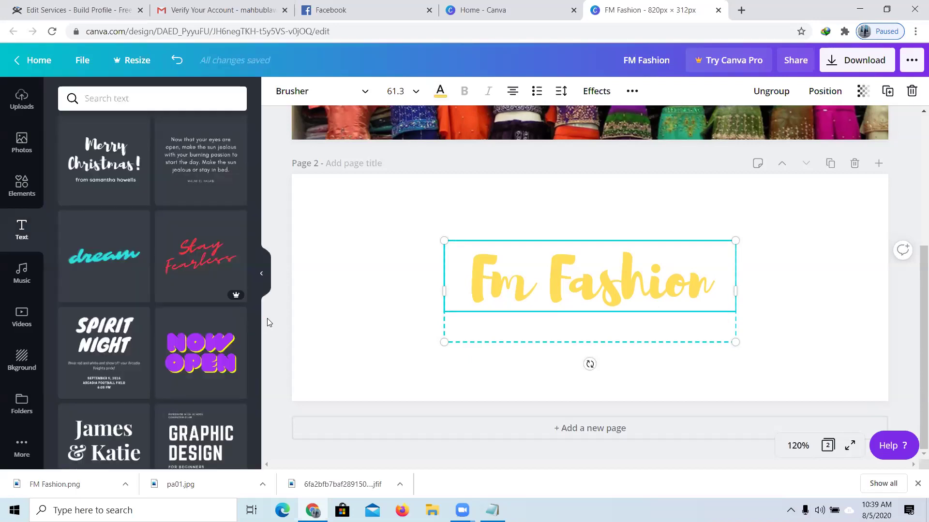
click(360, 303)
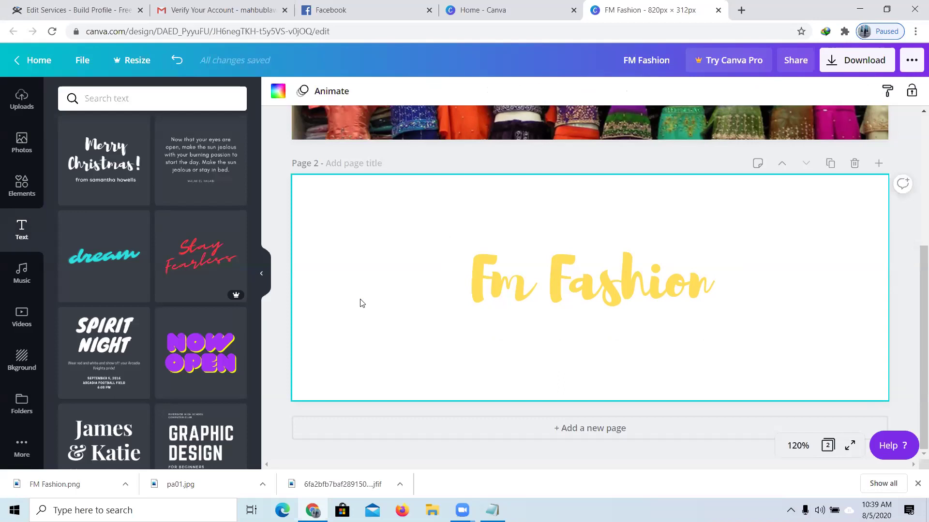
Open the Background panel and scroll through its colour and image thumbnails for page 2
click(17, 369)
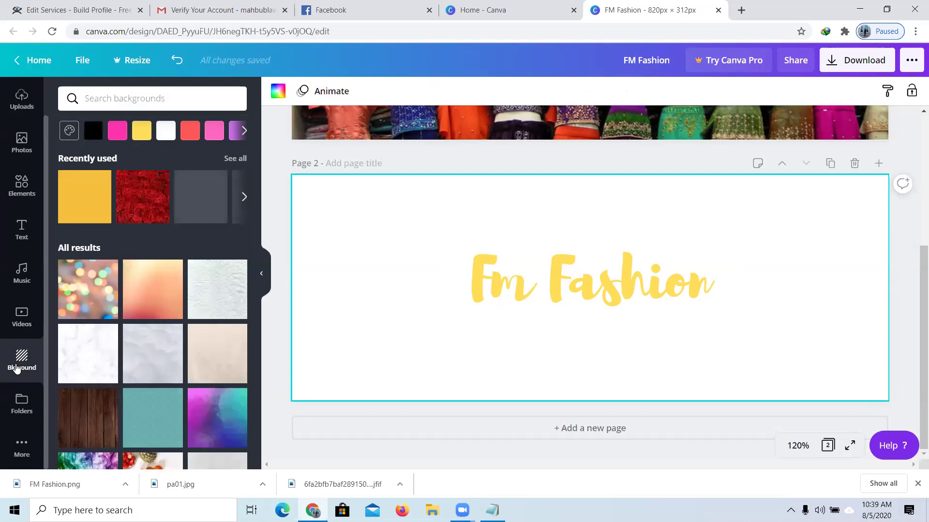
mouse_move(186, 199)
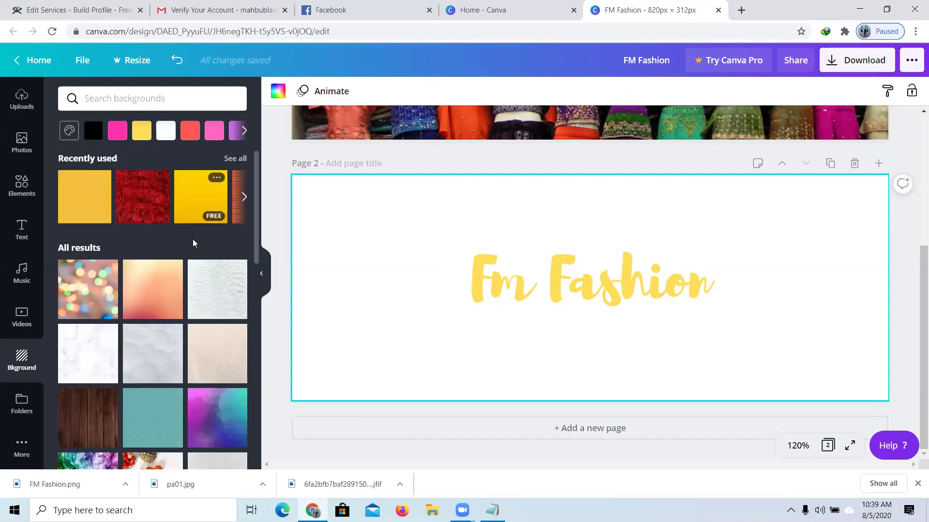
mouse_move(195, 290)
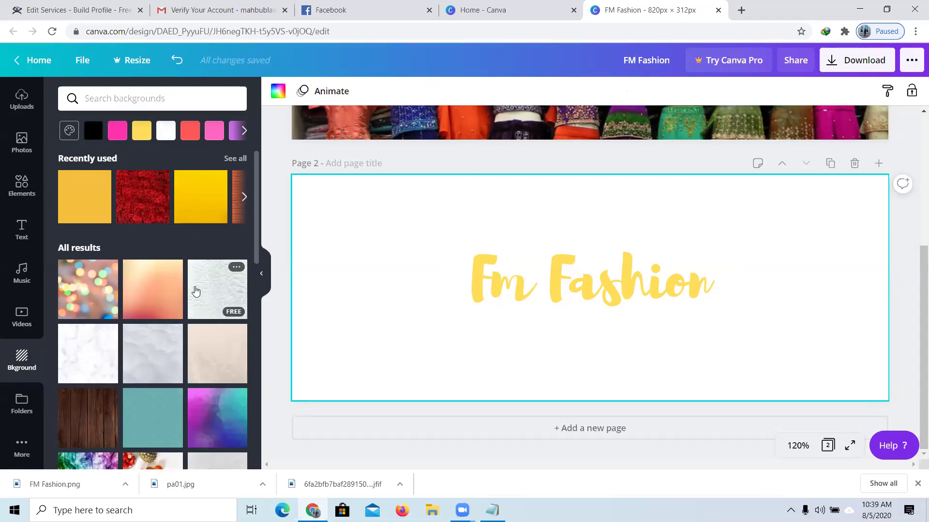
mouse_move(186, 214)
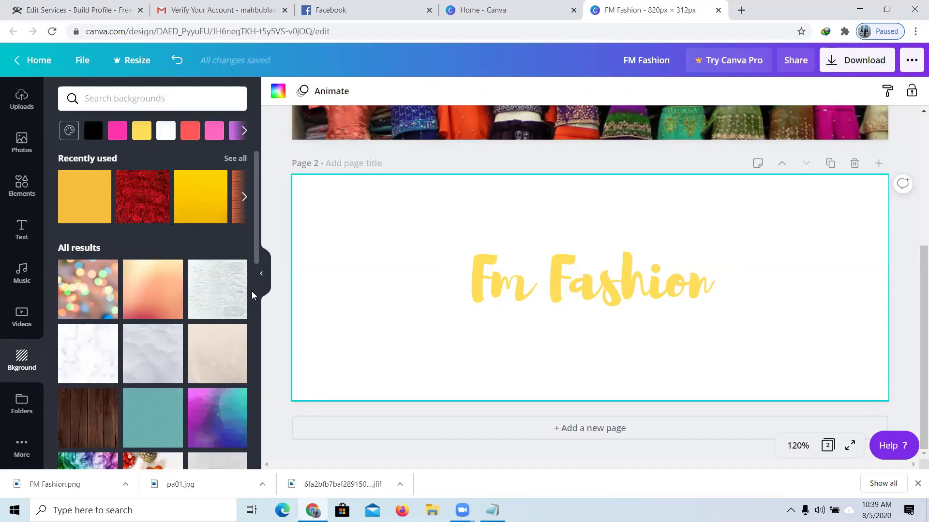
scroll(257, 296, down, 5)
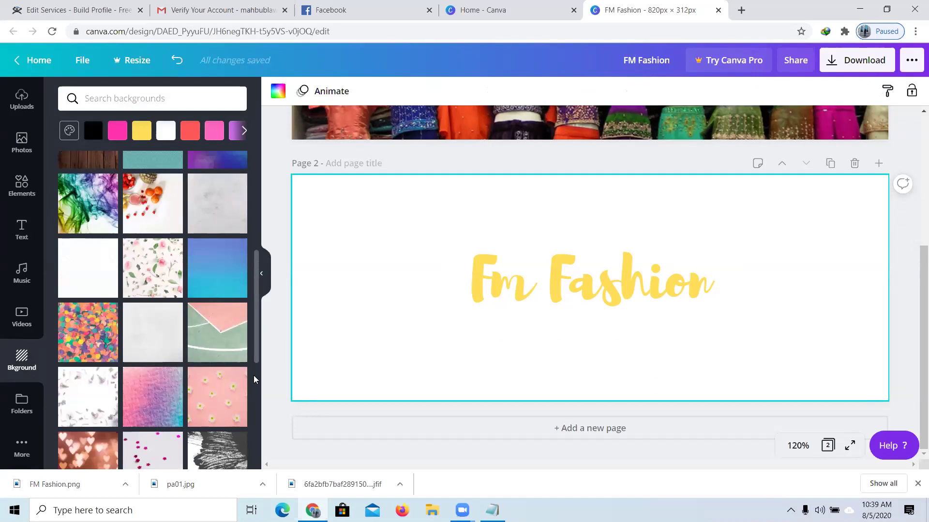
scroll(255, 375, down, 5)
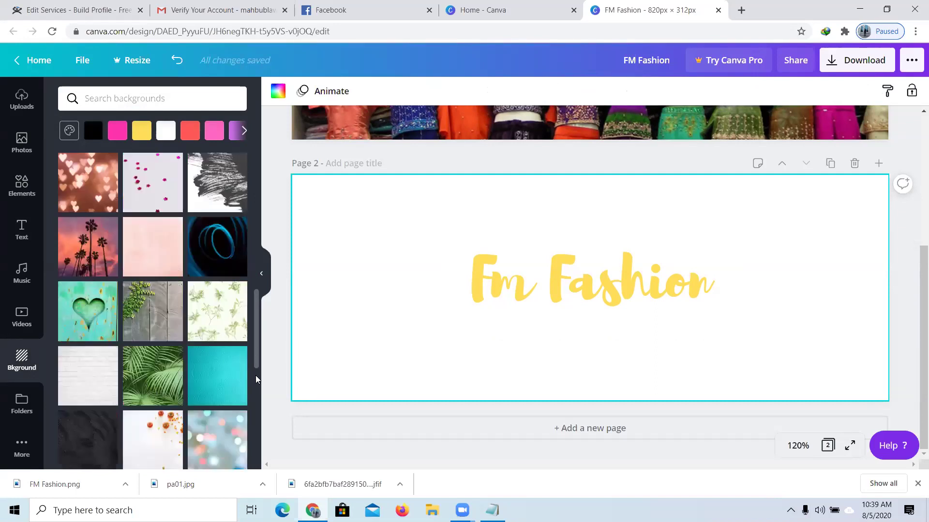
scroll(255, 375, down, 5)
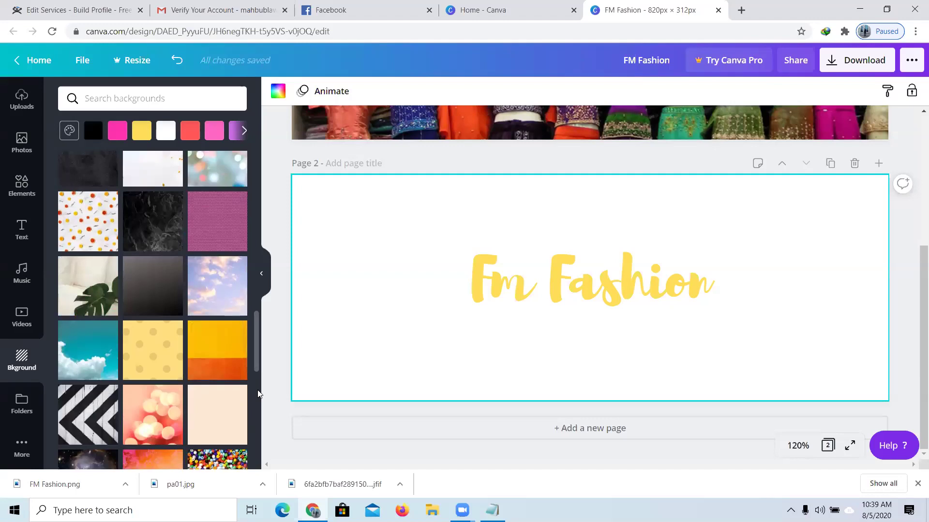
scroll(257, 390, down, 5)
scroll(259, 429, down, 5)
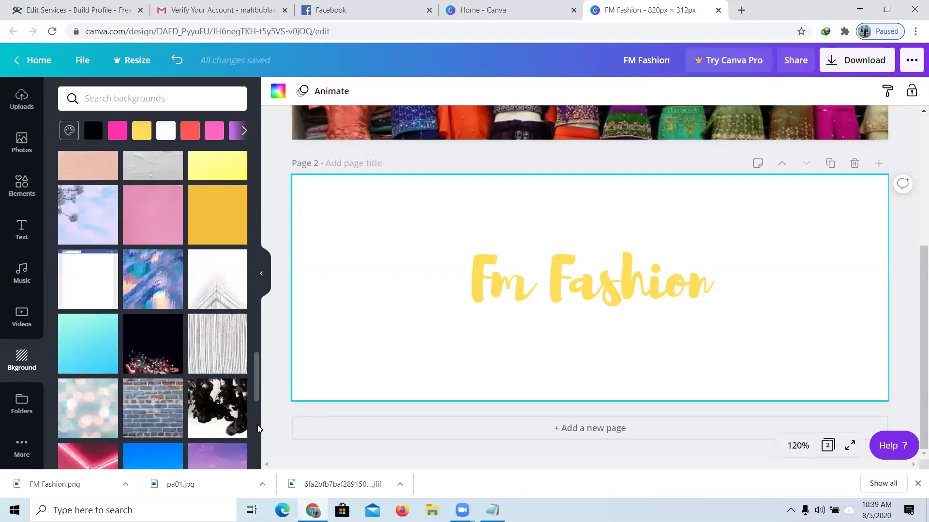
scroll(258, 439, down, 5)
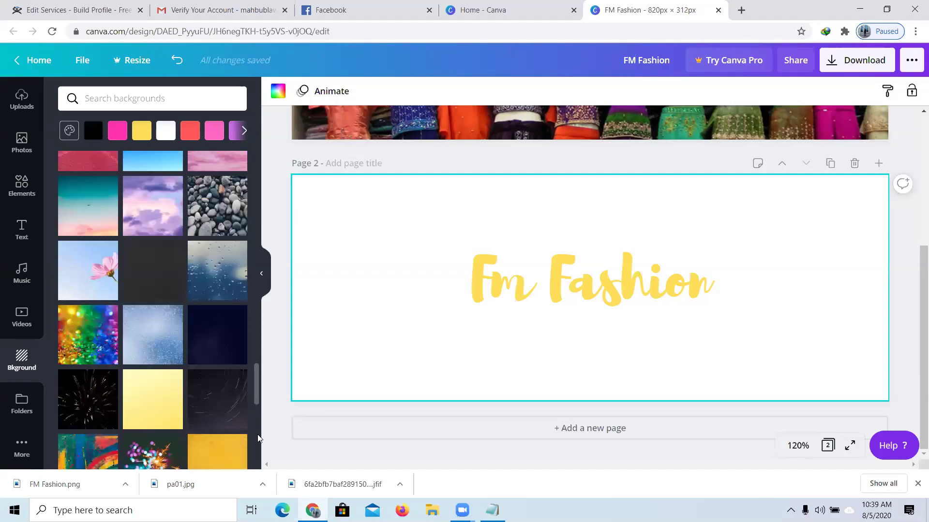
scroll(258, 443, down, 5)
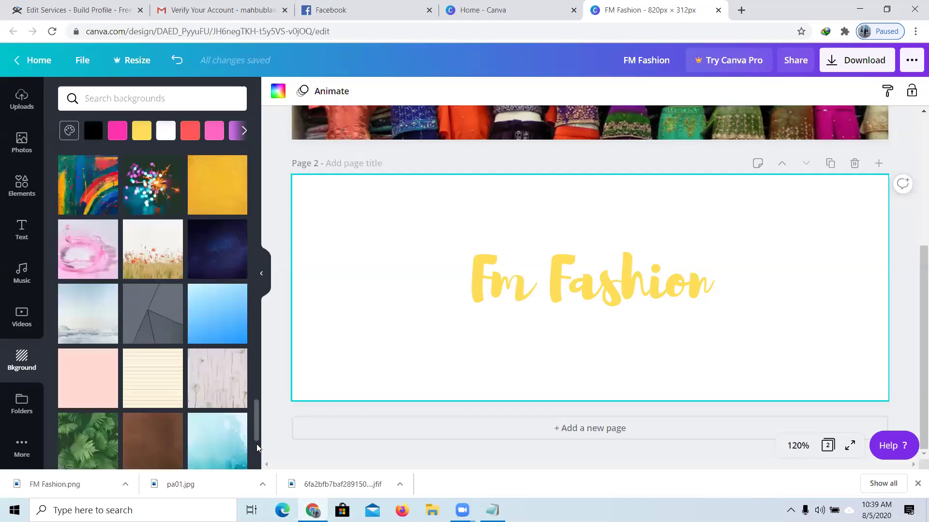
scroll(256, 444, down, 4)
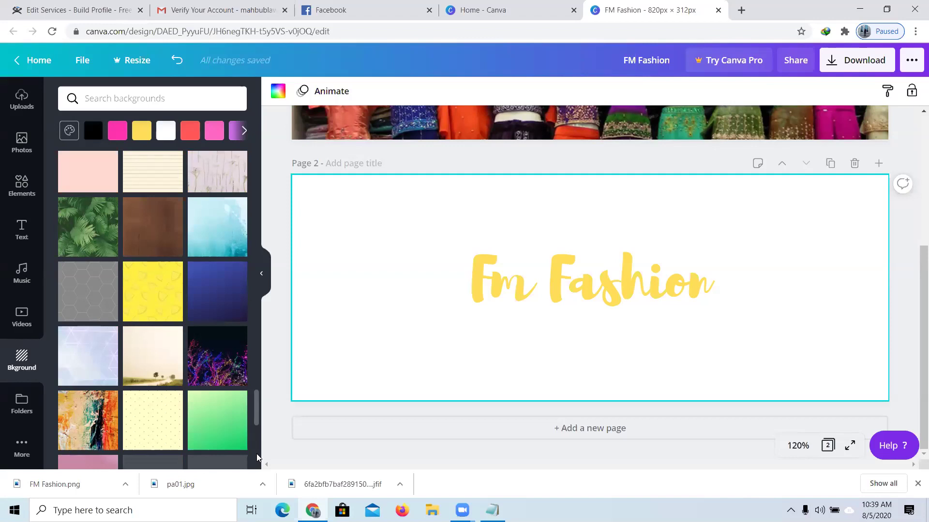
scroll(256, 454, down, 4)
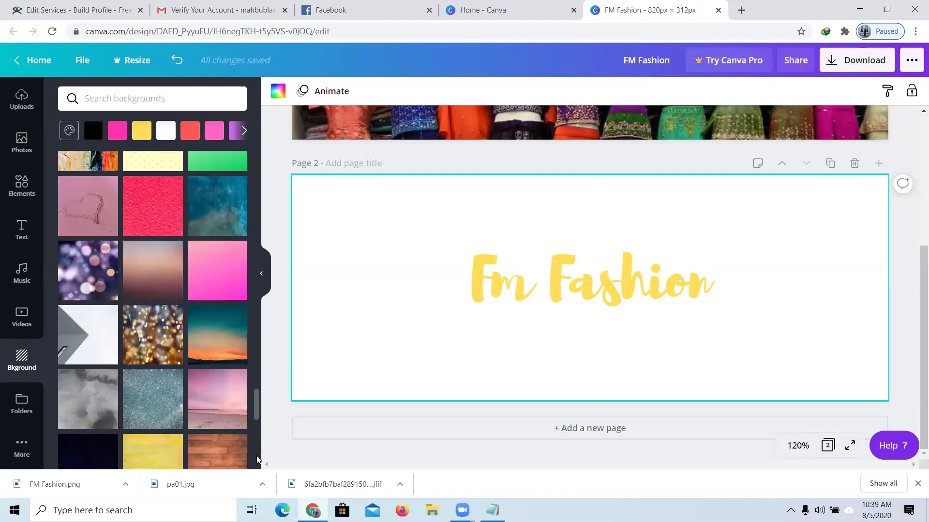
scroll(256, 456, down, 4)
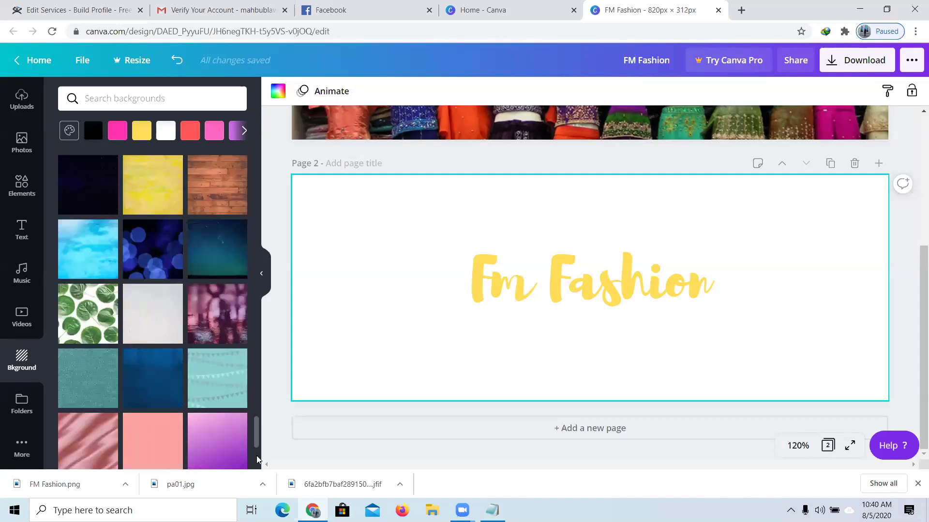
scroll(256, 455, down, 4)
scroll(256, 455, down, 5)
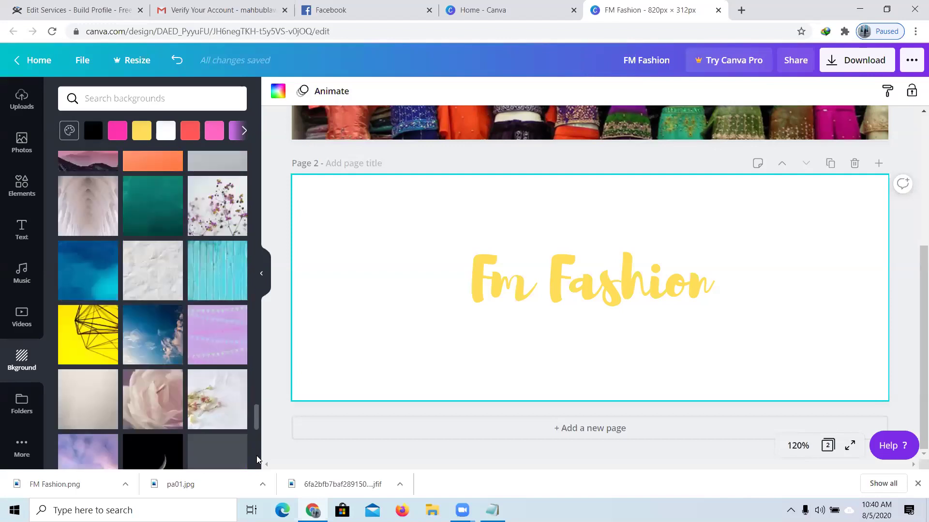
scroll(257, 455, down, 5)
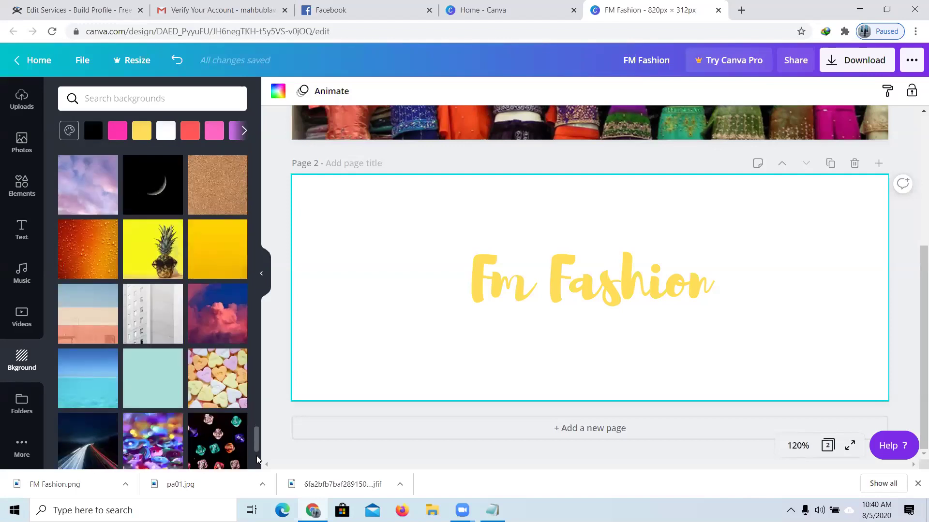
scroll(256, 455, down, 5)
scroll(256, 456, down, 5)
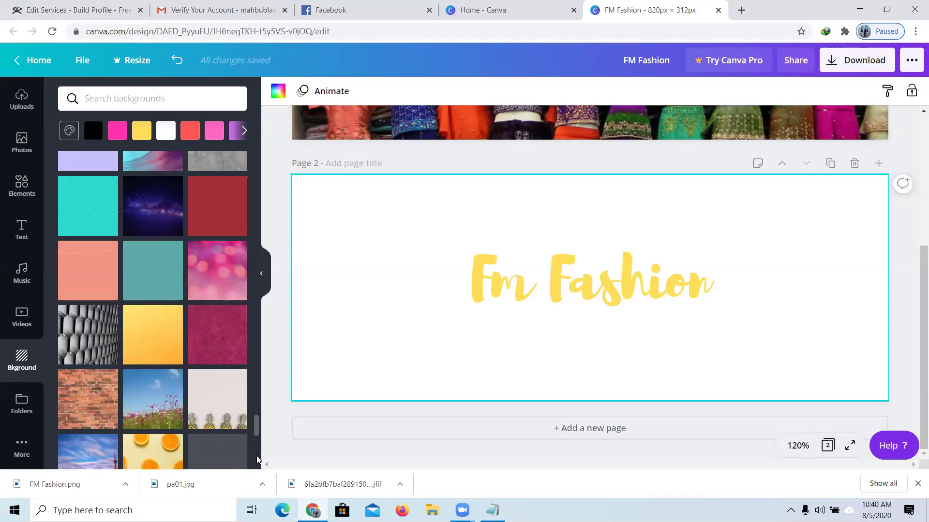
scroll(256, 455, down, 5)
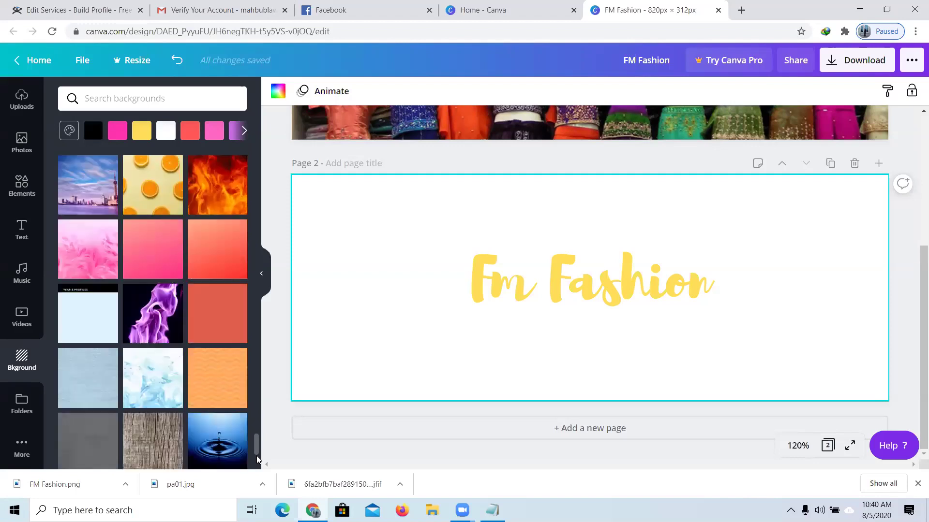
scroll(258, 459, down, 10)
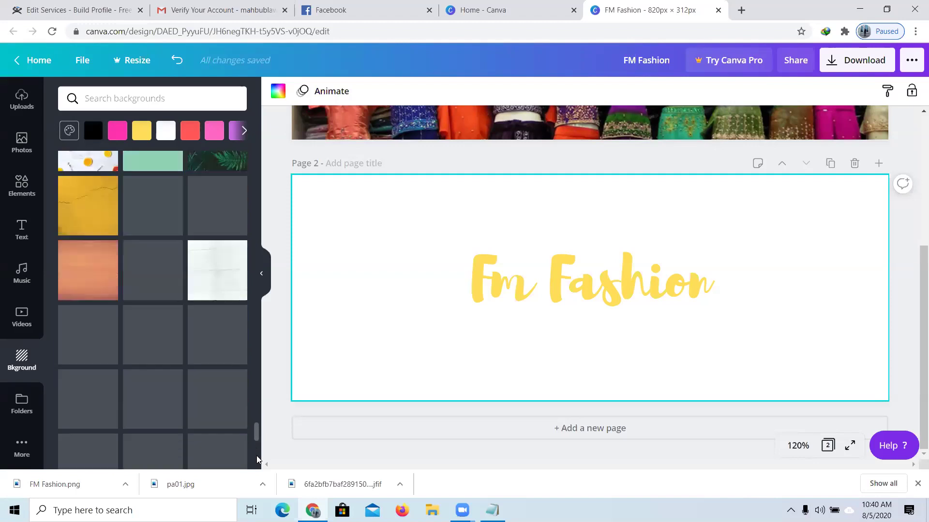
scroll(257, 460, down, 5)
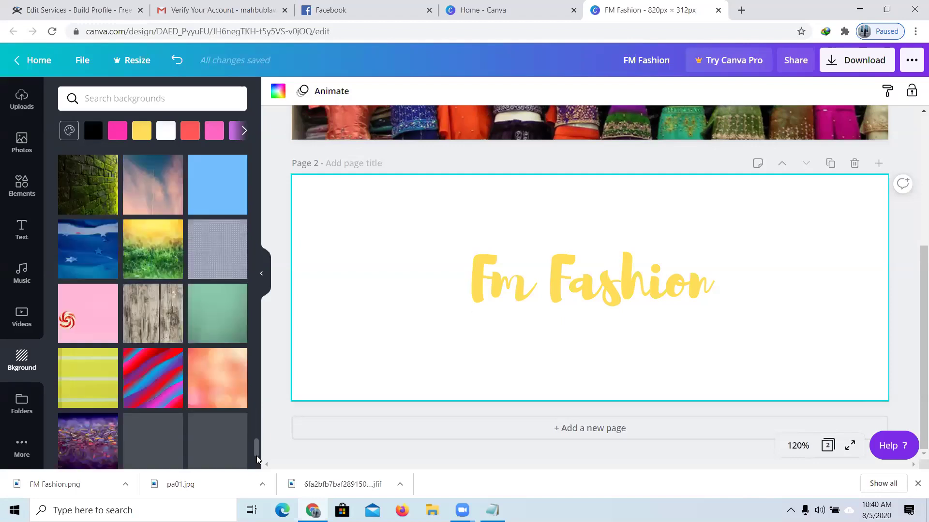
scroll(258, 465, down, 10)
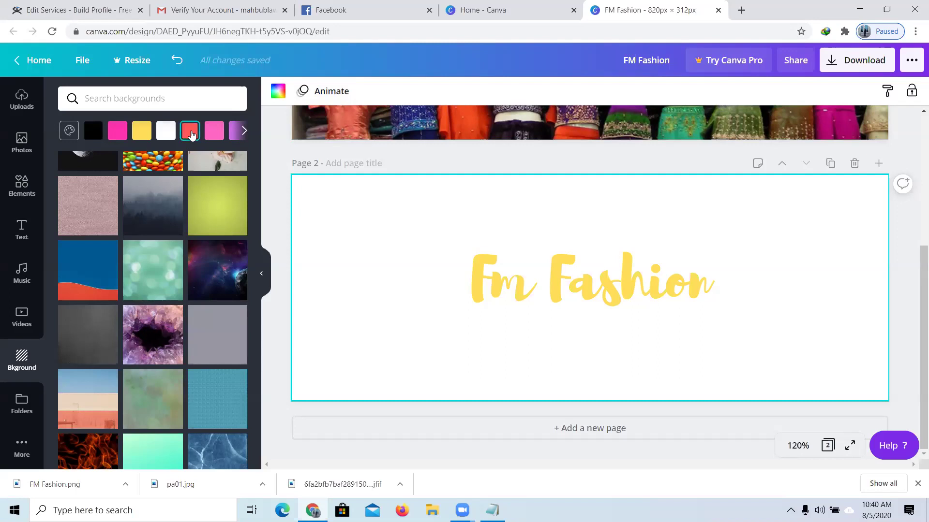
Set page 2's background to Bright red #ff1616 behind the yellow heading
click(190, 131)
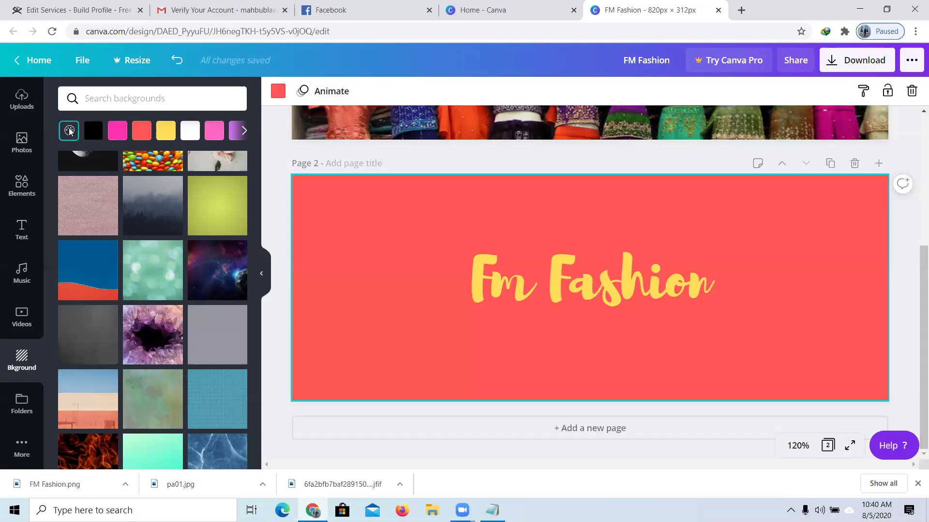
click(69, 131)
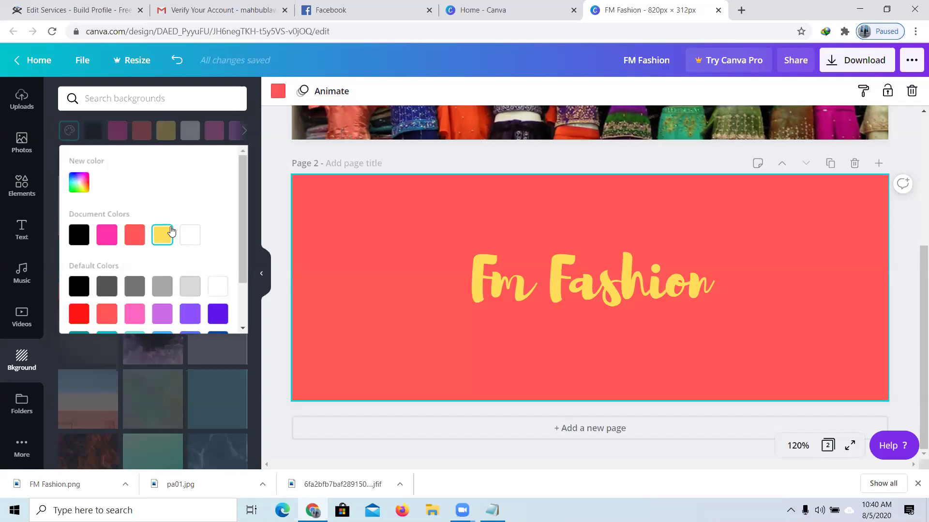
click(78, 318)
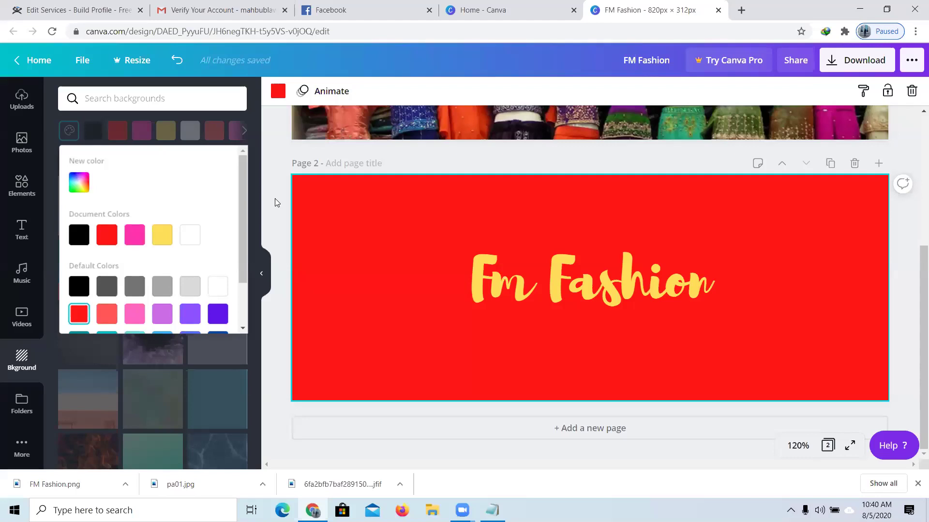
click(275, 198)
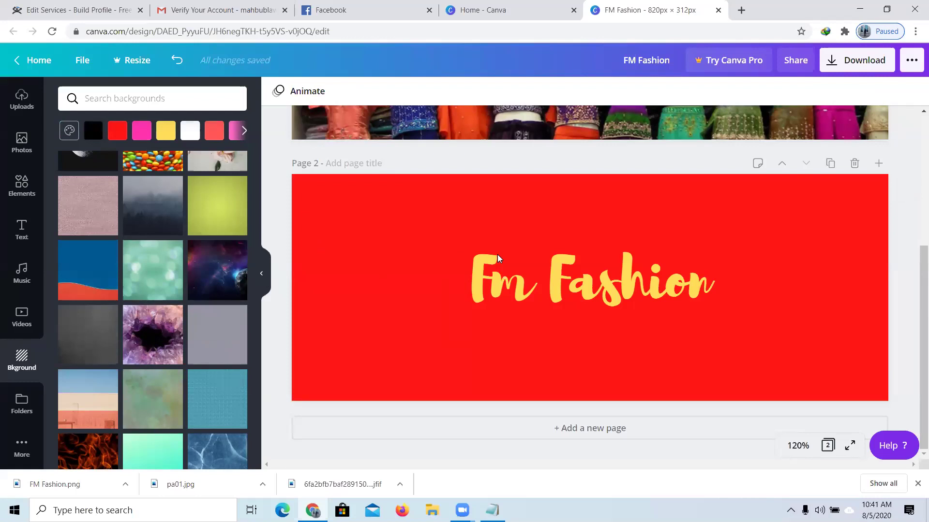
Add the Spirit Night text template to page 2 and remove the duplicate copy
click(493, 271)
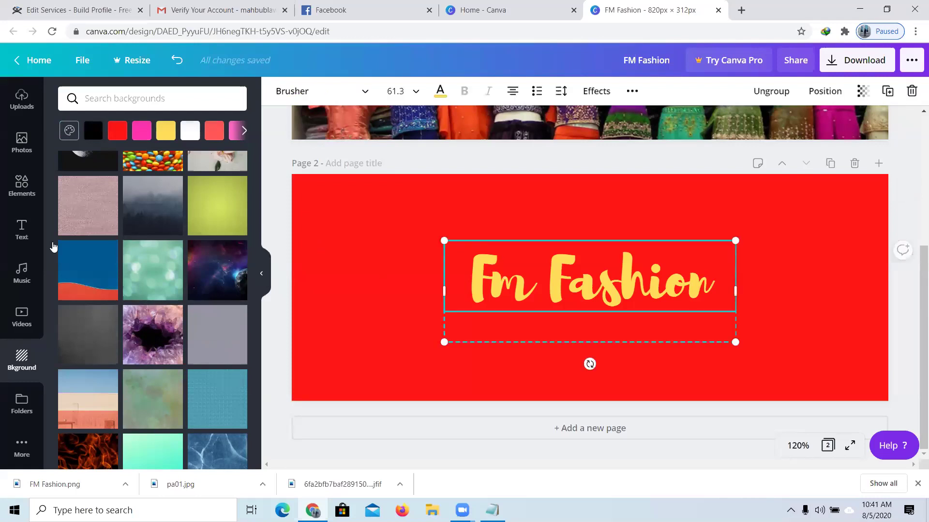
click(23, 231)
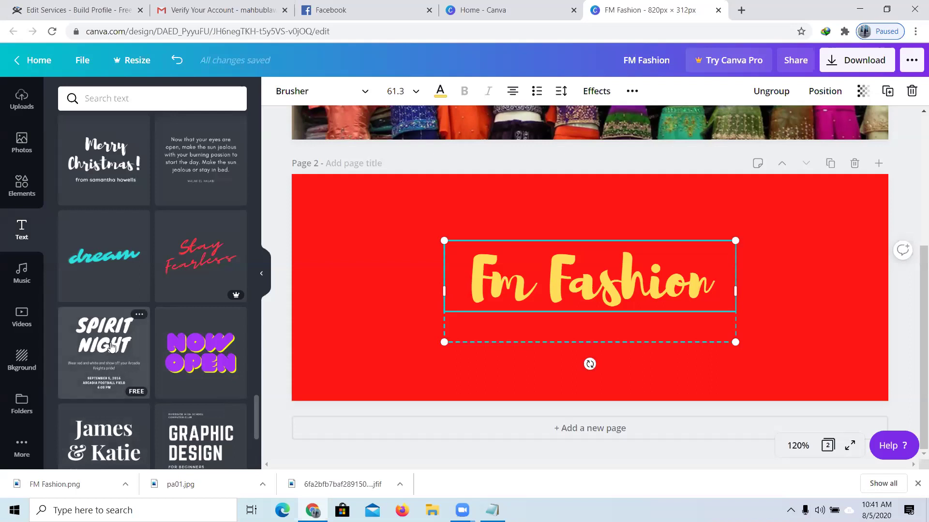
click(112, 346)
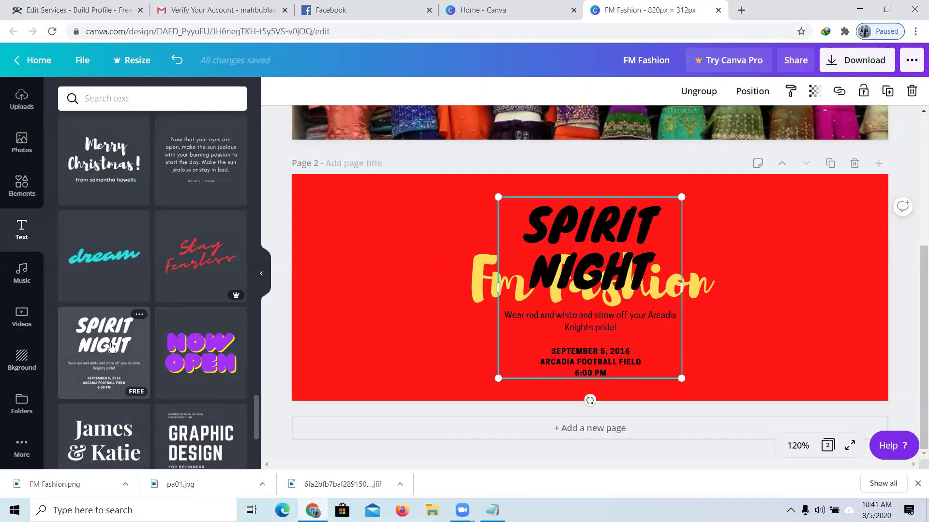
click(661, 246)
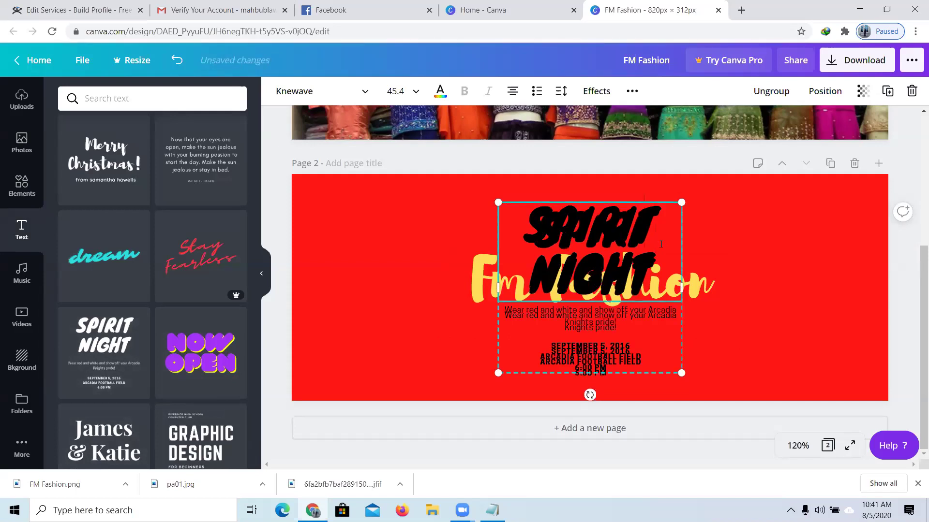
key(ctrl+d)
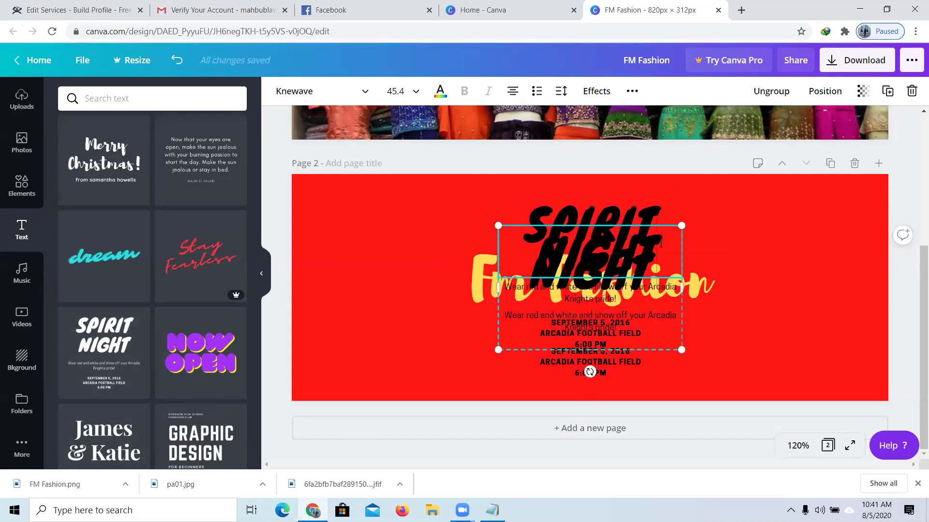
key(Delete)
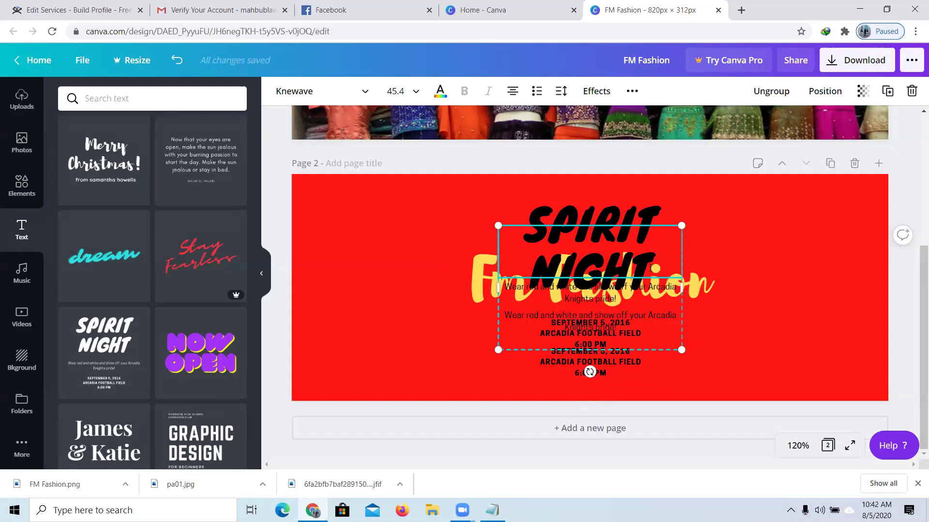
Move the Spirit Night group left, delete its heading and a details copy, then add James & Katie
shift+click(498, 208)
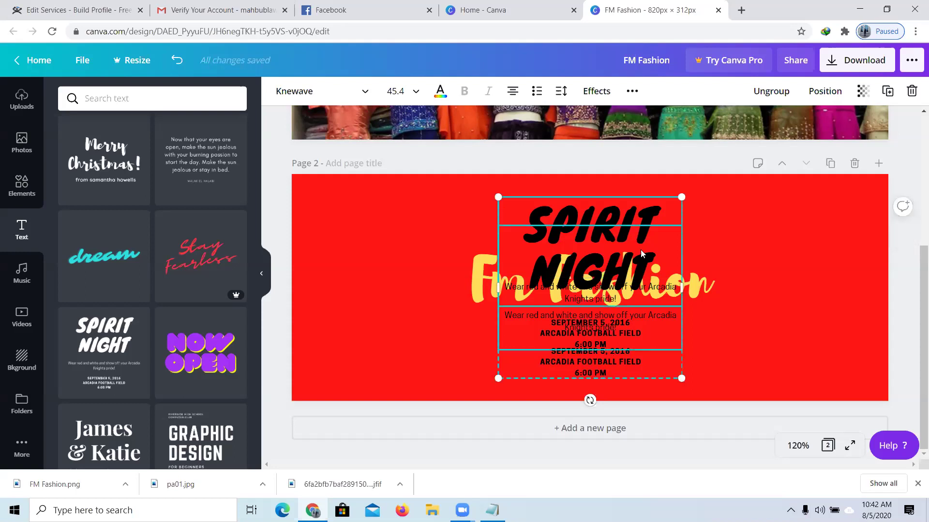
shift+click(642, 268)
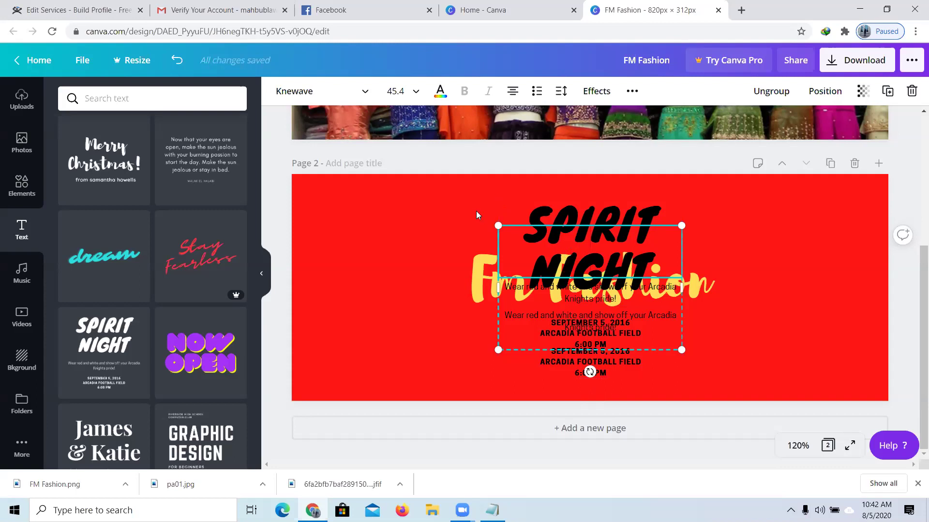
click(546, 208)
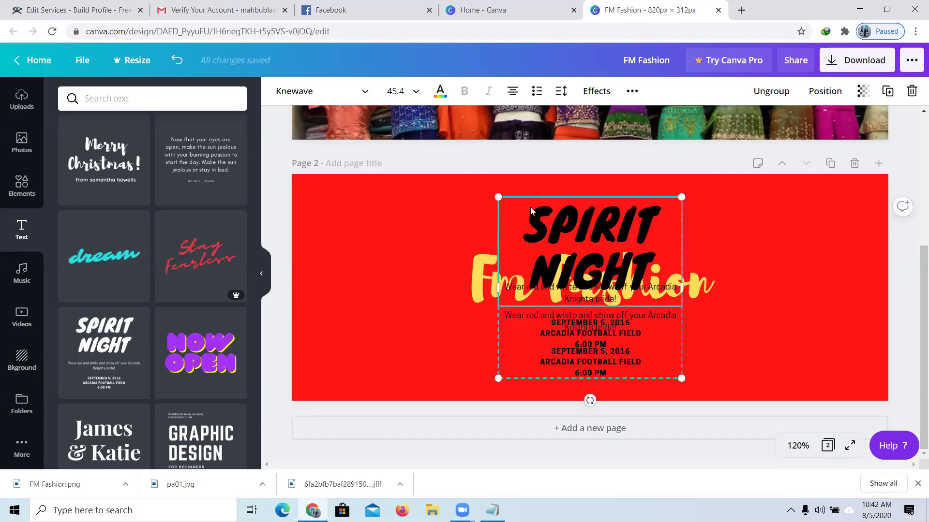
drag(558, 234, 347, 195)
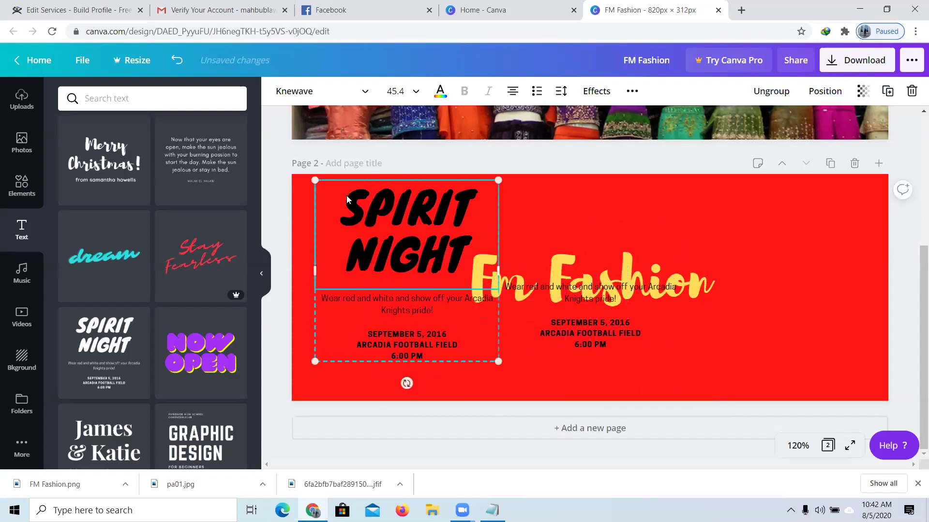
key(Delete)
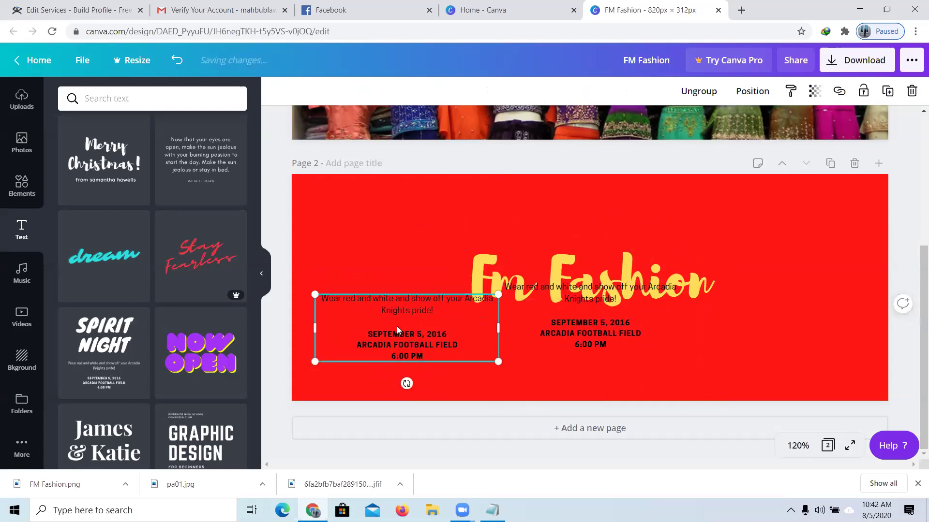
key(Delete)
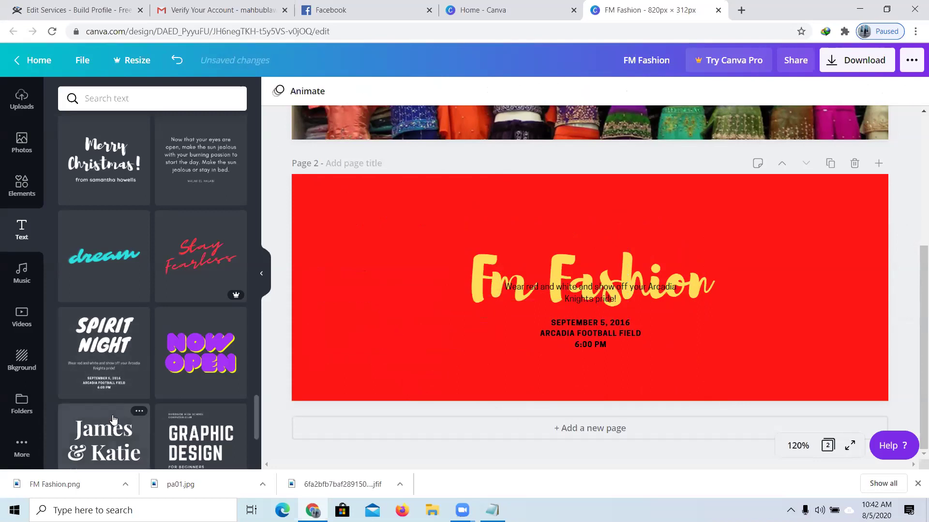
click(99, 334)
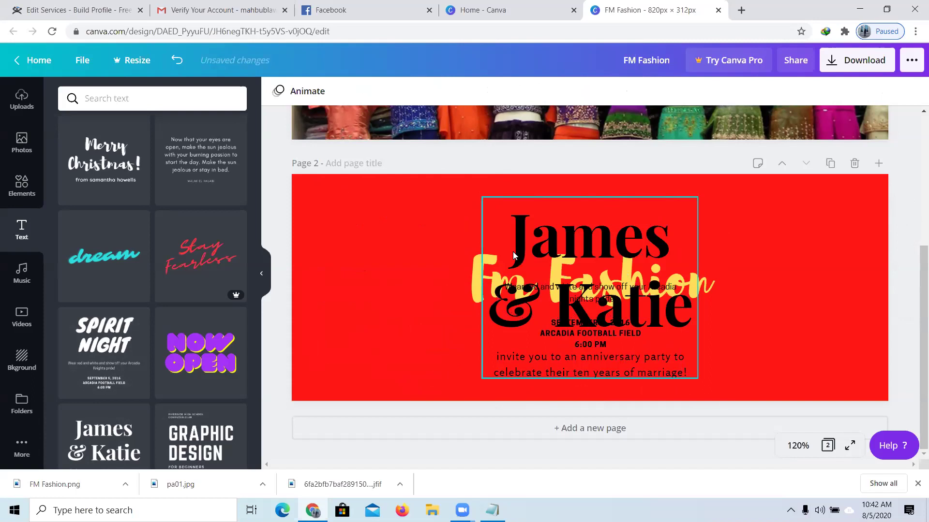
Replace the James & Katie heading with 'FMEashion' and delete the invitation sentence
click(554, 240)
drag(531, 225, 691, 321)
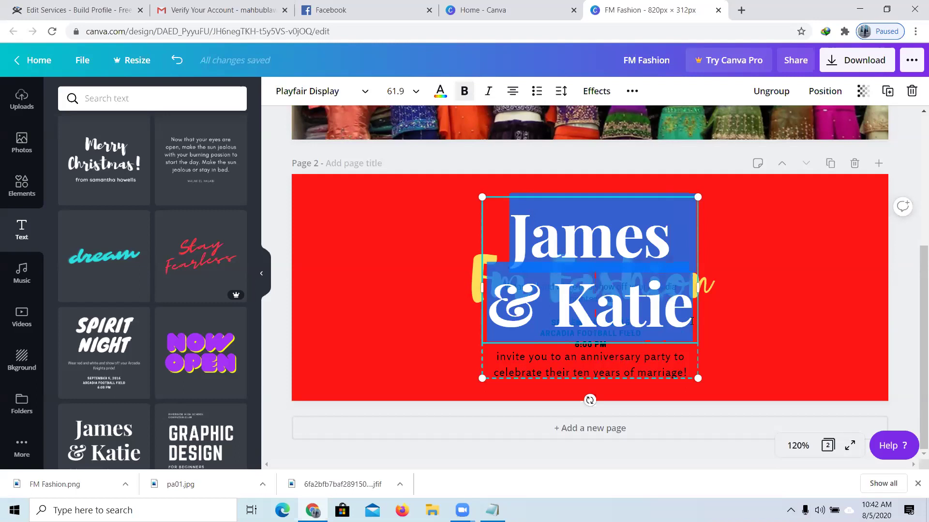
key(BackSpace)
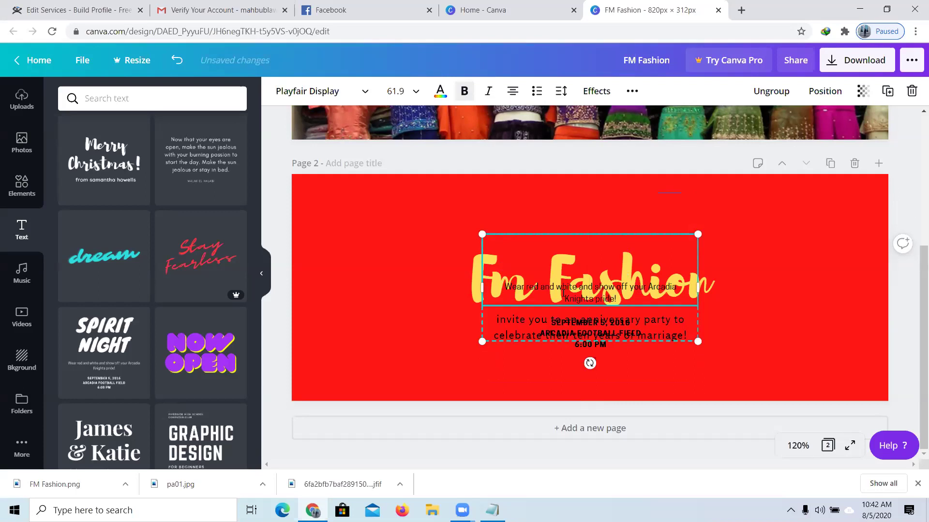
text(F)
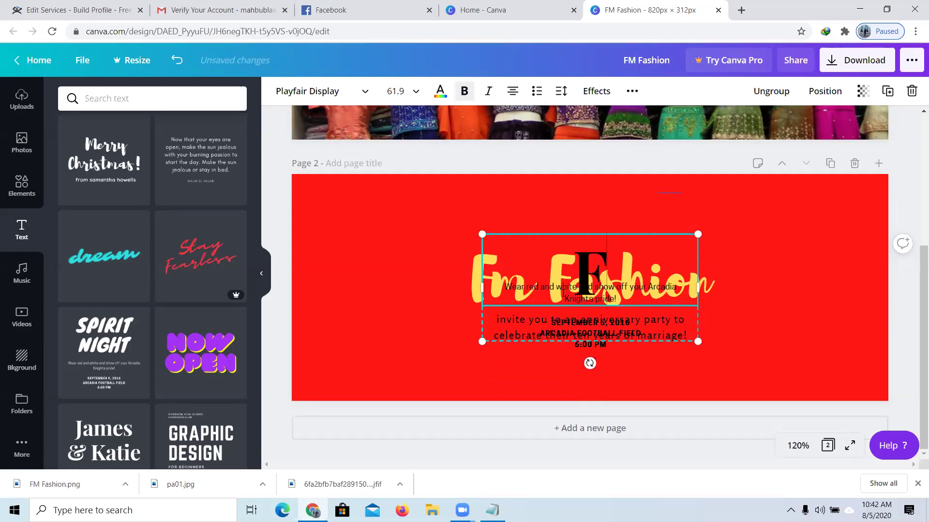
text(M)
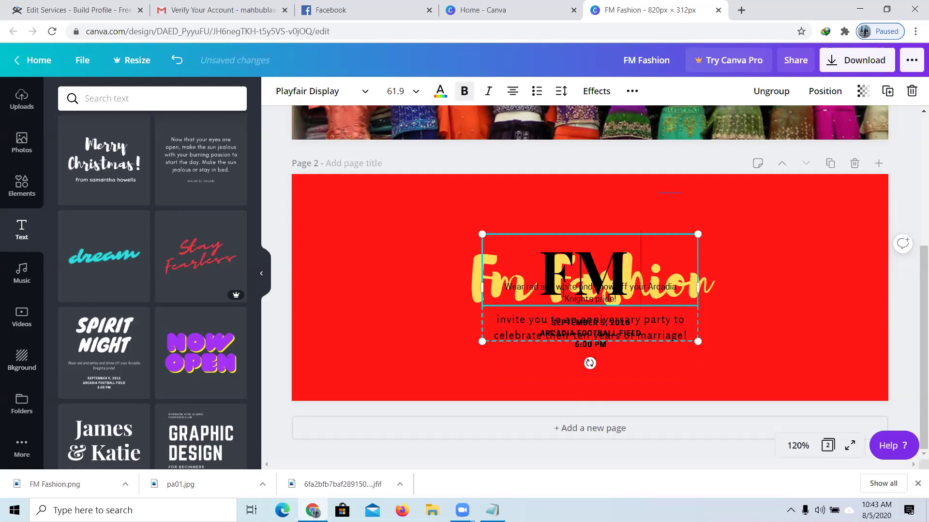
text(E)
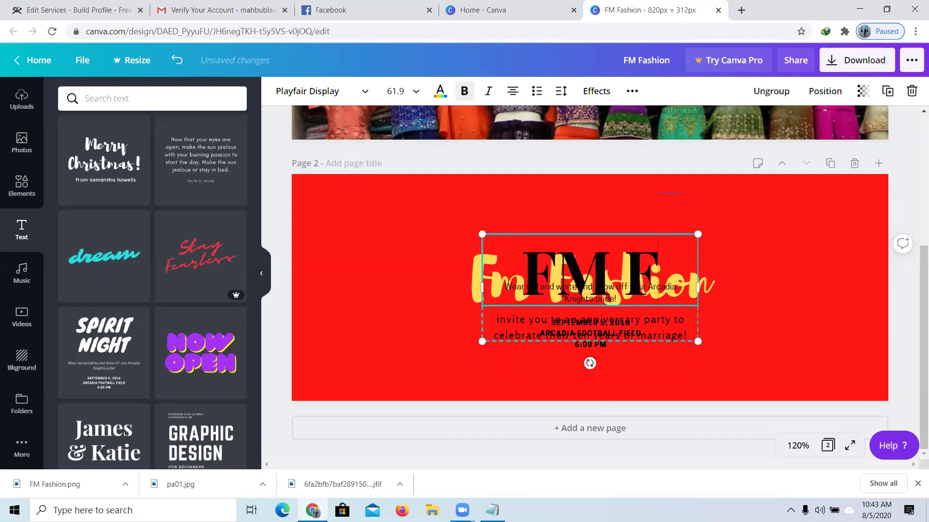
text(ashion)
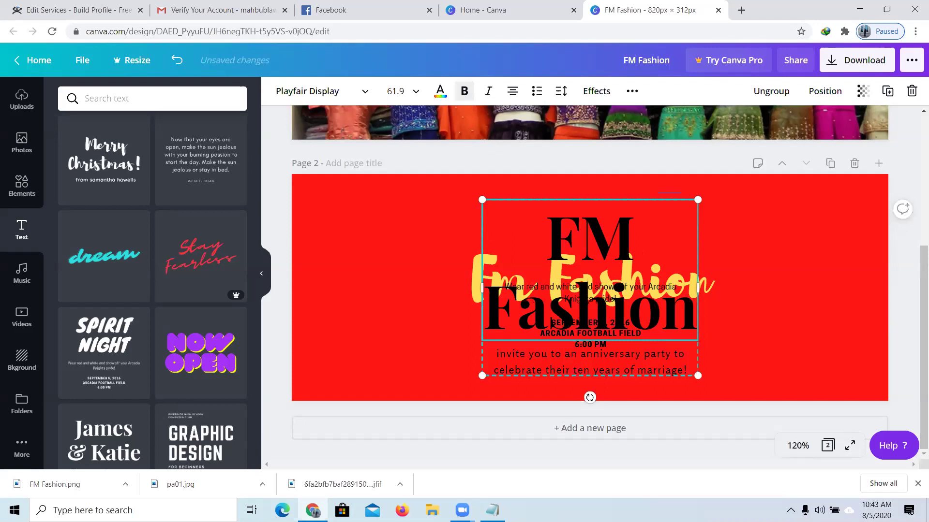
click(504, 354)
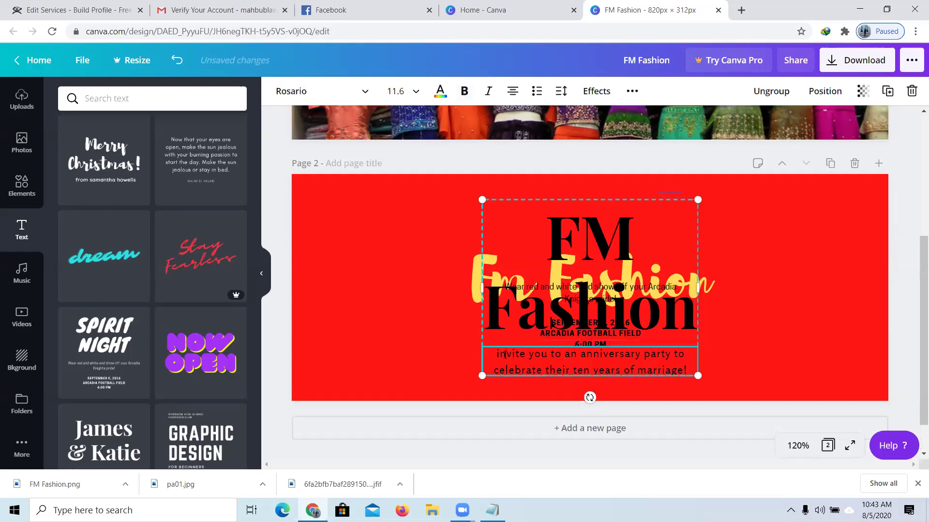
drag(505, 355, 692, 374)
key(BackSpace)
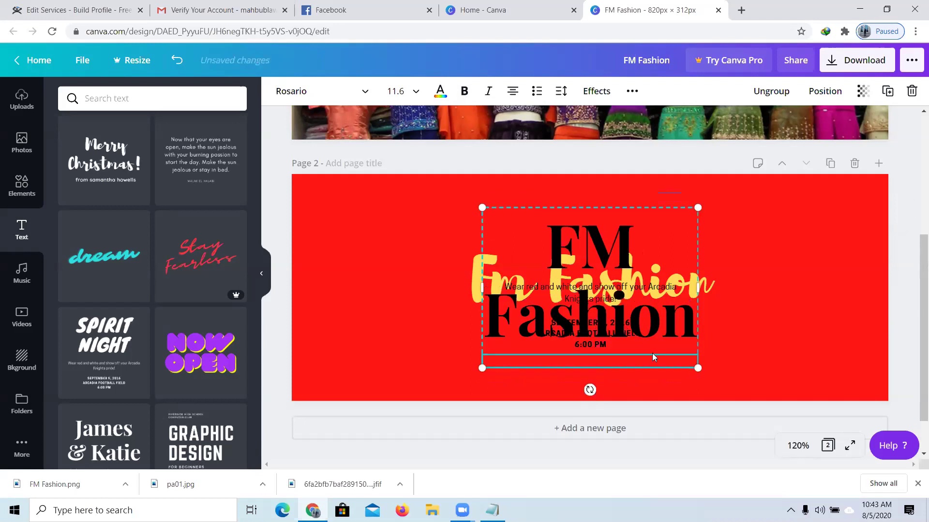
Drag the black FM Fashion title group toward the right edge of page 2
click(603, 345)
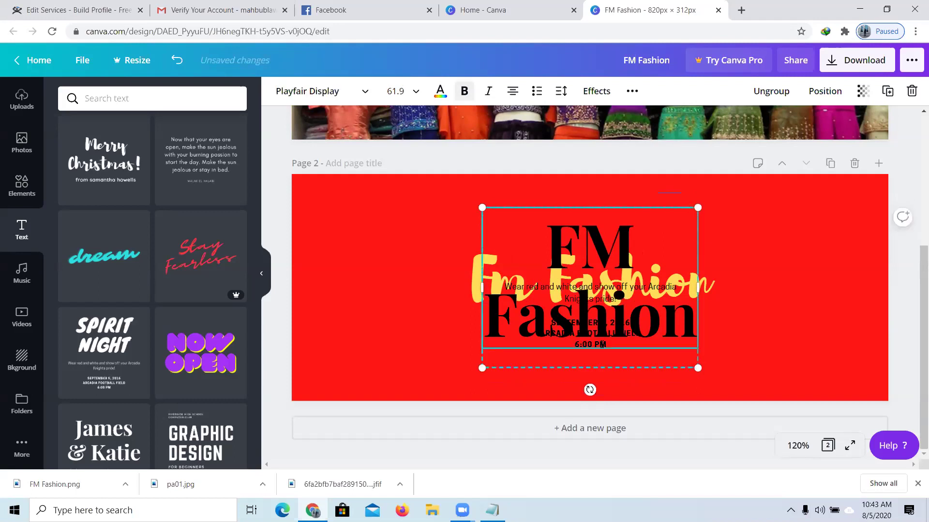
drag(603, 345, 558, 319)
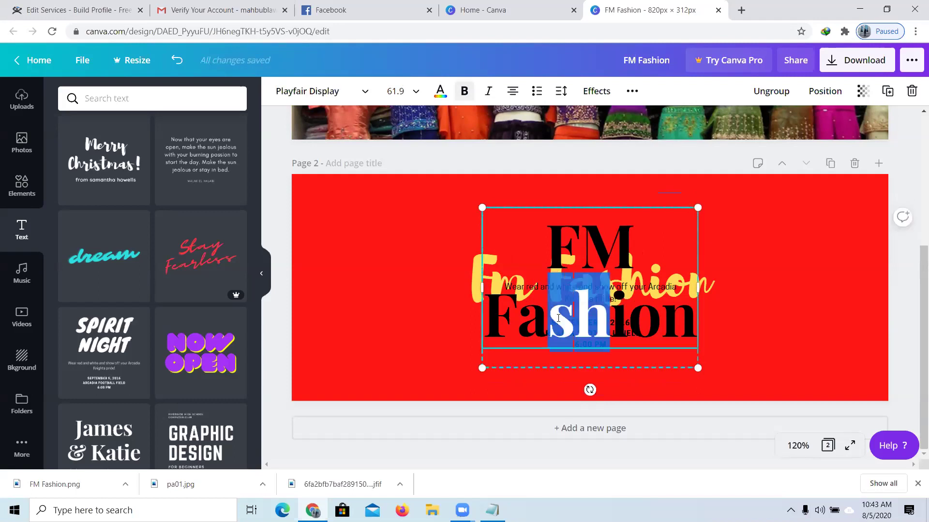
click(499, 244)
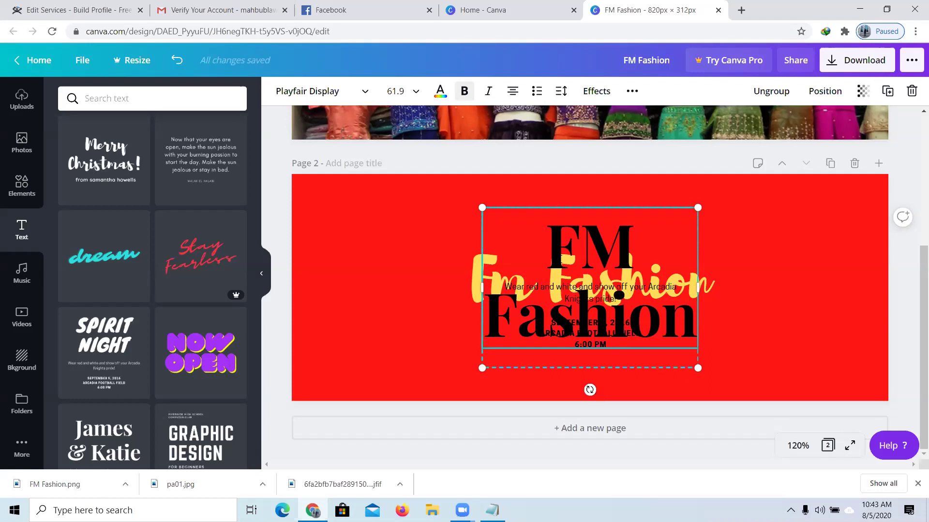
click(451, 234)
click(597, 233)
drag(677, 216, 773, 190)
Delete the date and location text, move yellow Fm Fashion left and shift the black title slightly
click(623, 335)
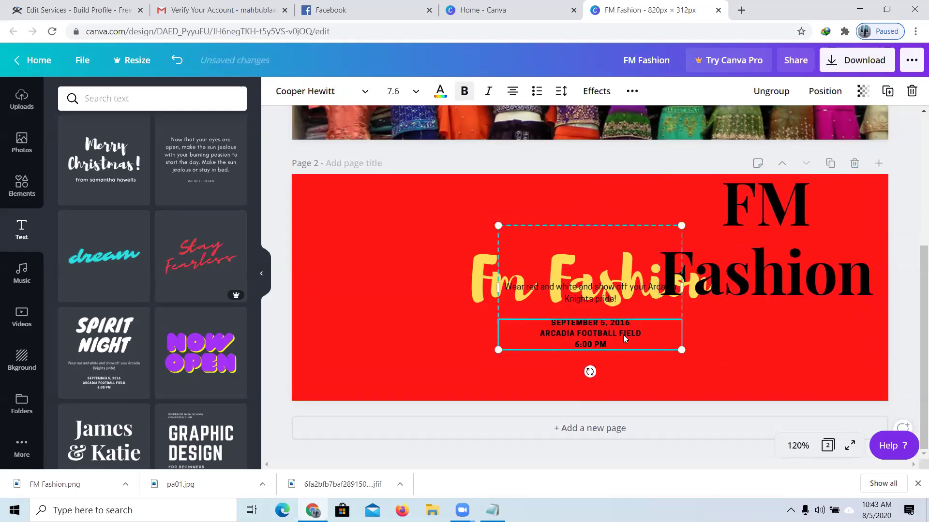
key(Delete)
key(Delete)
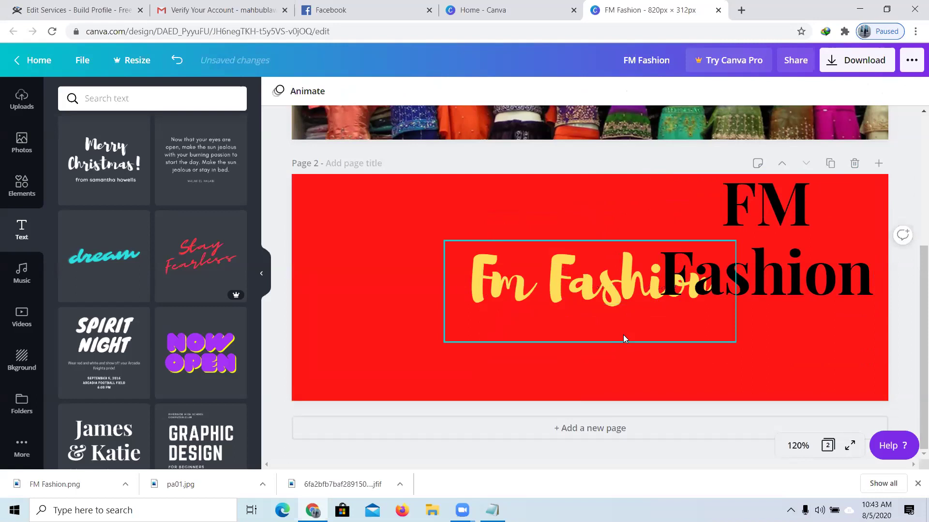
click(476, 227)
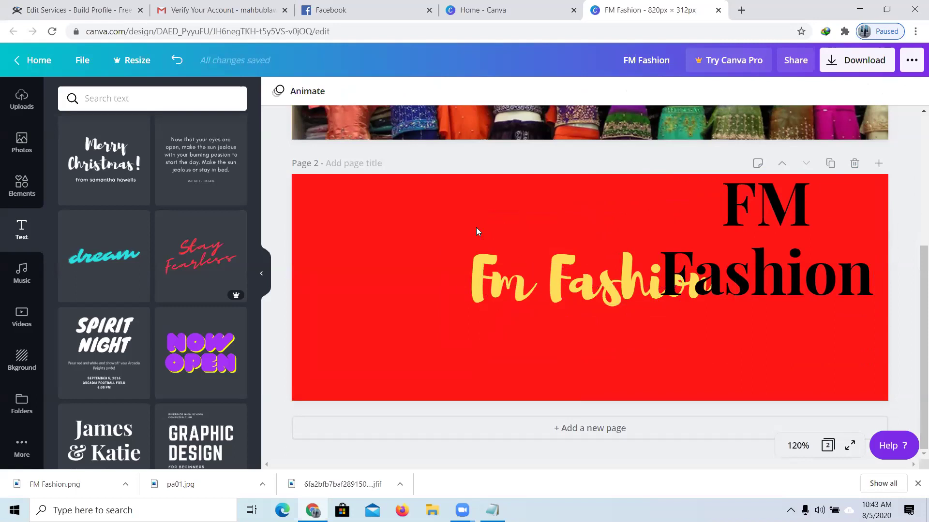
click(476, 228)
click(555, 282)
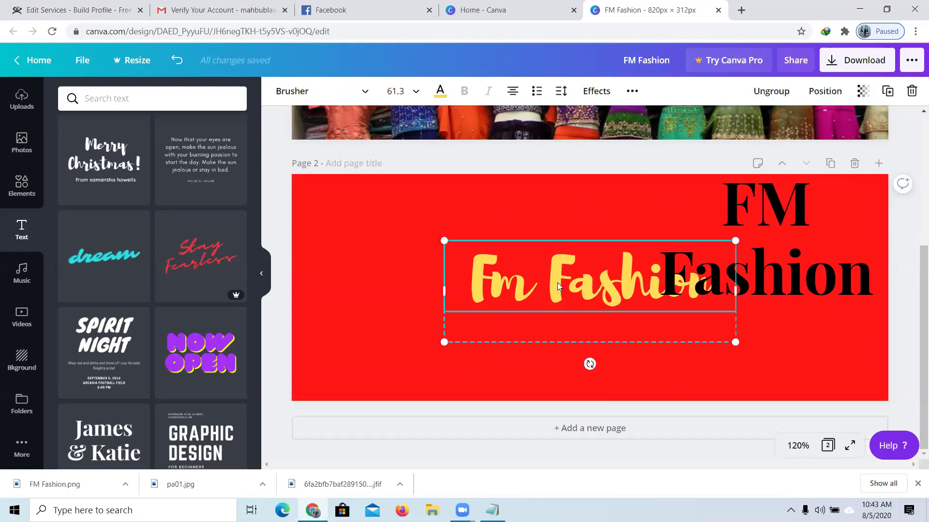
drag(557, 282, 435, 279)
drag(737, 290, 705, 327)
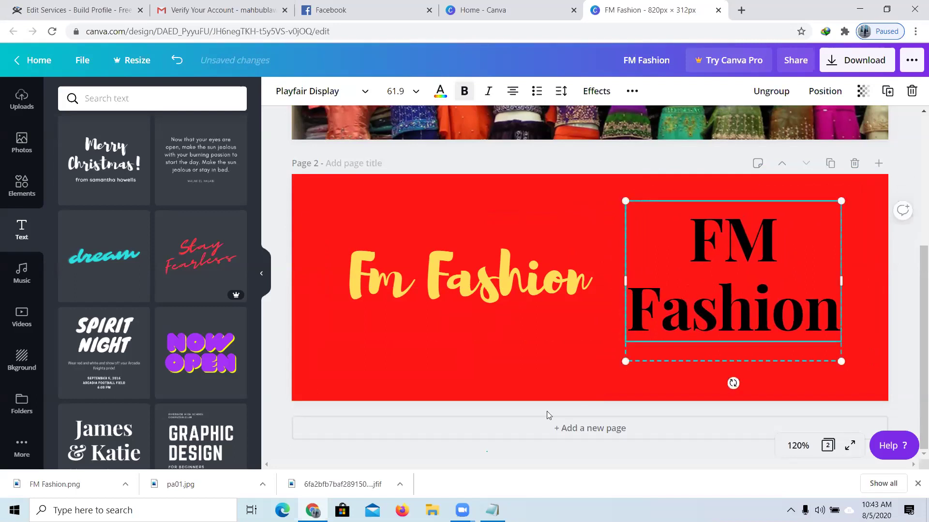
click(547, 412)
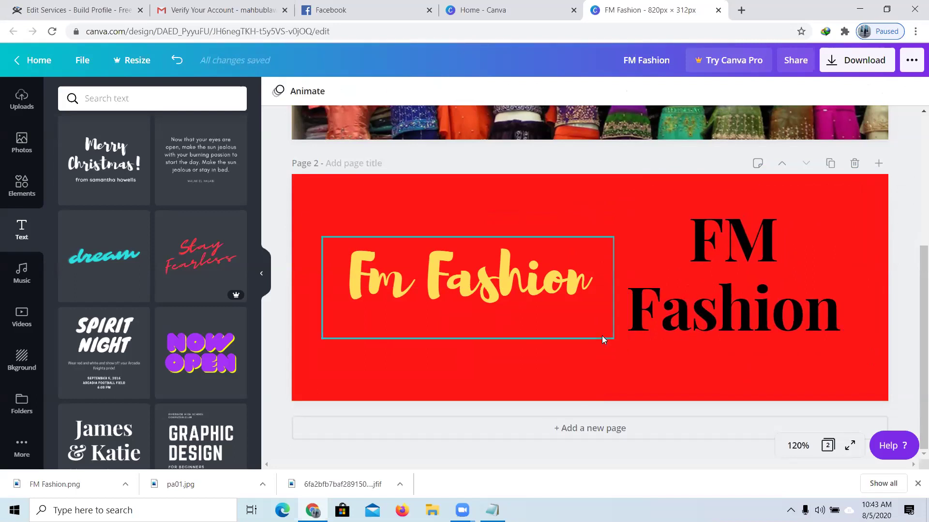
Set the black FM Fashion title to font size 48 and nudge it into position
click(758, 254)
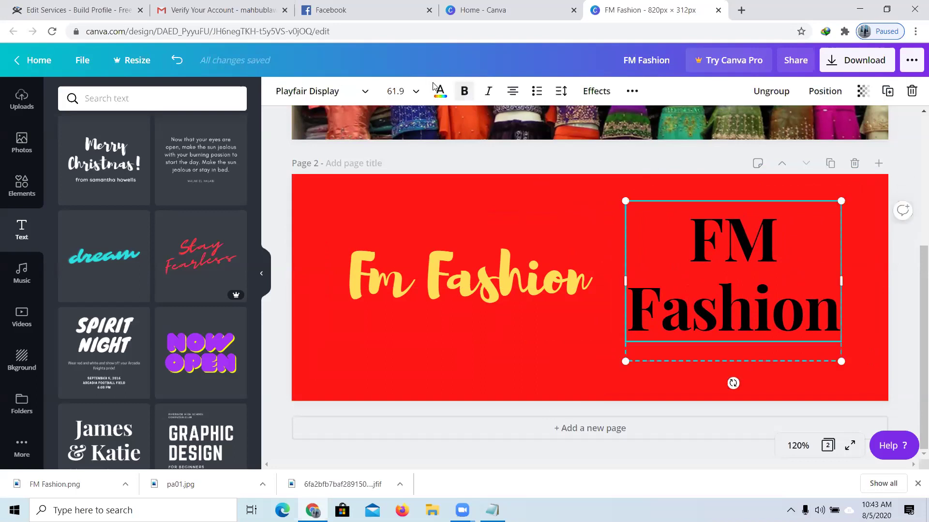
click(415, 93)
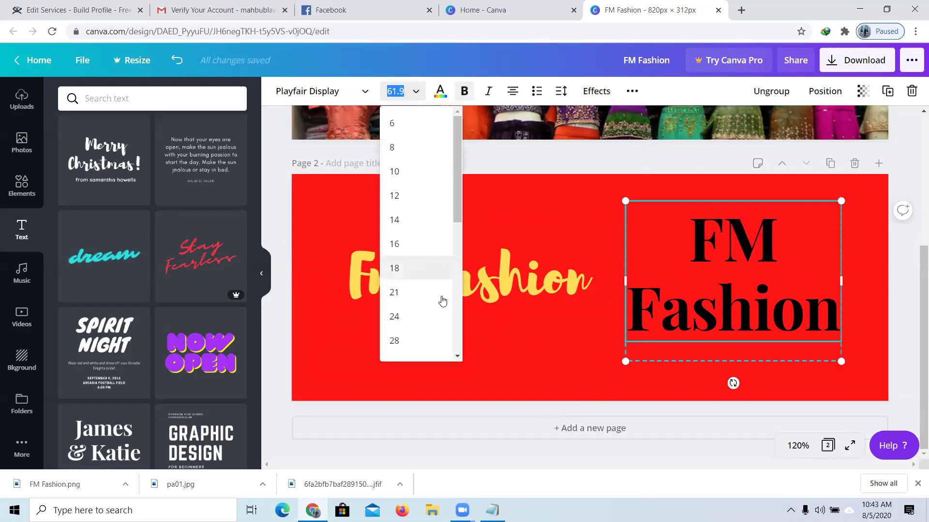
scroll(459, 359, down, 2)
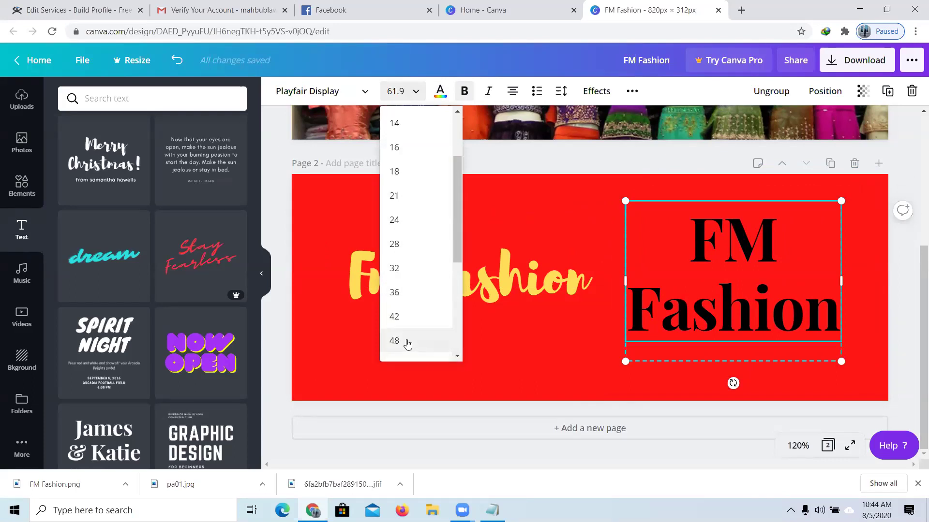
click(407, 340)
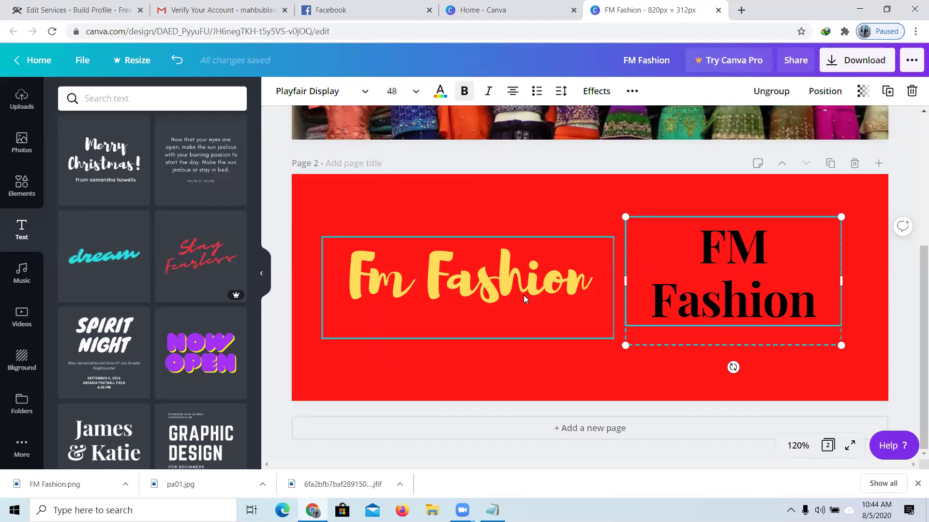
key(Down)
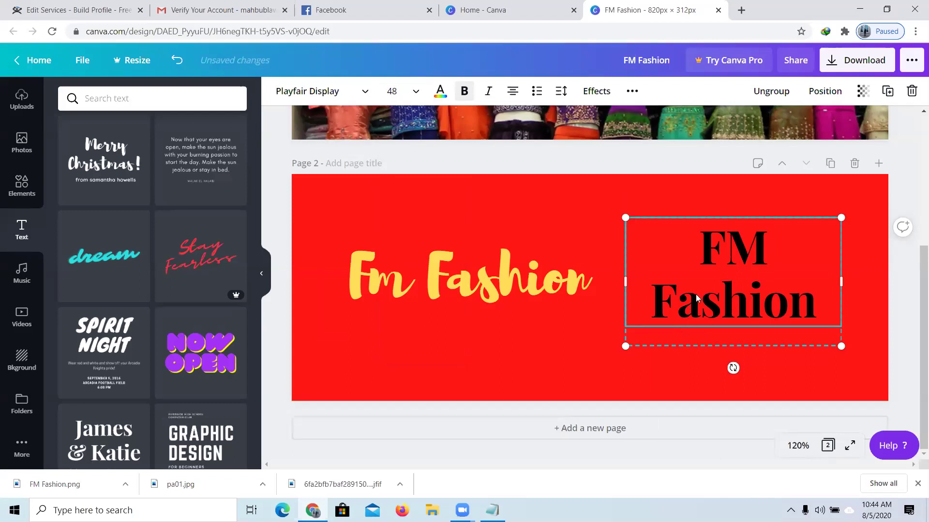
key(Up)
key(Up)
key(Up)
key(Up)
key(Up)
key(Up)
key(Up)
key(Up)
key(Up)
key(Up)
key(Up)
key(Up)
key(Up)
key(Up)
key(Up)
key(Up)
key(Up)
key(Up)
key(Up)
key(Up)
key(Down)
key(Down)
key(Down)
key(Down)
key(Down)
key(Down)
key(Down)
key(Down)
key(Down)
key(Down)
key(Down)
key(Down)
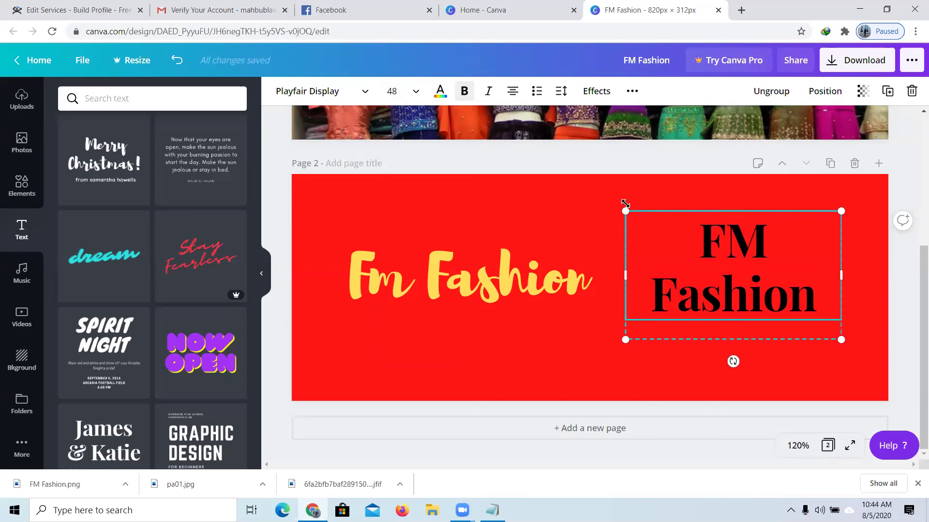
click(608, 208)
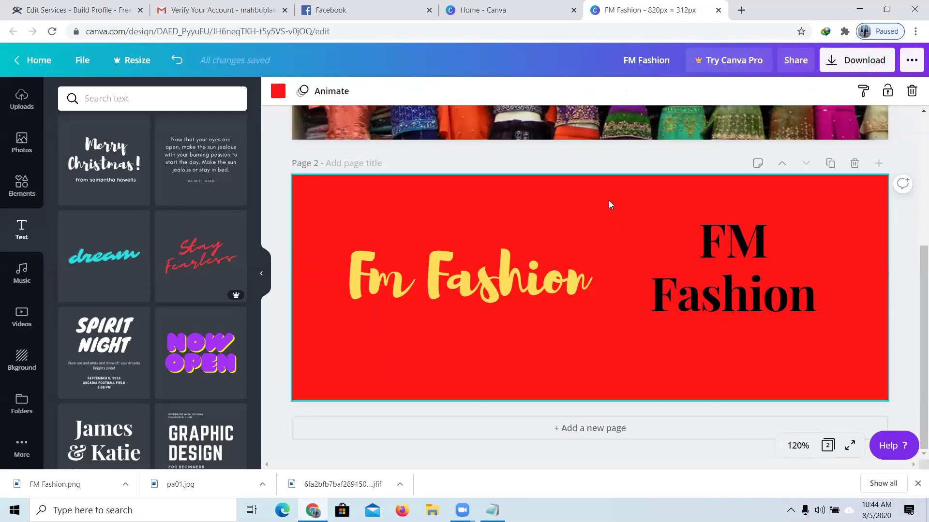
Download the design's pages as PNG images and dismiss the Canva Pro promotion
click(830, 61)
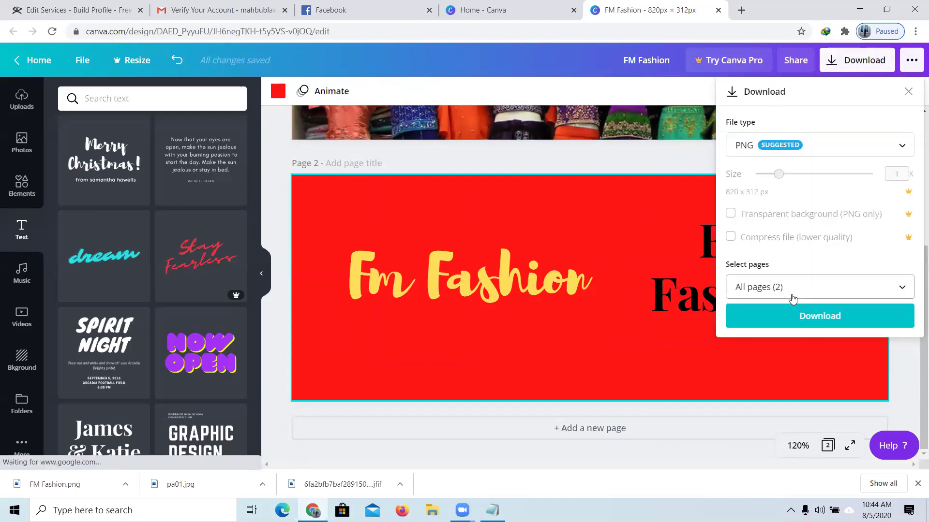
click(800, 320)
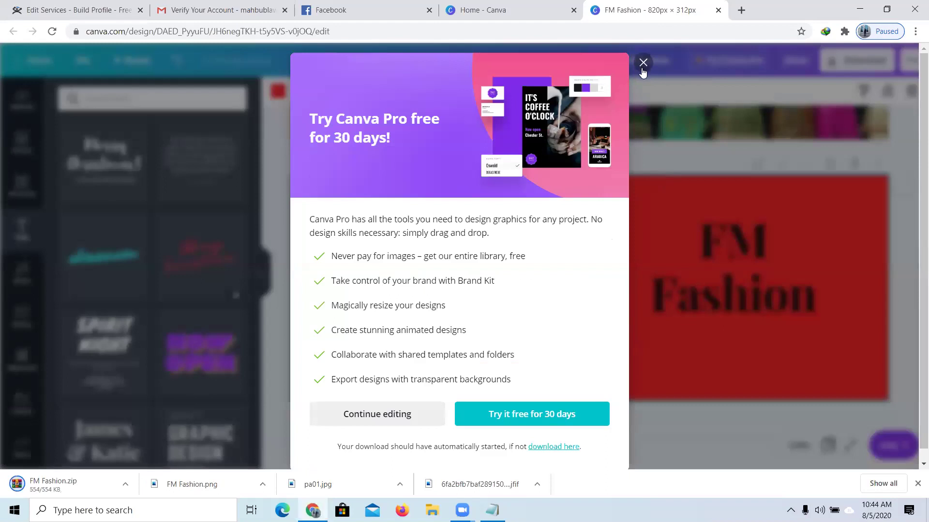
click(642, 63)
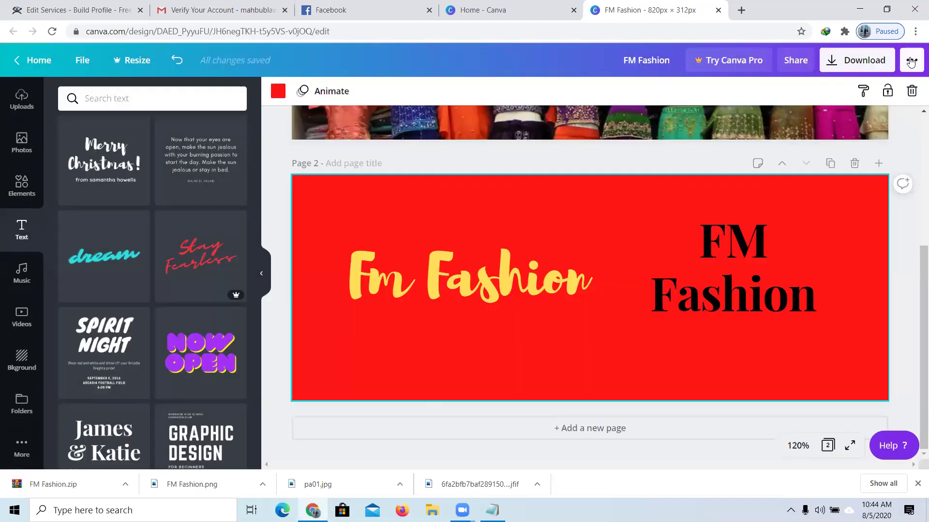
Close the sharing options and return to the Canva home page
click(912, 60)
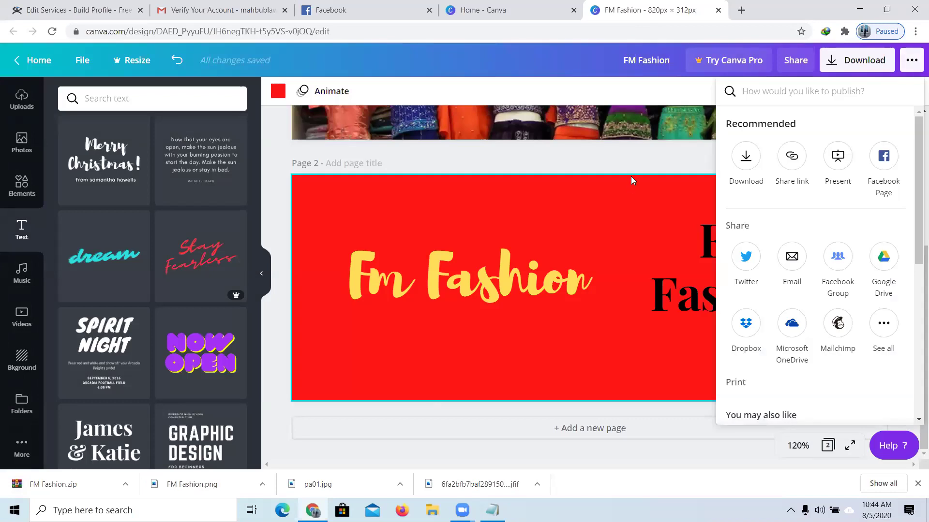
click(640, 157)
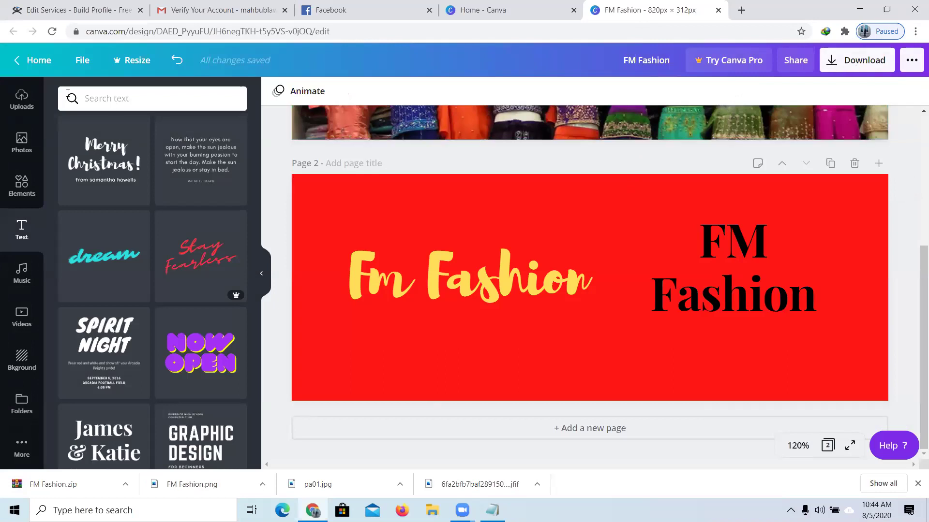
click(26, 69)
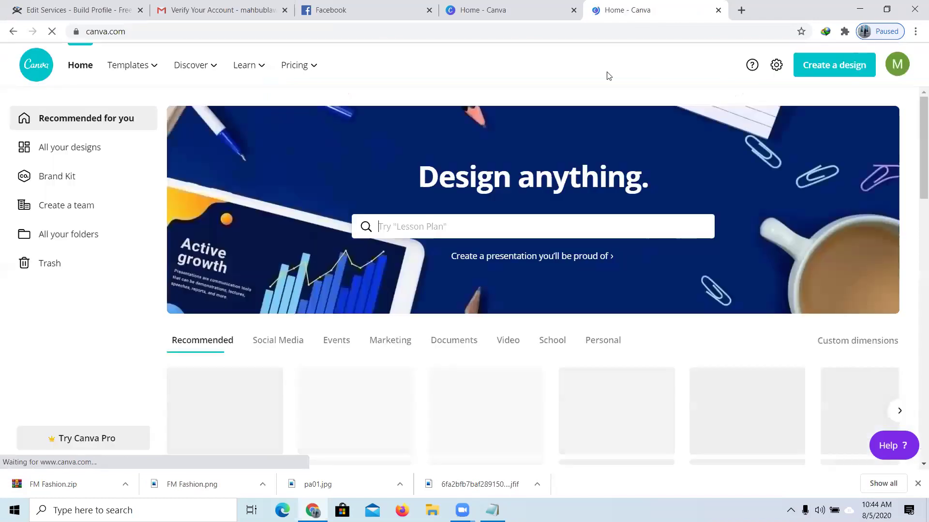
Create a custom-size design 180 px wide by 180 px high
click(855, 72)
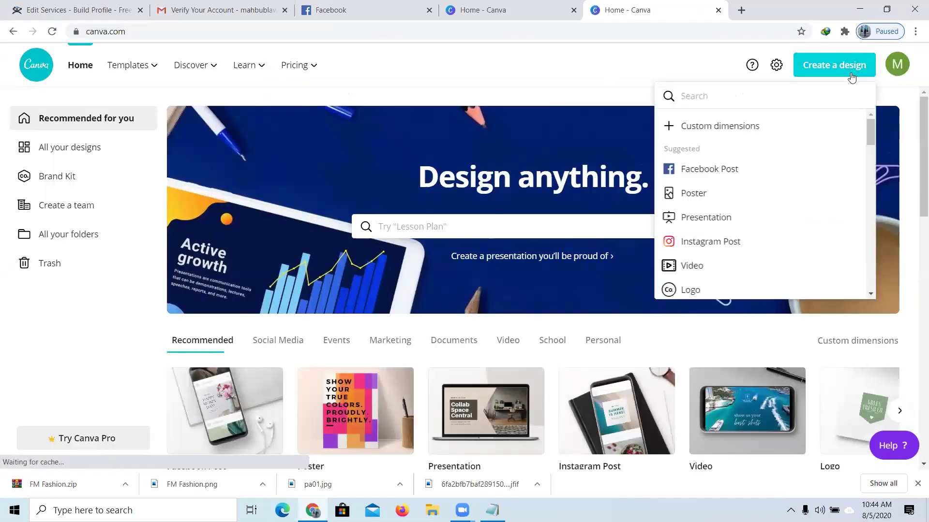
click(744, 129)
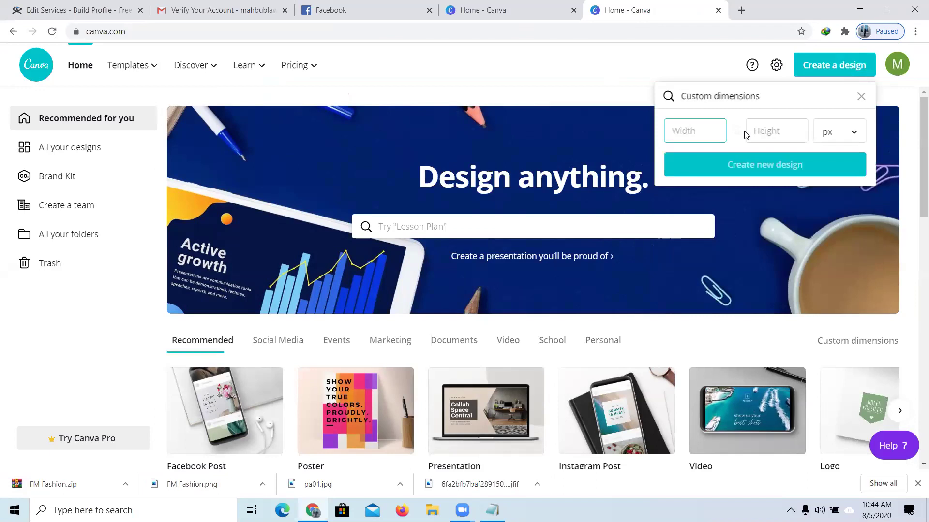
text(180)
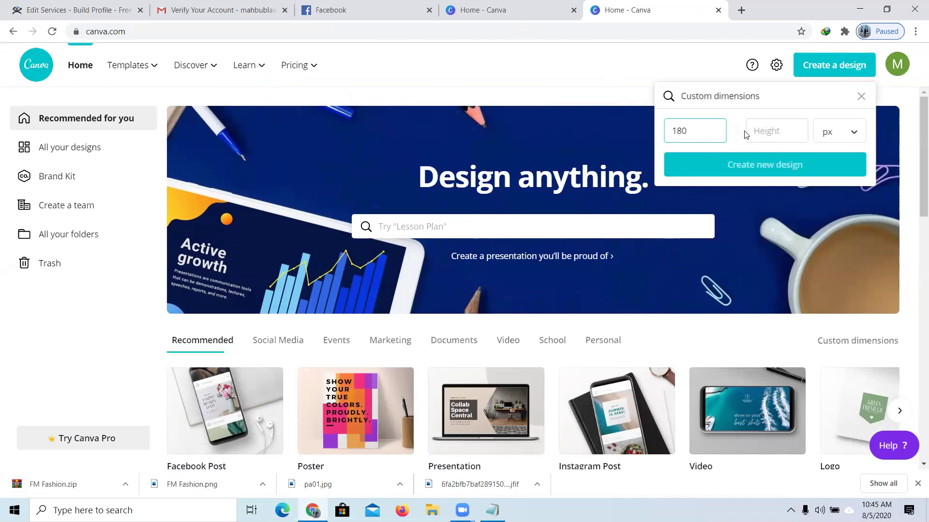
click(757, 131)
text(180)
click(755, 168)
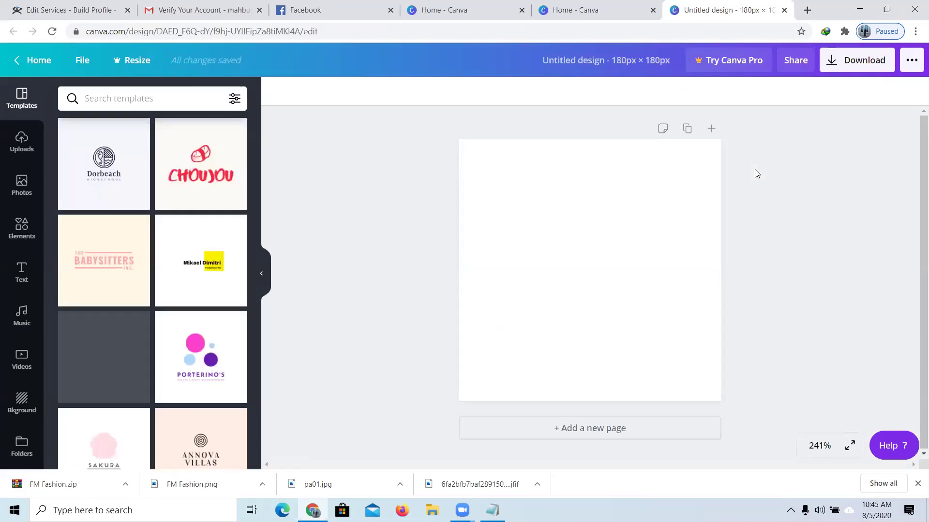
Add the James & Katie text template and change its heading to 'FM Fashion'
click(18, 278)
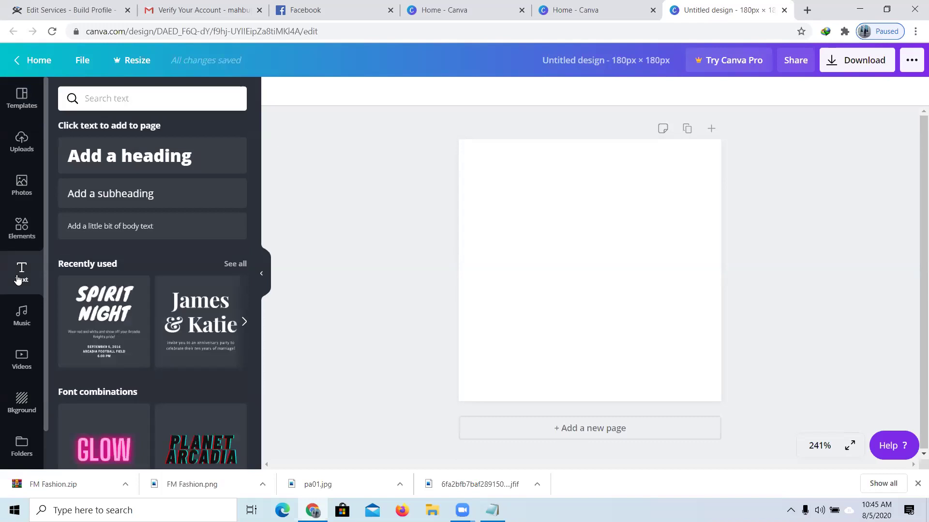
click(207, 320)
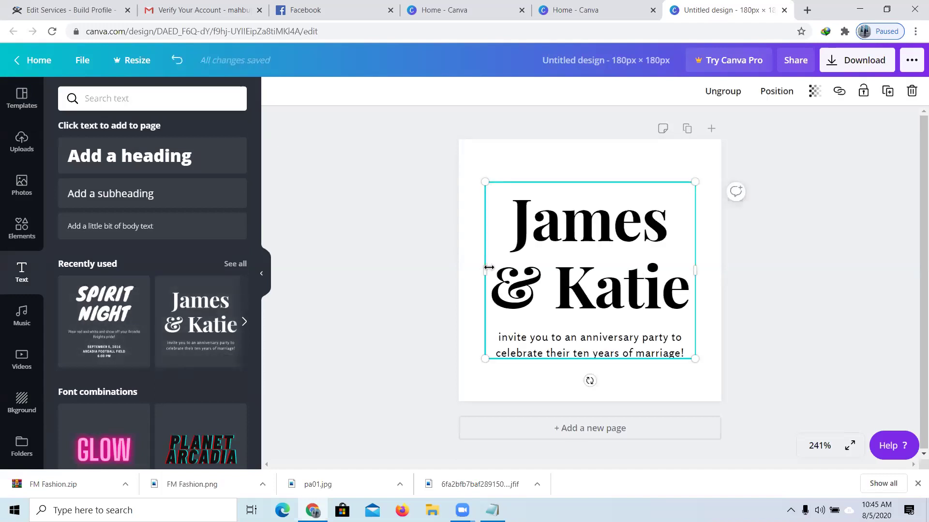
click(596, 238)
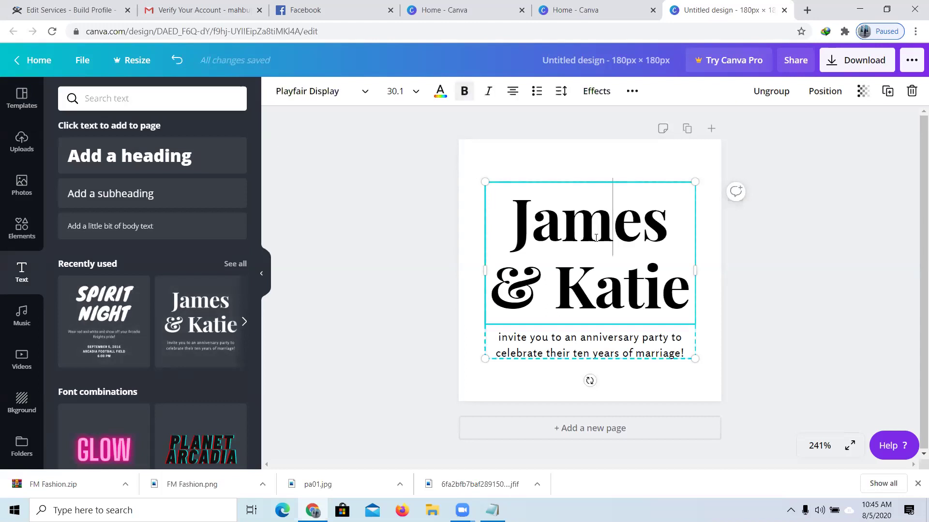
click(596, 238)
key(BackSpace)
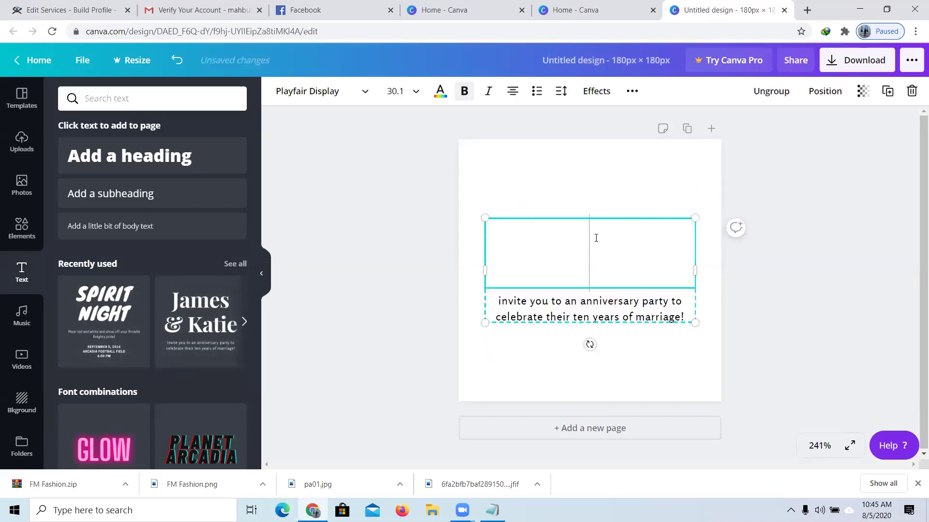
text(Fm)
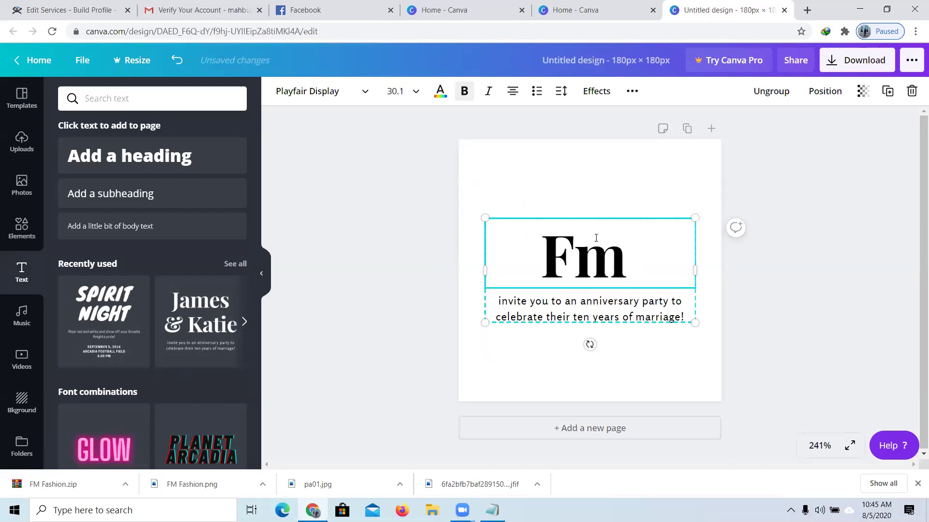
key(BackSpace)
text(M Fa)
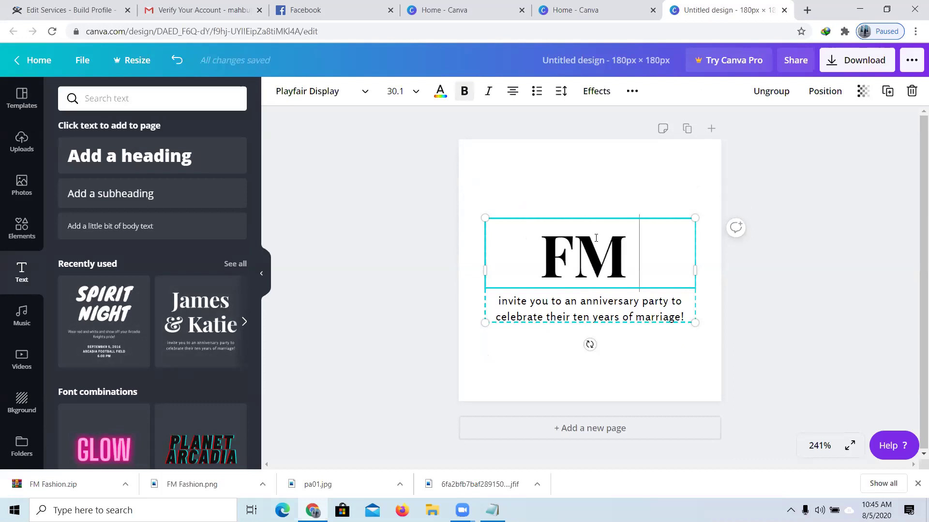
text(s)
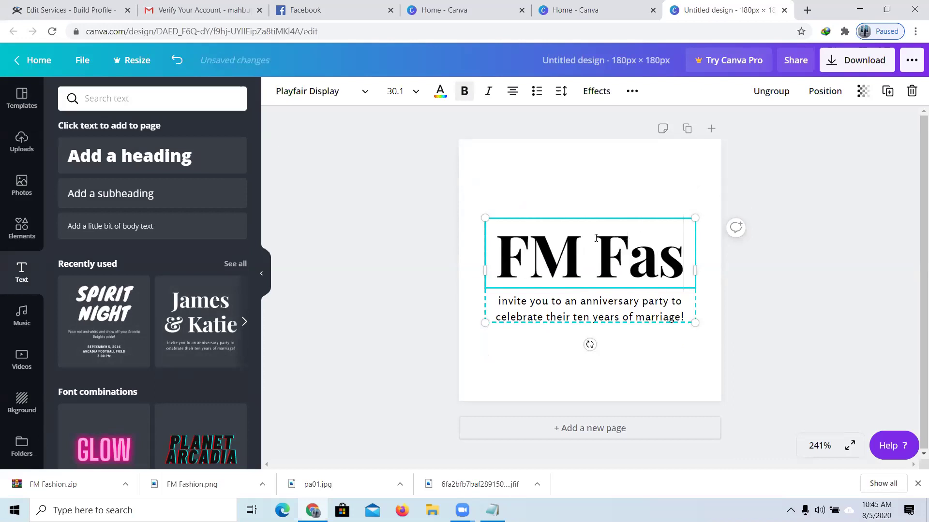
text(hion)
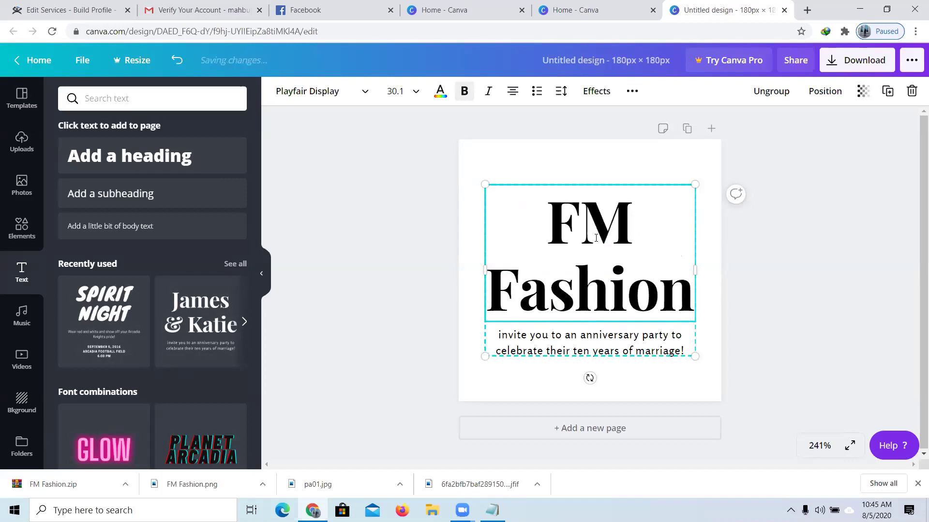
Move the text group up and left, then delete the anniversary invitation sentence
click(383, 142)
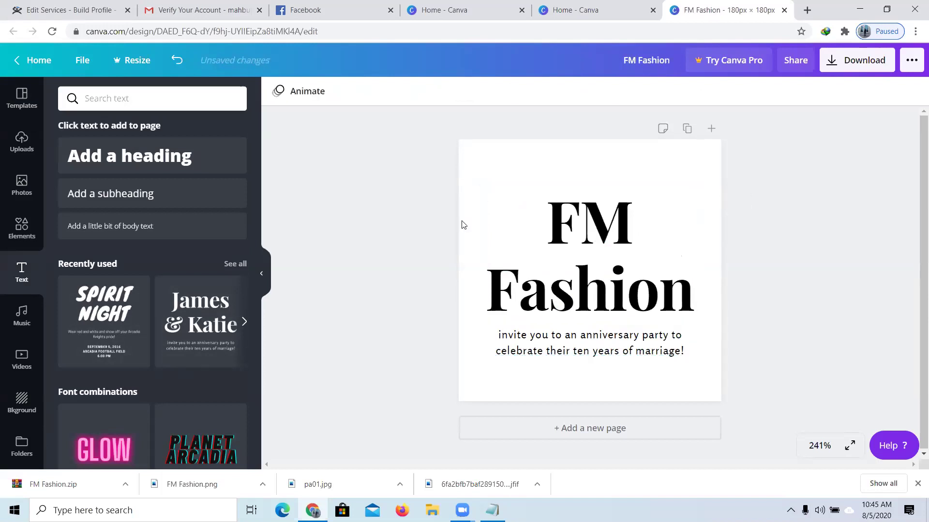
drag(555, 310, 648, 267)
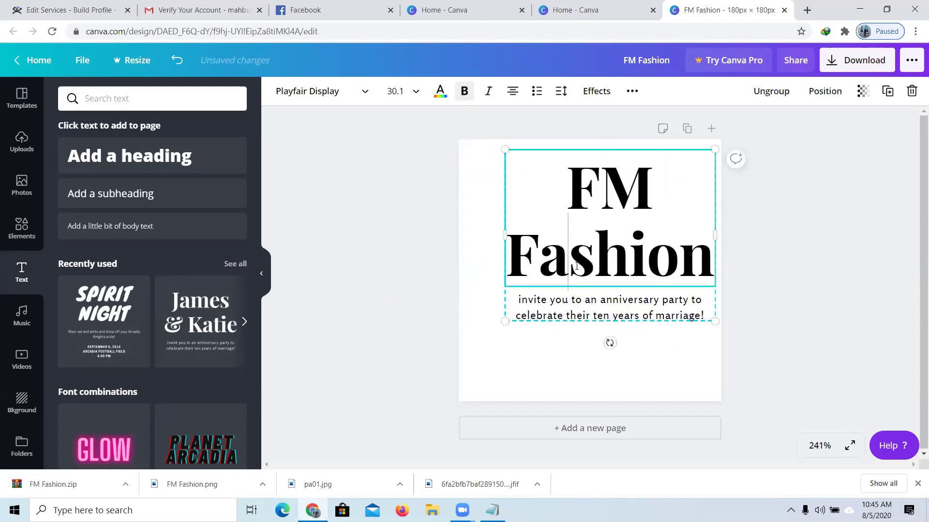
click(574, 311)
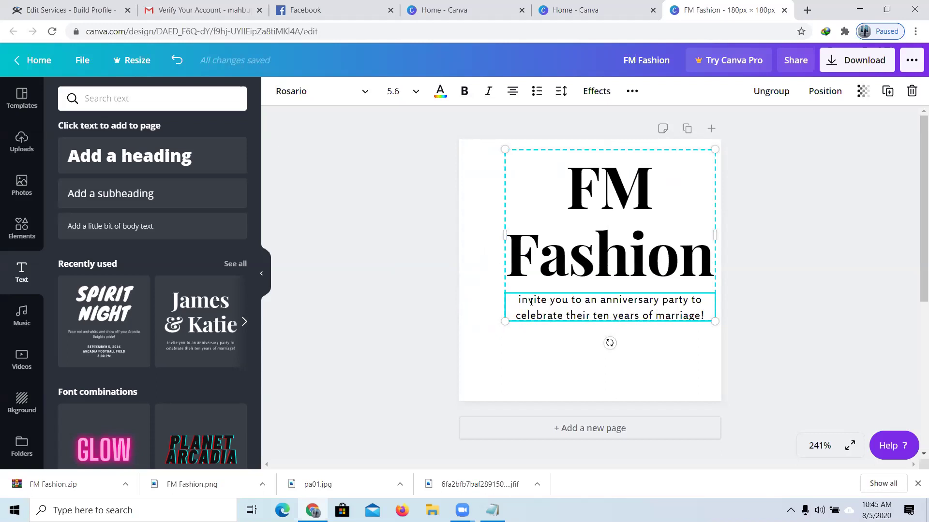
drag(561, 312, 788, 310)
key(BackSpace)
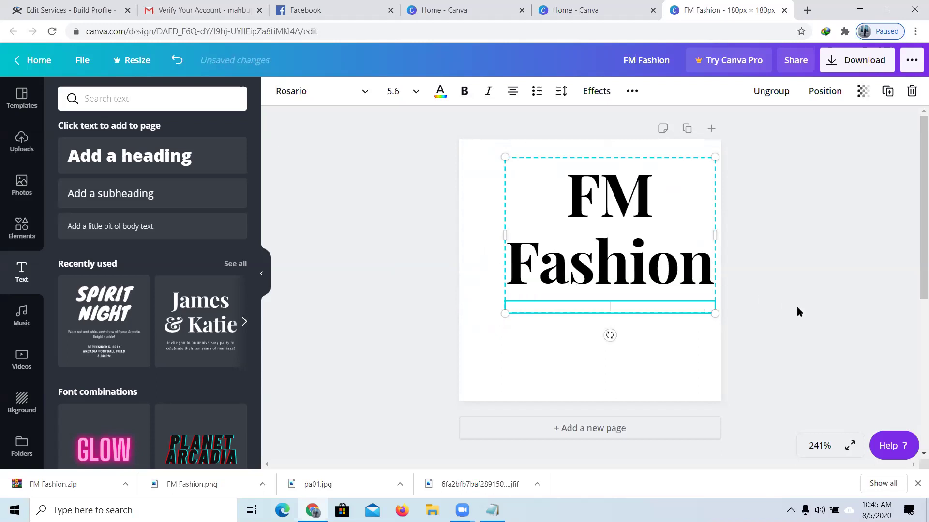
Move the FM Fashion heading toward the page centre and colour it yellow
click(570, 261)
drag(570, 262, 543, 277)
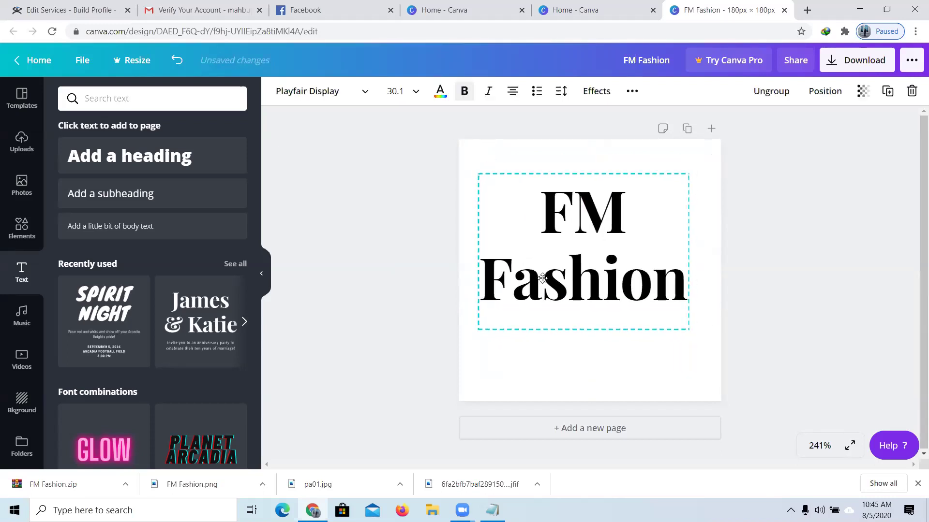
click(394, 238)
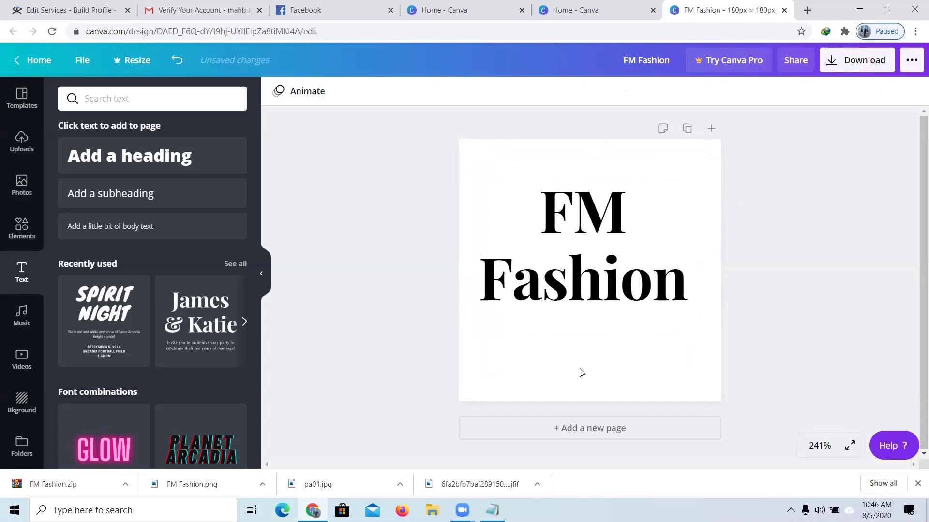
click(561, 294)
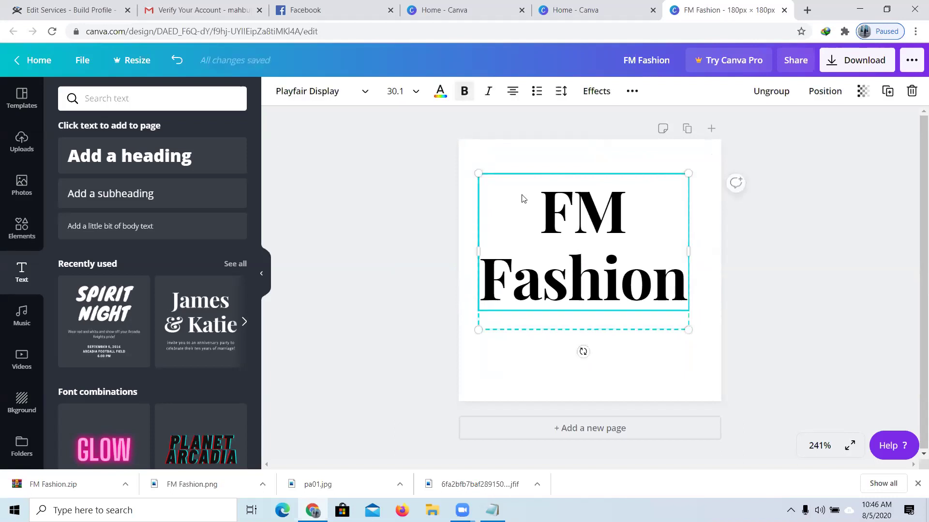
click(444, 97)
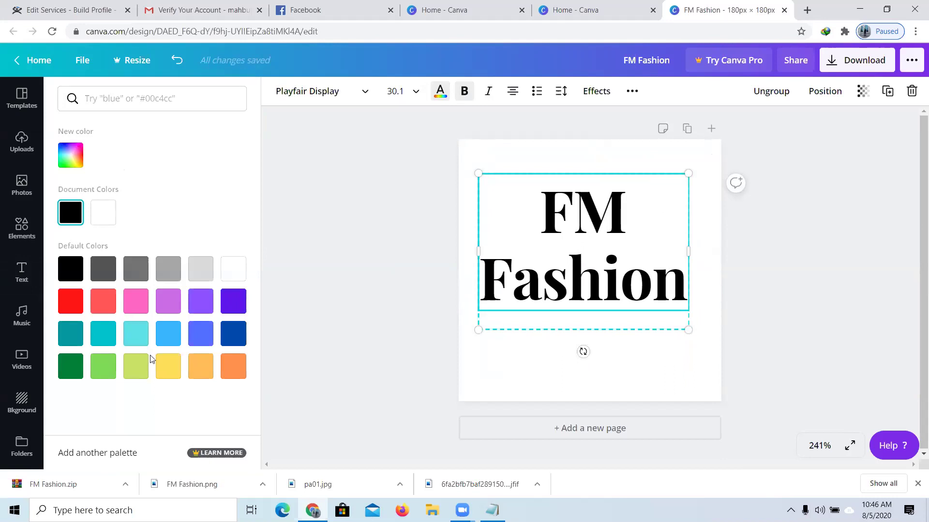
click(167, 367)
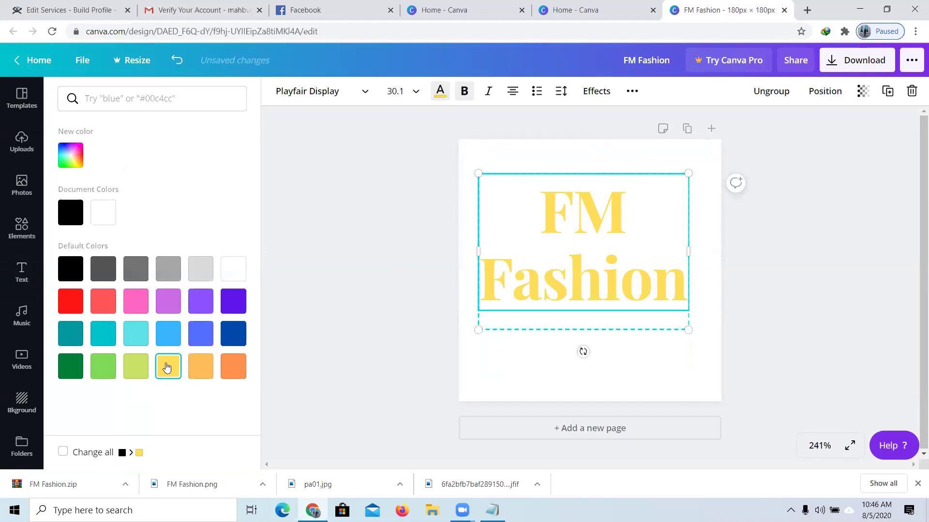
key(Escape)
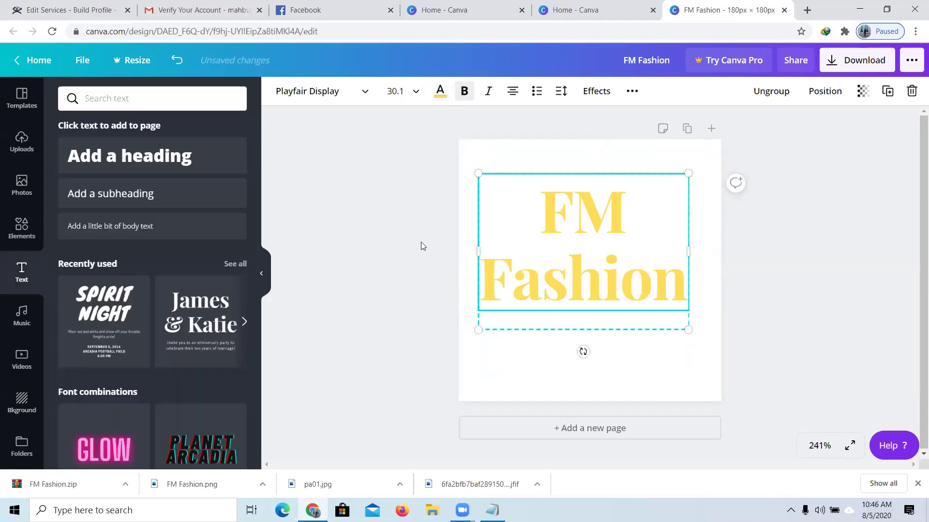
click(422, 241)
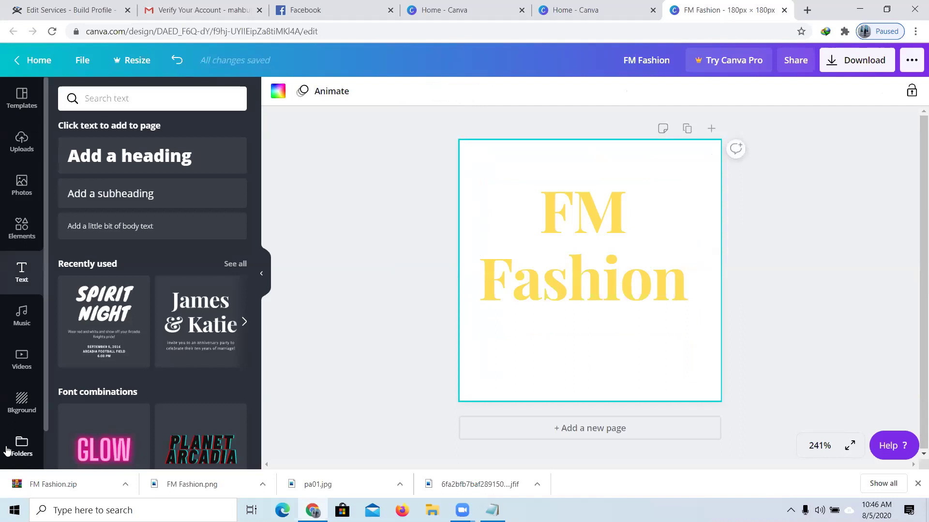
Set the page background to the bright red Default Colors swatch
click(21, 402)
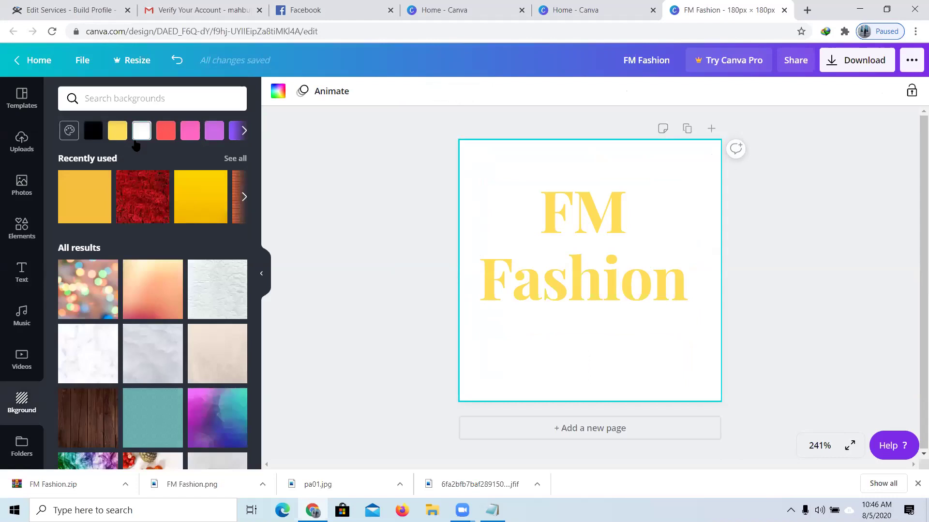
click(166, 131)
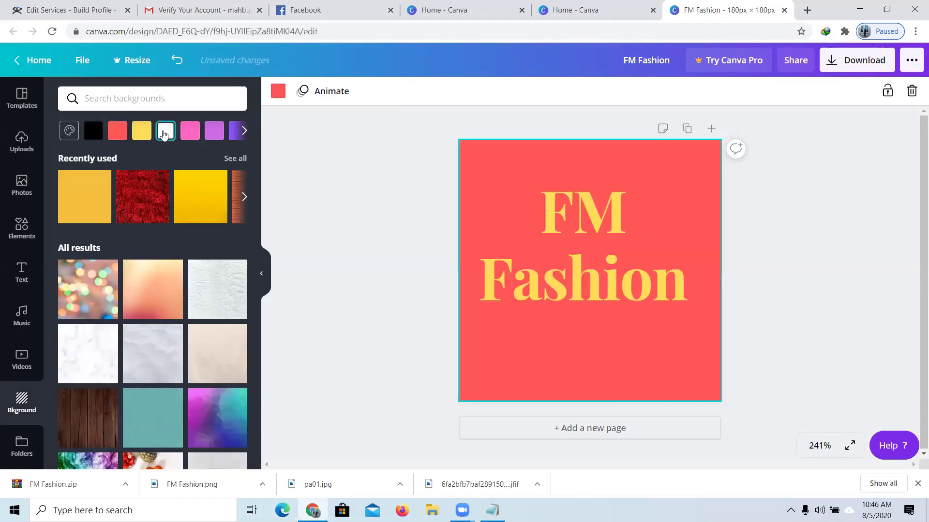
click(68, 129)
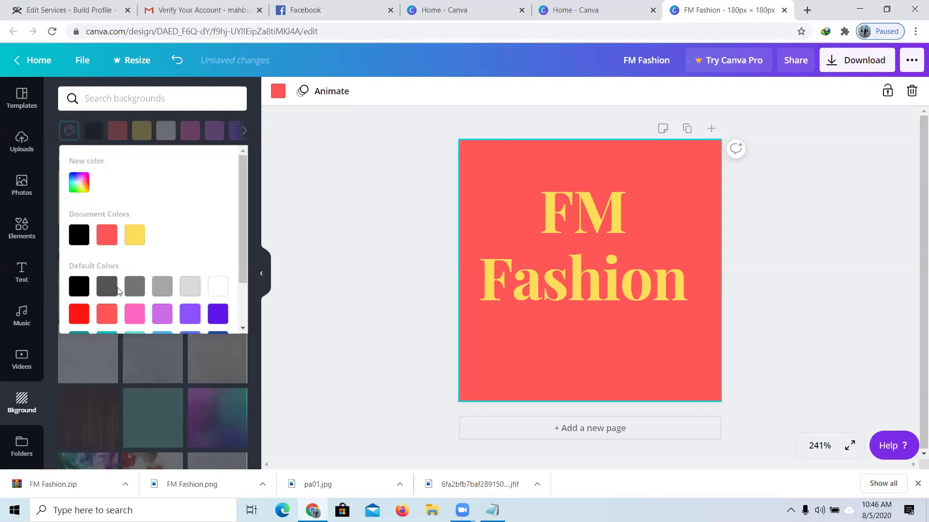
click(78, 314)
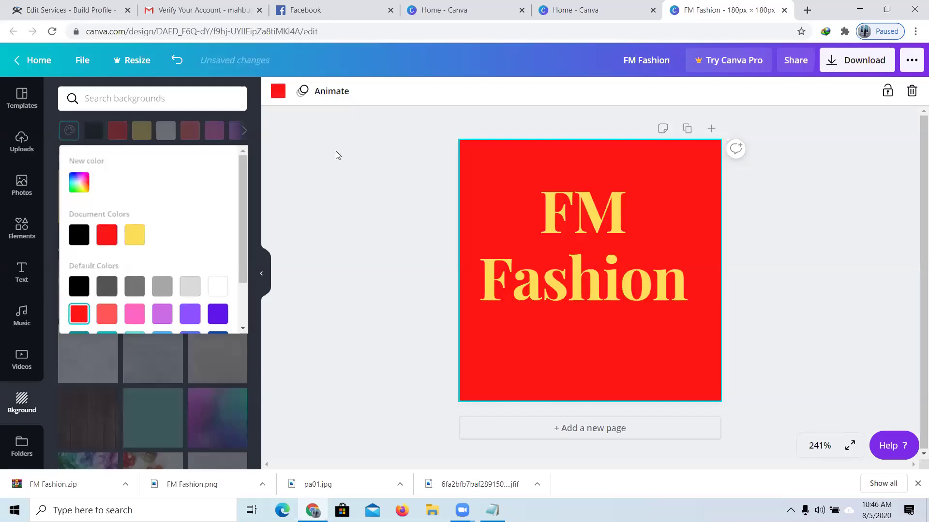
click(356, 176)
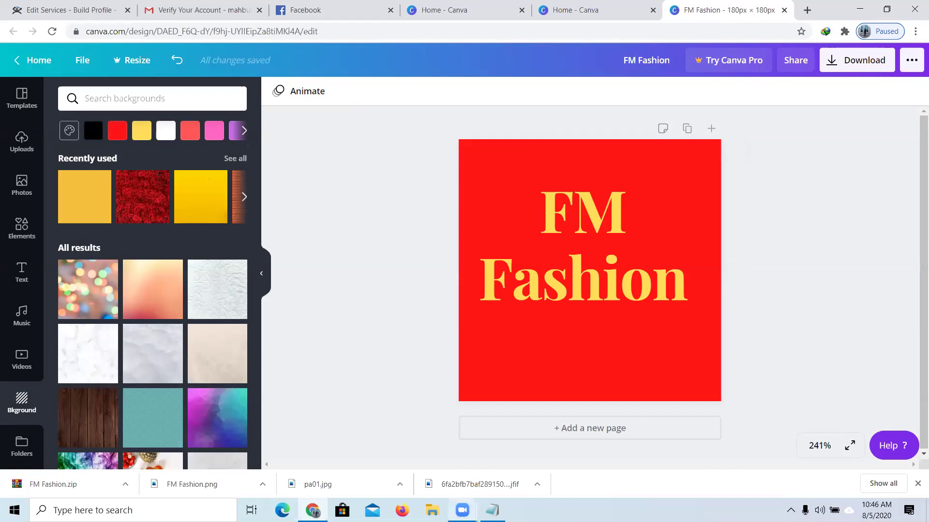
mouse_move(463, 511)
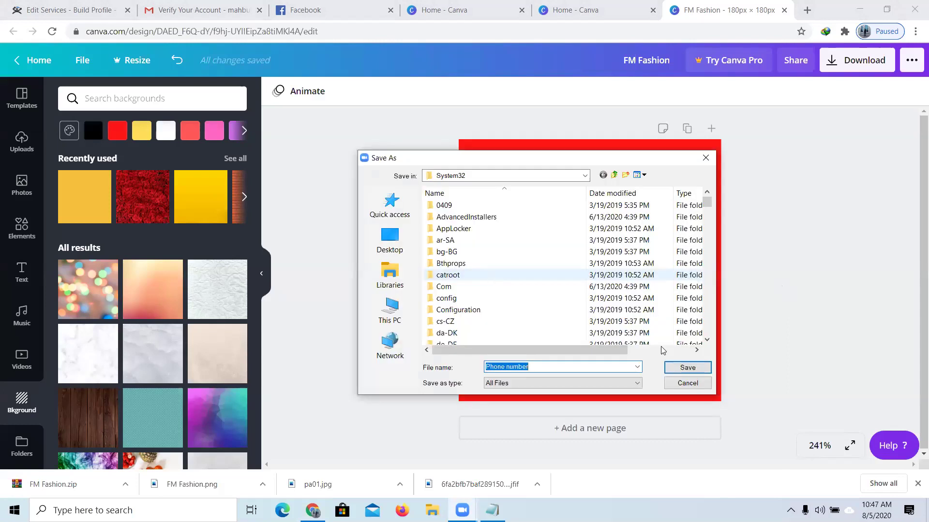
Save the Phone number file into Pictures after the System32 permission warning
click(679, 369)
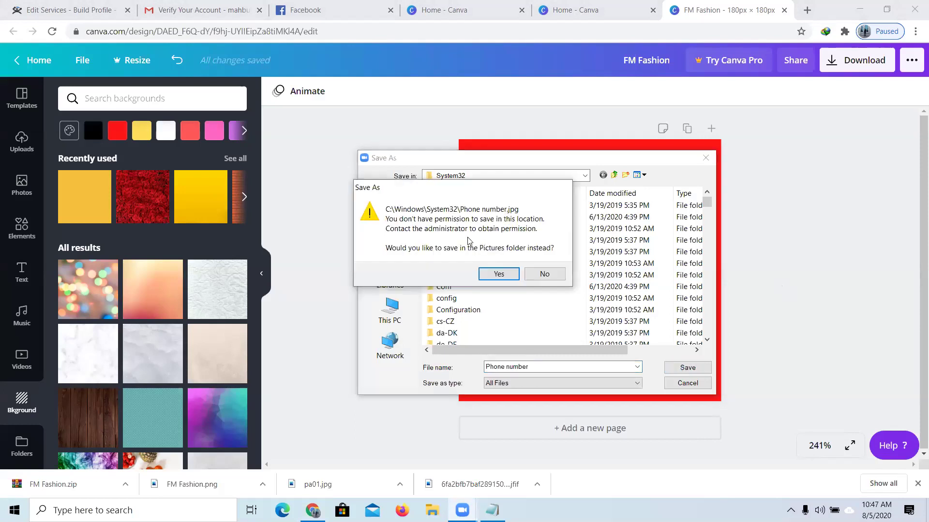
click(499, 273)
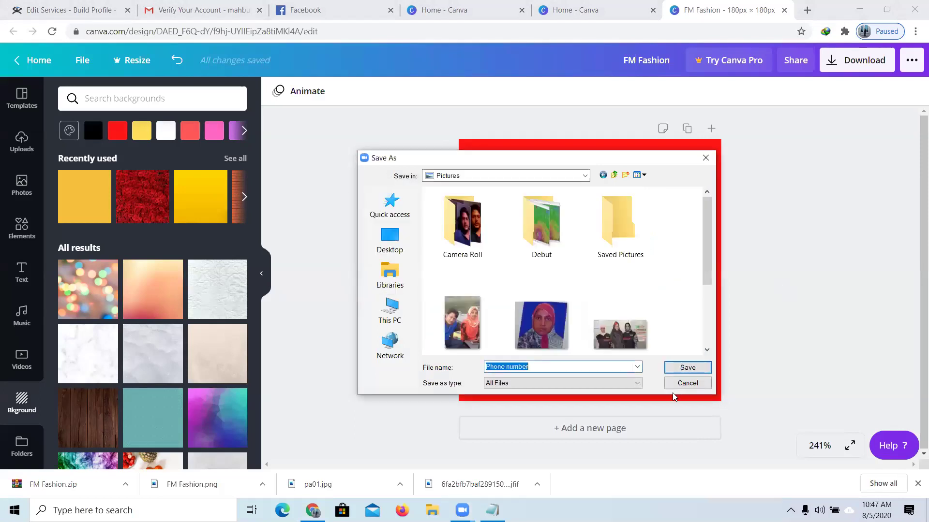
click(688, 369)
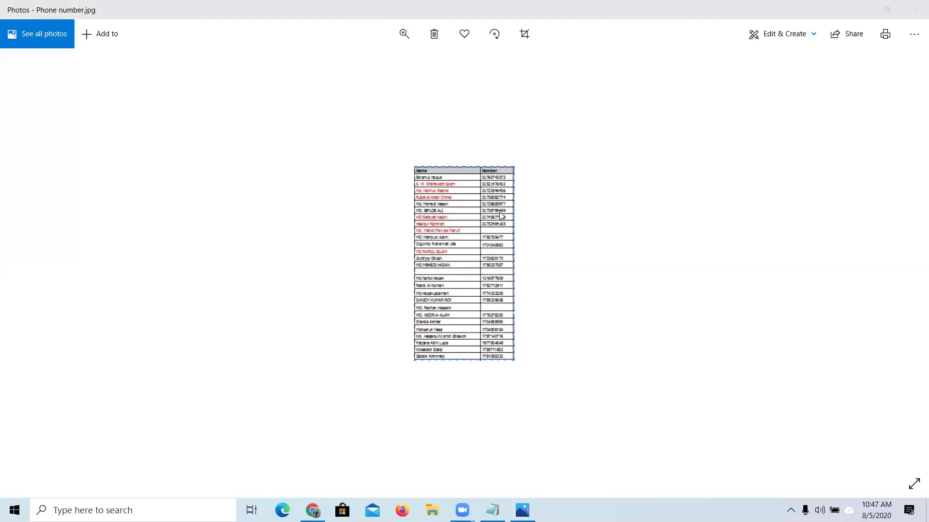
Zoom Phone number.jpg out to show the whole Name and Number table, then close Photos
click(403, 34)
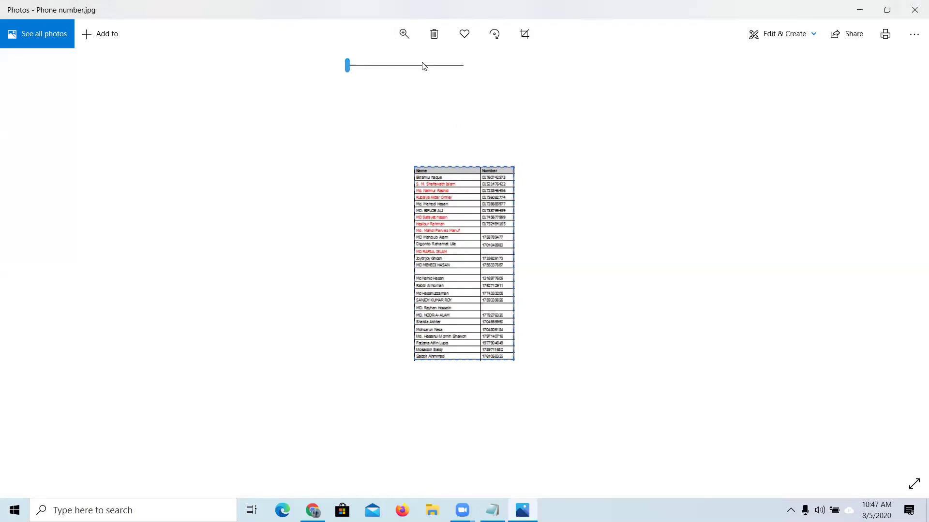
click(422, 66)
mouse_move(423, 62)
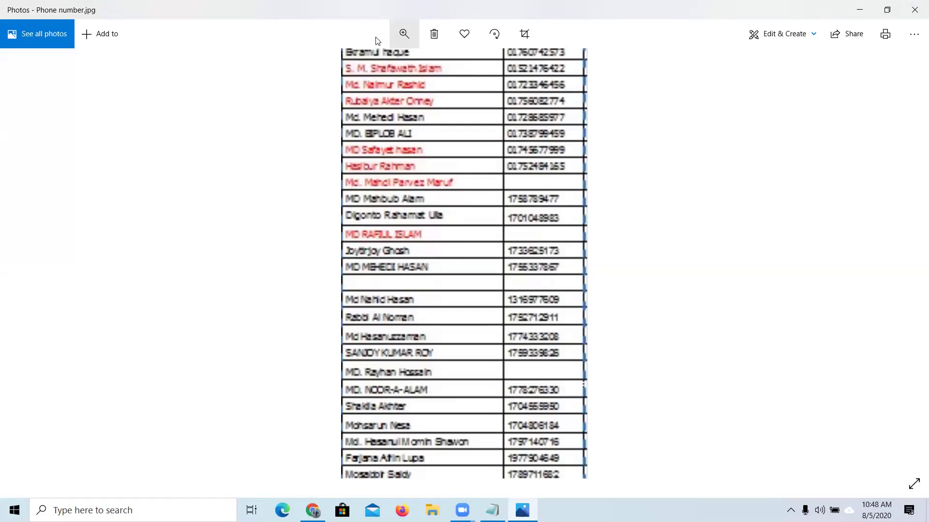
click(405, 35)
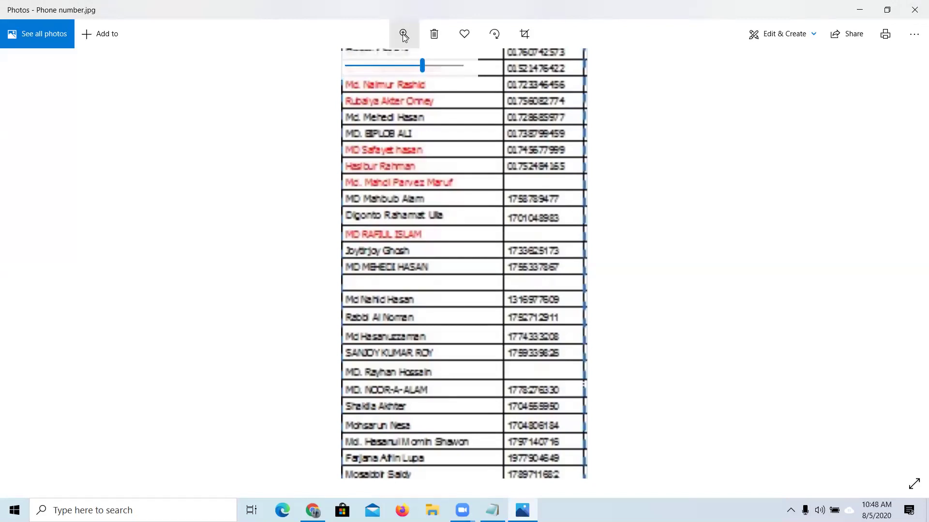
click(365, 72)
click(355, 72)
click(353, 71)
click(349, 69)
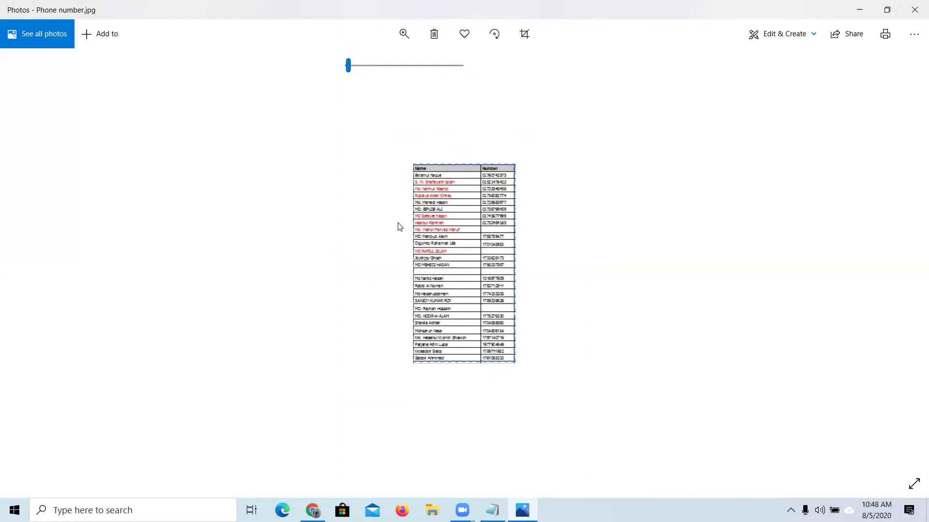
click(915, 6)
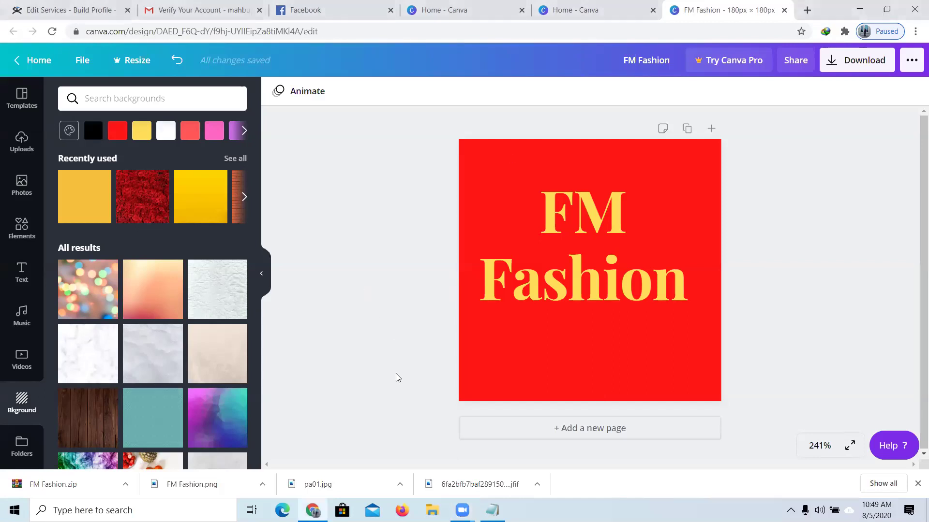
mouse_move(462, 510)
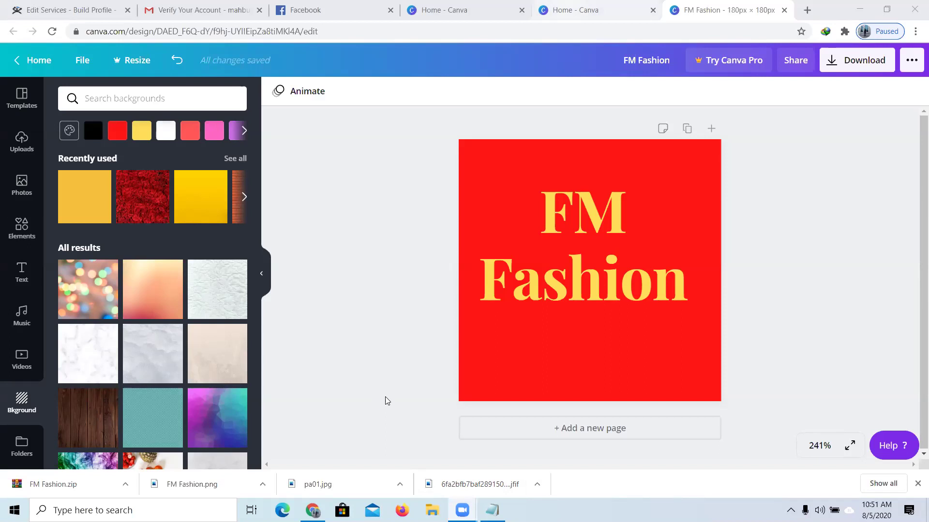
Download the red design as FM Fashion (1).png and close the Canva Pro trial offer
click(859, 60)
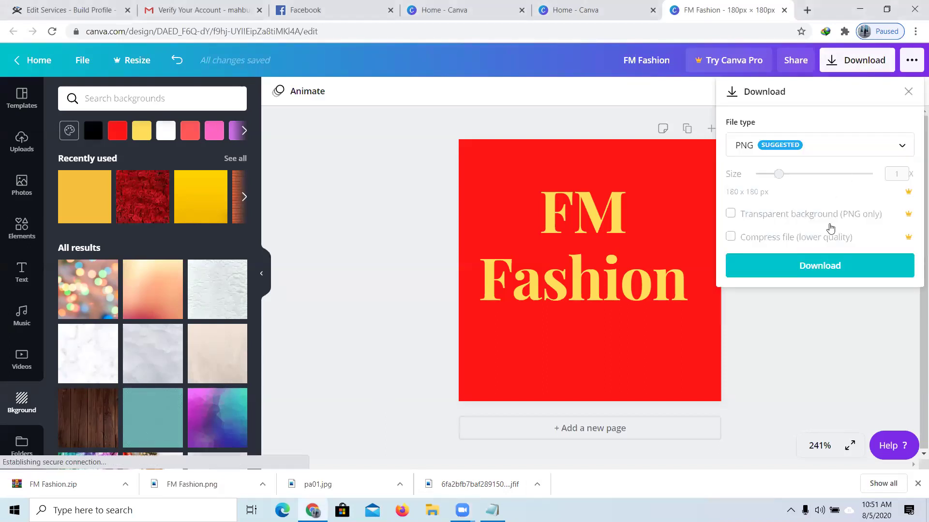
click(821, 271)
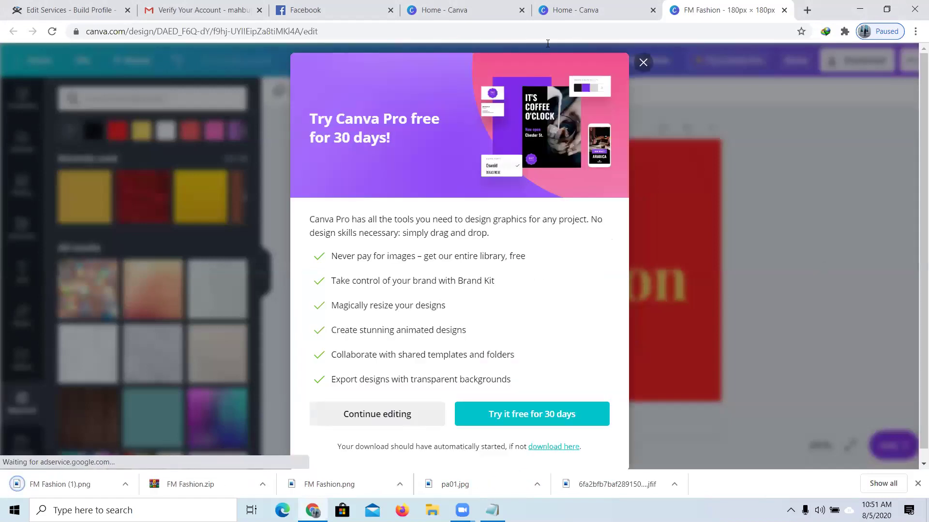
click(644, 59)
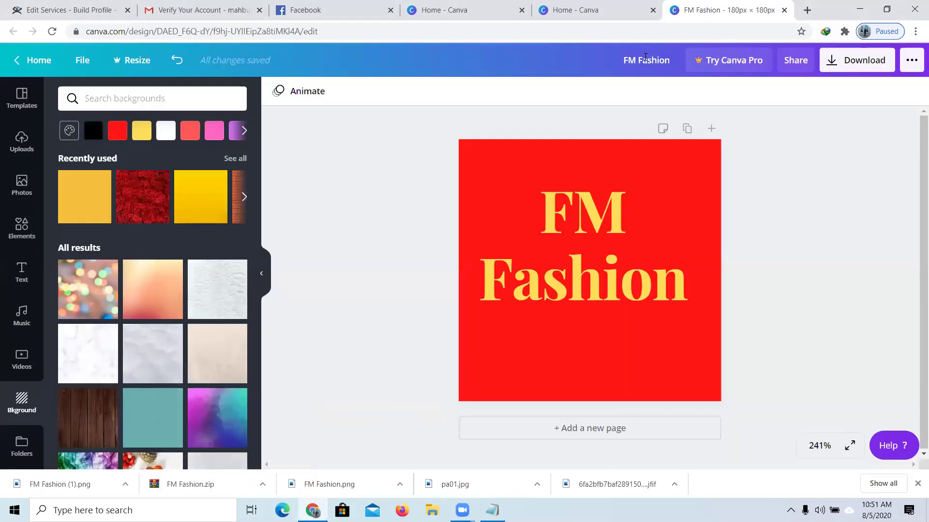
click(310, 6)
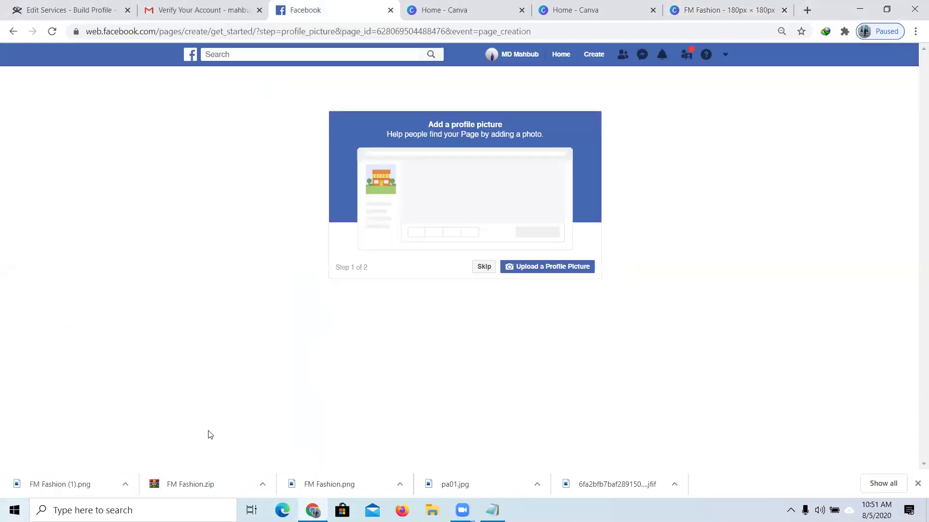
click(539, 267)
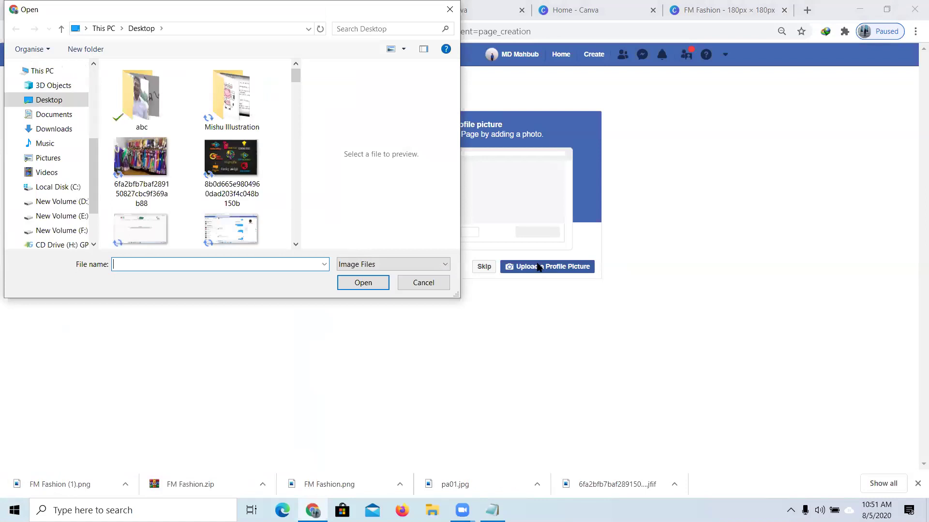
click(65, 134)
click(119, 116)
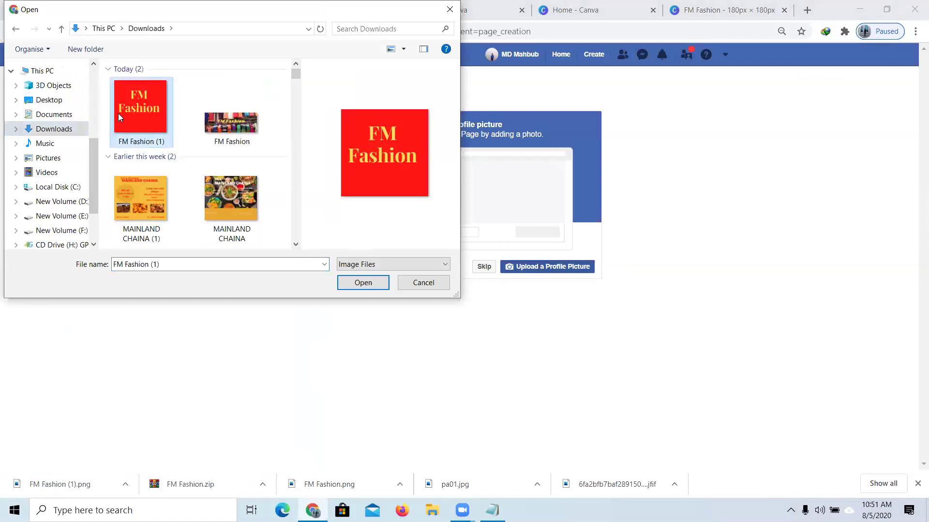
click(364, 284)
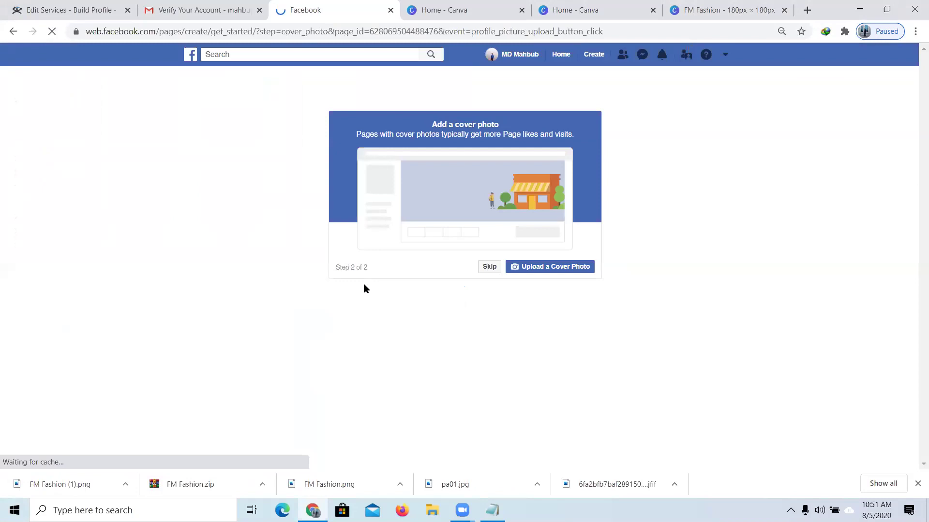
Upload the FM Fashion clothing-shop image from Downloads as the Page's cover photo
click(539, 268)
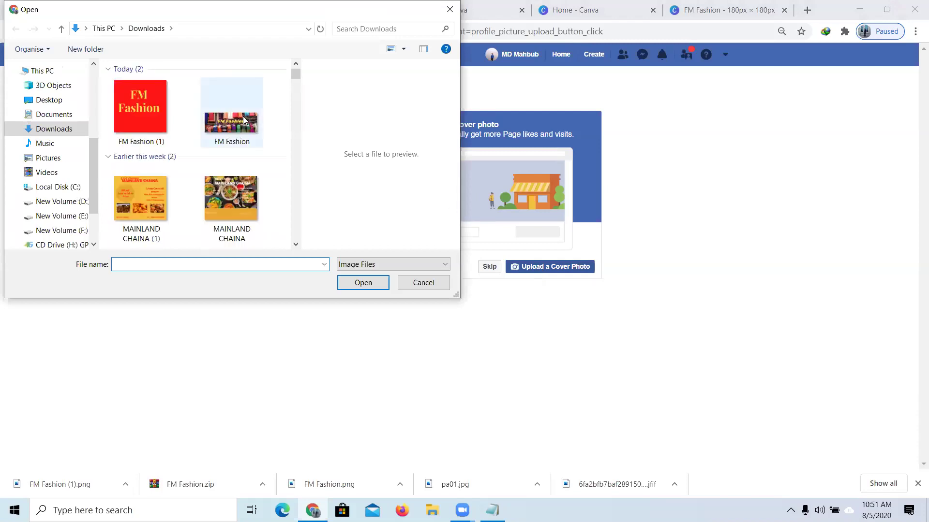
click(247, 118)
click(371, 286)
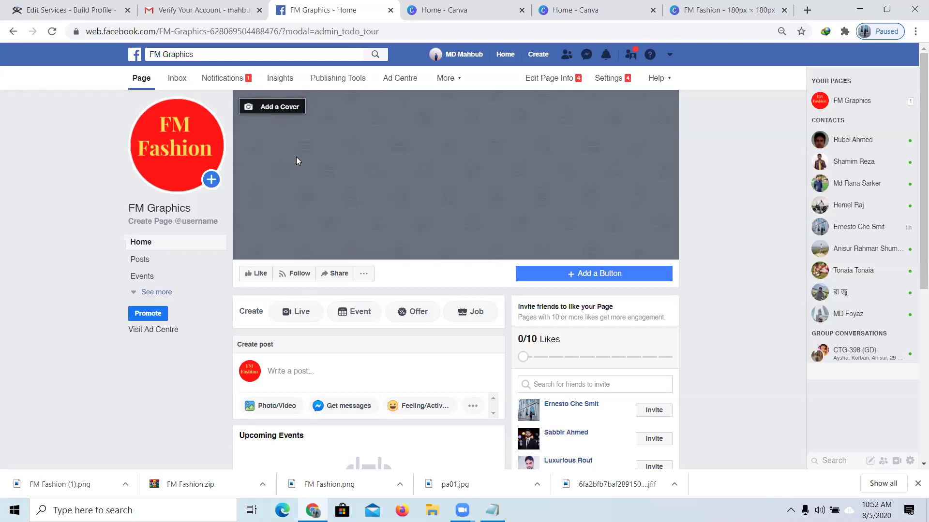
Open the Page's Cover photos album through Add a Cover > Choose from photos
click(280, 111)
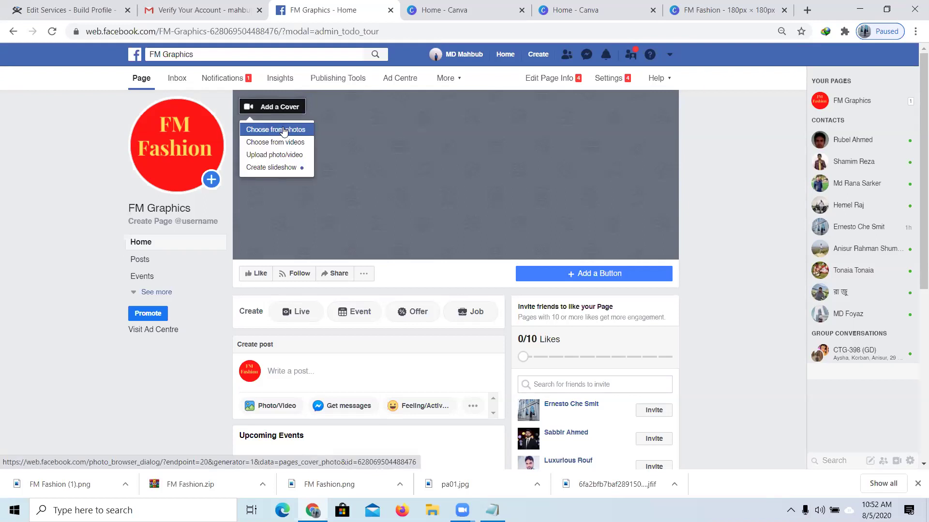
click(283, 130)
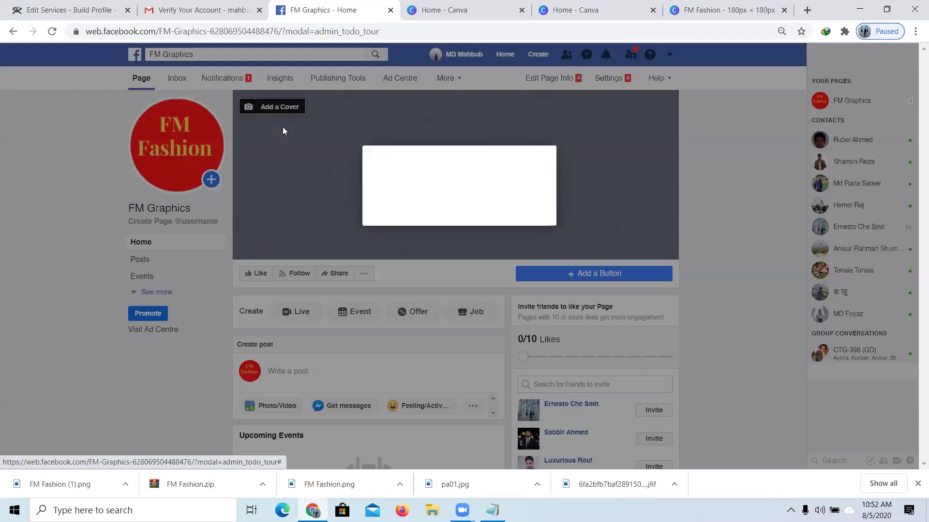
click(308, 179)
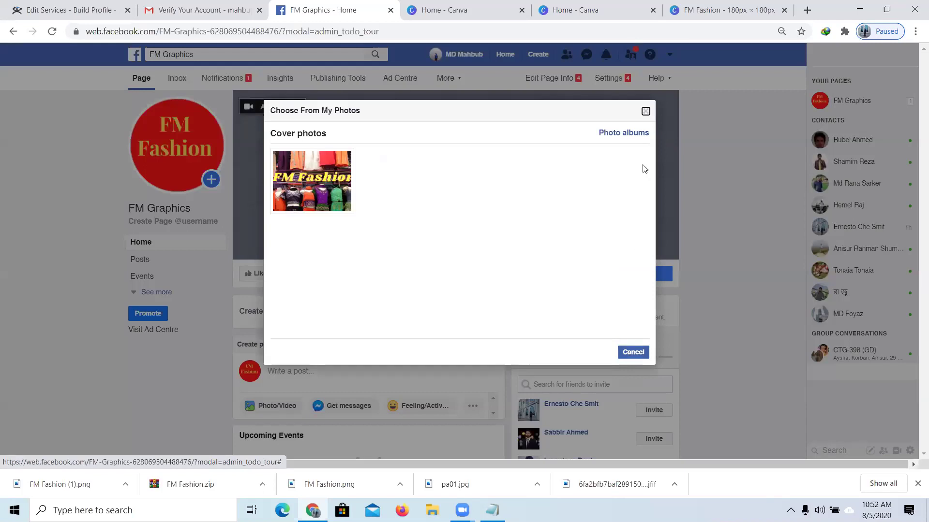
Reopen the Cover photos album, pick the FM Fashion clothing-shop image and save it as the cover
click(644, 111)
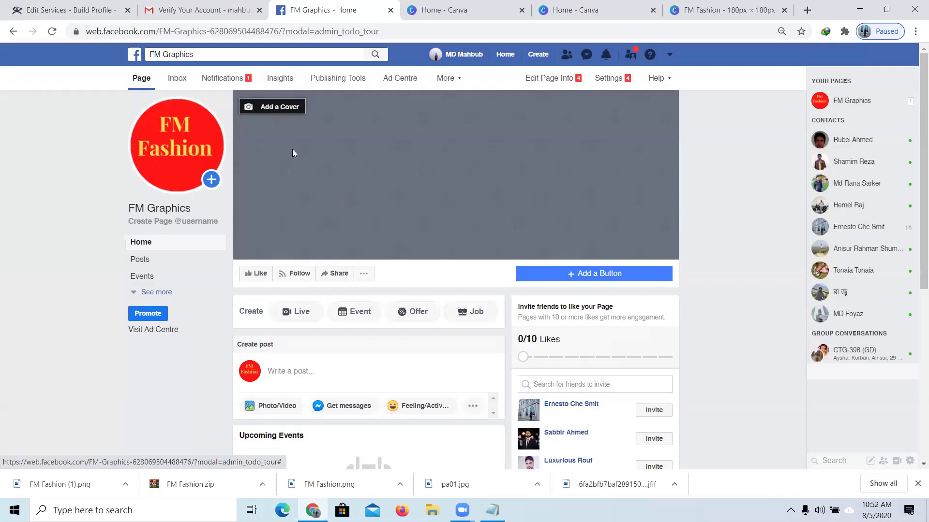
click(282, 110)
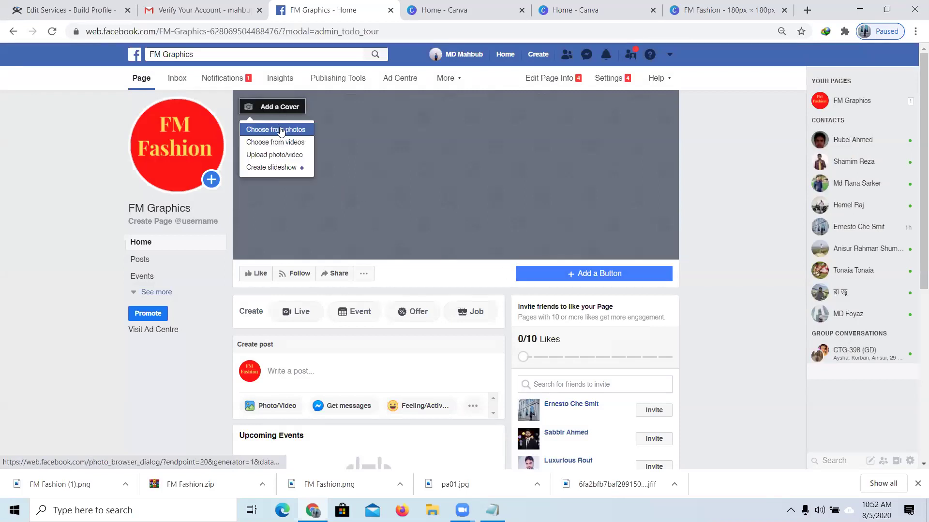
click(279, 130)
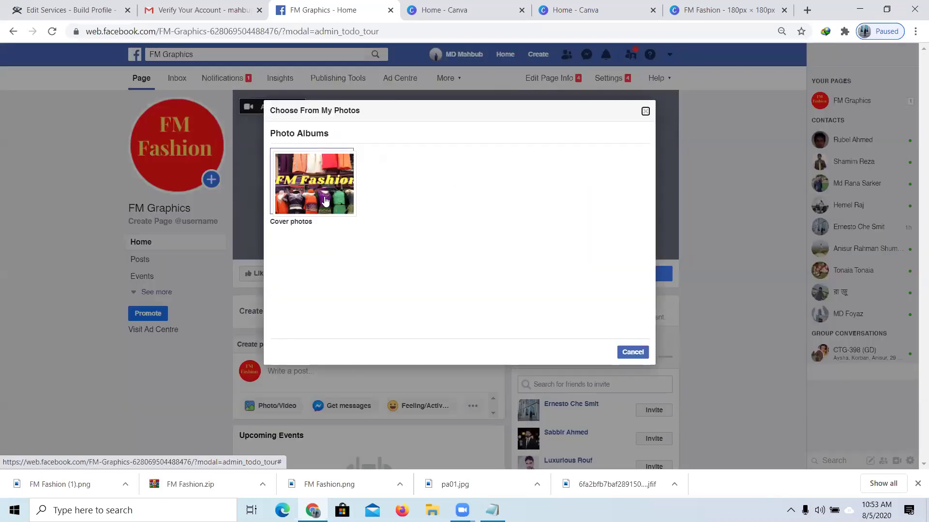
click(324, 199)
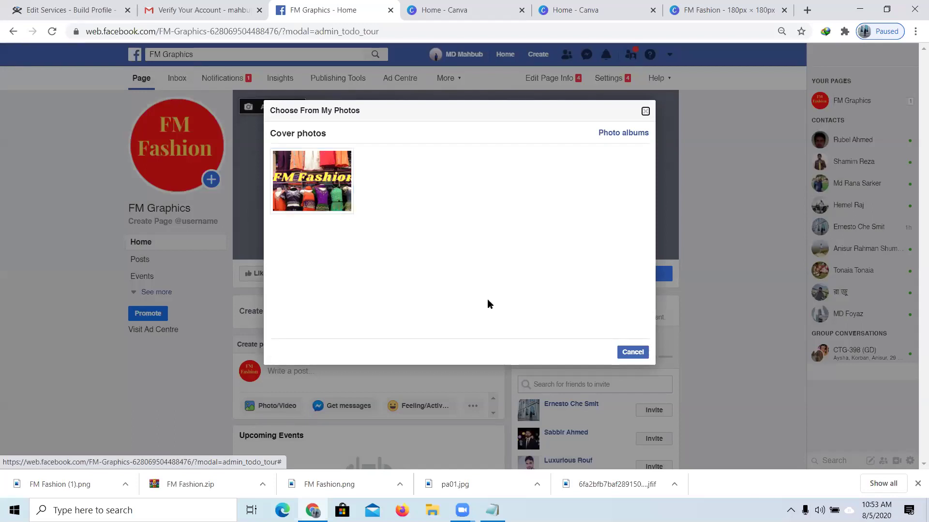
click(325, 182)
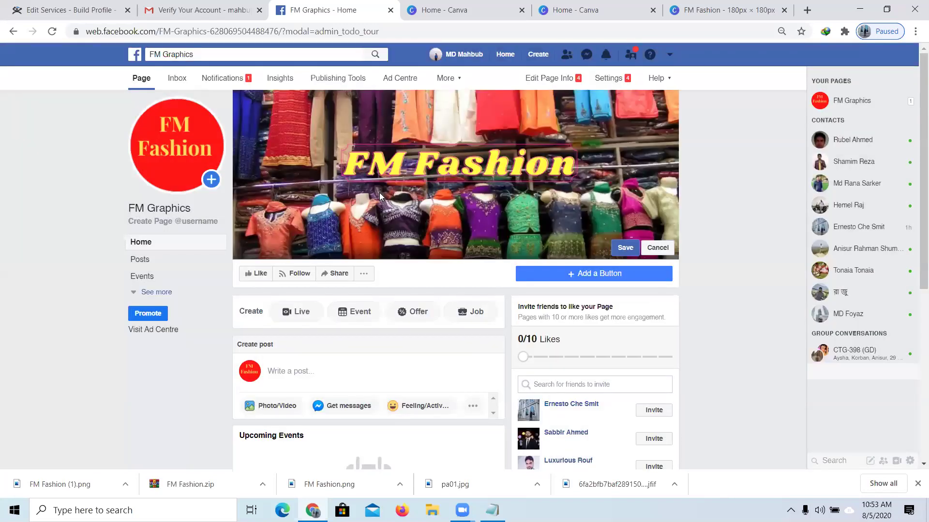
click(624, 248)
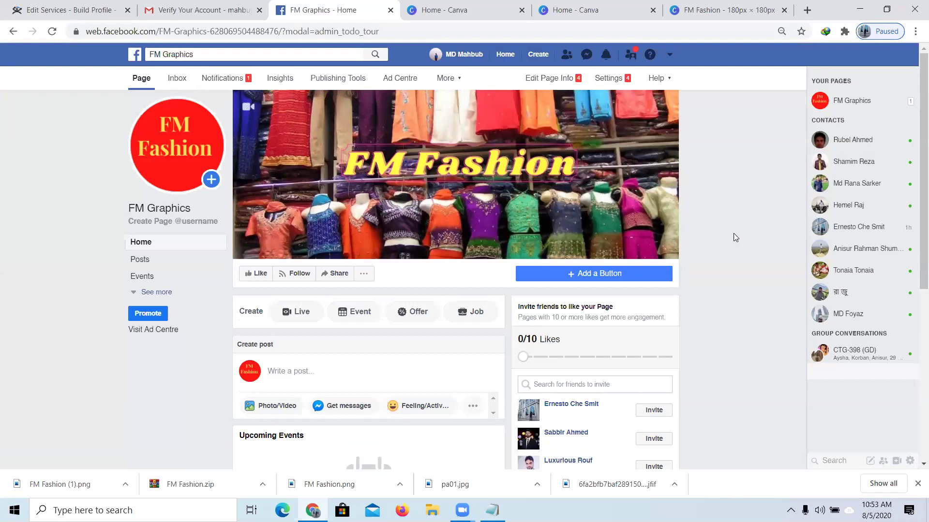
click(656, 410)
key(XF86AudioRaiseVolume)
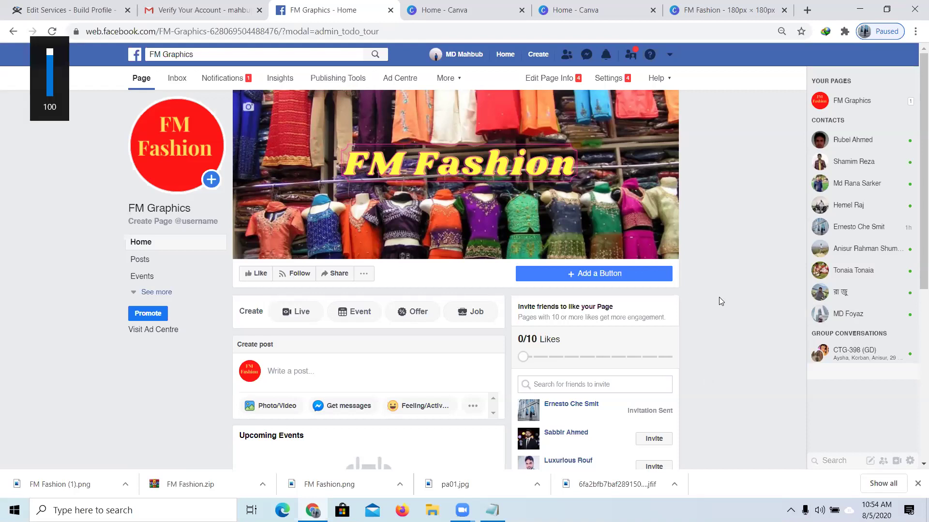
scroll(718, 296, down, 2)
scroll(718, 297, down, 2)
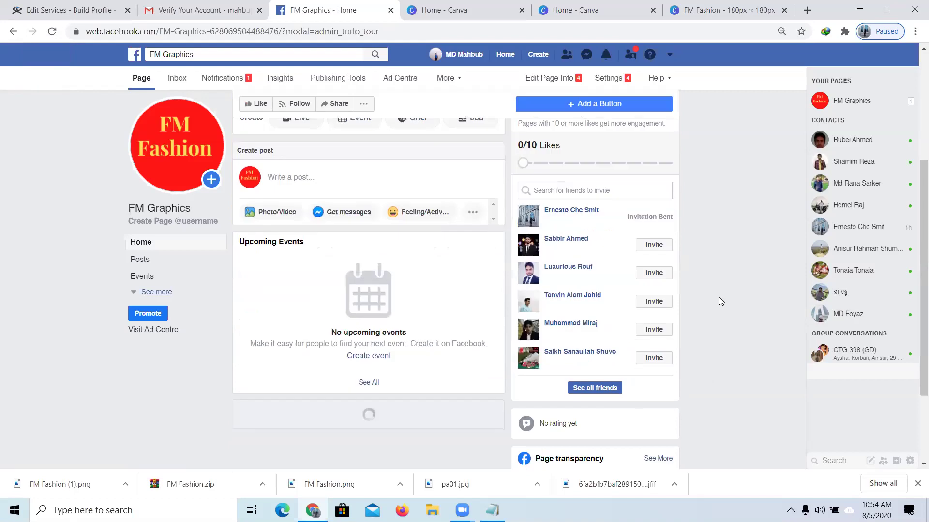
scroll(719, 297, up, 1)
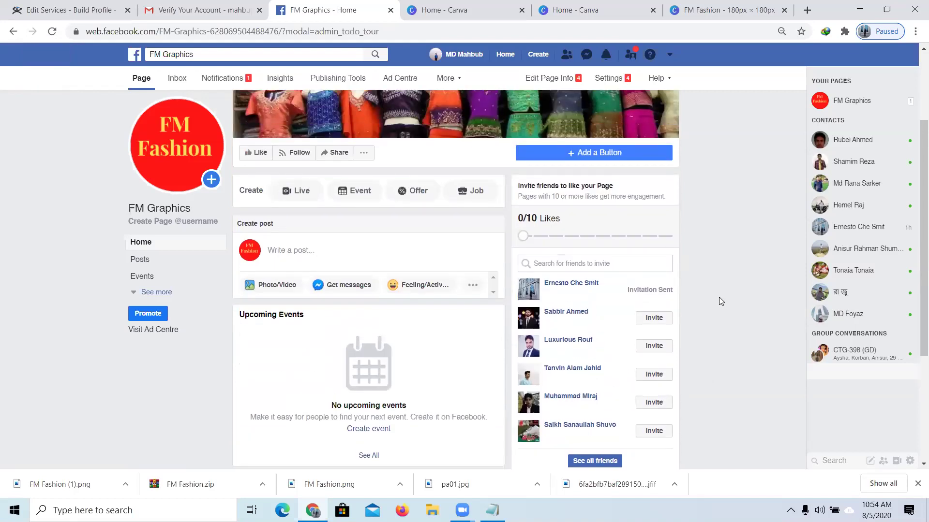
scroll(718, 297, down, 1)
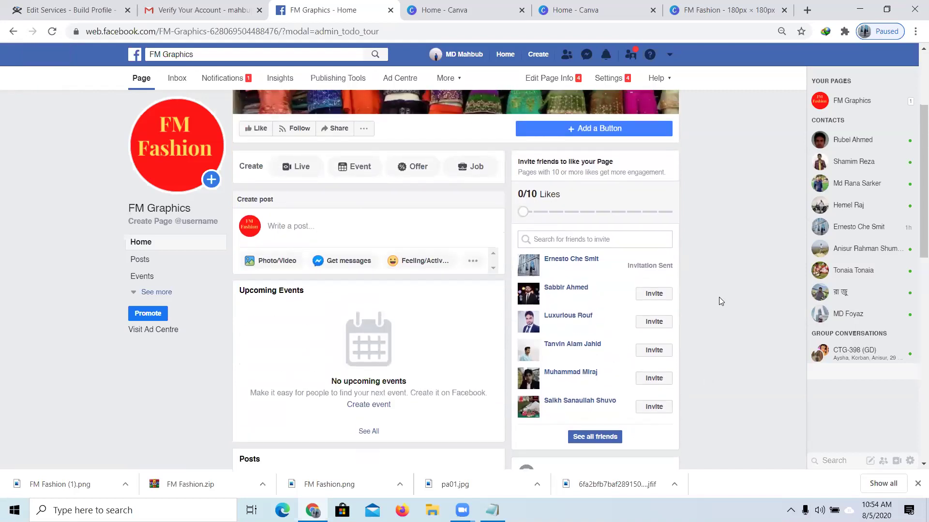
scroll(719, 297, up, 1)
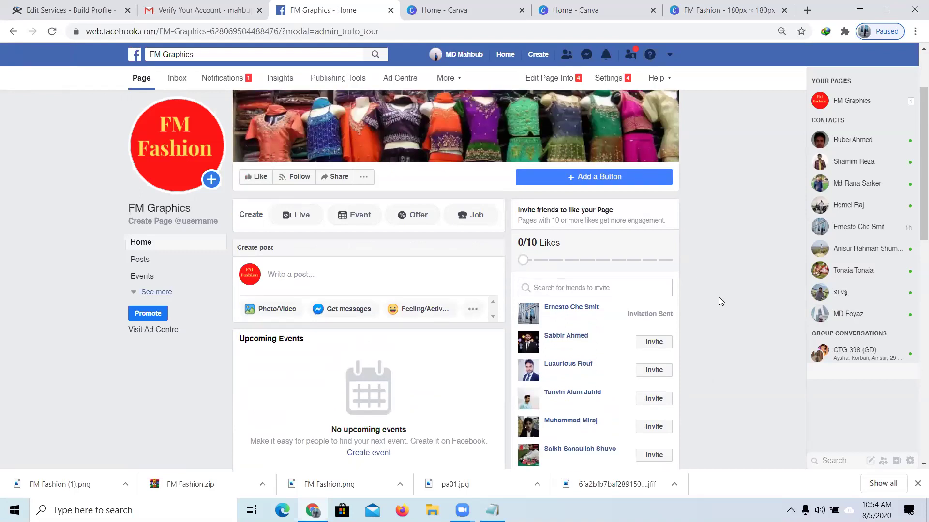
scroll(719, 297, up, 2)
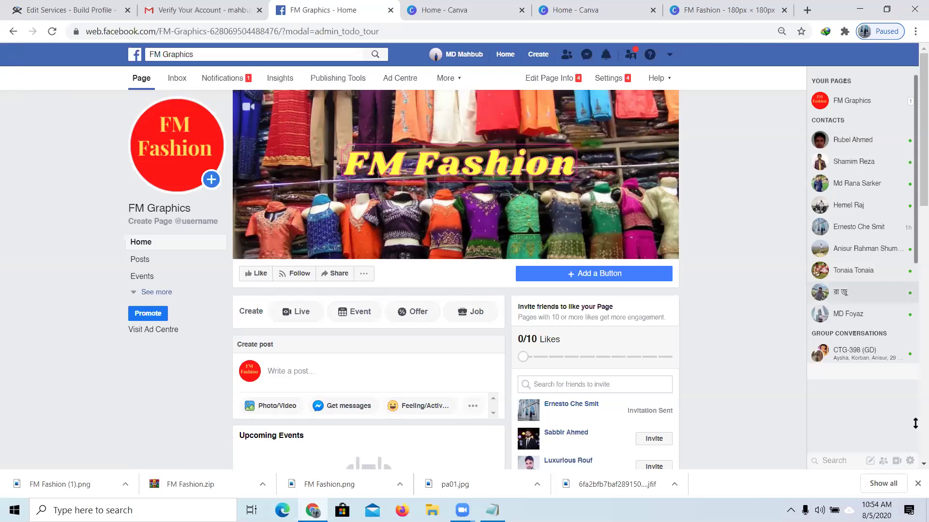
click(791, 510)
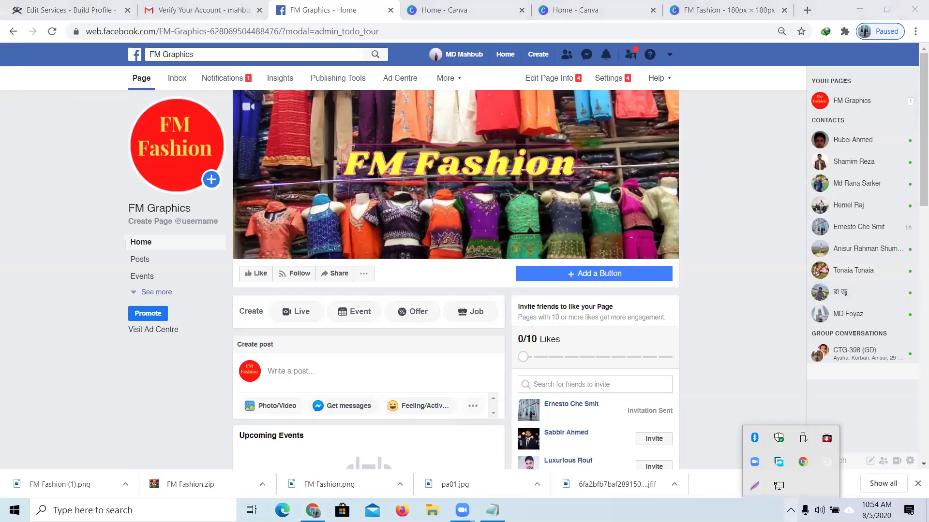
click(753, 489)
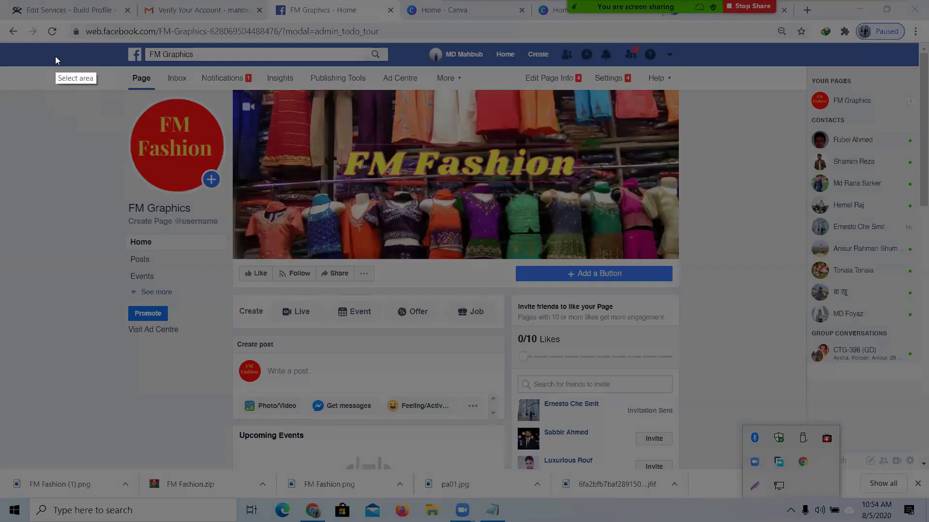
drag(55, 56, 161, 138)
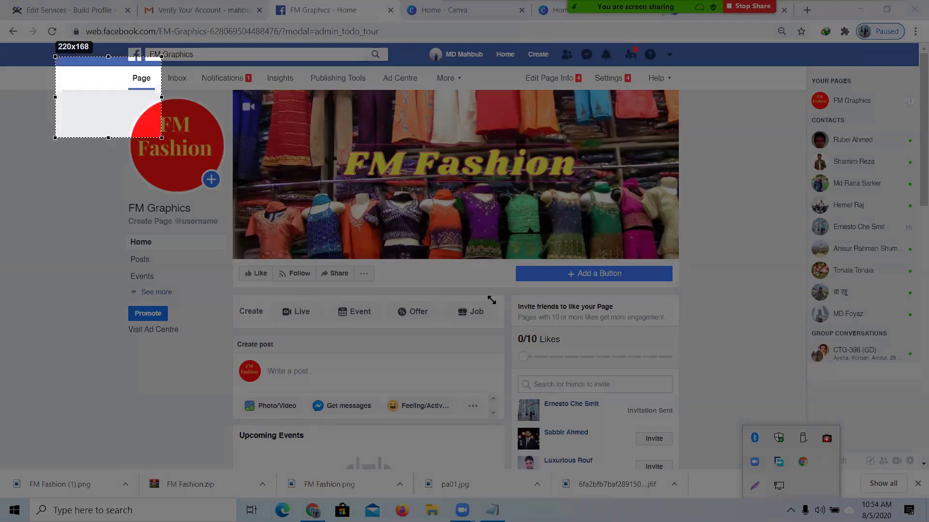
drag(490, 300, 643, 335)
drag(783, 457, 735, 496)
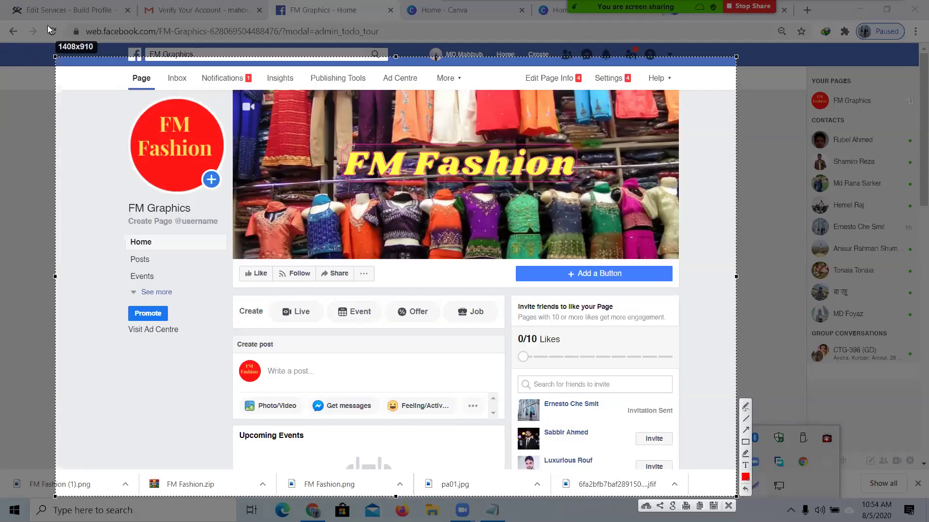
drag(25, 20, 197, 138)
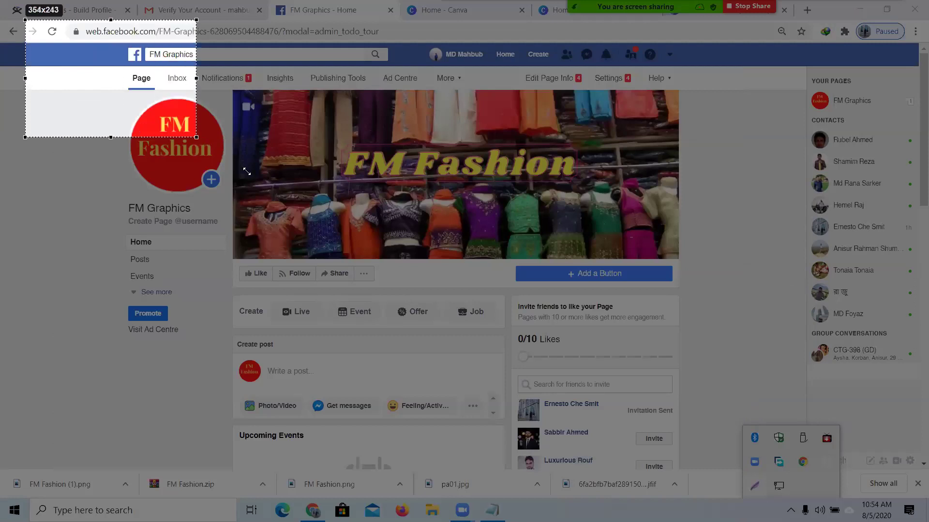
drag(247, 171, 260, 237)
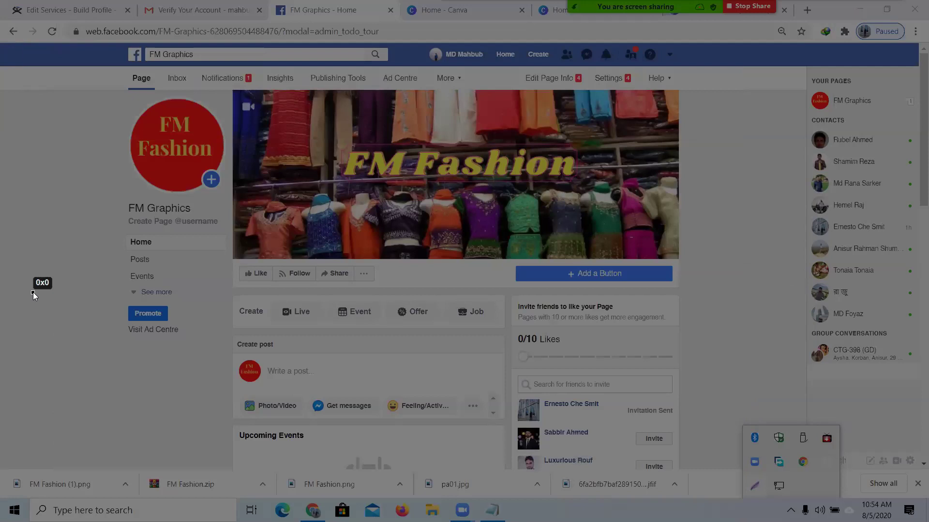
drag(18, 18, 114, 81)
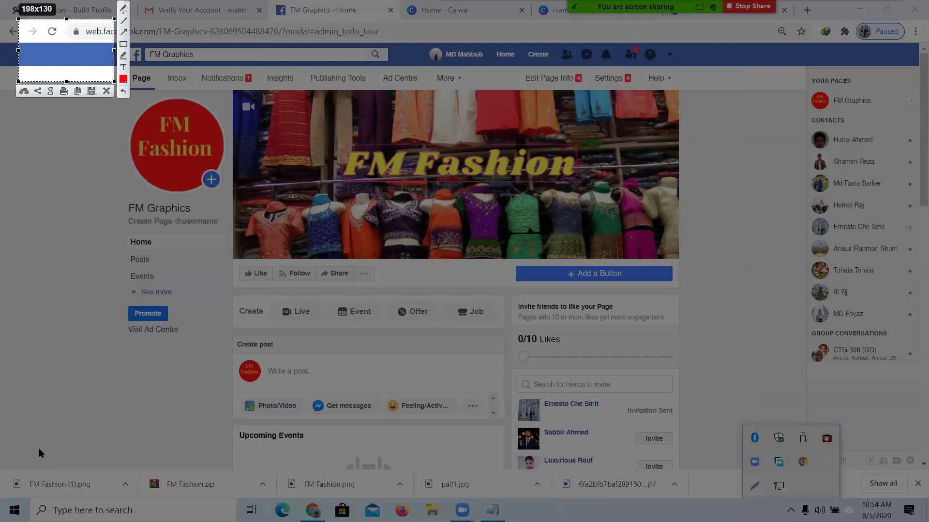
key(ctrl+c)
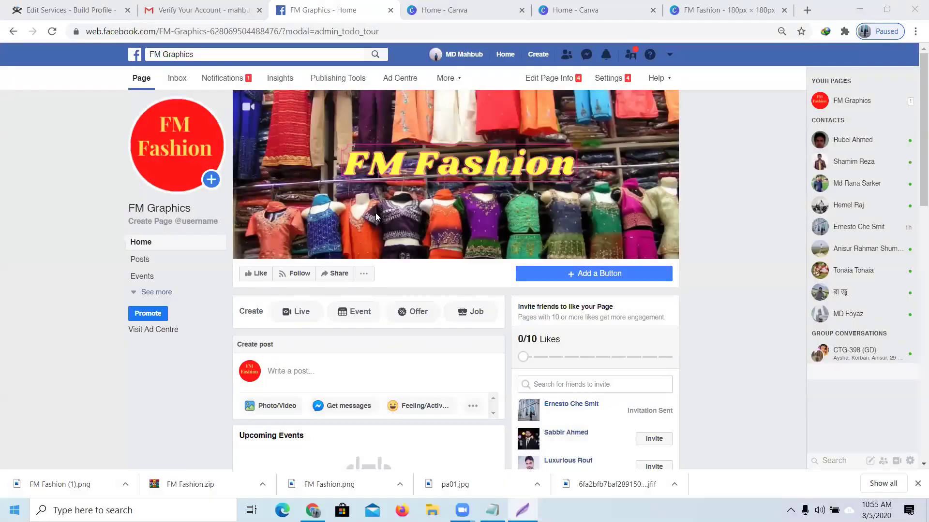
Close the downloads bar, set the page zoom to 90%, and launch Lightshot from the system tray
key(ctrl+plus)
key(ctrl+plus)
key(ctrl+plus)
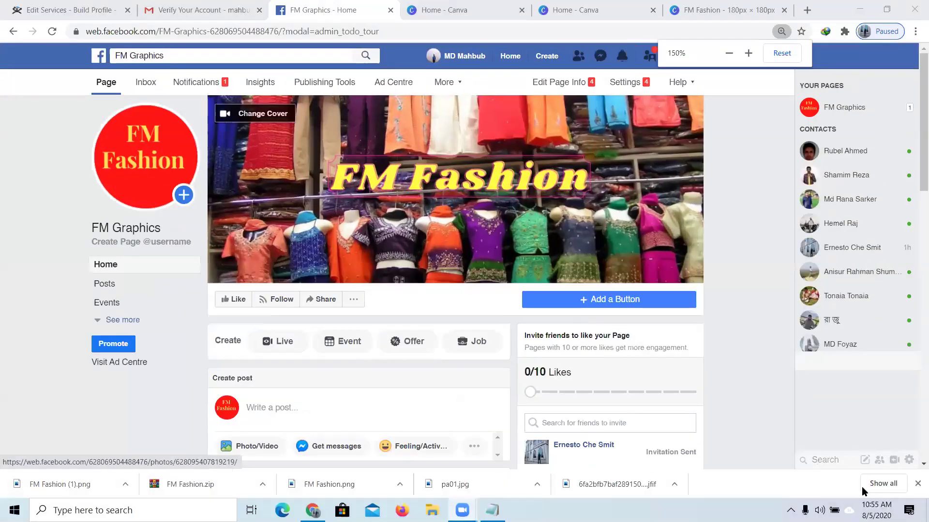
key(ctrl+plus)
key(ctrl+plus)
click(916, 484)
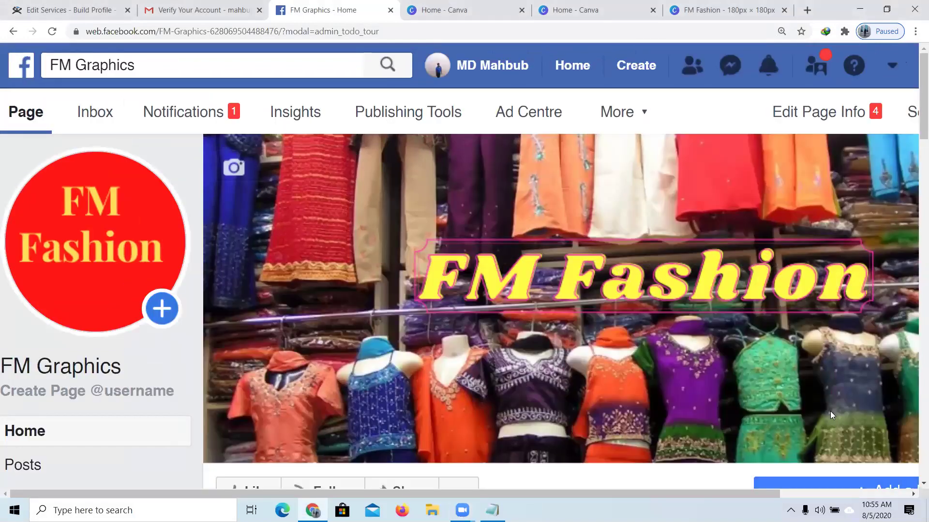
key(ctrl+minus)
key(ctrl+minus)
key(ctrl+minus)
key(ctrl+minus)
key(ctrl+minus)
key(ctrl+minus)
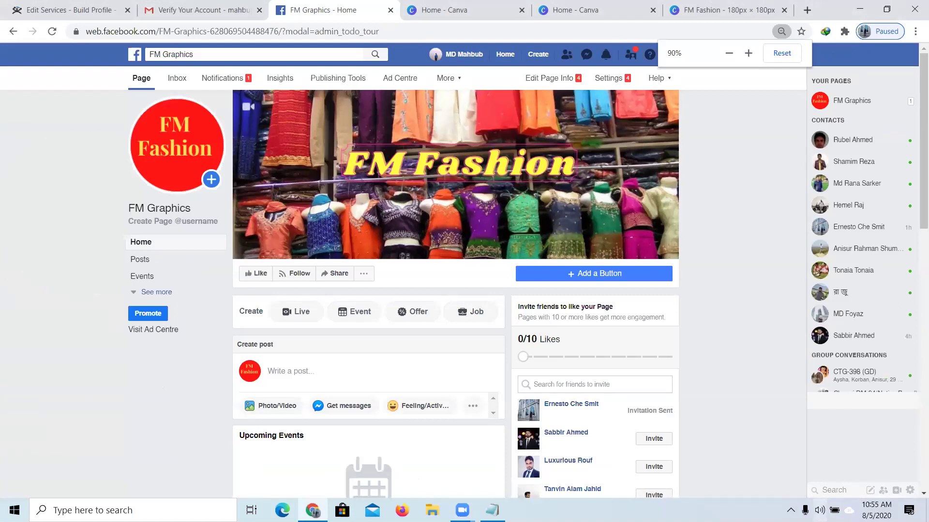
click(790, 510)
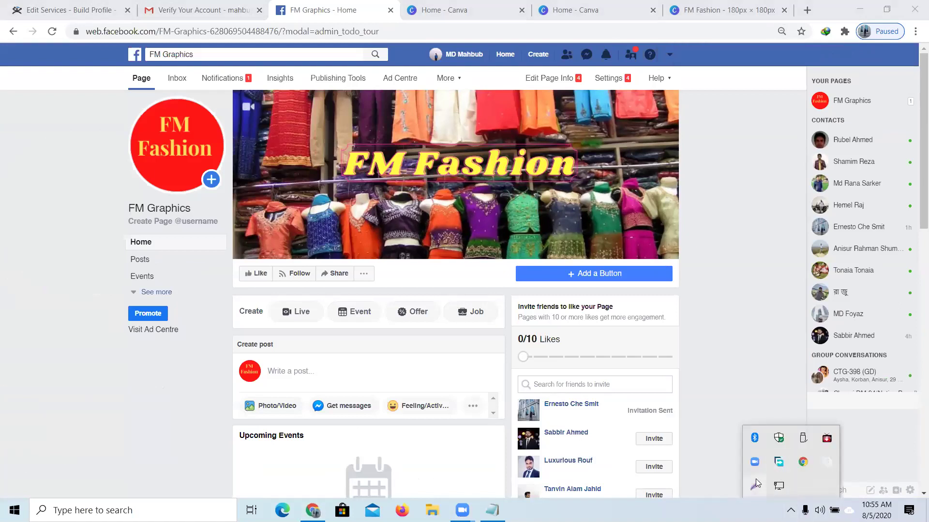
click(755, 480)
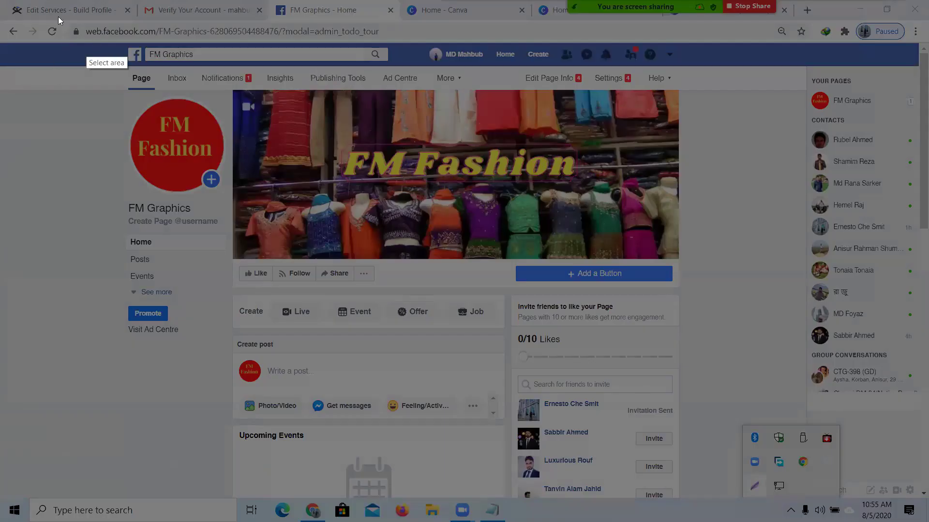
drag(38, 17, 220, 179)
drag(152, 115, 837, 513)
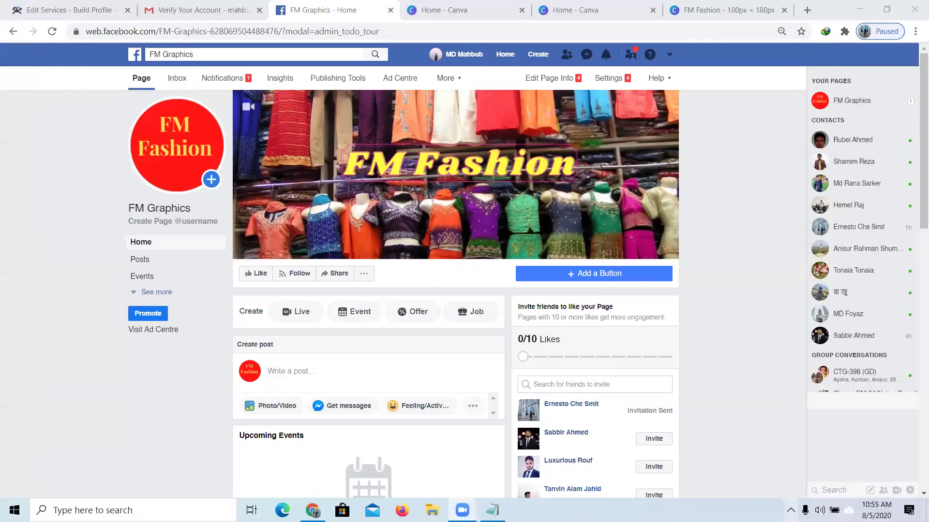
click(790, 510)
click(753, 488)
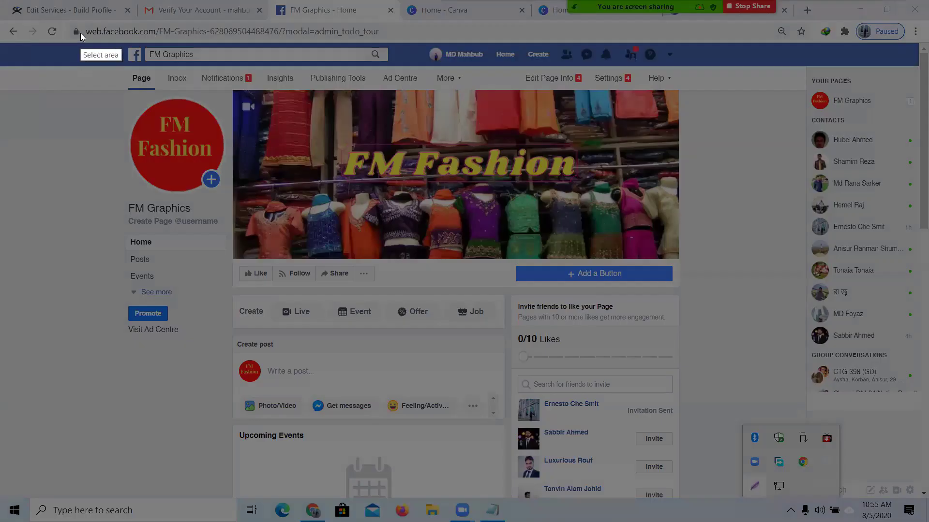
drag(47, 17, 243, 72)
drag(421, 130, 779, 380)
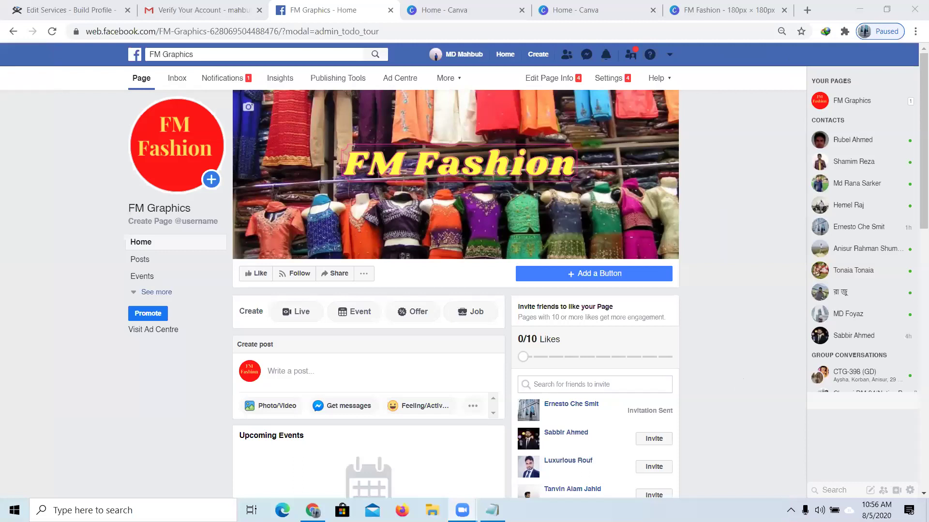
click(791, 511)
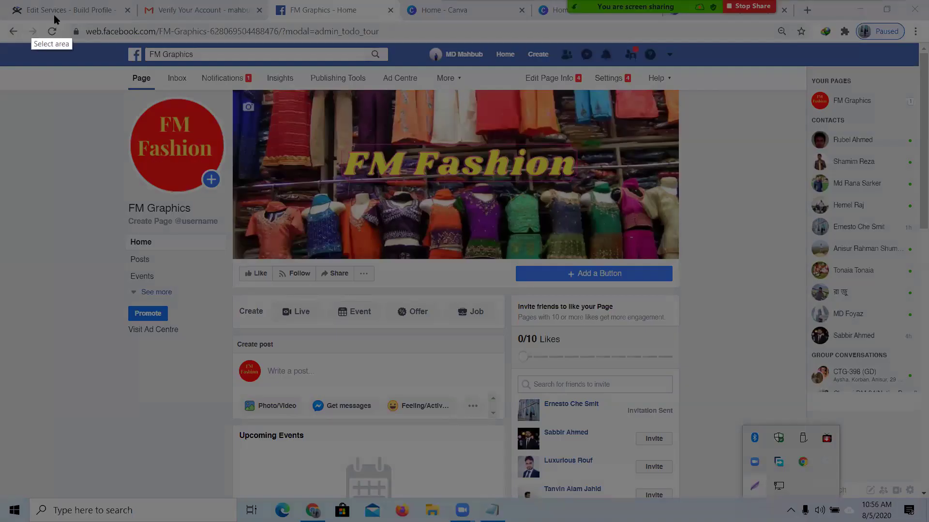
mouse_move(55, 20)
mouse_down()
mouse_move(113, 67)
mouse_move(367, 232)
mouse_move(573, 344)
mouse_move(681, 410)
mouse_move(703, 435)
mouse_move(761, 430)
mouse_move(780, 418)
mouse_up()
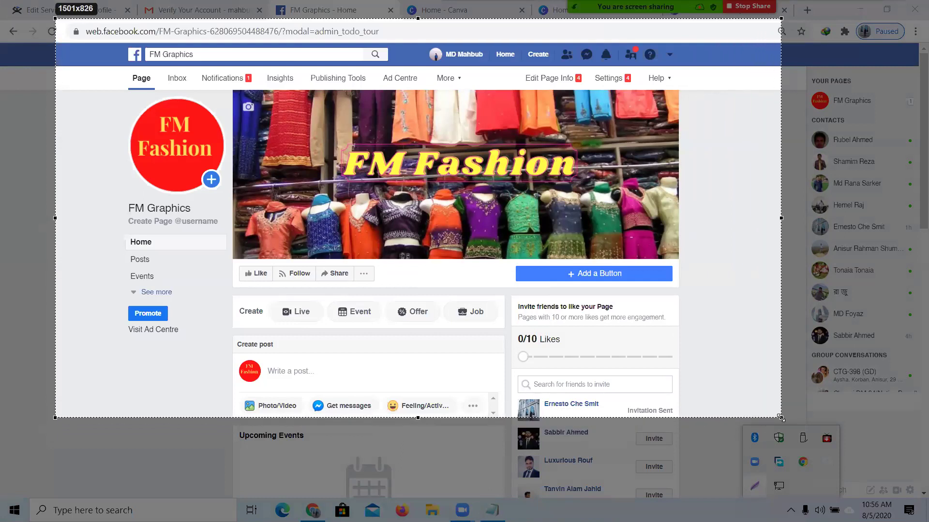
drag(780, 418, 780, 417)
right_click(755, 356)
key(Escape)
click(790, 511)
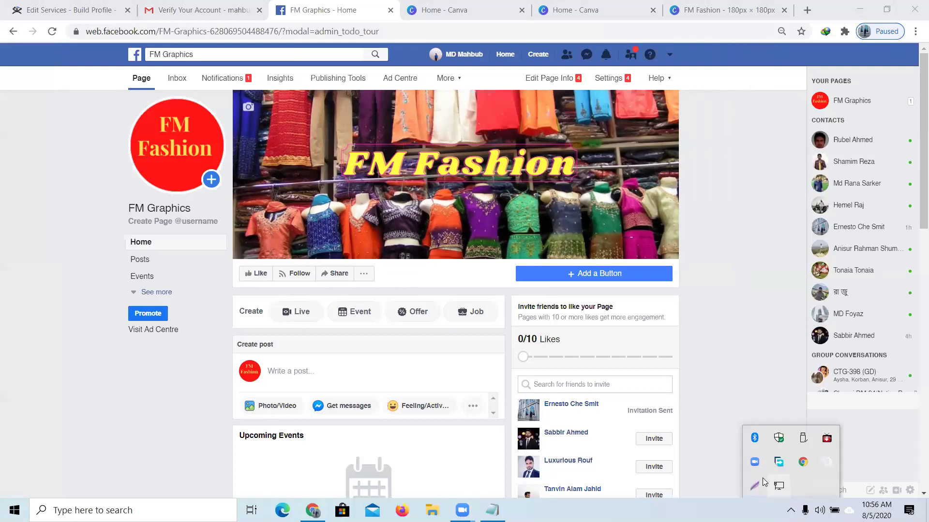
key(Print)
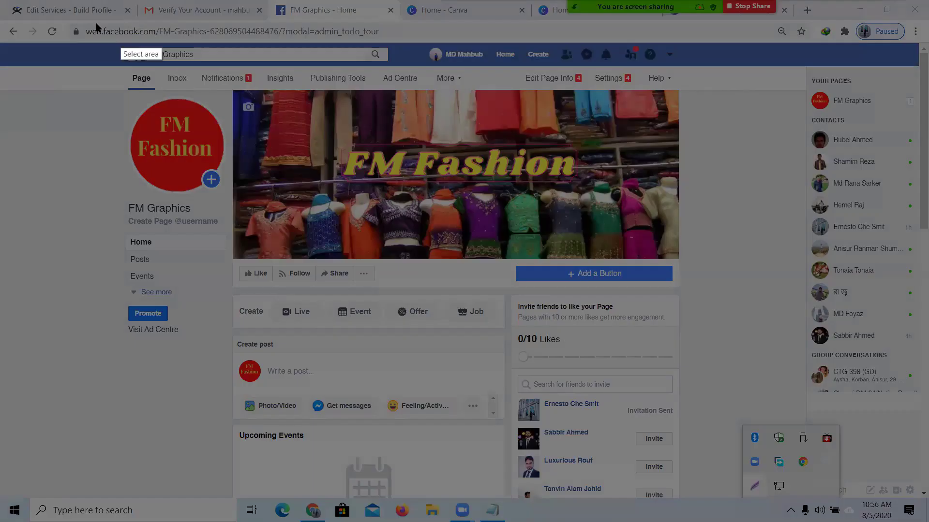
drag(57, 22, 739, 393)
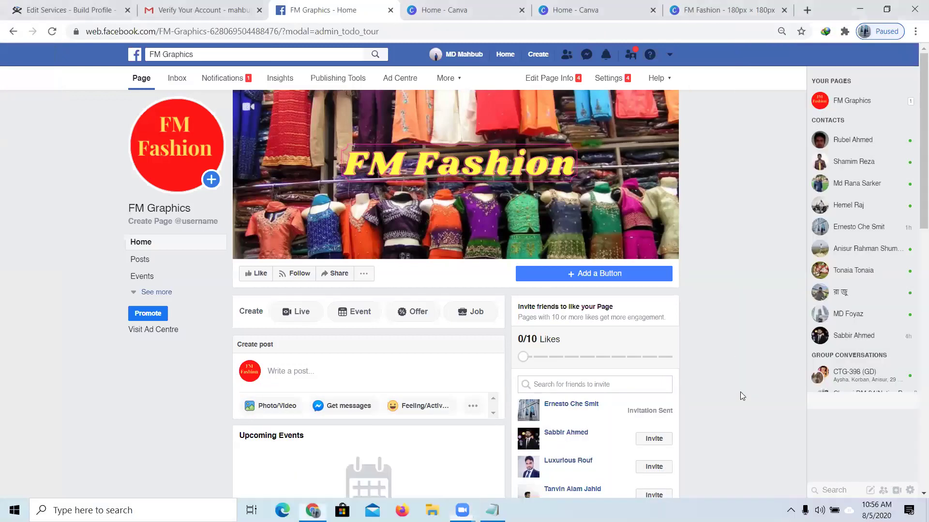
right_click(740, 392)
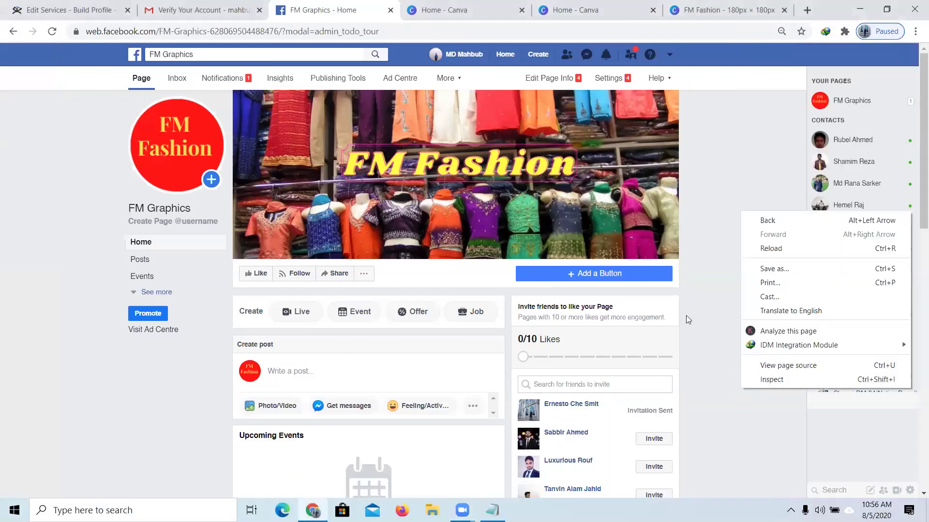
click(722, 196)
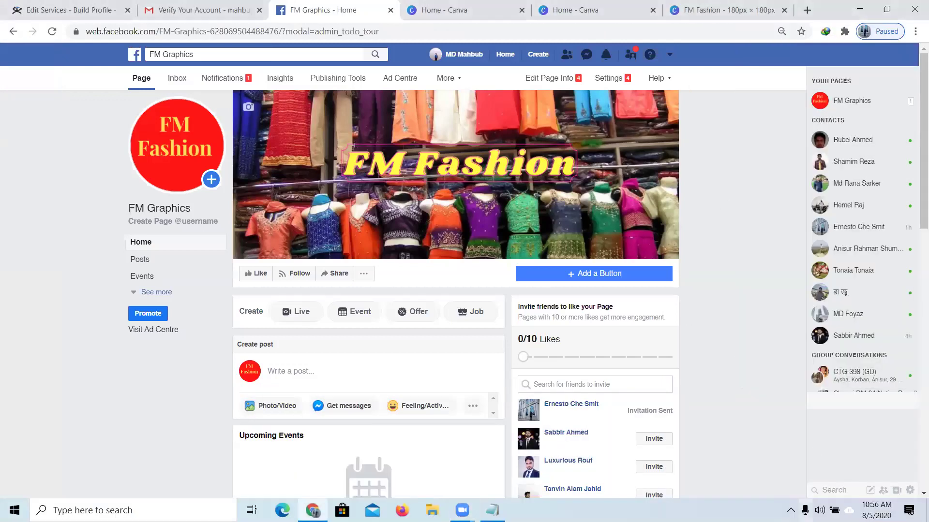
key(Return)
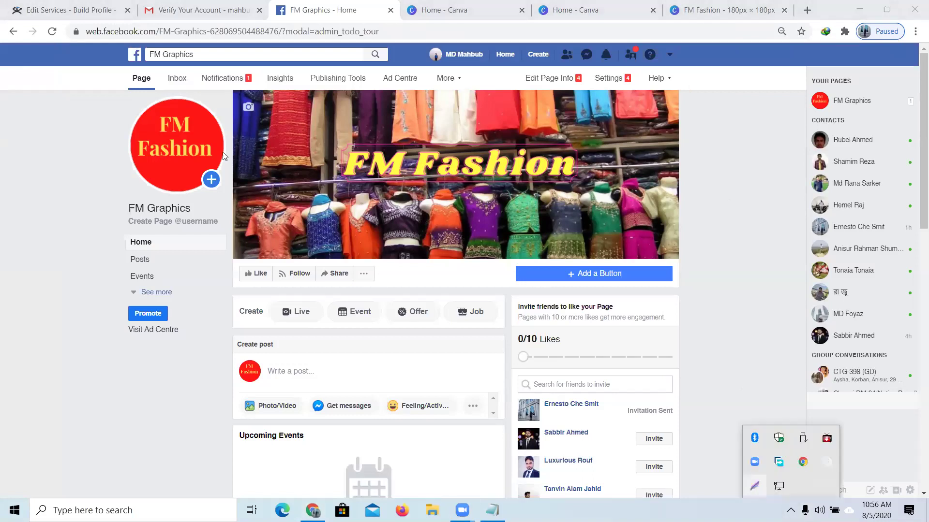
key(Print)
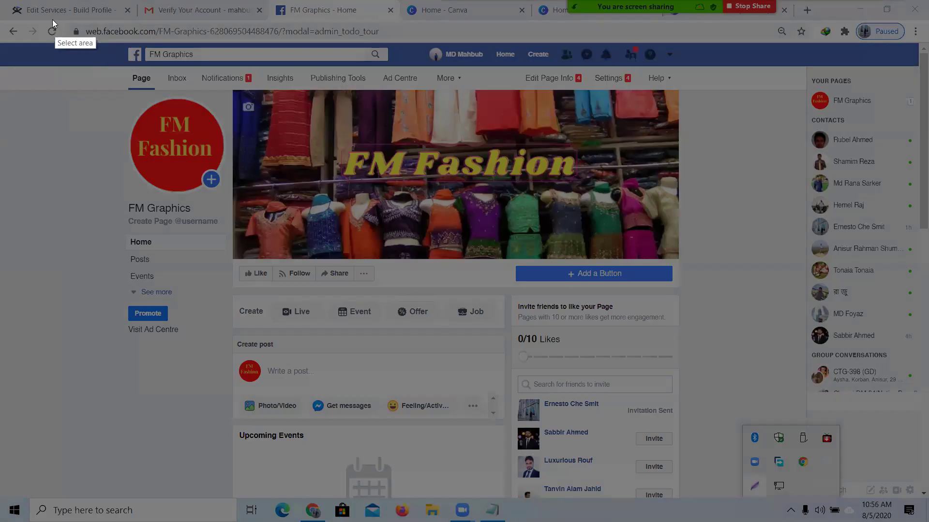
drag(52, 20, 667, 299)
drag(715, 347, 716, 359)
drag(727, 431, 730, 438)
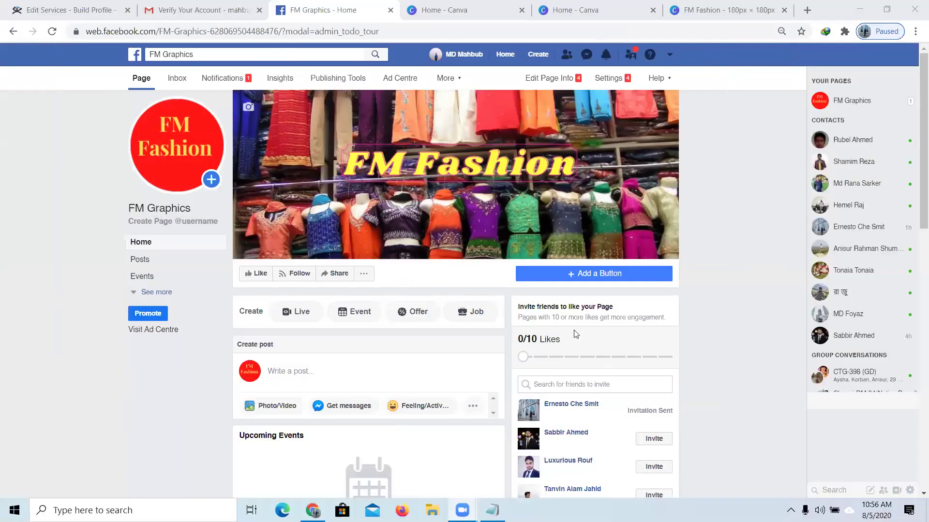
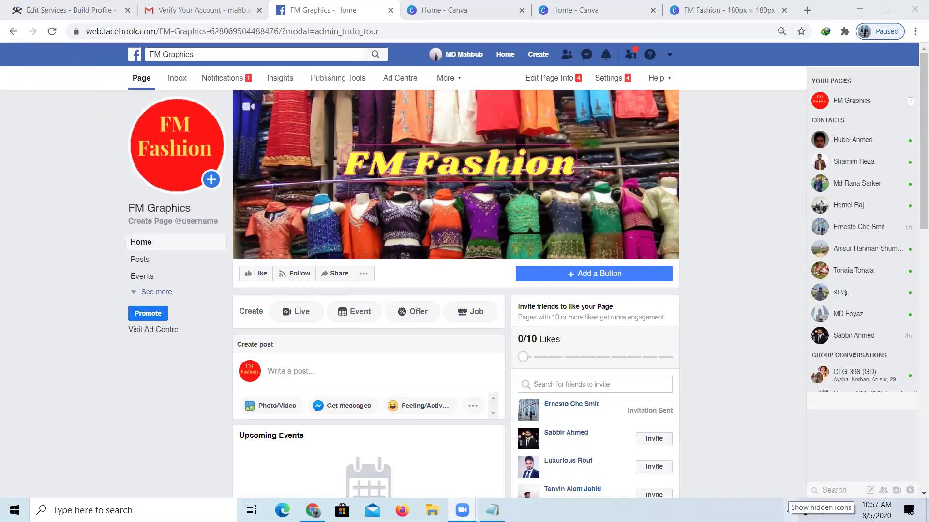
Check the hidden tray icons, then switch to the Guru profile page in Chrome
click(791, 510)
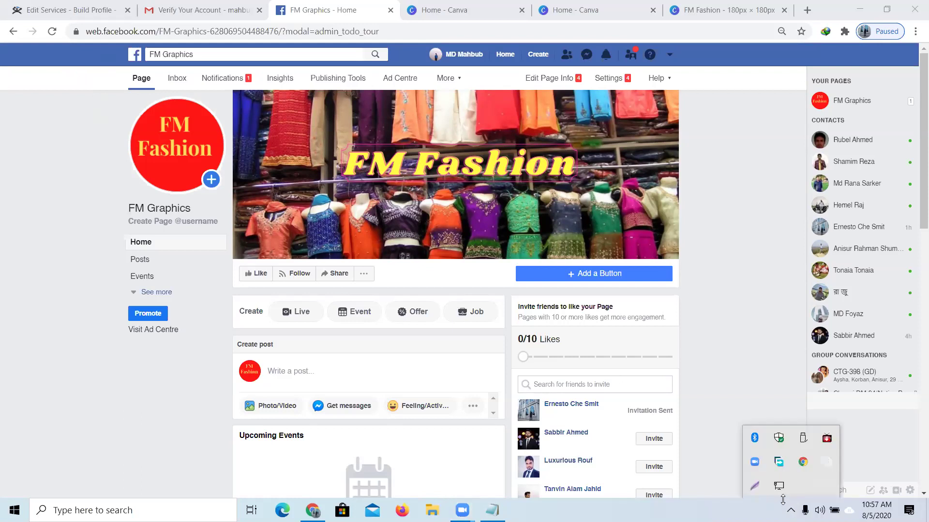
click(752, 386)
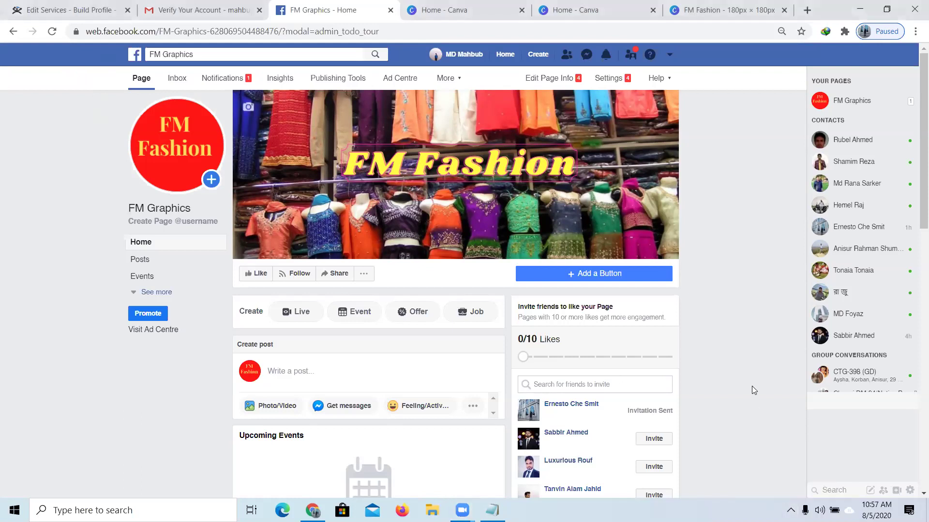
click(13, 8)
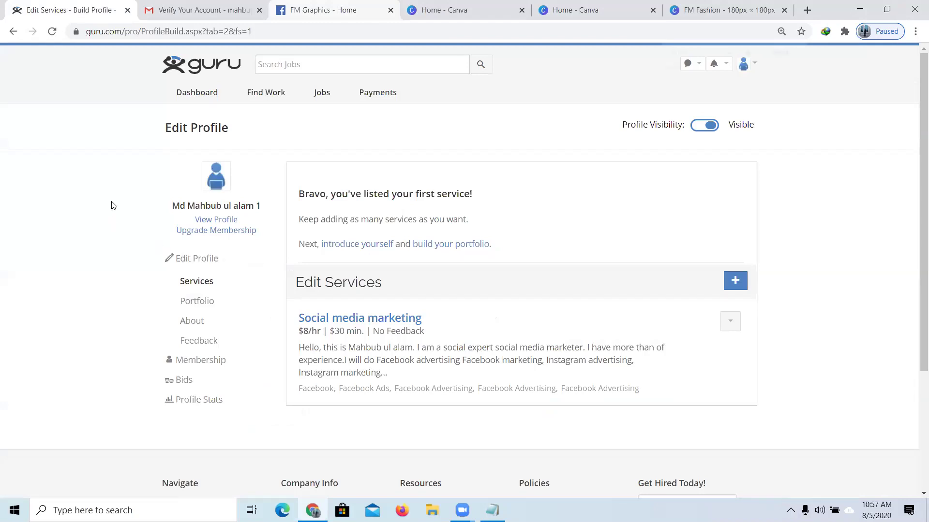
Adjust the Guru page zoom back and forth, settling at 100%
key(ctrl+plus)
key(ctrl+minus)
key(ctrl+minus)
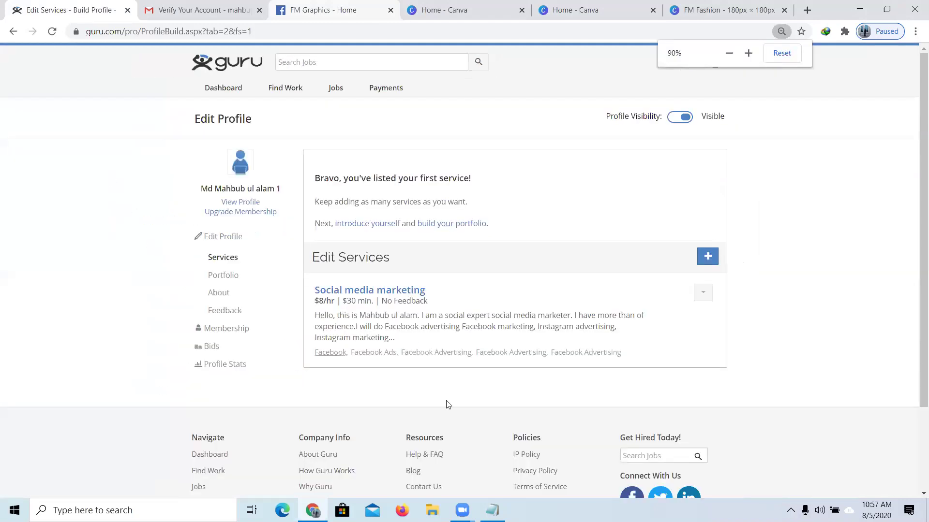
key(ctrl+plus)
key(ctrl+minus)
key(ctrl+minus)
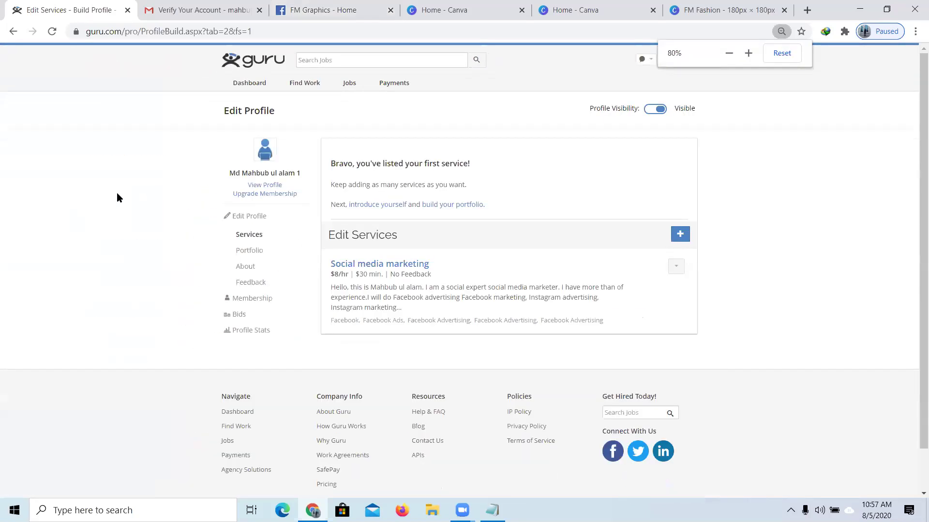
key(ctrl+plus)
key(ctrl+plus)
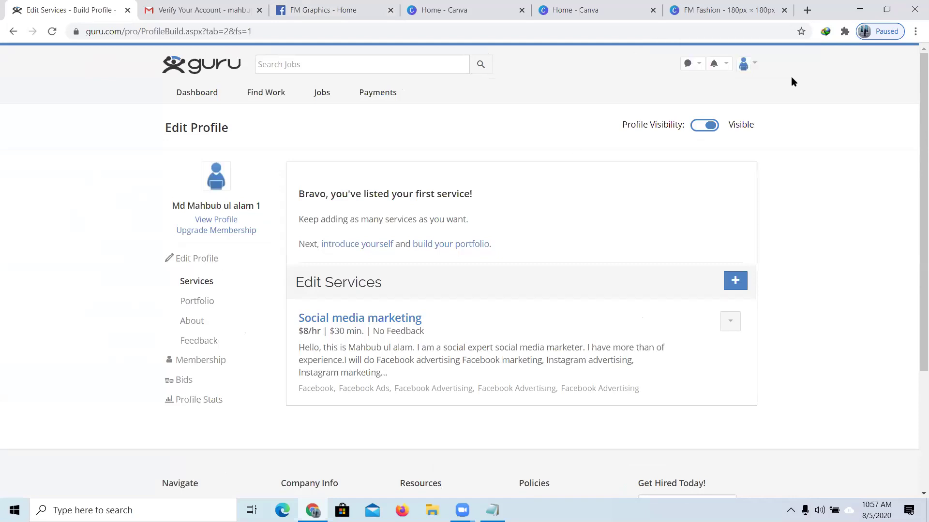
key(ctrl+minus)
key(ctrl+plus)
Return to the FM Graphics Facebook page, checking the account menu and page name options
click(343, 18)
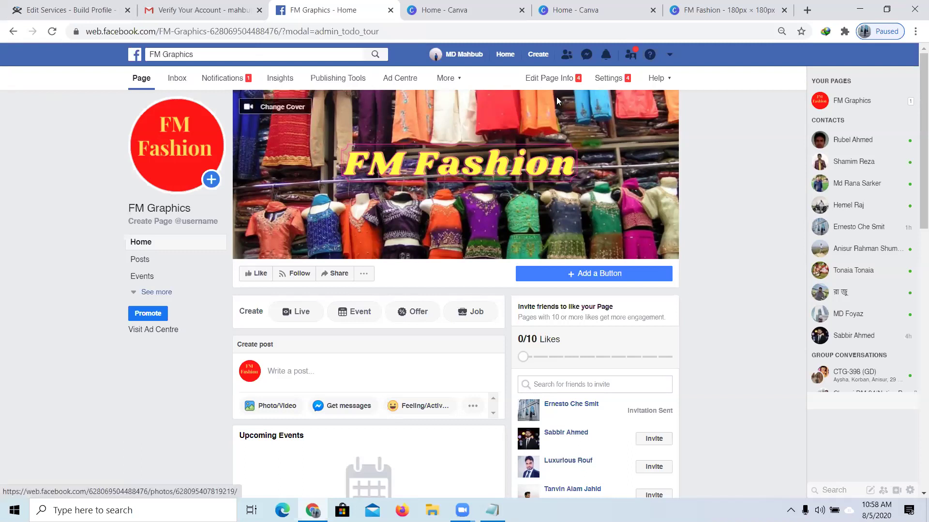
click(671, 56)
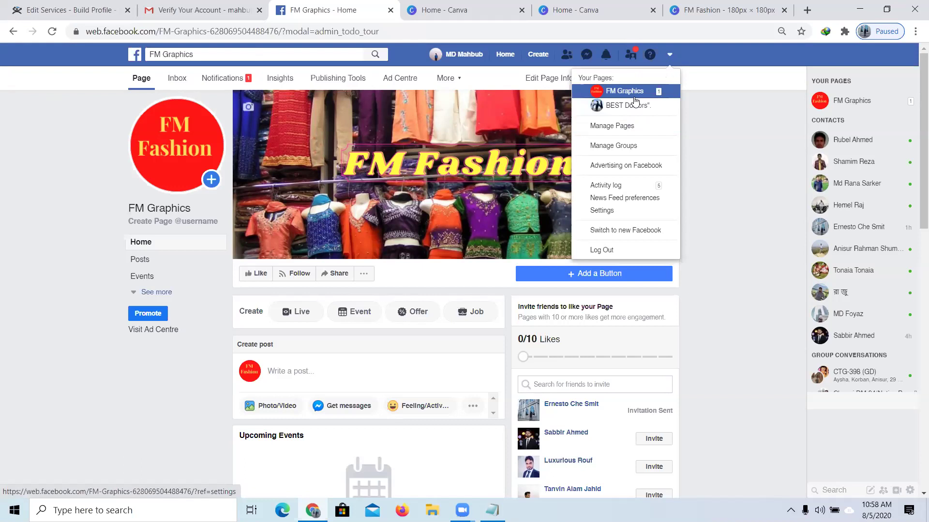
right_click(140, 211)
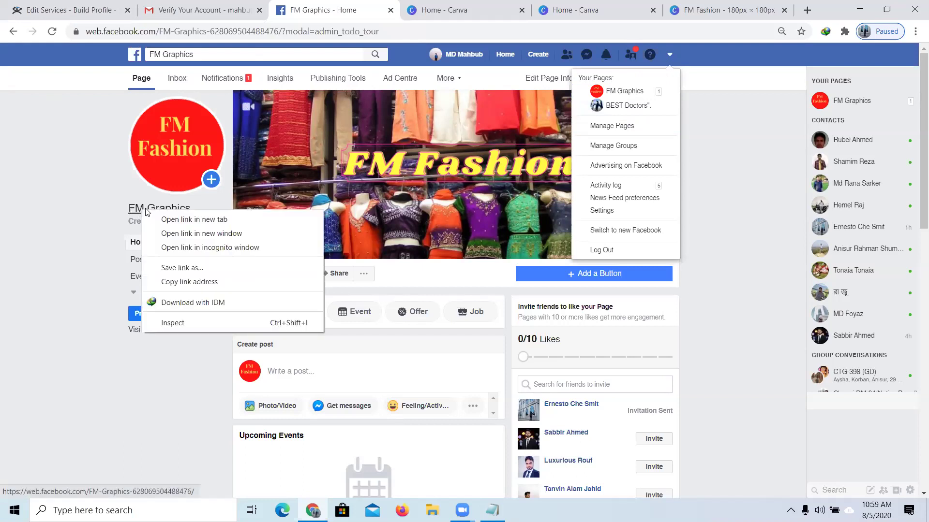
click(112, 210)
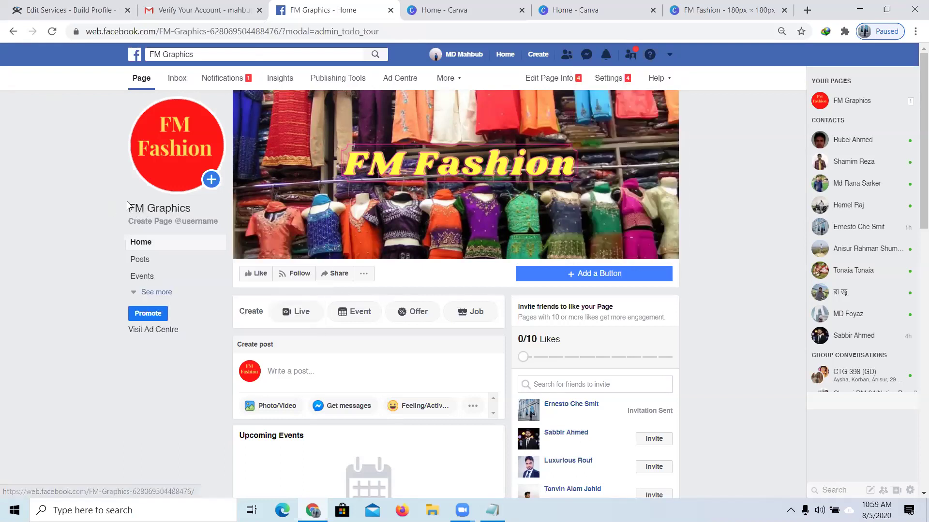
drag(191, 209, 79, 198)
click(84, 192)
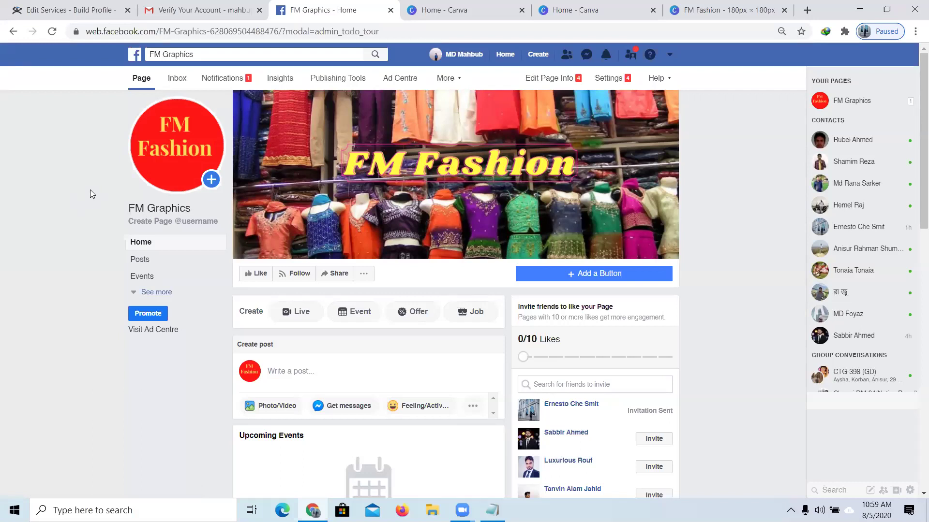
Open FM Graphics Page Info settings in a new tab and close the duplicate tab
ctrl+click(561, 79)
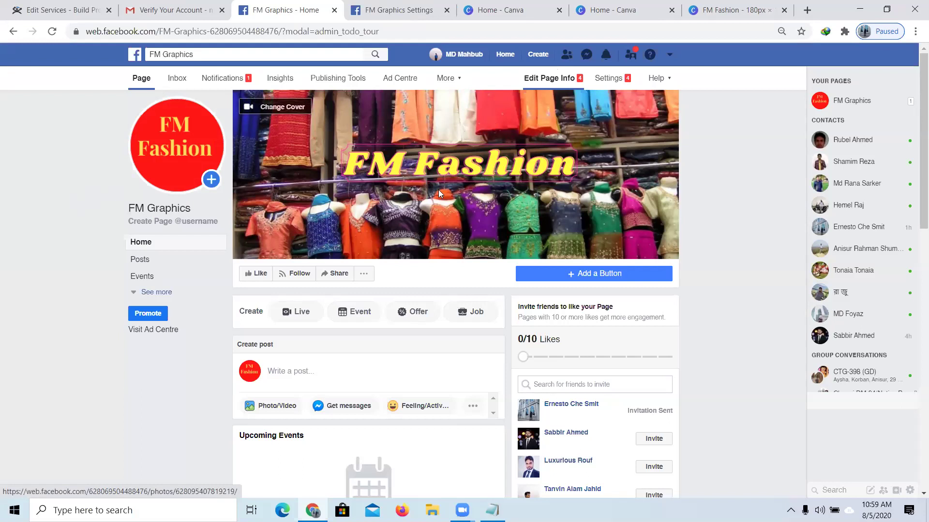
key(ctrl+minus)
key(ctrl+plus)
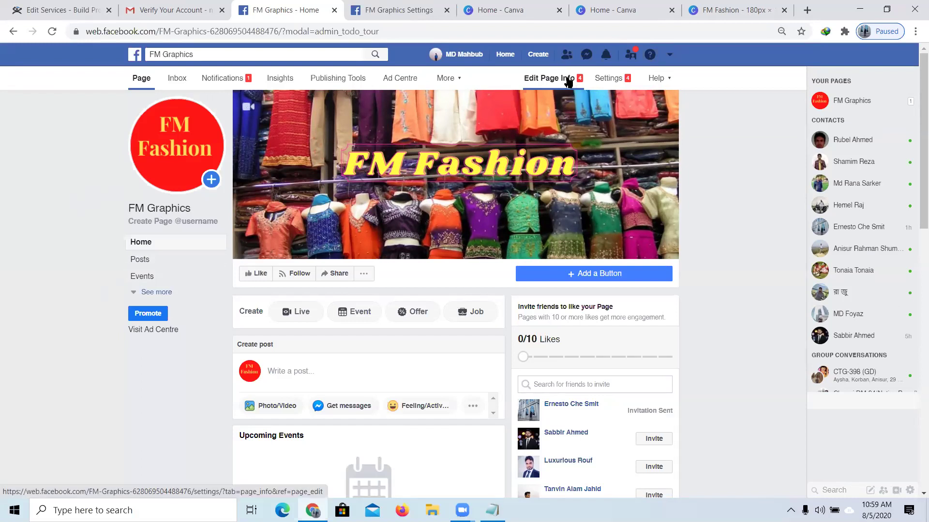
middle_click(569, 82)
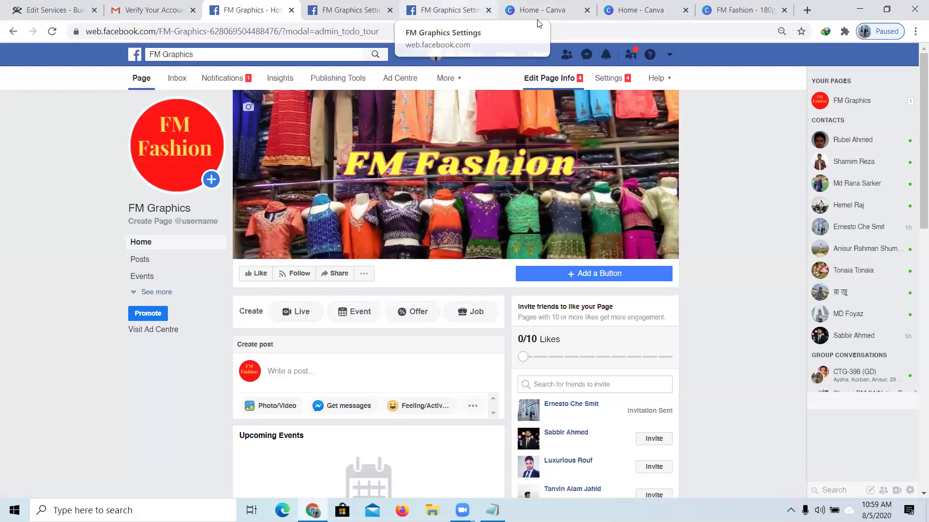
key(ctrl+Tab)
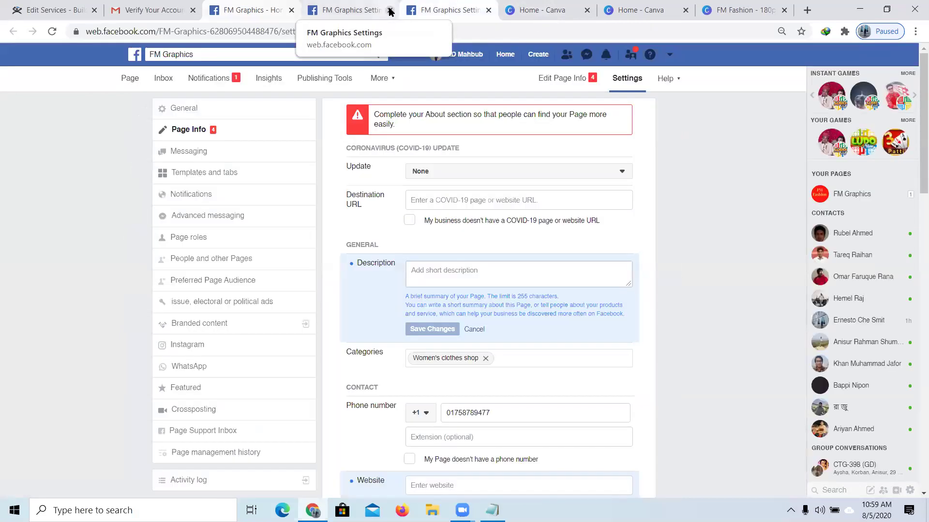
click(391, 11)
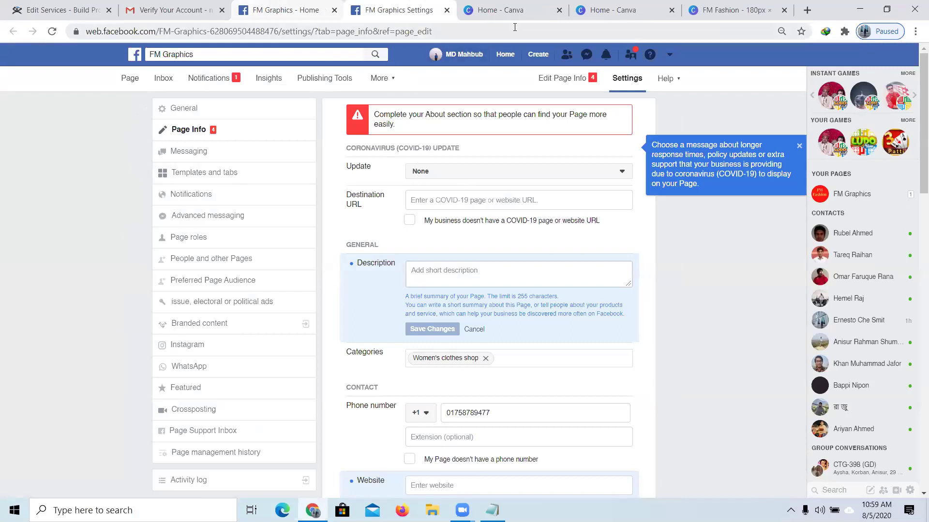
Close the FM Graphics home tab and set the settings page zoom to 80%
click(333, 9)
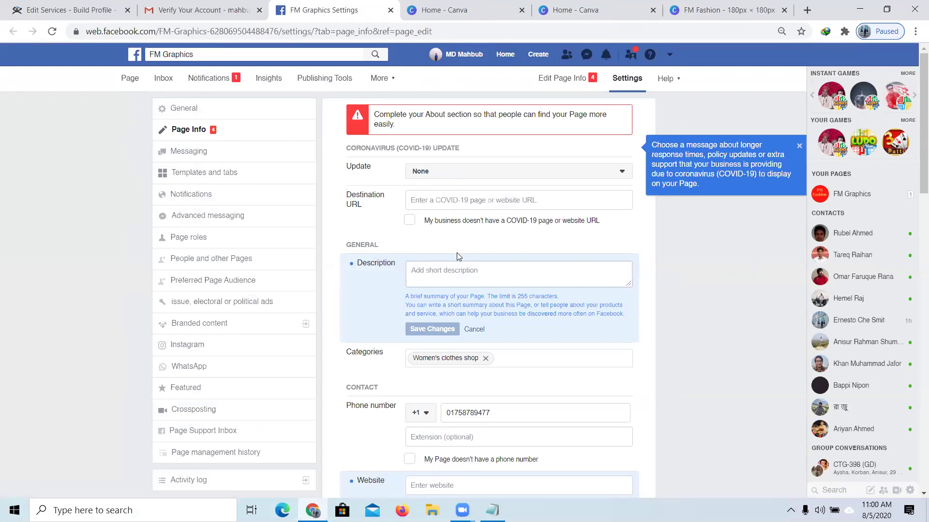
key(ctrl+minus)
key(ctrl+minus)
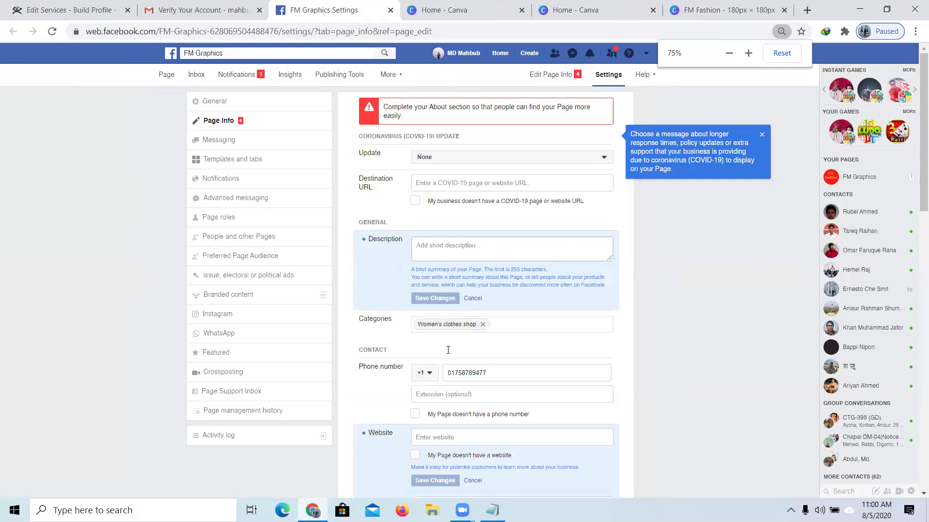
key(ctrl+plus)
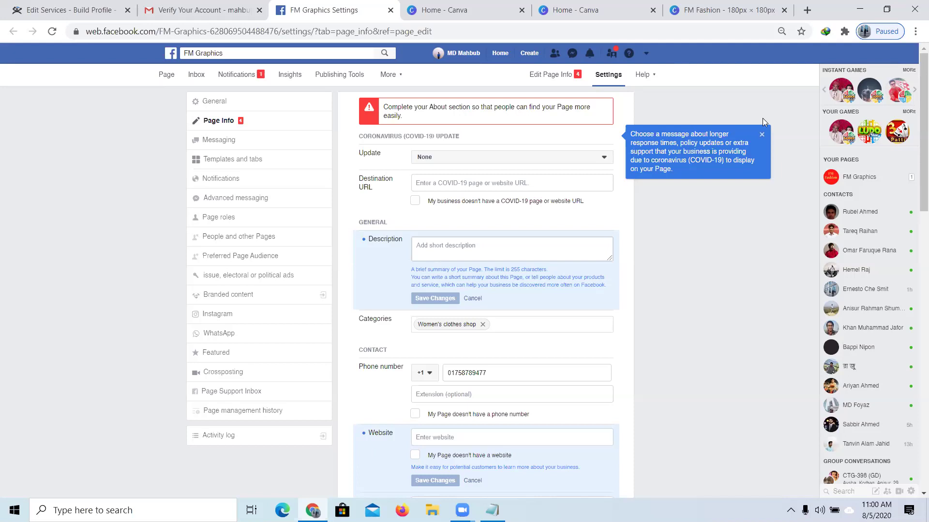
Dismiss the COVID-19 help tip and open the COVID-19 update dropdown
click(762, 134)
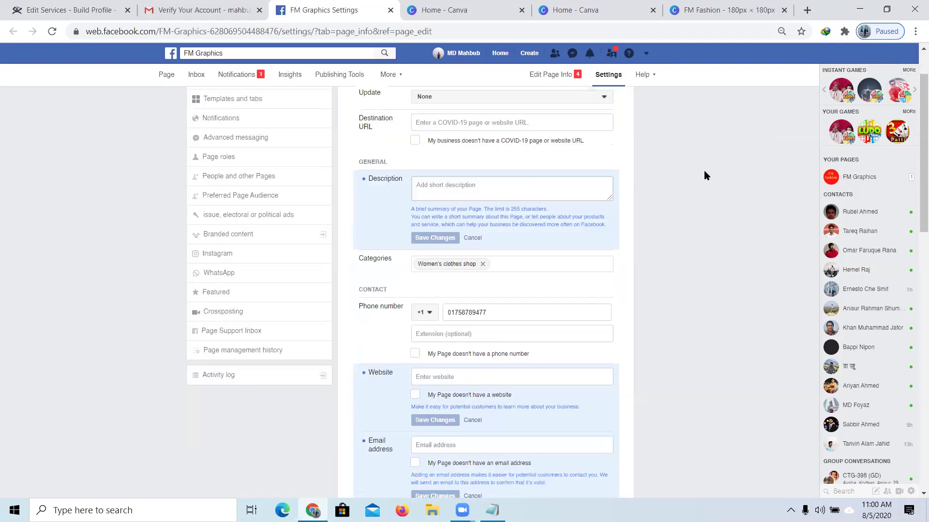
scroll(706, 174, down, 5)
scroll(706, 174, up, 5)
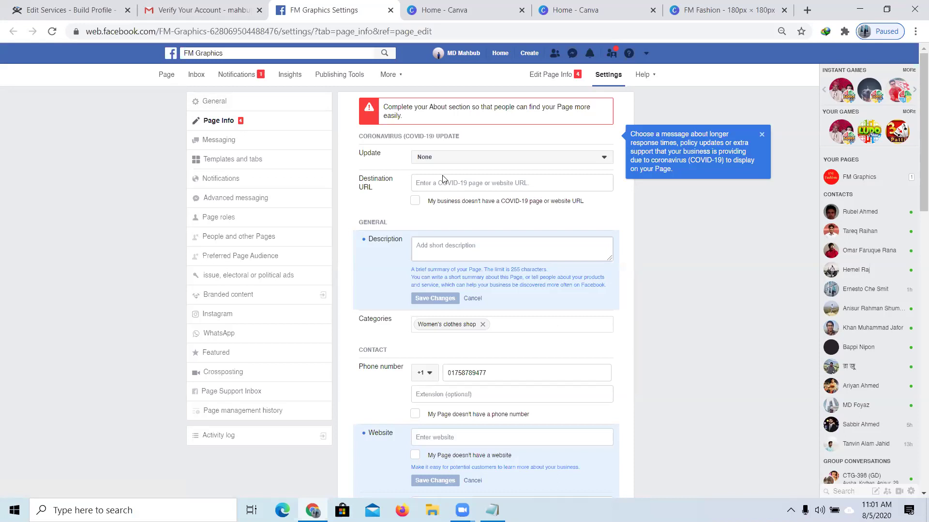
click(434, 161)
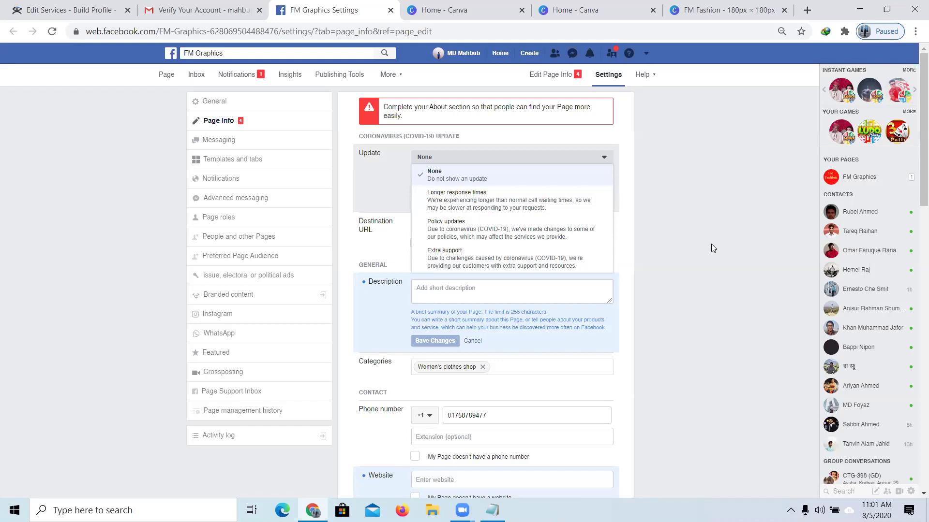
click(711, 244)
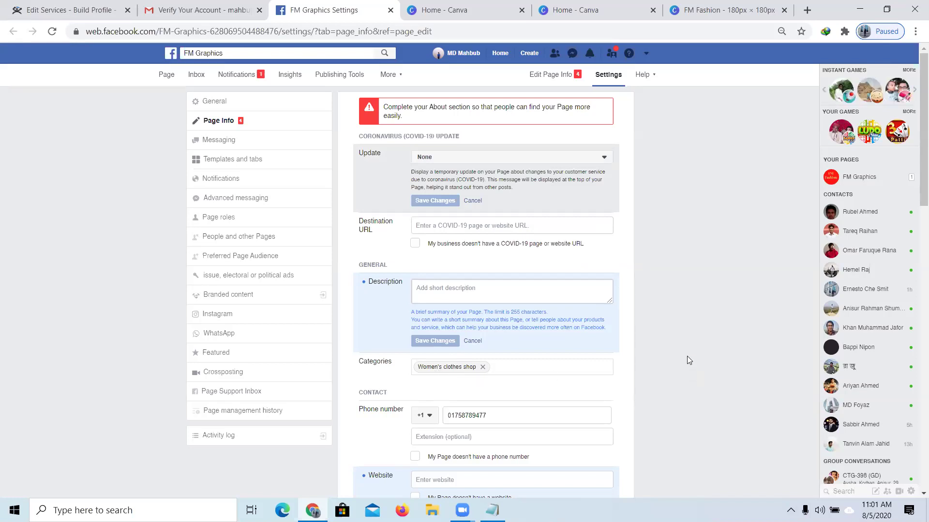
scroll(684, 362, down, 3)
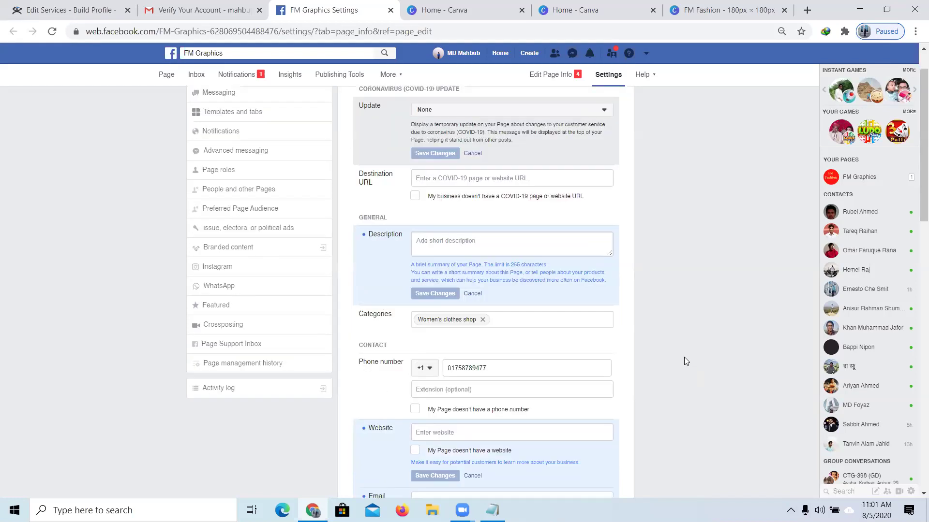
scroll(684, 358, down, 1)
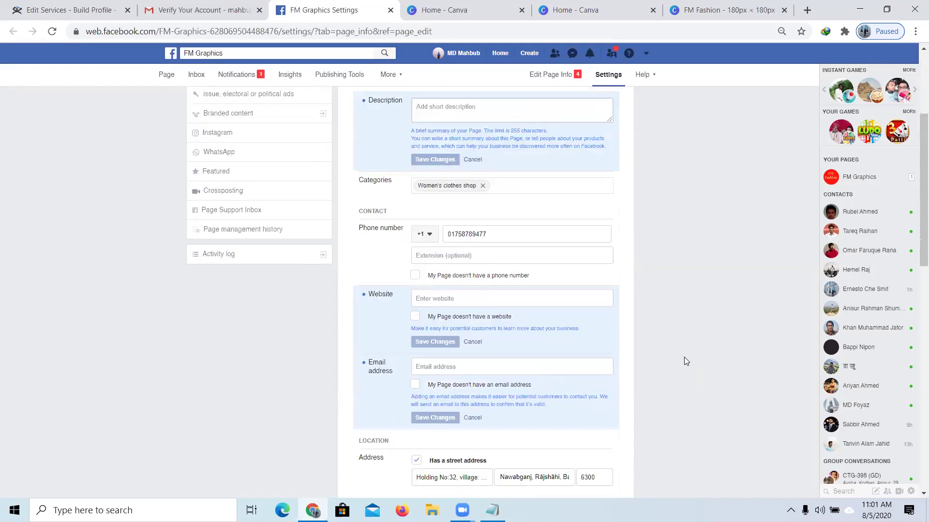
scroll(684, 361, down, 1)
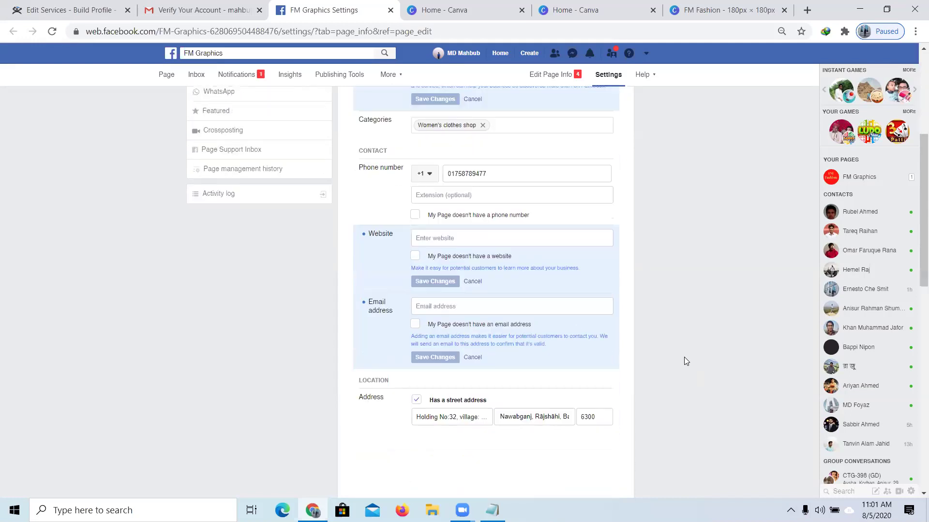
scroll(683, 358, down, 2)
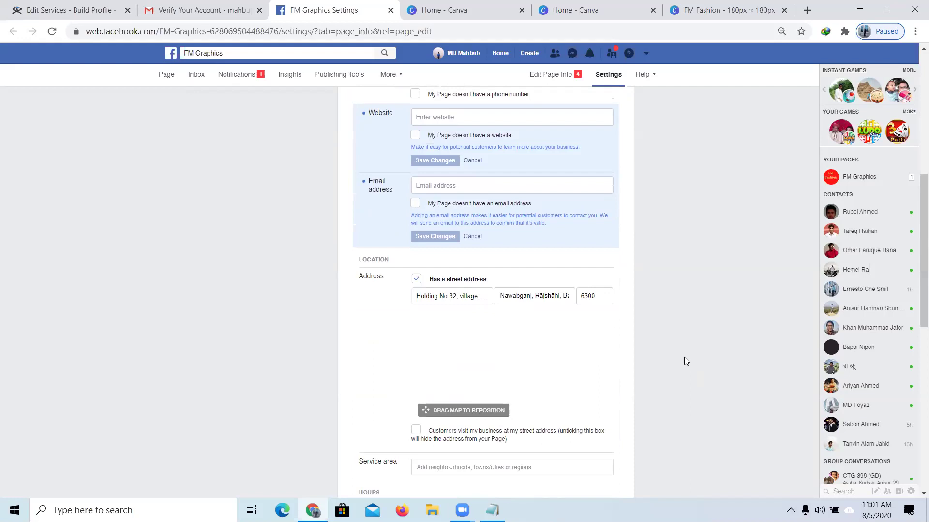
scroll(684, 358, down, 2)
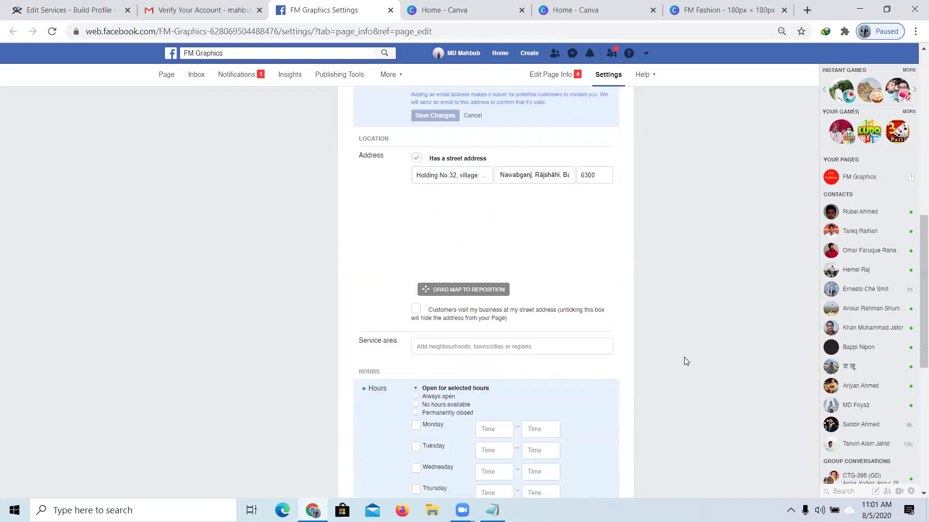
scroll(684, 357, down, 4)
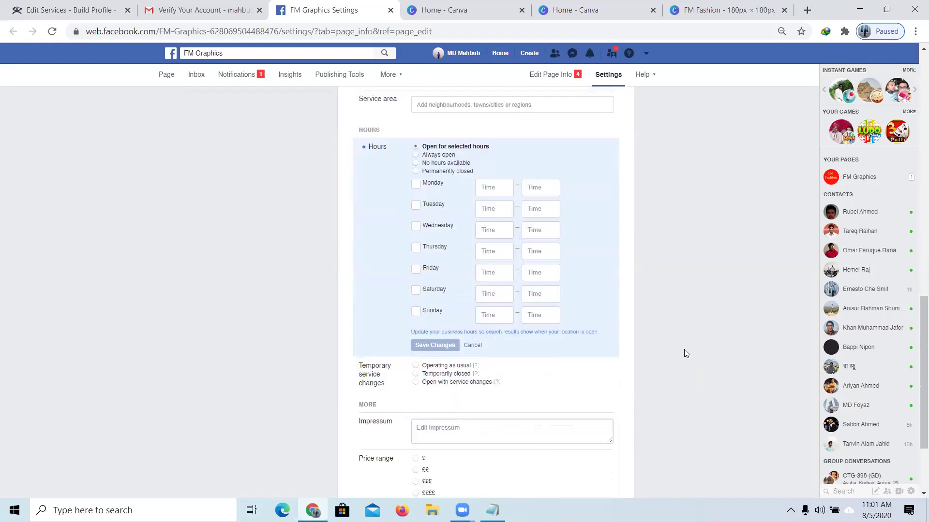
scroll(684, 352, down, 2)
scroll(684, 348, up, 2)
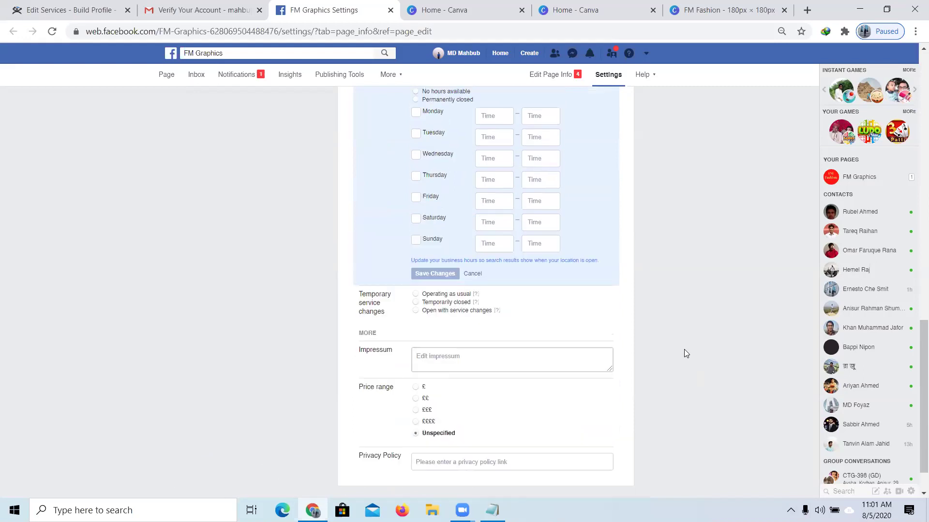
scroll(685, 350, up, 4)
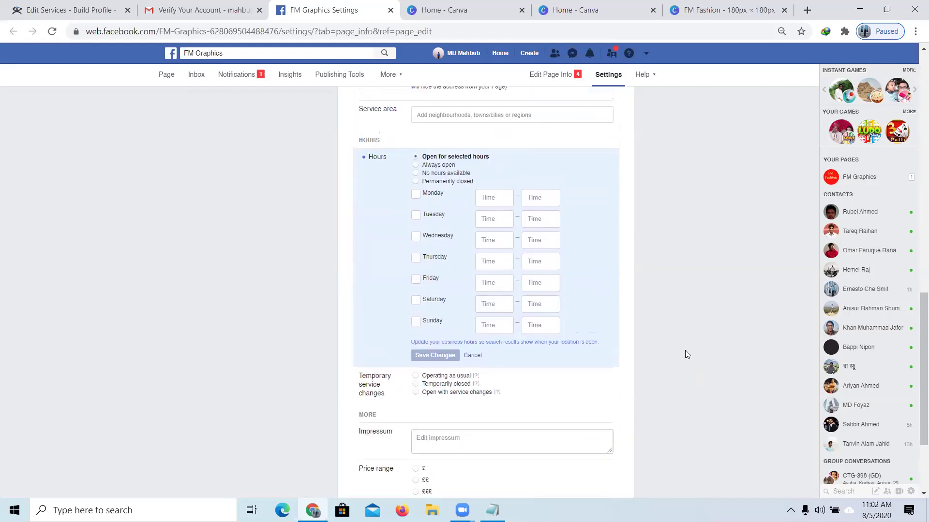
scroll(683, 357, up, 5)
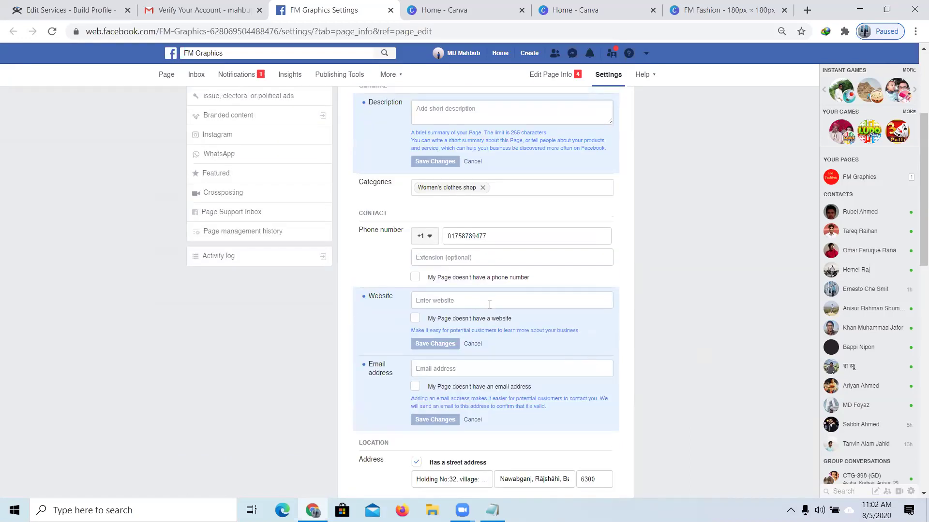
scroll(435, 316, up, 2)
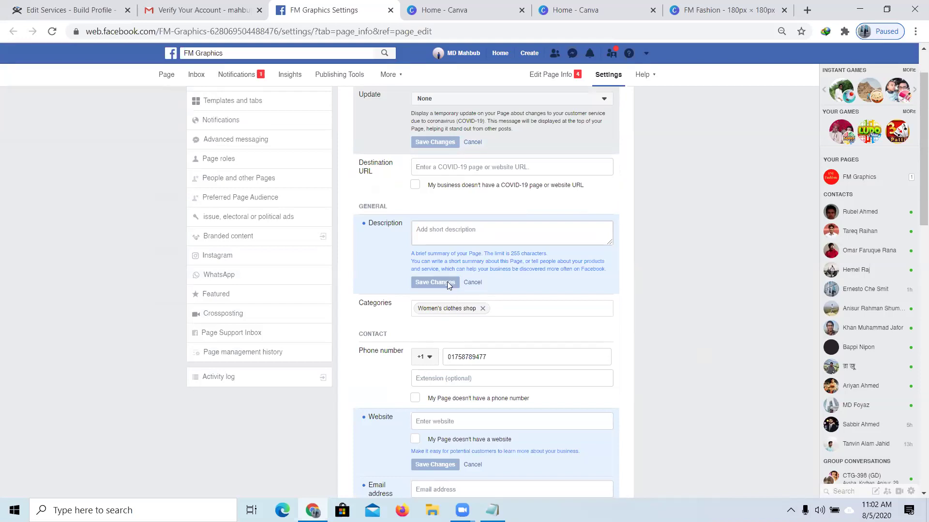
scroll(402, 236, up, 1)
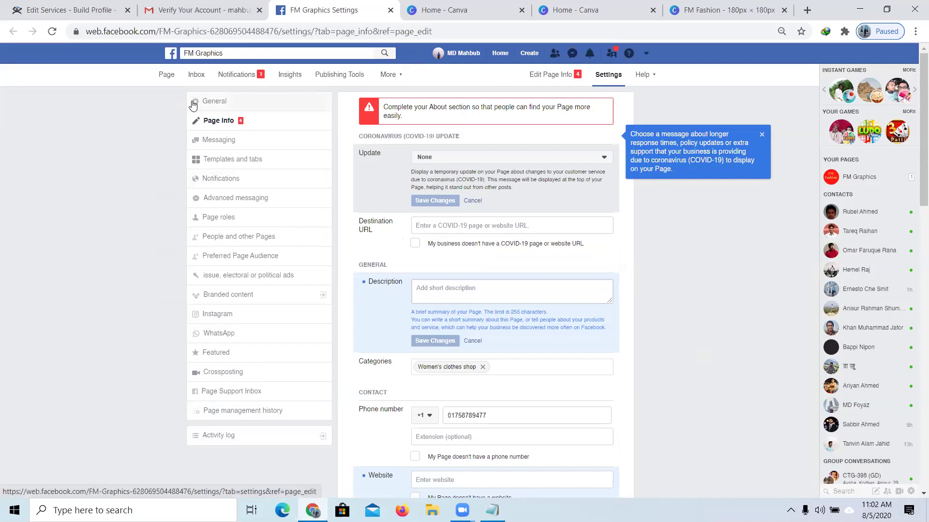
Open General settings, inspect the Remove Page option, and cancel so the page stays
click(215, 103)
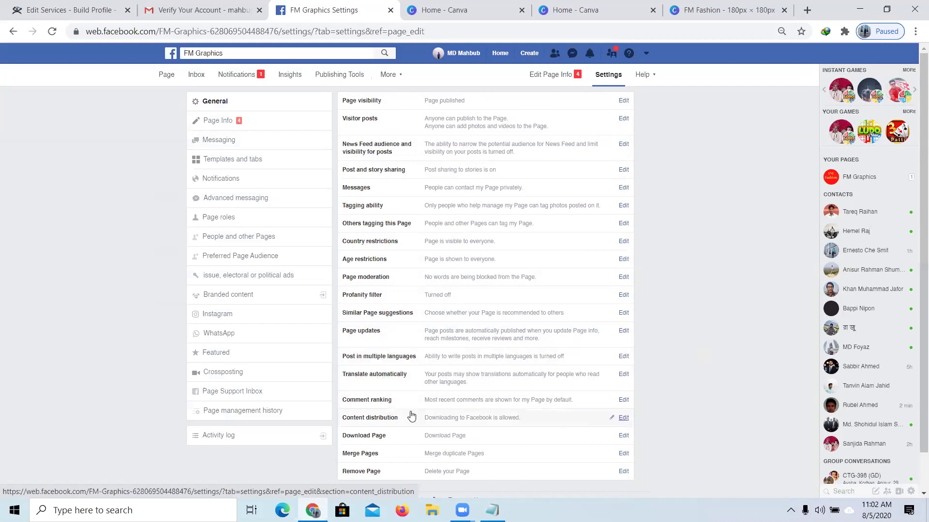
scroll(393, 438, down, 1)
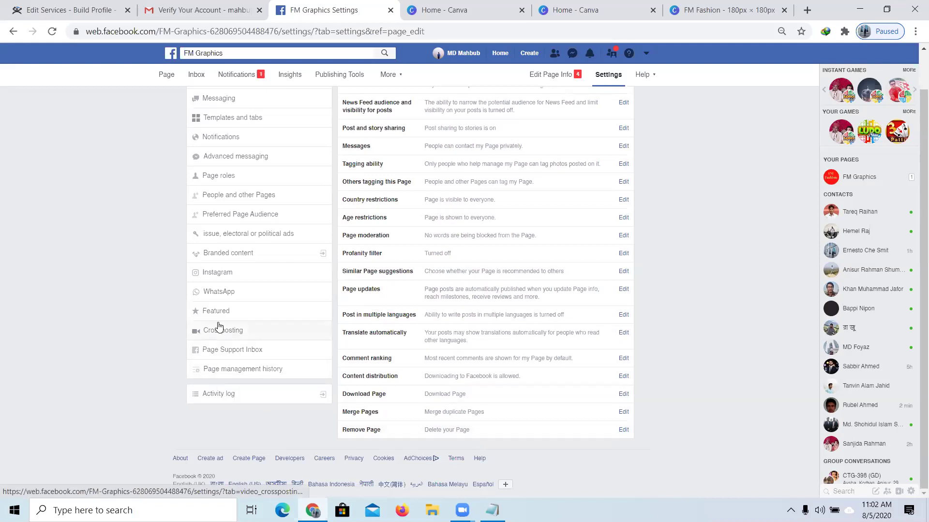
scroll(223, 299, up, 2)
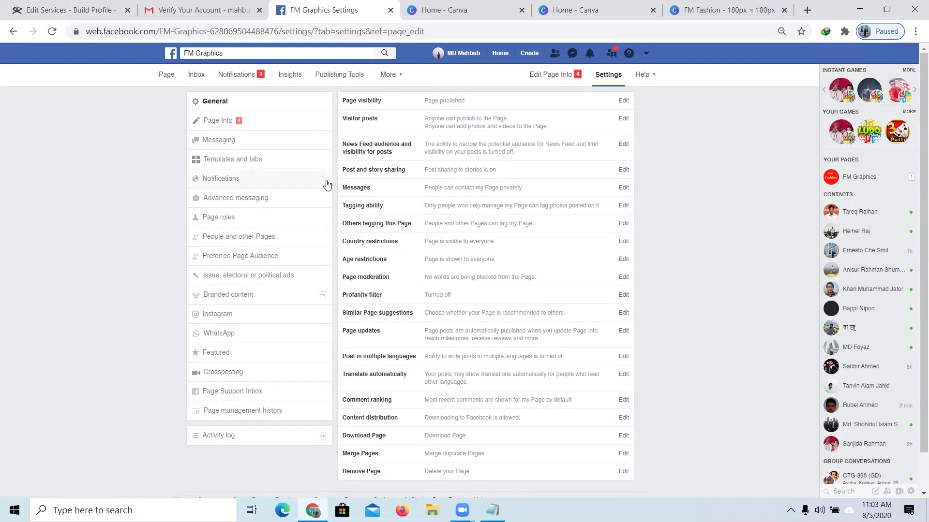
scroll(454, 353, down, 1)
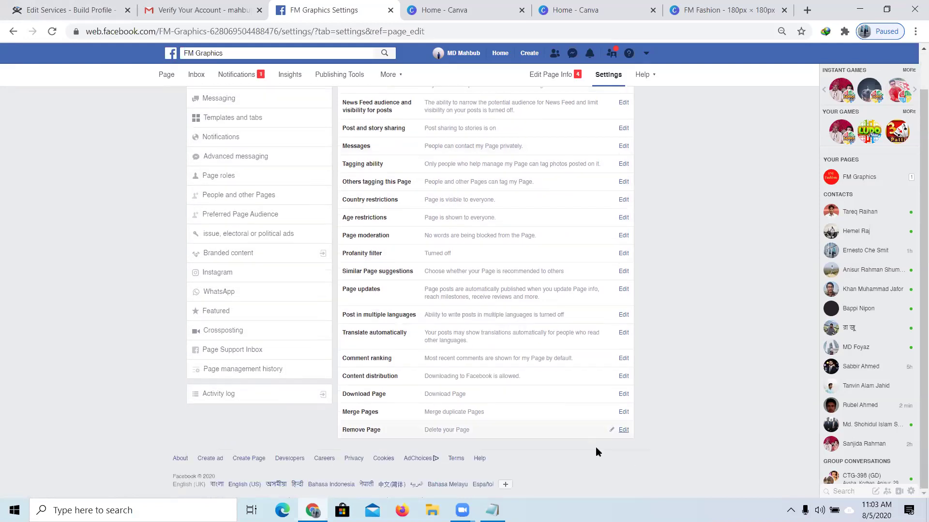
click(623, 430)
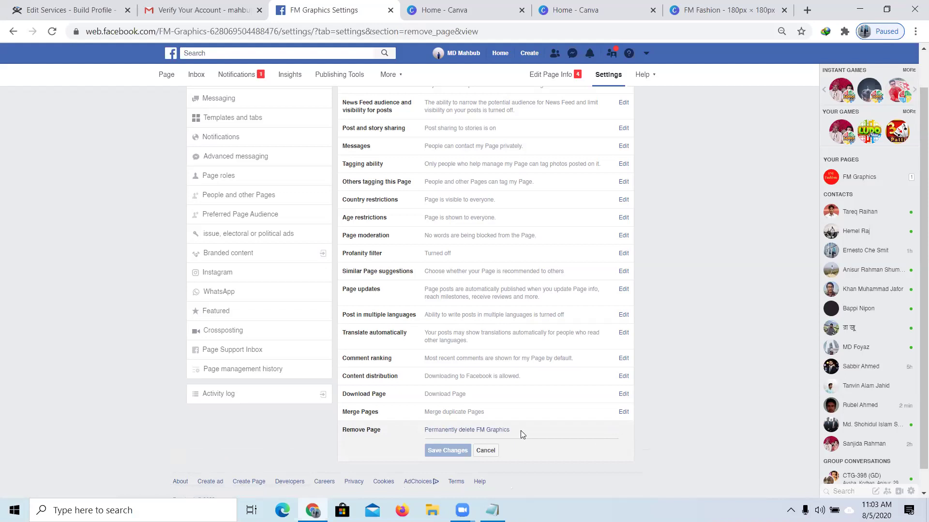
click(486, 451)
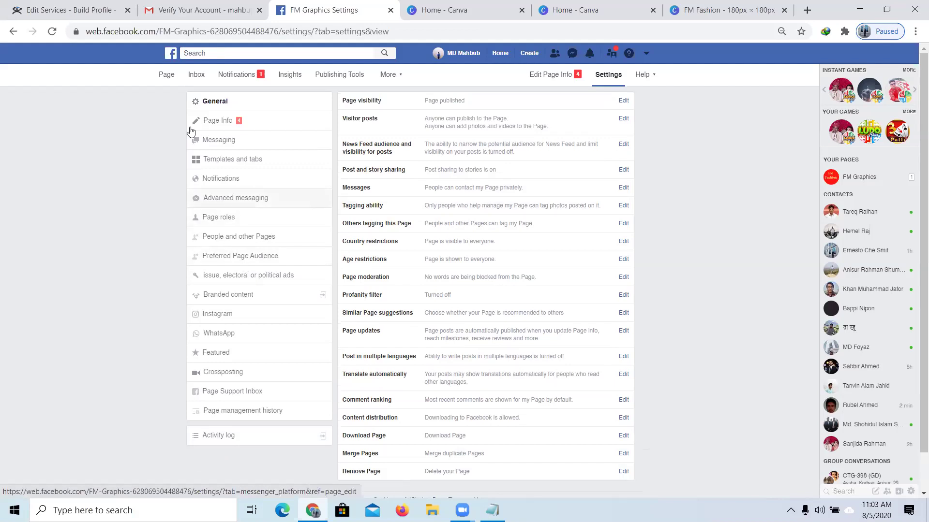
From the page view, dismiss the setup tip and open About under See more
click(166, 75)
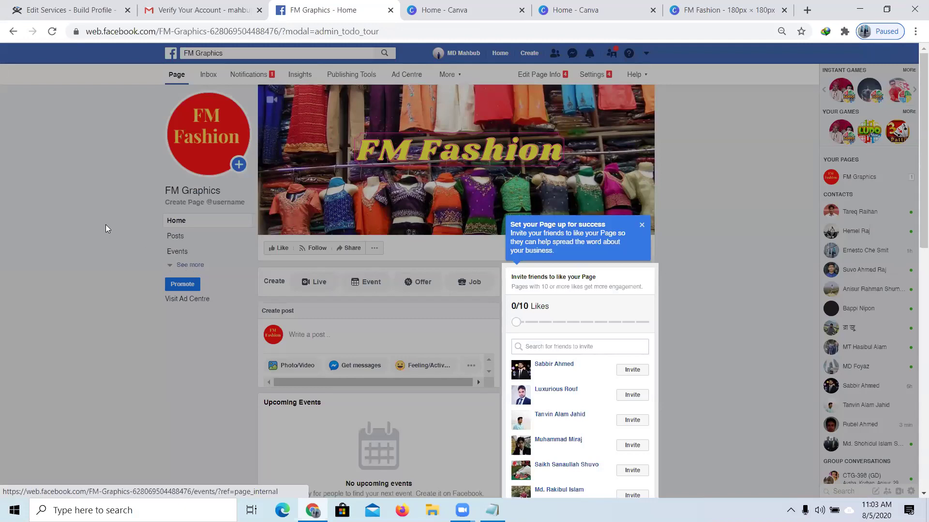
click(641, 225)
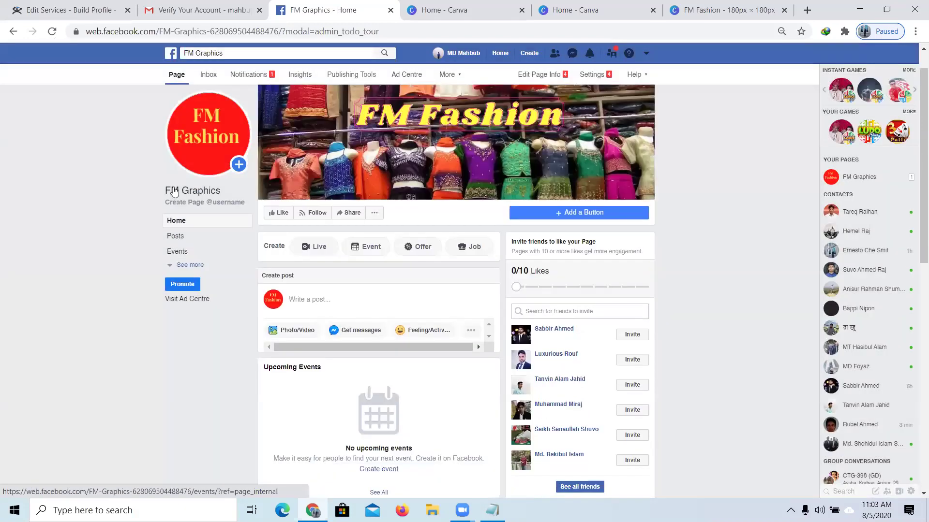
click(181, 265)
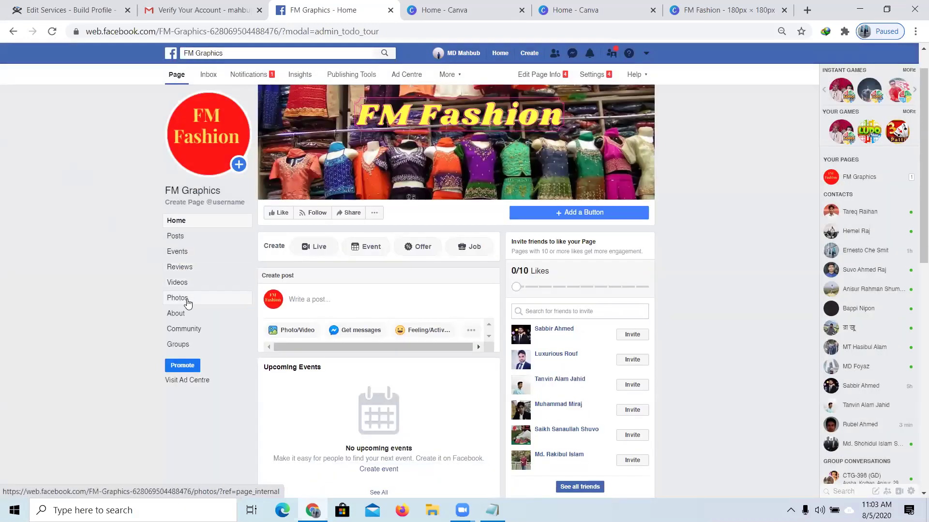
click(191, 317)
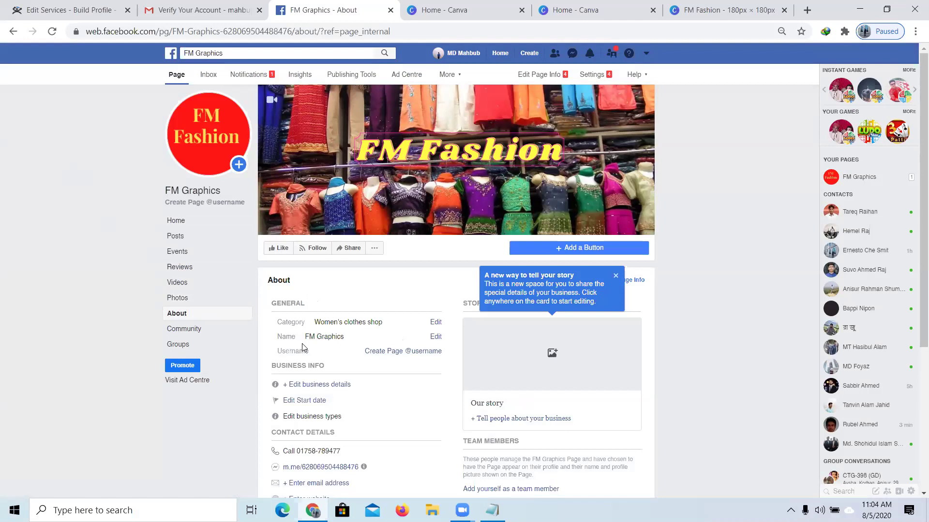
Change the page name from FM Graphics to FM Fashion and submit the change request
click(444, 347)
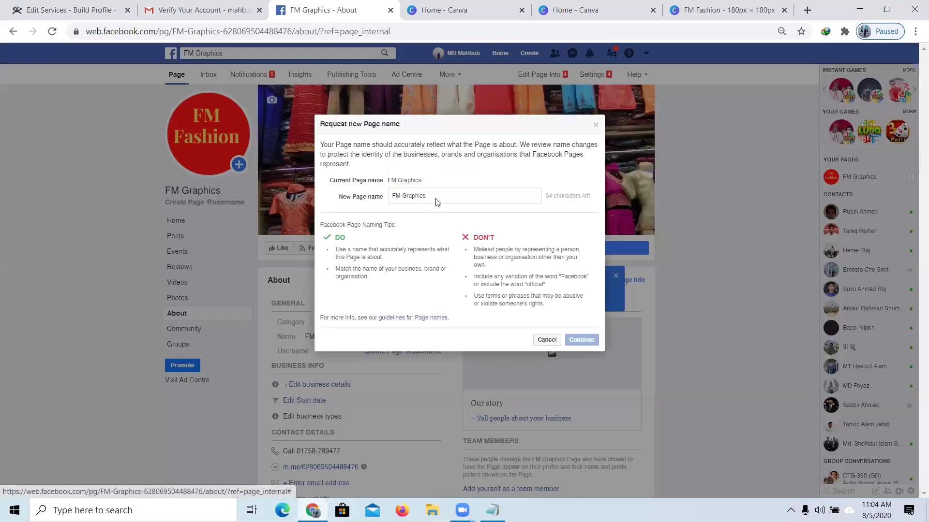
click(436, 197)
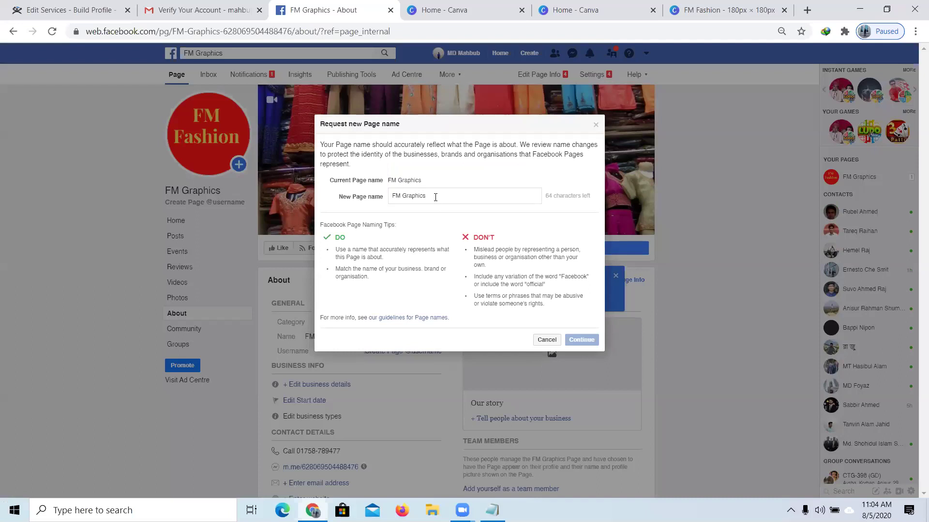
key(BackSpace)
key(BackSpace)
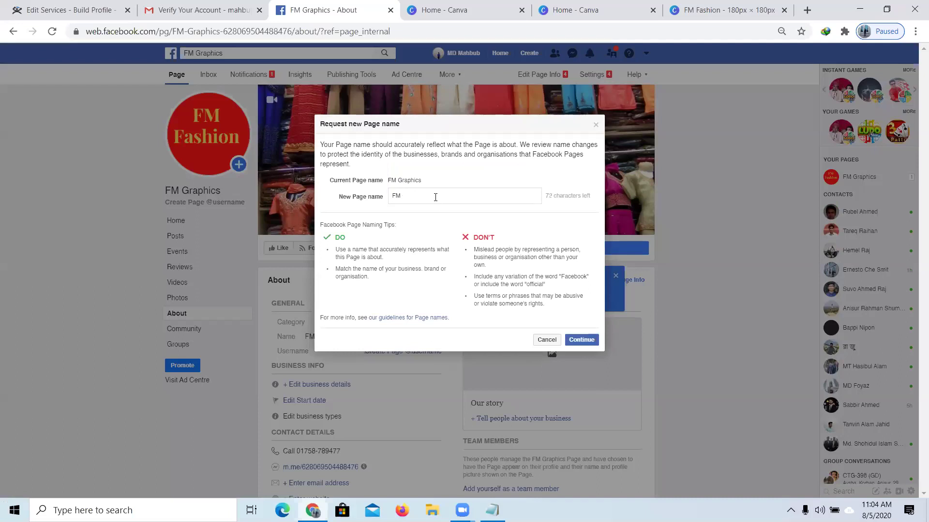
text(Fashion)
click(582, 340)
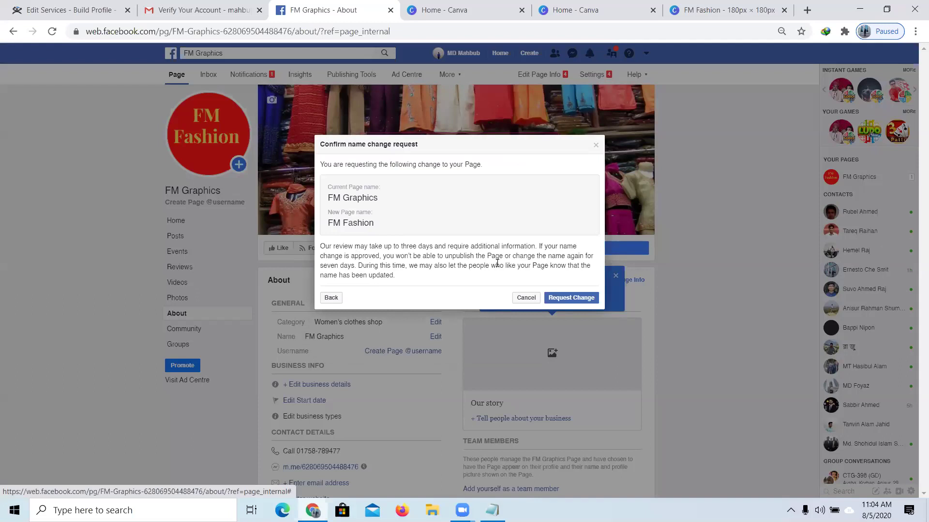
click(565, 297)
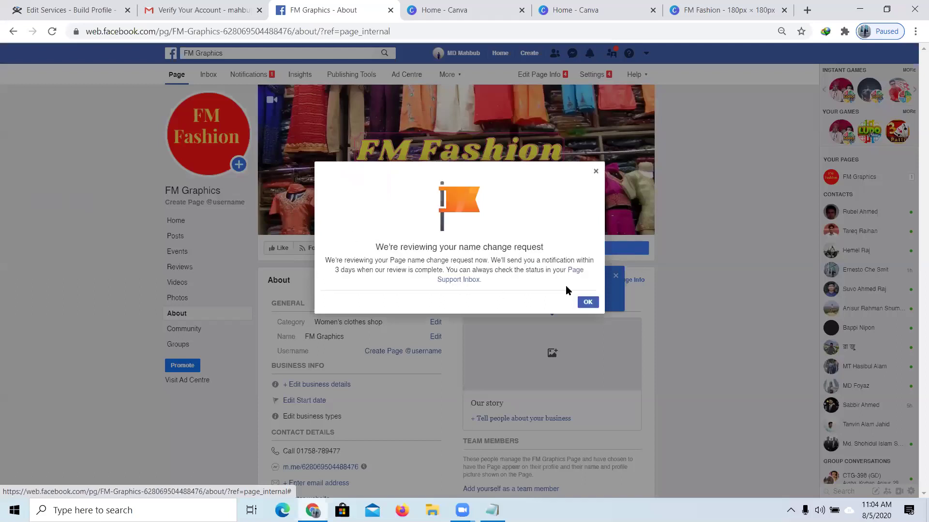
click(588, 303)
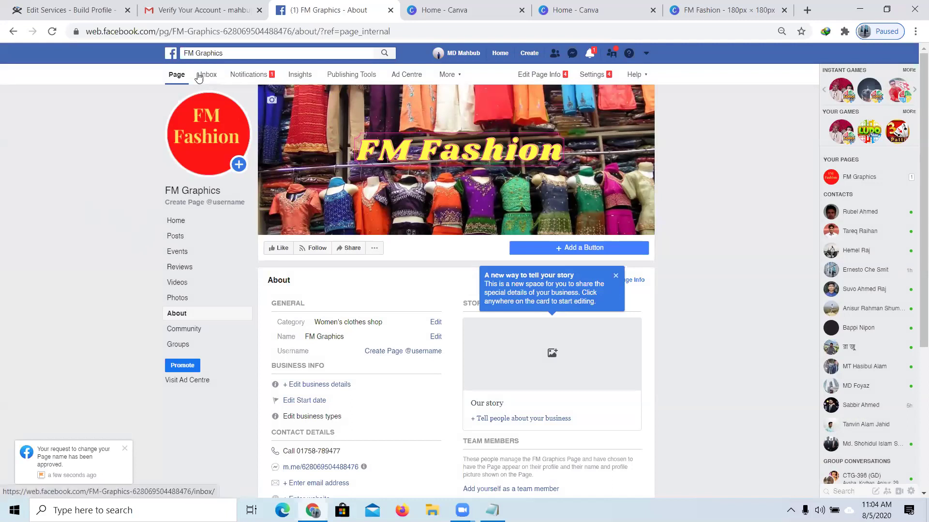
Go to the FM Fashion page home, briefly checking the inbox, to view cover and profile picture
click(172, 194)
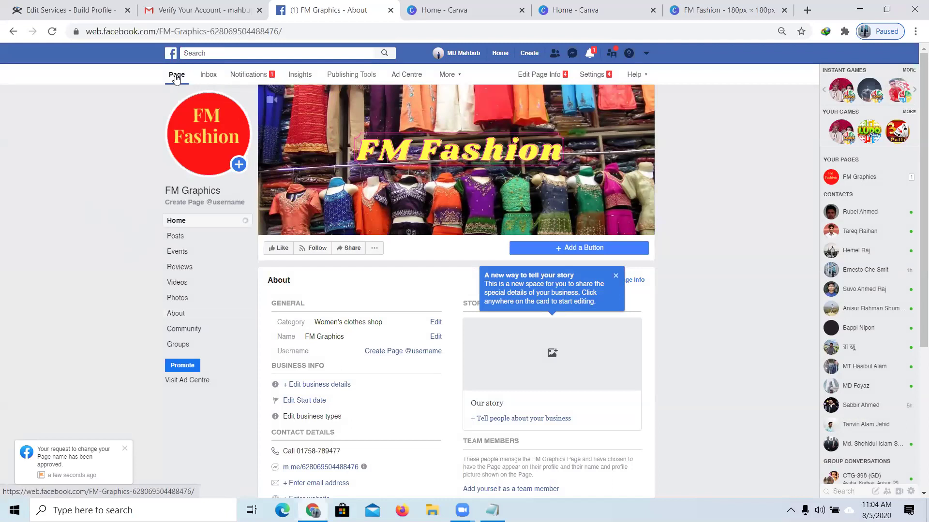
click(211, 76)
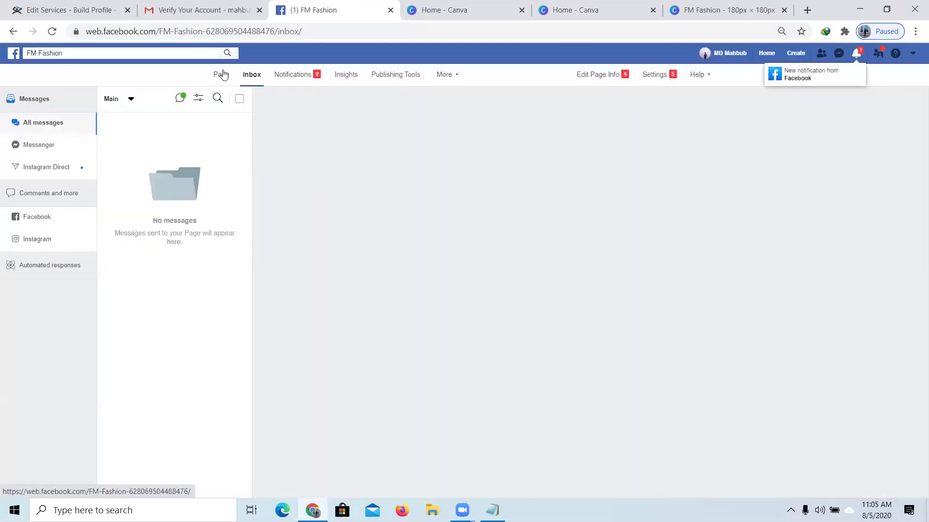
click(223, 74)
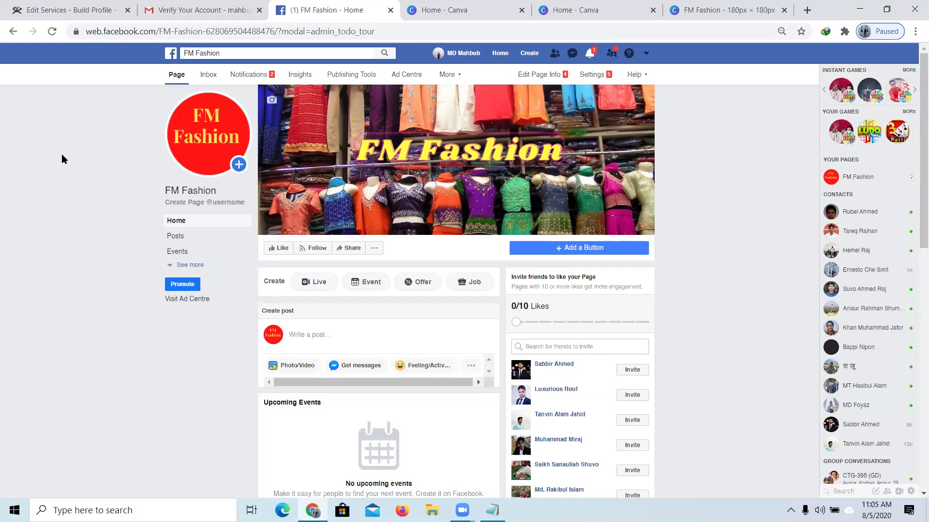
right_click(1, 273)
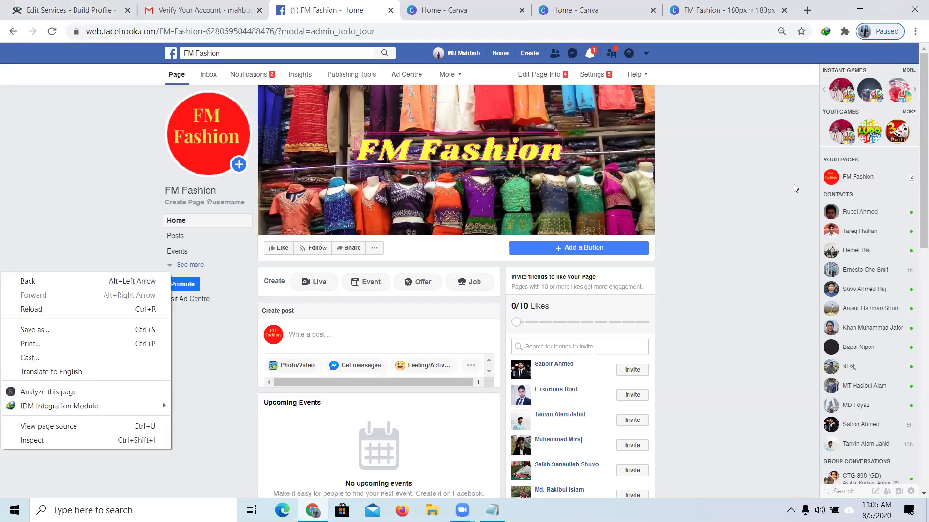
click(777, 243)
Capture the FM Fashion Facebook page area with Lightshot
click(790, 510)
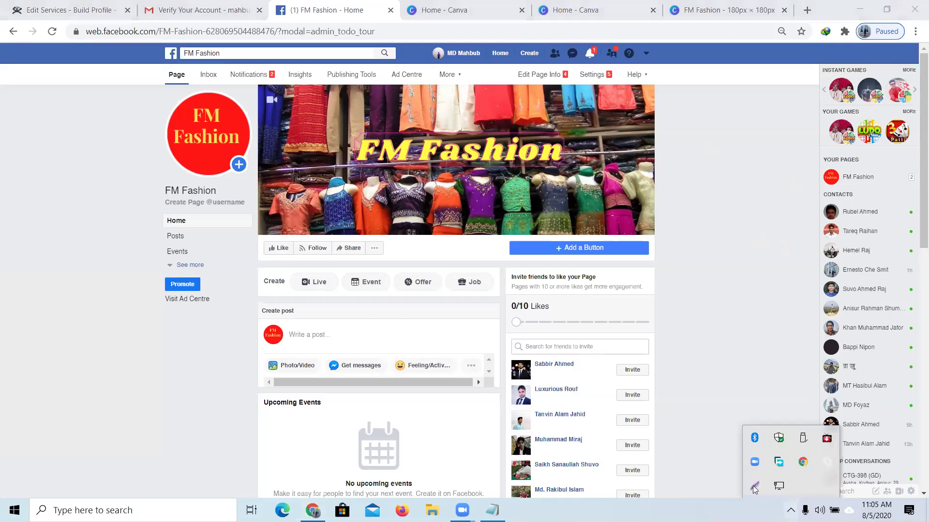
key(Print)
drag(52, 20, 270, 113)
mouse_move(444, 158)
mouse_down()
mouse_move(680, 248)
mouse_move(717, 395)
mouse_move(739, 398)
mouse_up()
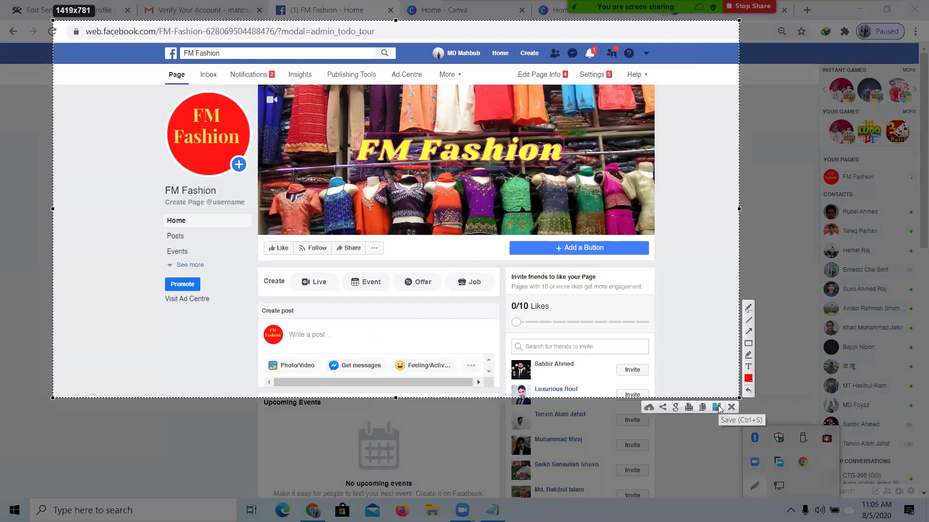
click(718, 408)
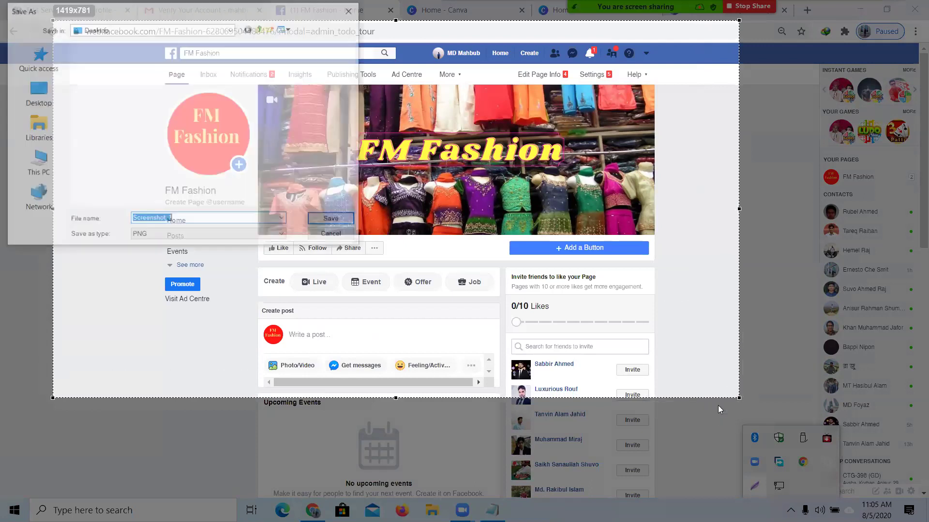
Save the capture to the Desktop as JPEG 'Screenshot_1 page' and return to Guru
click(194, 221)
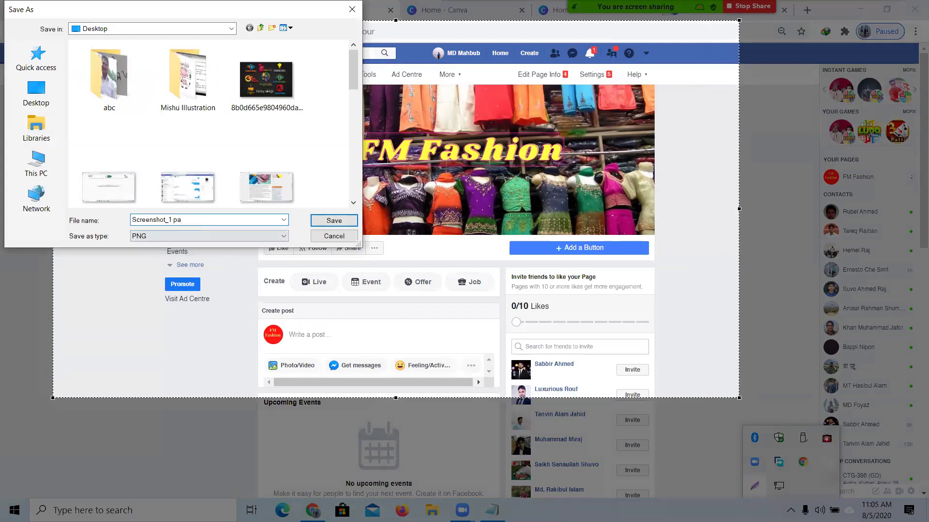
text(page)
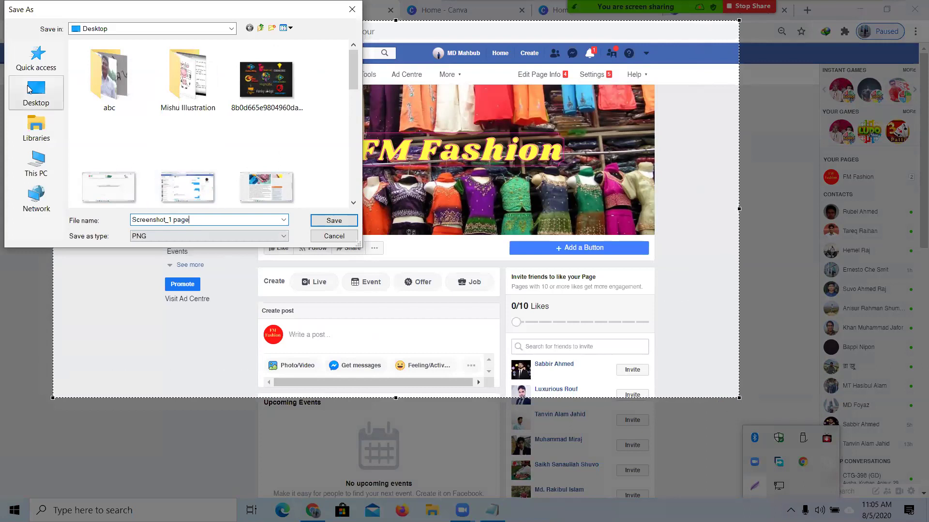
click(29, 88)
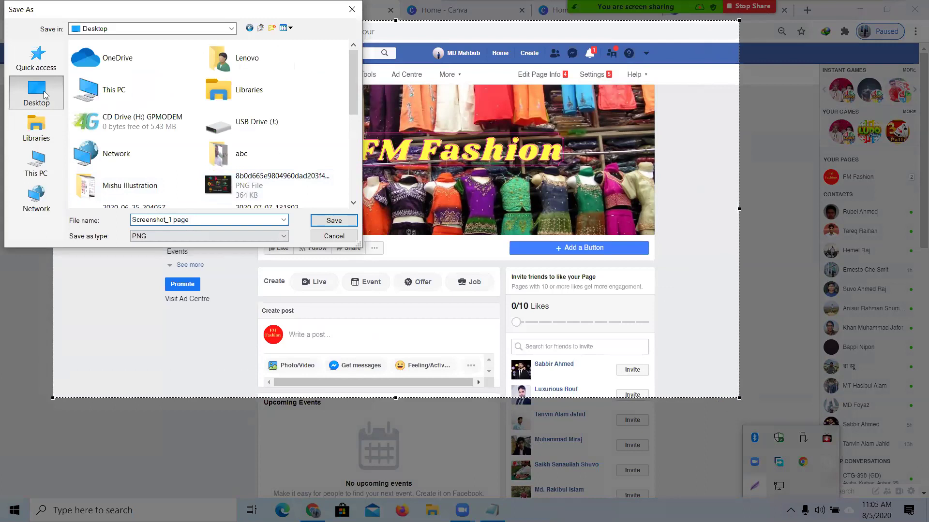
click(254, 237)
click(237, 253)
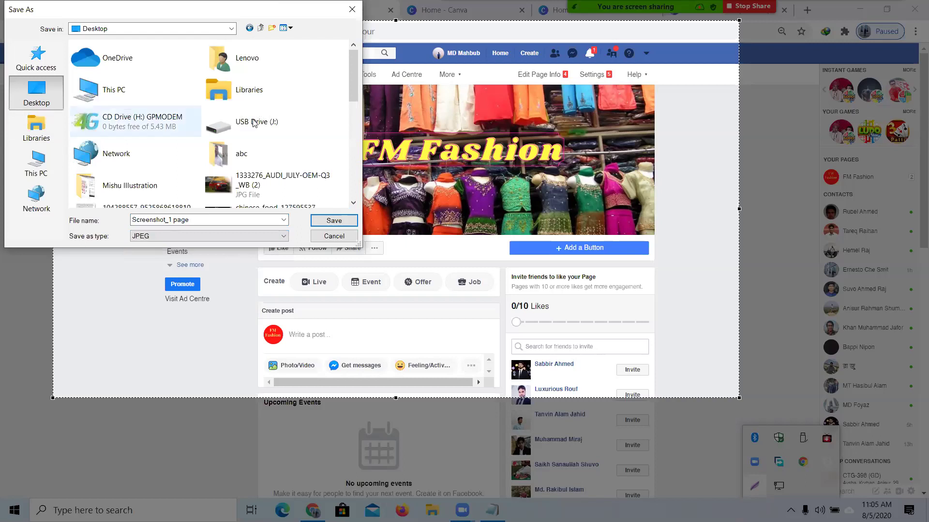
scroll(314, 119, down, 10)
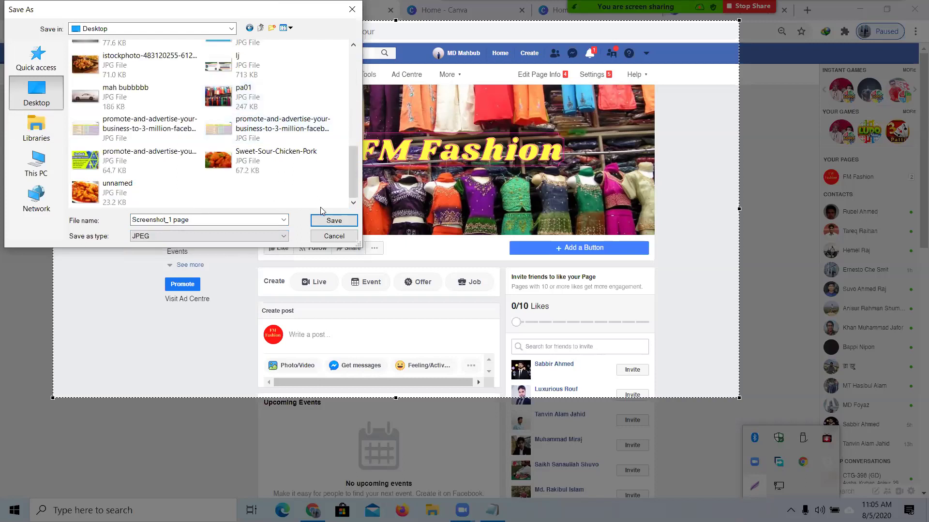
click(273, 221)
key(Return)
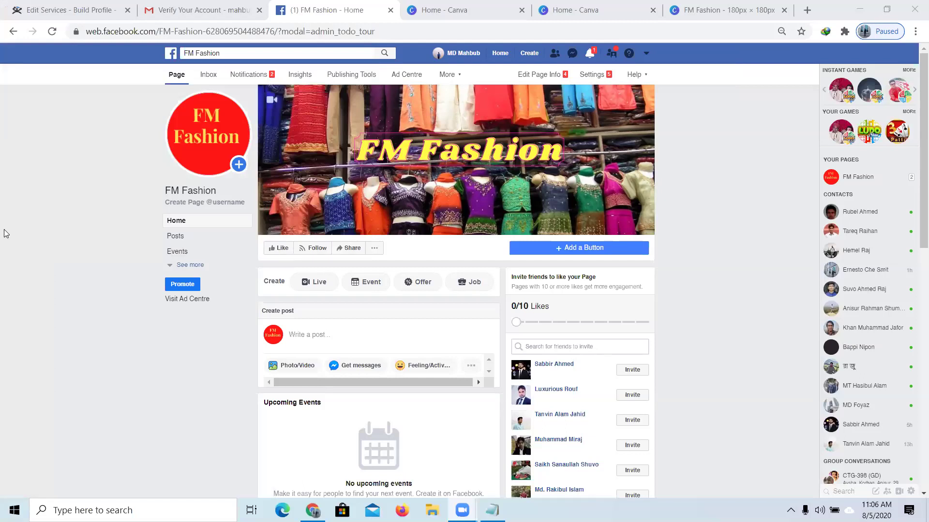
click(53, 13)
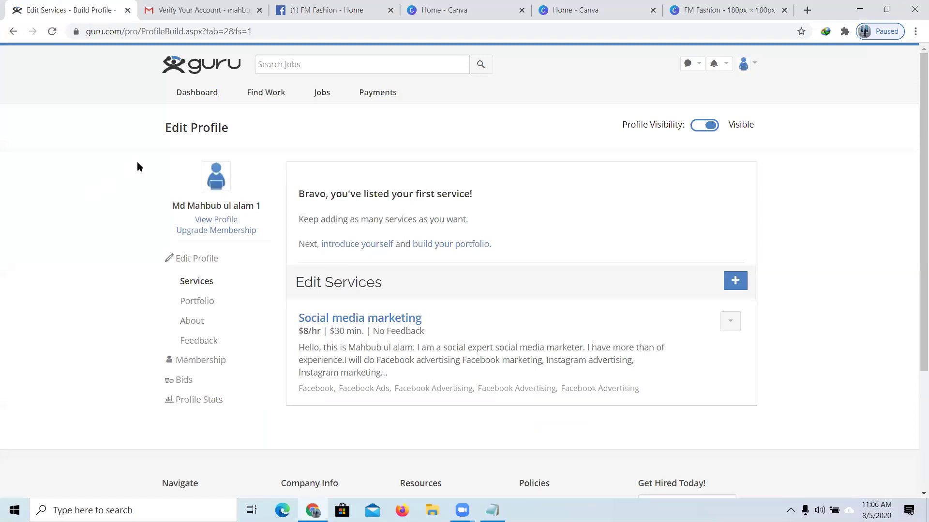
In Portfolio, add a new work collection titled 'Social media manager'
click(197, 303)
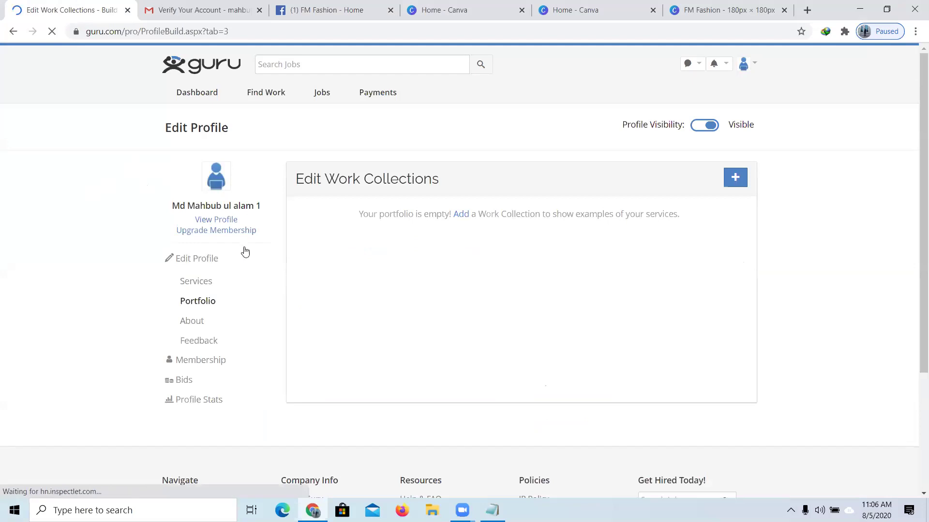
click(743, 181)
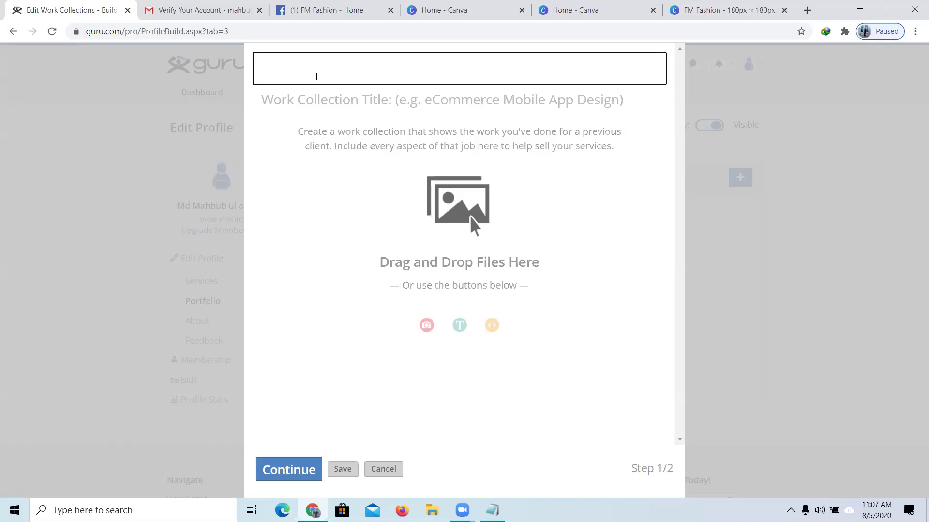
text(S)
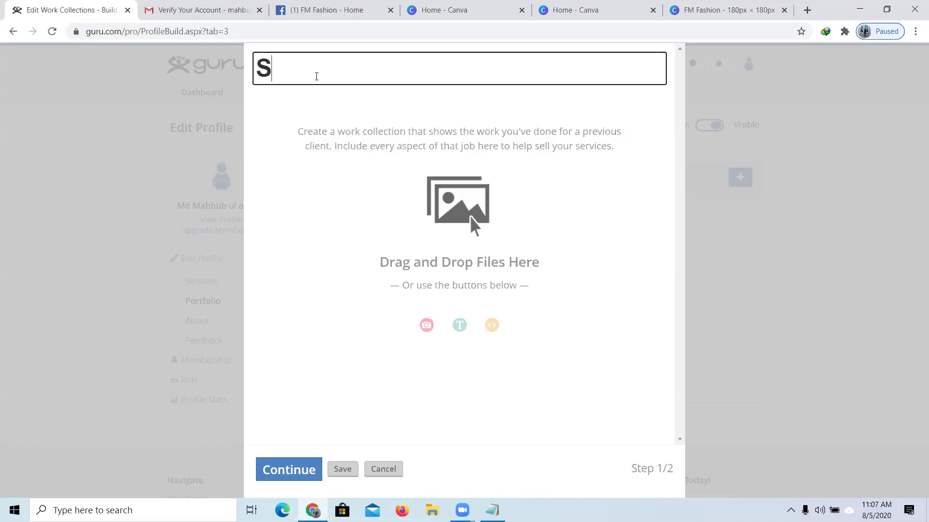
text(ocia)
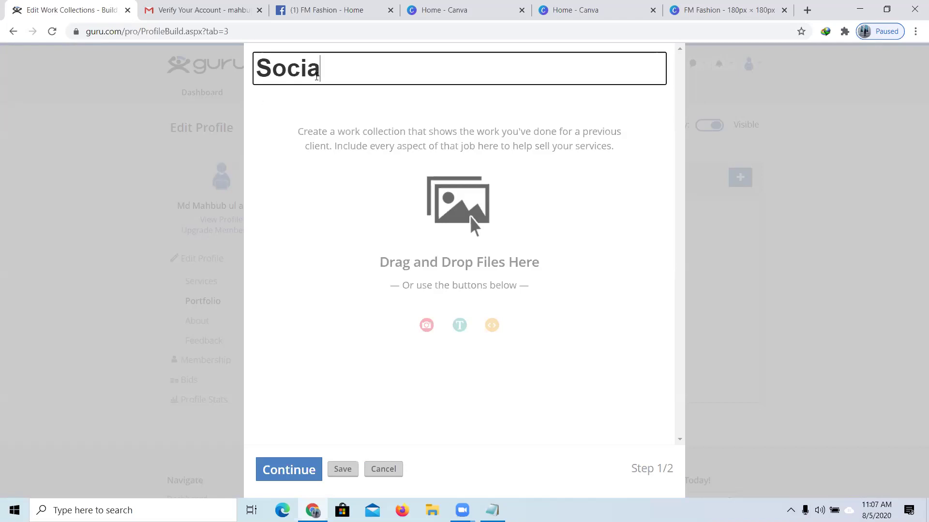
text(l media )
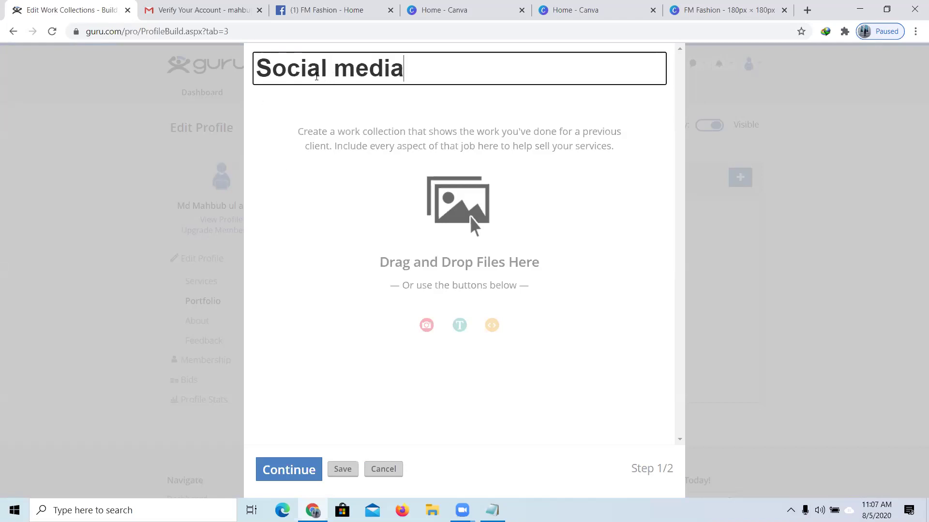
text(m)
text(ana)
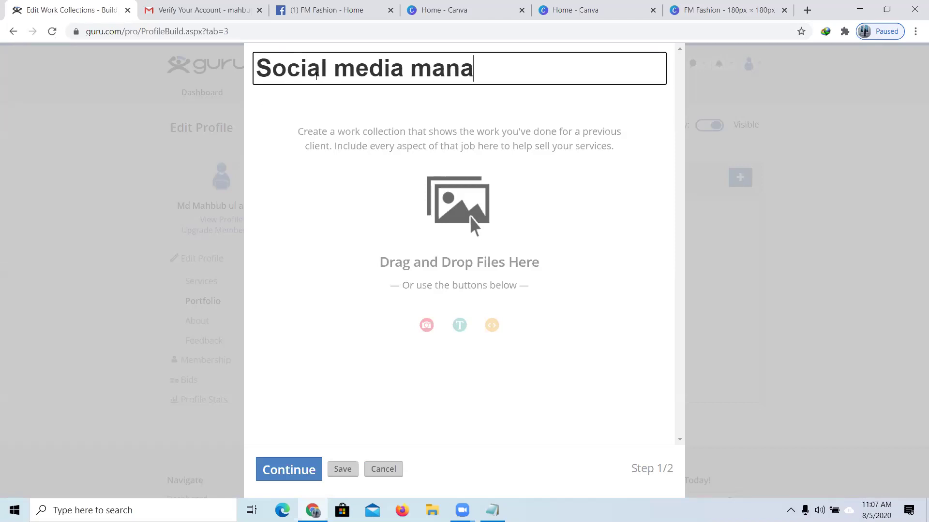
text(ger)
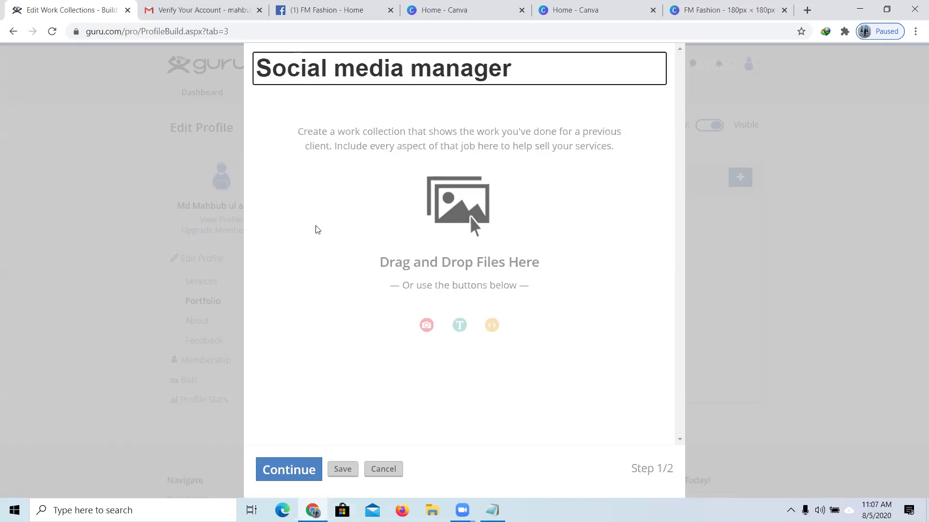
Confirm the collection title and browse the Desktop for files to upload
click(343, 172)
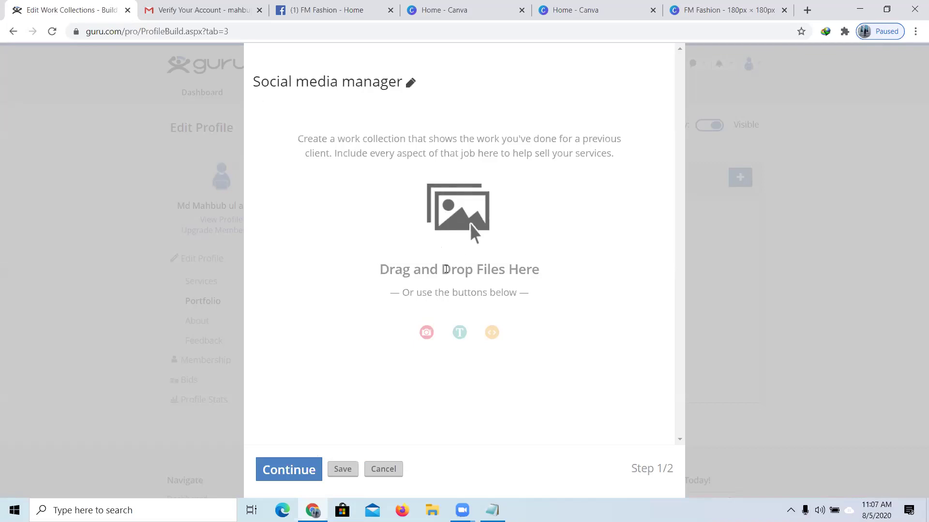
double_click(446, 269)
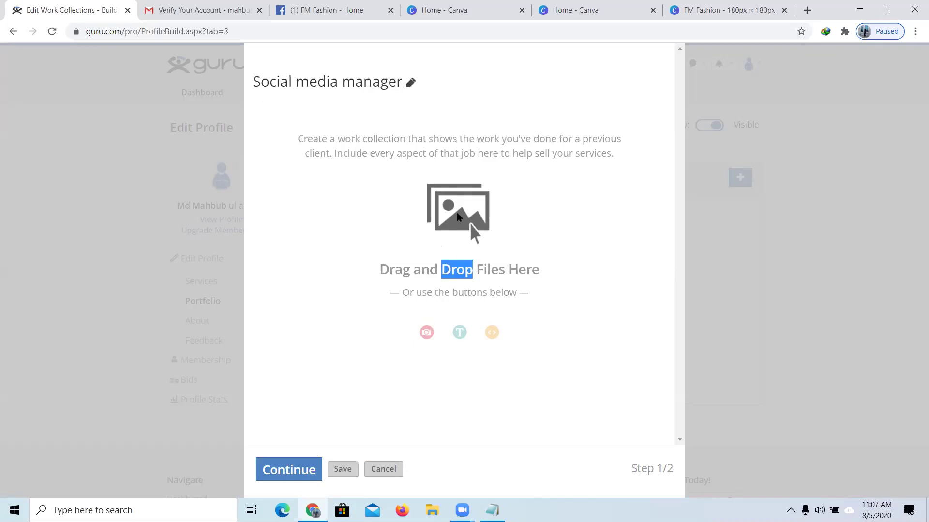
click(457, 215)
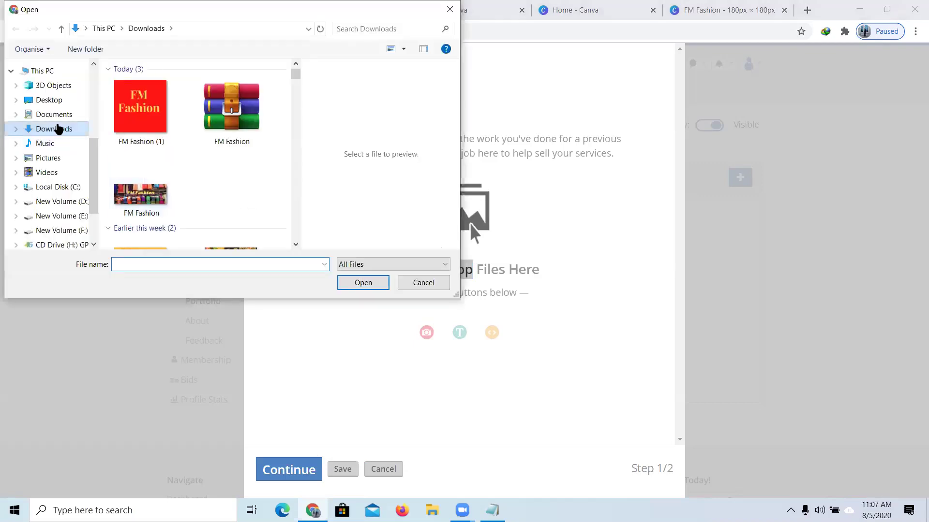
click(54, 100)
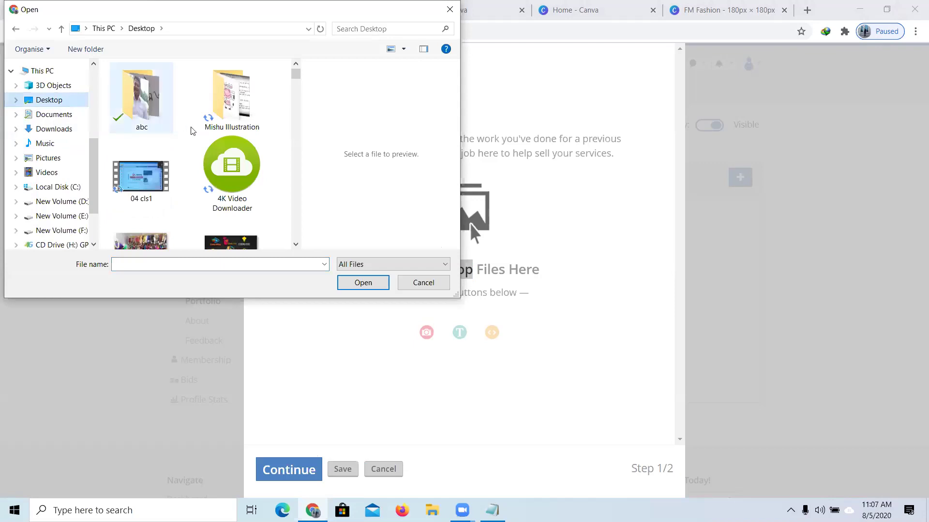
Select the Screenshot_1 page image in the Desktop file list
scroll(228, 179, down, 5)
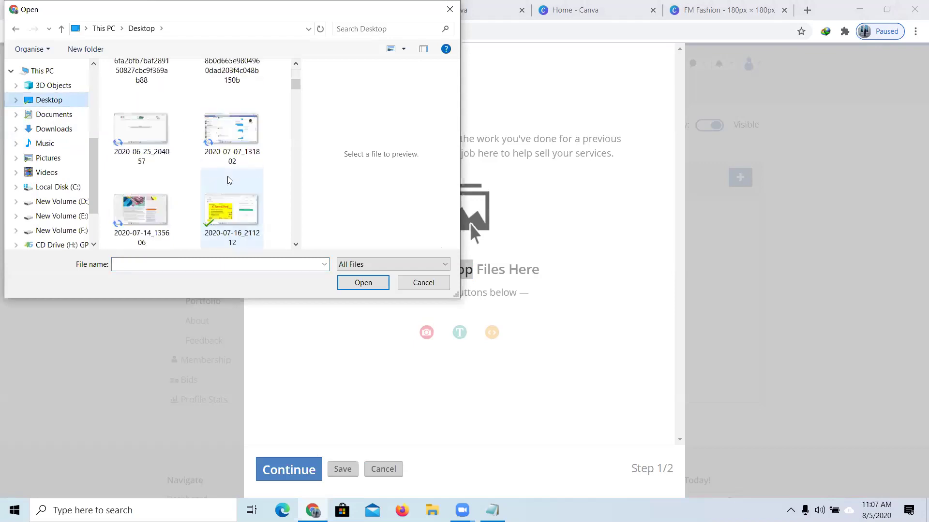
scroll(230, 180, down, 2)
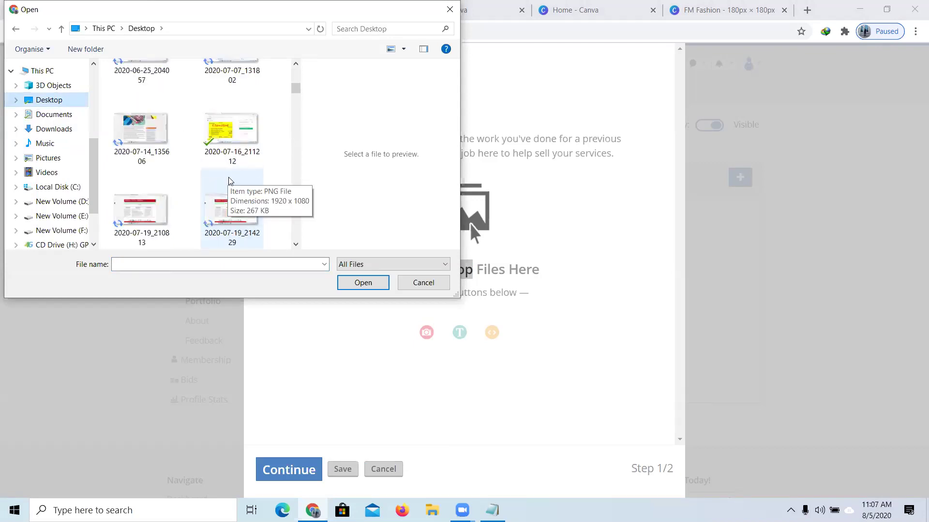
scroll(236, 189, down, 2)
scroll(237, 191, down, 2)
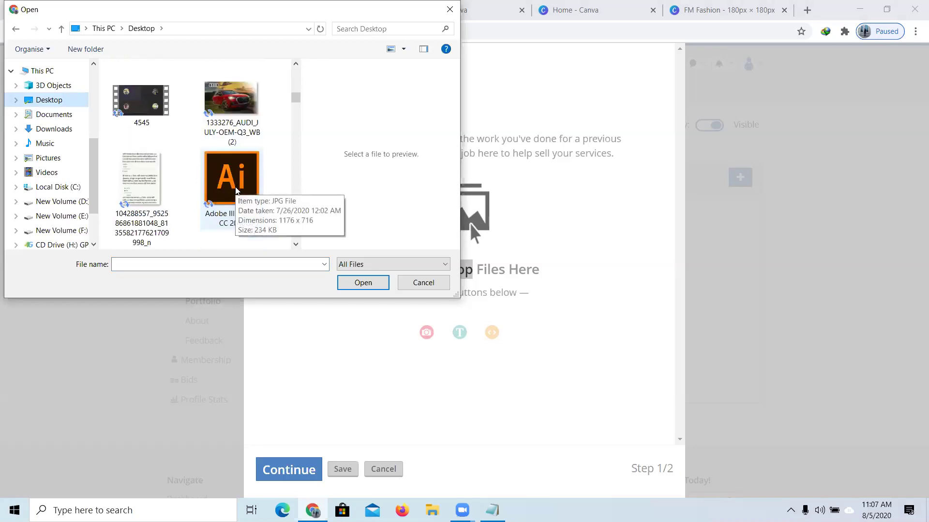
scroll(236, 201, down, 2)
scroll(235, 202, down, 2)
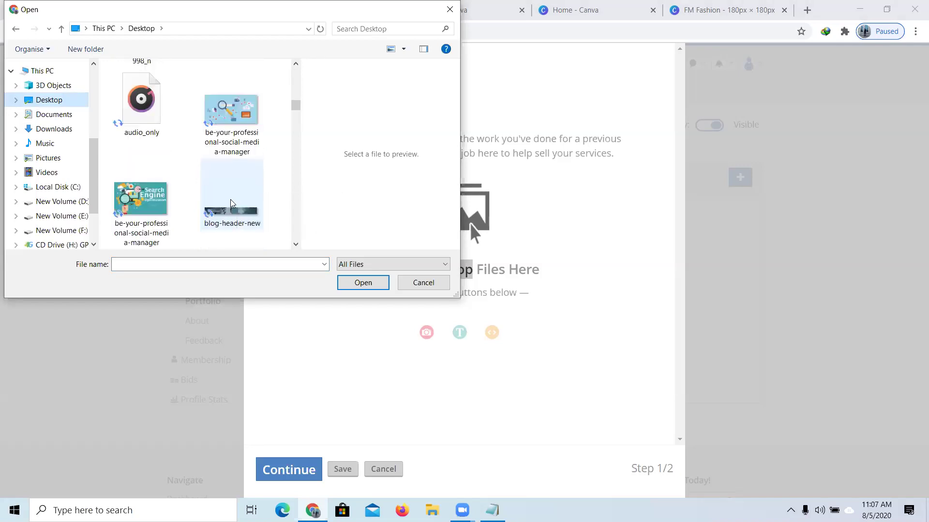
scroll(233, 204, down, 3)
scroll(232, 204, down, 2)
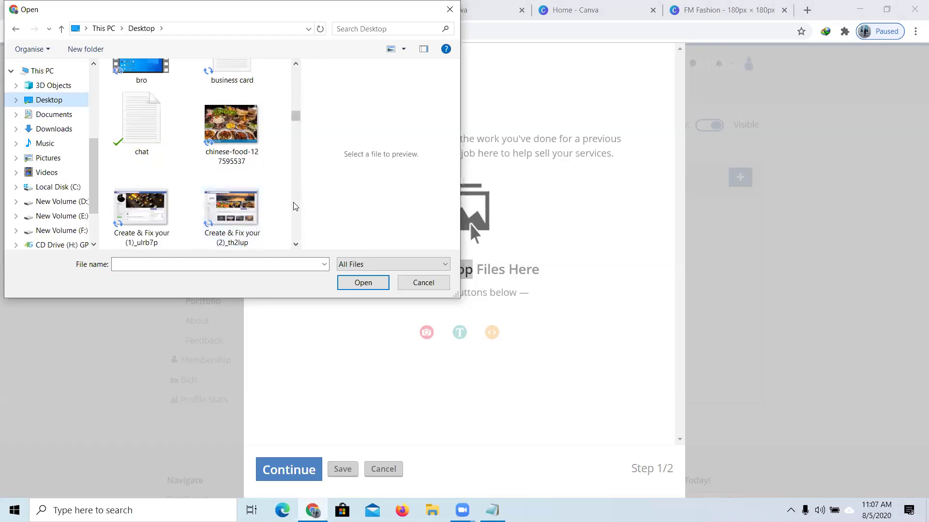
scroll(266, 210, down, 2)
scroll(263, 213, down, 4)
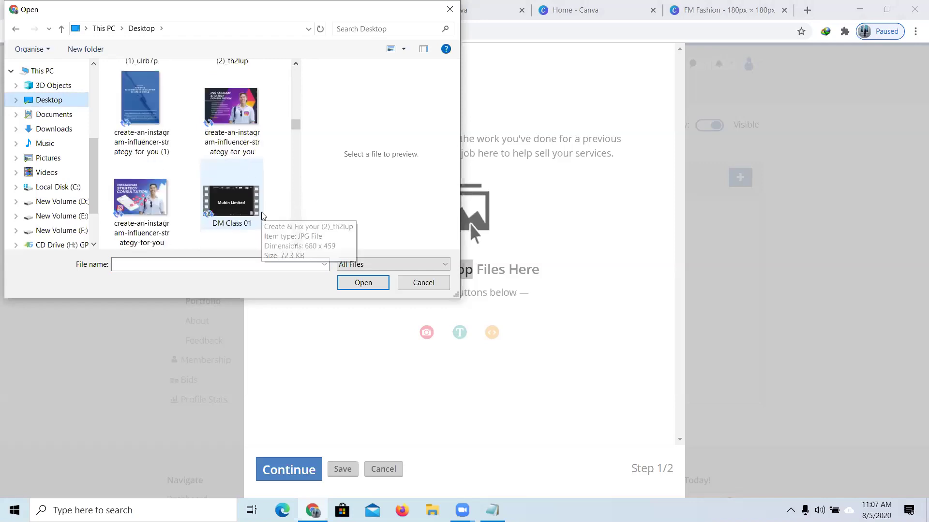
scroll(263, 216, down, 6)
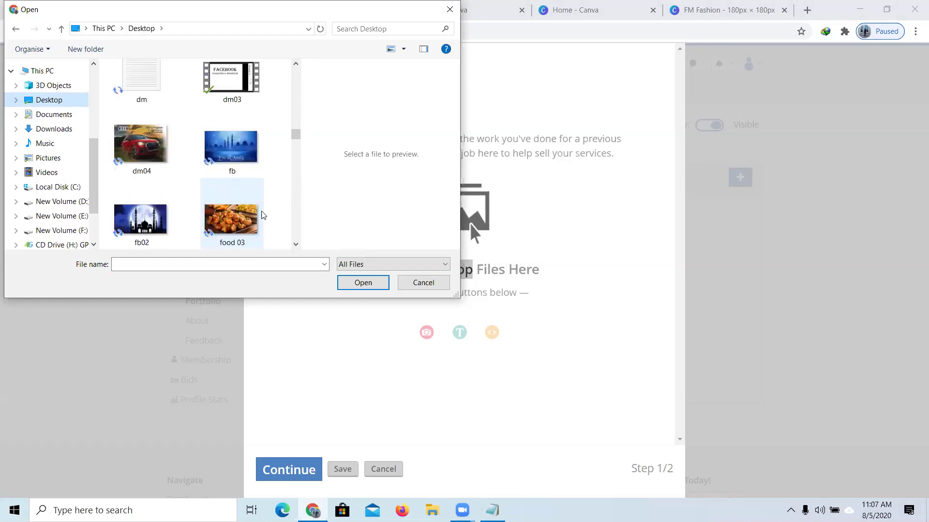
scroll(263, 216, down, 8)
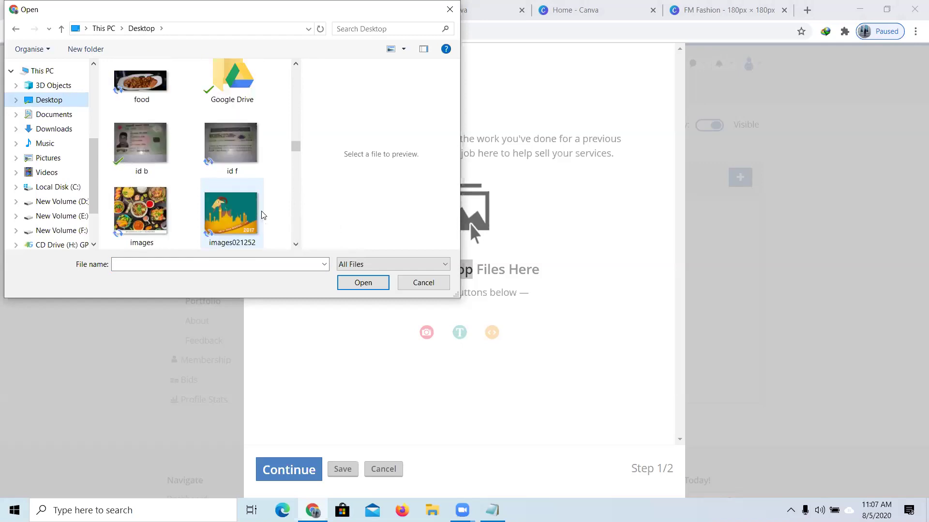
scroll(263, 214, down, 6)
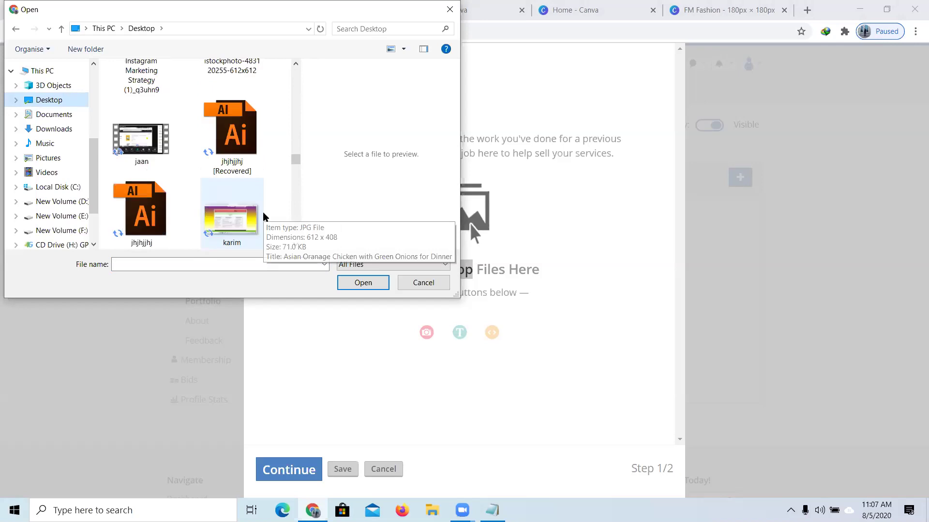
scroll(262, 218, down, 8)
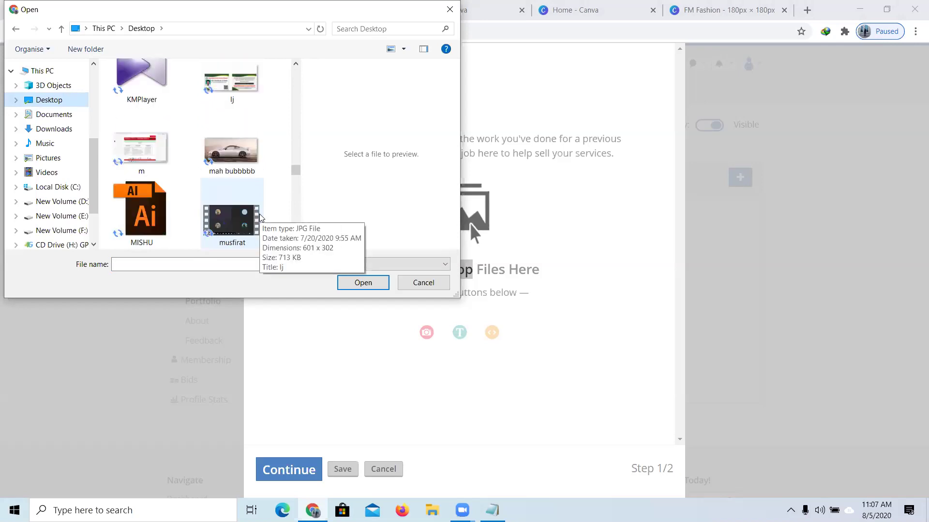
scroll(261, 217, down, 6)
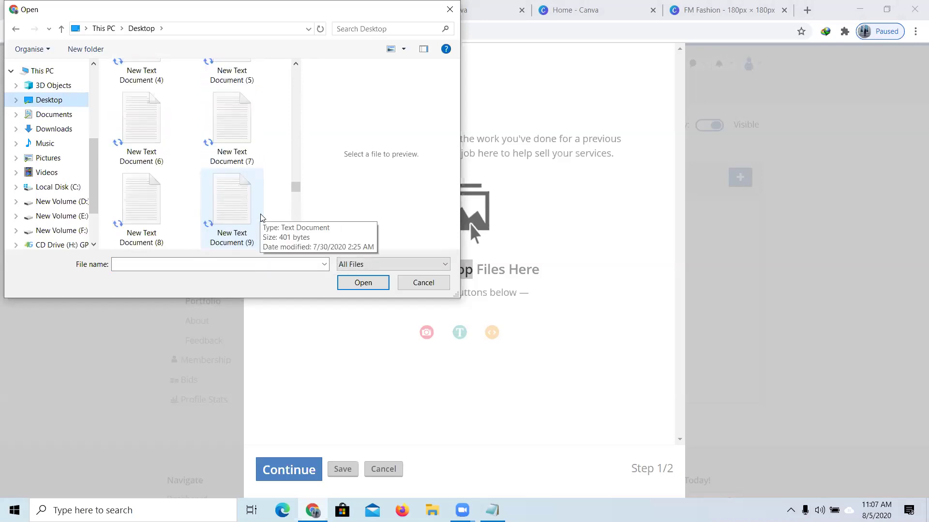
scroll(261, 217, down, 8)
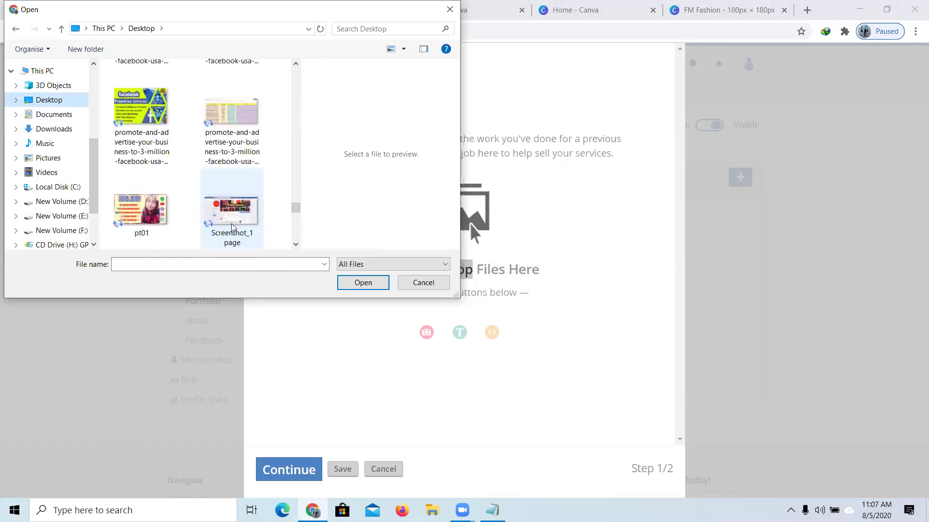
click(231, 218)
Upload Screenshot_1 to the Social media manager collection and continue to Step 2/2, Add Details
click(362, 282)
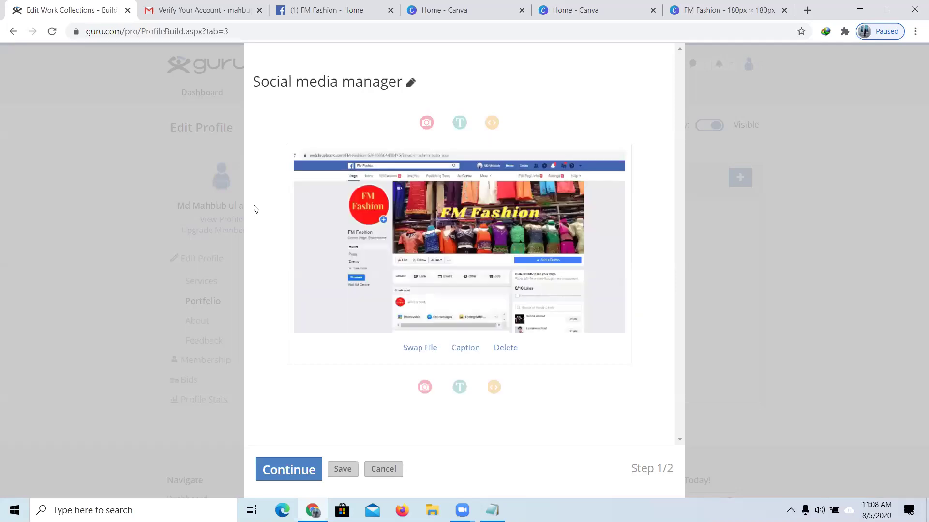
click(277, 478)
click(310, 460)
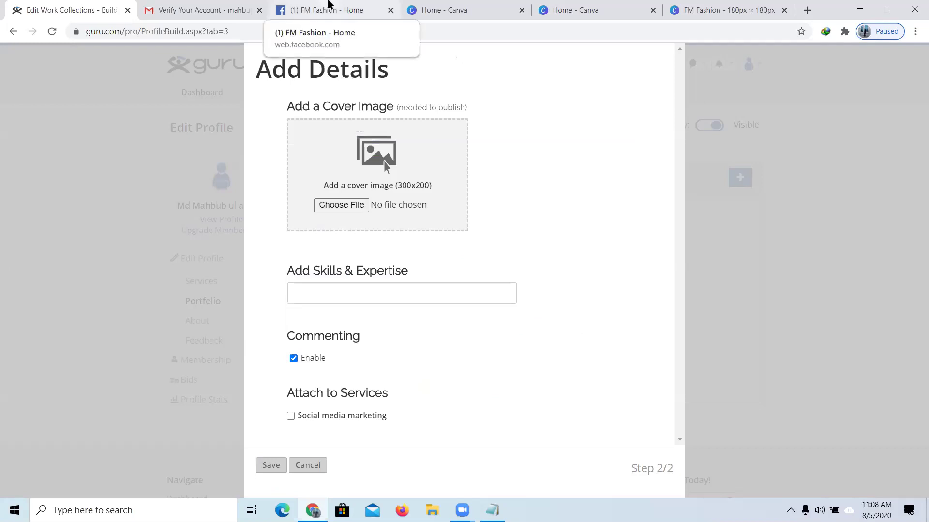
On the FM Fashion page, start a Photo/Video post, dismissing the file picker without attaching anything
key(ctrl+3)
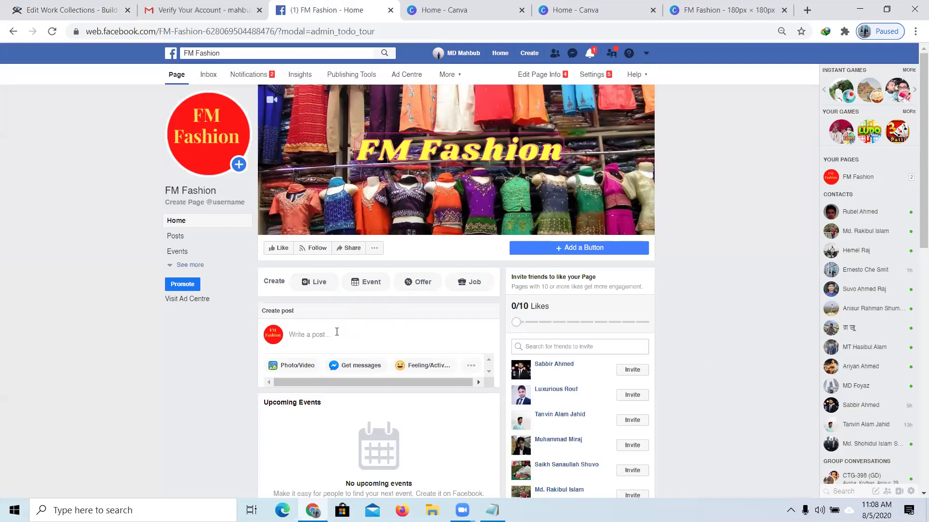
click(301, 370)
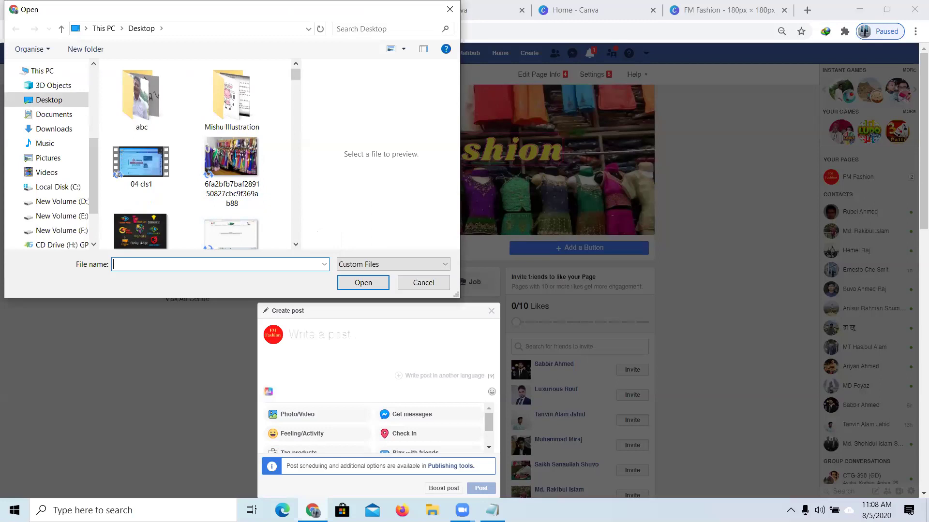
scroll(255, 160, down, 1)
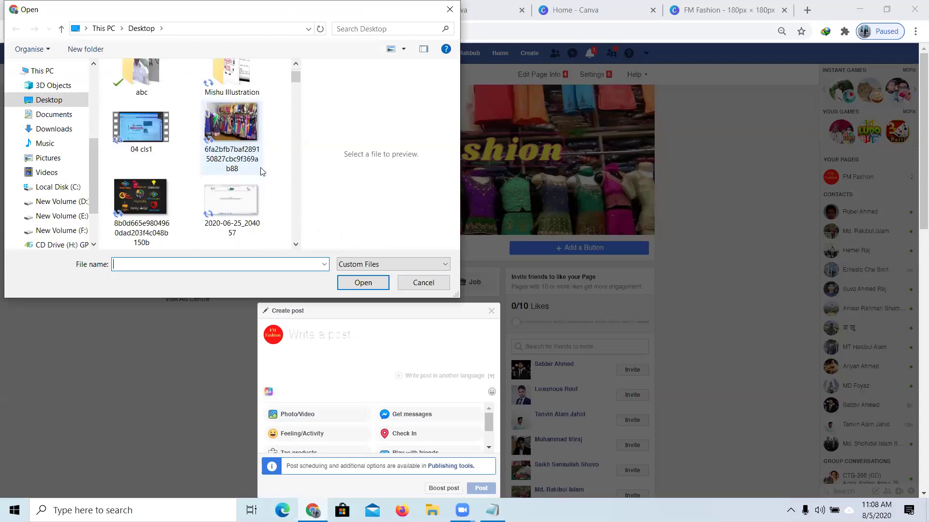
scroll(258, 169, down, 5)
scroll(262, 172, up, 3)
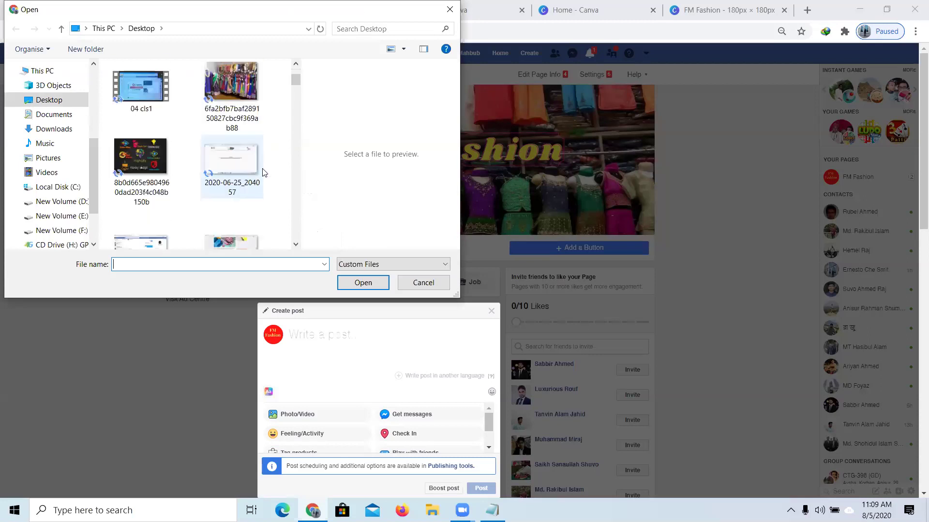
scroll(252, 171, up, 2)
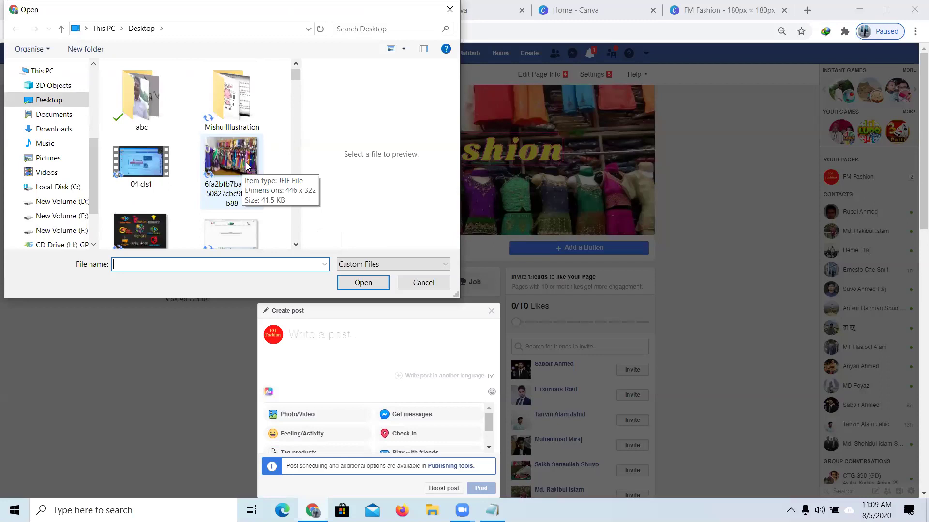
click(246, 166)
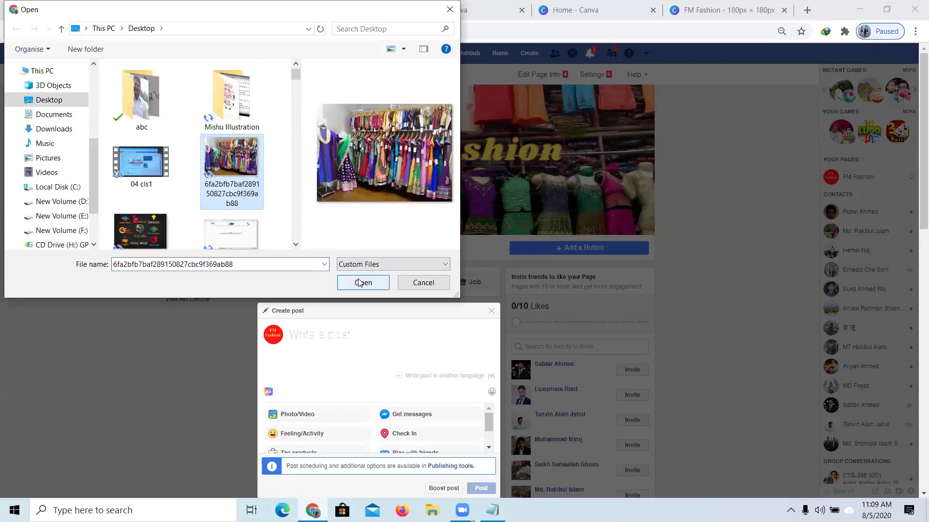
key(F2)
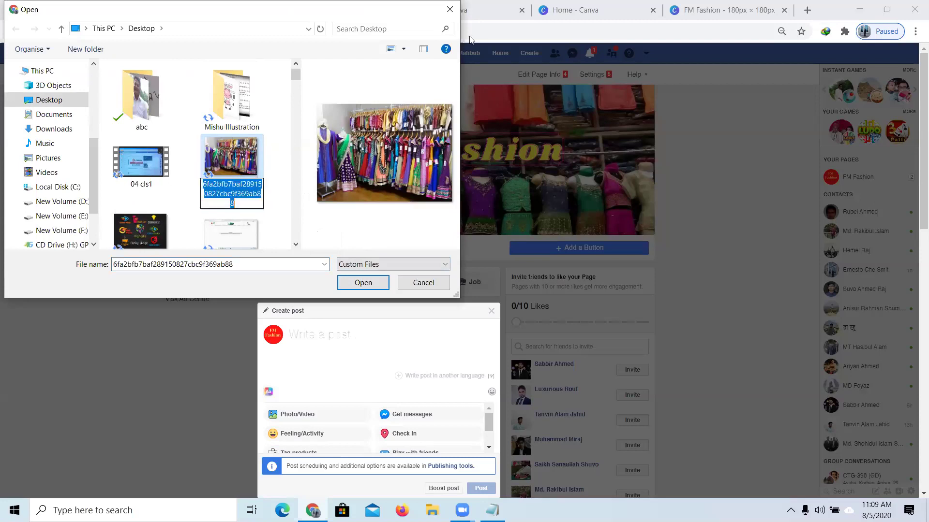
click(450, 9)
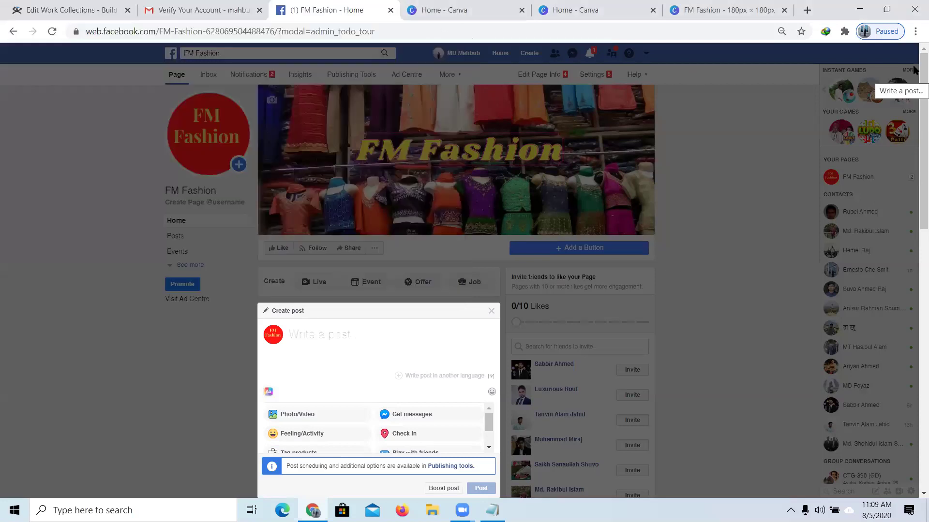
Rename the desktop image 6fa2bfb7baf289150827cbc9f369ab88 to abc
key(super+d)
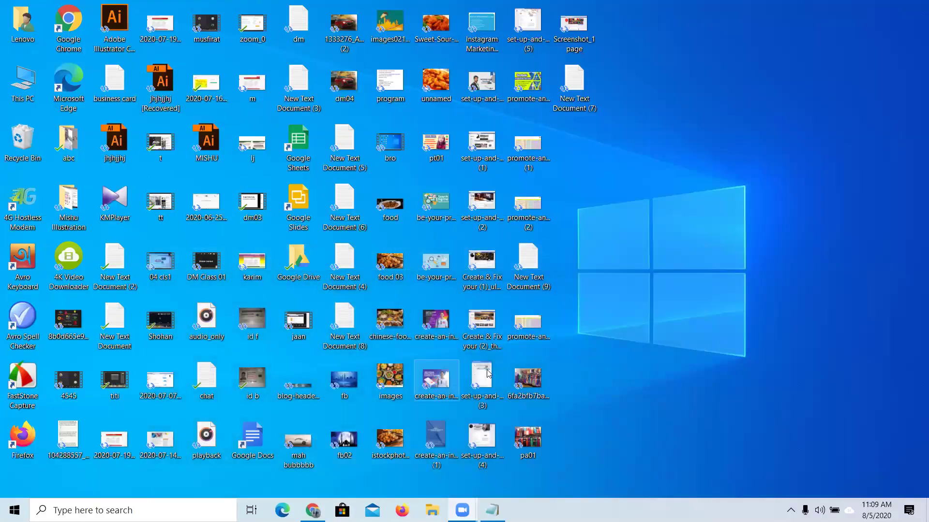
double_click(526, 384)
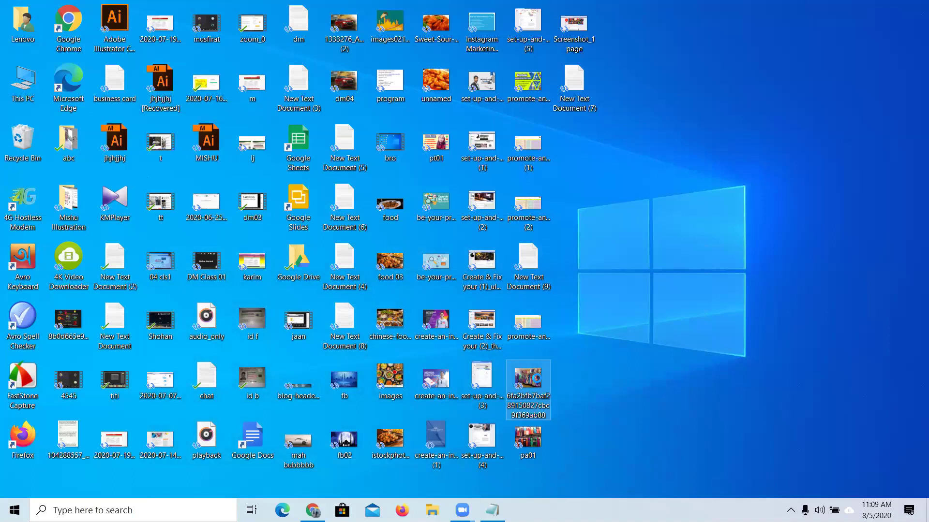
right_click(528, 377)
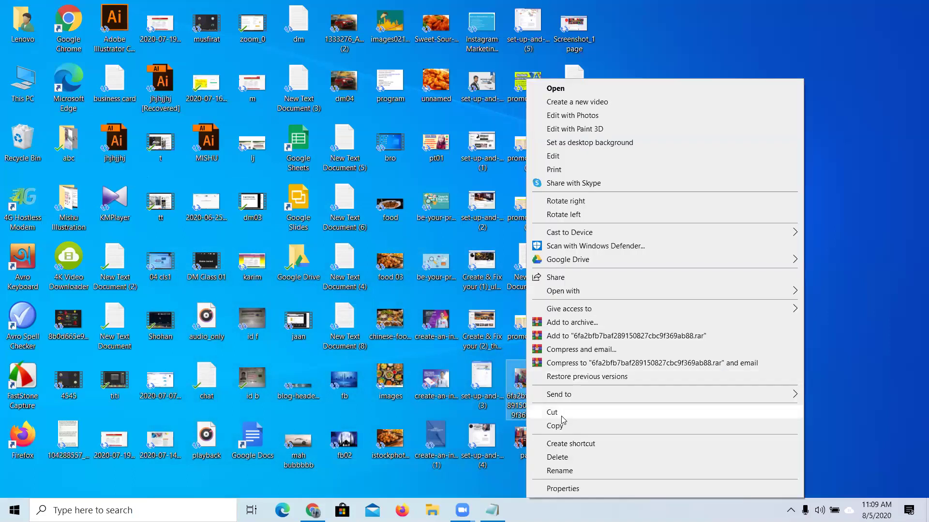
click(559, 471)
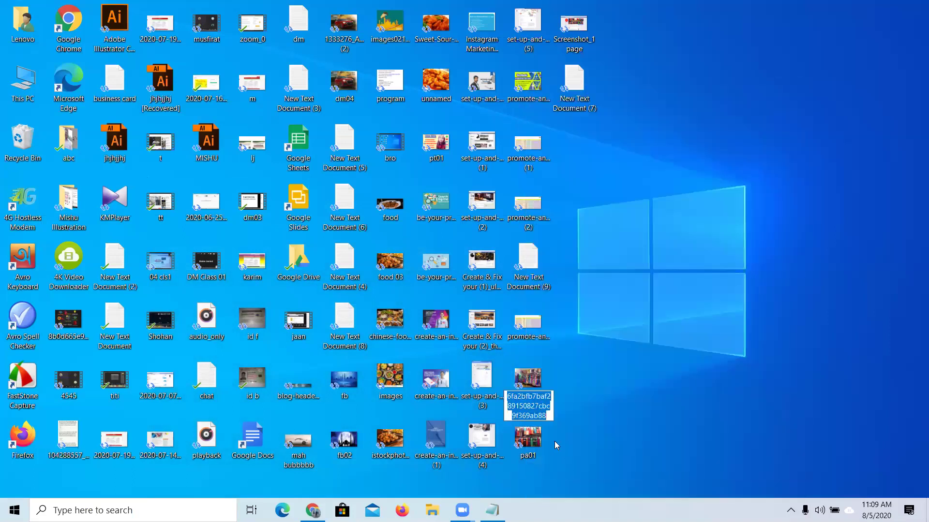
key(BackSpace)
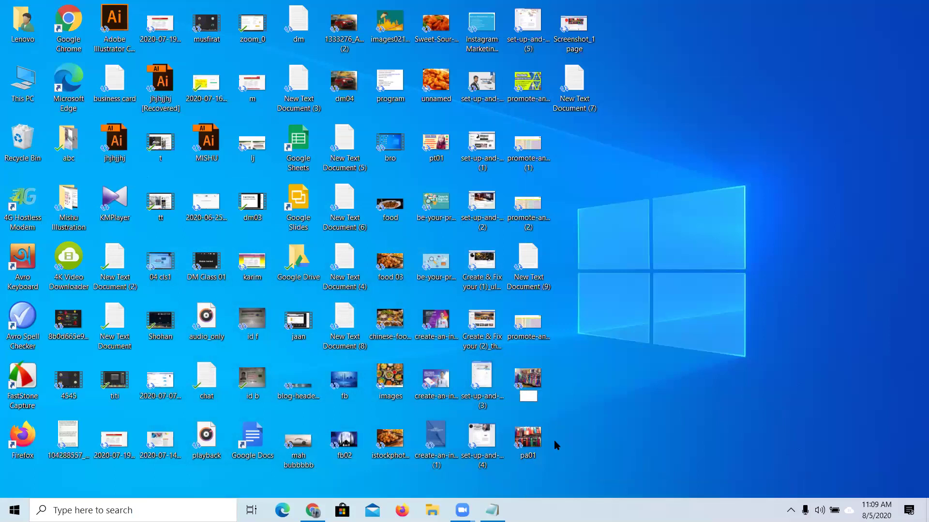
text(abc)
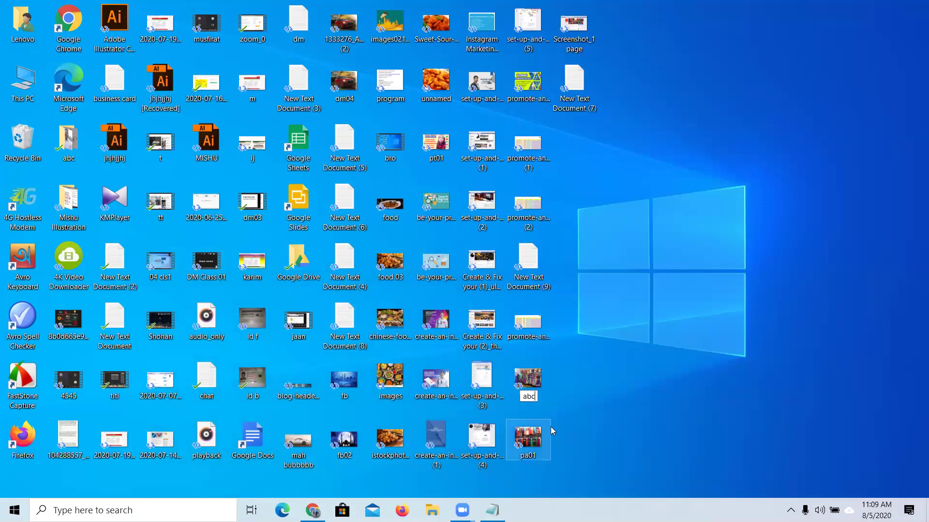
key(Return)
drag(556, 357, 479, 415)
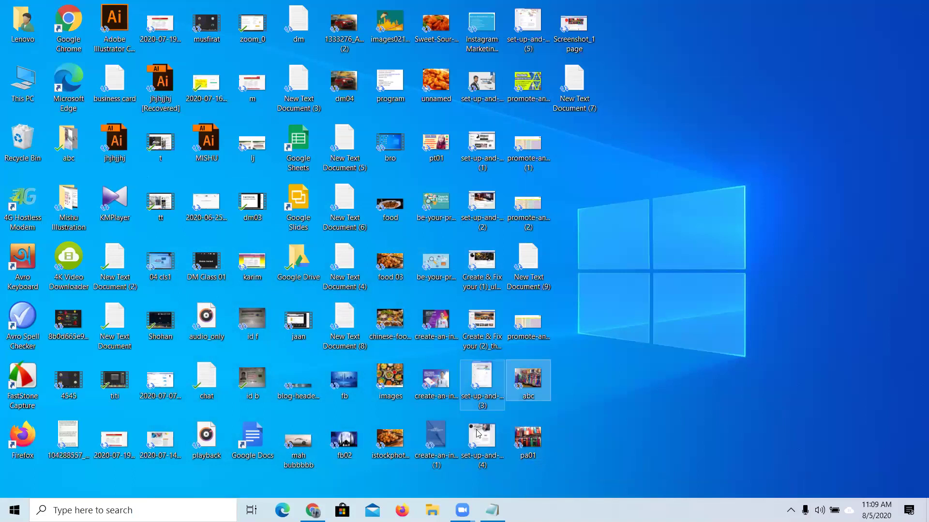
click(446, 488)
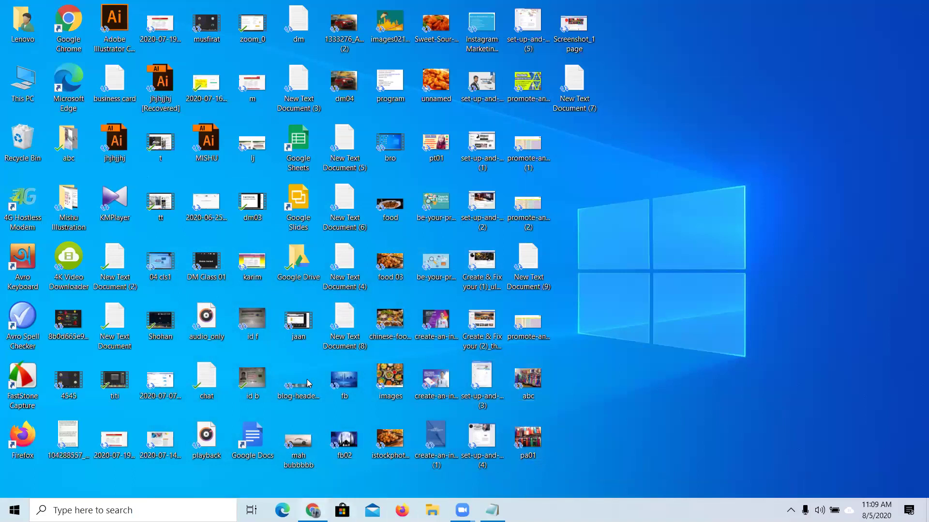
key(alt+Tab)
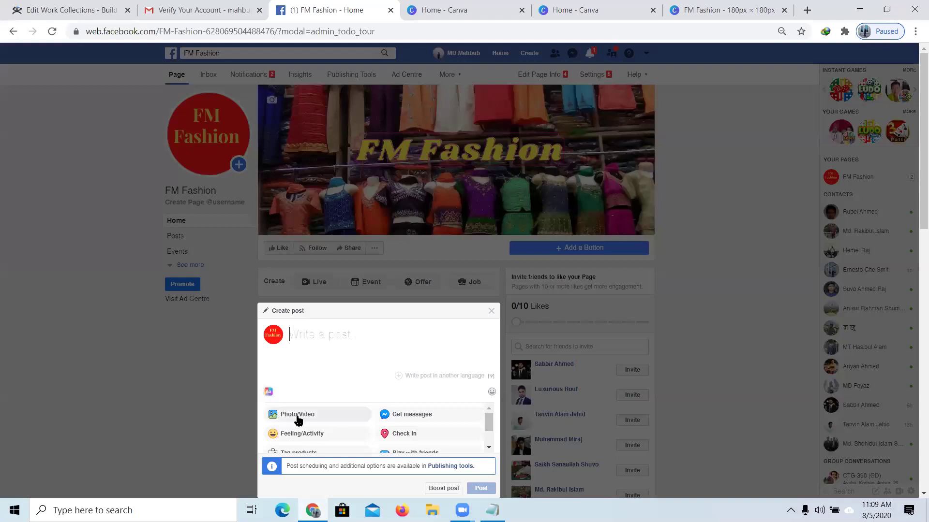
Attach the abc clothing-rack photo from the Desktop to the FM Fashion post
click(299, 415)
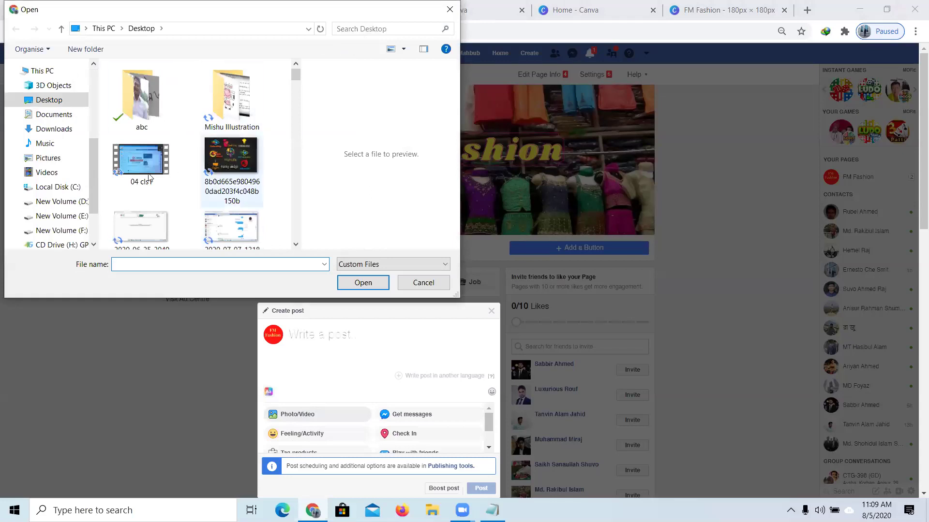
scroll(233, 185, down, 2)
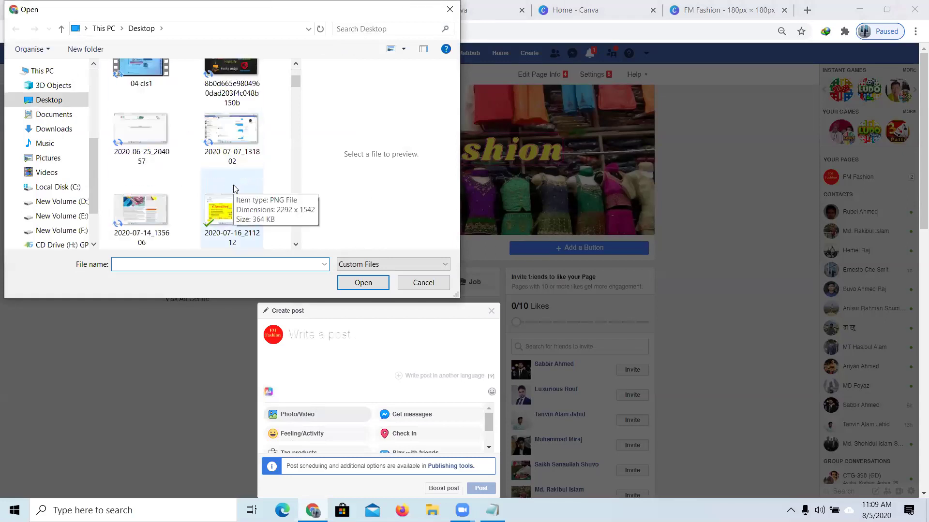
scroll(237, 187, down, 3)
scroll(251, 198, down, 2)
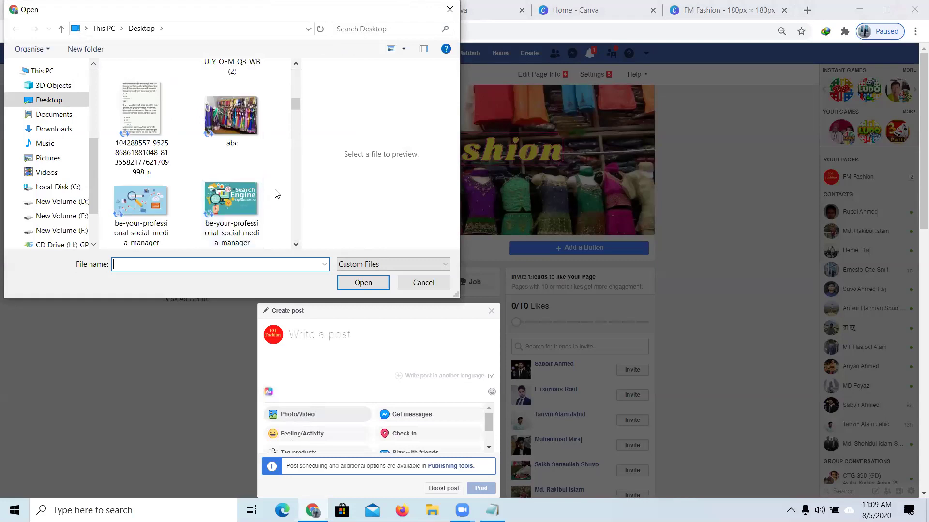
scroll(251, 182, up, 2)
click(232, 166)
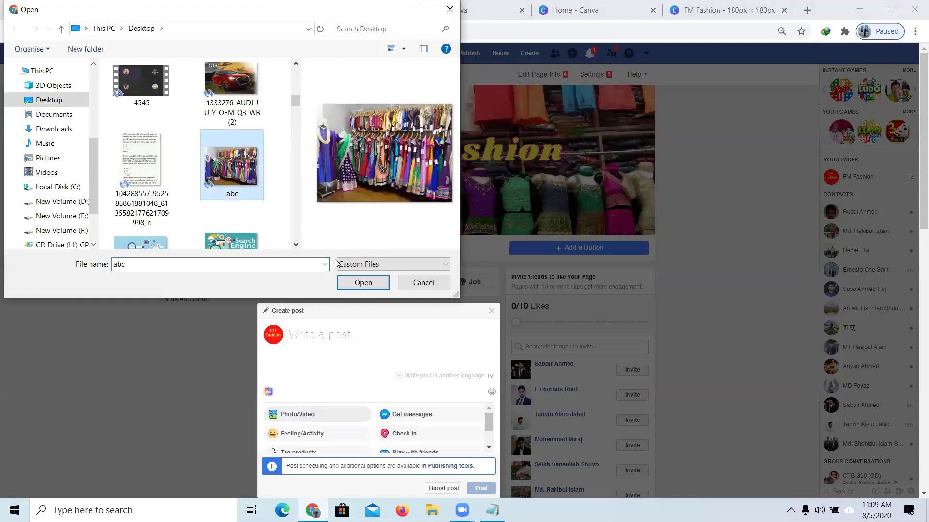
click(362, 283)
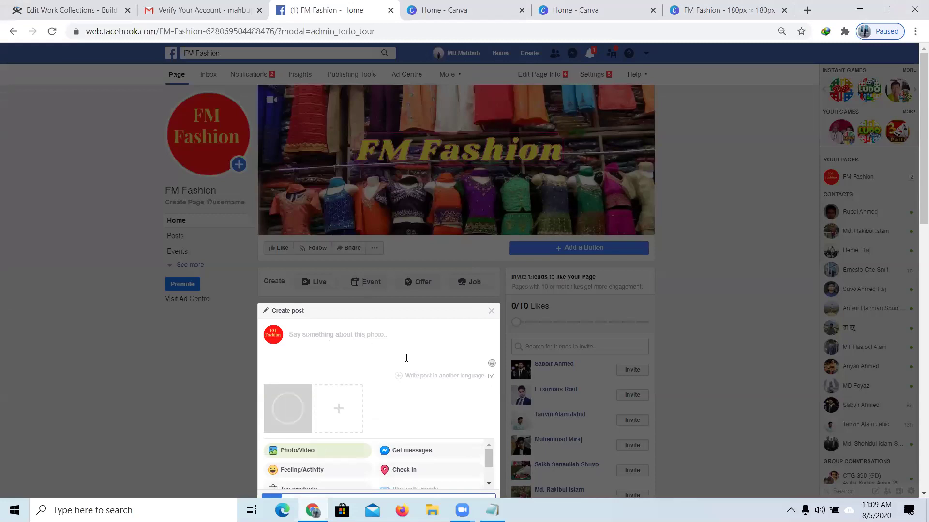
Type the caption 'Special EID UL AZHA offer whole sale price in FM Fashion', fixing capitalisation
scroll(416, 357, down, 1)
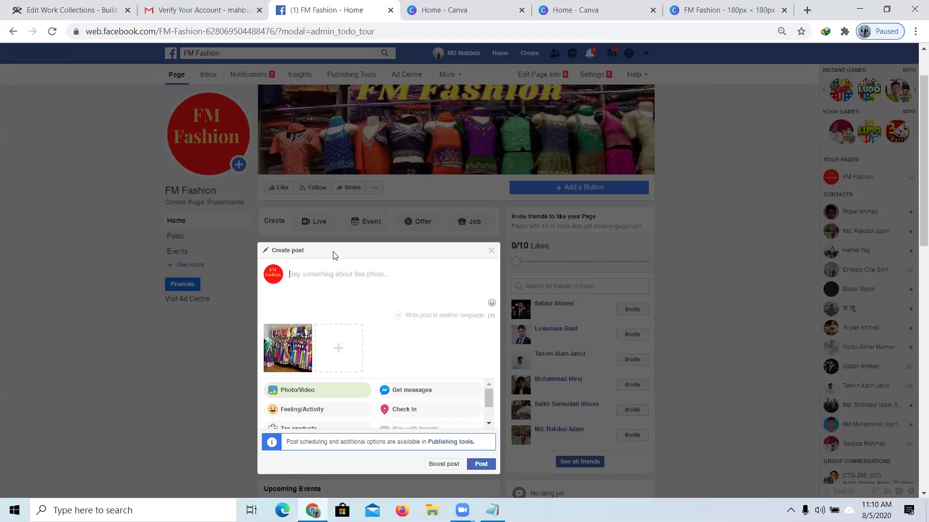
text(Special eid)
key(BackSpace)
key(BackSpace)
key(BackSpace)
key(BackSpace)
text(E)
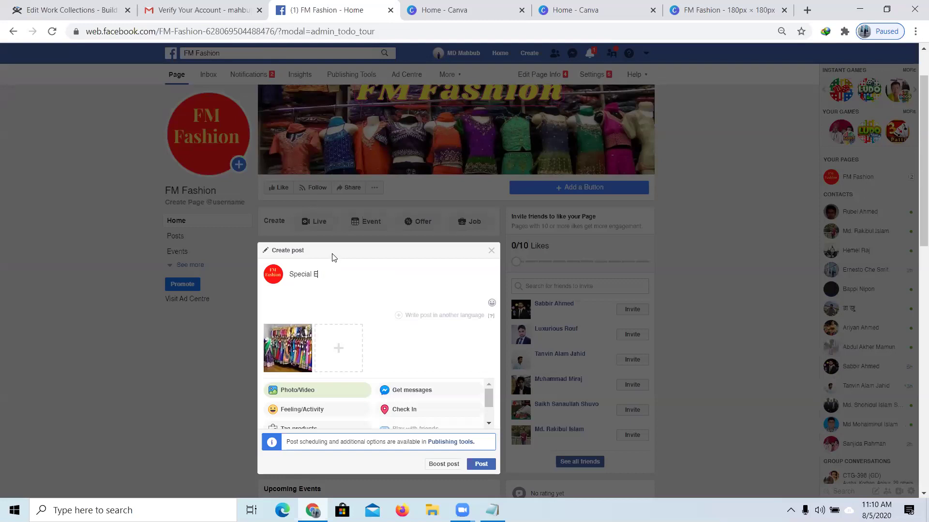
text(ID UL AZHA OFFER)
key(BackSpace)
key(BackSpace)
key(BackSpace)
key(BackSpace)
key(BackSpace)
text(offer)
text(whole)
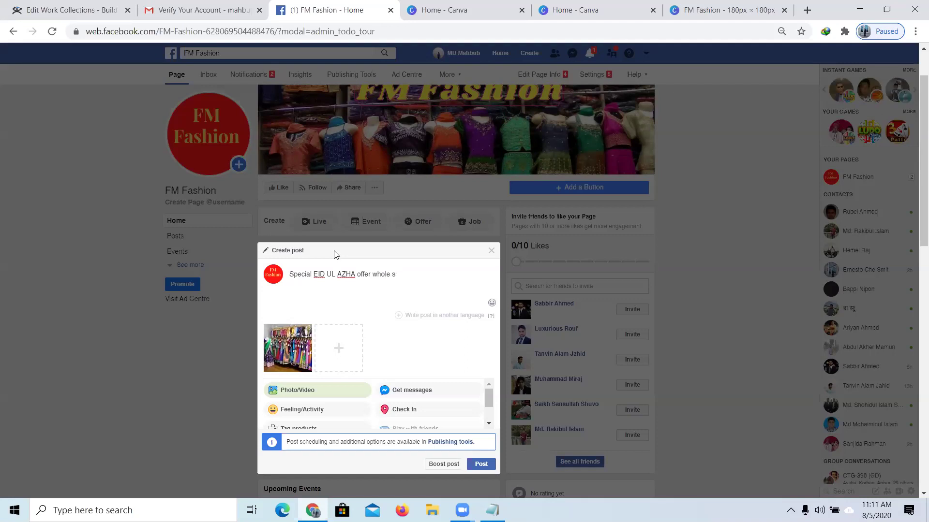
text(sale price in  FM Fashion)
right_click(322, 276)
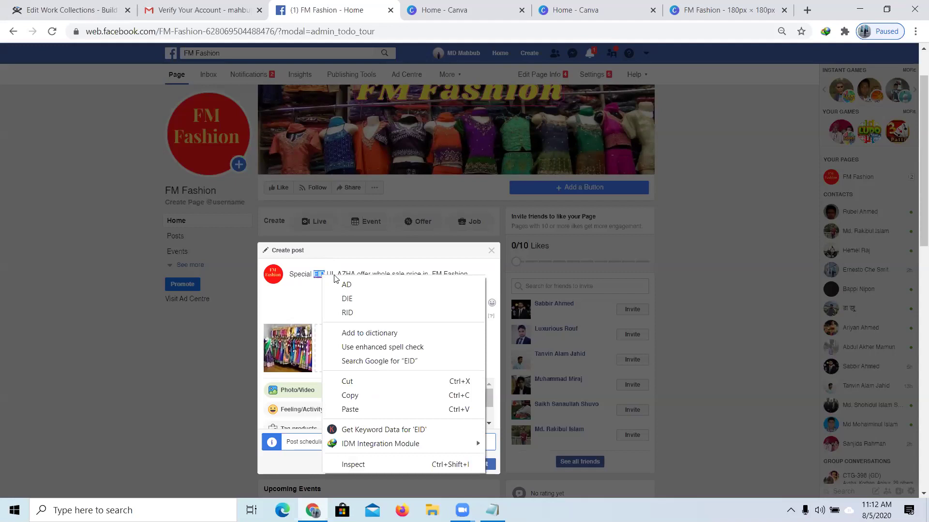
click(333, 280)
right_click(334, 280)
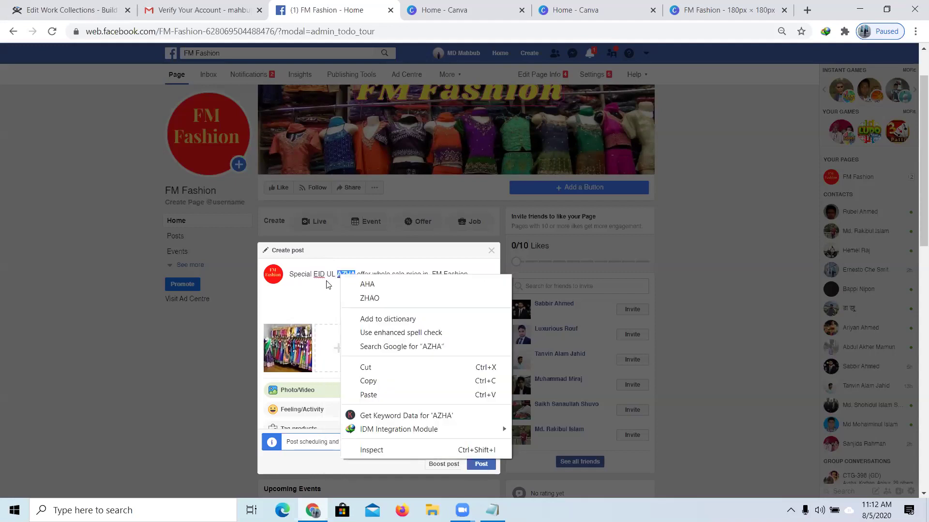
click(327, 282)
click(309, 277)
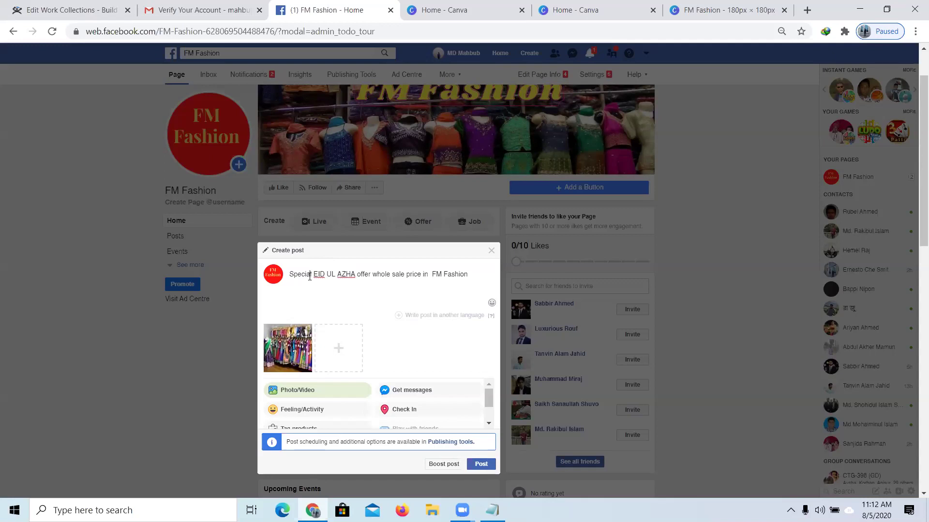
drag(290, 276, 471, 277)
click(425, 276)
right_click(425, 280)
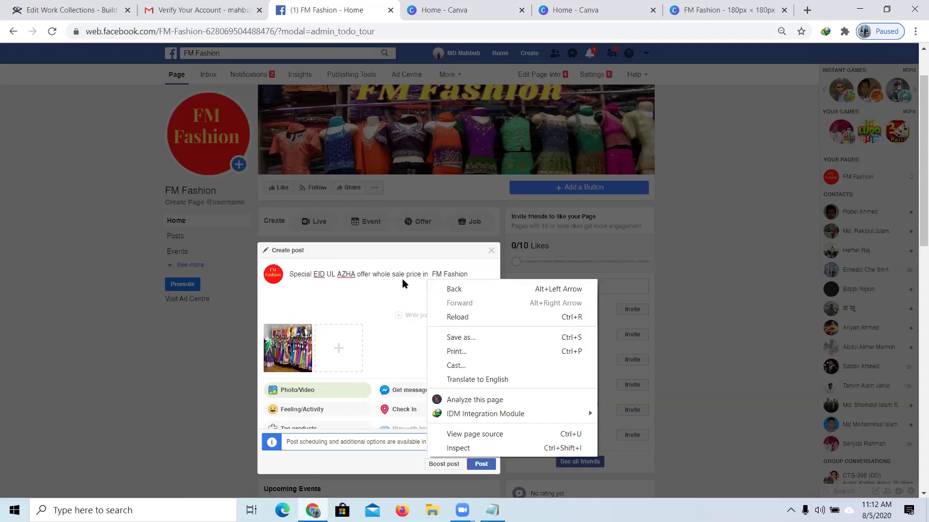
triple_click(345, 277)
right_click(323, 278)
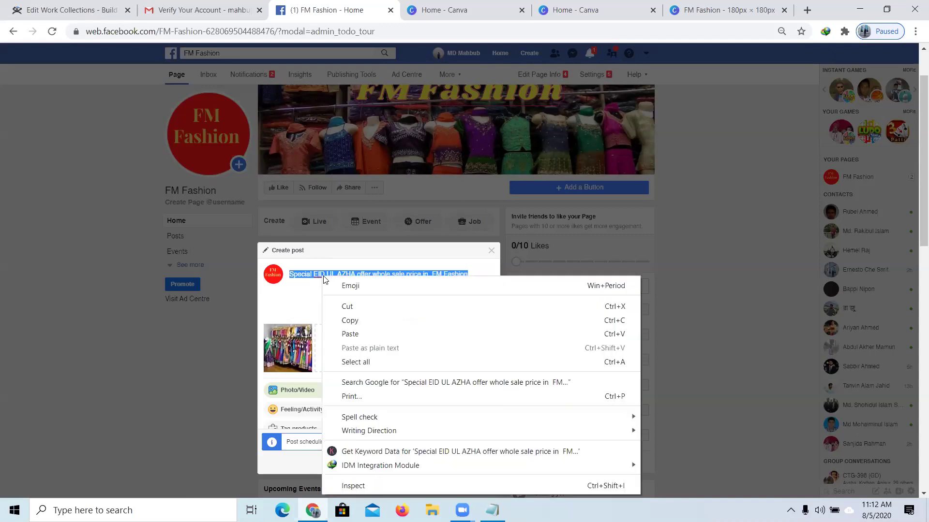
click(81, 270)
click(147, 271)
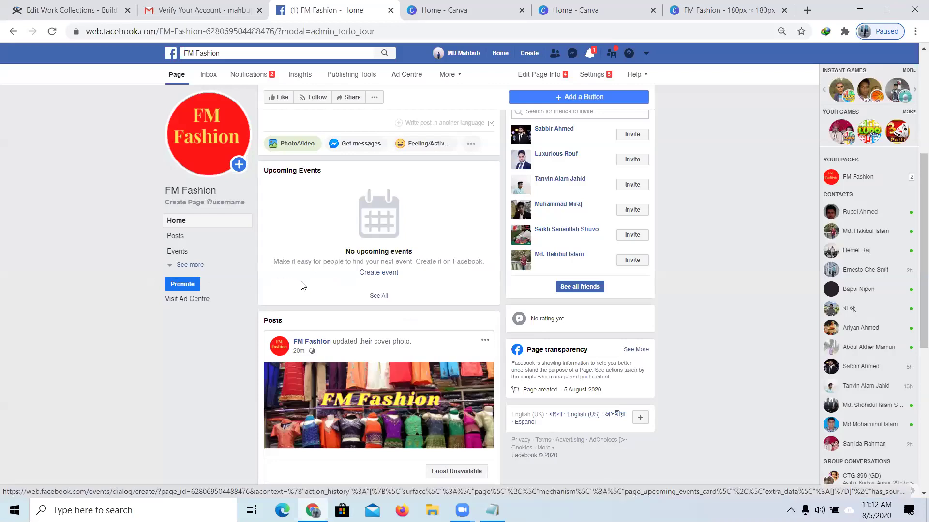
scroll(301, 285, down, 4)
scroll(301, 282, down, 3)
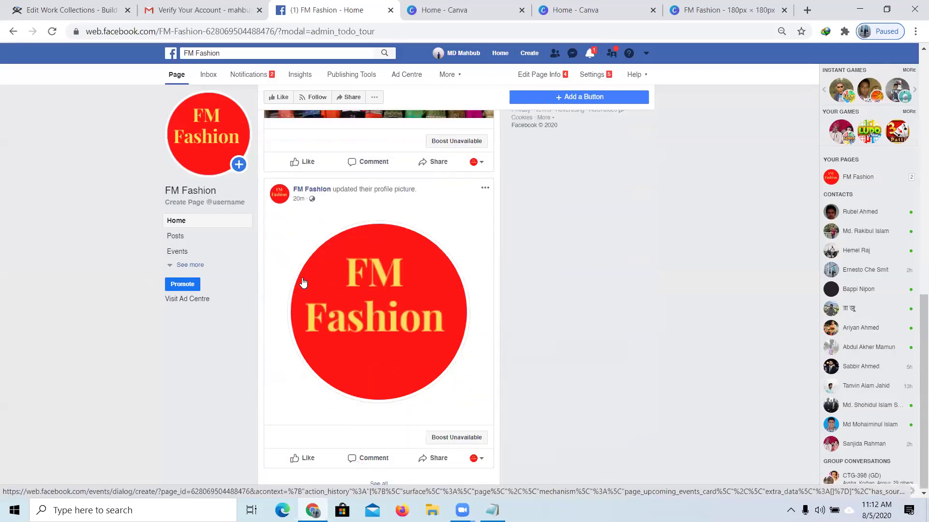
scroll(301, 281, up, 8)
scroll(302, 281, up, 3)
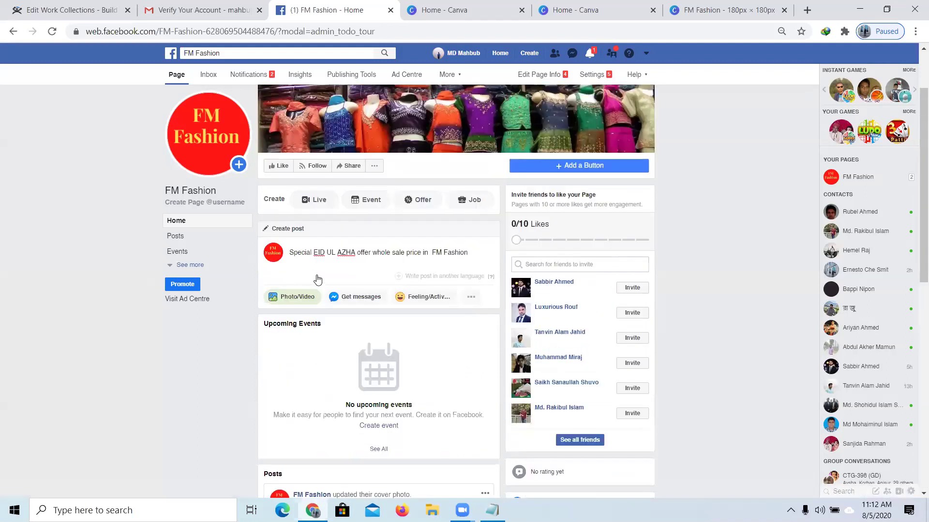
scroll(317, 280, down, 1)
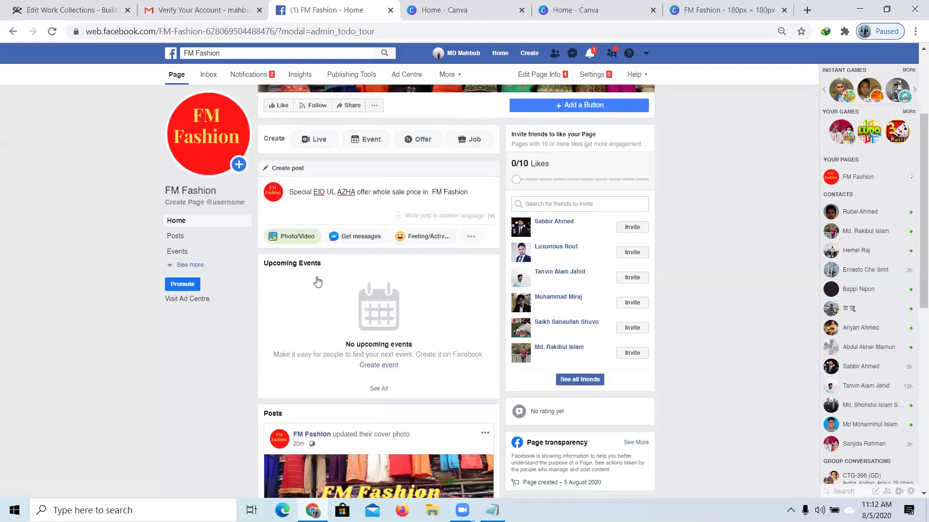
click(362, 207)
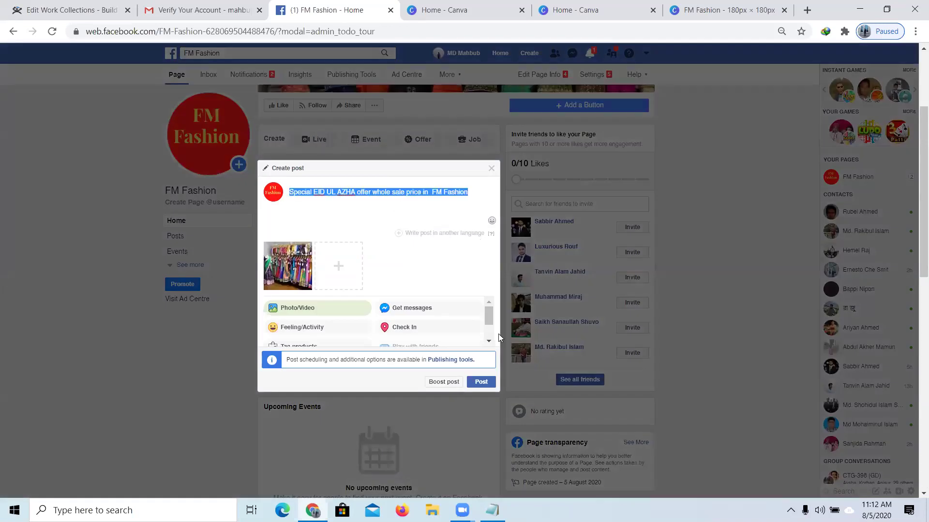
scroll(498, 334, down, 1)
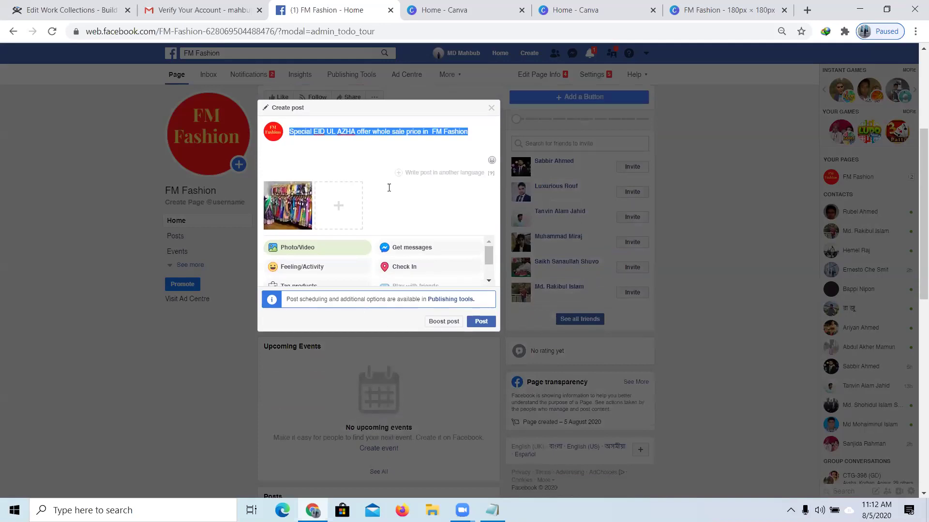
scroll(392, 165, up, 1)
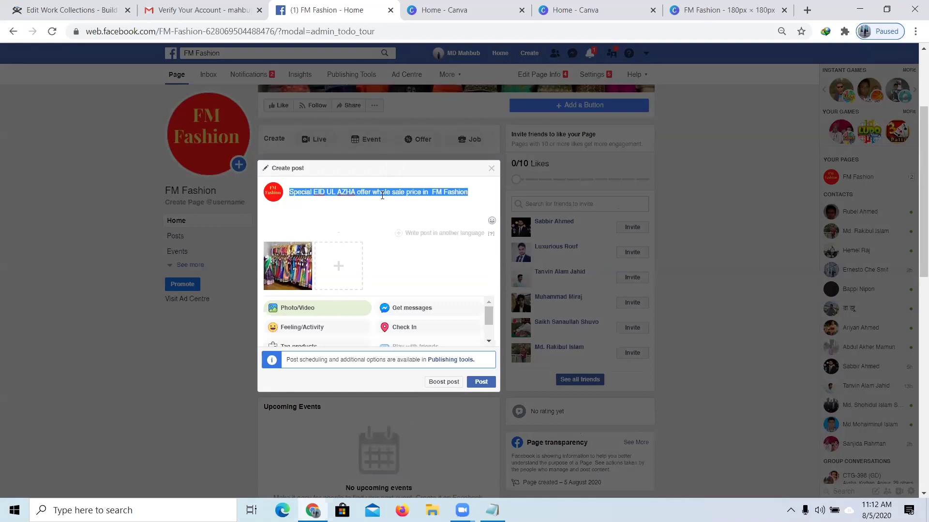
triple_click(308, 202)
click(309, 203)
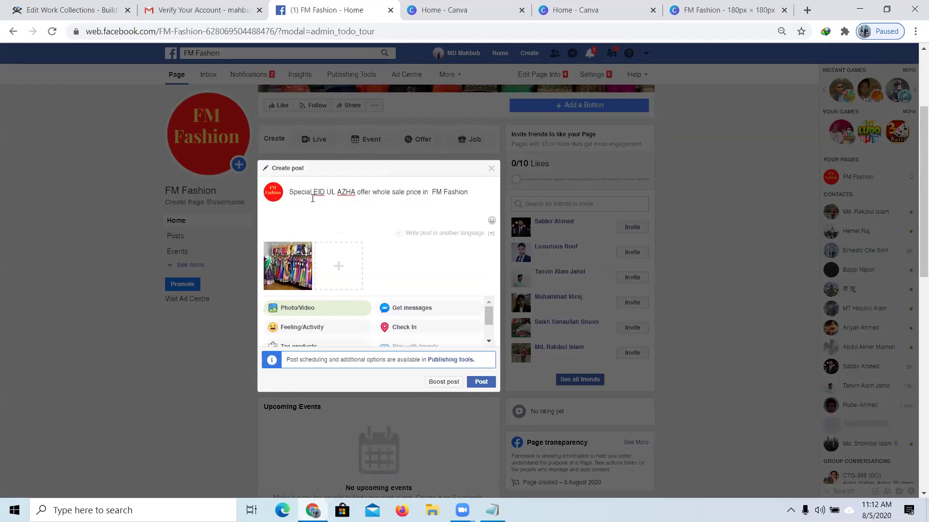
triple_click(317, 194)
click(429, 195)
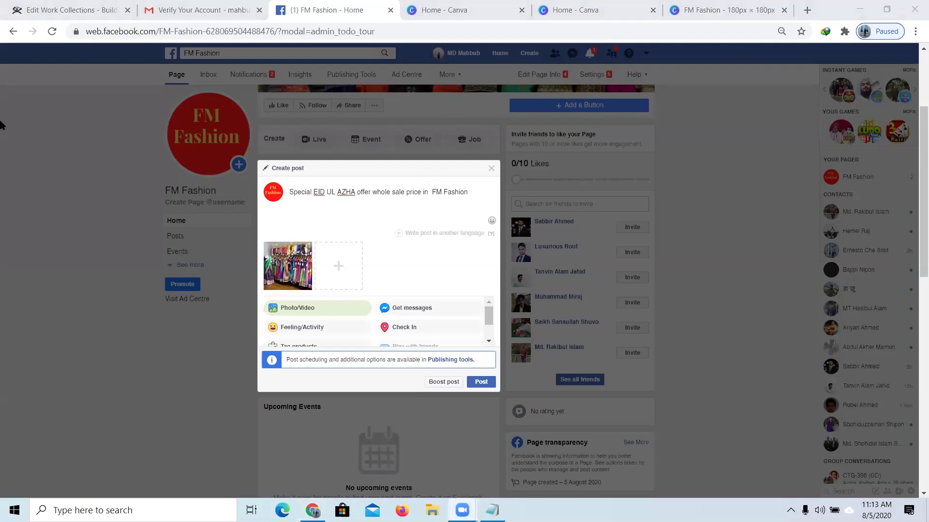
click(2, 125)
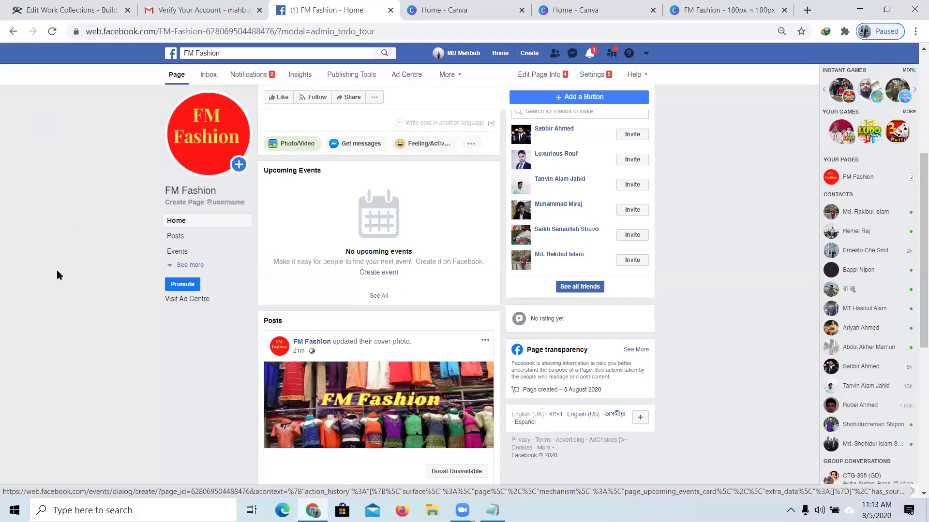
scroll(98, 267, up, 5)
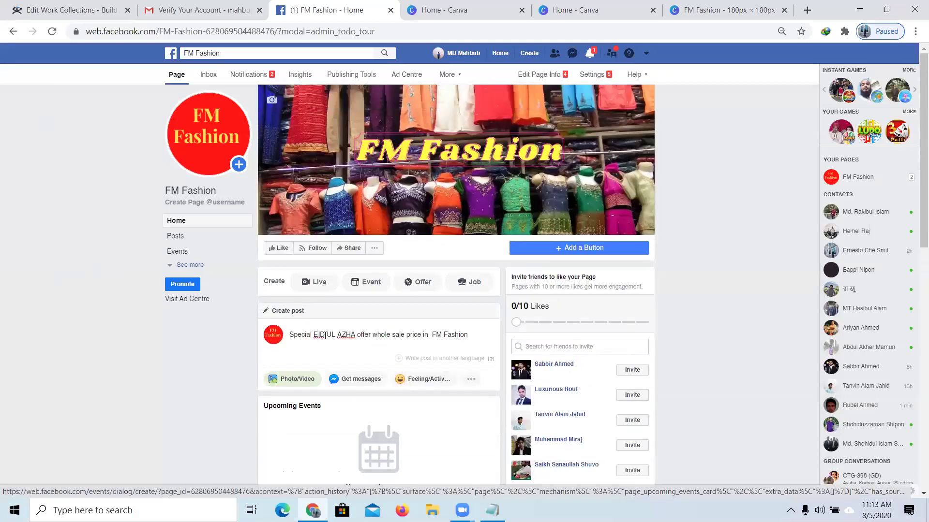
click(323, 339)
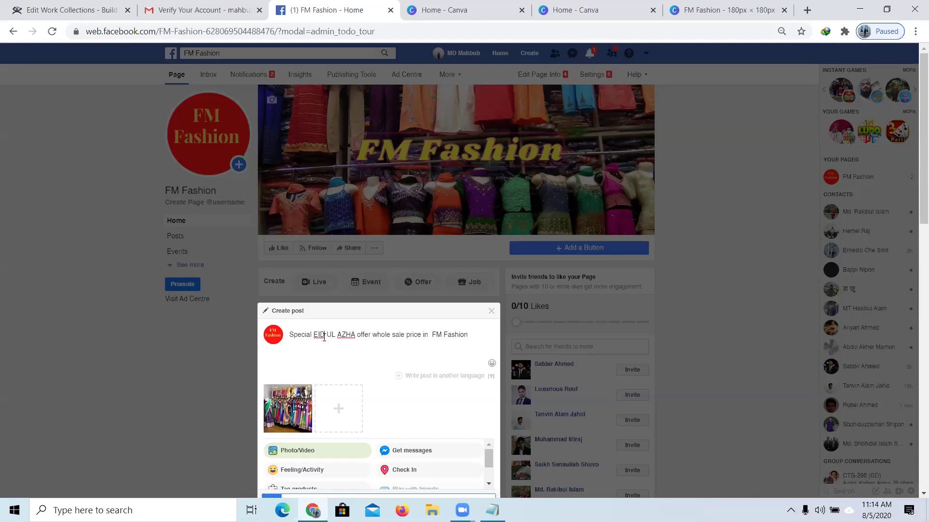
Append a row of dots after 'FM Fashion' at the end of the caption
click(324, 337)
scroll(356, 373, down, 1)
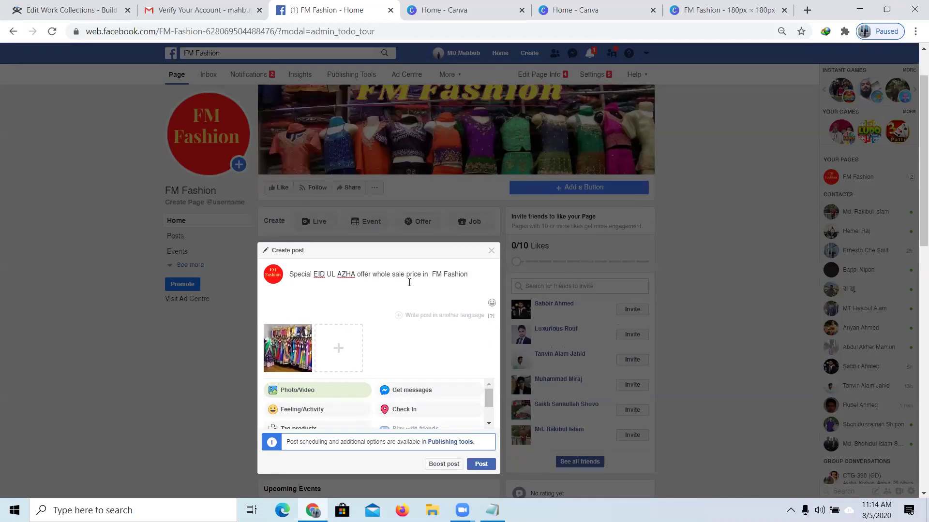
click(472, 285)
text(.......)
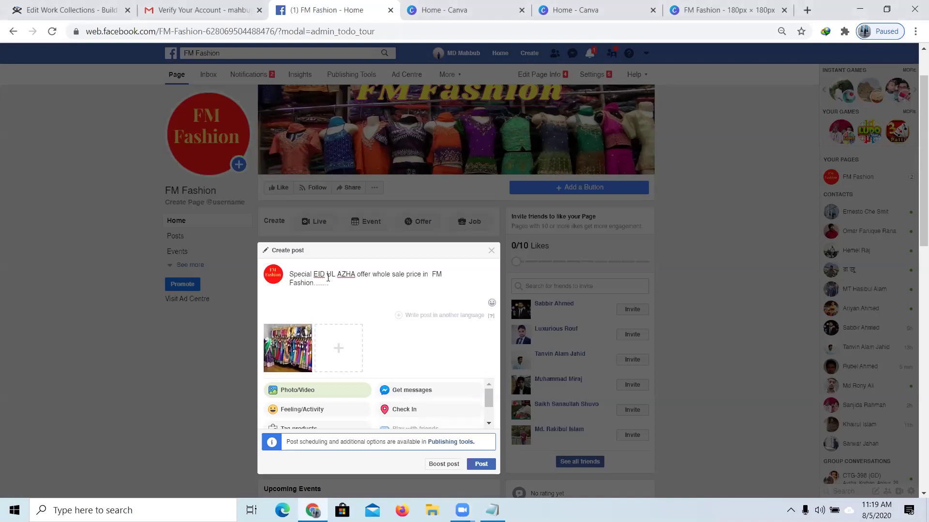
Move the word 'Special' from the caption's start to after 'EID UL AZHA'
click(312, 274)
double_click(292, 274)
right_click(292, 275)
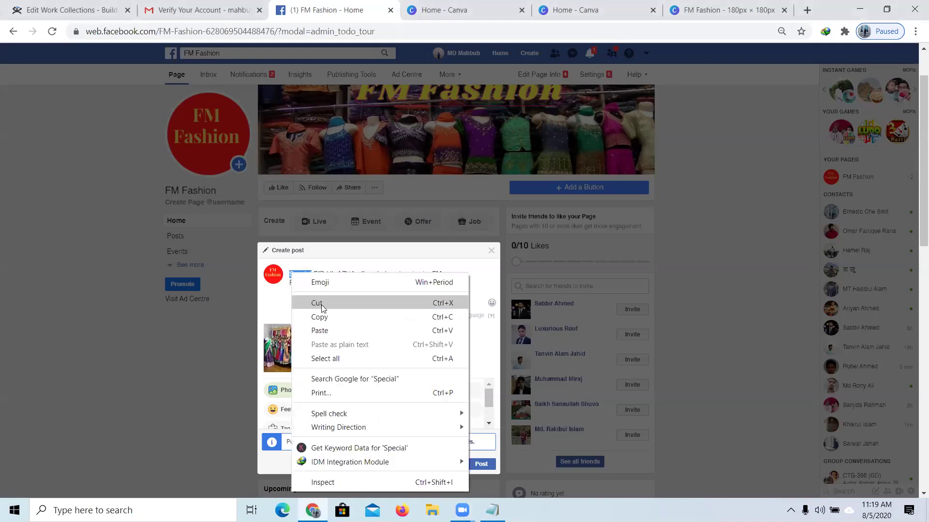
click(316, 303)
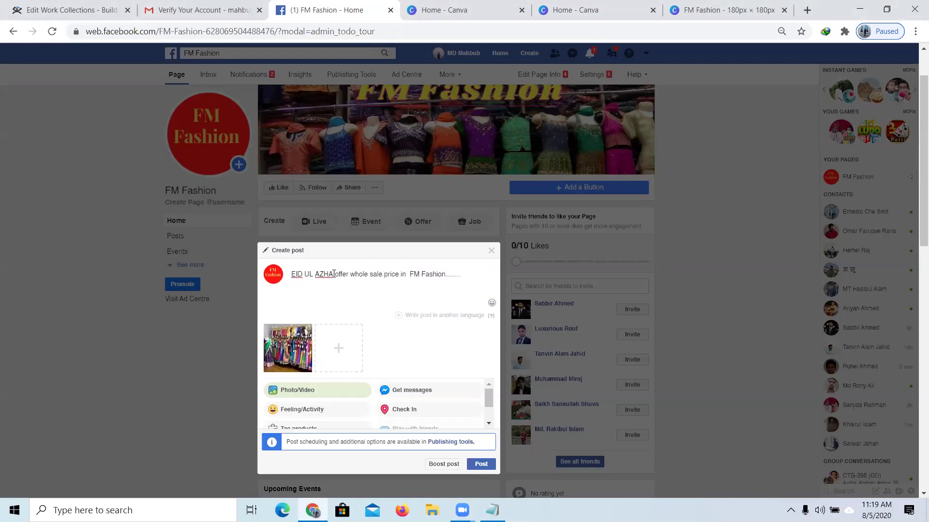
click(333, 275)
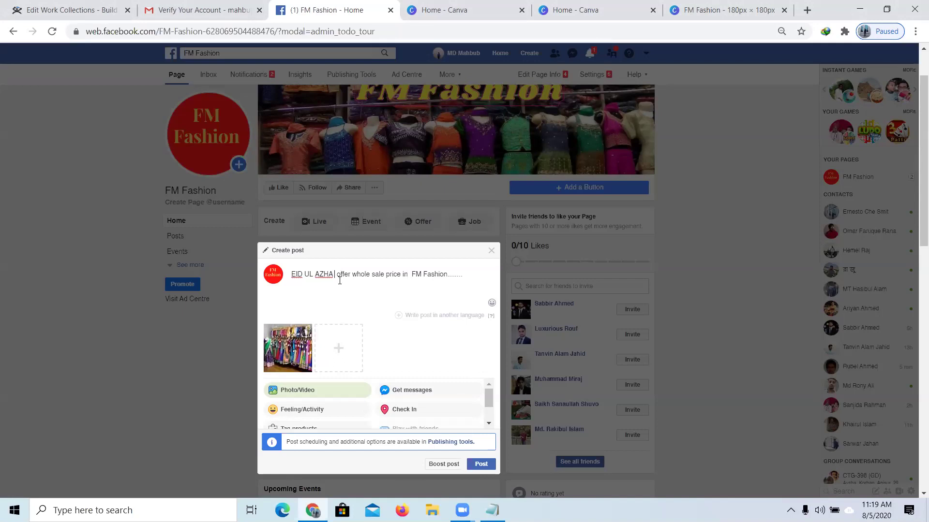
right_click(337, 276)
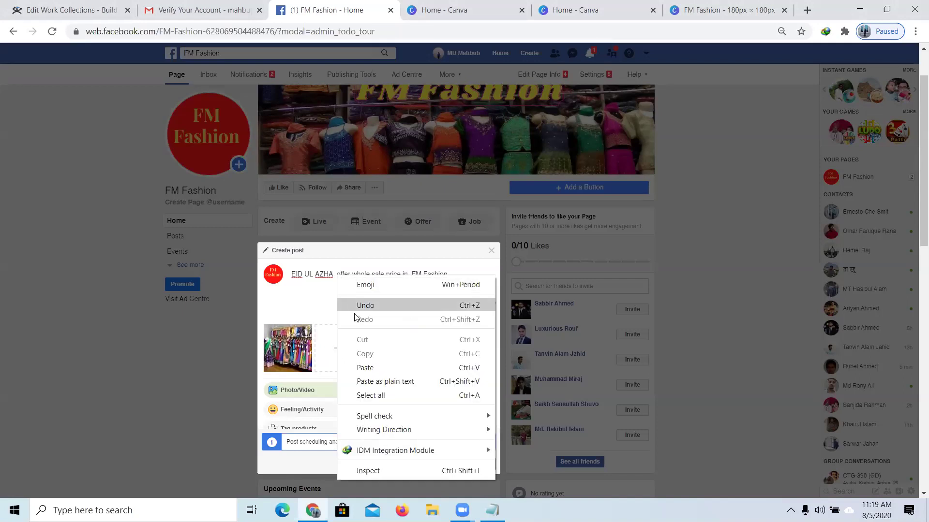
click(366, 368)
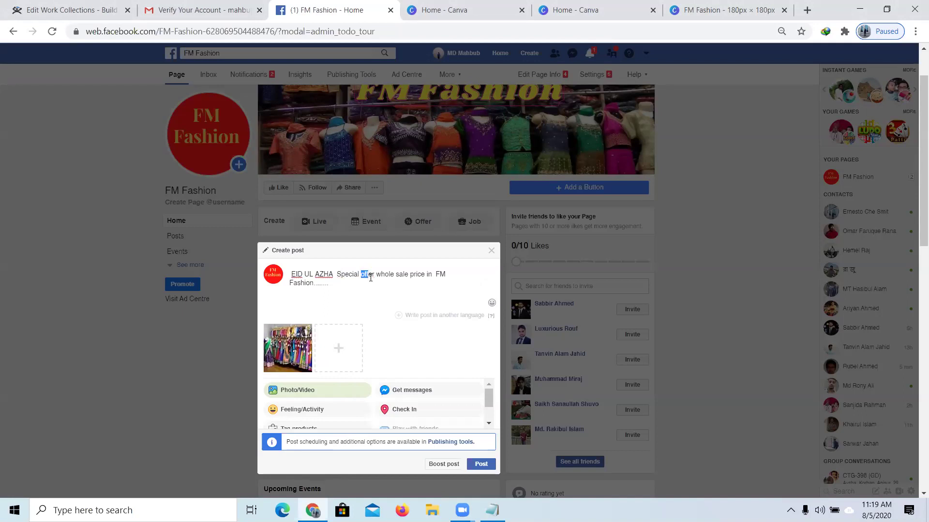
Move 'offer' after 'whole sale', delete 'price', and publish the post
drag(362, 274, 371, 280)
click(371, 278)
double_click(371, 276)
right_click(371, 277)
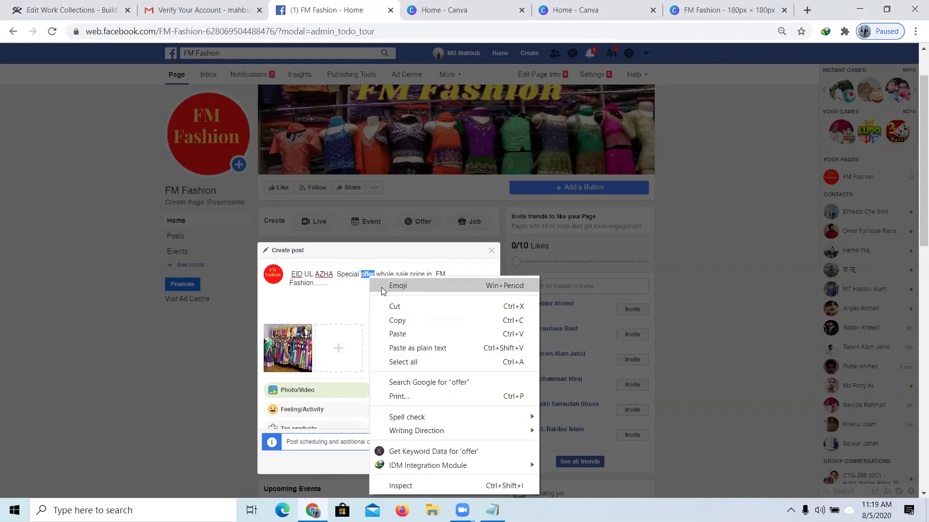
click(392, 307)
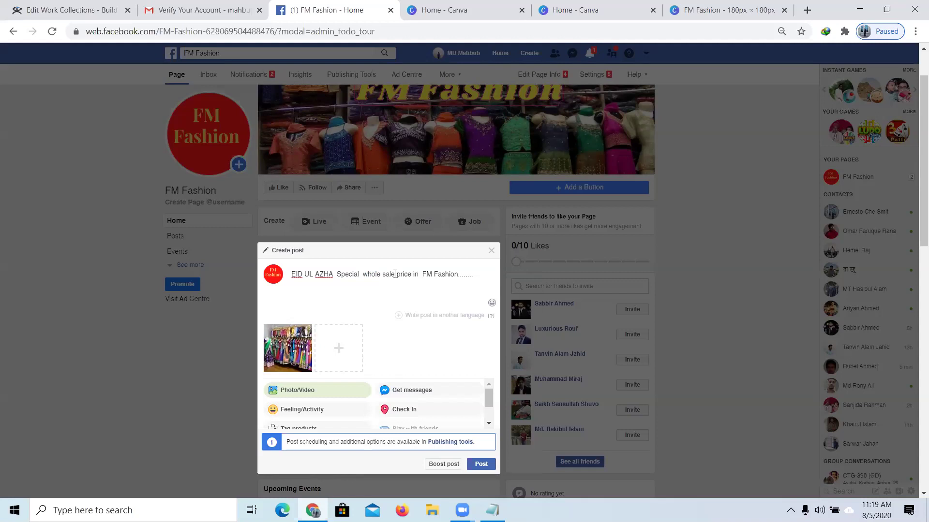
right_click(396, 274)
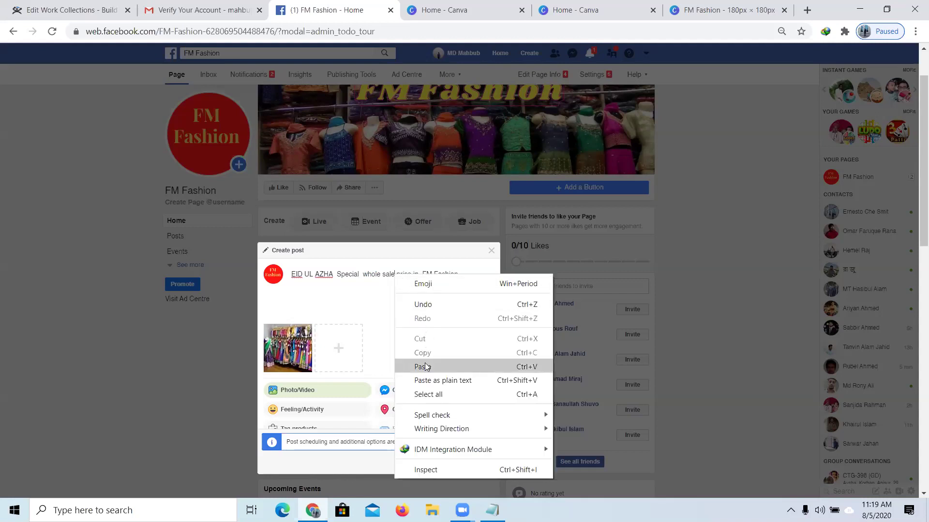
click(422, 367)
click(395, 274)
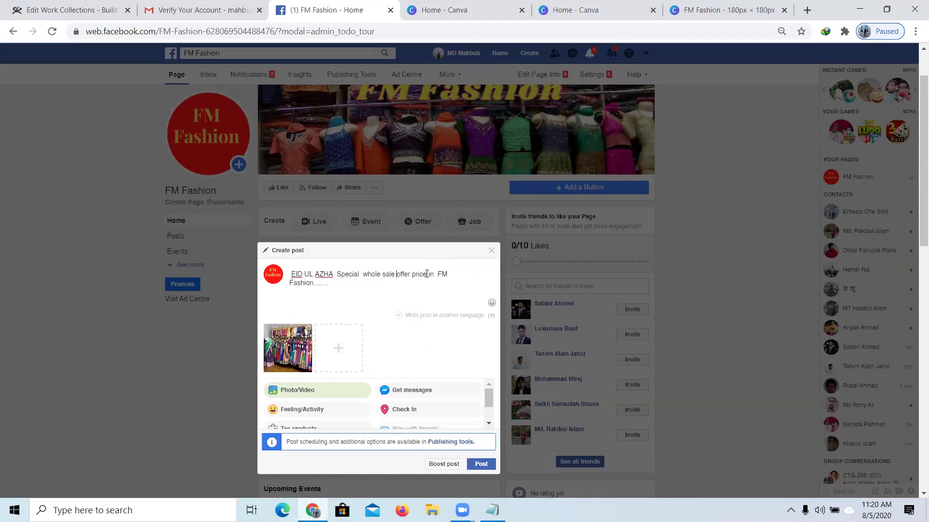
key(BackSpace)
key(BackSpace)
key(BackSpace)
key(BackSpace)
key(BackSpace)
key(BackSpace)
click(483, 465)
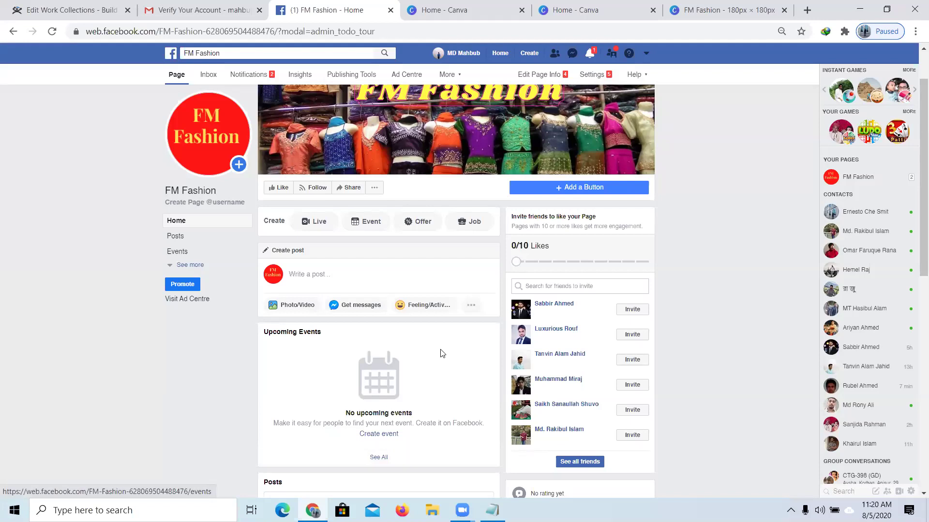
Reload the FM Fashion page and scroll down to its Posts section
scroll(367, 338, down, 5)
scroll(389, 361, down, 5)
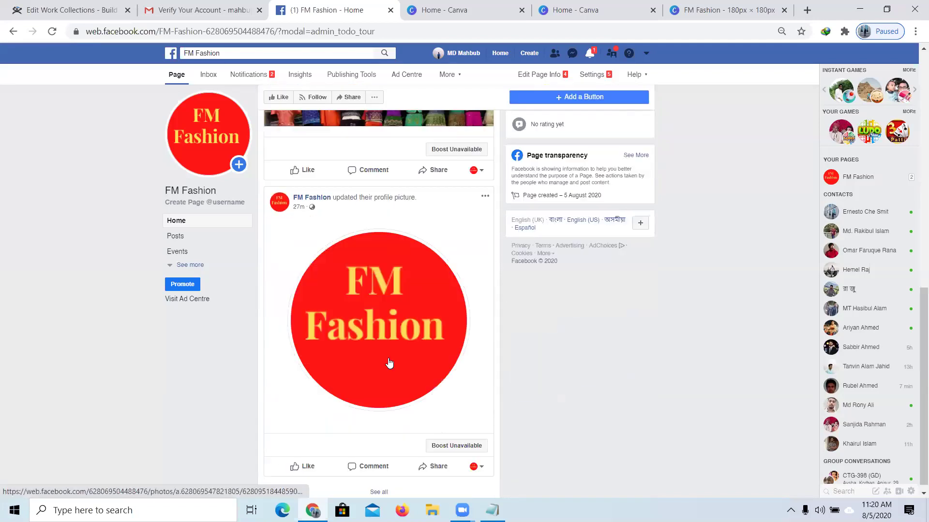
scroll(389, 361, up, 4)
scroll(389, 362, down, 1)
scroll(389, 361, down, 3)
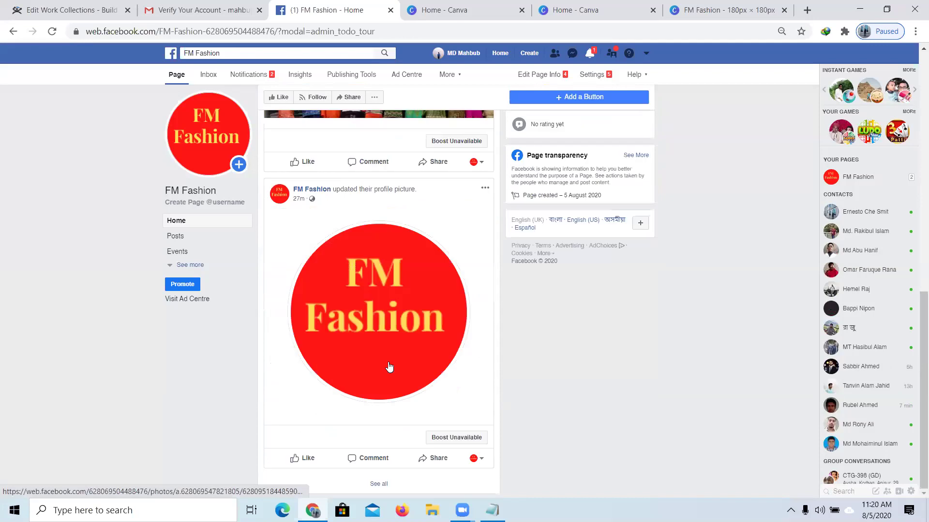
scroll(389, 366, up, 10)
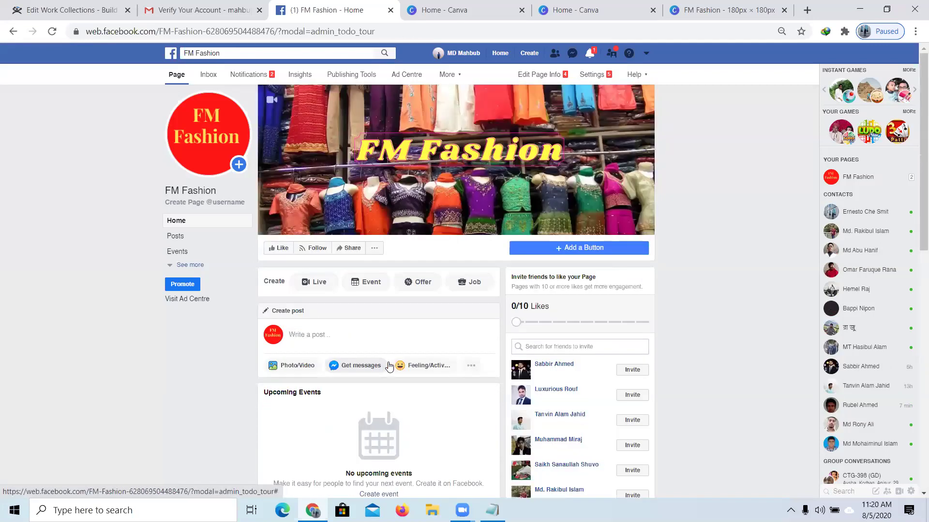
scroll(300, 183, down, 5)
scroll(301, 182, up, 5)
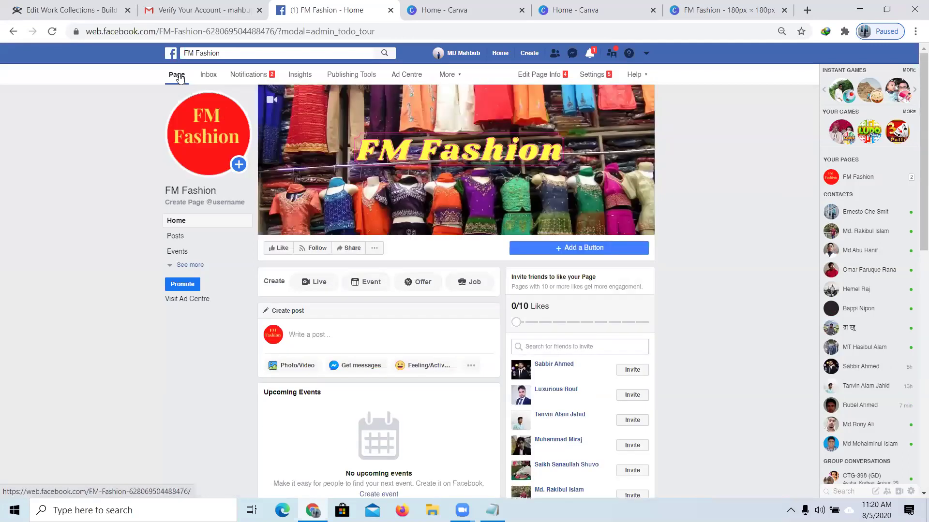
click(177, 75)
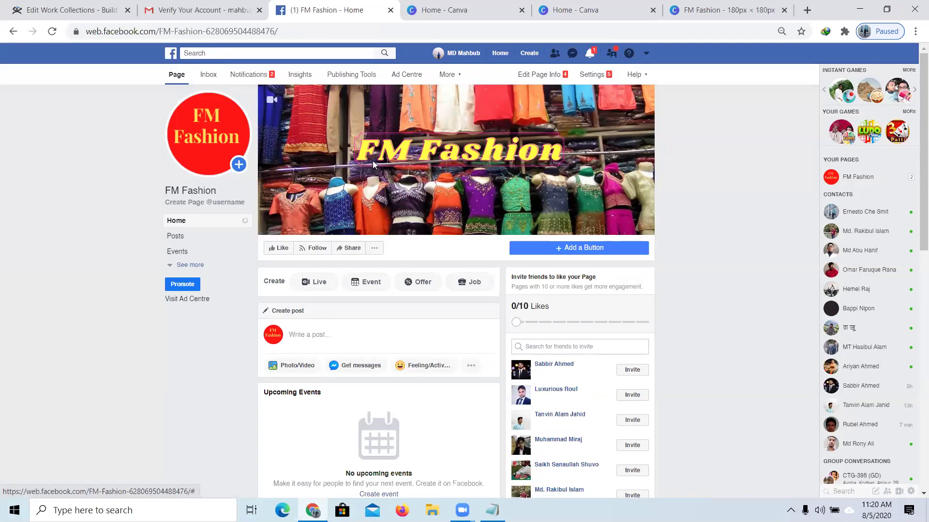
scroll(378, 176, down, 10)
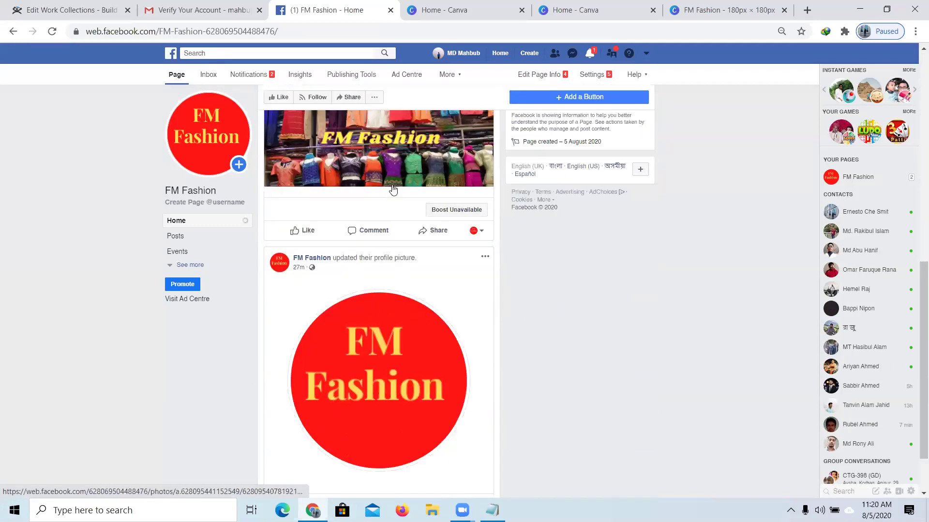
scroll(392, 189, up, 6)
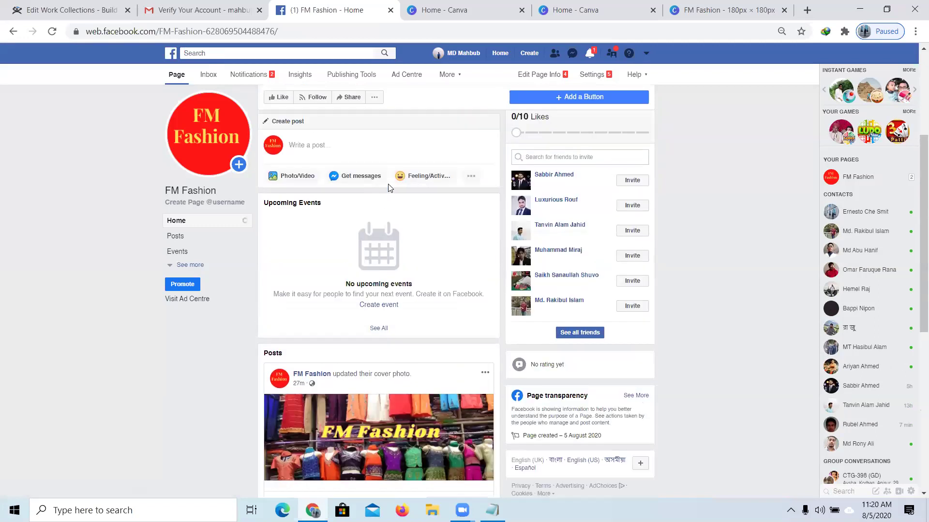
scroll(389, 188, down, 8)
scroll(379, 174, up, 5)
scroll(379, 175, down, 5)
Open the full post list and view the new EID UL AZHA photo post
click(376, 483)
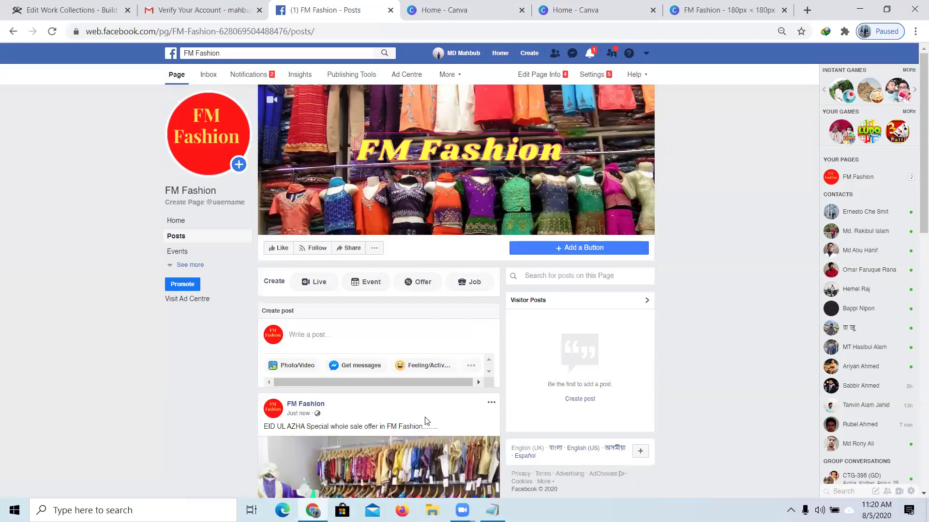
scroll(426, 421, down, 3)
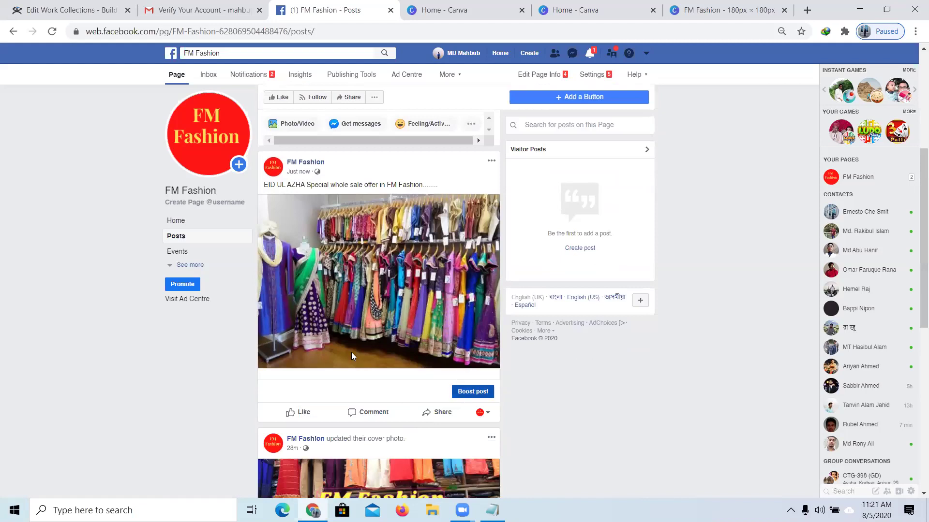
click(298, 173)
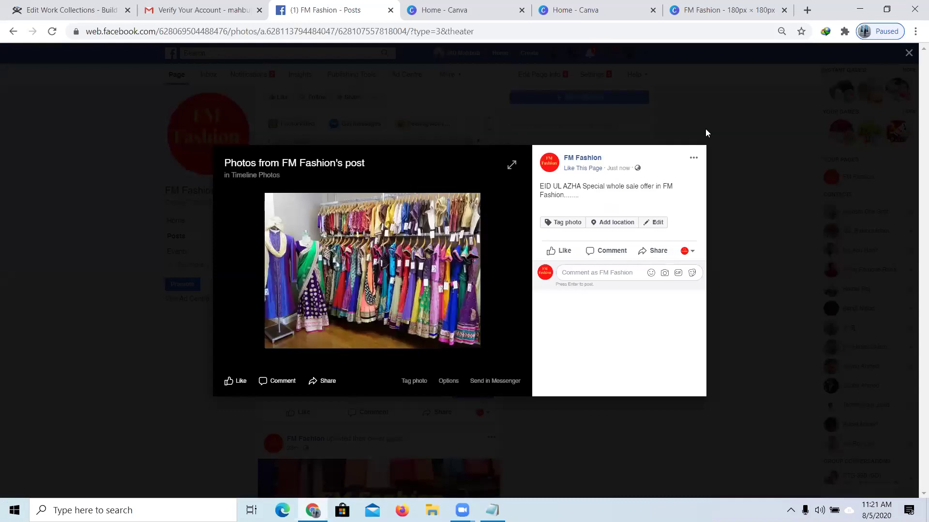
click(909, 54)
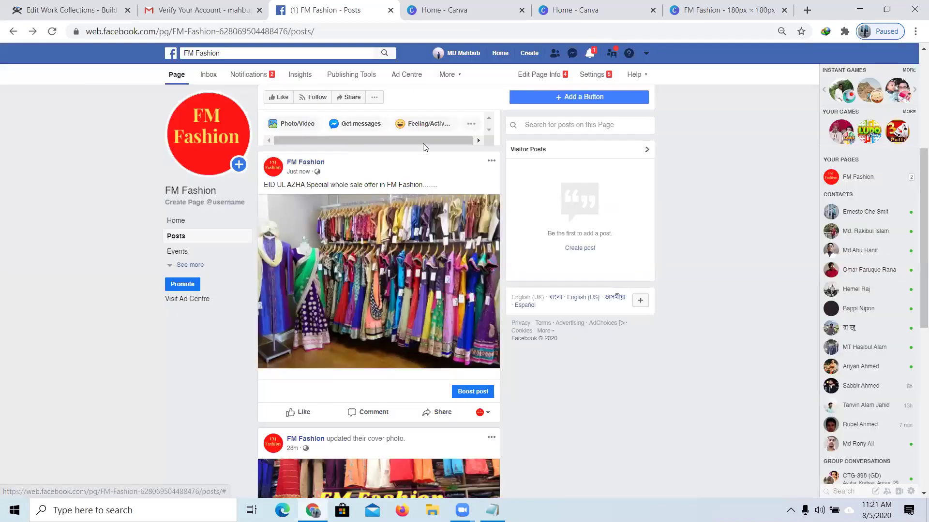
Open the Just now post link in a new tab and switch to it
right_click(300, 173)
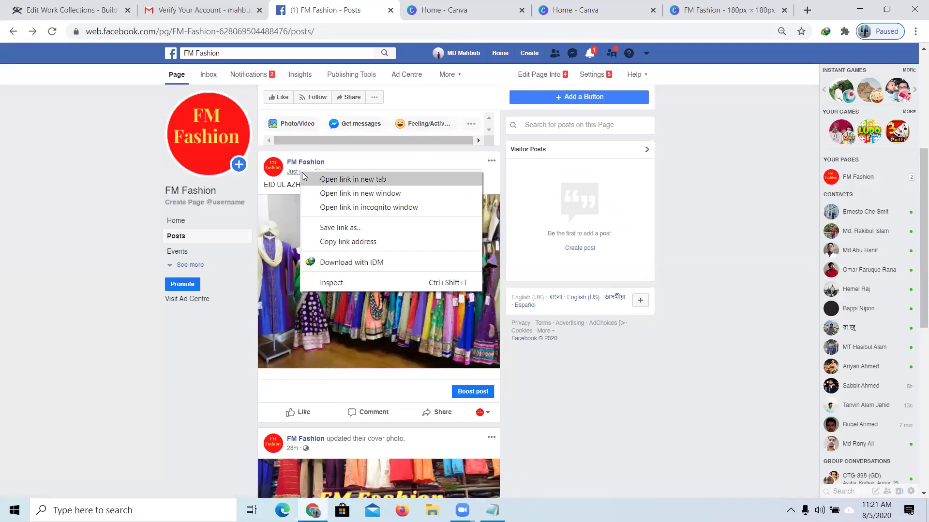
click(305, 178)
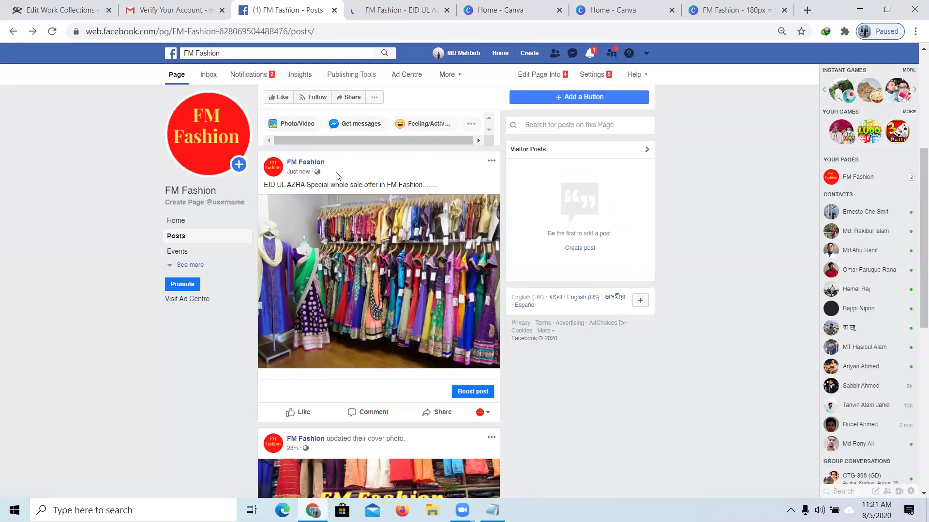
click(396, 11)
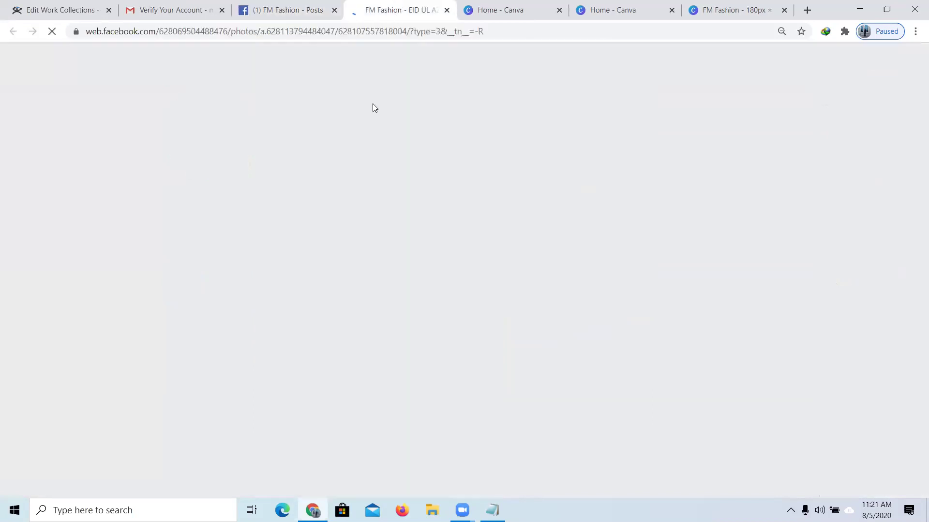
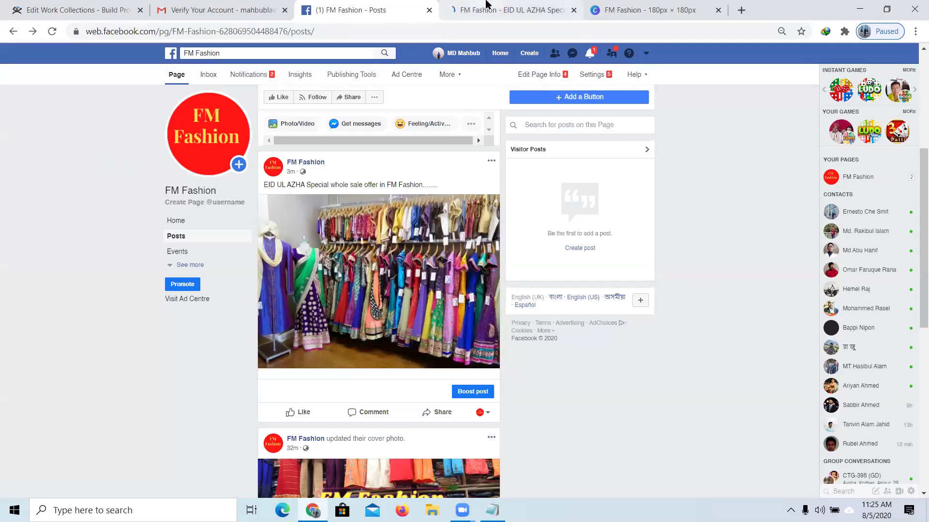
Frame the FM Fashion 'EID UL AZHA Special' Facebook post page in a Lightshot capture area
click(481, 6)
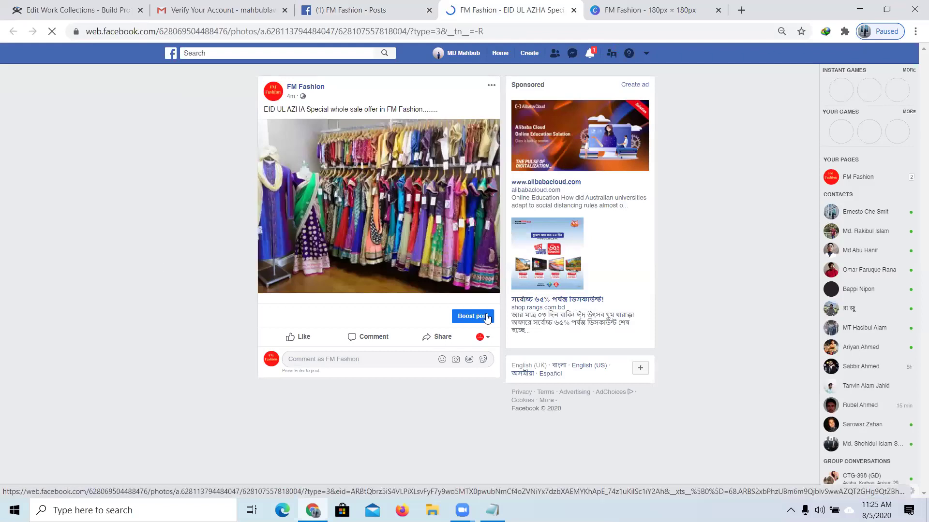
click(791, 510)
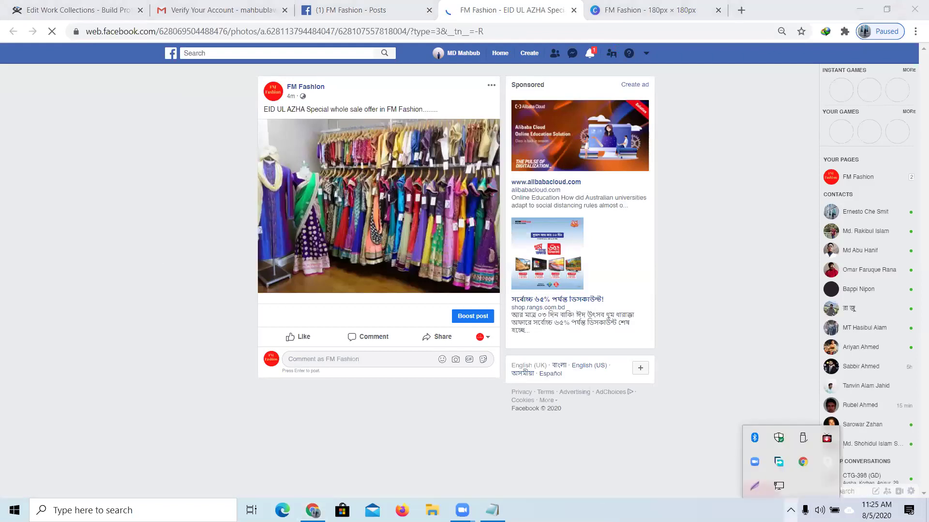
click(753, 488)
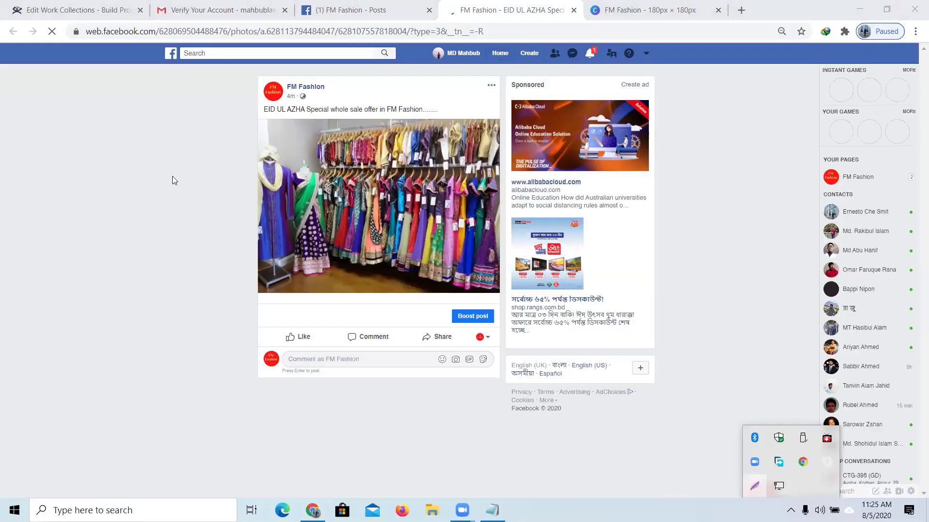
drag(57, 18, 626, 259)
drag(705, 273, 703, 411)
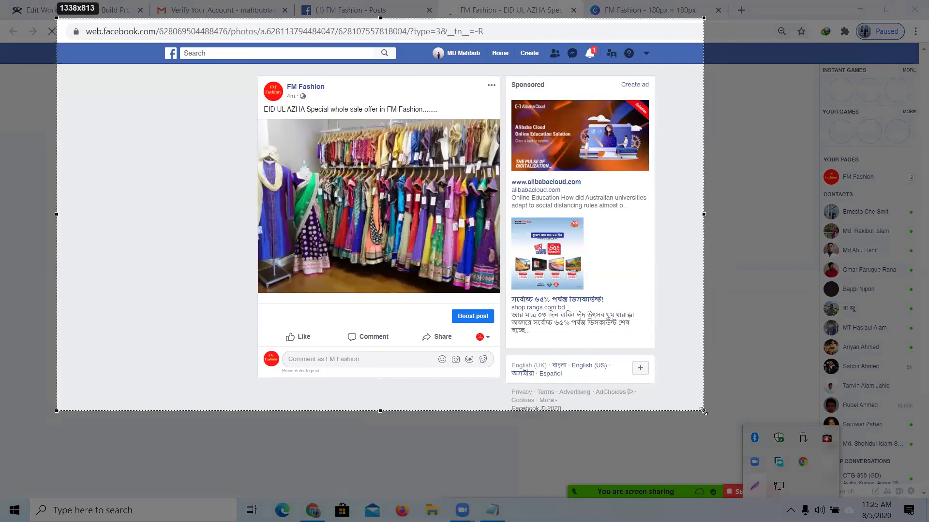
drag(703, 411, 729, 438)
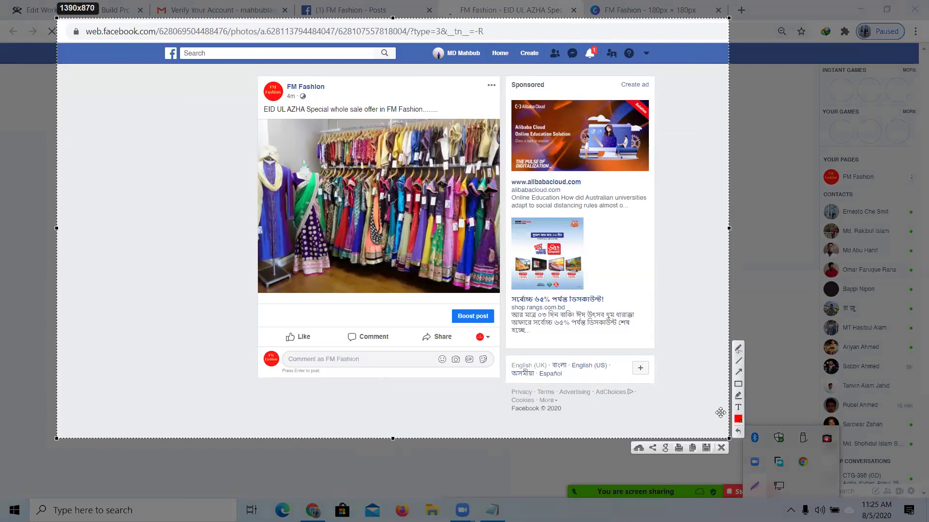
Save the Lightshot capture to the Desktop as JPEG 'Screenshot_1page02'
click(706, 449)
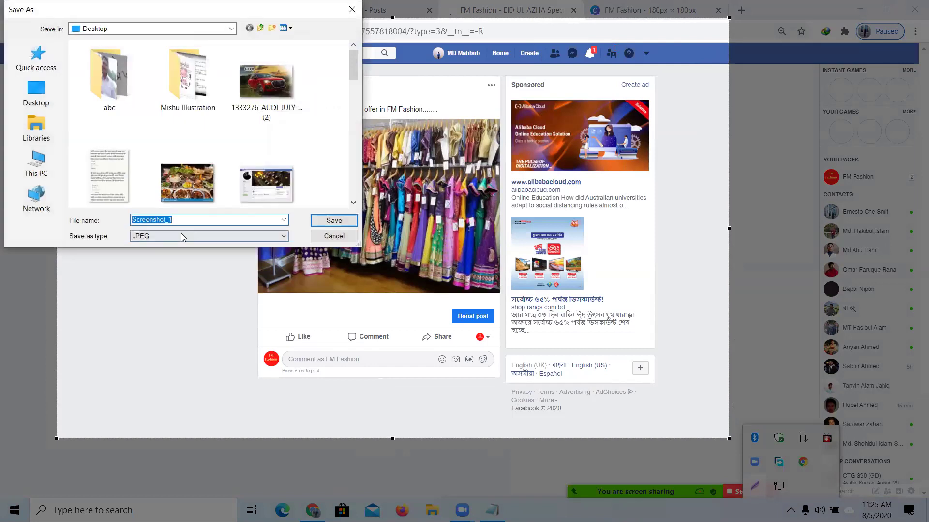
click(198, 222)
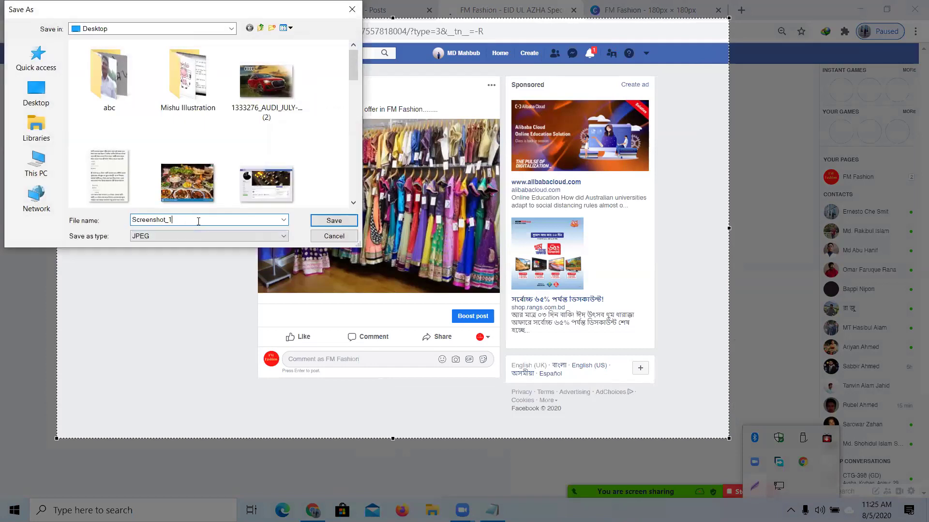
text(page02)
click(39, 99)
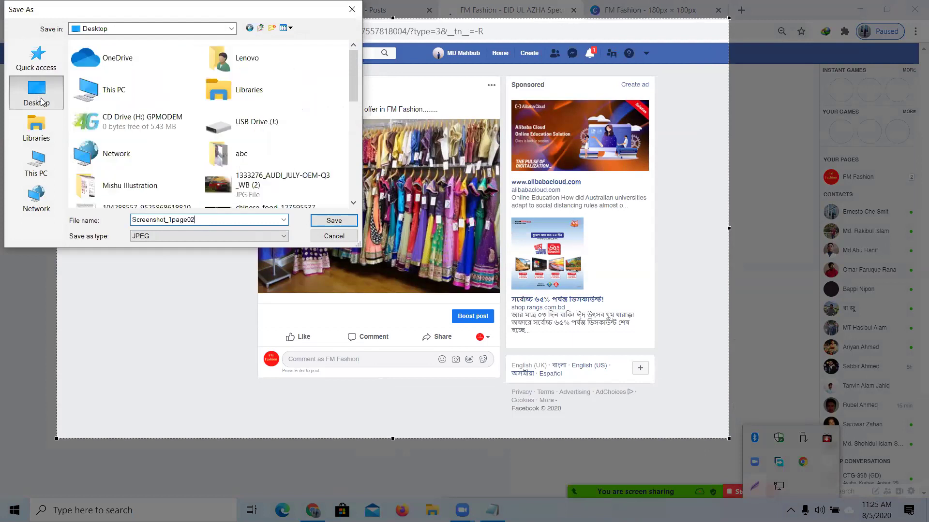
click(333, 221)
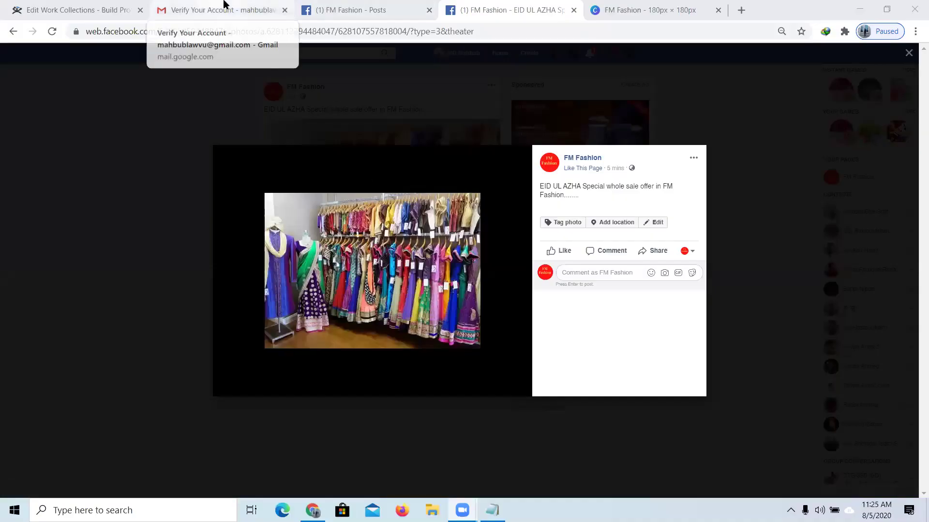
click(42, 6)
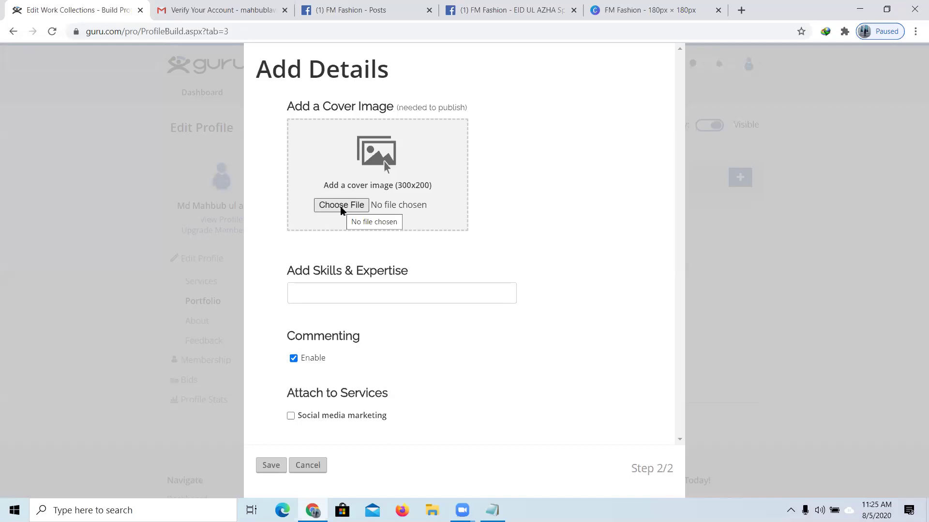
Upload Screenshot_1page02 from the Desktop as the Guru portfolio cover image
click(341, 207)
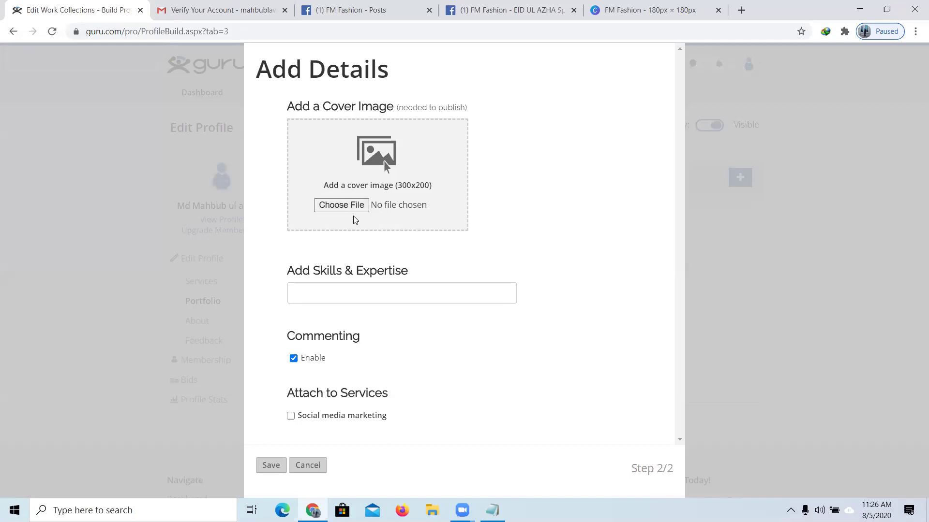
click(340, 208)
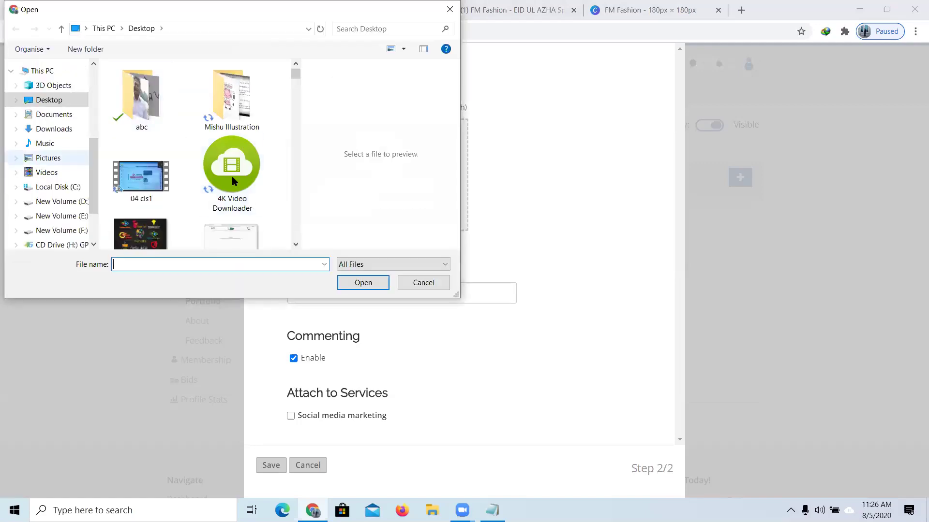
scroll(263, 207, down, 4)
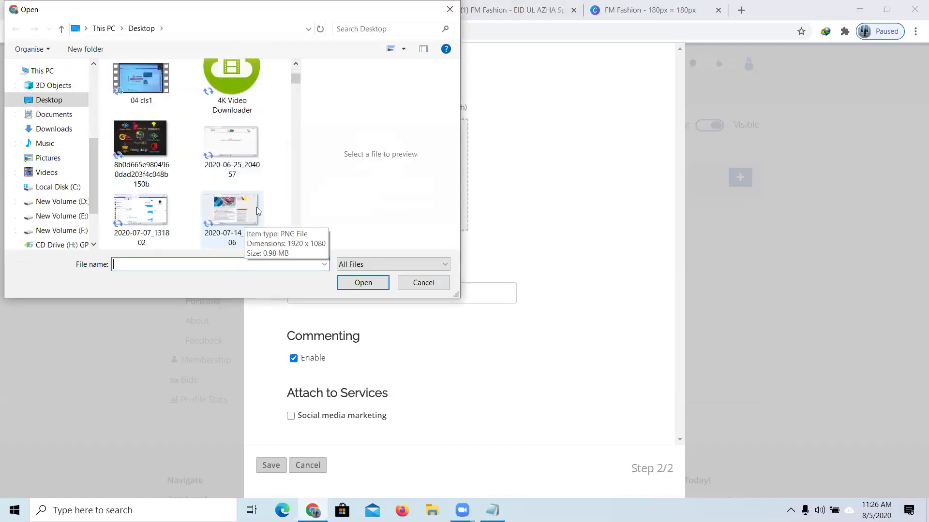
scroll(268, 213, down, 3)
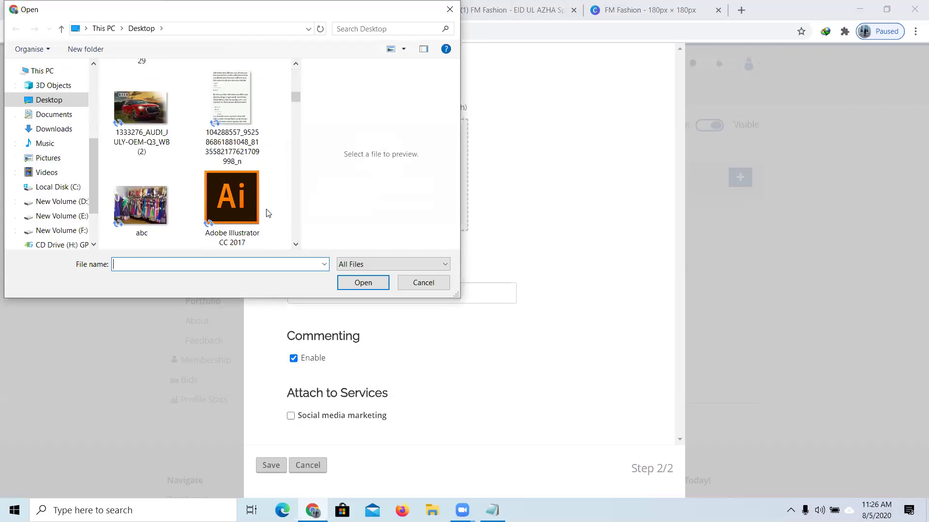
scroll(268, 213, down, 2)
scroll(268, 213, down, 3)
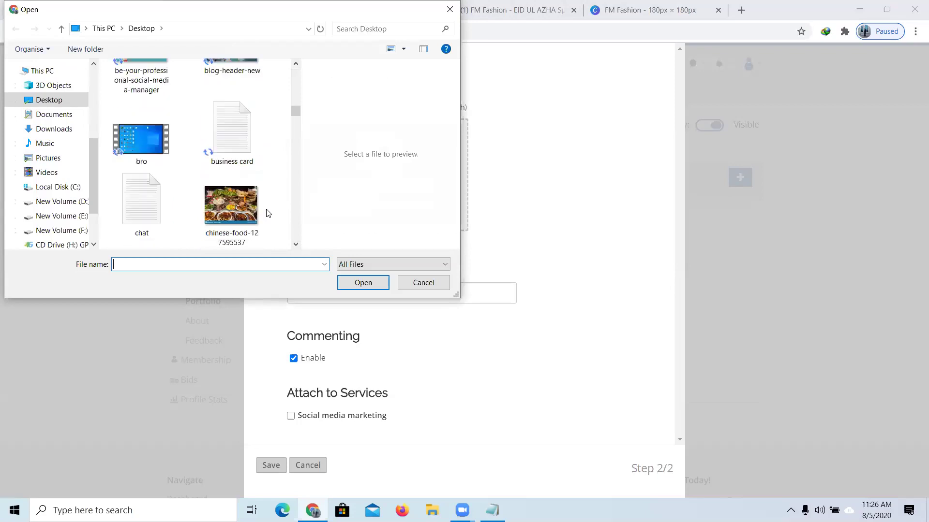
scroll(268, 213, down, 1)
scroll(268, 213, down, 4)
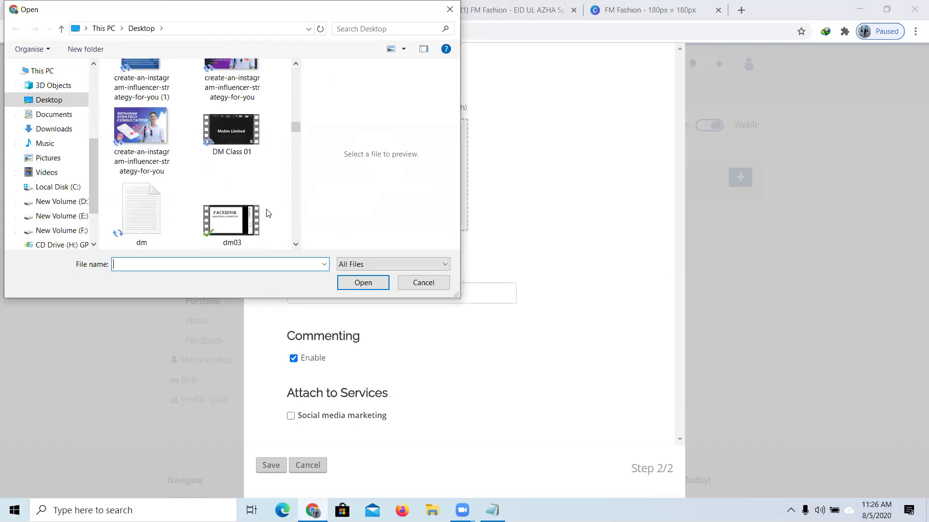
scroll(268, 213, down, 2)
scroll(268, 214, down, 2)
scroll(268, 213, down, 4)
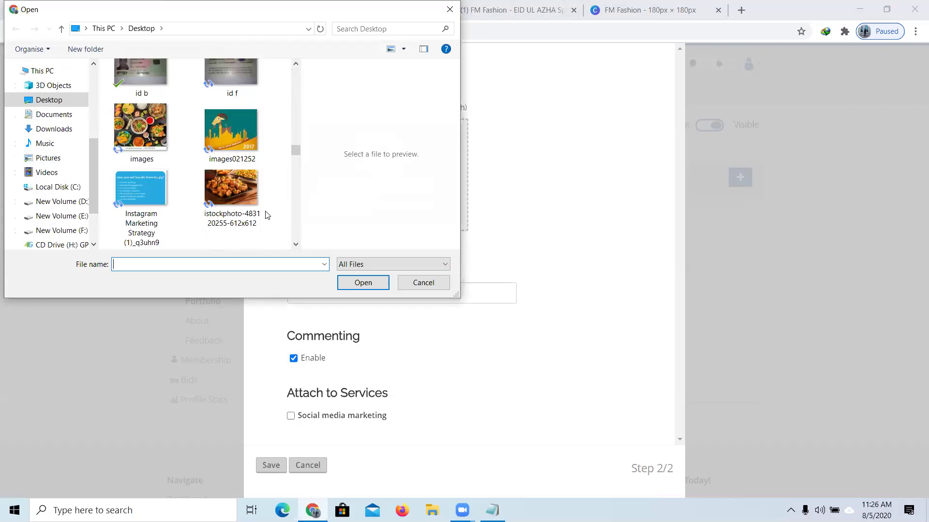
scroll(268, 214, down, 2)
scroll(268, 215, down, 4)
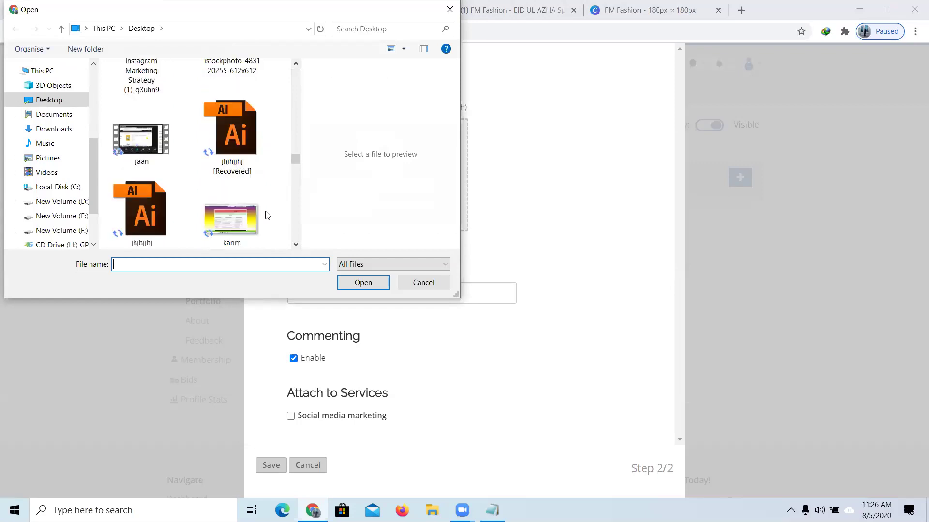
scroll(268, 215, down, 2)
scroll(268, 214, down, 4)
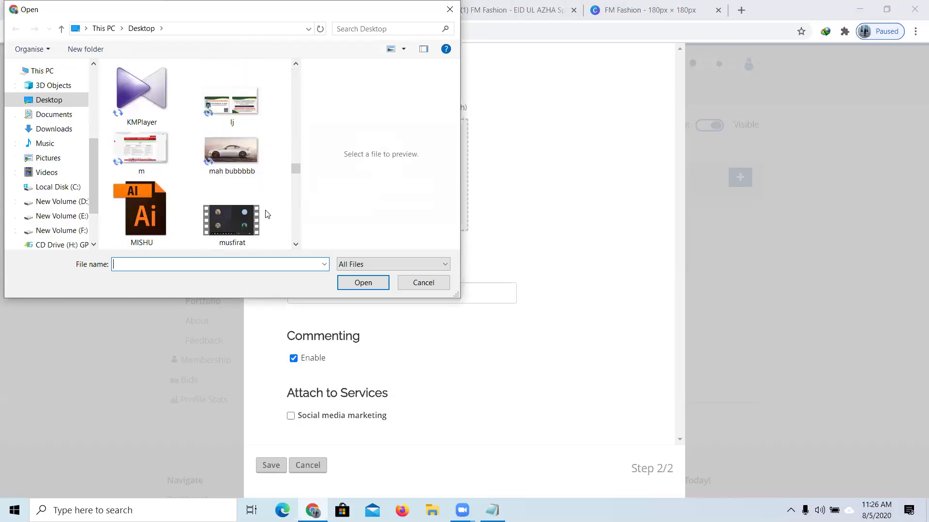
scroll(268, 214, down, 6)
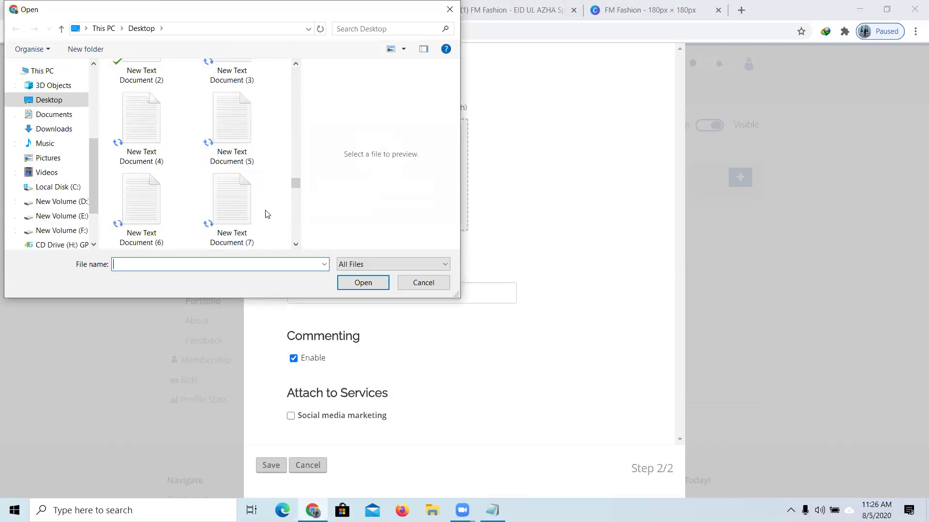
scroll(268, 215, down, 2)
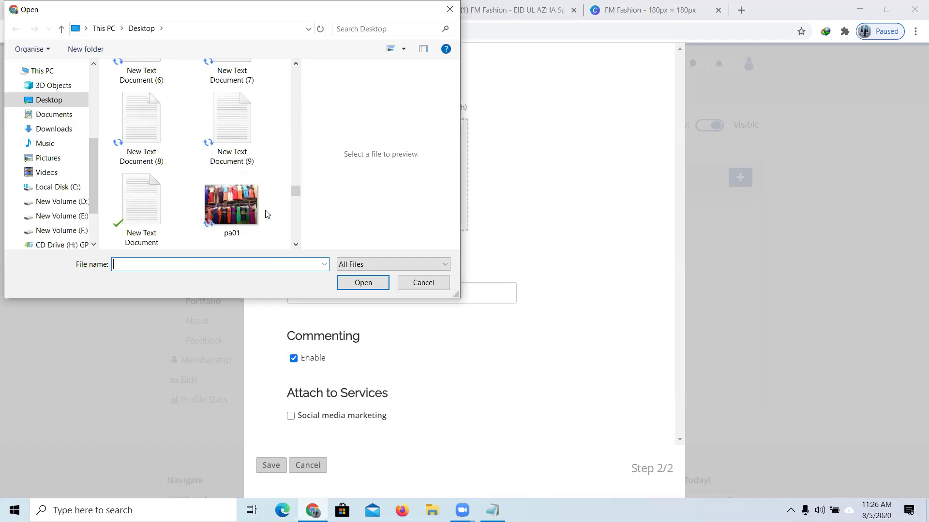
scroll(280, 220, down, 2)
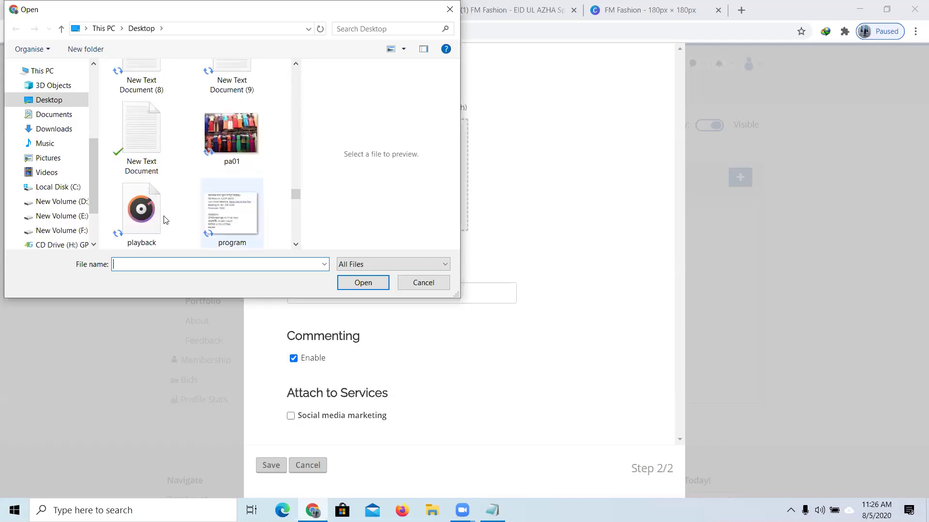
scroll(271, 221, down, 4)
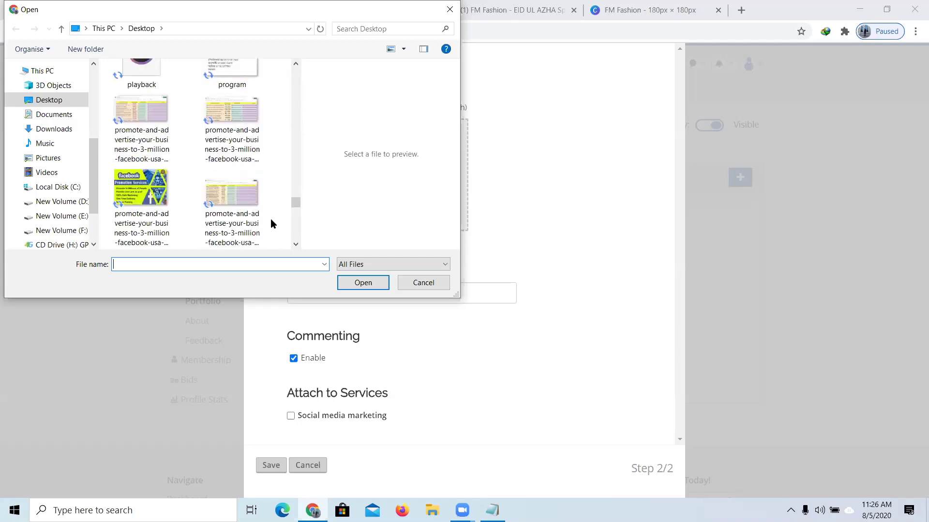
scroll(271, 224, down, 2)
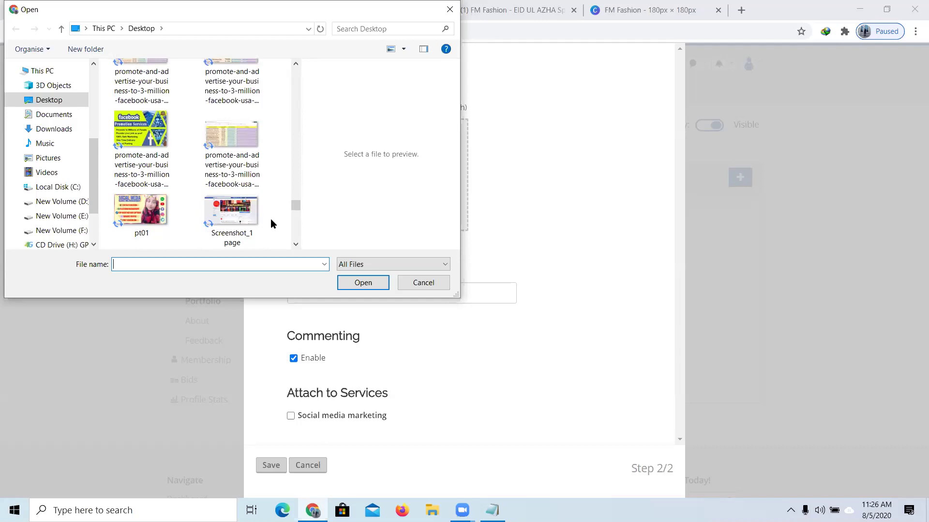
scroll(271, 224, down, 2)
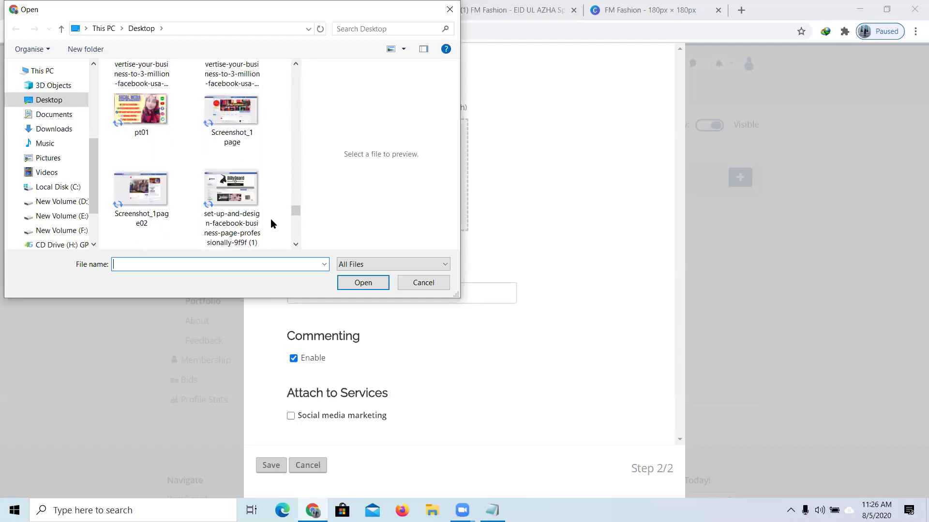
click(152, 209)
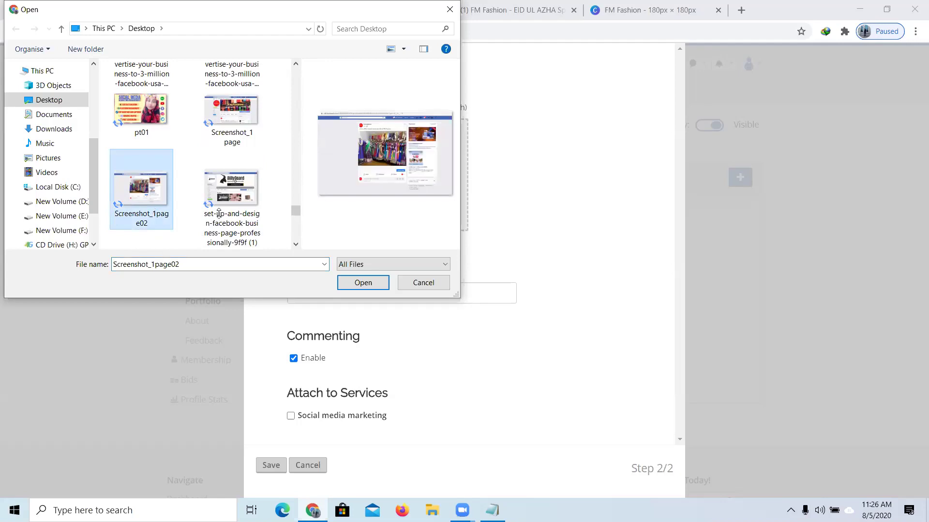
click(375, 282)
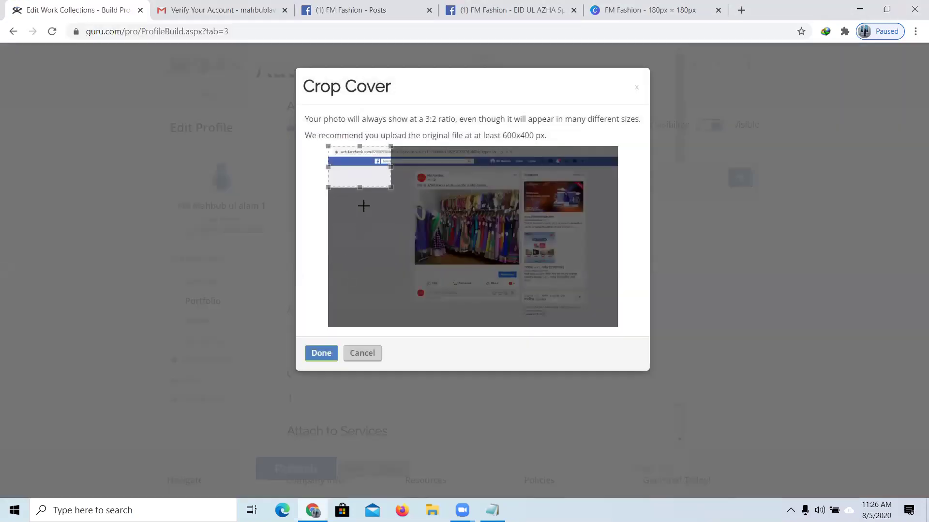
Enlarge the crop frame to cover nearly the whole screenshot and accept the crop
drag(391, 187, 599, 340)
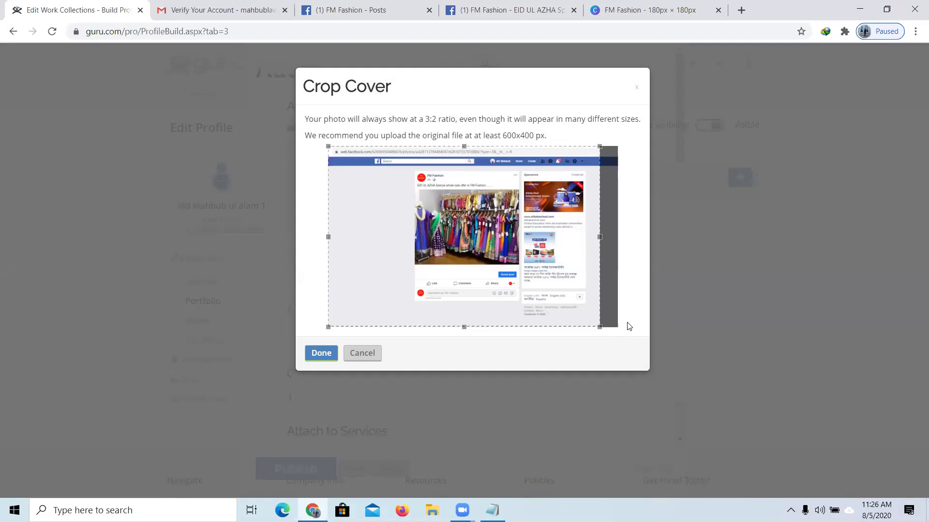
click(322, 354)
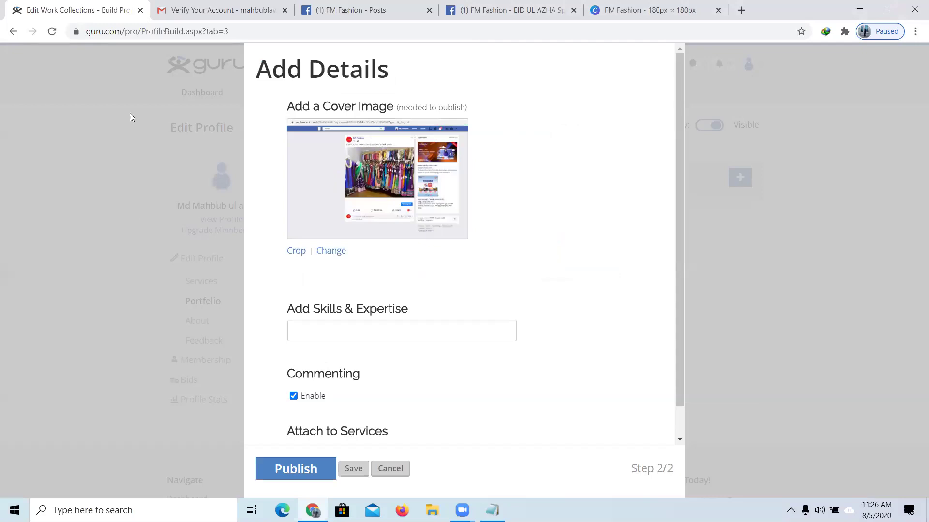
Add the Social Media, Social Media Post and Social Media Account skill tags
click(304, 335)
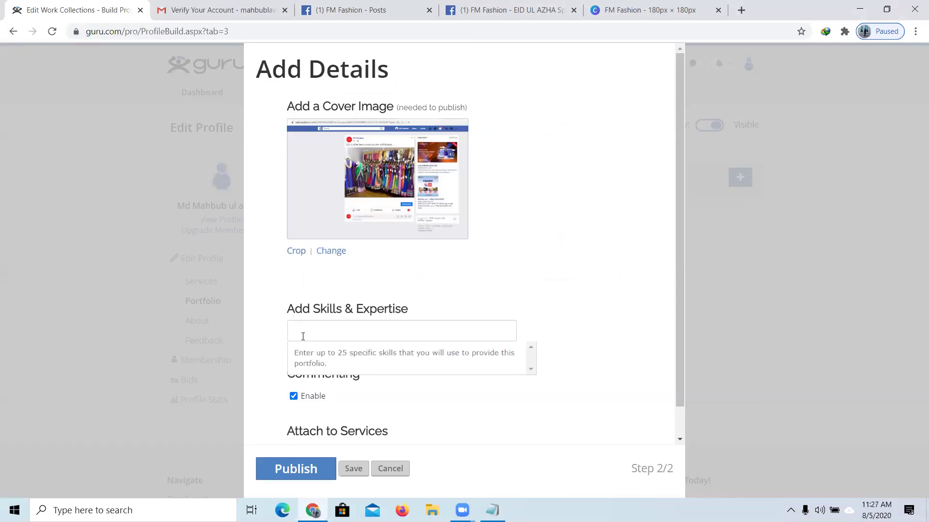
text(so)
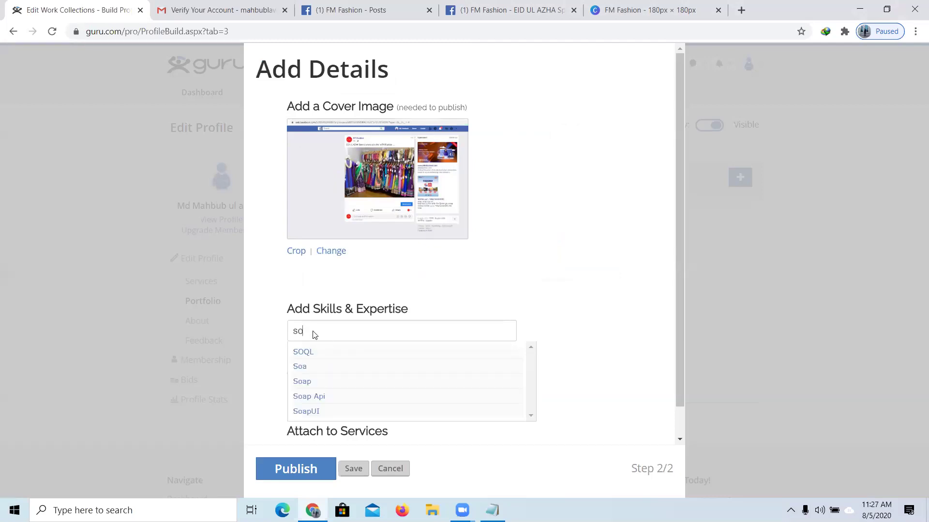
text(ci)
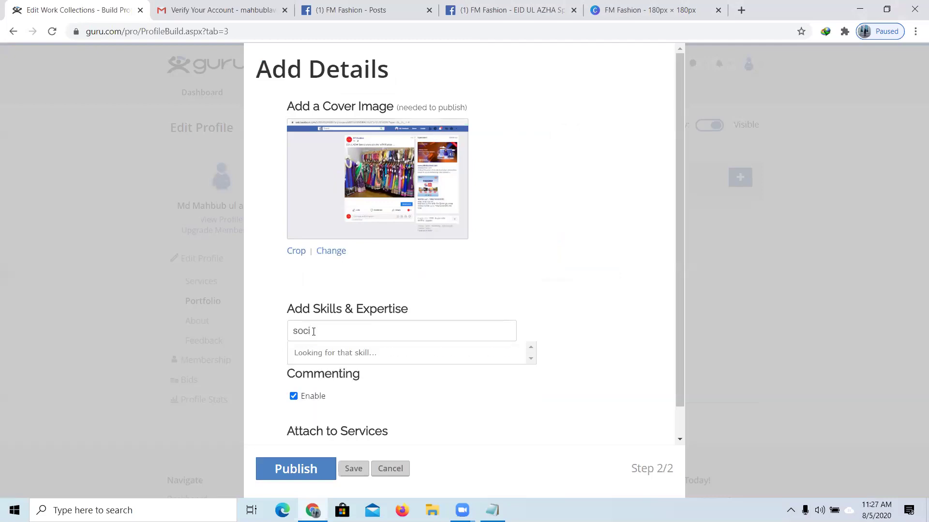
text(al media)
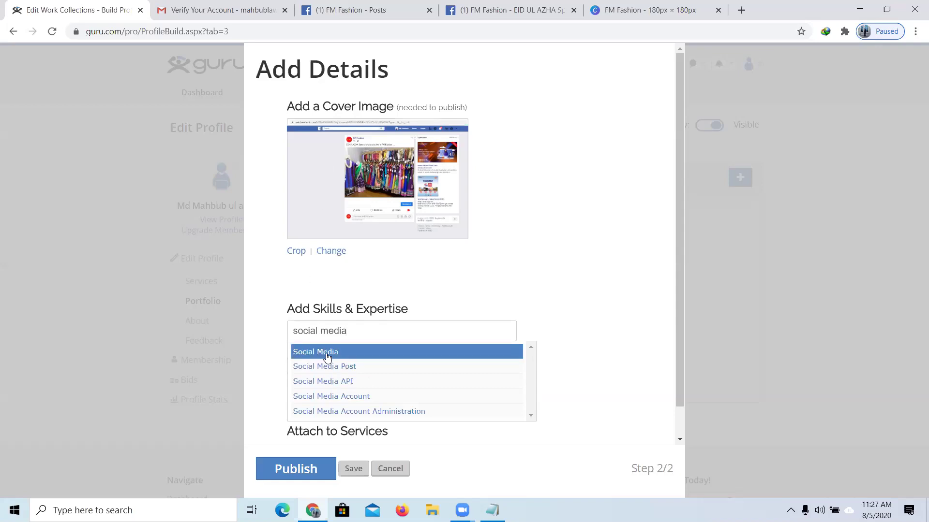
click(326, 358)
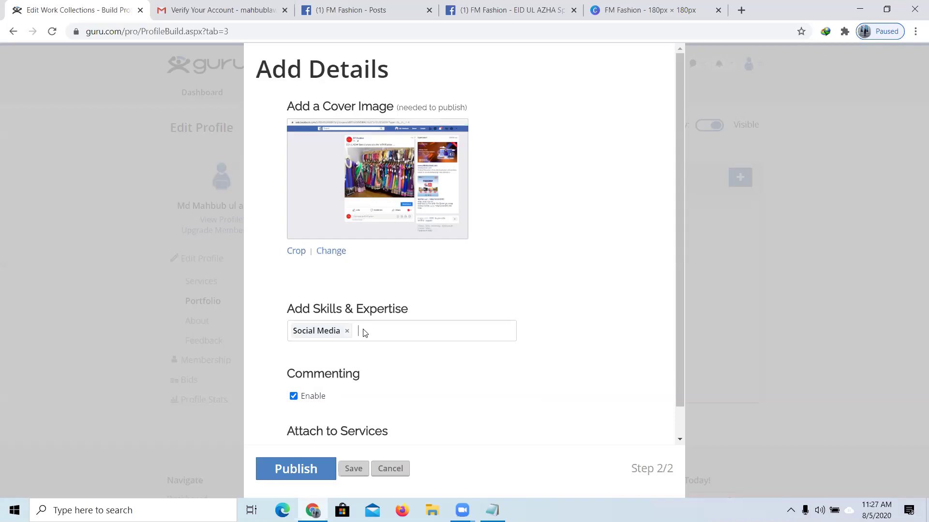
text(social)
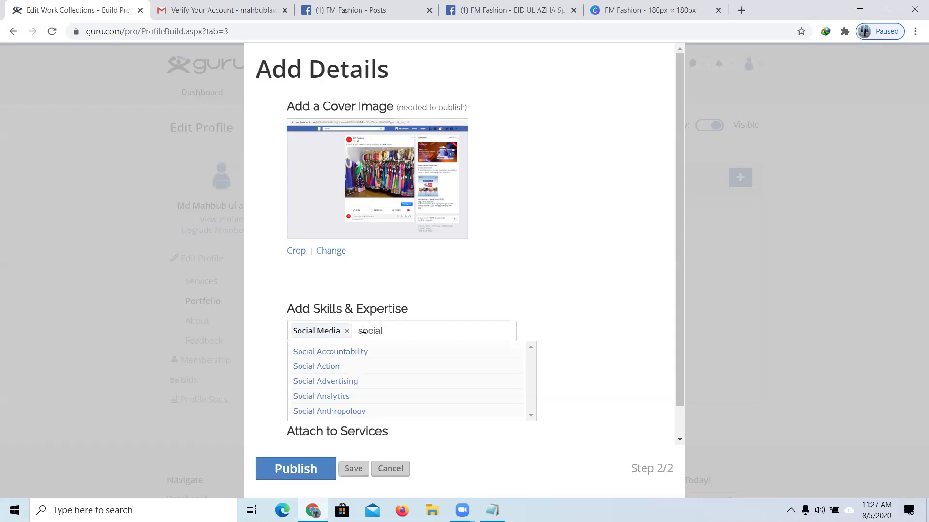
text( media)
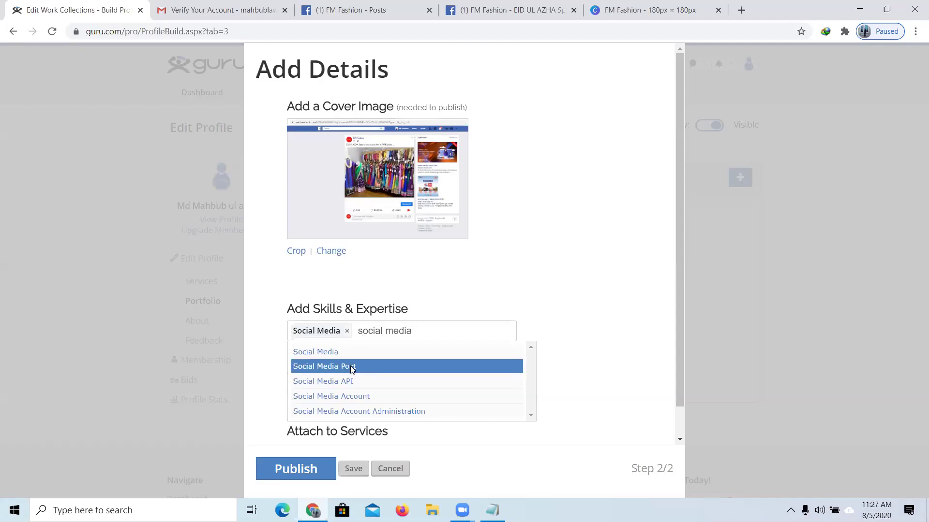
click(350, 366)
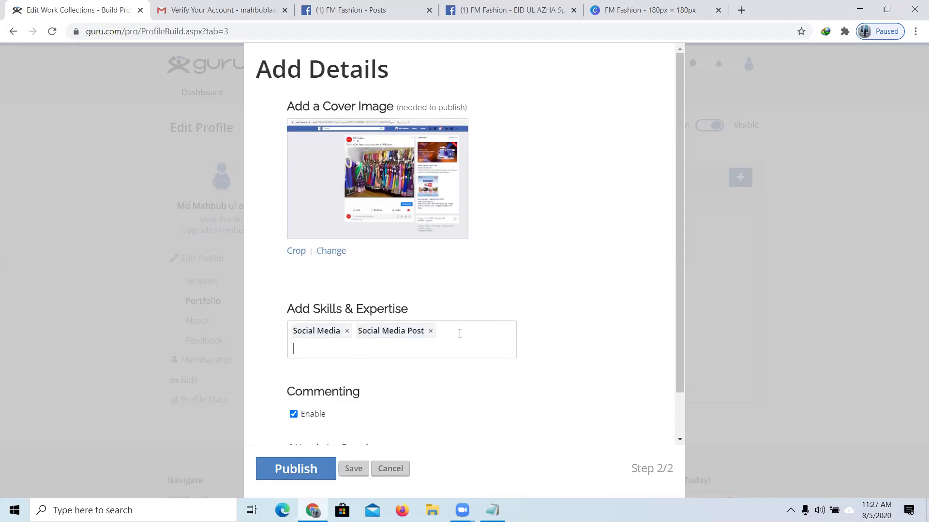
text(social)
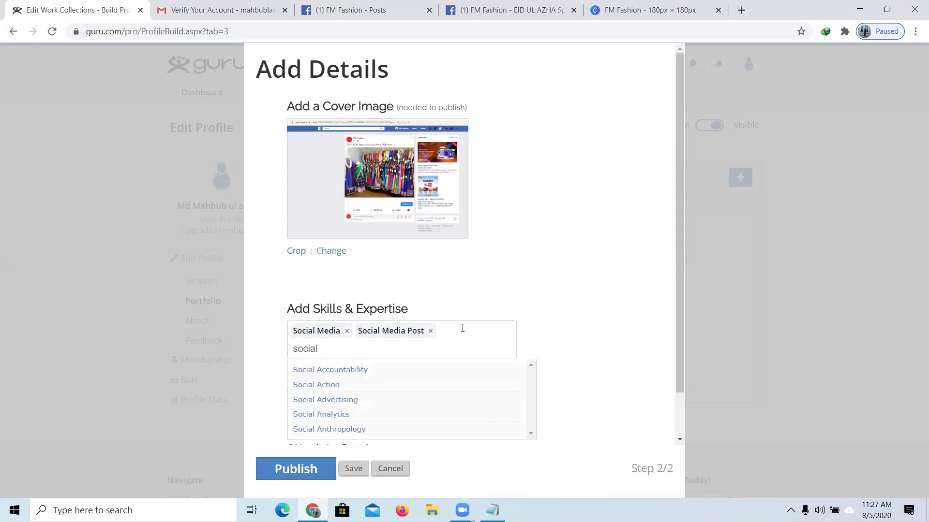
text( media)
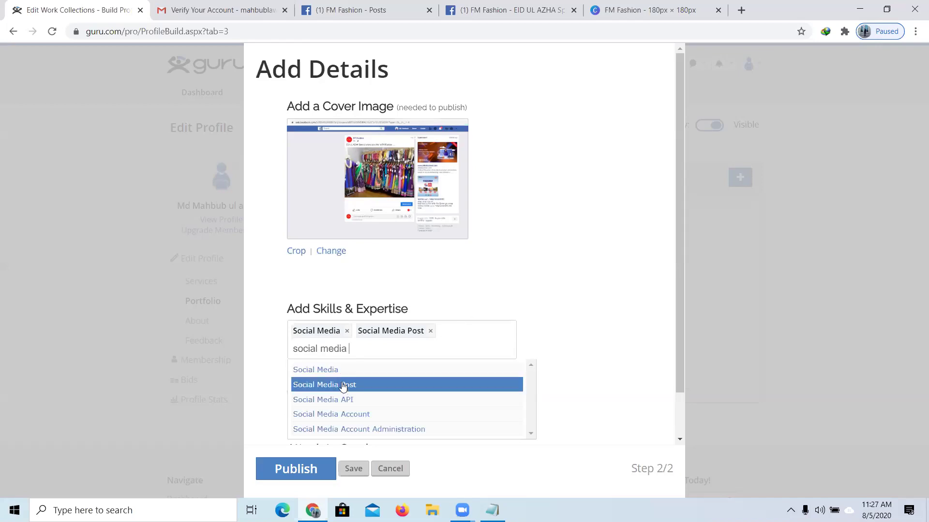
click(358, 414)
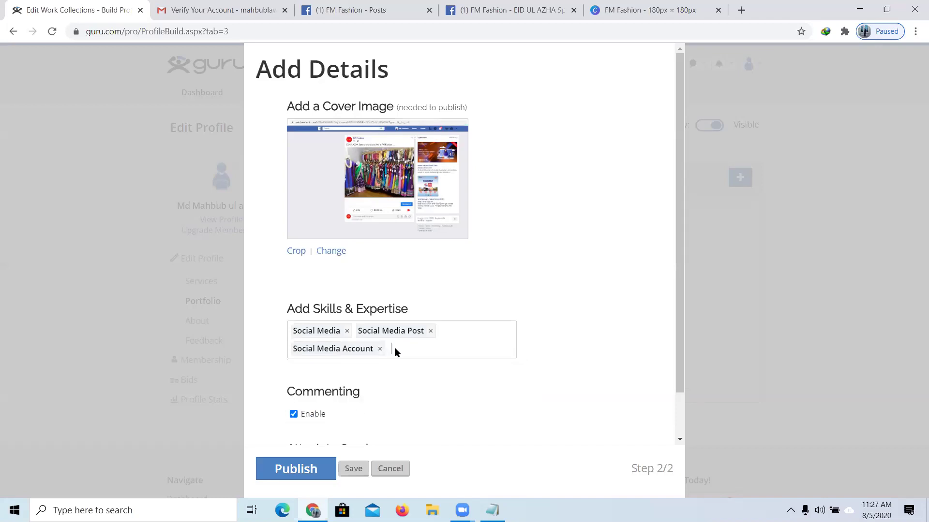
Add the Social Advertising and Social Media Account Administration skill tags
text(social)
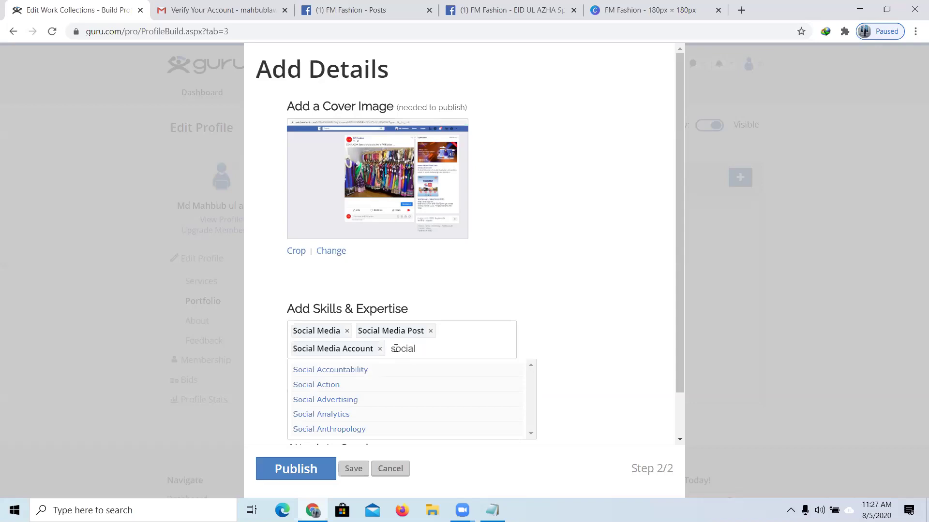
text( m)
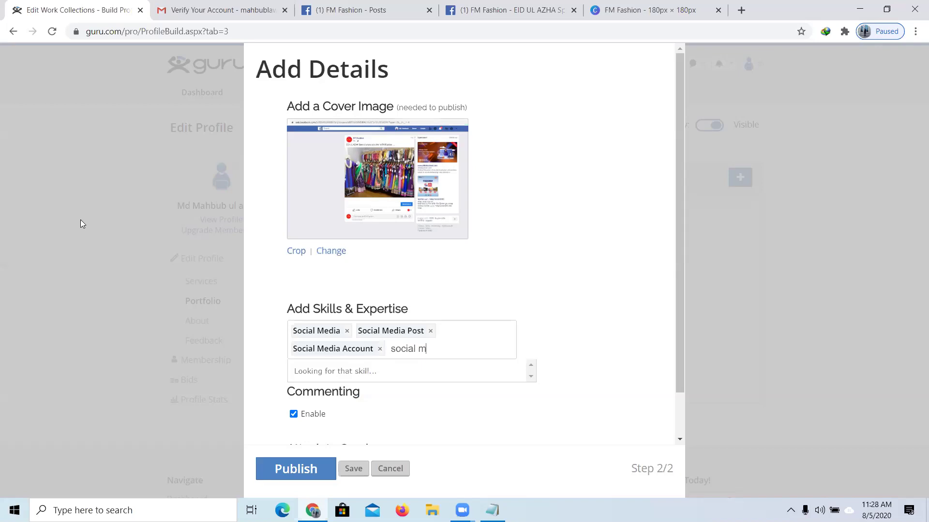
key(BackSpace)
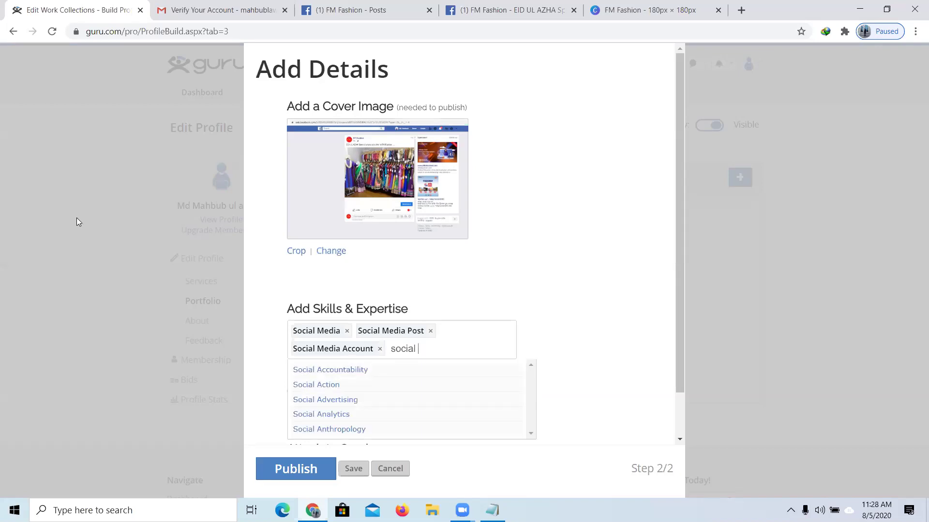
click(316, 400)
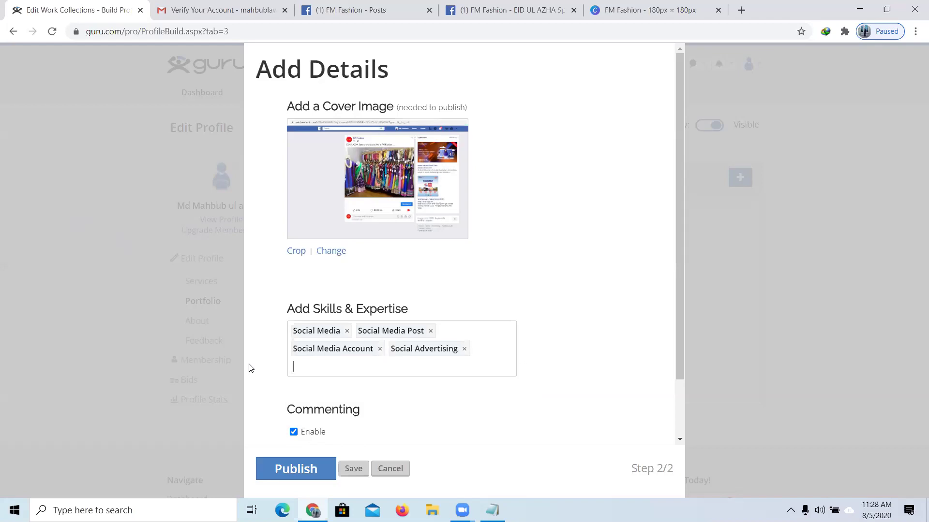
text(social)
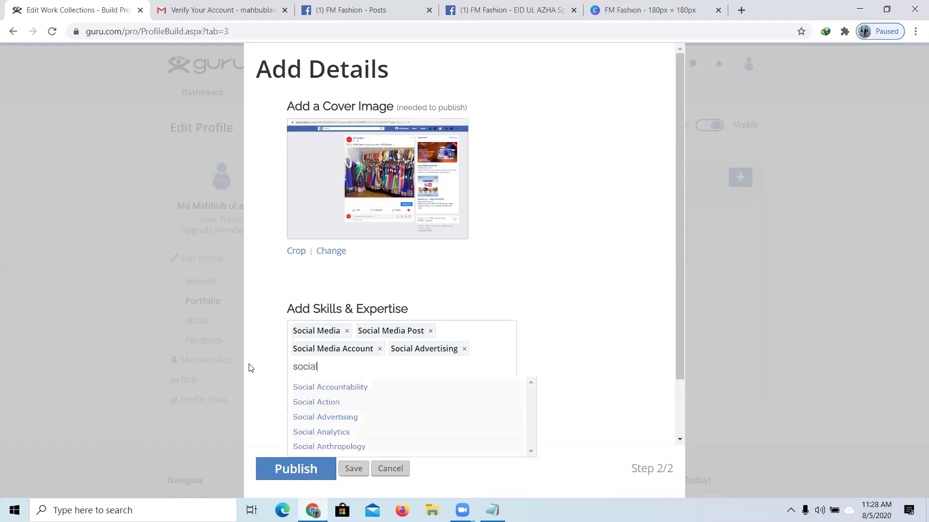
text( media)
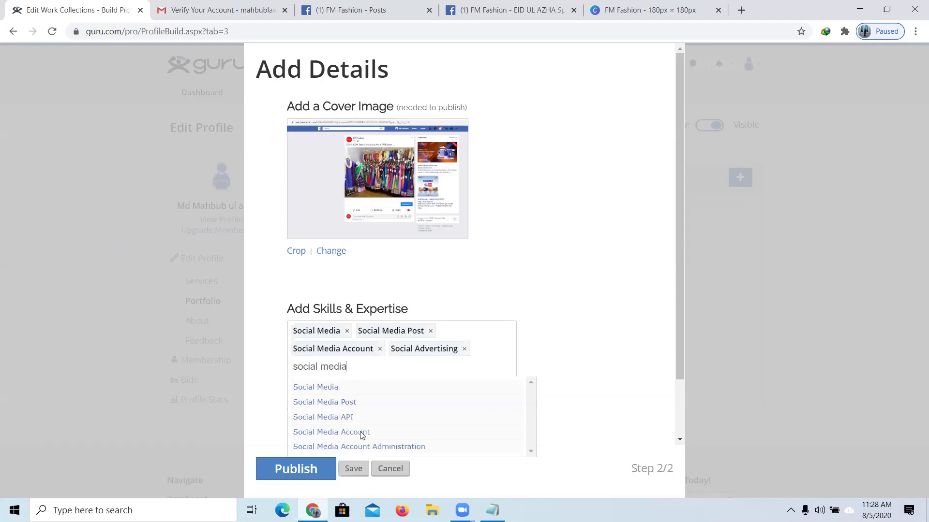
click(339, 432)
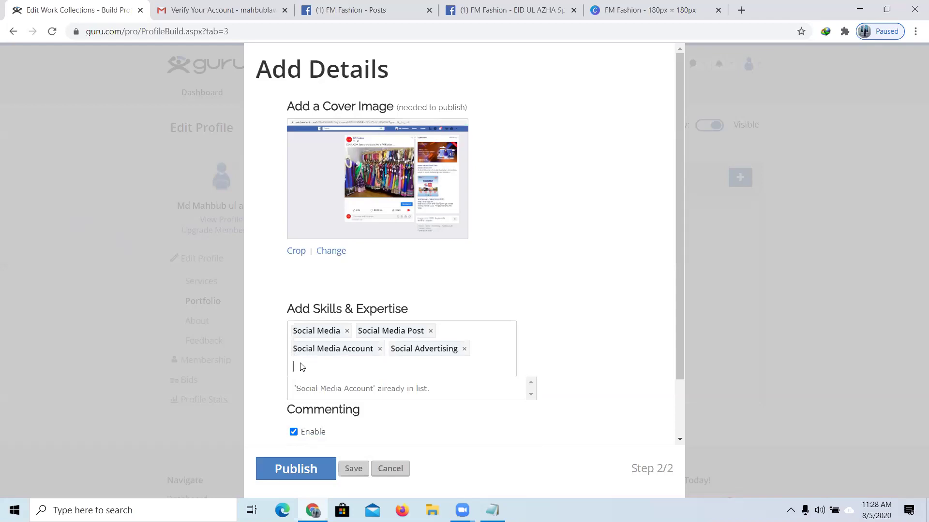
text(social me)
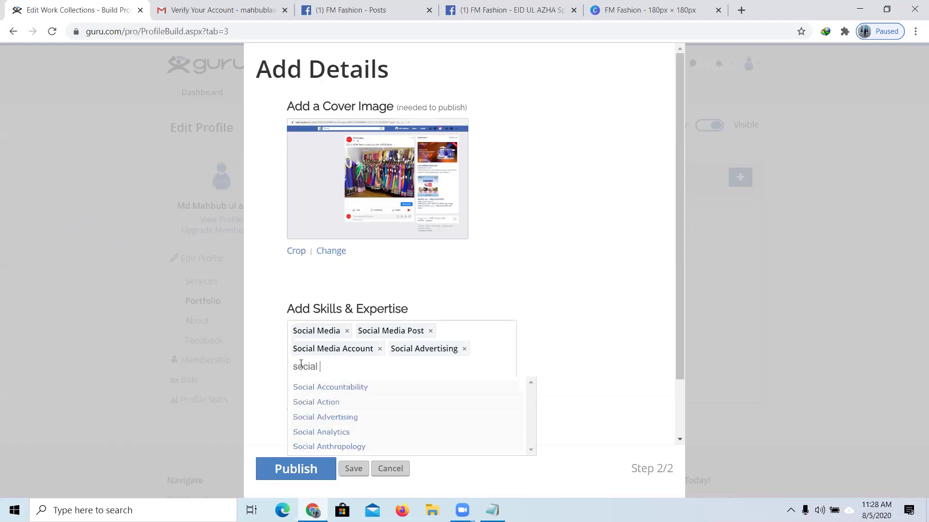
text(a)
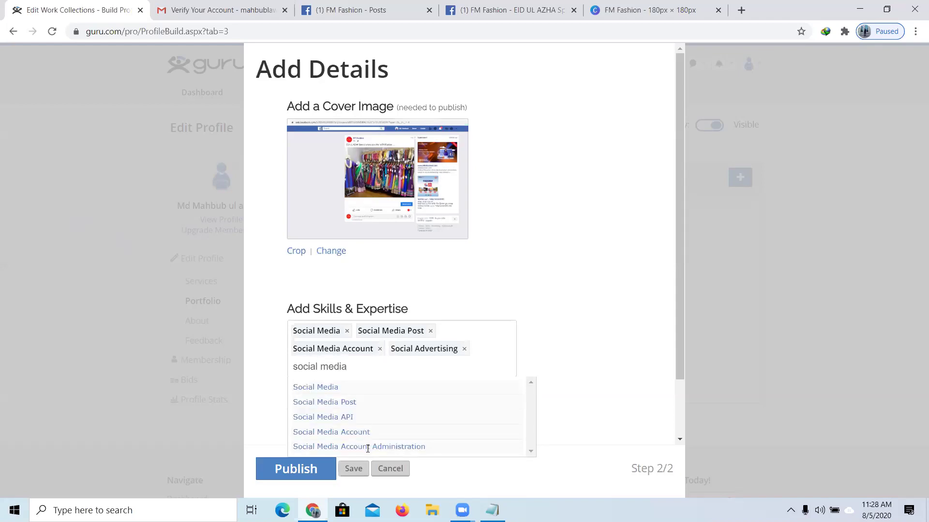
click(402, 447)
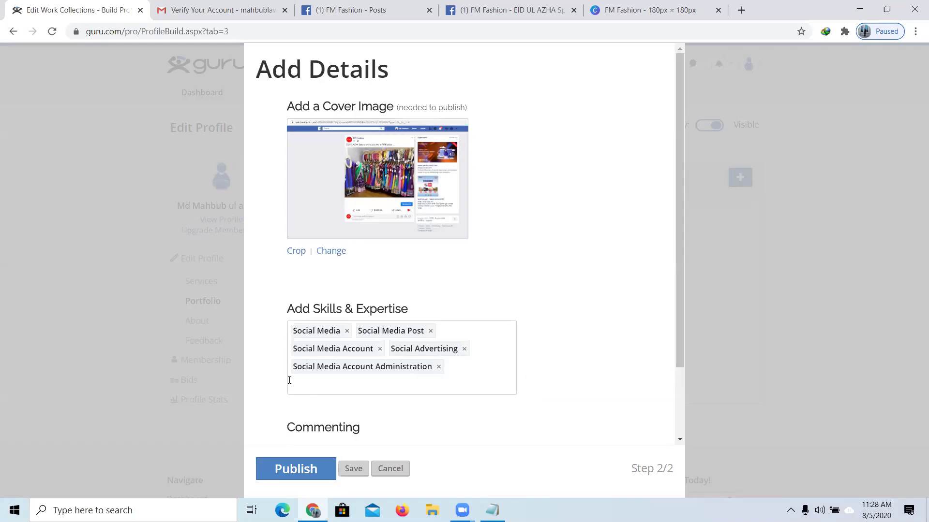
text(so)
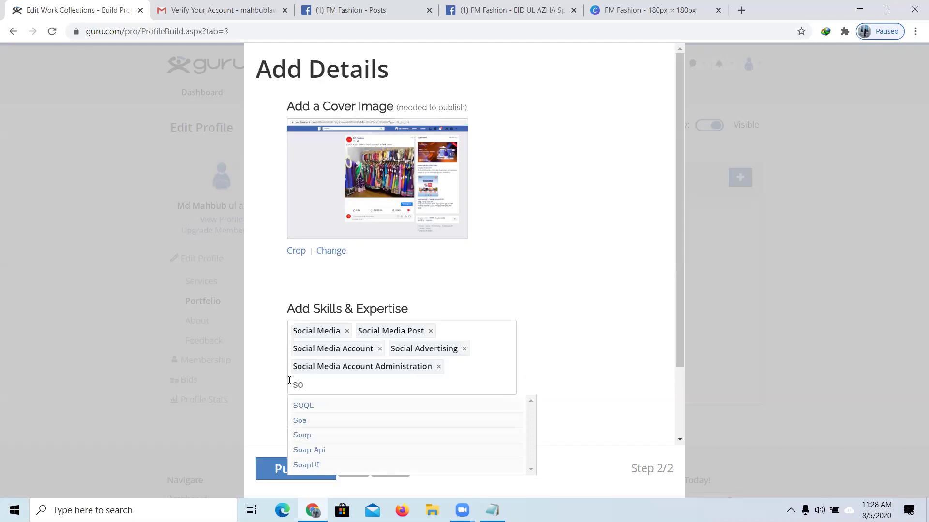
text(cial )
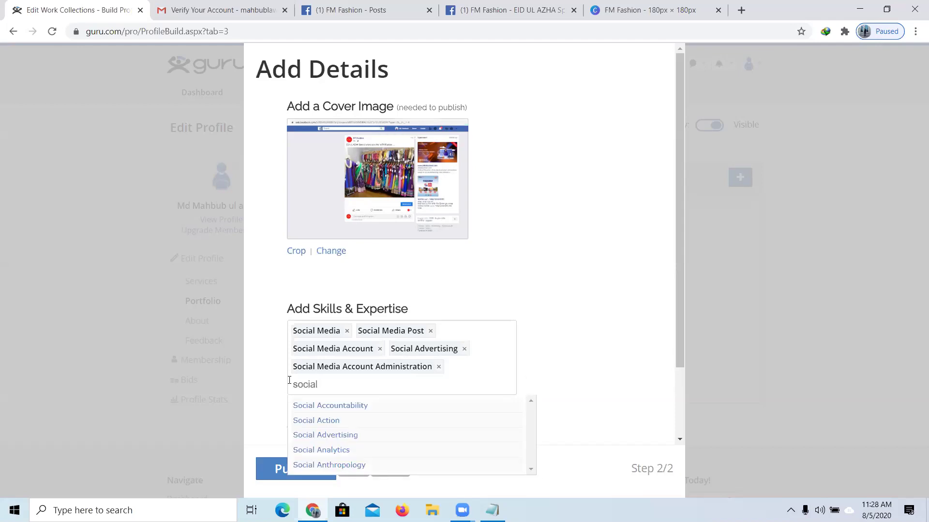
text(medi)
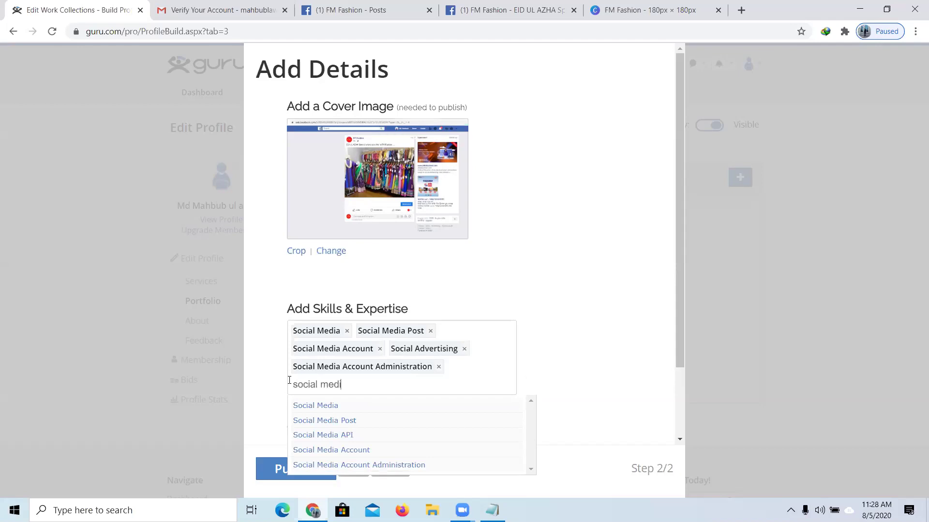
text(a  mer)
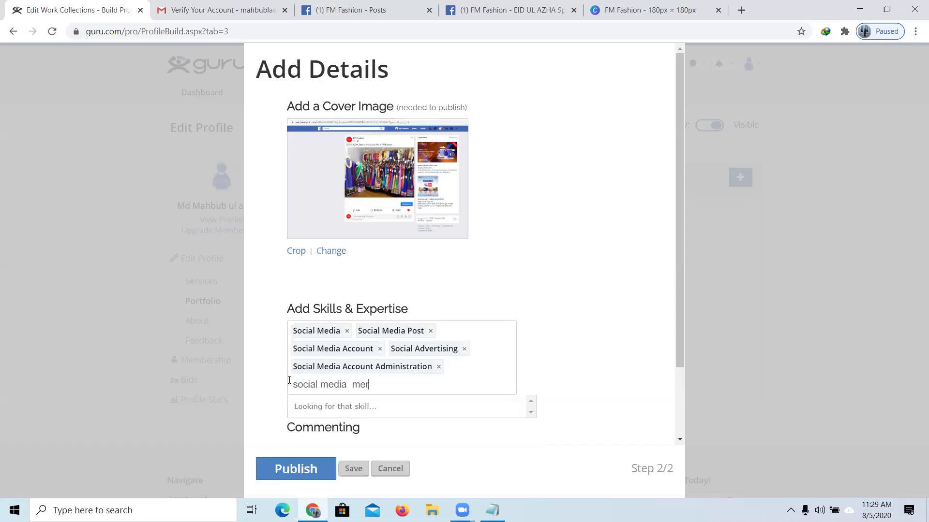
Fix the skill search and add Social Media Marketing as a skill tag
key(BackSpace)
key(BackSpace)
text(arketing)
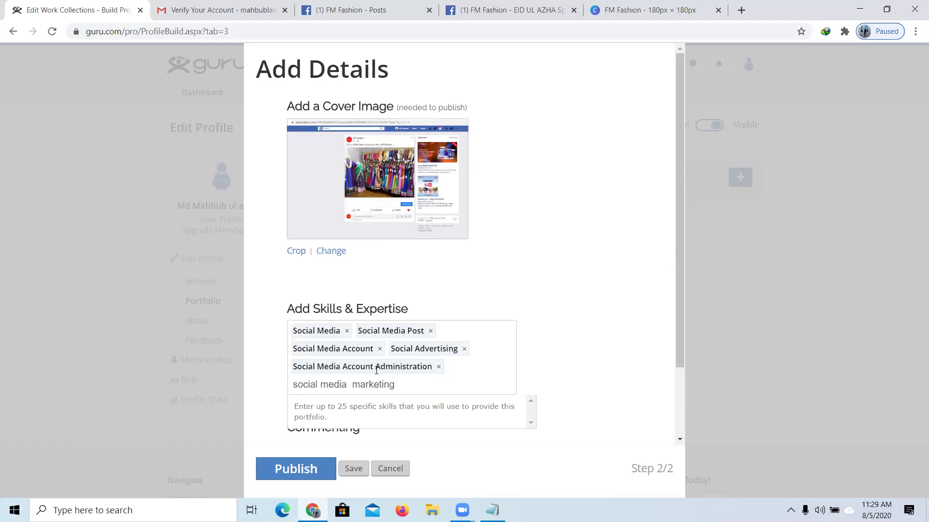
key(ctrl+a)
key(BackSpace)
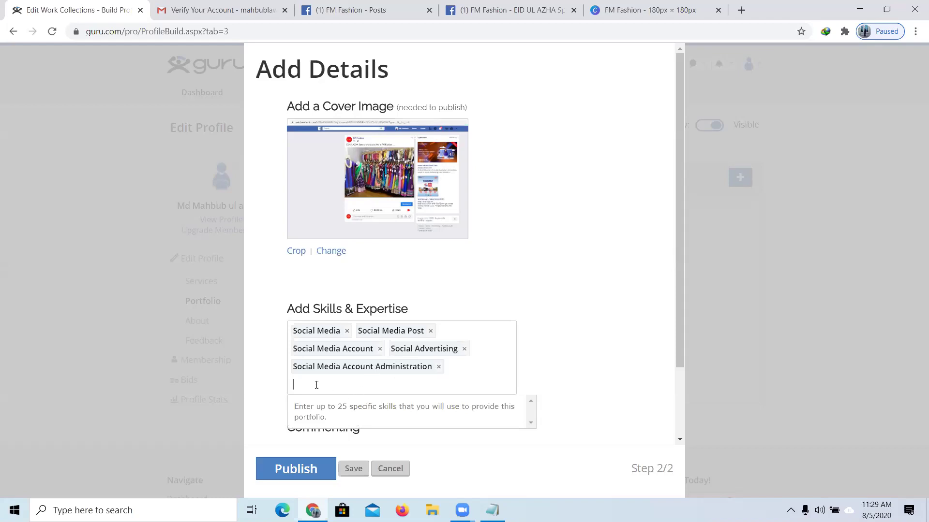
text(social)
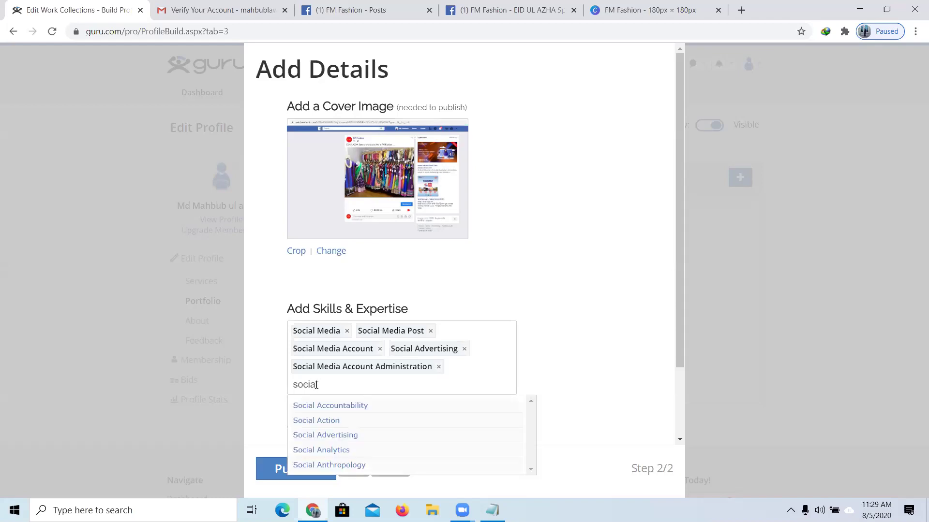
text( media)
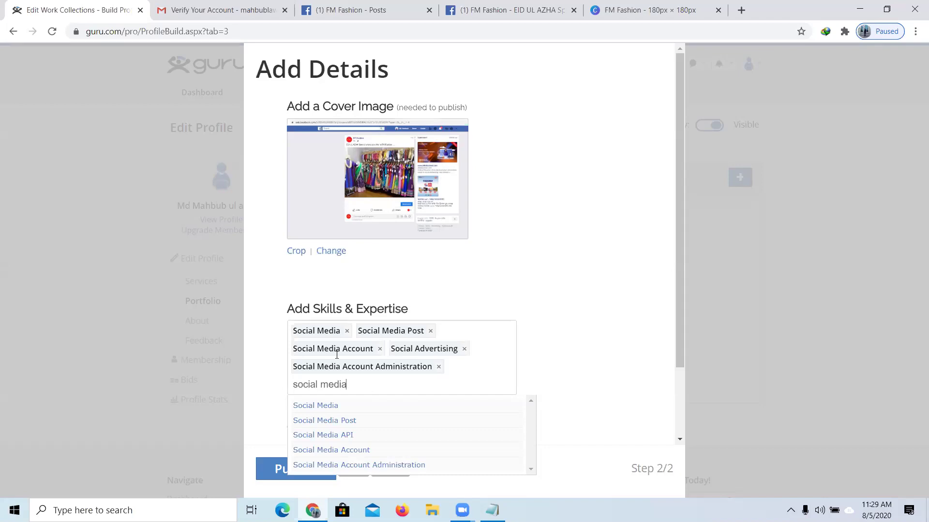
text( m)
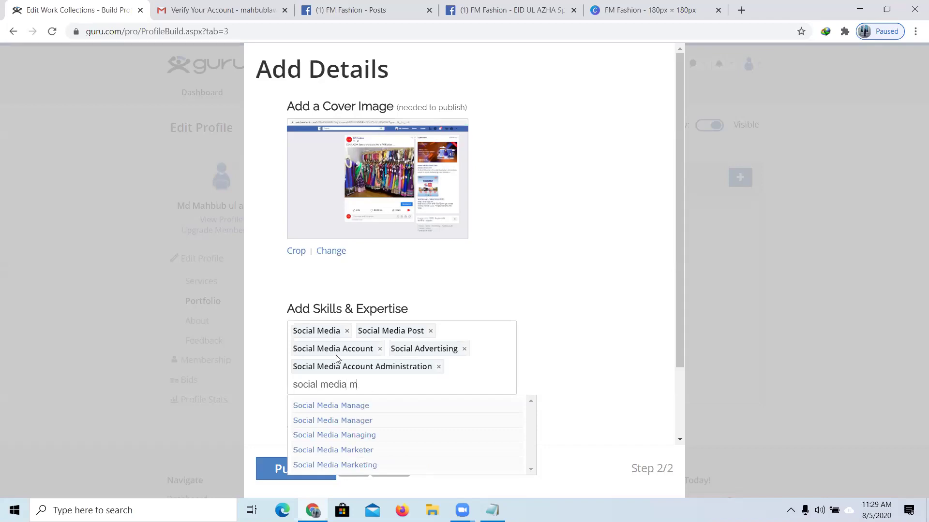
click(375, 468)
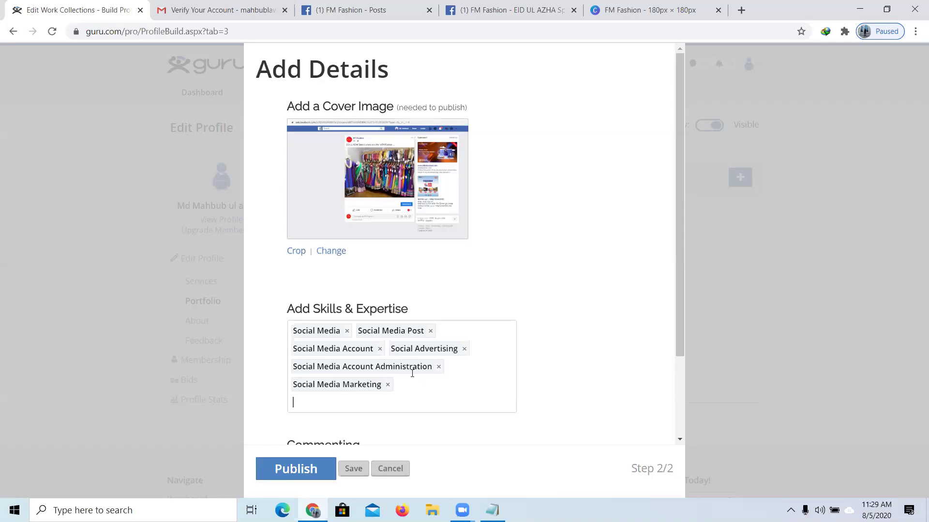
Clear the skills entry and search for 'facebook' instead
click(309, 403)
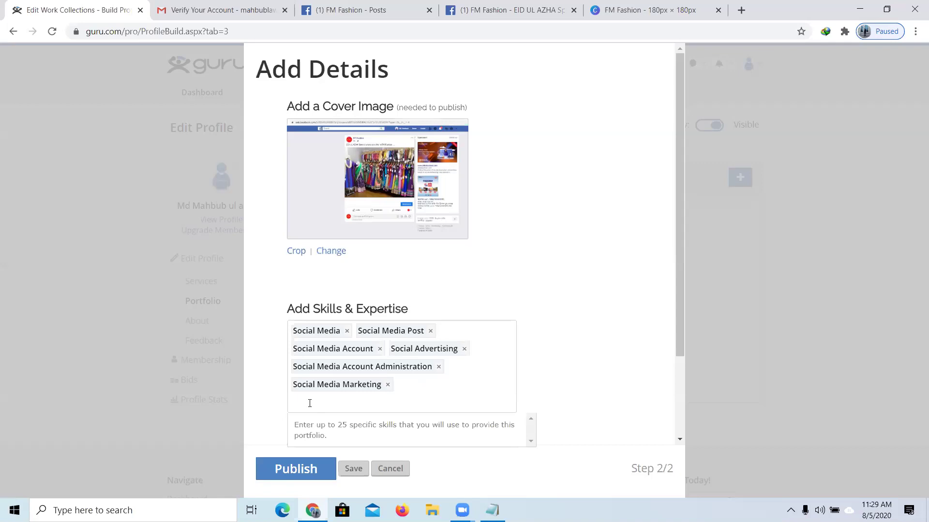
text(social)
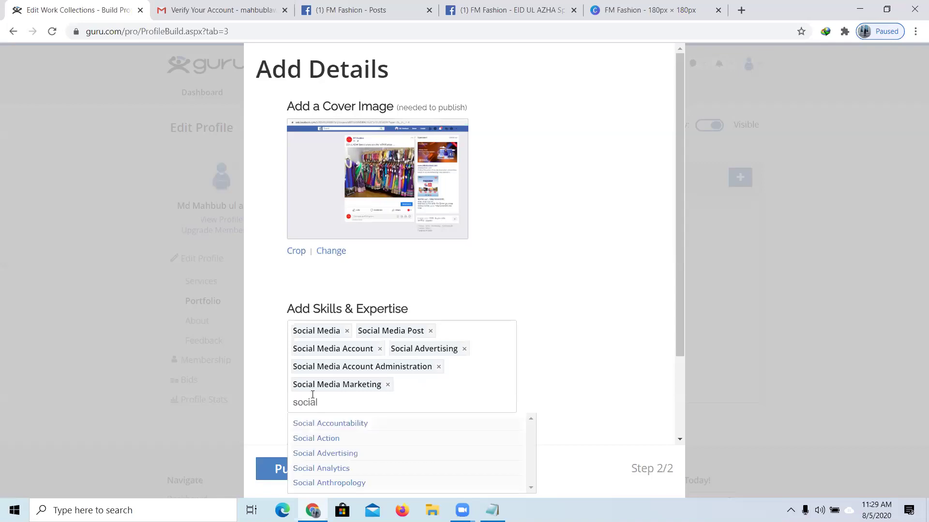
key(BackSpace)
key(BackSpace)
key(BackSpace)
key(BackSpace)
key(BackSpace)
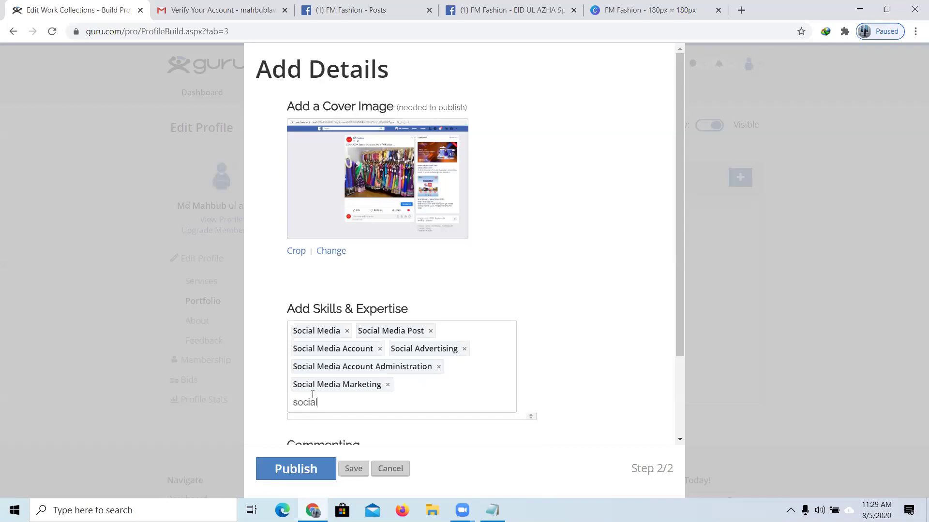
key(BackSpace)
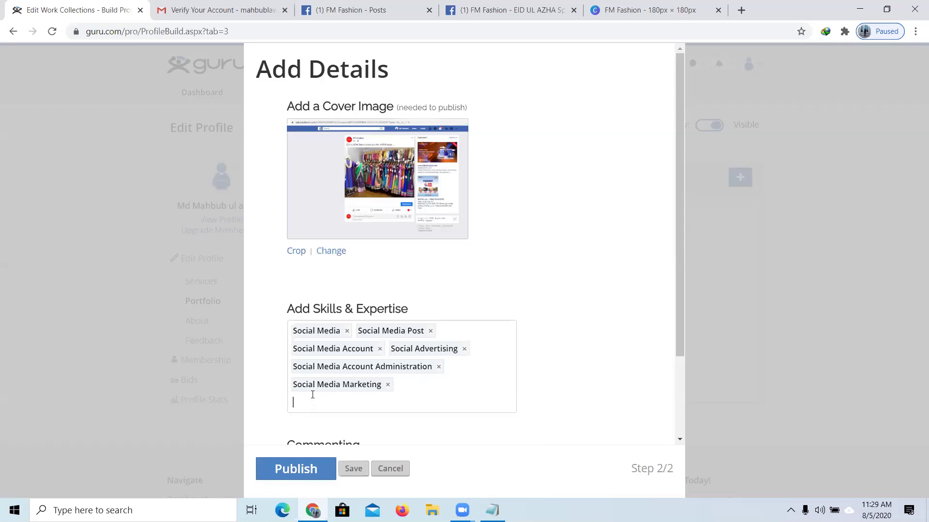
text(facebook)
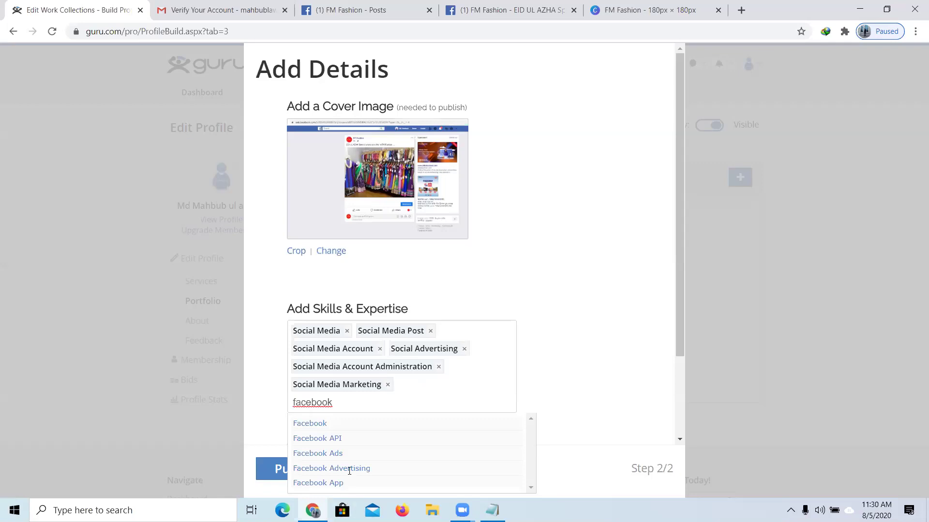
Add the Facebook, Facebook Advertising, Facebook Ads and Facebook Application skill tags
click(325, 424)
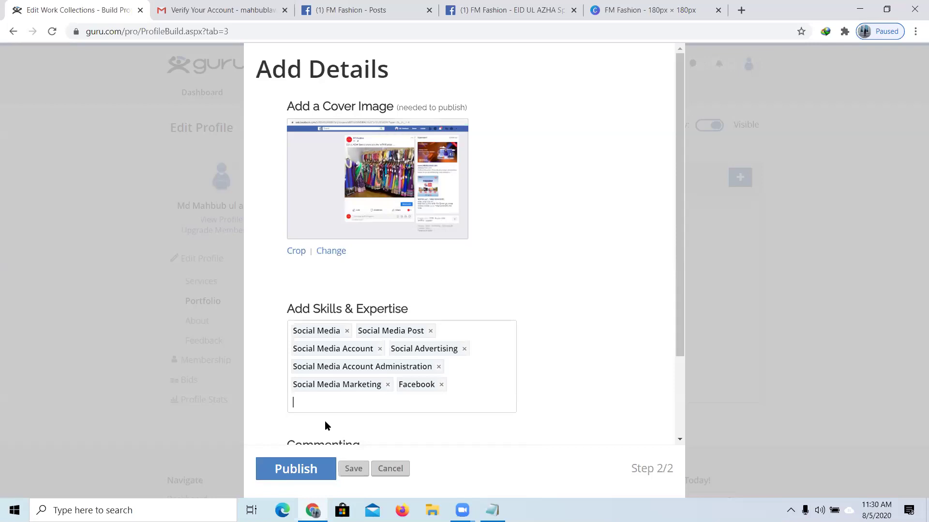
text(fac)
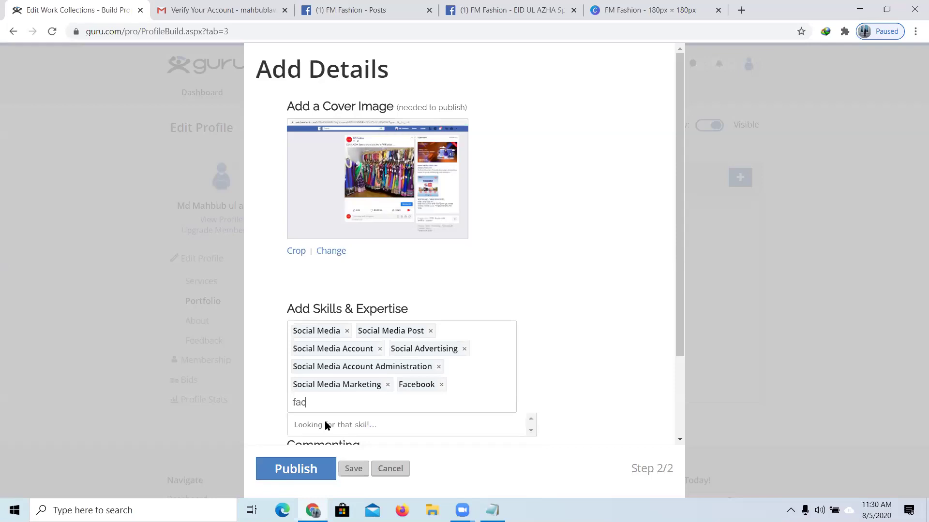
text(ebook a)
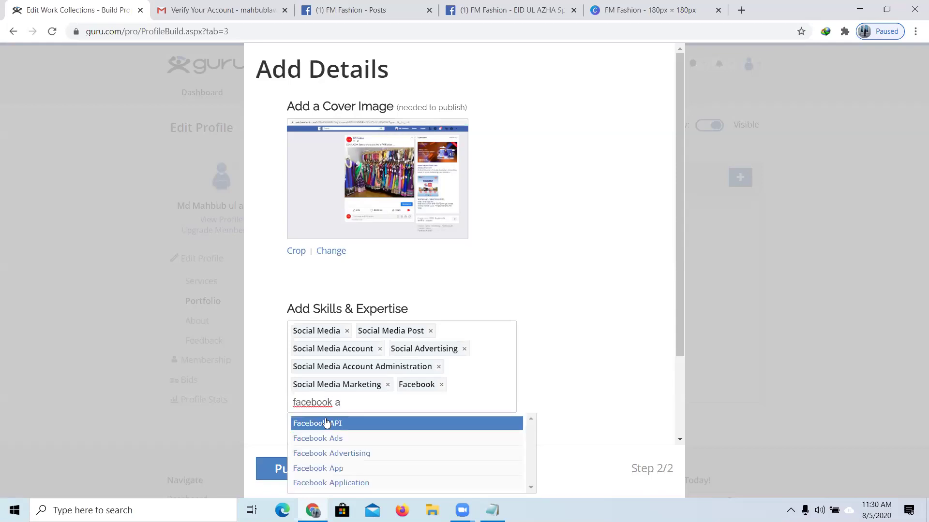
click(354, 453)
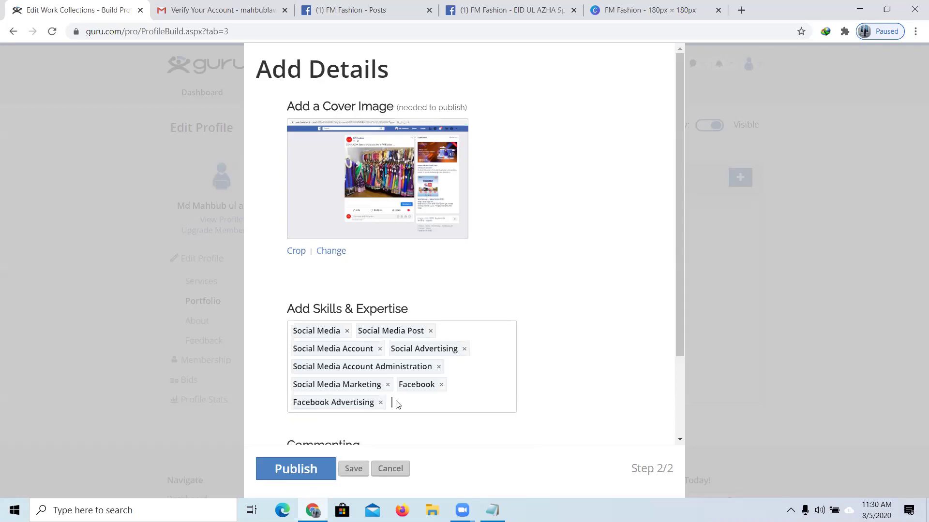
text(fa)
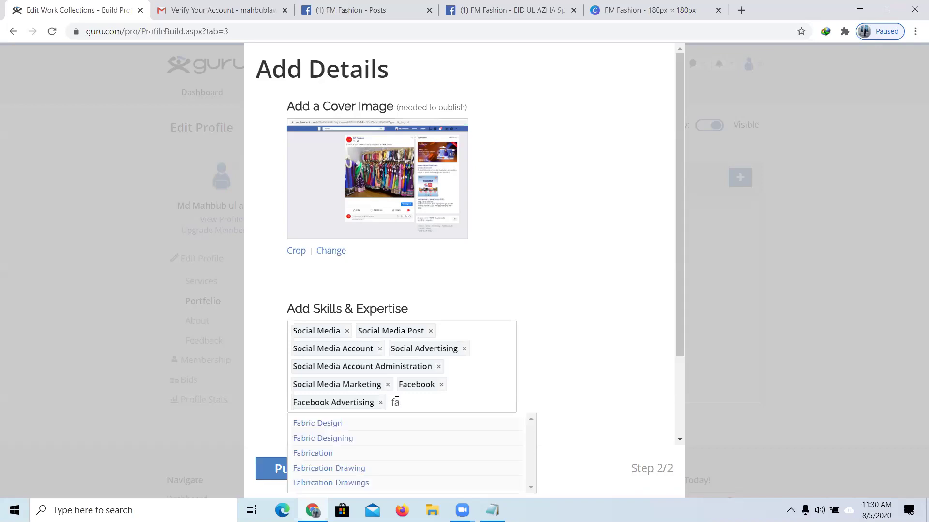
text(cebook)
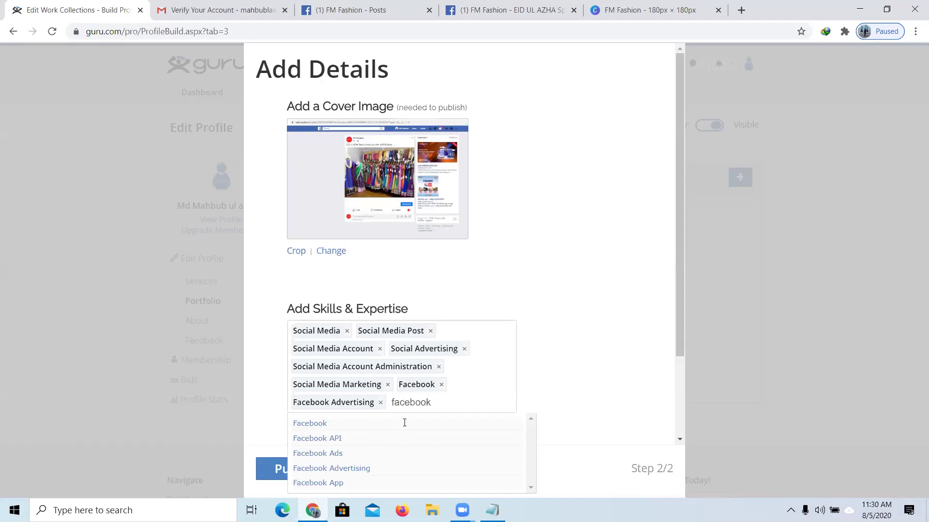
click(404, 453)
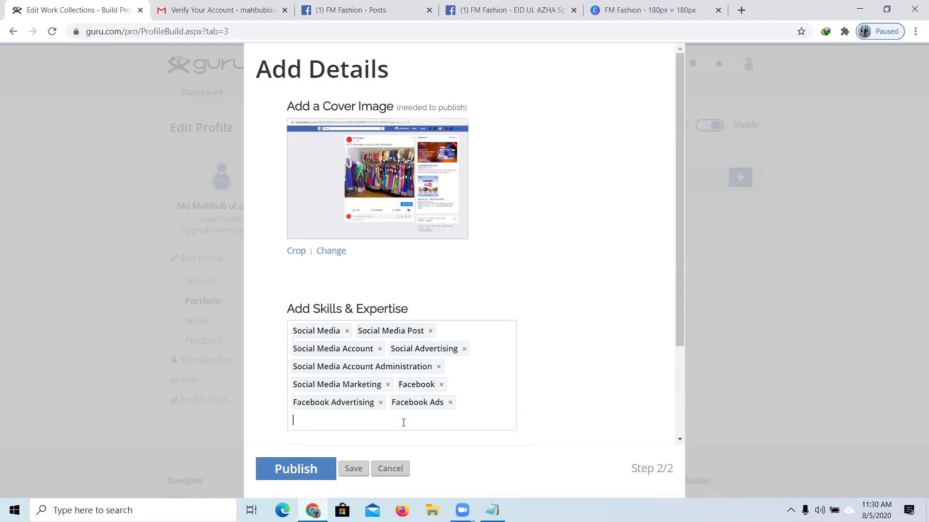
text(facebook)
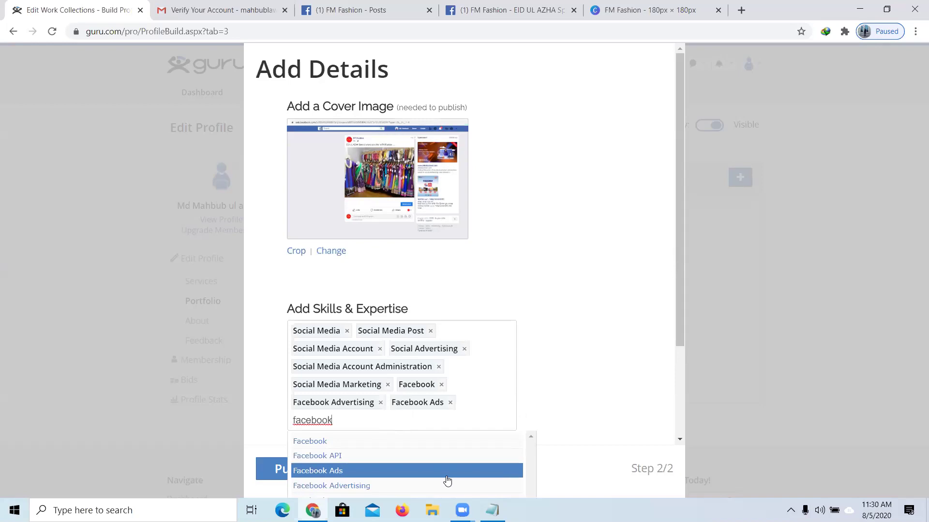
click(369, 423)
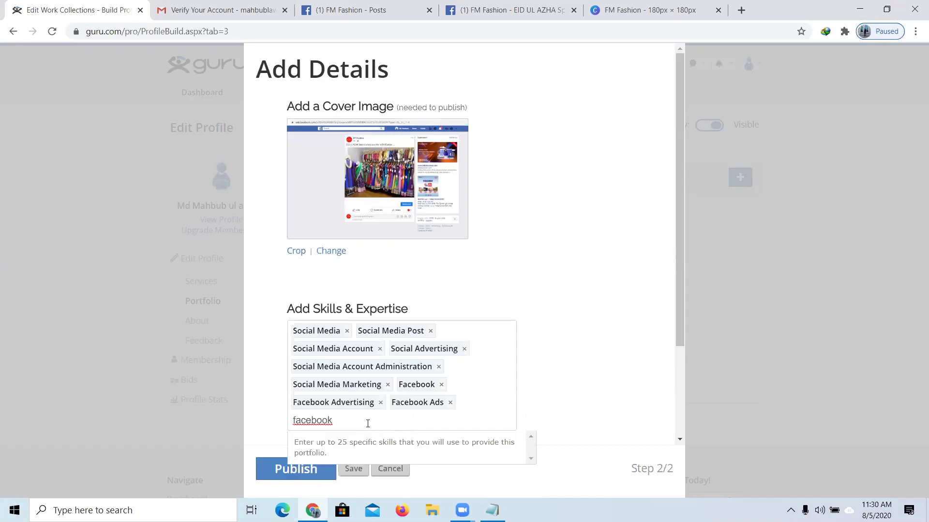
text(app)
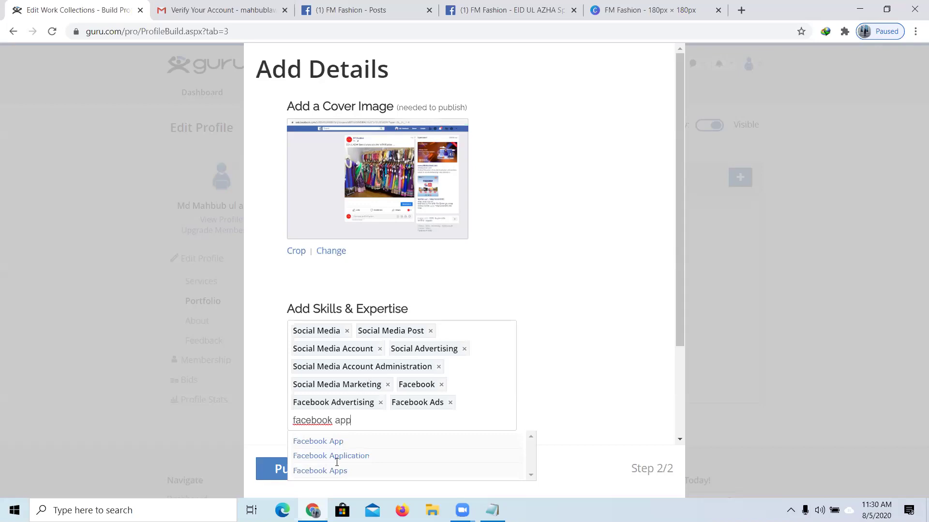
click(317, 458)
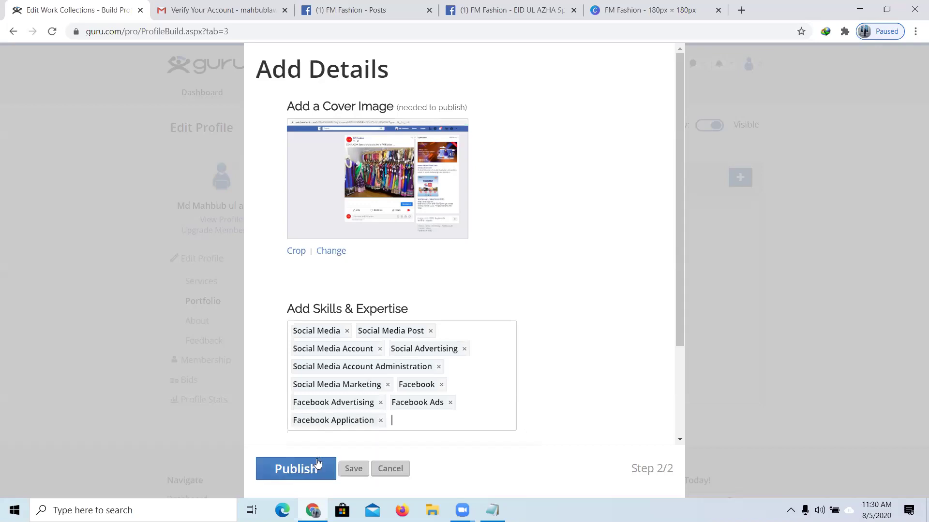
click(394, 430)
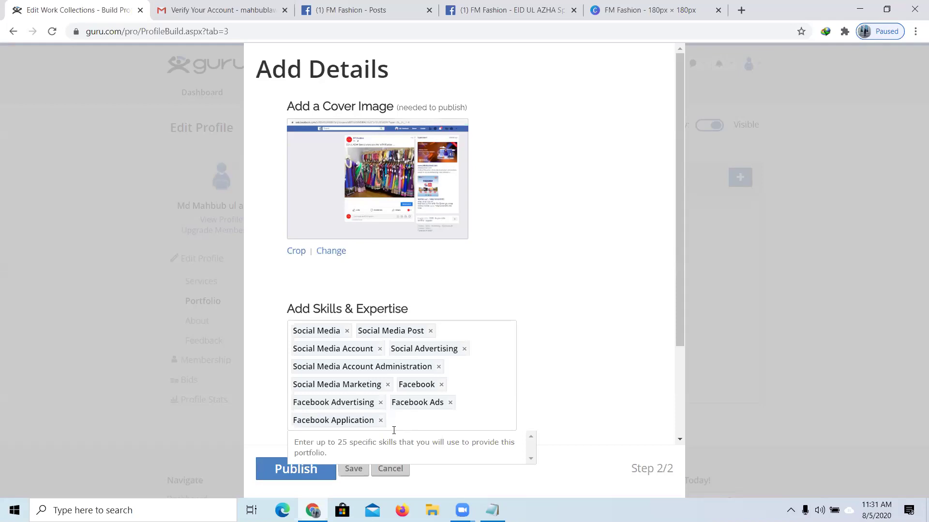
text(s)
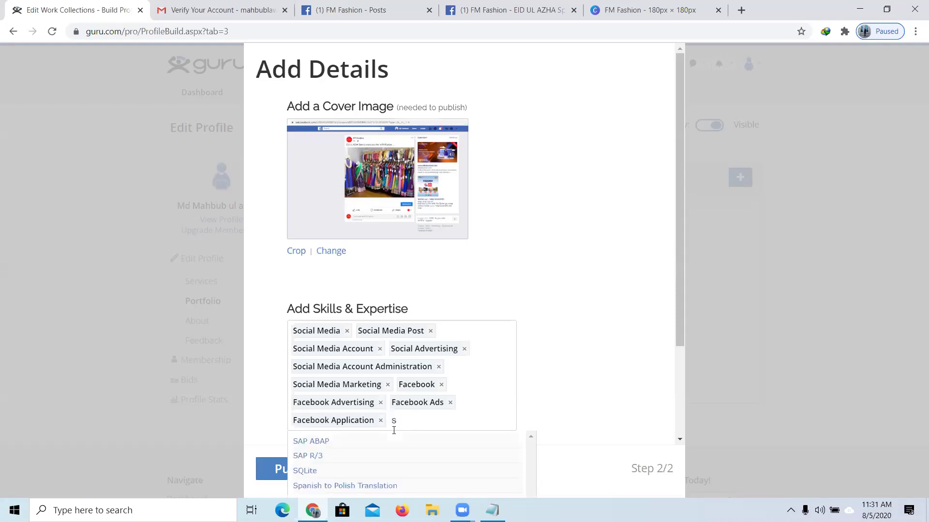
text(ocial)
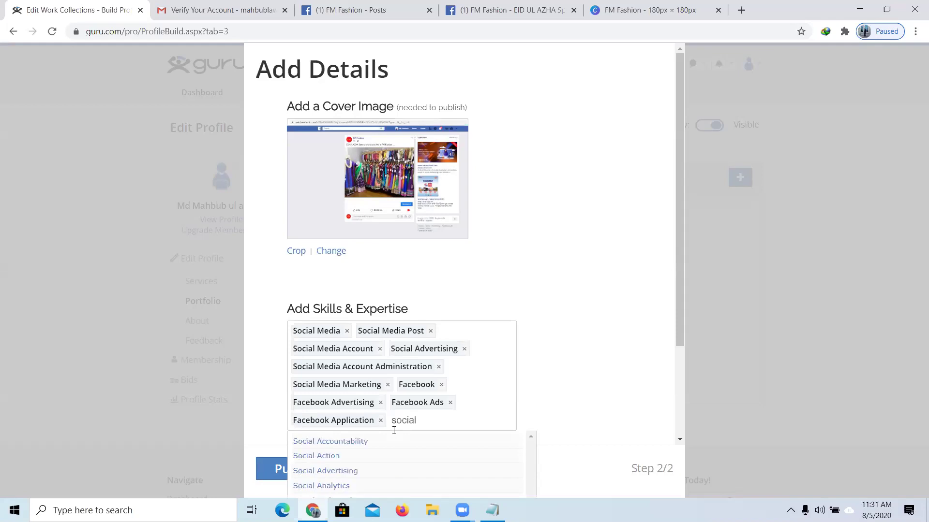
text( media)
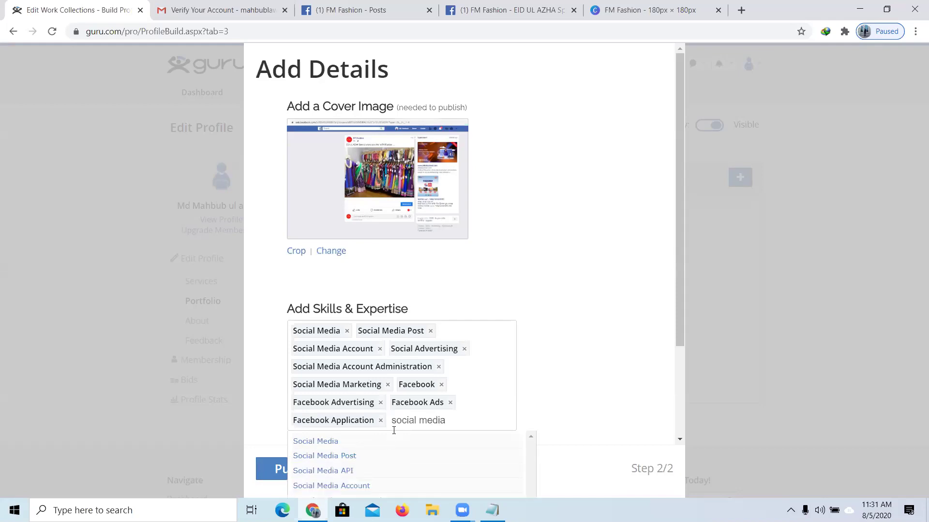
text( ma)
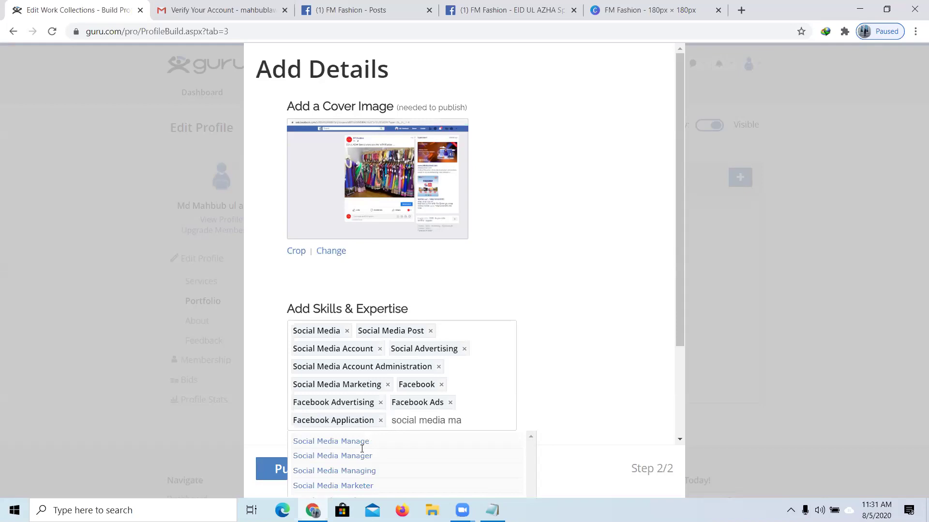
Add the Social Media Manager and Social Media Managing skill tags
click(361, 455)
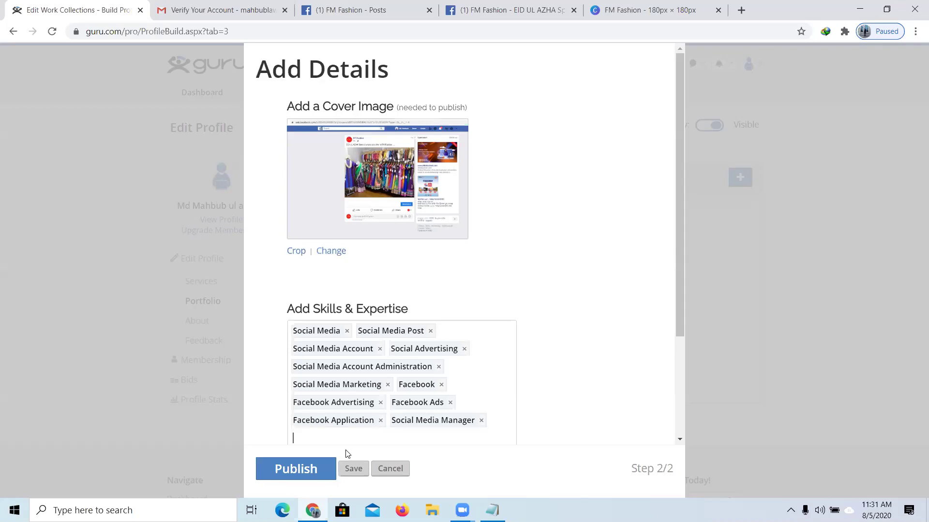
text(soc)
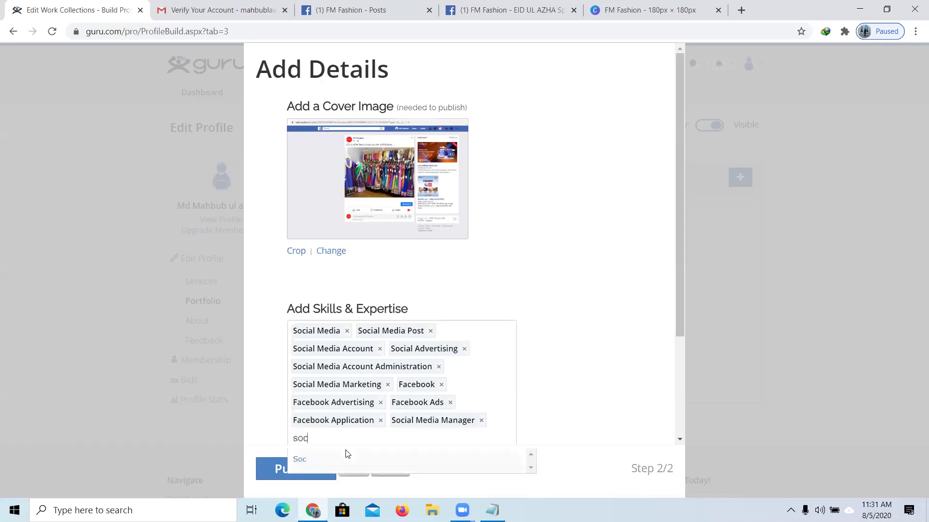
text(ial)
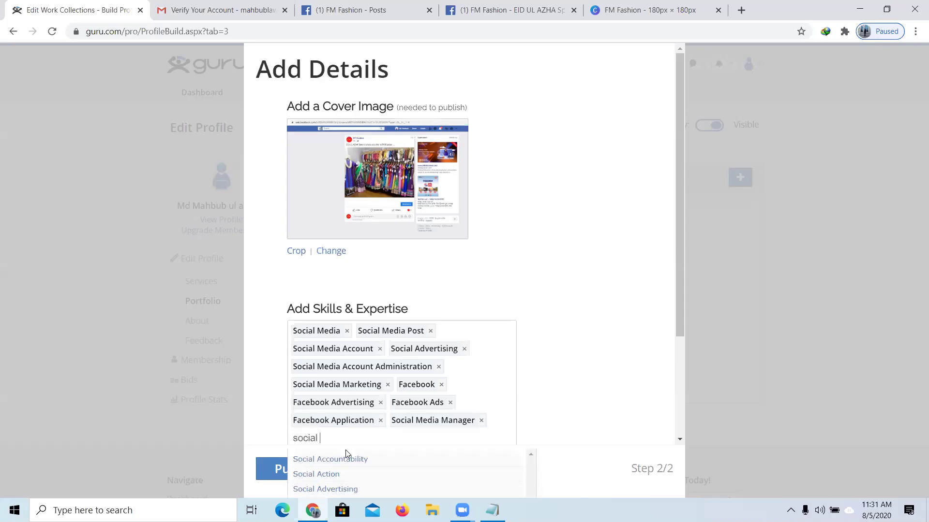
text( media ma)
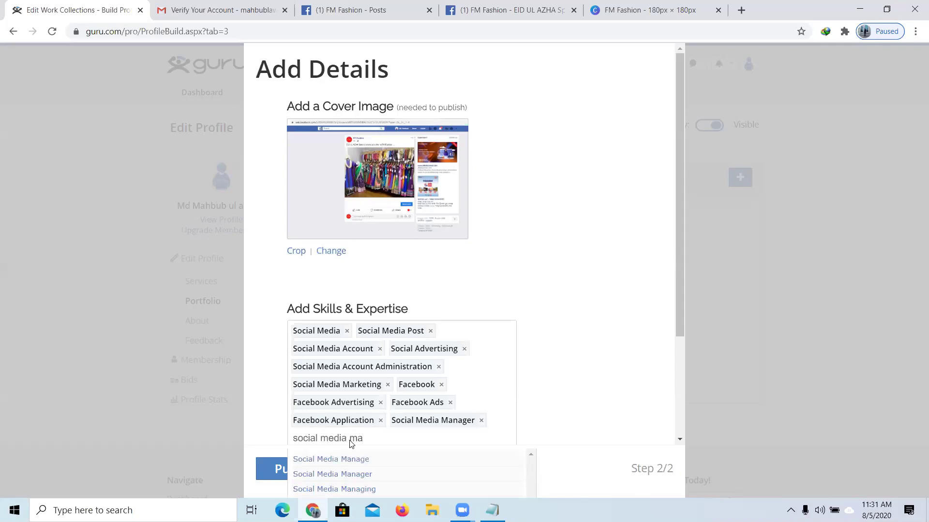
click(340, 489)
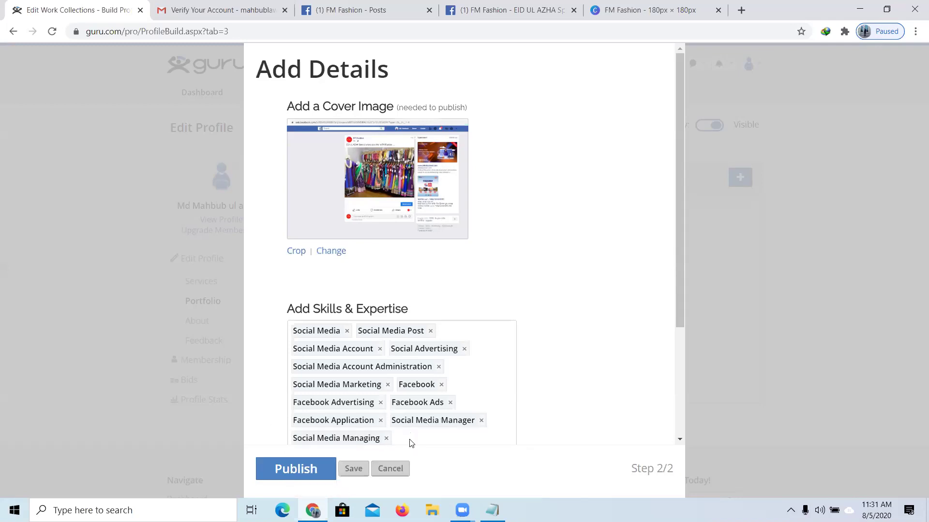
scroll(409, 442, down, 3)
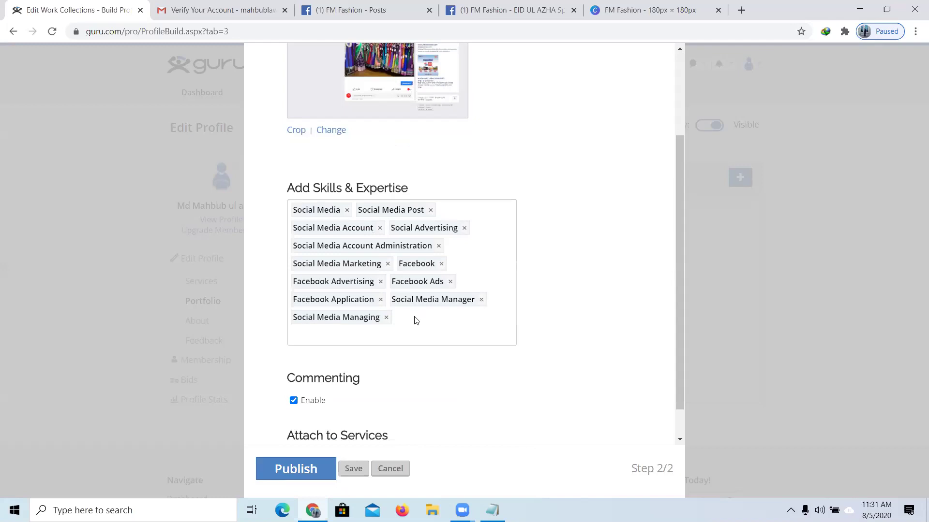
Add Social Media Manage as a skill and clear the leftover search text
click(414, 319)
text(a)
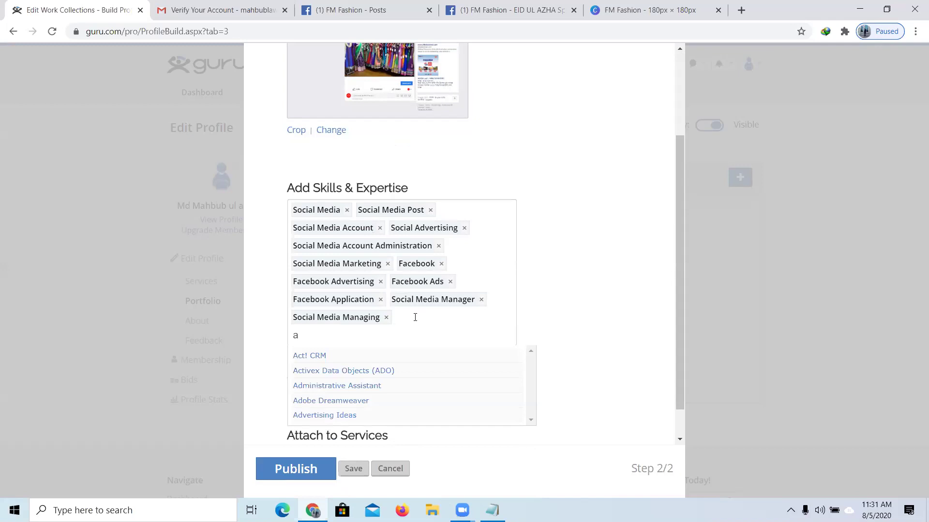
key(BackSpace)
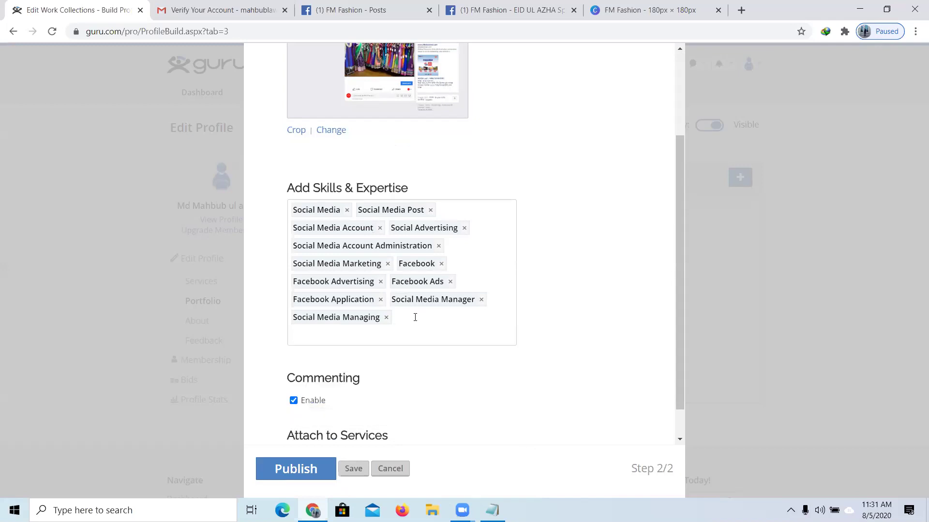
text(social media)
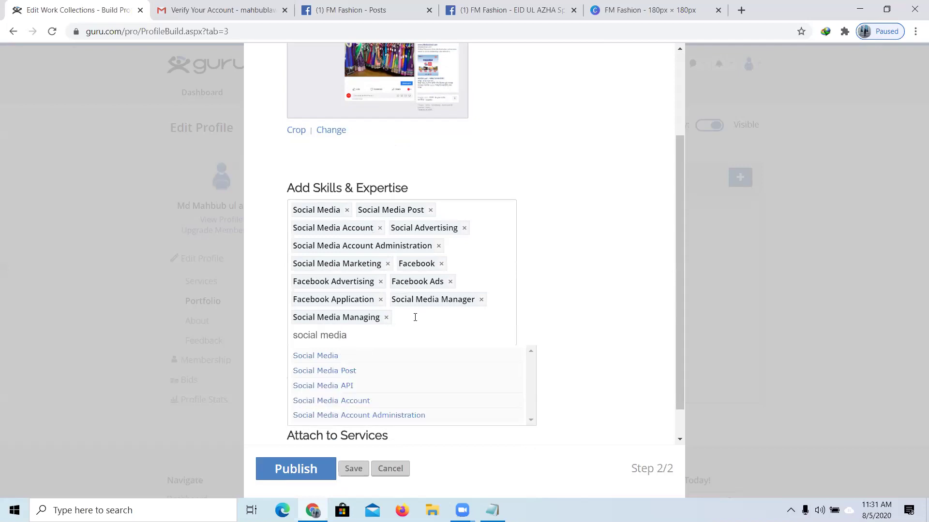
text(  ma)
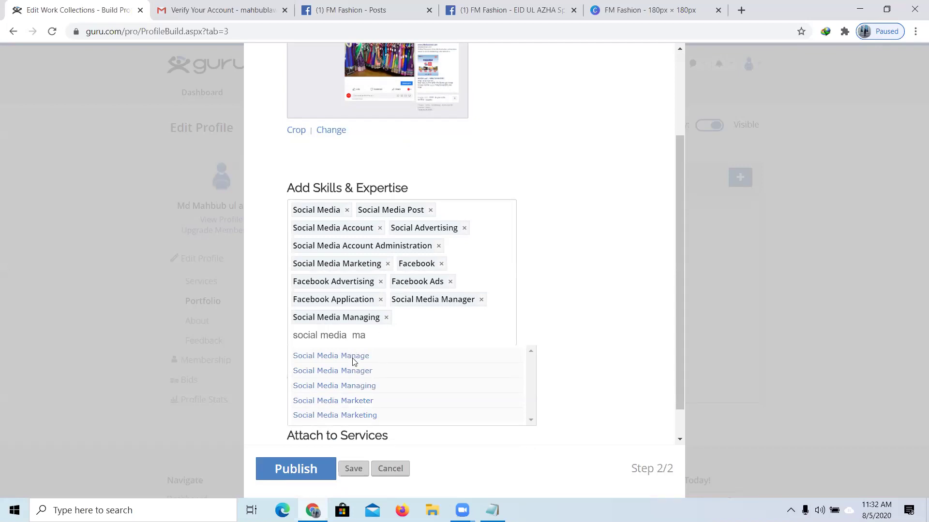
click(355, 356)
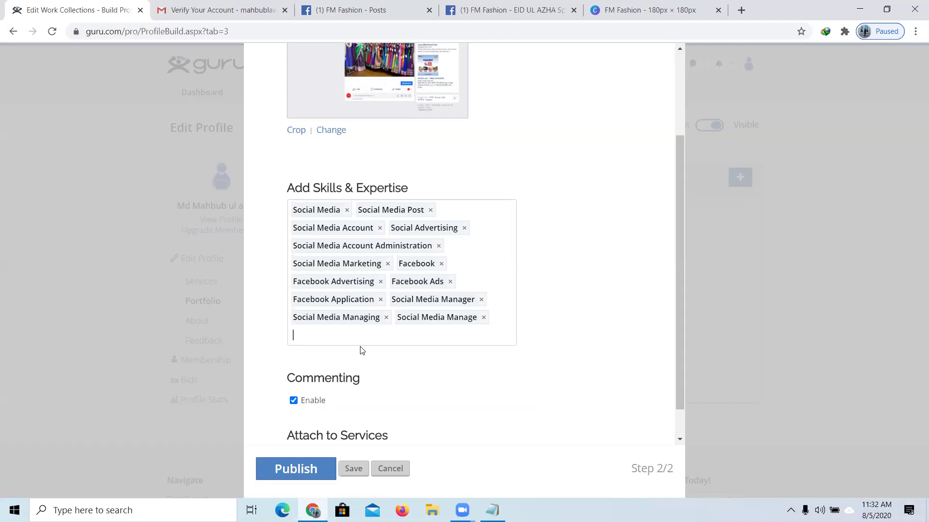
text(socia)
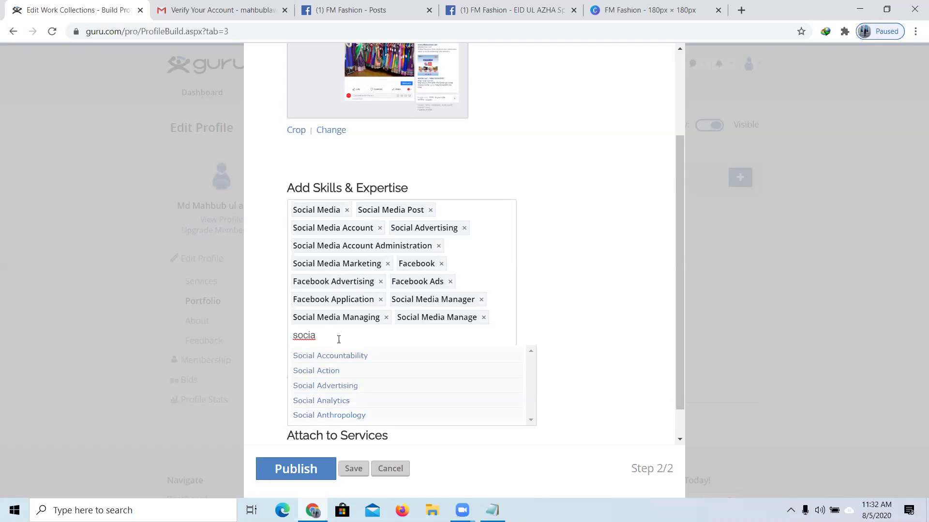
key(BackSpace)
key(BackSpace)
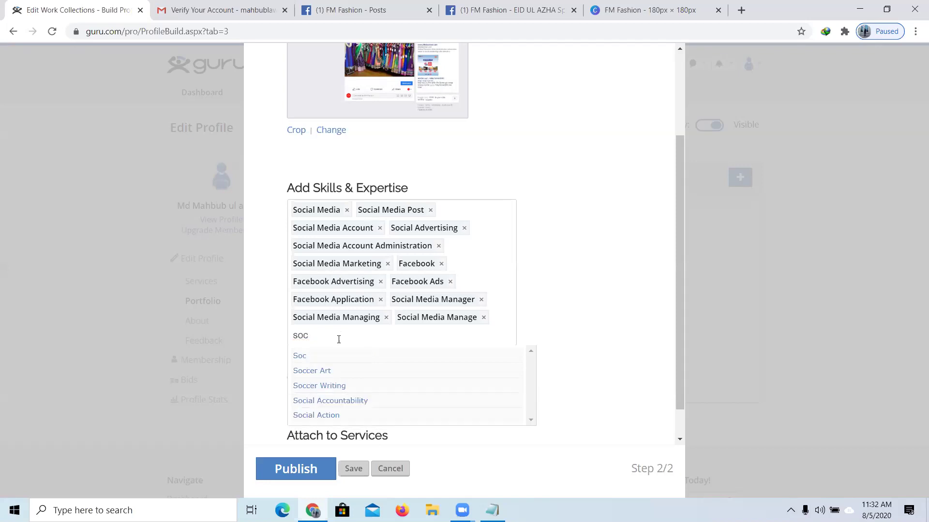
key(BackSpace)
key(BackSpace)
key(BackSpace)
key(BackSpace)
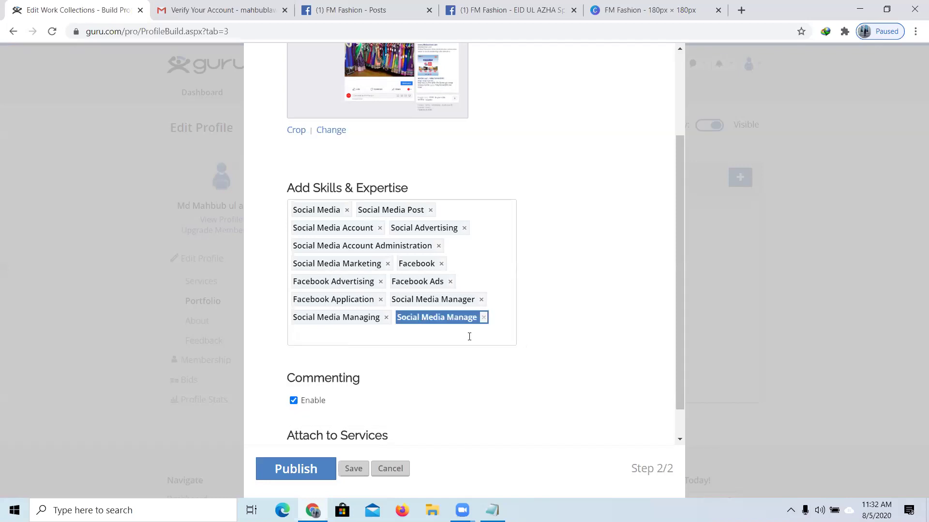
click(288, 331)
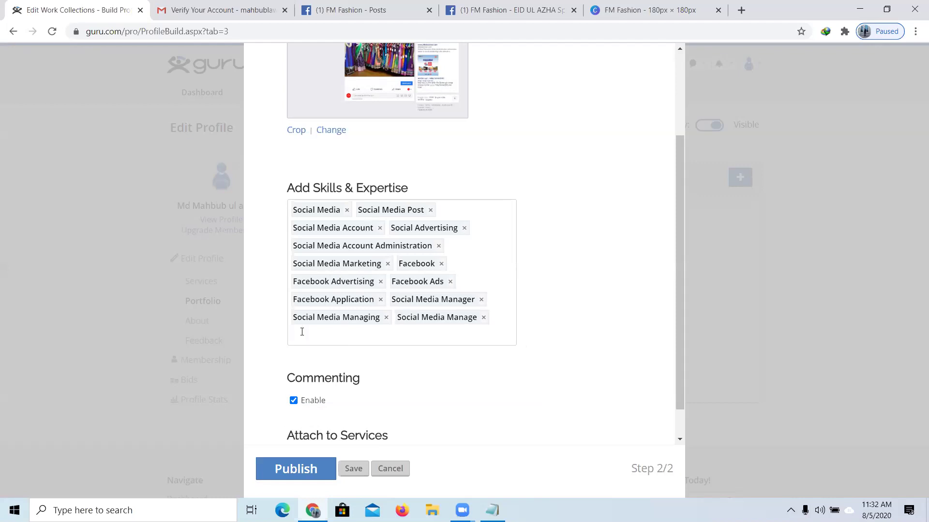
Enter 'facebook marketing' and 'facebook promotion' as custom skill tags
text(faceboo)
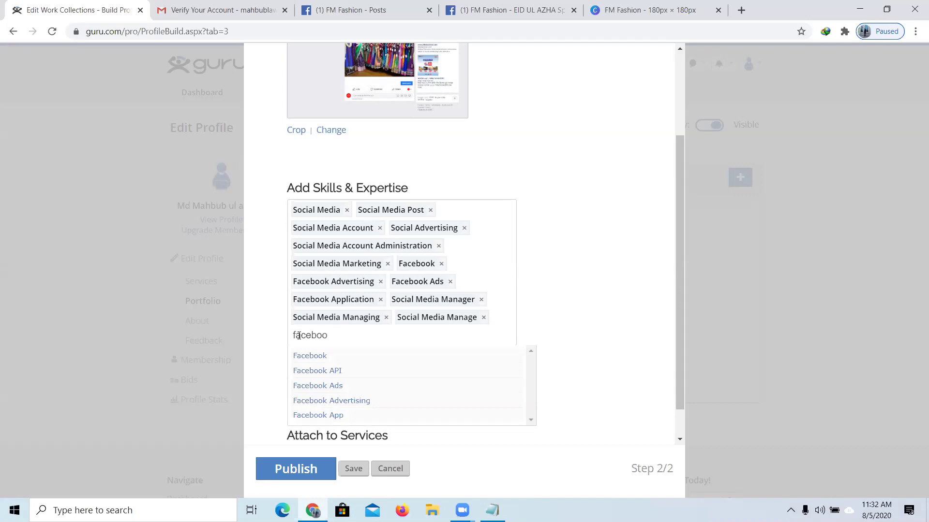
text(k  mar)
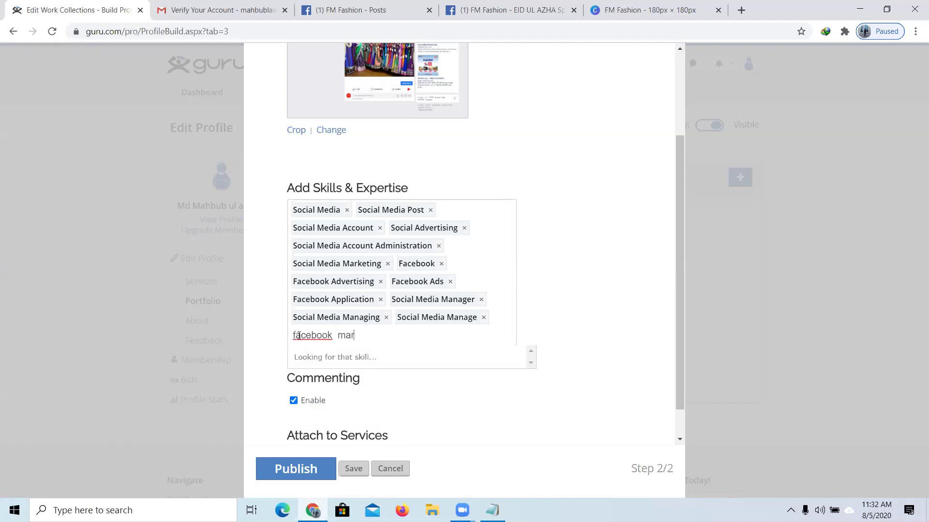
text(keting)
key(Return)
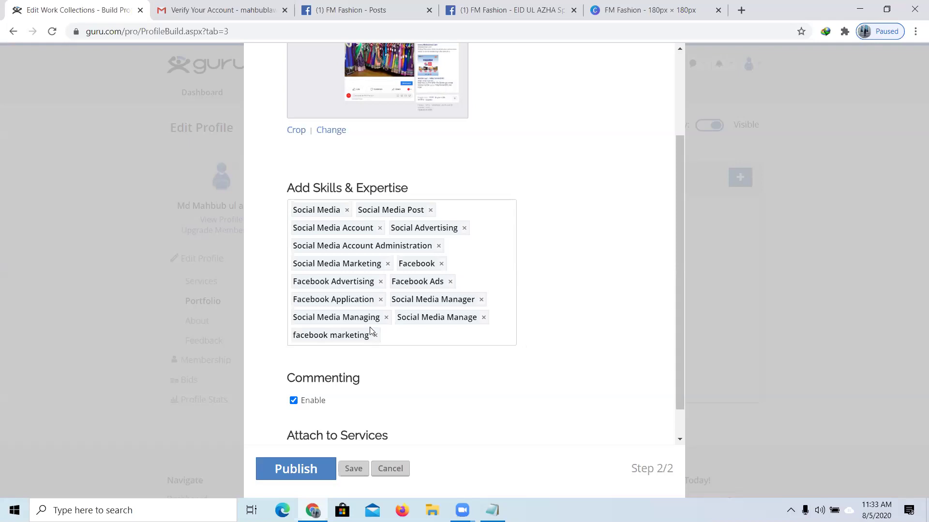
click(392, 337)
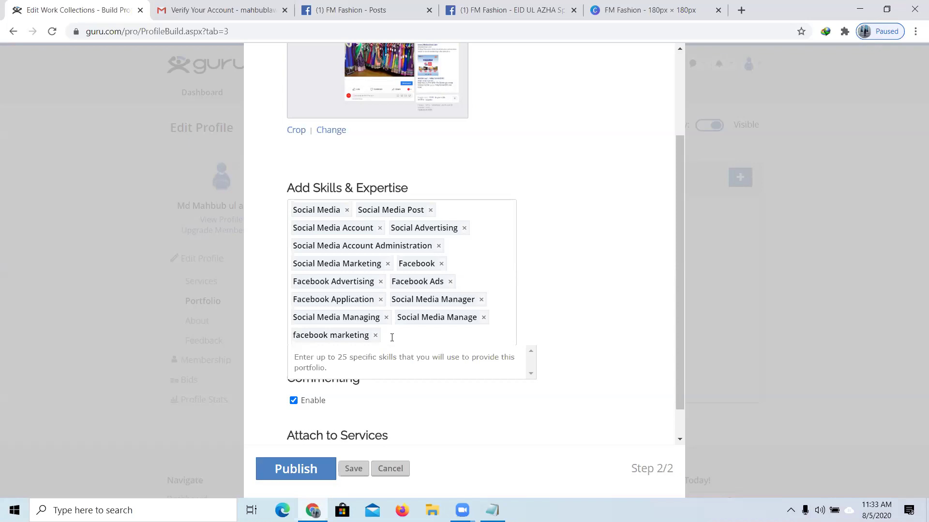
text(fa)
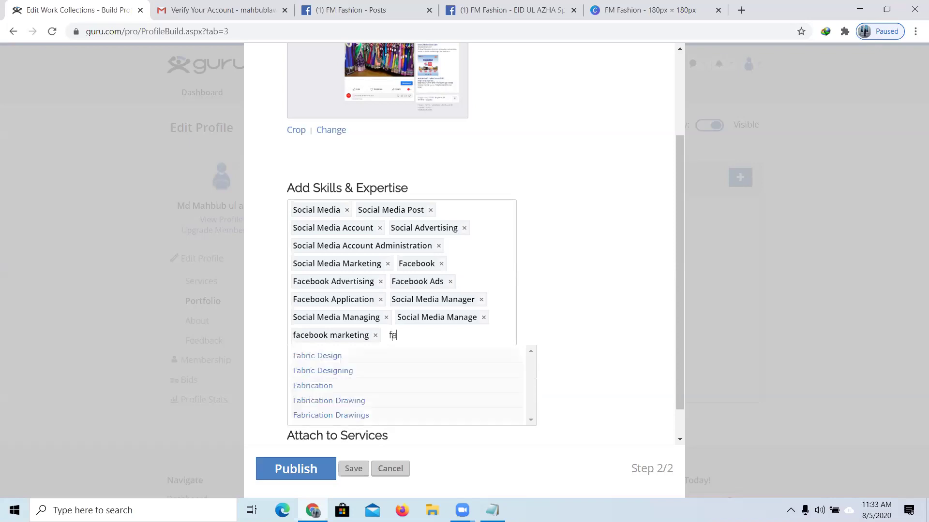
text(cebook p)
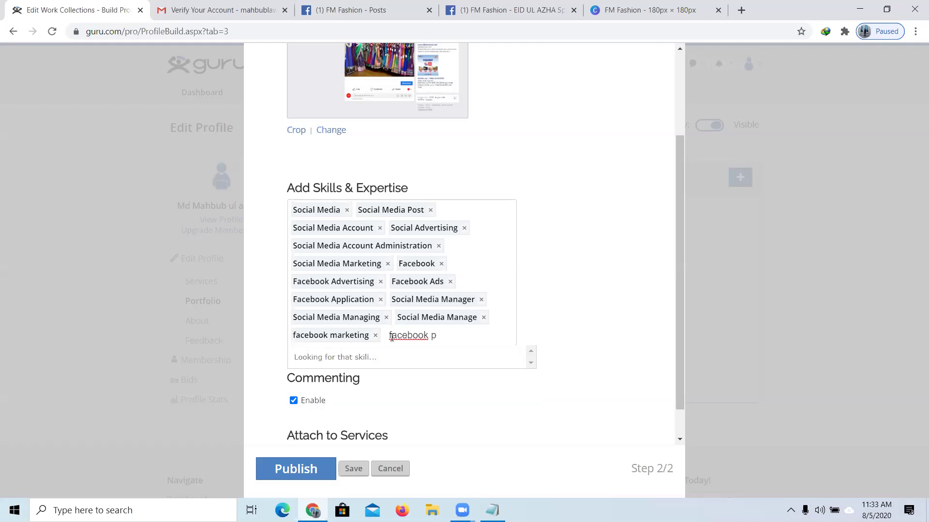
text(romotion)
key(Return)
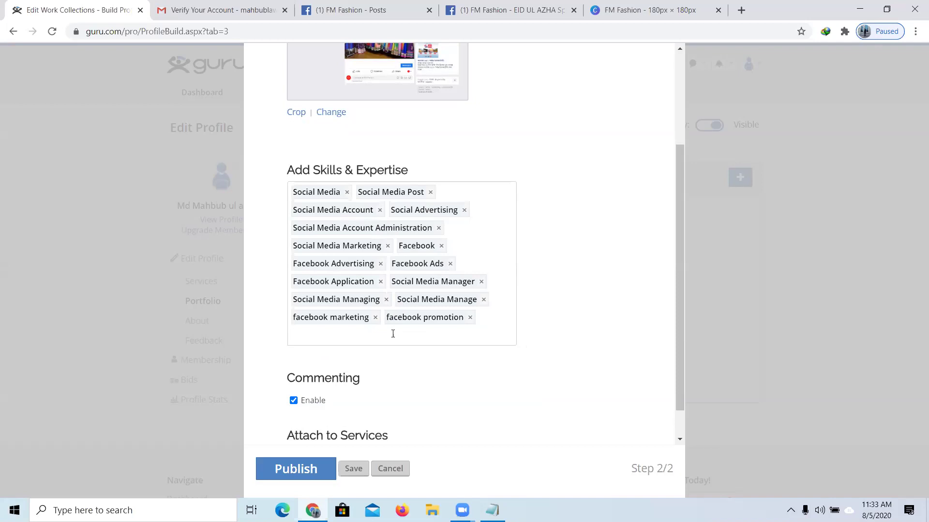
Add the Business Promotion and Business Promotion By Social Media skill tags
text(bus)
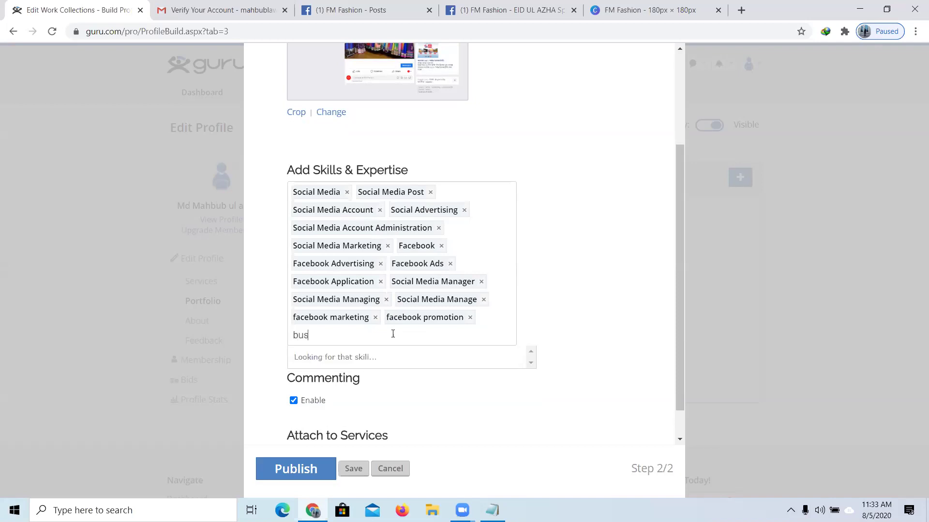
text(iness promo)
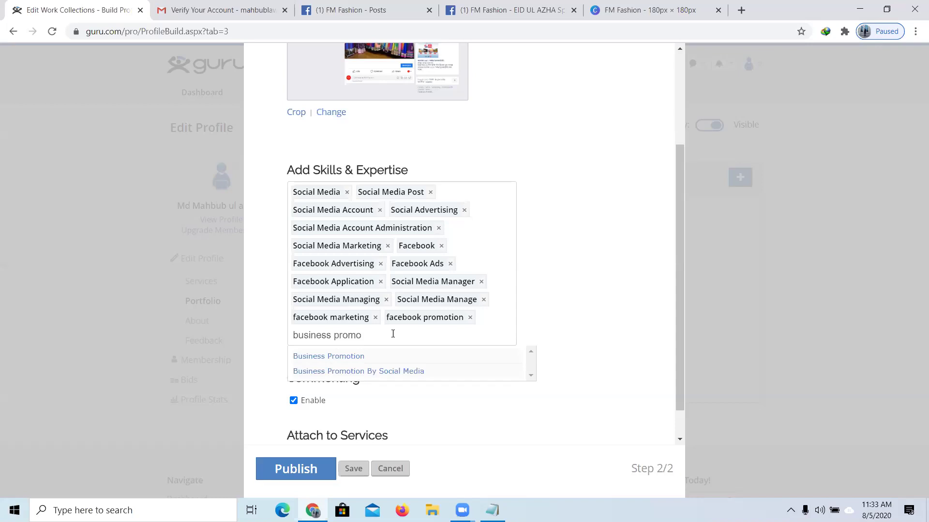
text(tion)
click(369, 356)
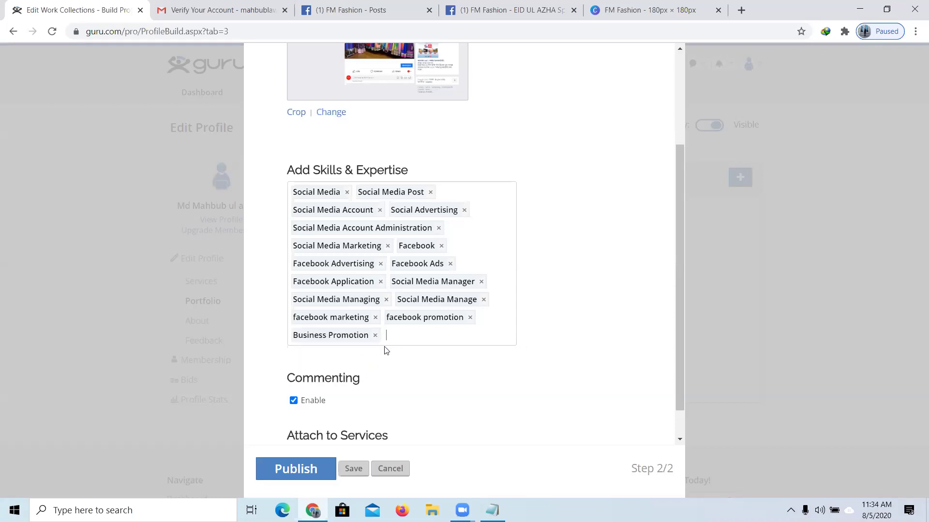
text(business)
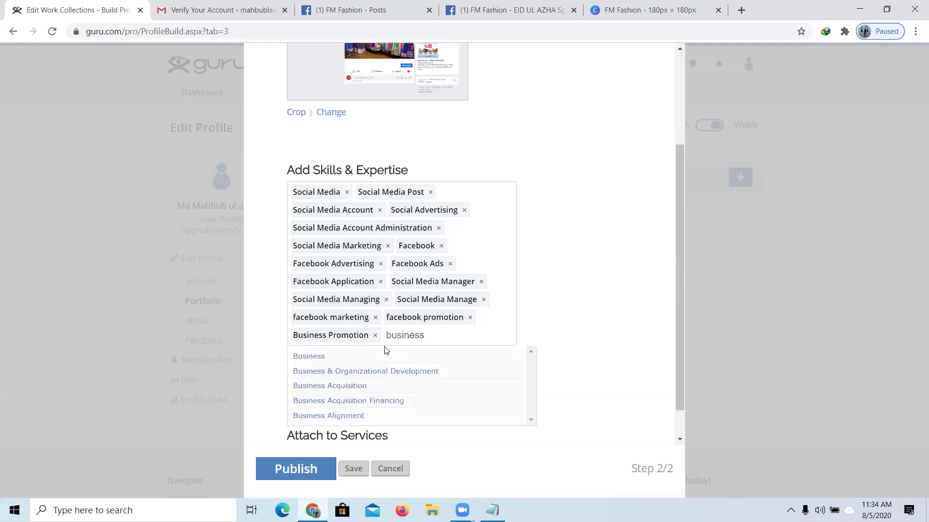
text( promo)
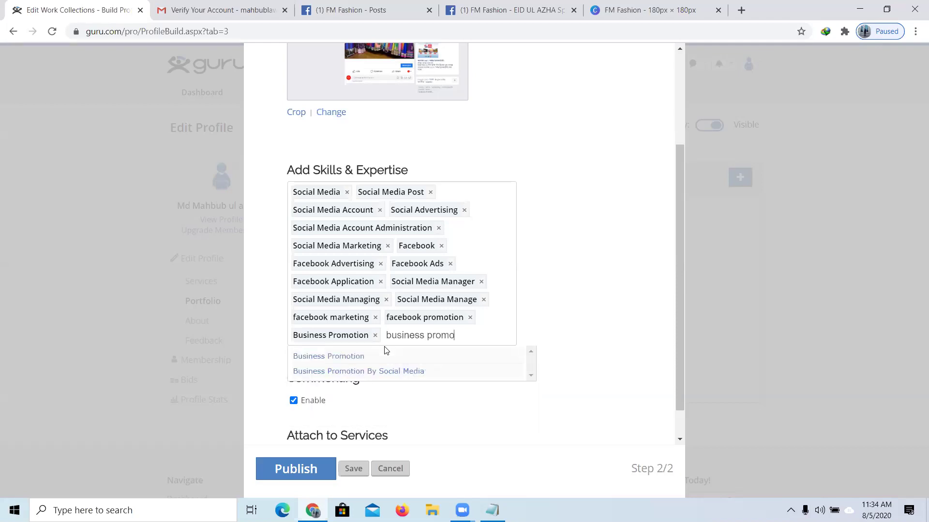
text(tion by)
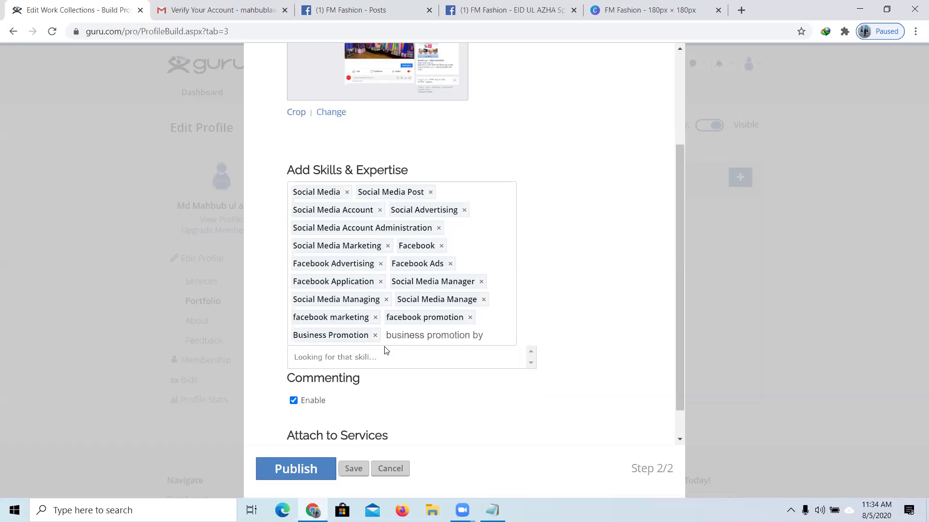
text( social)
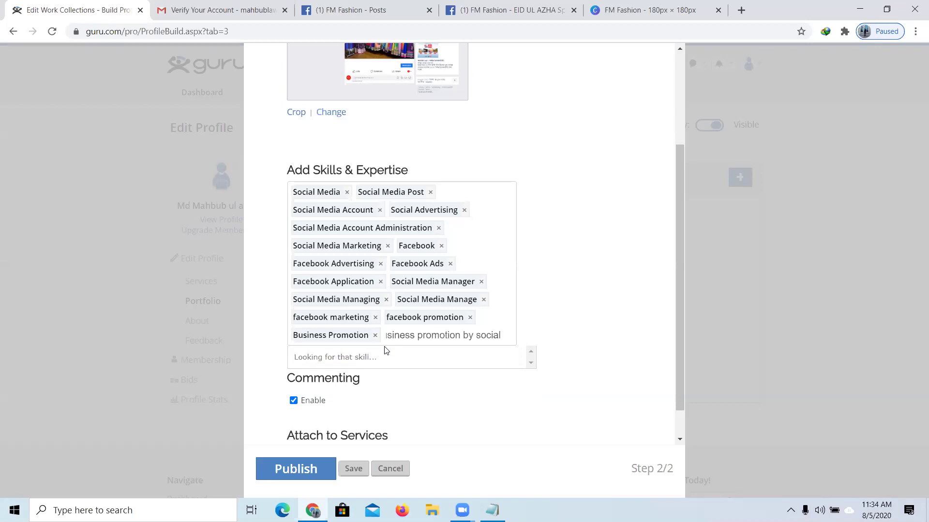
text(media)
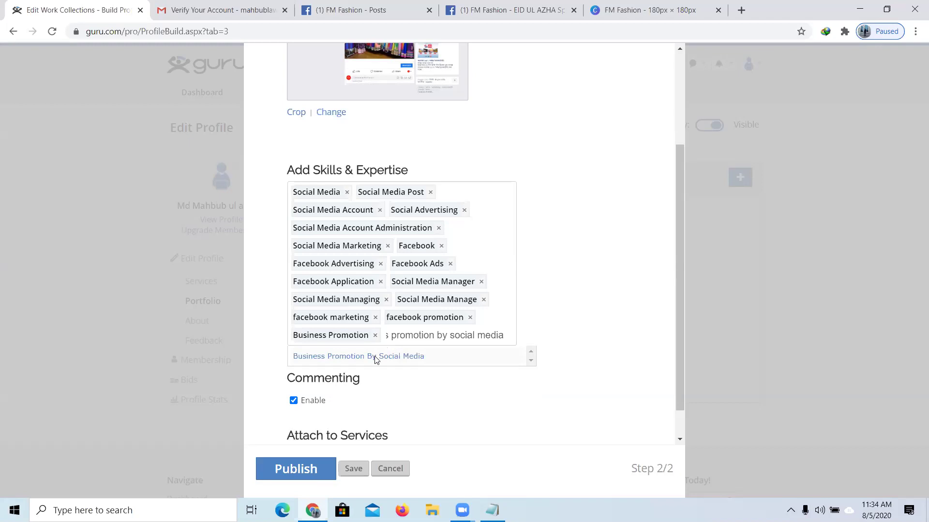
click(366, 361)
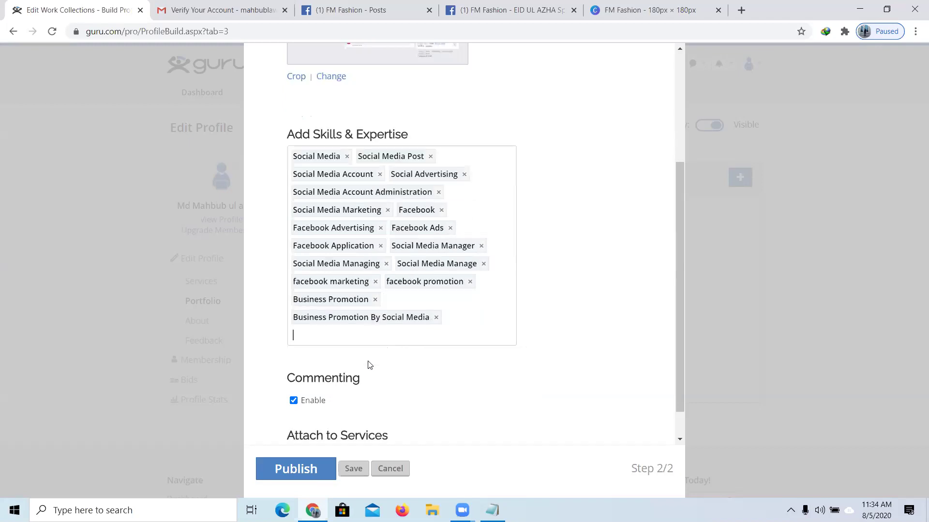
Add the Business & Organizational Development, Business Alignment and Business skill tags
click(333, 342)
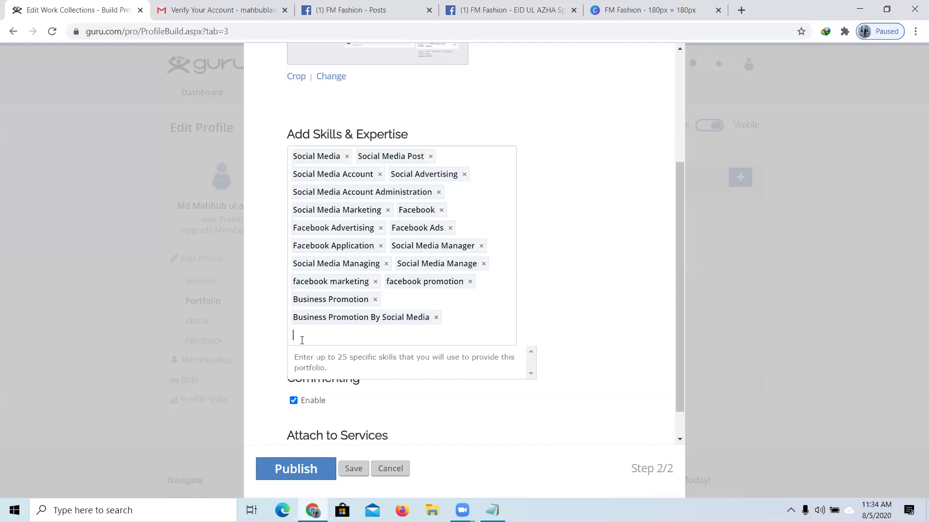
text(business)
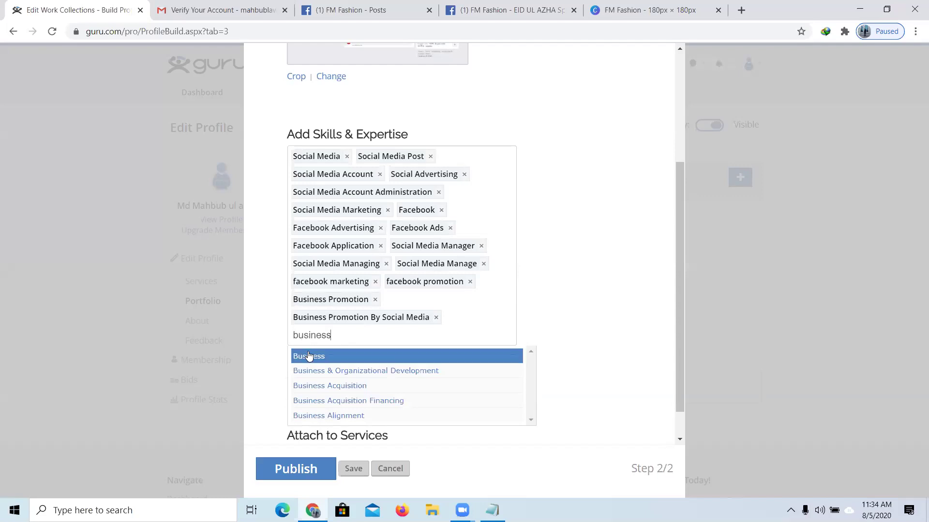
click(319, 371)
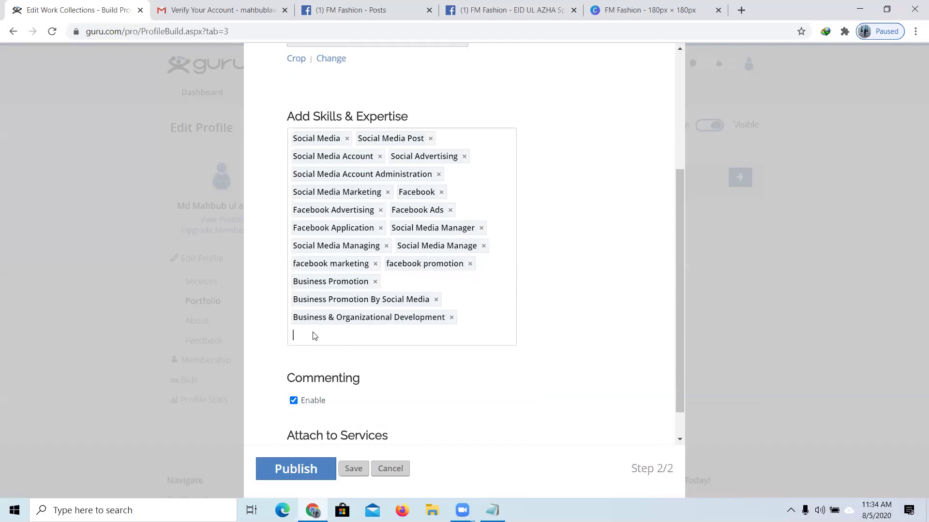
text(bus)
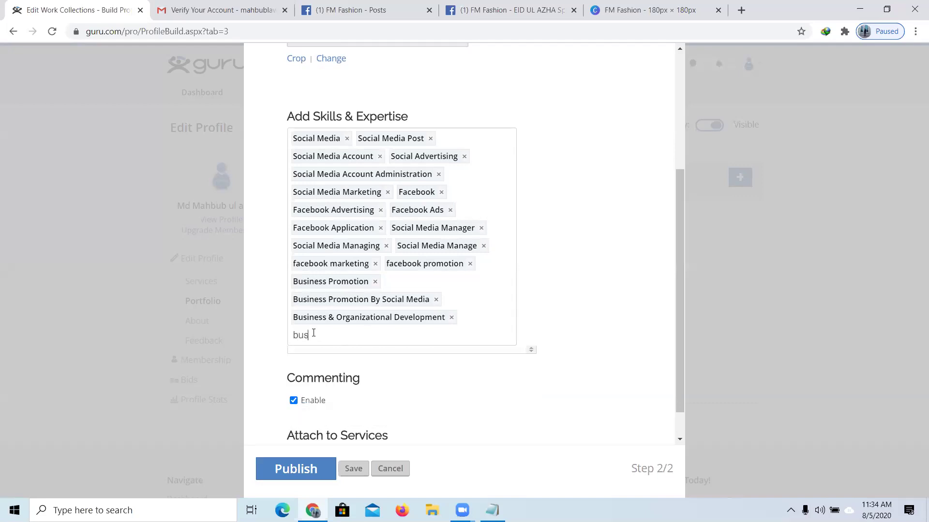
text(iness)
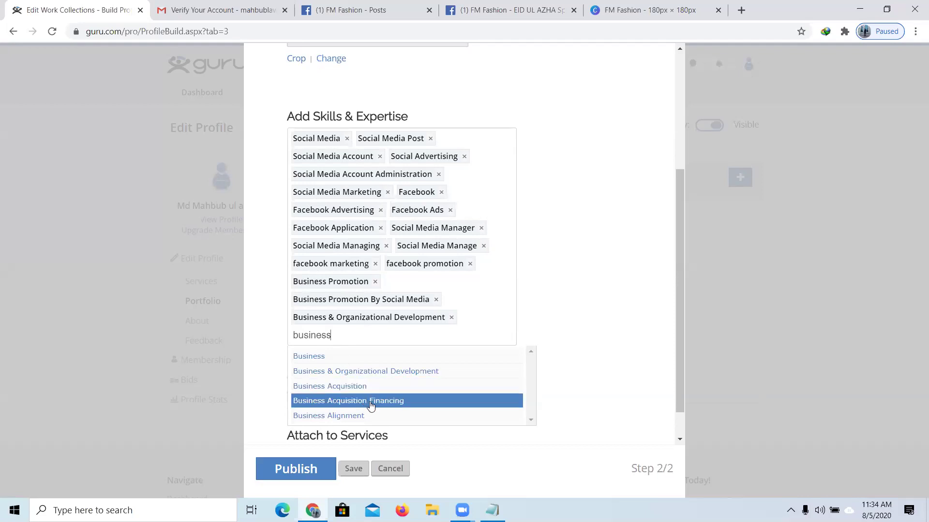
click(363, 416)
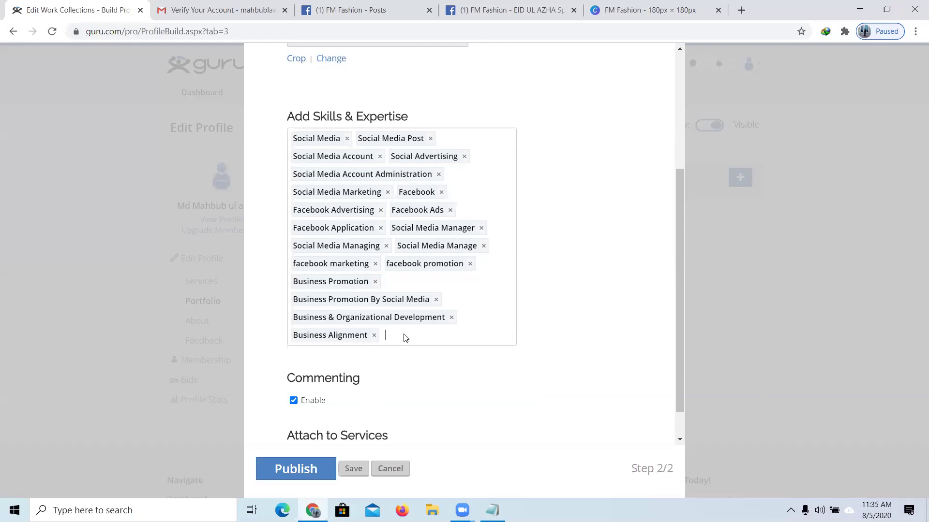
text(bu)
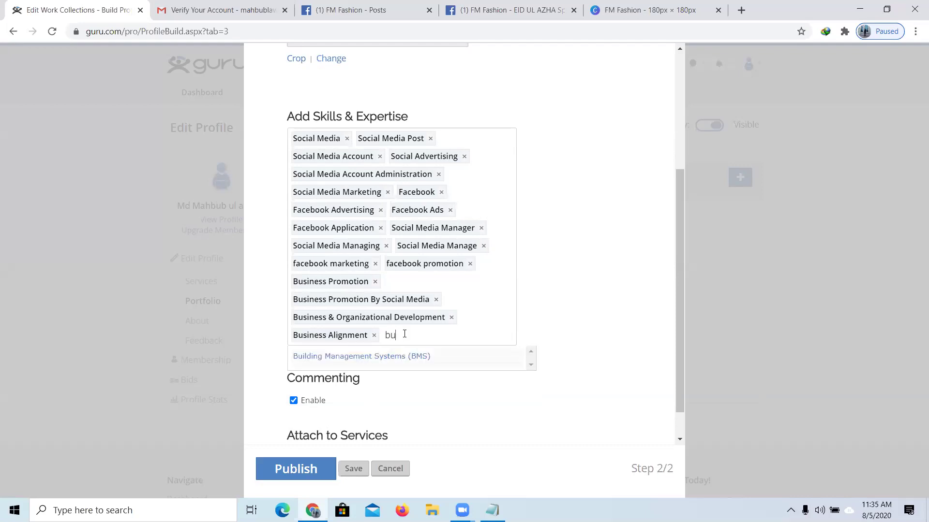
text(siness)
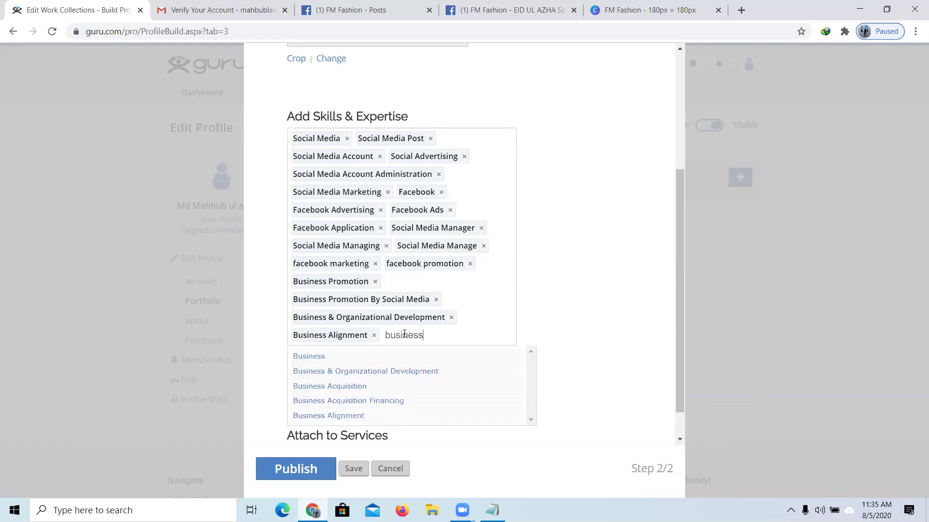
click(310, 357)
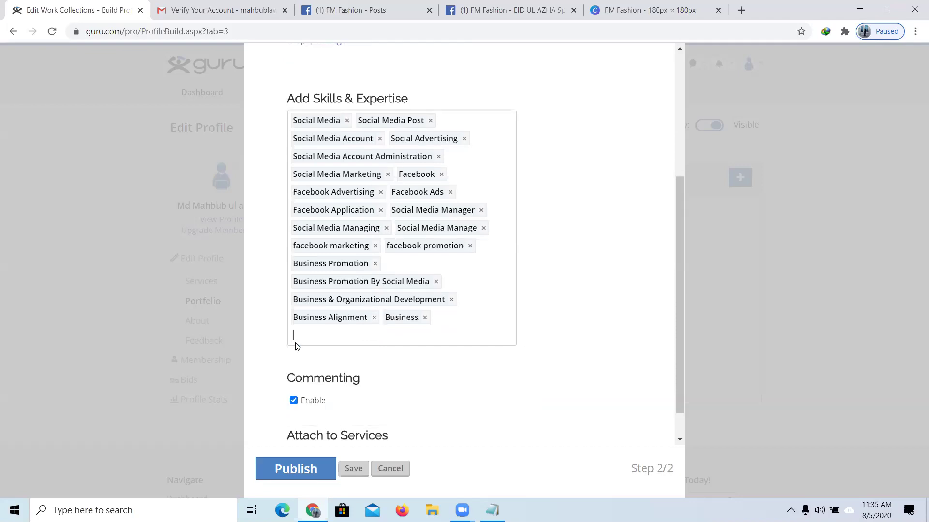
Add the Promotion, Promotional and Promotional Products skill tags
text(promotion)
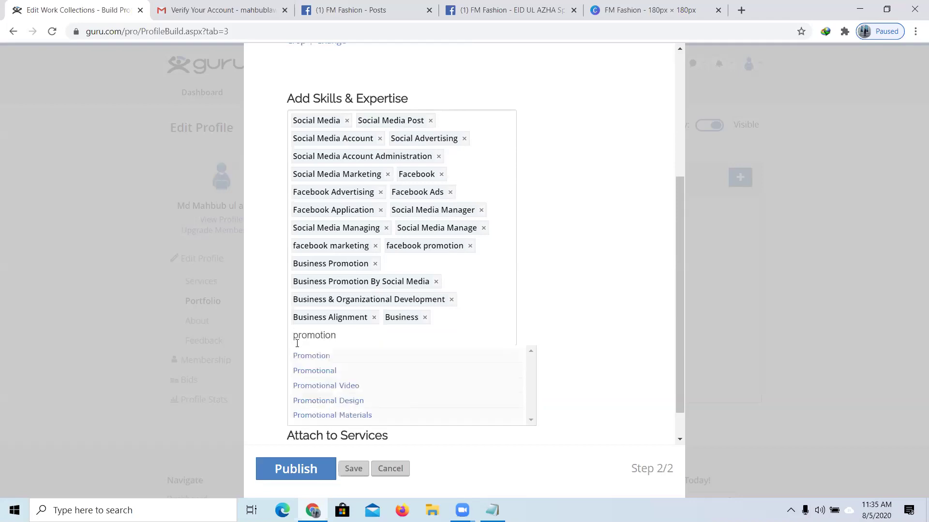
click(310, 357)
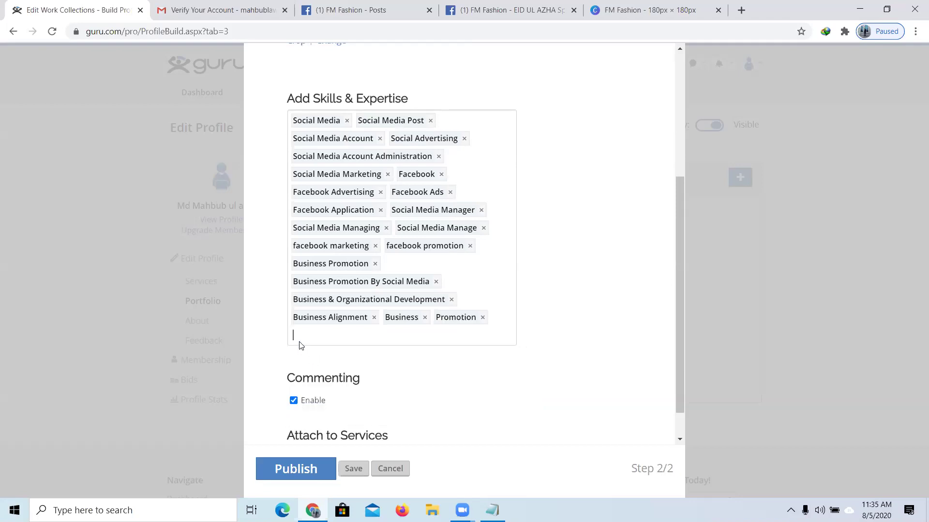
text(promo)
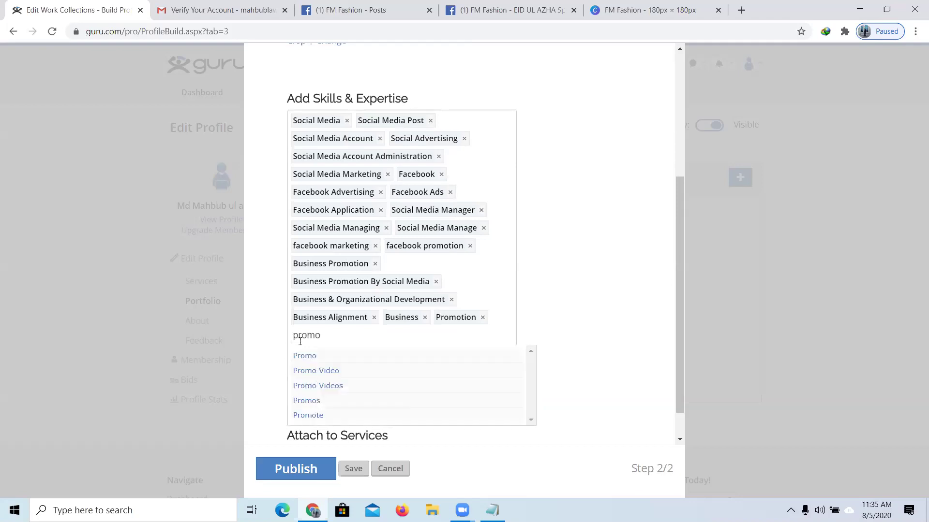
text(tional)
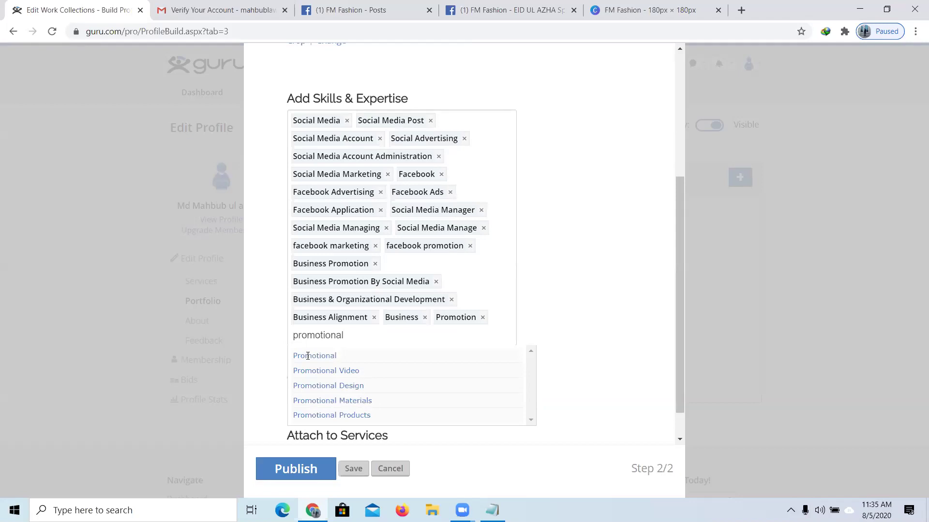
click(308, 354)
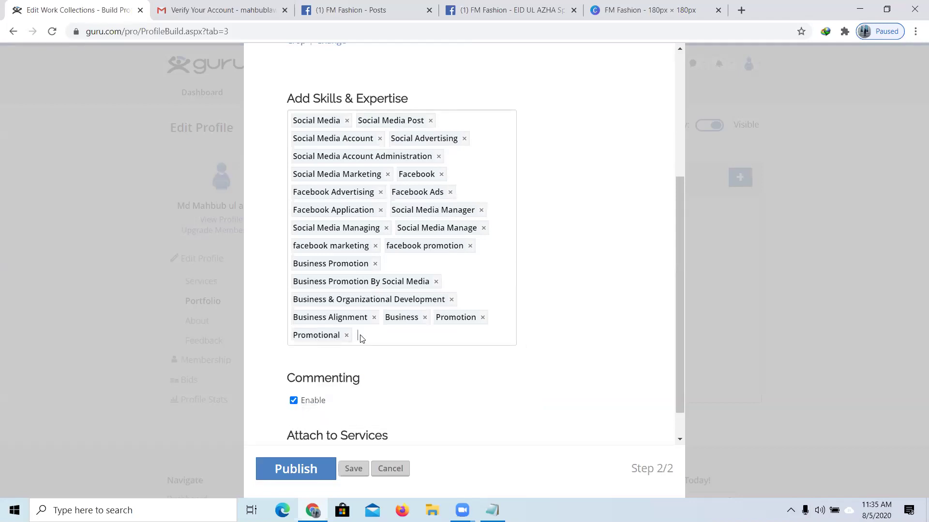
text(promo)
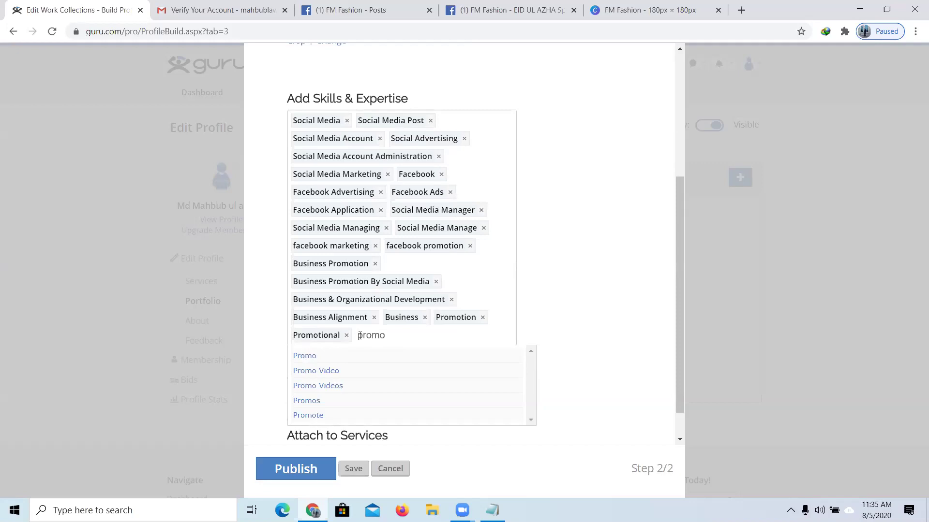
text(tional pro)
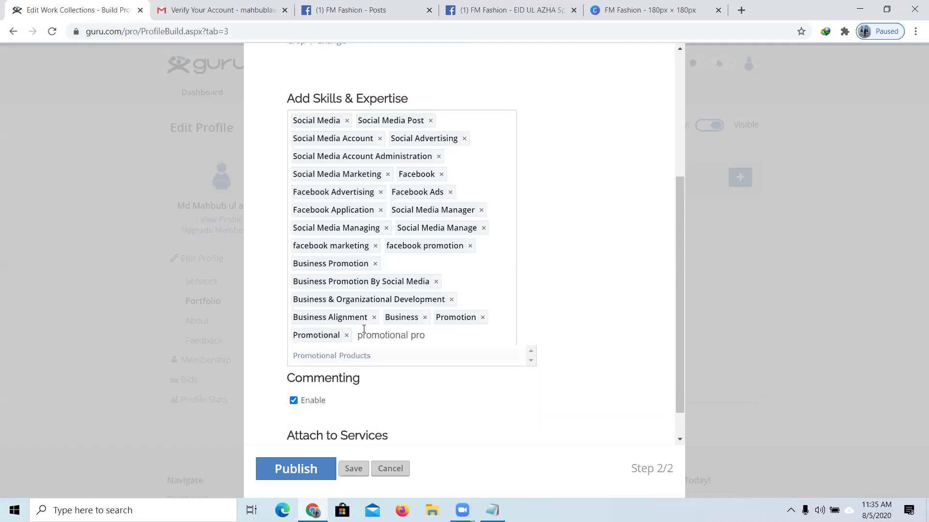
click(334, 358)
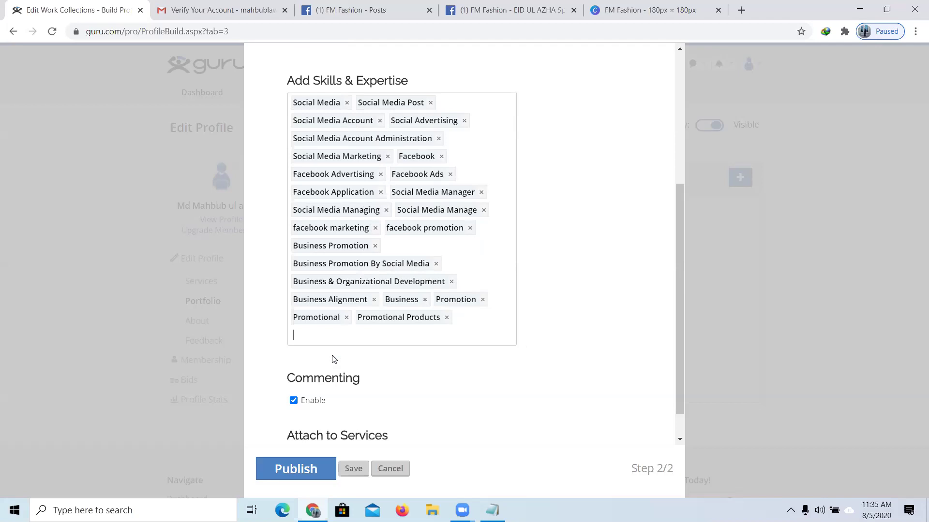
Search 'sales' and 'sales and' to add the Sales and Sales And Marketing skill tags
text(sak)
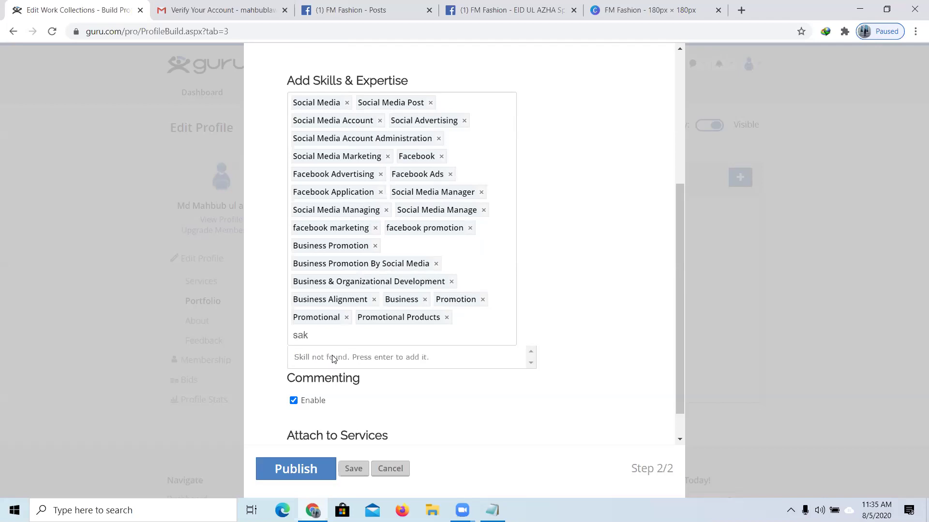
key(BackSpace)
text(les)
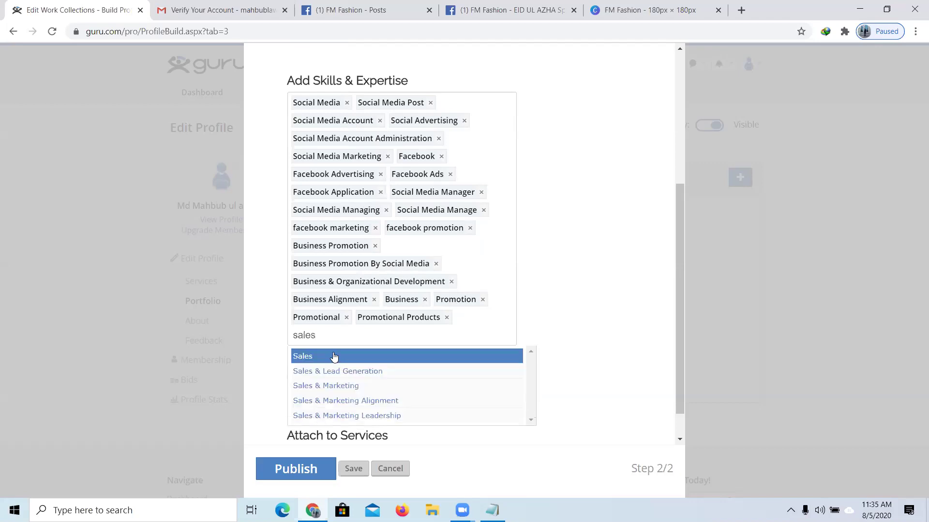
click(334, 357)
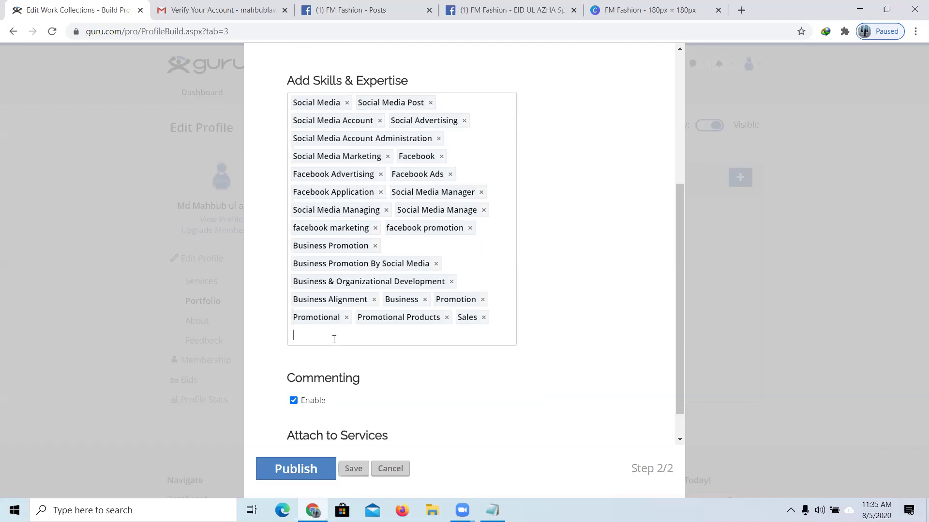
text(sales)
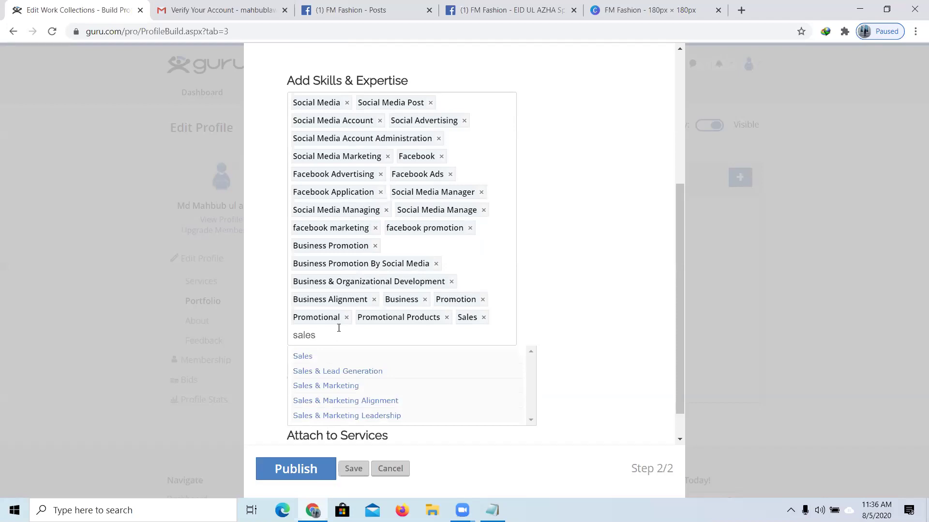
text( and)
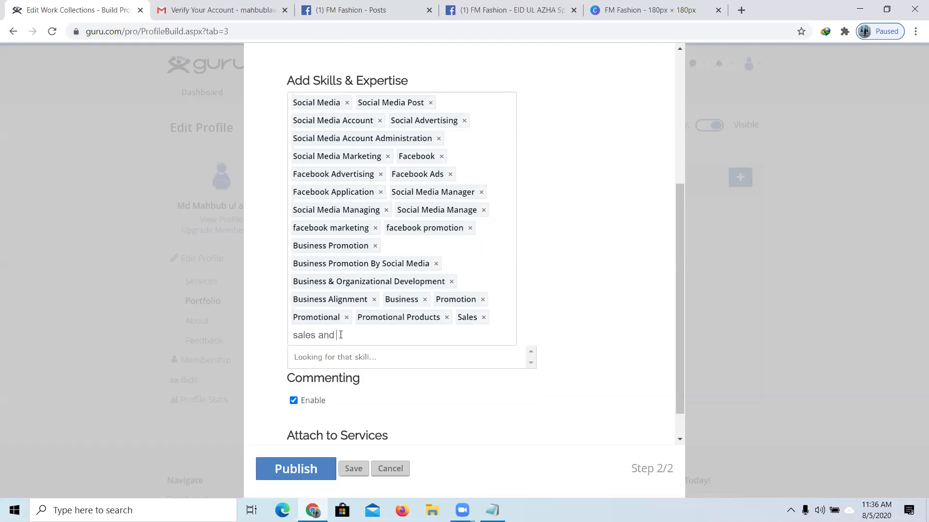
key(BackSpace)
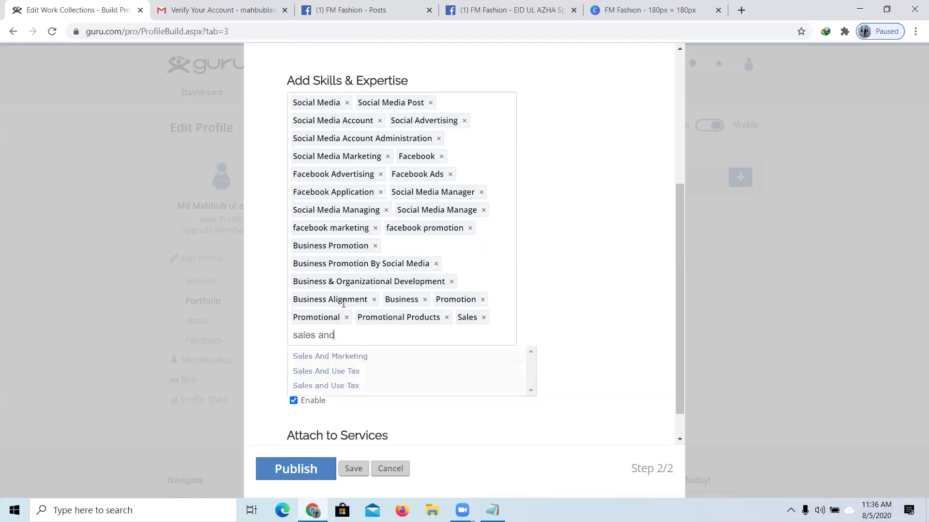
click(342, 358)
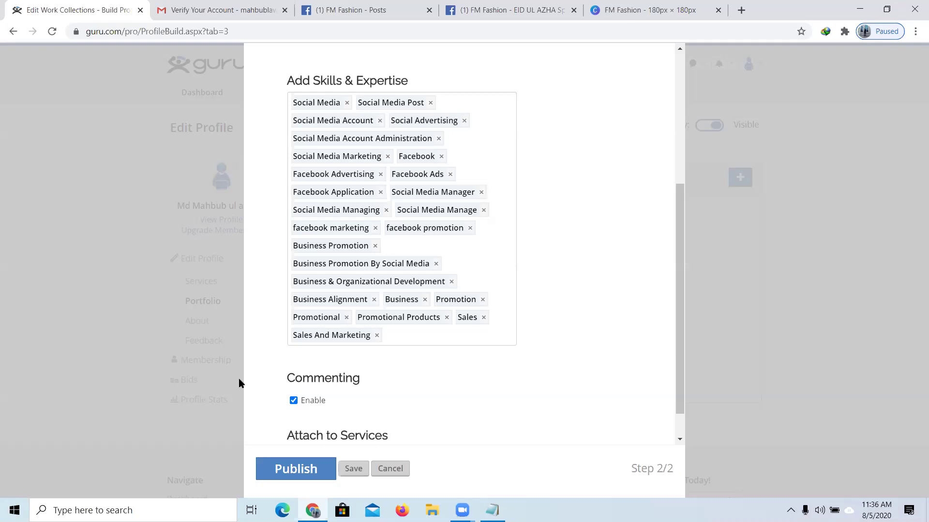
Tick Social media marketing under Attach to Services for the portfolio item
scroll(296, 381, down, 1)
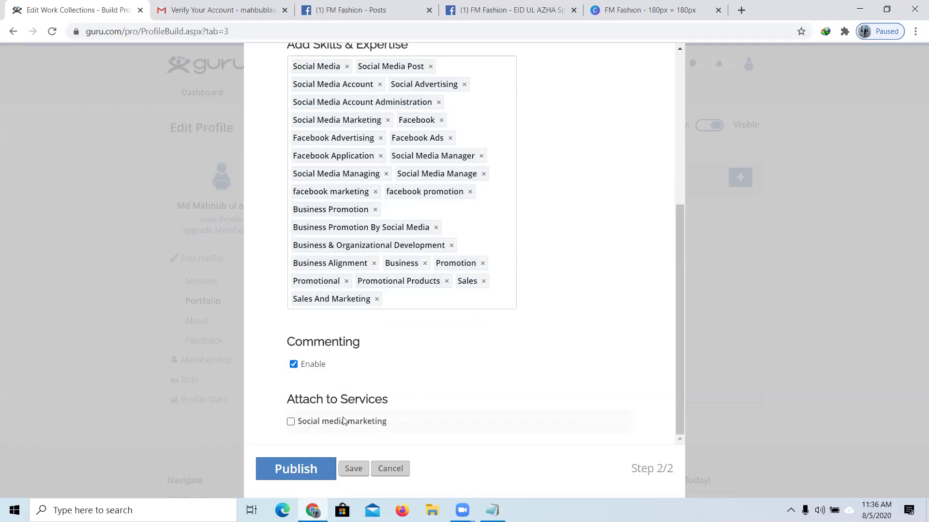
click(290, 423)
scroll(278, 430, up, 1)
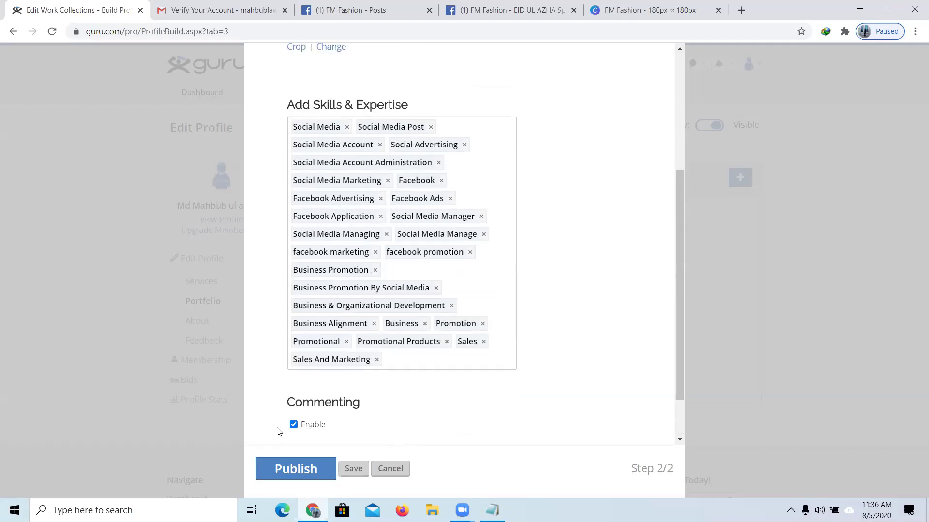
scroll(279, 431, down, 1)
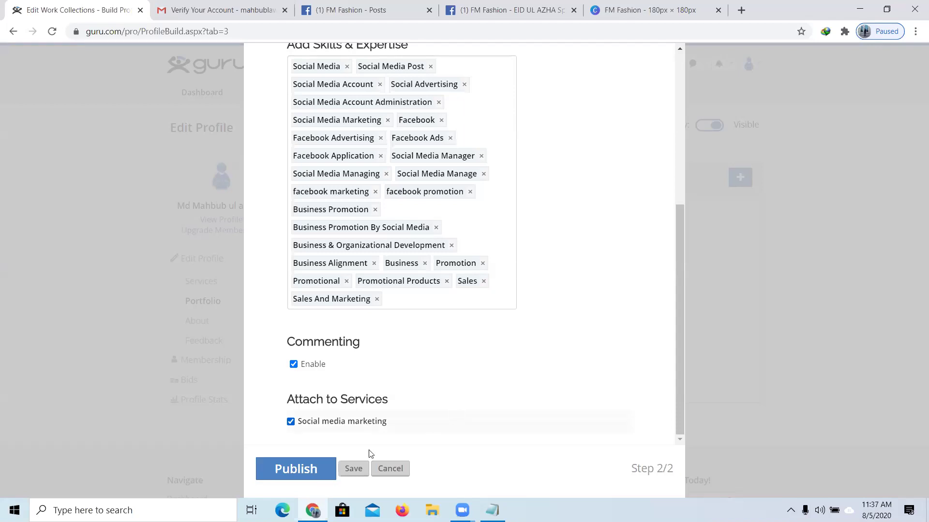
Publish the Social media manager work collection and check its card with the Facebook screenshot cover
click(297, 470)
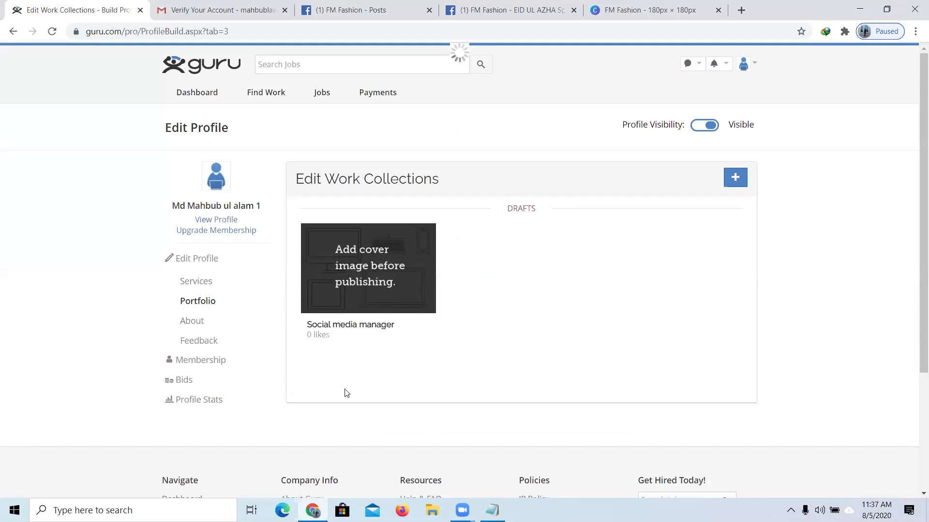
scroll(347, 393, down, 3)
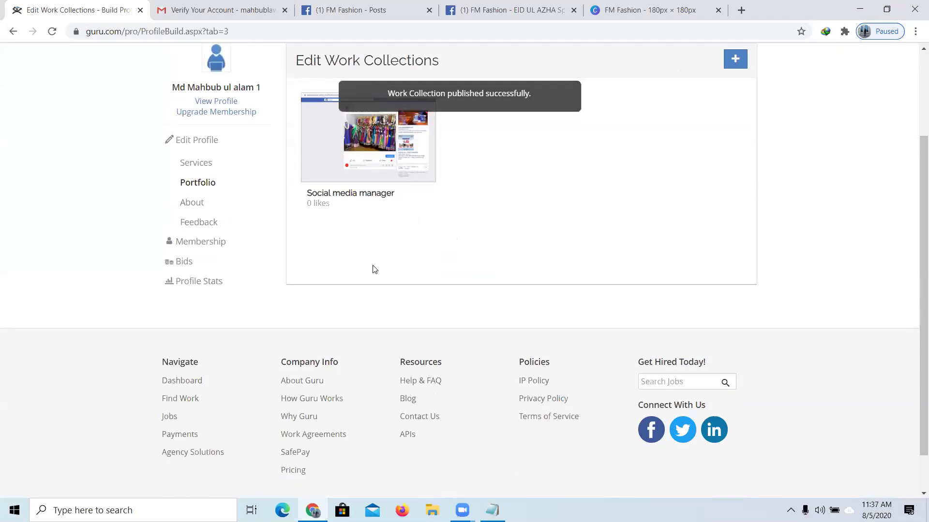
scroll(364, 265, up, 3)
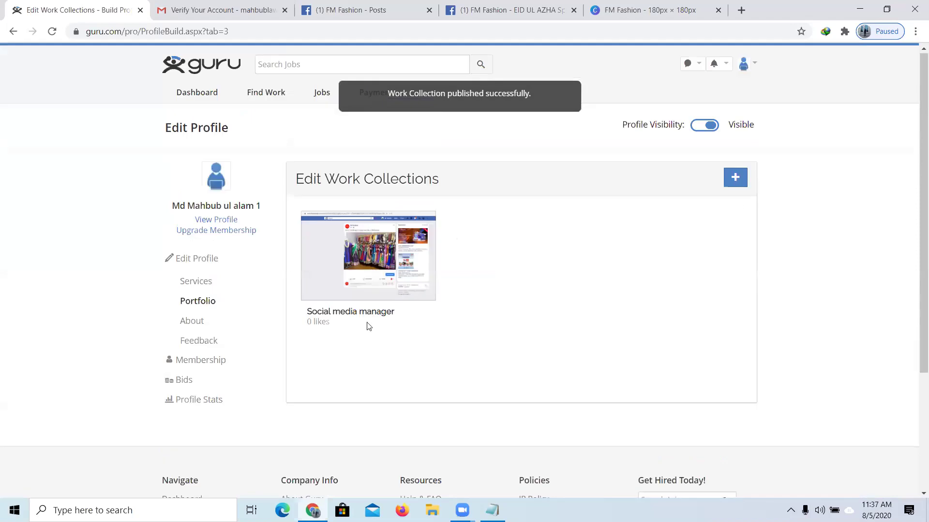
scroll(367, 338, down, 3)
scroll(368, 341, up, 3)
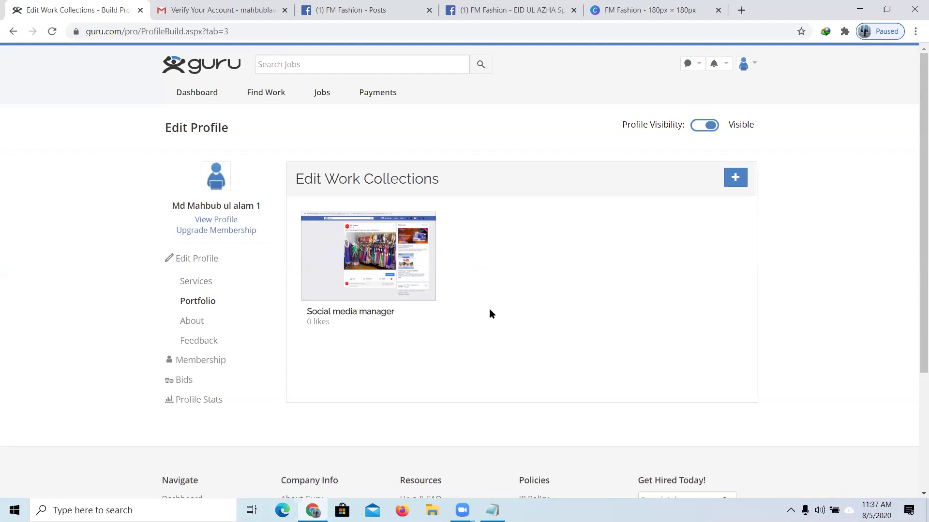
mouse_move(379, 332)
scroll(480, 353, down, 1)
scroll(480, 353, up, 1)
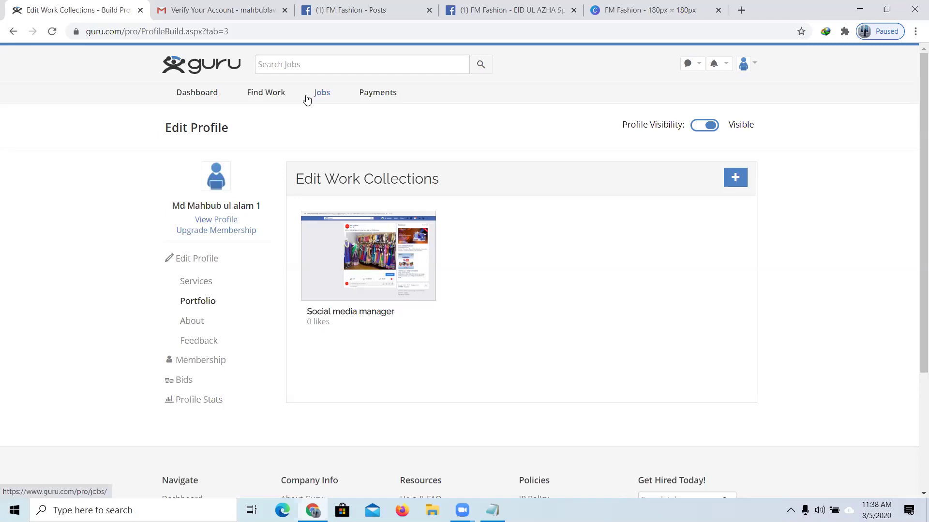
Search Guru.com jobs for 'frelancer', which returns no results
click(274, 68)
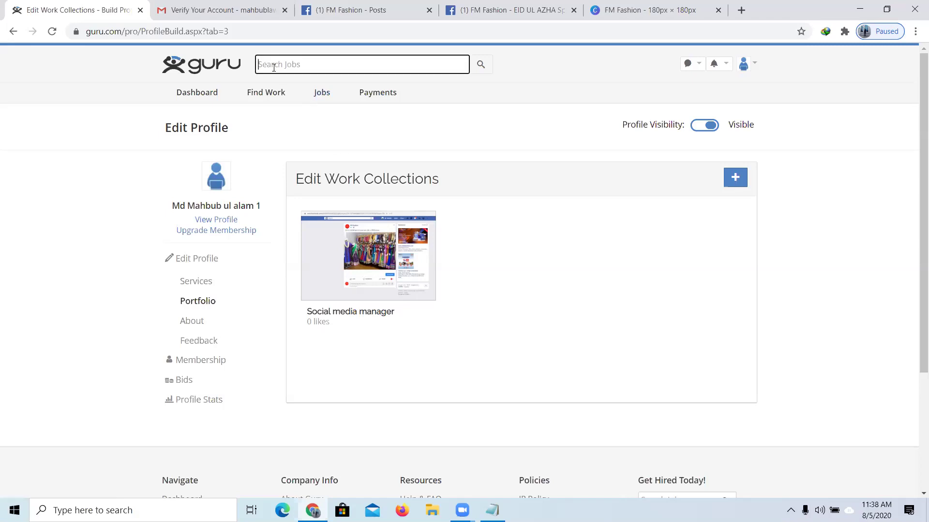
text(frela)
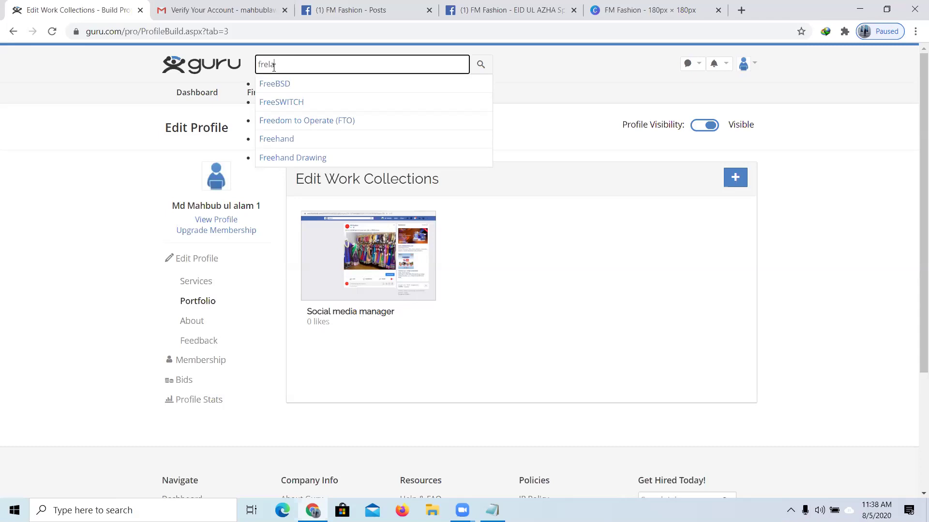
text(ncer)
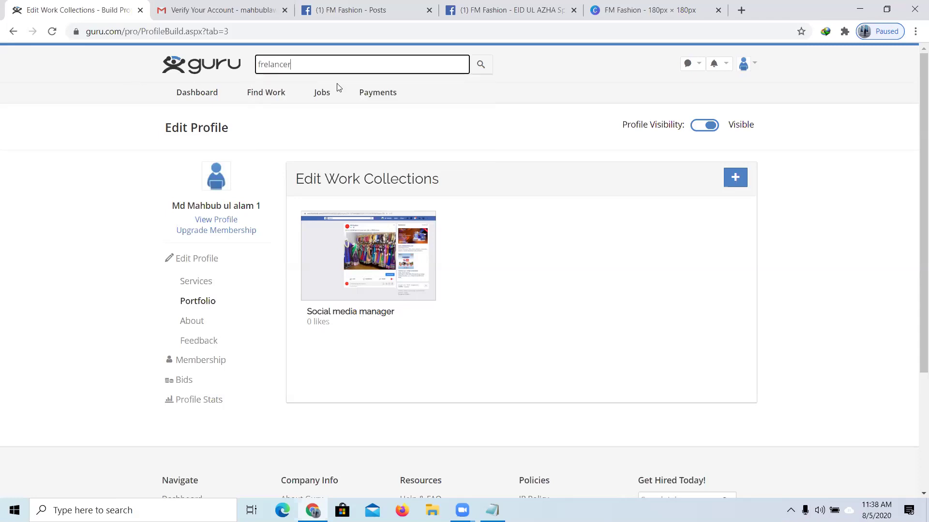
click(480, 67)
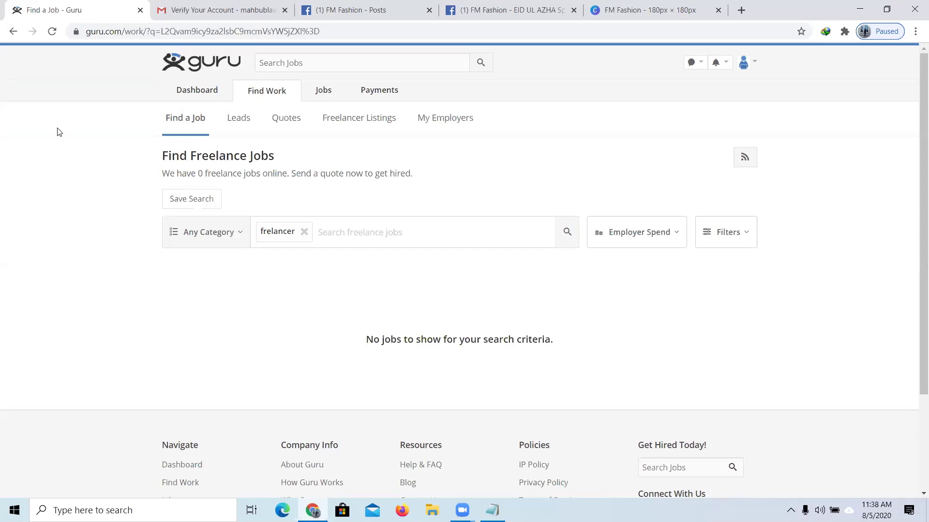
Go from Jobs to Find Work and open the Software development job posting
click(328, 91)
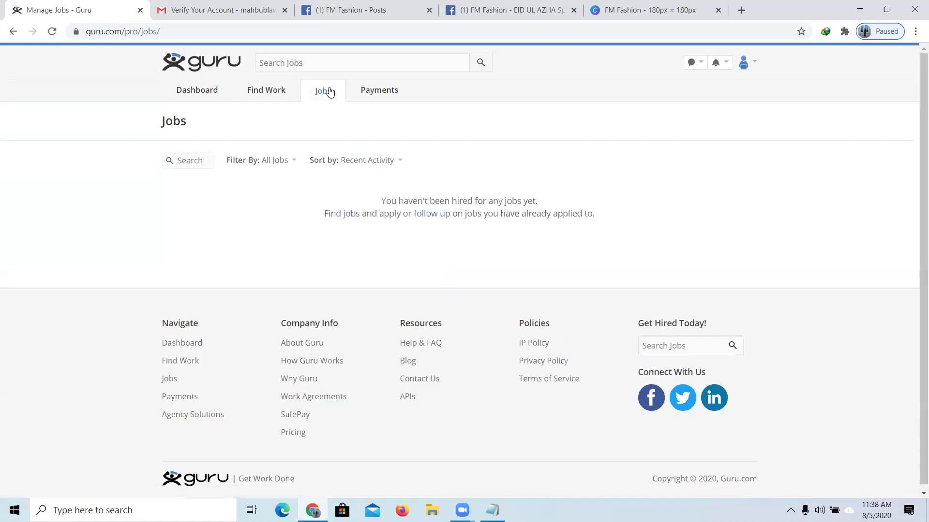
click(278, 94)
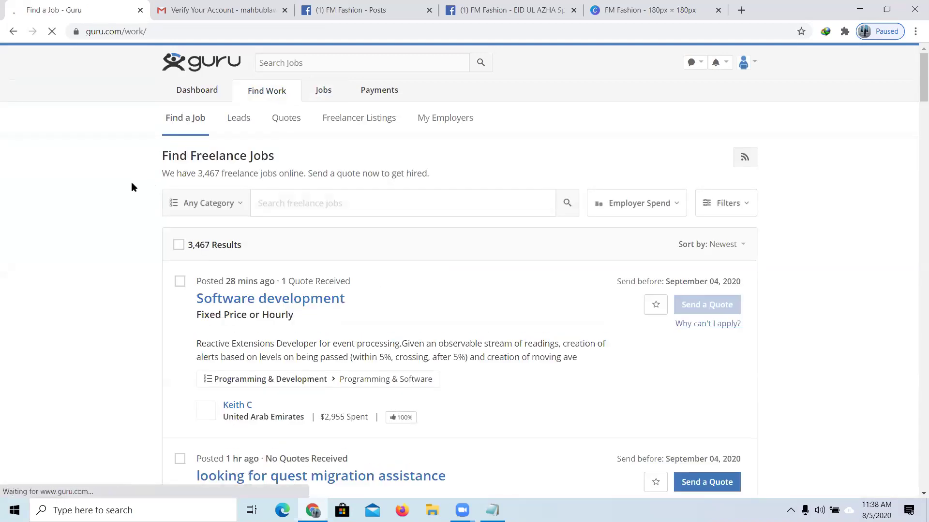
scroll(150, 188, down, 1)
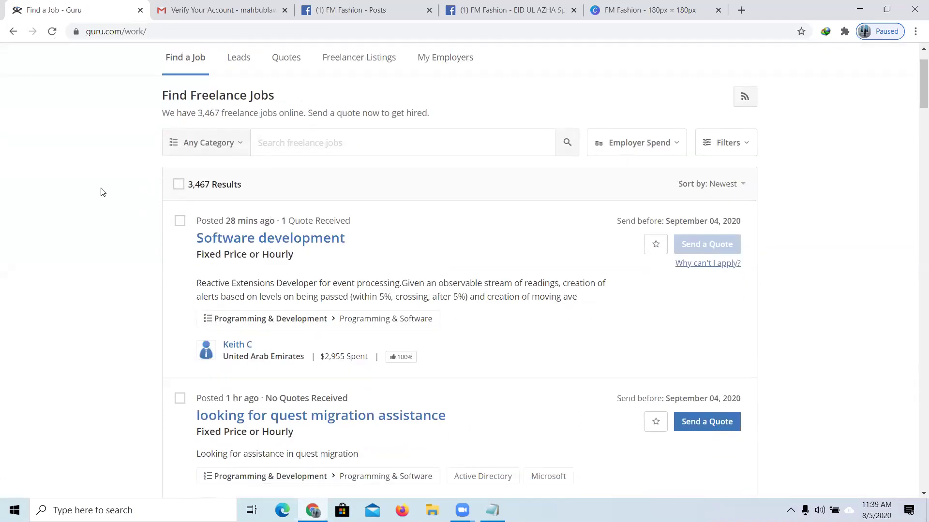
scroll(122, 156, up, 1)
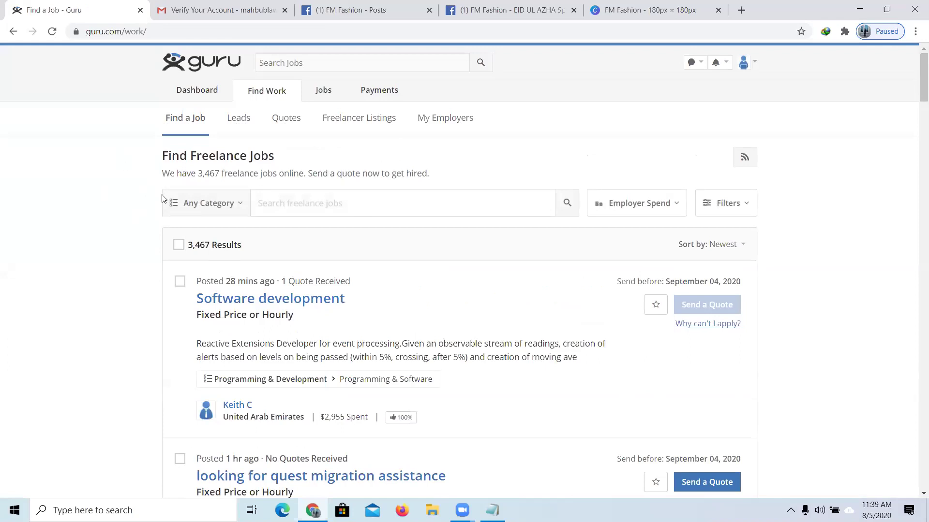
click(329, 302)
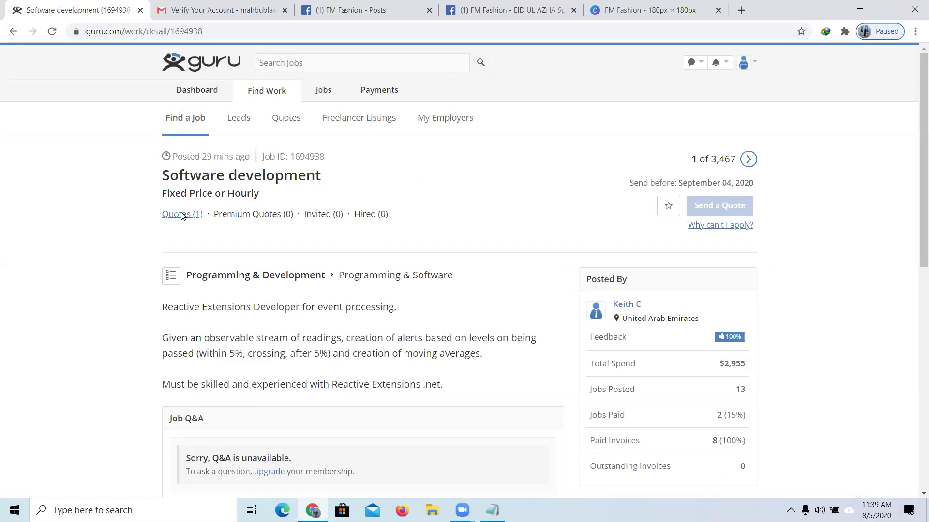
Review DreamzTech's profile from Quotes (1) in a new tab, then close the Applicants list
click(182, 214)
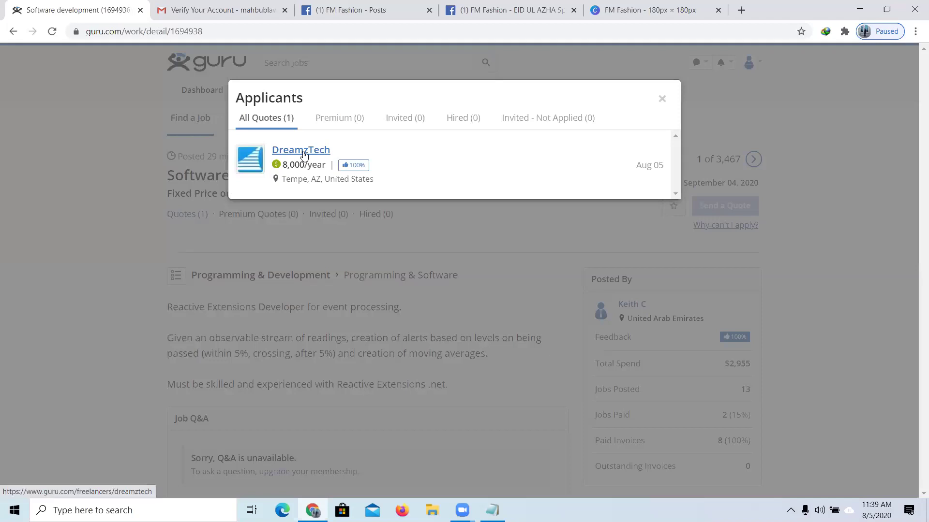
click(303, 153)
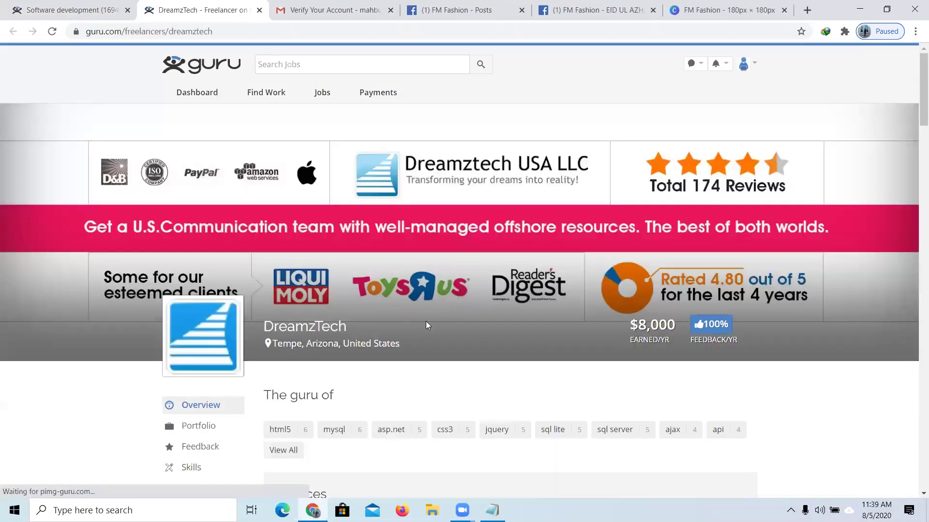
scroll(430, 322, down, 1)
scroll(439, 318, down, 2)
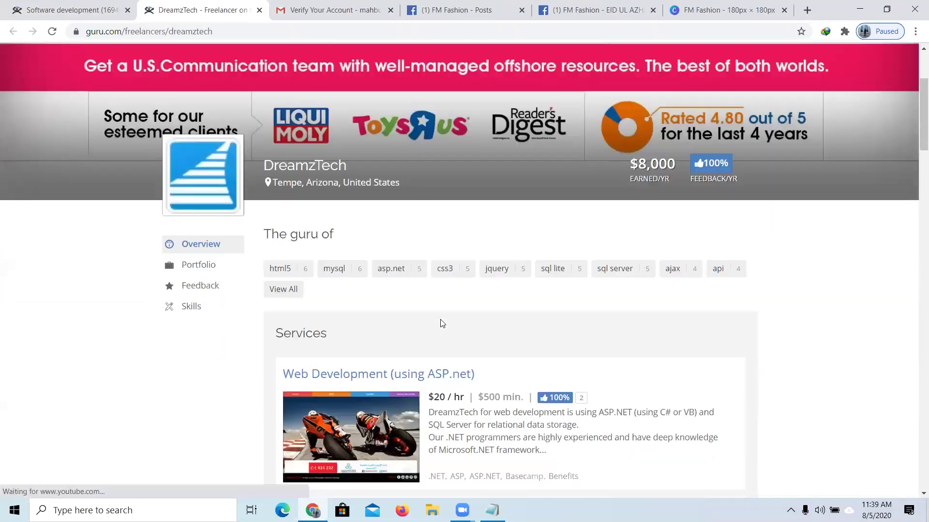
scroll(442, 323, down, 2)
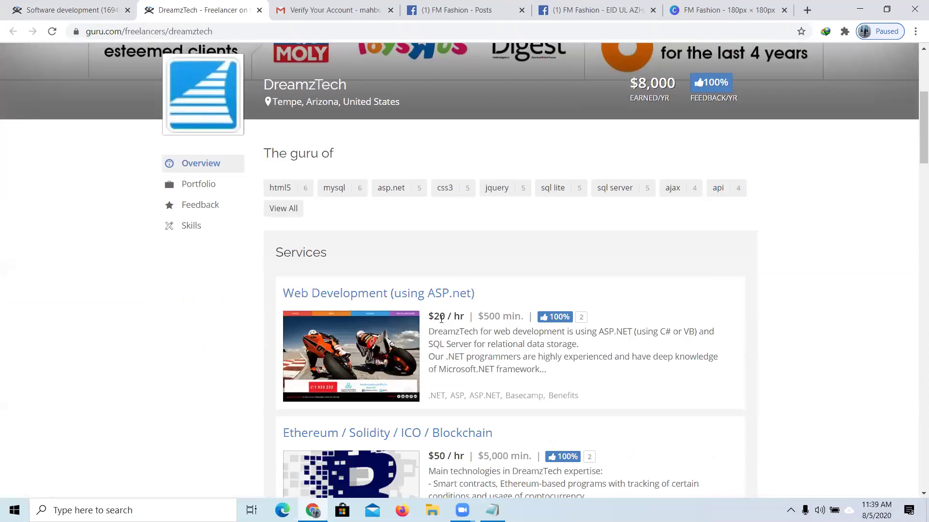
scroll(442, 324, up, 1)
scroll(442, 323, up, 1)
scroll(442, 323, down, 1)
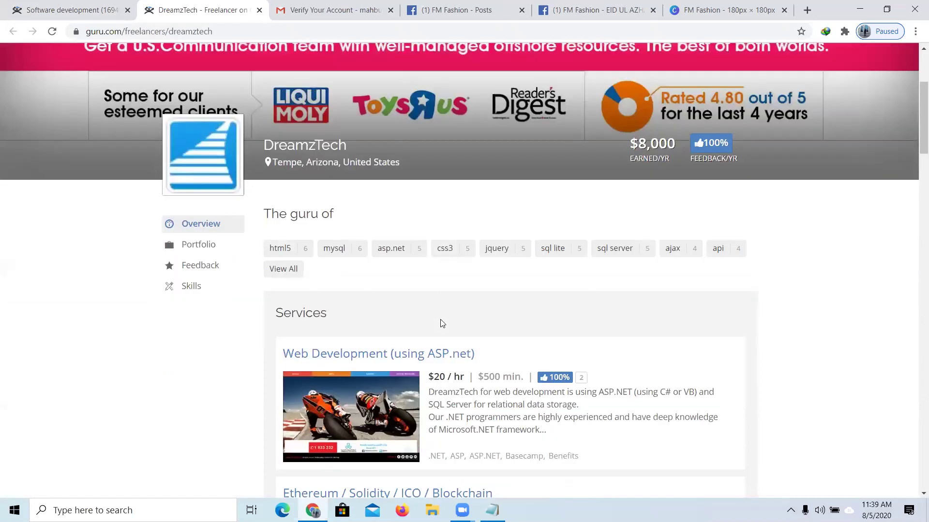
scroll(442, 324, up, 1)
scroll(442, 323, up, 2)
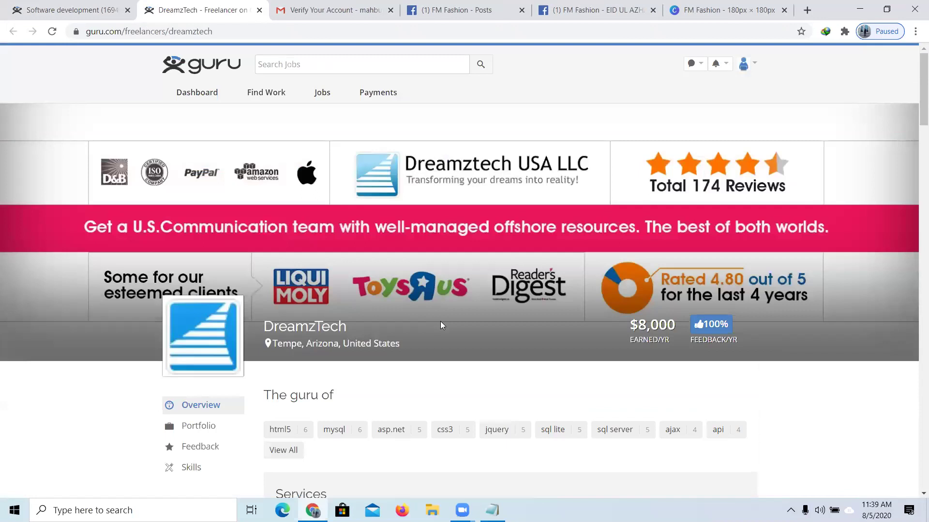
scroll(440, 325, down, 5)
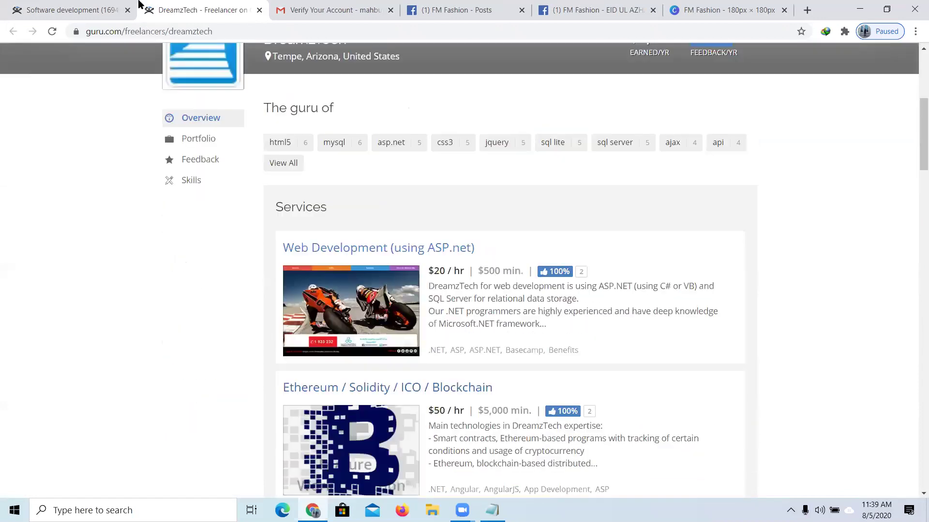
scroll(300, 121, up, 2)
scroll(300, 121, up, 3)
key(ctrl+shift+Tab)
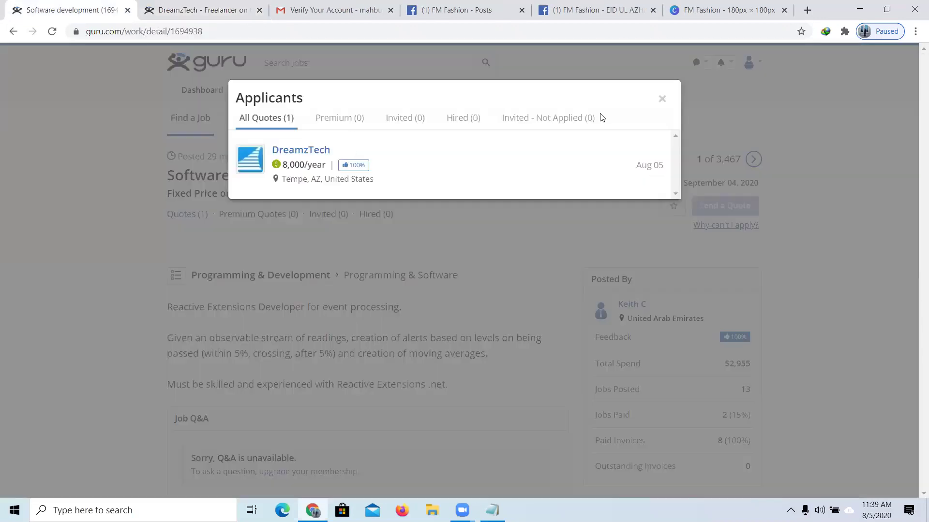
click(662, 98)
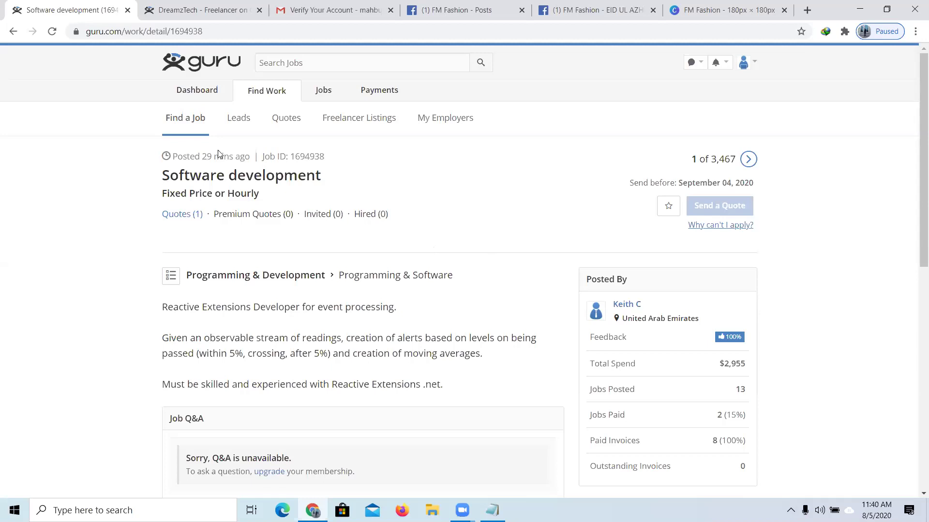
click(352, 127)
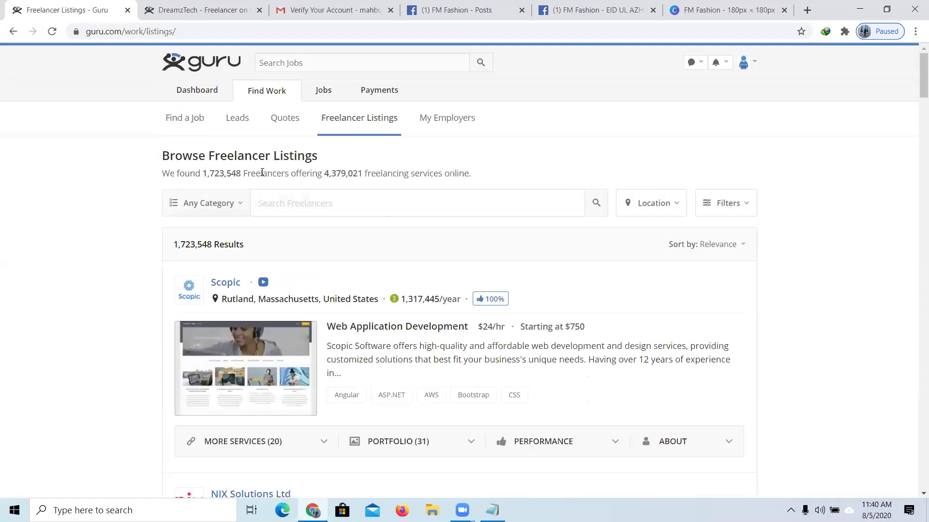
scroll(387, 215, down, 3)
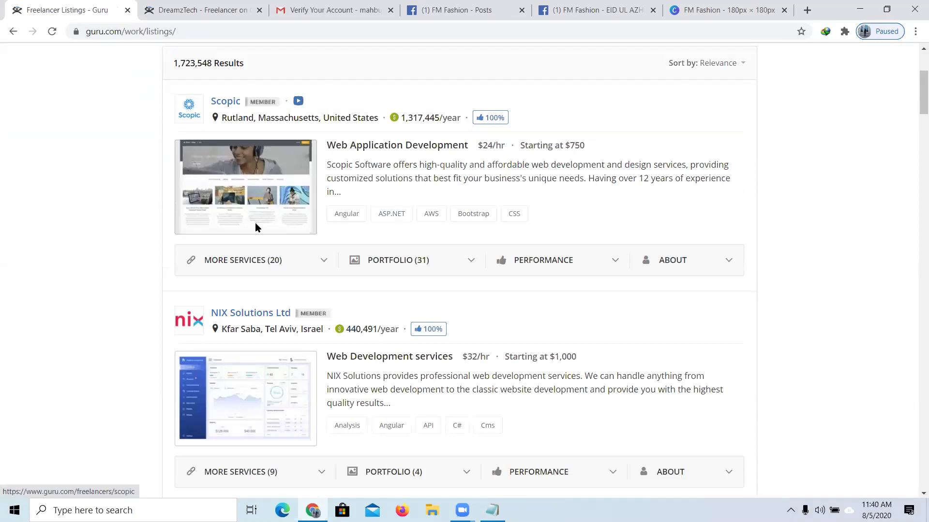
scroll(255, 227, down, 1)
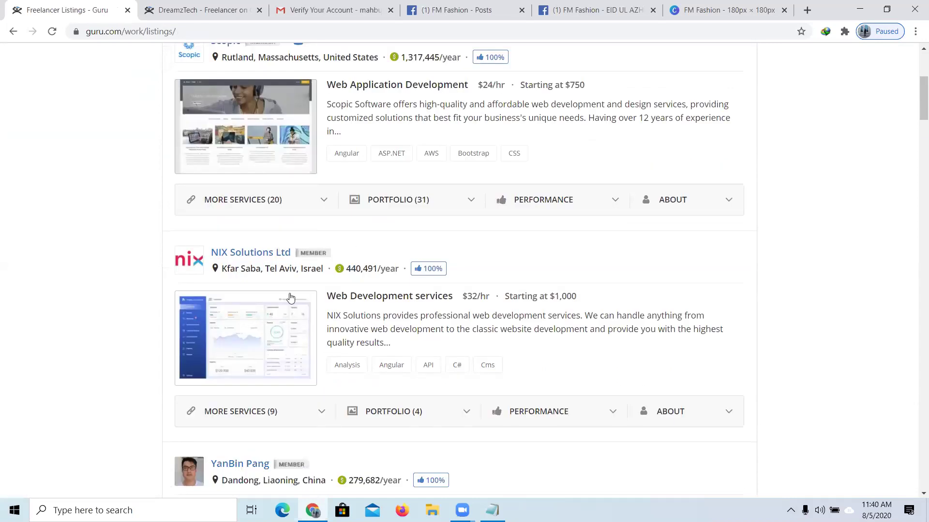
scroll(289, 297, down, 1)
scroll(276, 301, down, 1)
scroll(297, 326, down, 1)
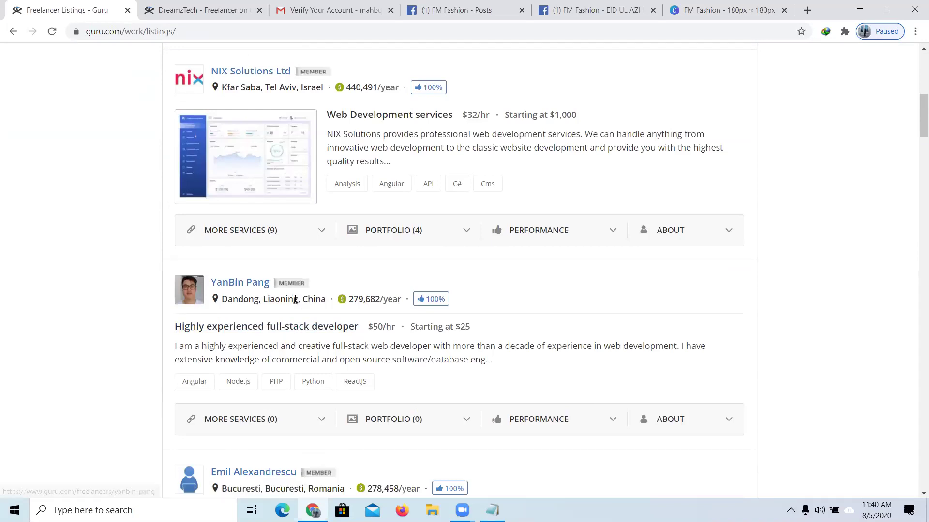
scroll(290, 297, down, 3)
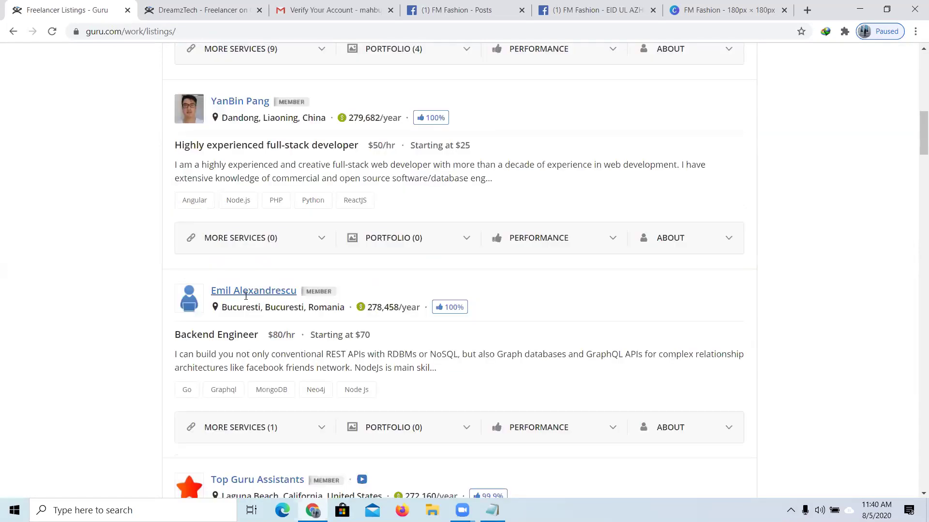
scroll(247, 295, down, 1)
scroll(252, 292, down, 4)
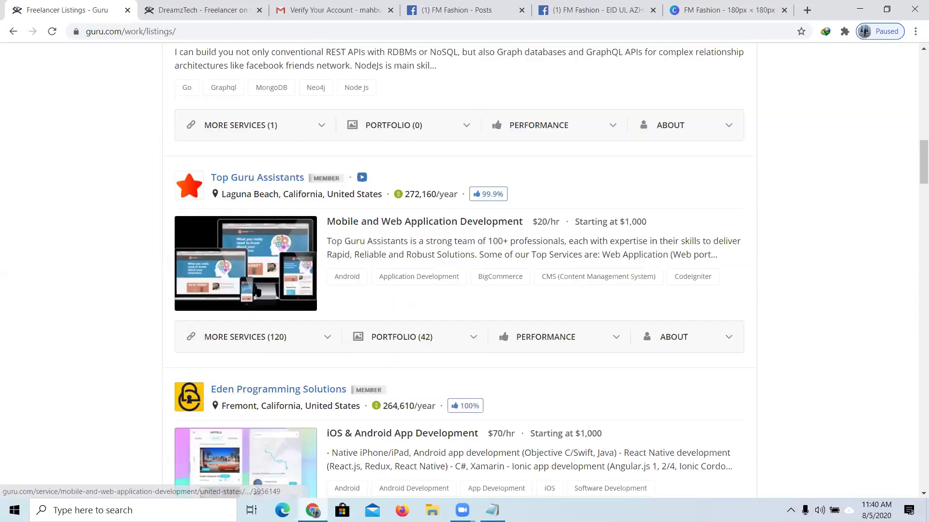
scroll(252, 276, up, 5)
scroll(253, 275, up, 10)
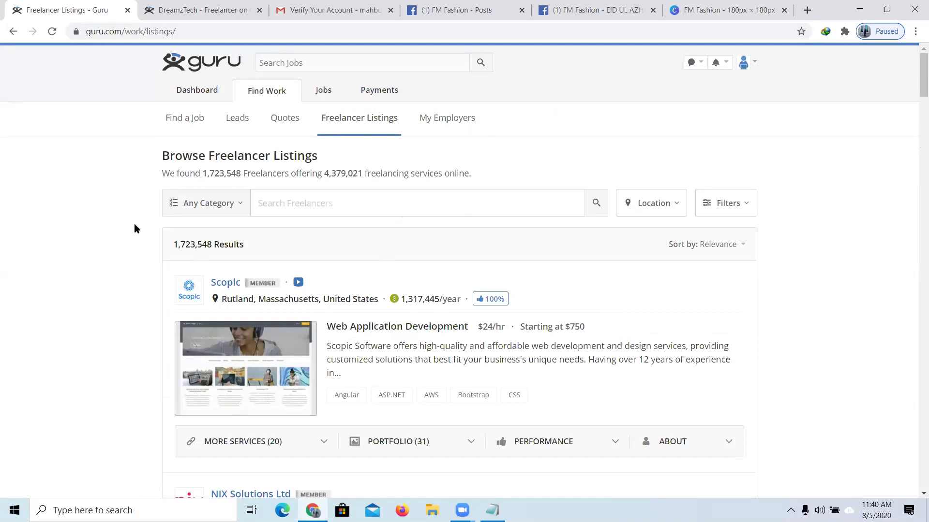
scroll(136, 225, down, 1)
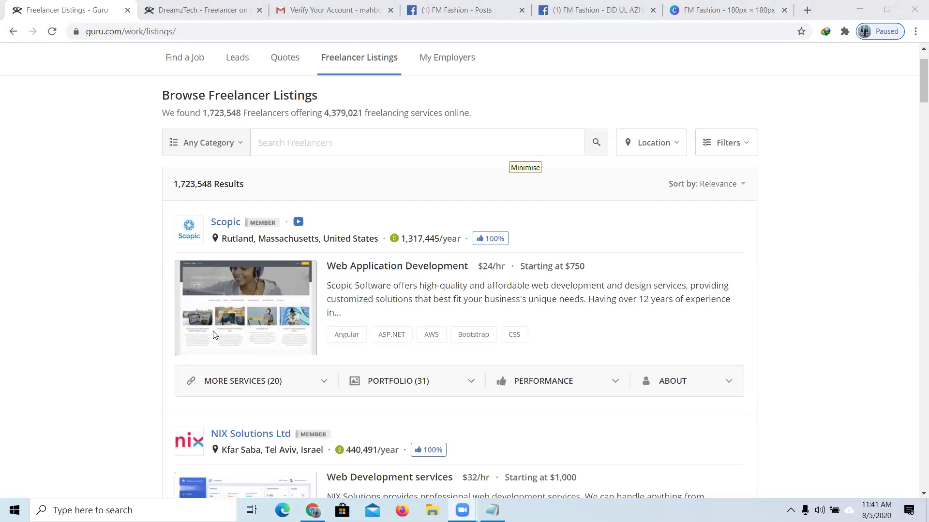
Minimise the Chrome window showing Guru.com to reveal the Windows desktop
click(54, 191)
mouse_move(473, 501)
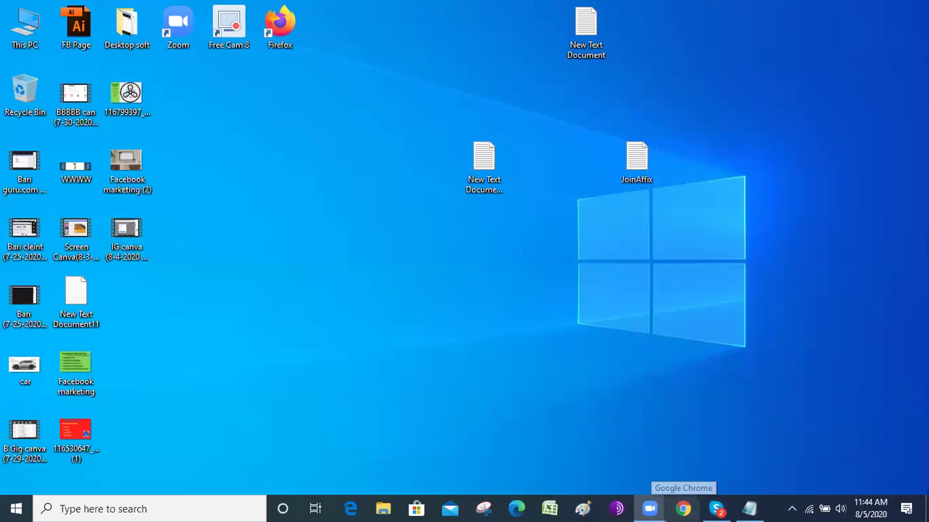
Open a new Chrome window, Google 'upwork login', and go to the Upwork site
click(683, 508)
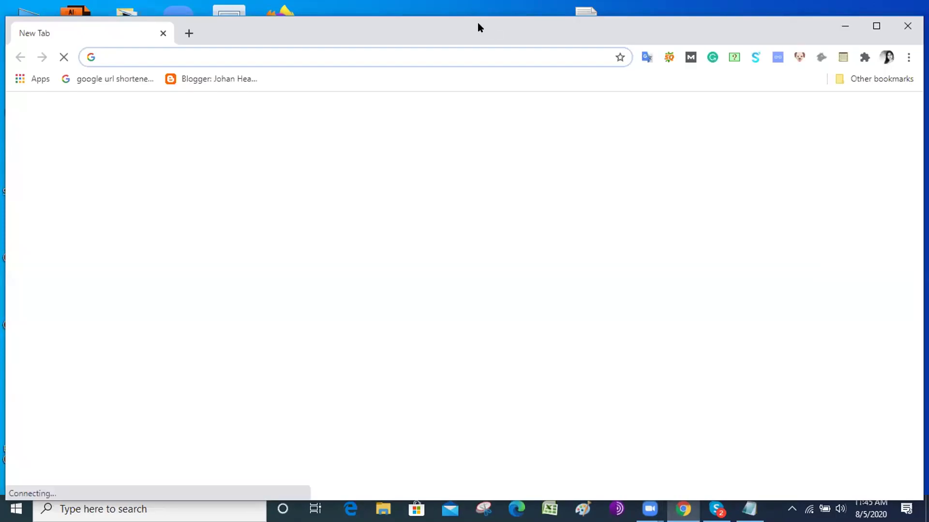
drag(479, 26, 474, 13)
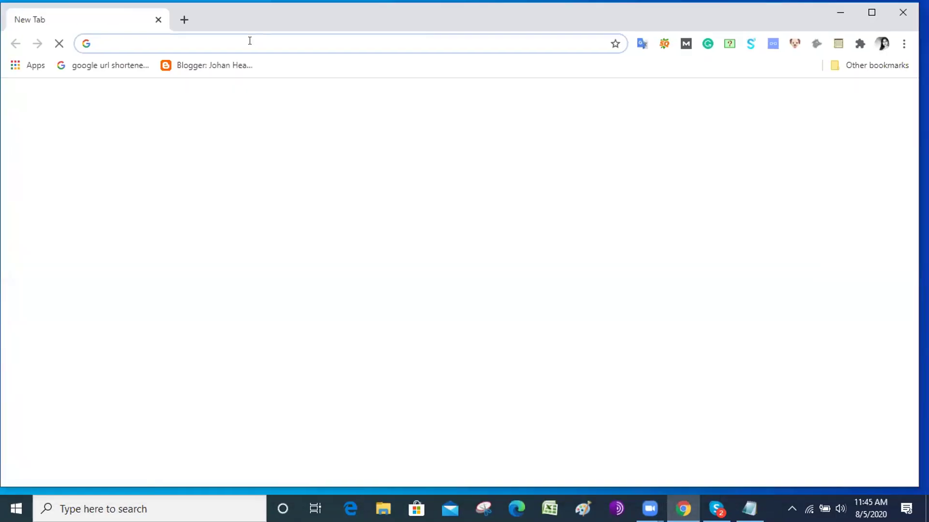
click(250, 40)
text(upwork login)
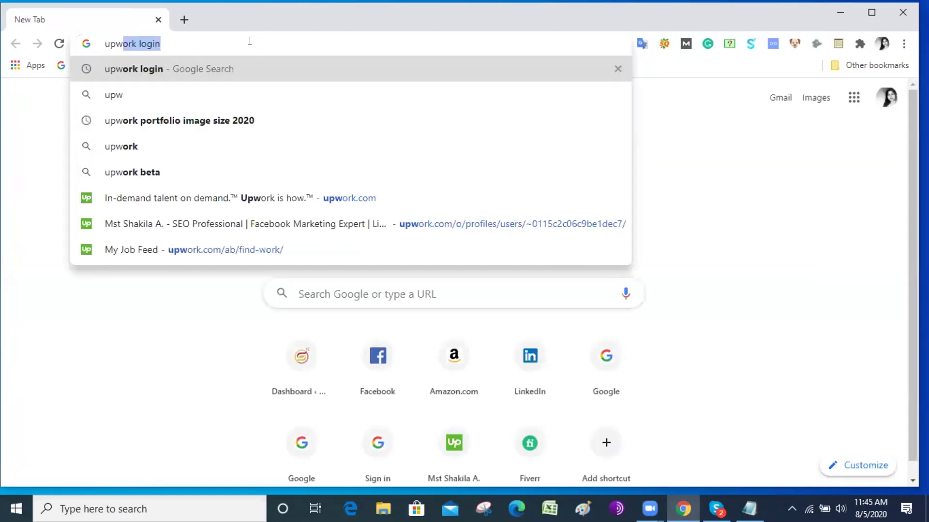
click(223, 68)
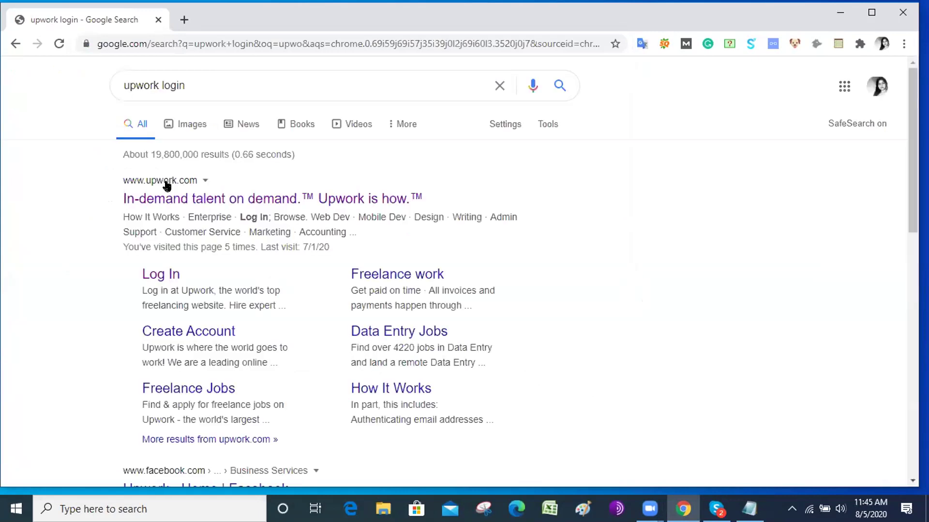
click(166, 182)
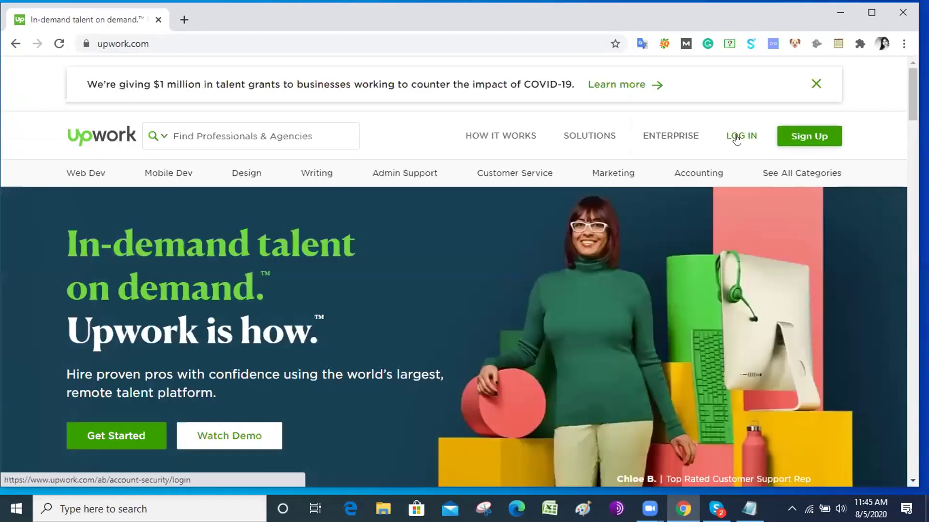
Log in to Upwork with the saved account email and the account password
click(736, 139)
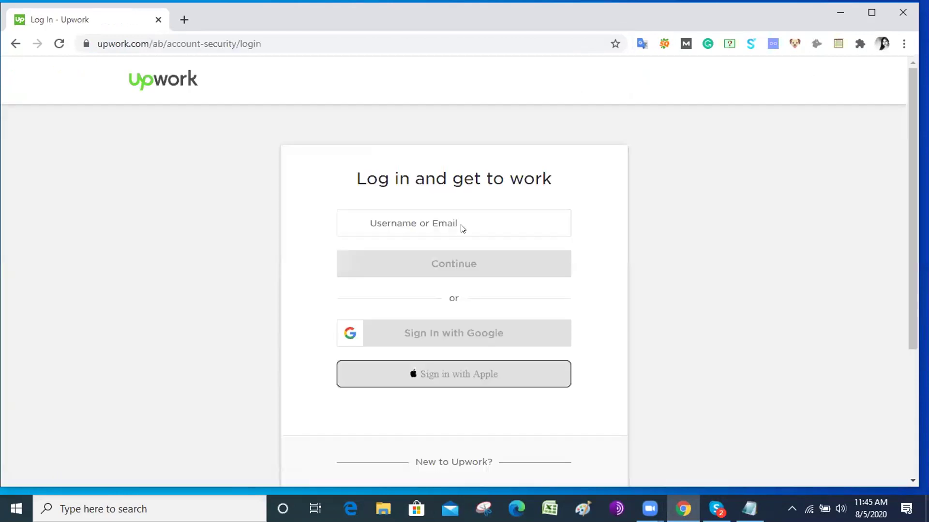
click(450, 219)
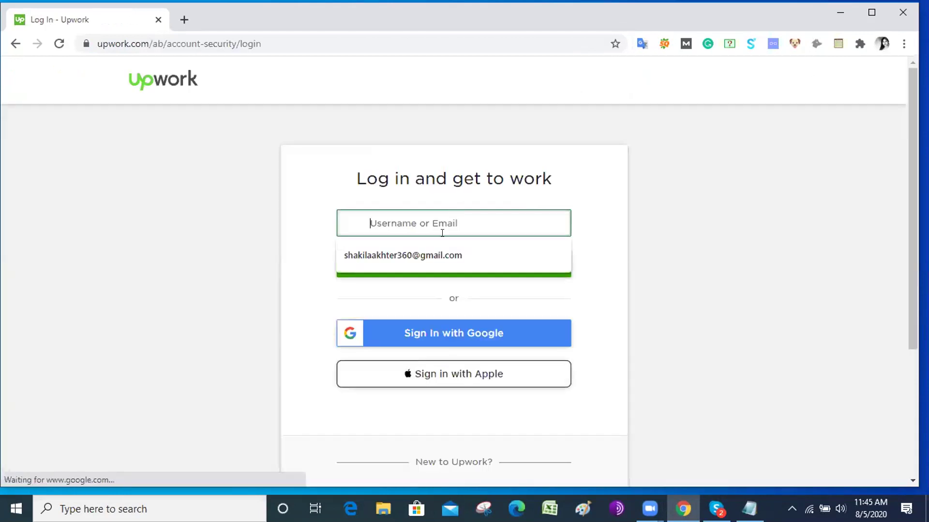
click(450, 256)
click(451, 259)
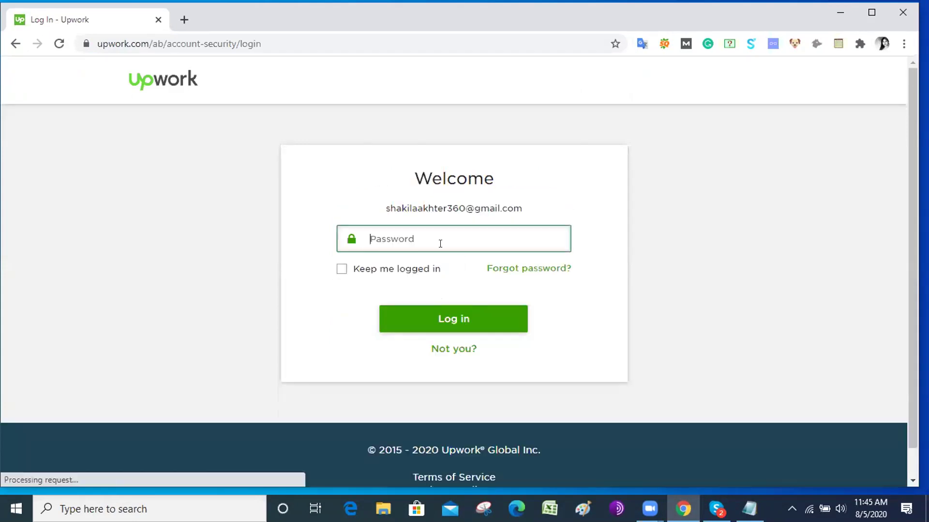
text(•)
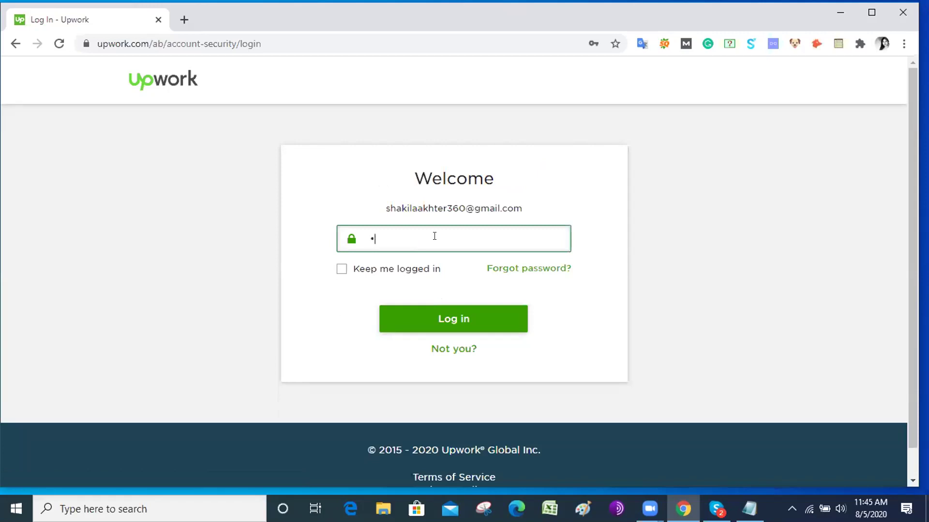
text(••••••)
click(451, 315)
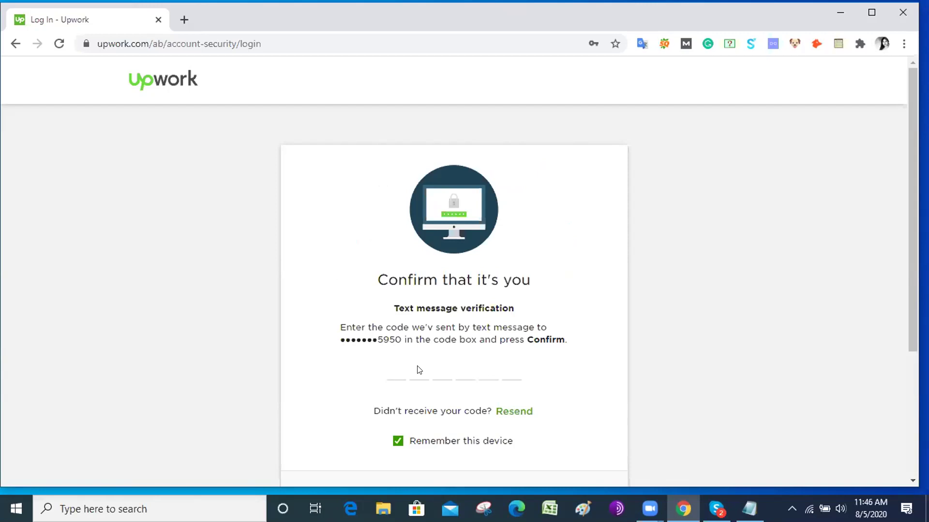
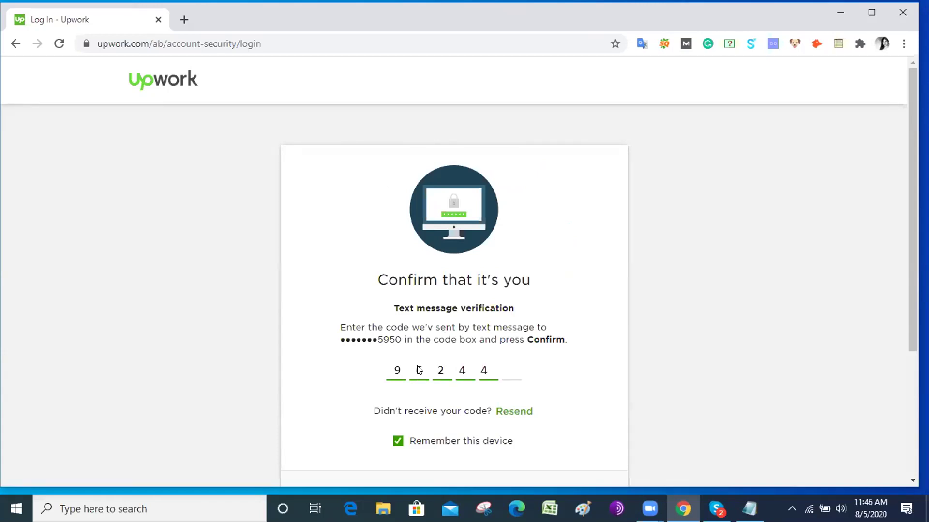
Enter the six-digit SMS verification code and confirm it
scroll(494, 387, down, 3)
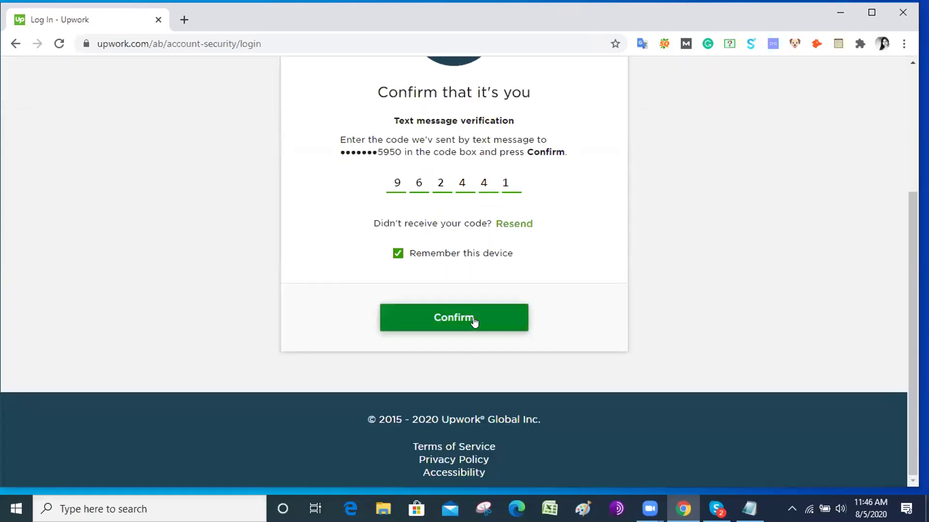
click(474, 320)
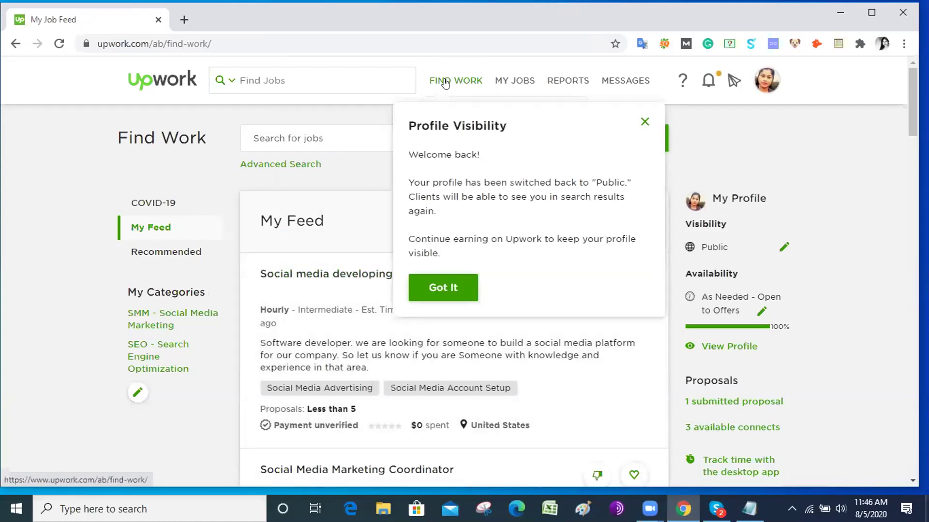
Dismiss the Profile Visibility notice and go to your own profile from the FIND WORK menu
click(450, 288)
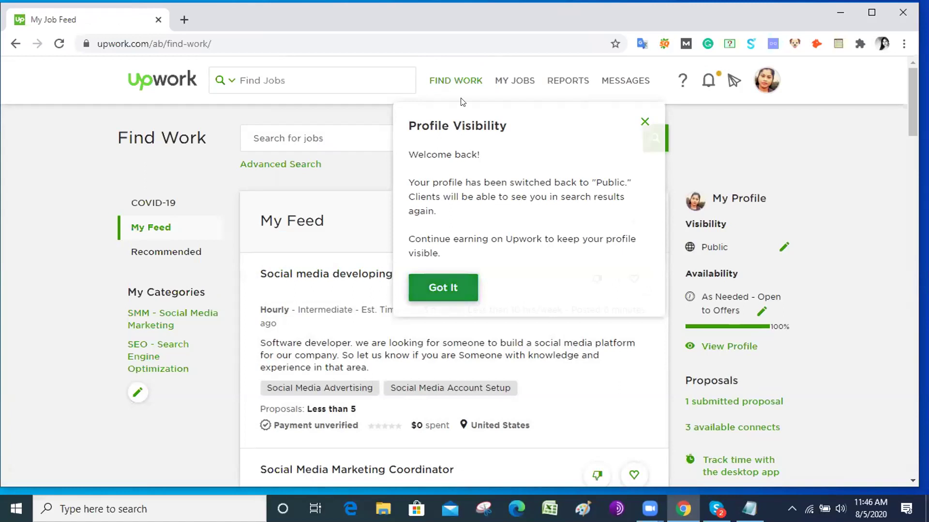
mouse_move(453, 81)
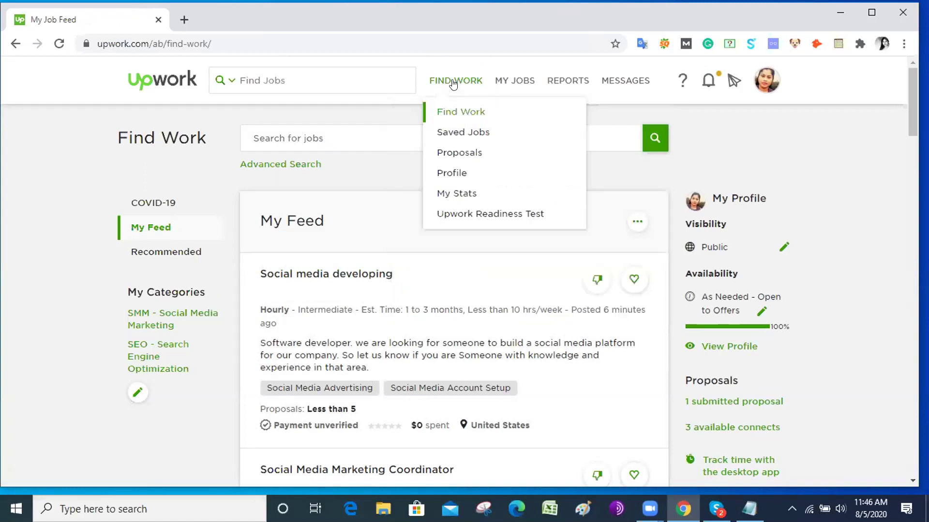
click(453, 174)
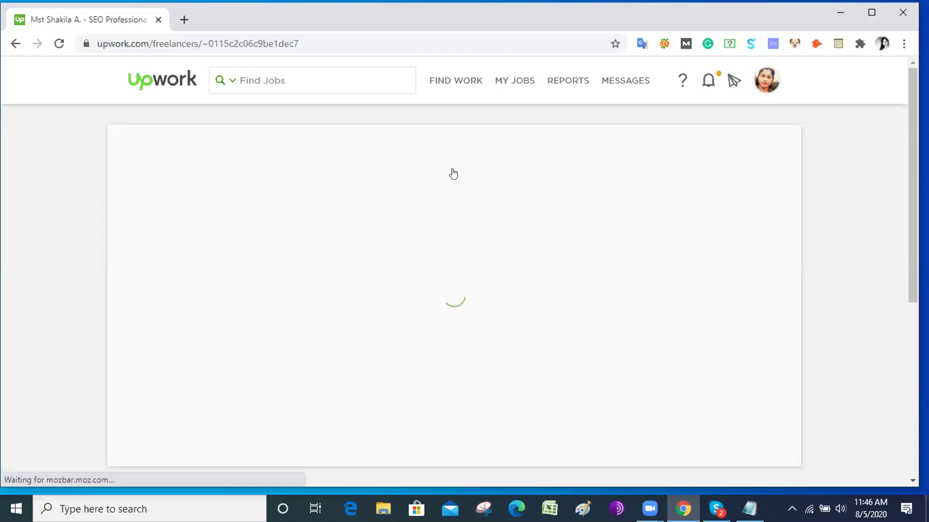
click(708, 82)
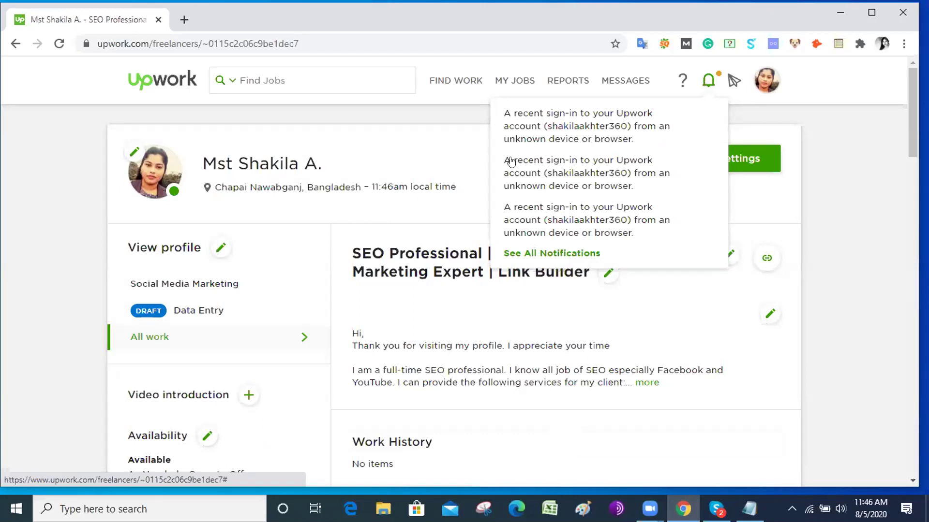
click(402, 239)
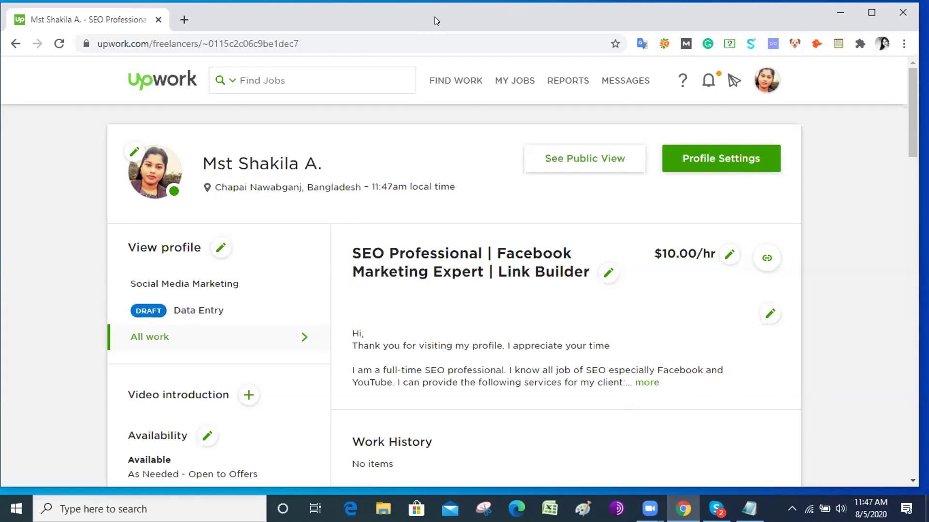
drag(434, 20, 436, 20)
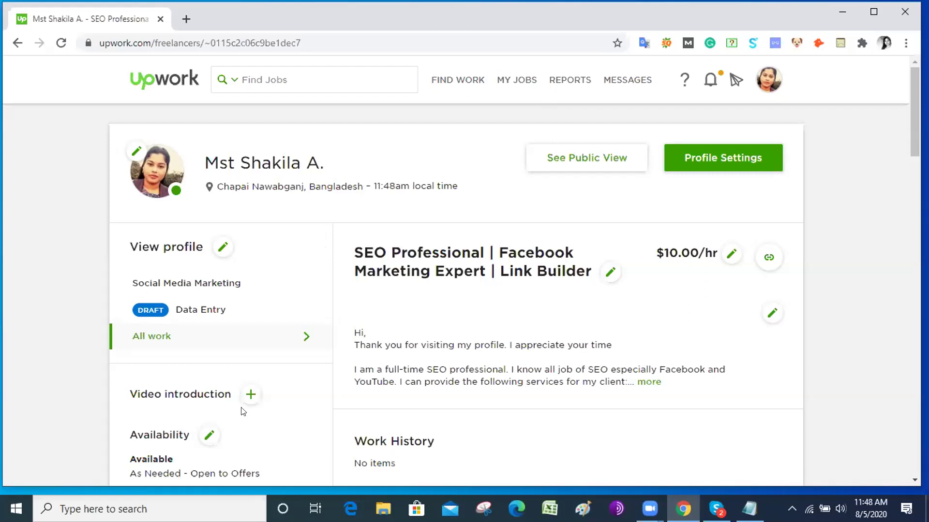
Check the Portfolio section, then leave the overview expanded from 'Thank you for visiting my profile'
click(648, 383)
scroll(514, 364, down, 5)
scroll(513, 364, up, 3)
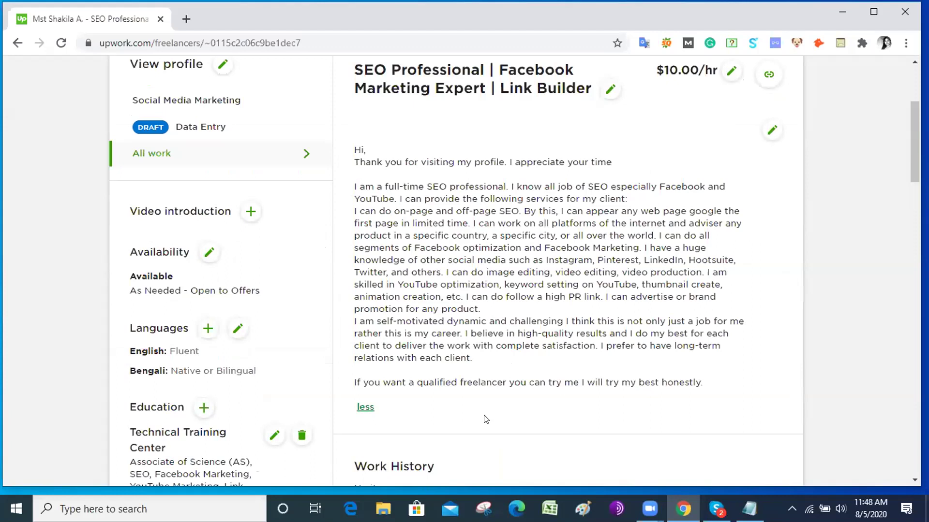
click(366, 407)
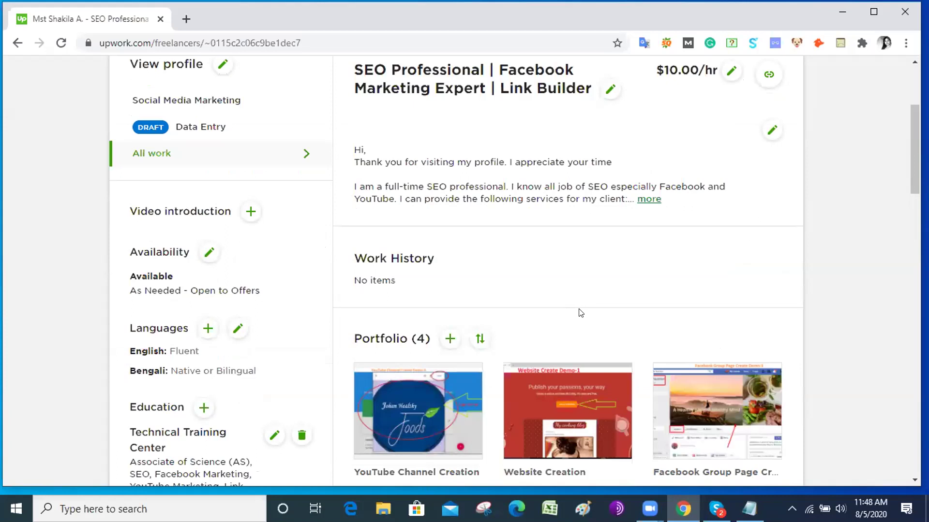
scroll(580, 313, down, 1)
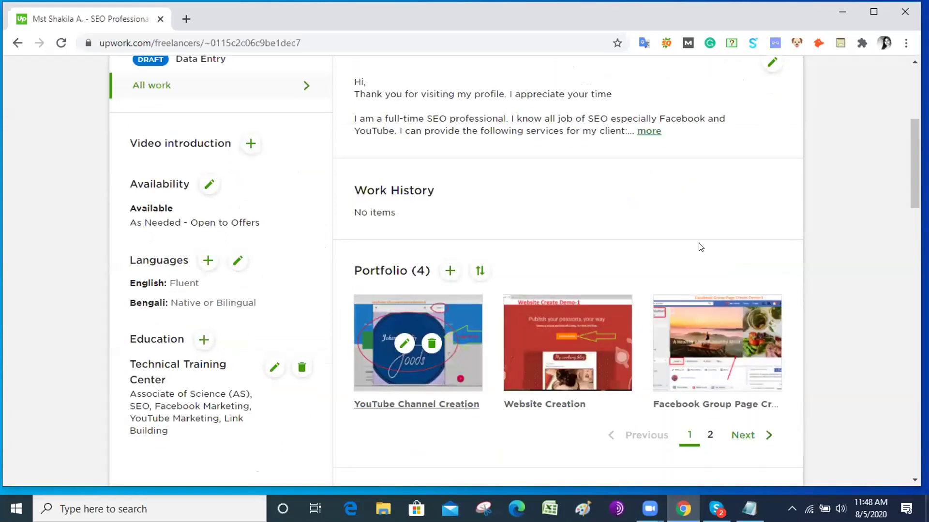
scroll(649, 268, up, 2)
click(649, 268)
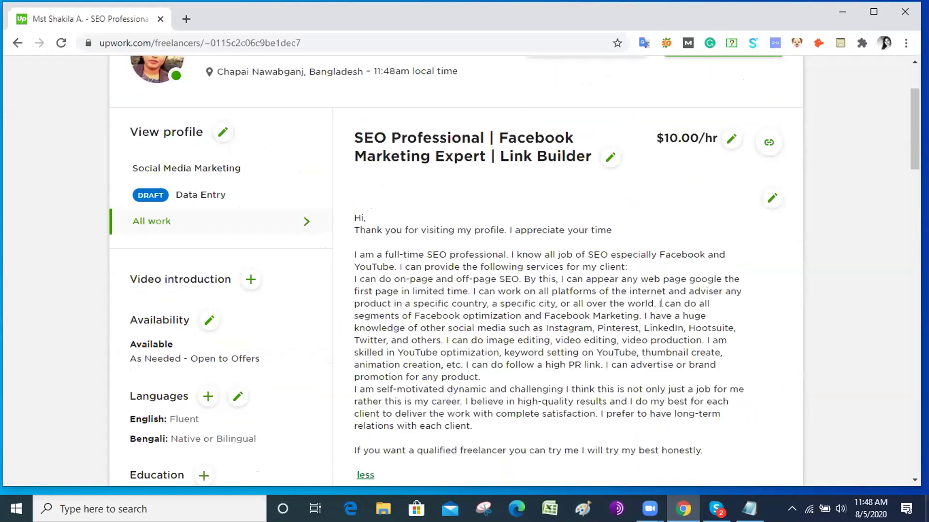
scroll(649, 394, down, 1)
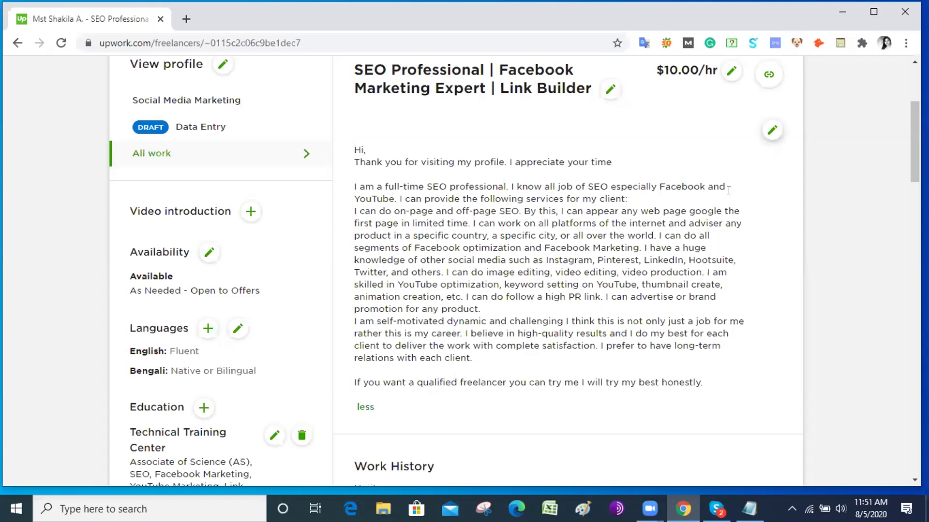
Change 'do follow' to 'do follow & no follow' high PR links in the profile overview and save
click(472, 335)
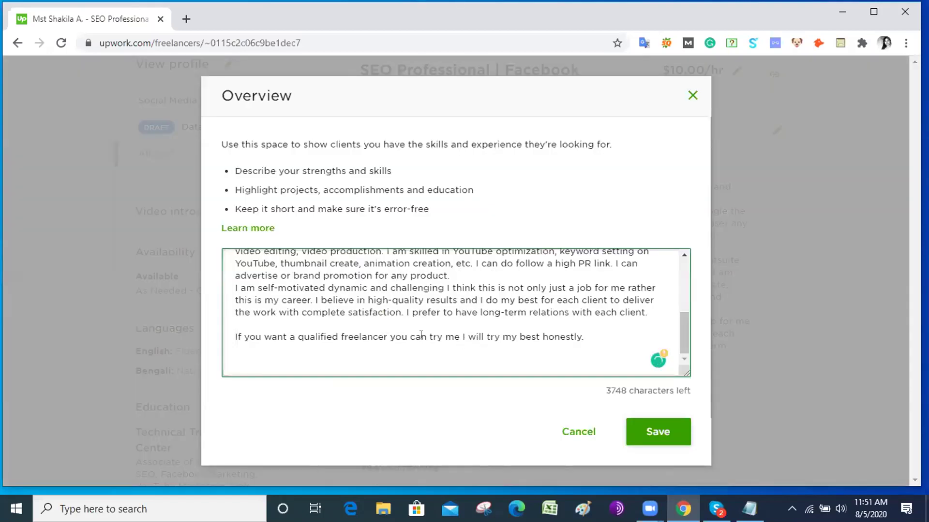
scroll(411, 338, up, 5)
scroll(408, 343, down, 3)
text(/no)
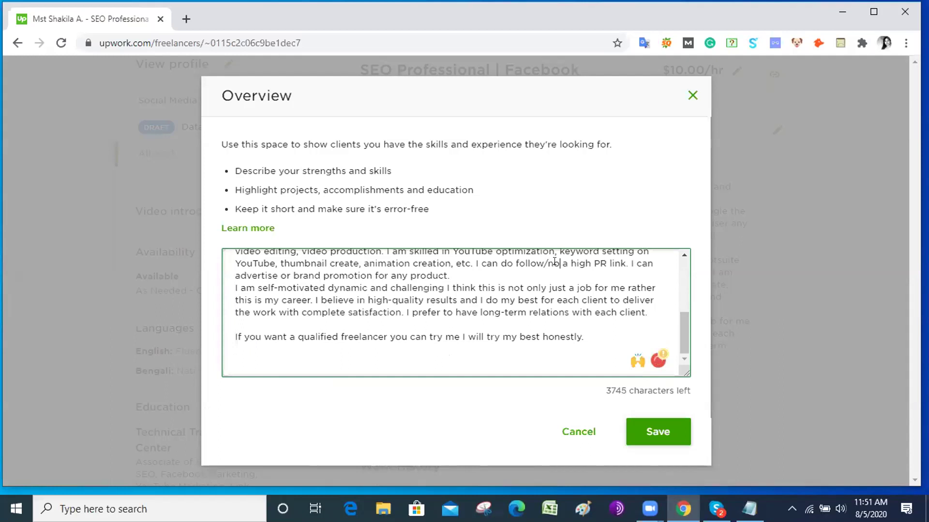
key(BackSpace)
key(BackSpace)
key(BackSpace)
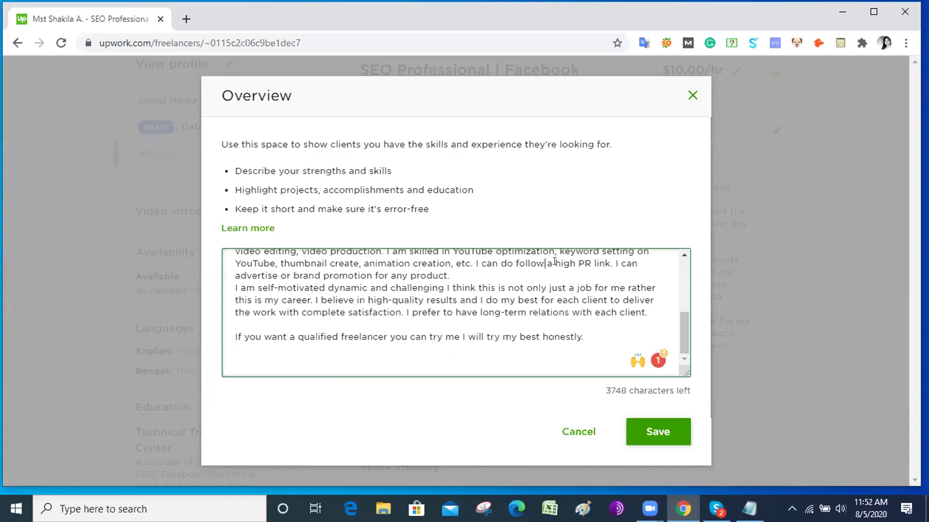
text(& )
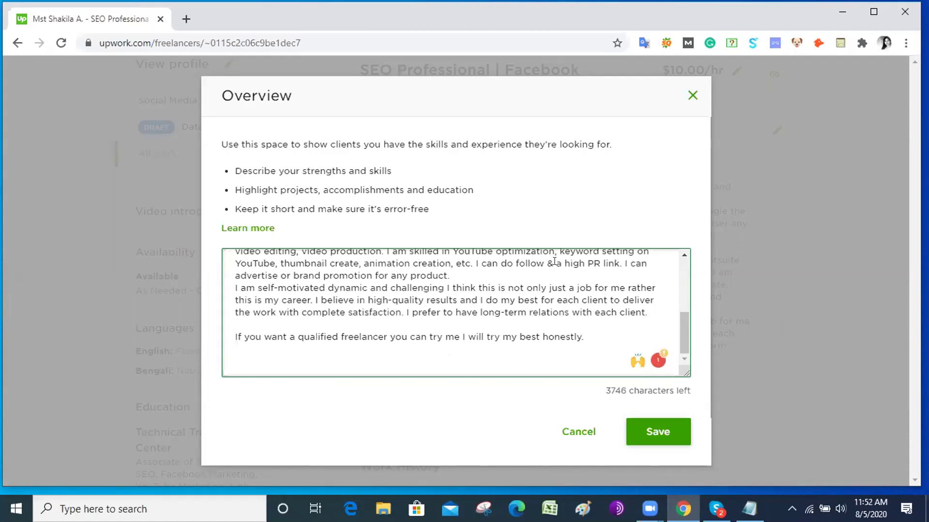
text(n)
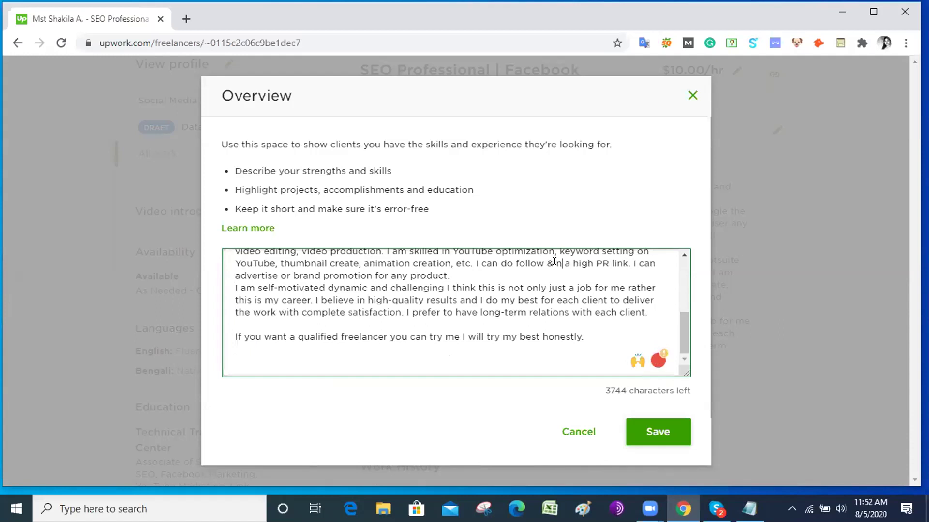
text(do f)
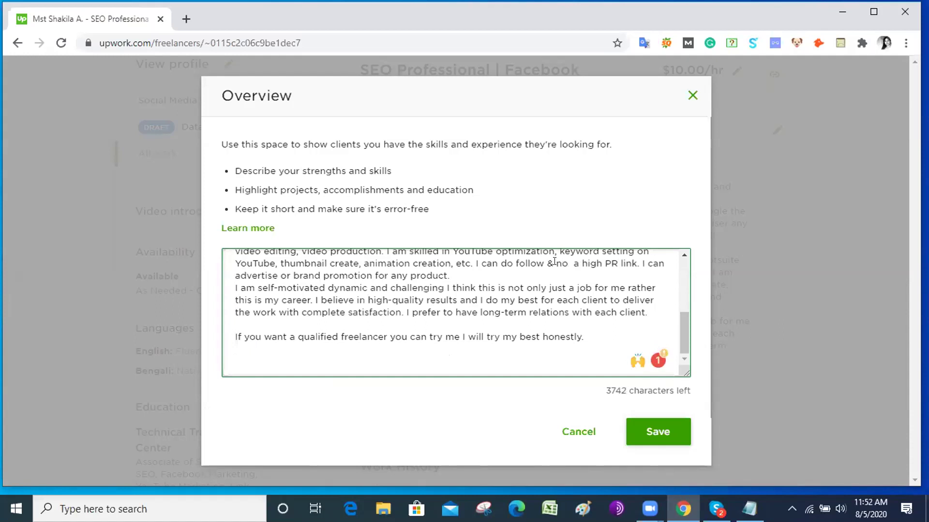
text(oll)
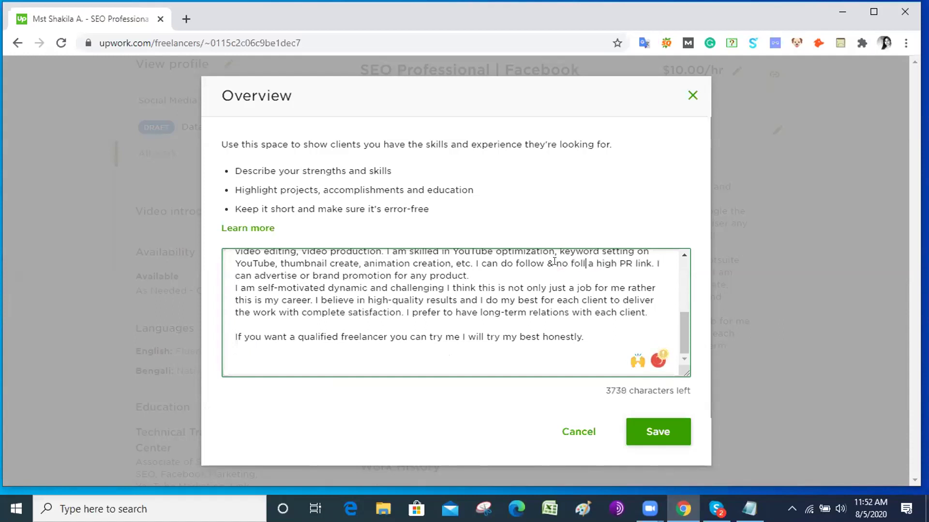
text(ow)
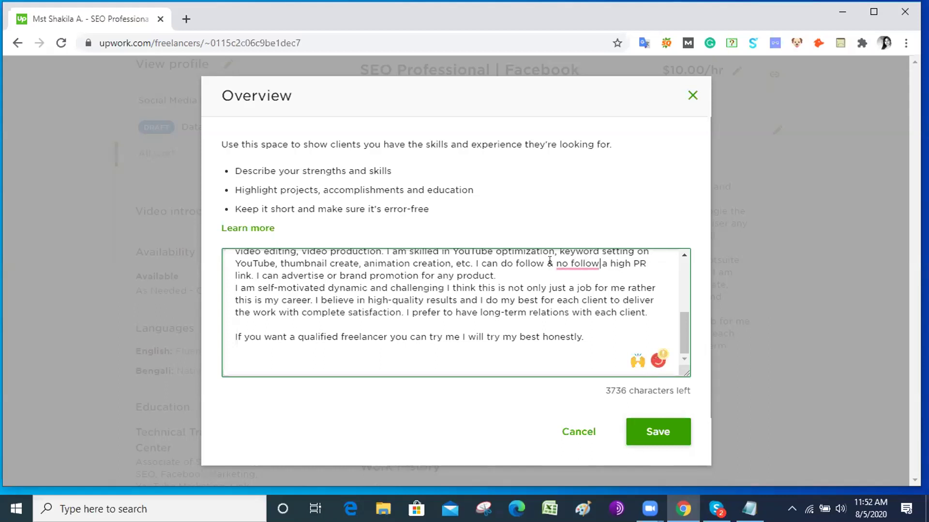
mouse_move(568, 265)
click(650, 430)
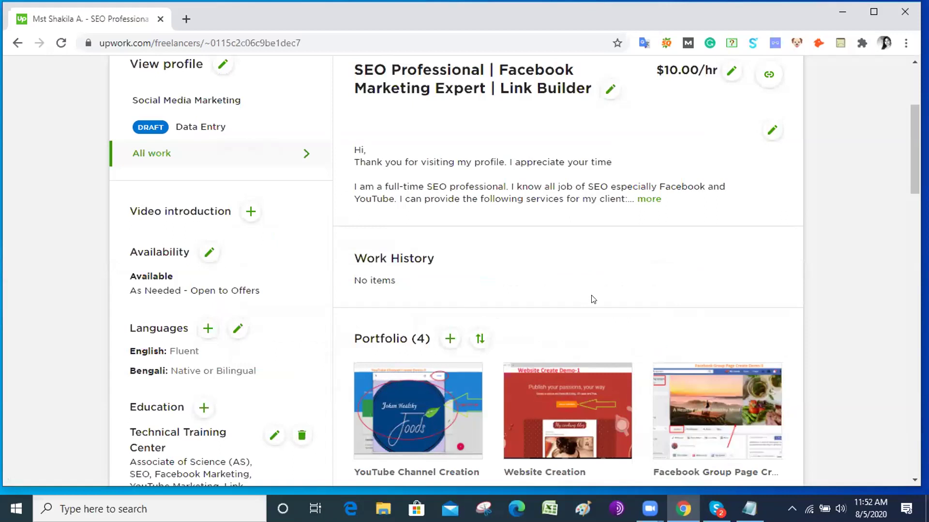
Go to portfolio page 2, preview the Facebook Fan Page Creation project, then close the preview
scroll(593, 299, down, 3)
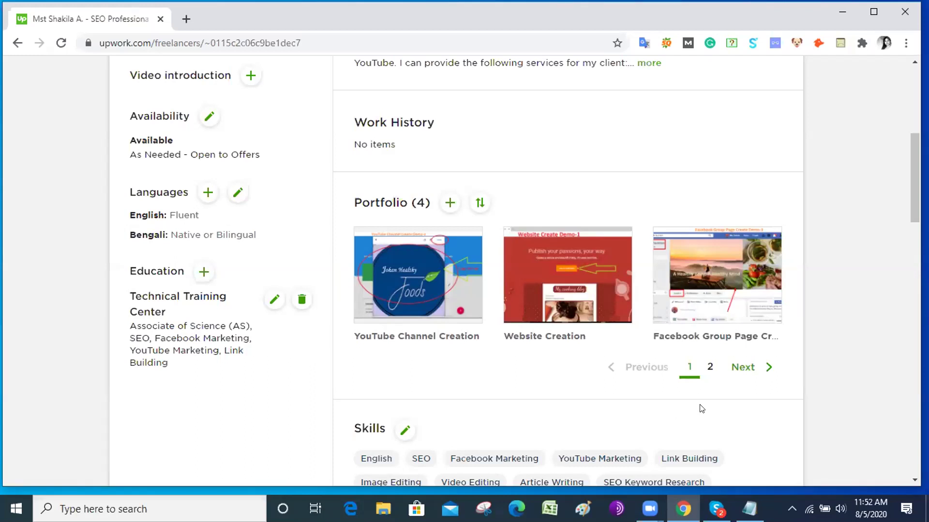
click(768, 368)
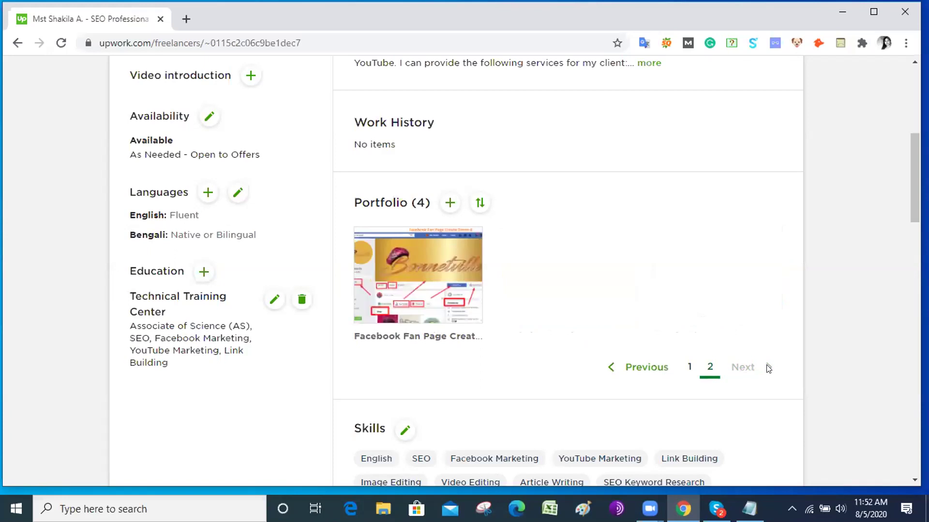
mouse_move(417, 314)
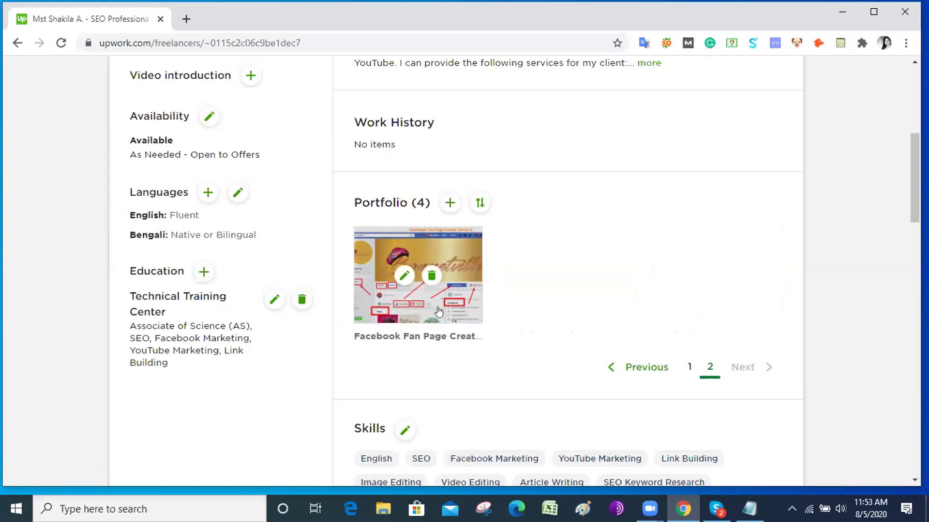
mouse_move(414, 333)
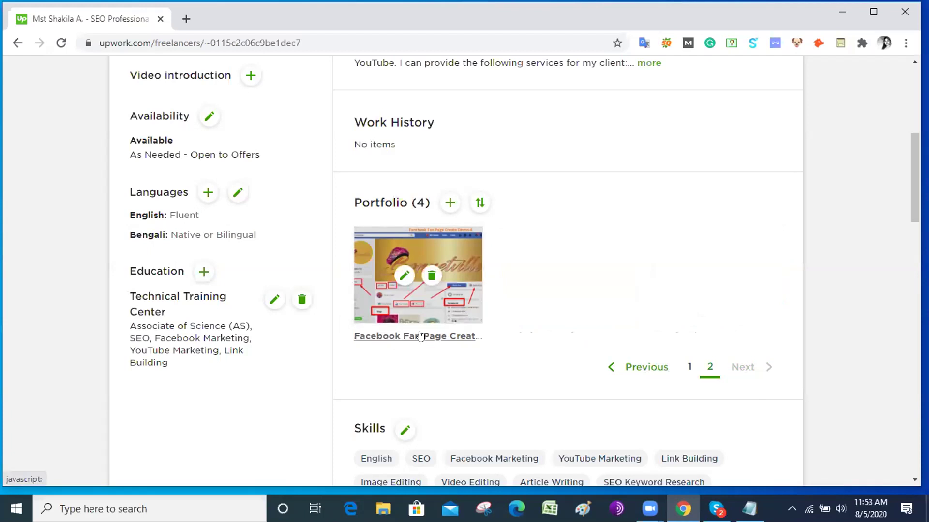
click(420, 335)
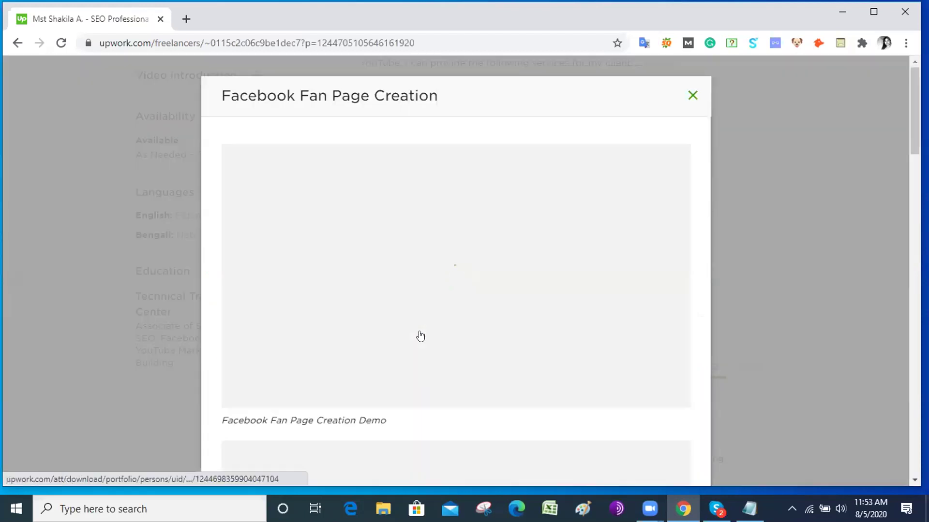
click(686, 97)
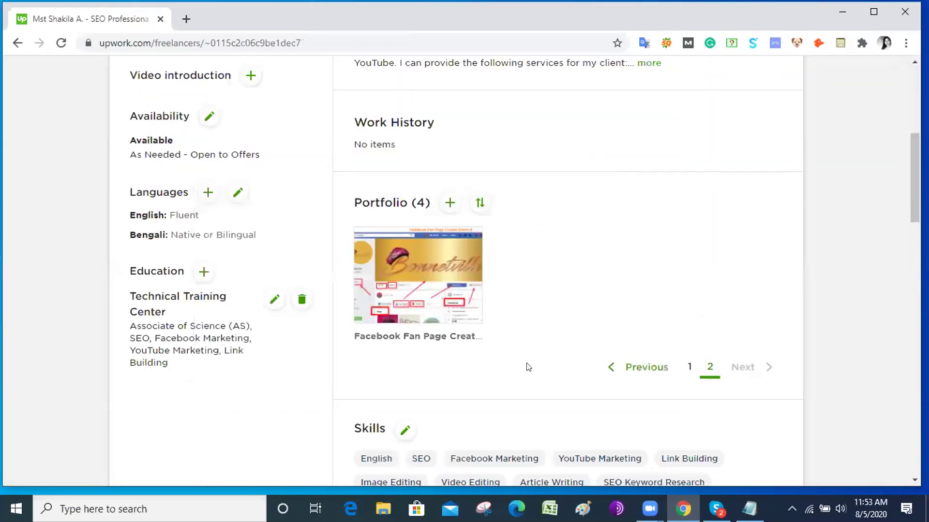
scroll(528, 364, down, 4)
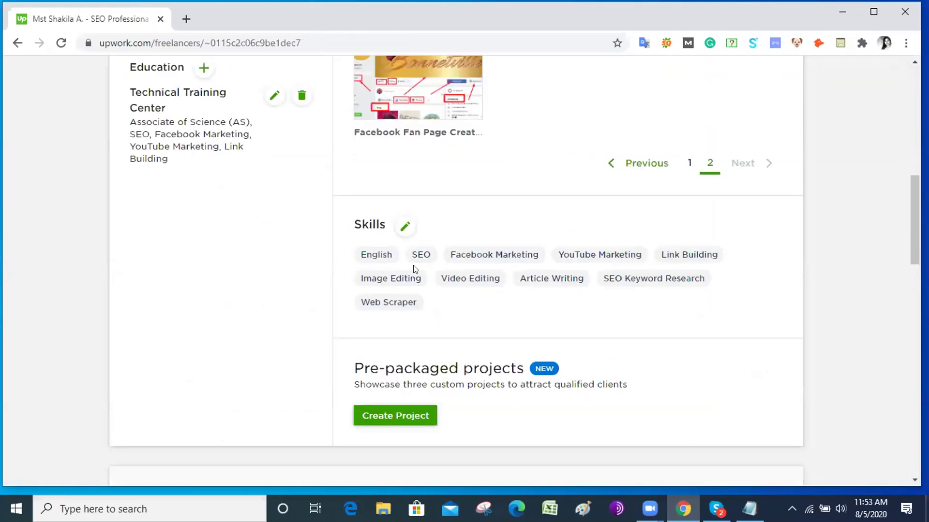
click(388, 302)
click(732, 332)
click(404, 227)
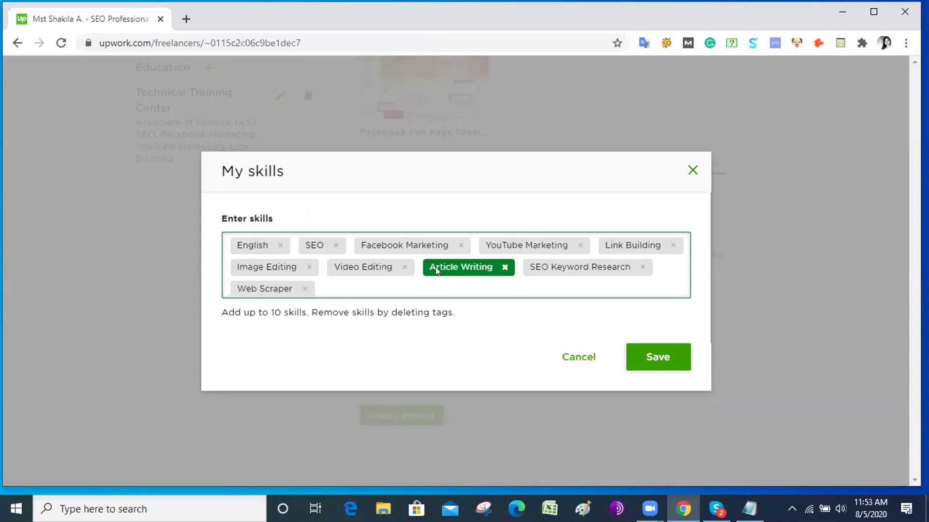
click(575, 358)
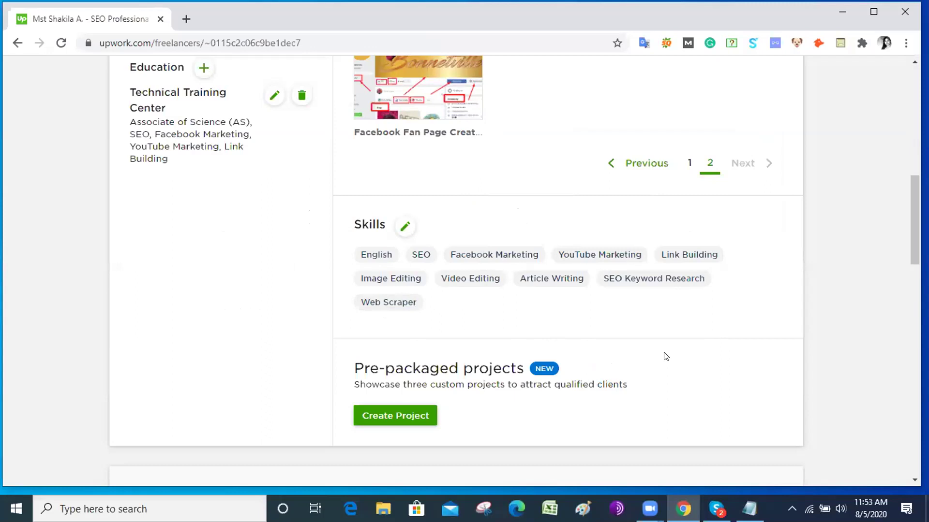
Scroll past Testimonials to the empty Certifications section and start adding a certification
scroll(665, 355, down, 1)
scroll(665, 354, down, 1)
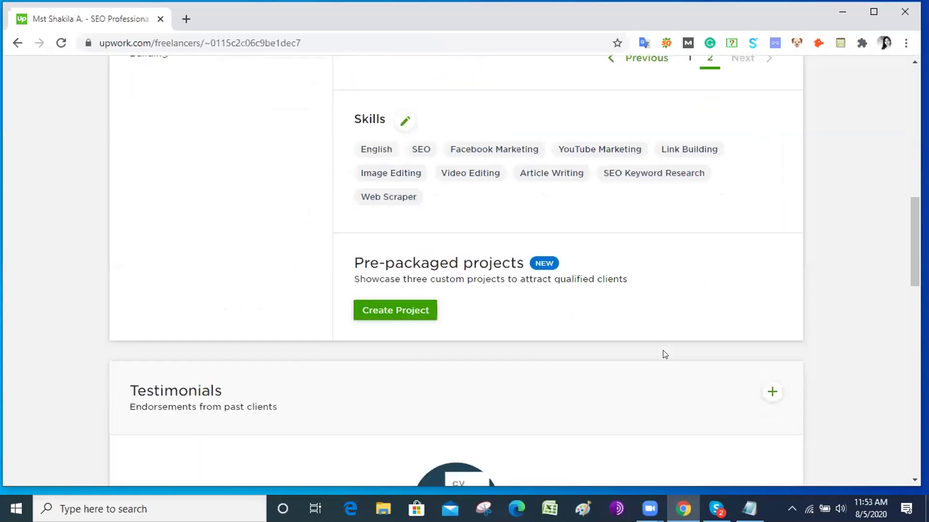
scroll(664, 353, down, 3)
scroll(665, 354, down, 2)
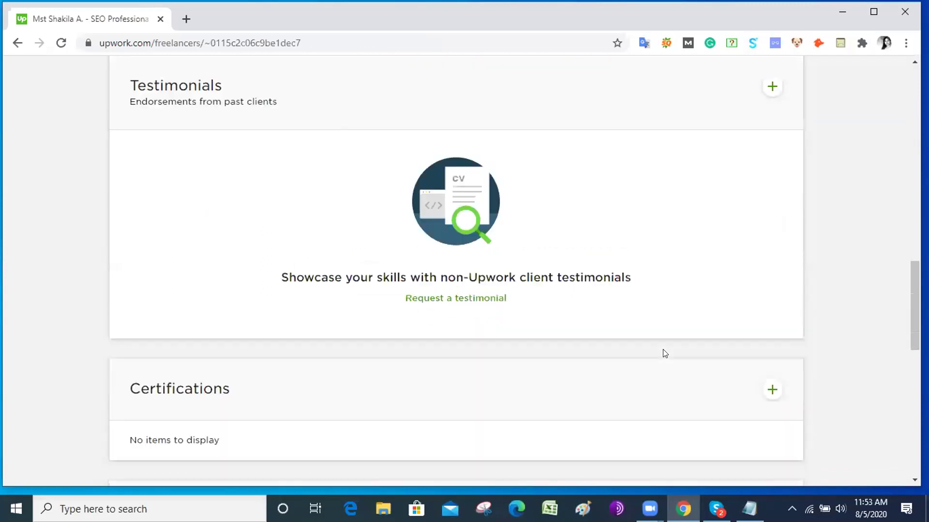
scroll(664, 354, down, 3)
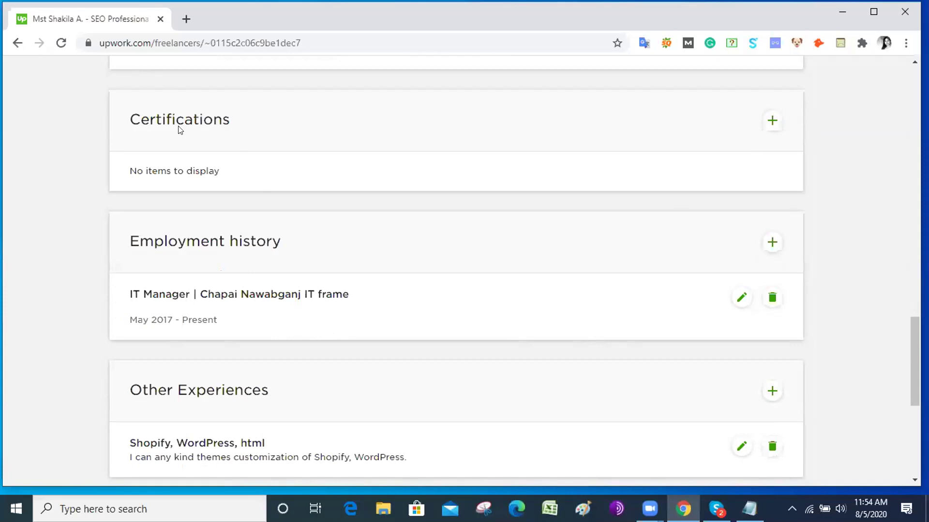
click(771, 120)
Open the Add certification form, close it without adding, reopen it, and scroll toward Employment history
click(771, 120)
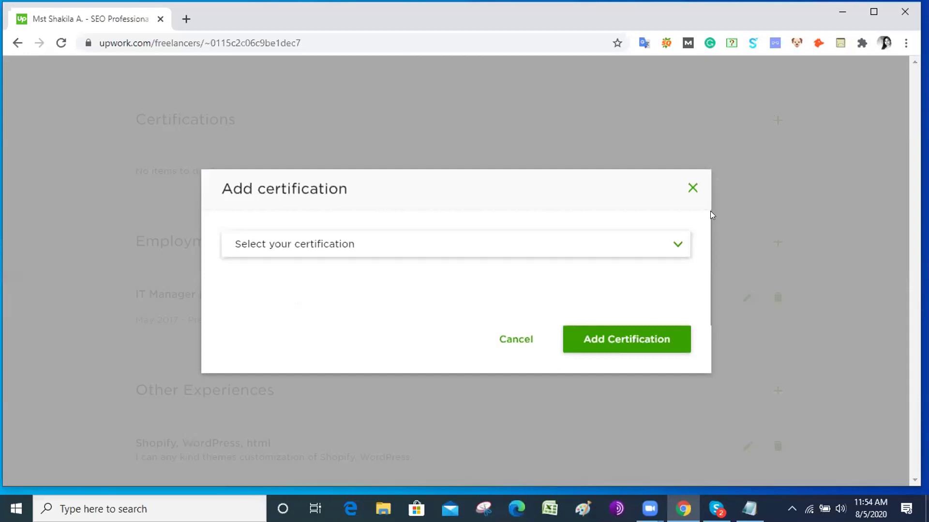
click(691, 188)
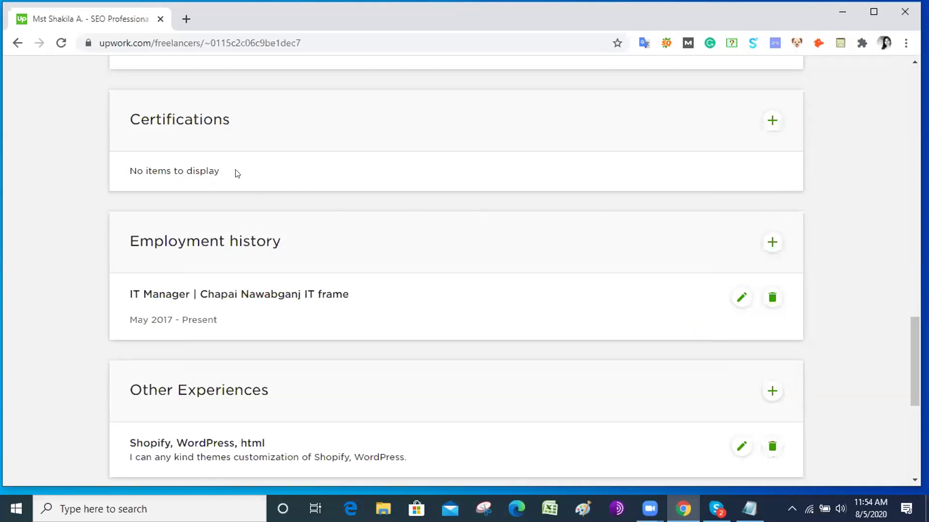
click(772, 121)
scroll(480, 205, down, 1)
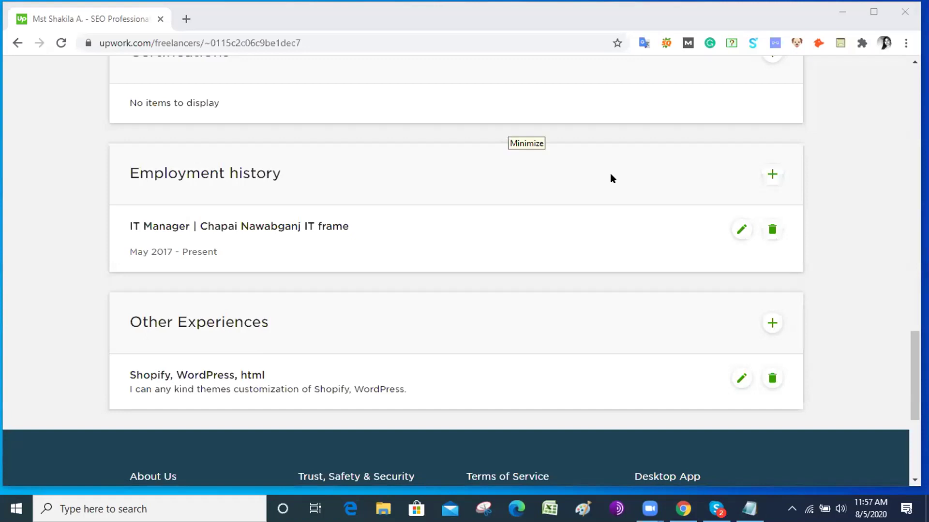
Open the IT Manager employment entry editor and click into its description field
click(737, 233)
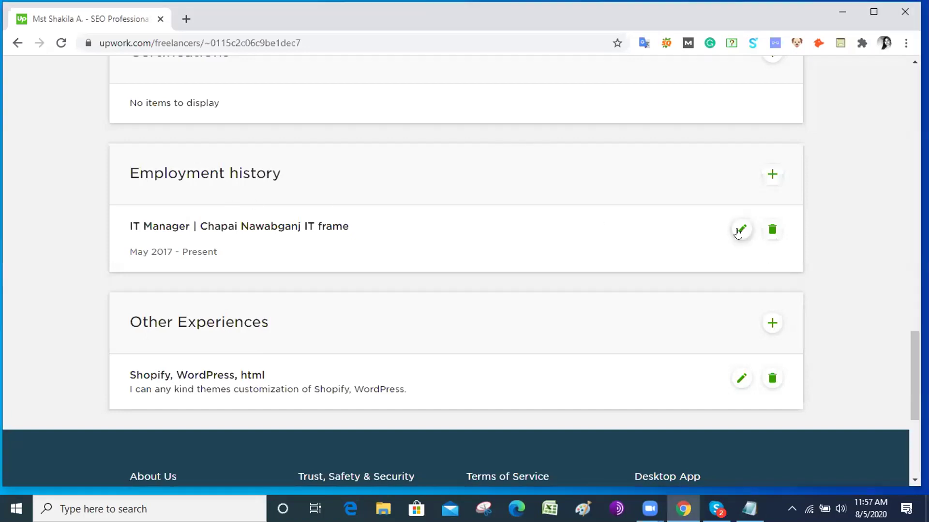
click(739, 231)
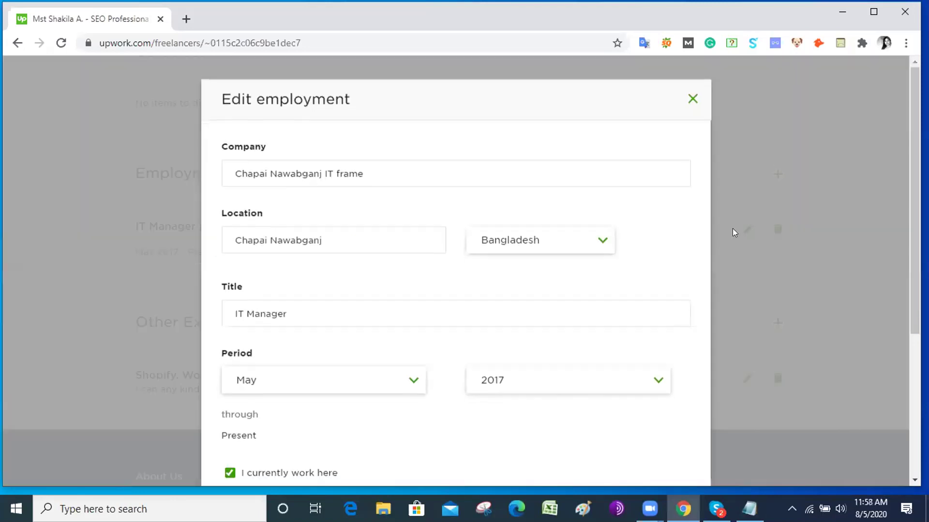
scroll(396, 268, down, 4)
click(305, 360)
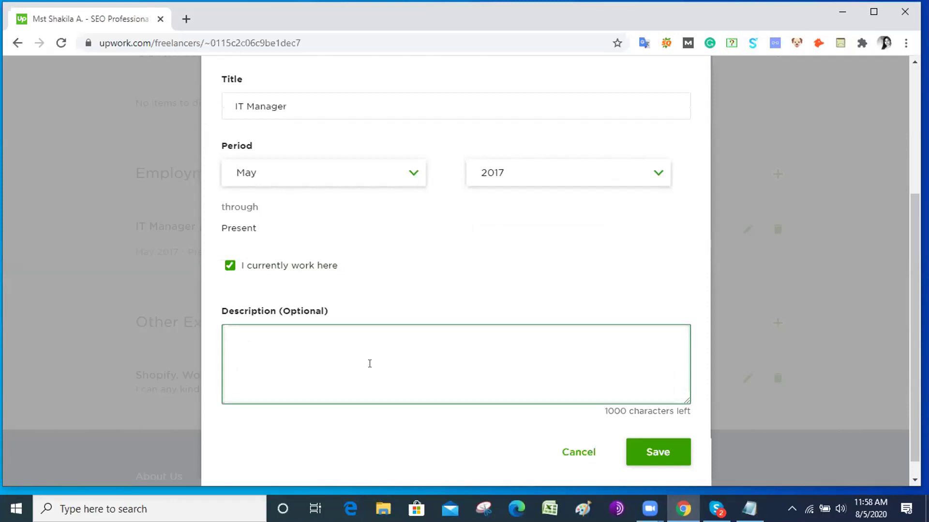
scroll(369, 364, up, 1)
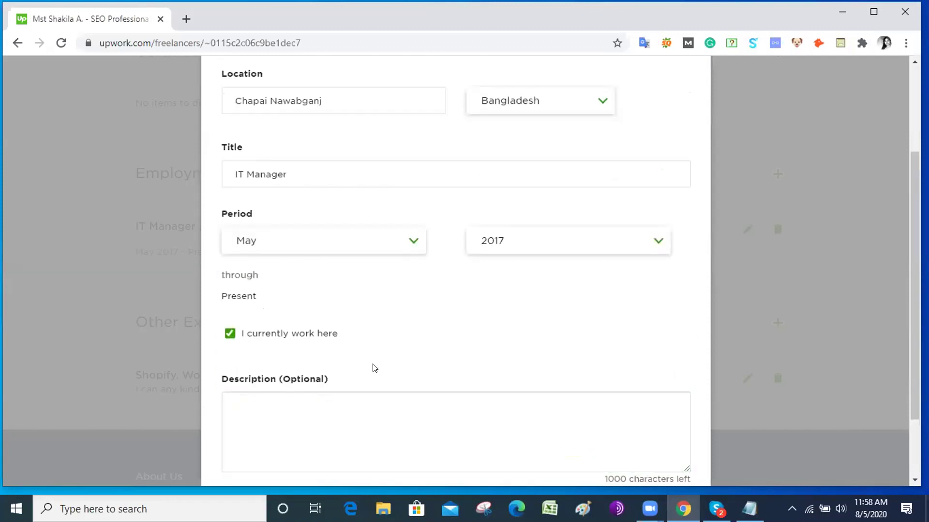
scroll(372, 367, up, 2)
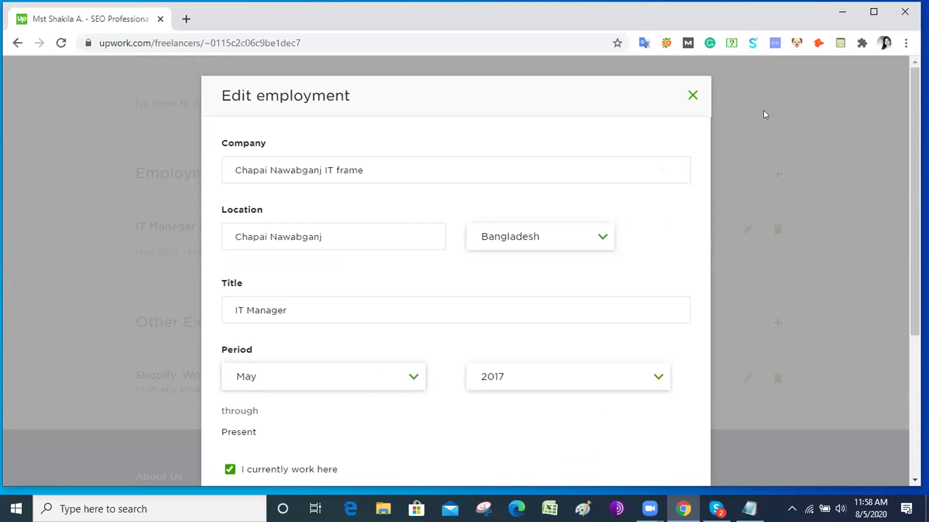
Close the employment editor unchanged and start a new line at the end of the Notepad notes
click(693, 95)
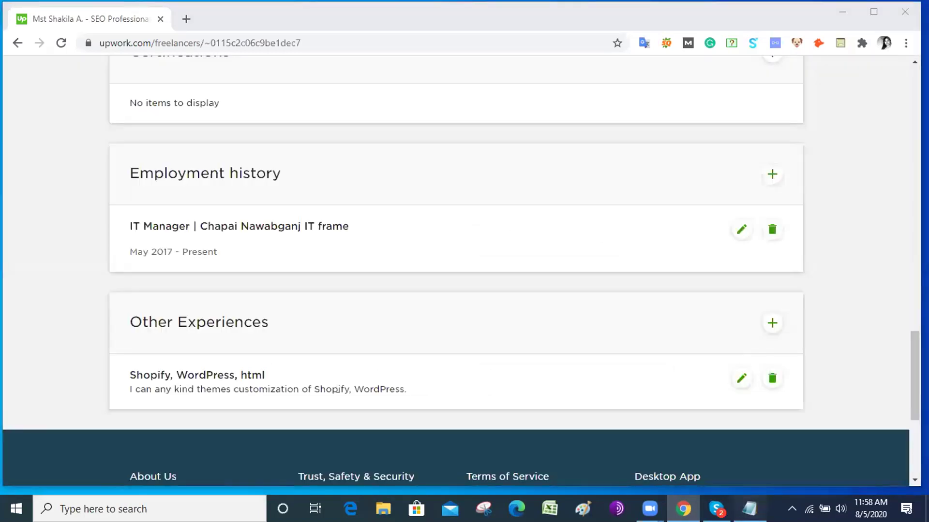
key(alt+Tab)
key(Return)
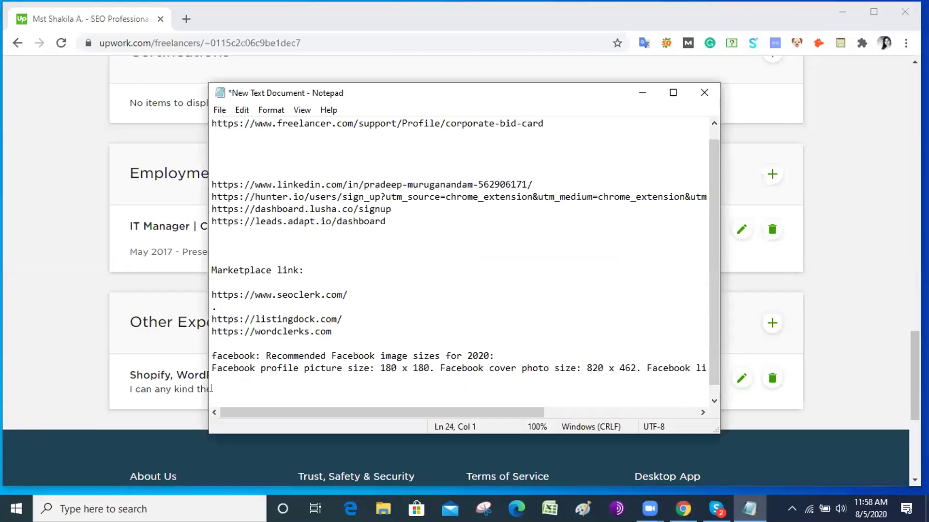
Paste the IT Manager job description at the end of the notes, check the lines, and minimize Notepad
right_click(211, 389)
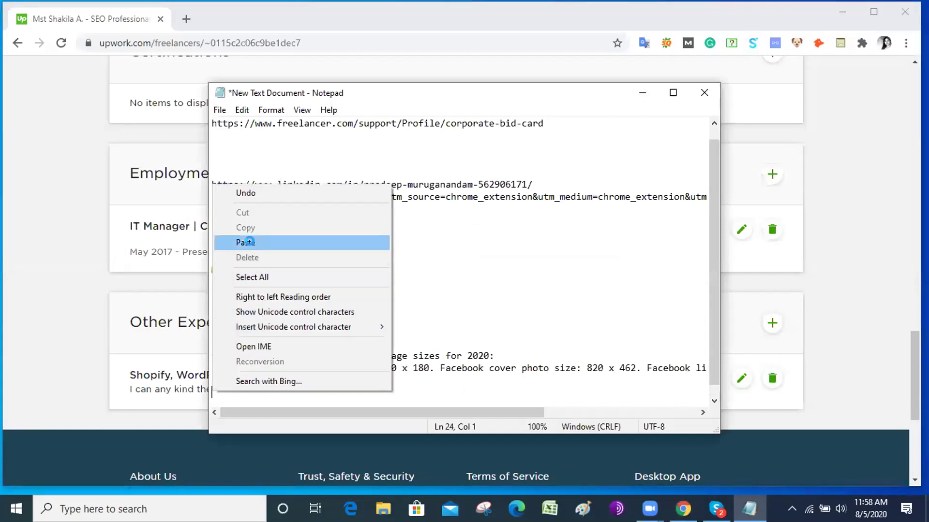
click(249, 241)
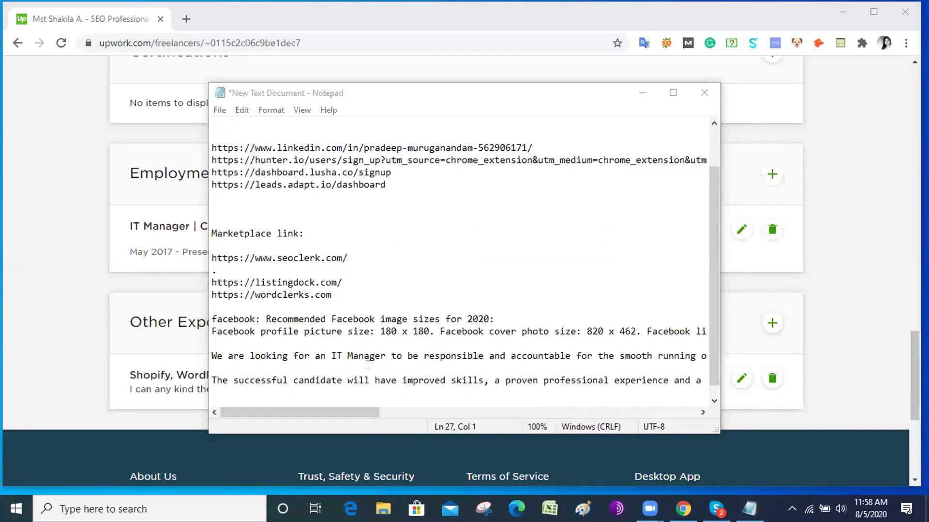
click(283, 409)
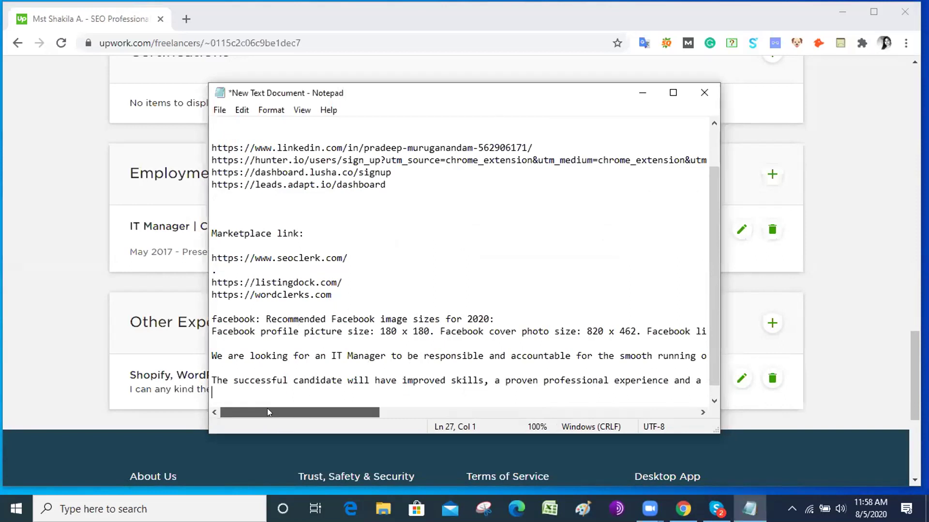
scroll(300, 411, right, 1)
scroll(329, 417, right, 10)
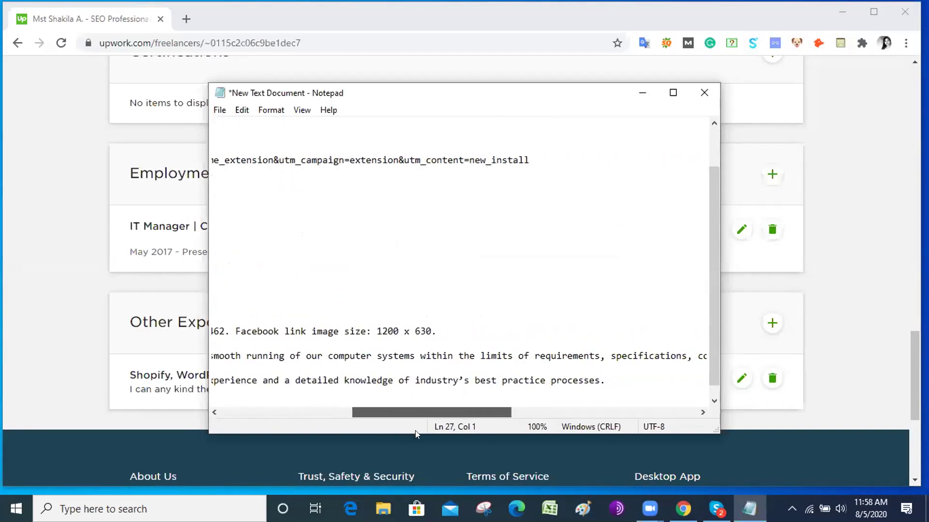
scroll(416, 431, left, 10)
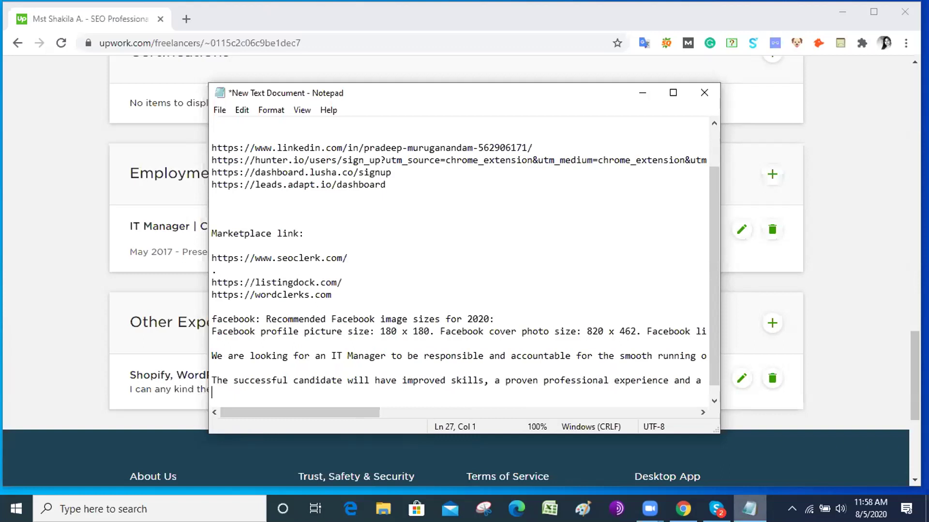
mouse_move(749, 509)
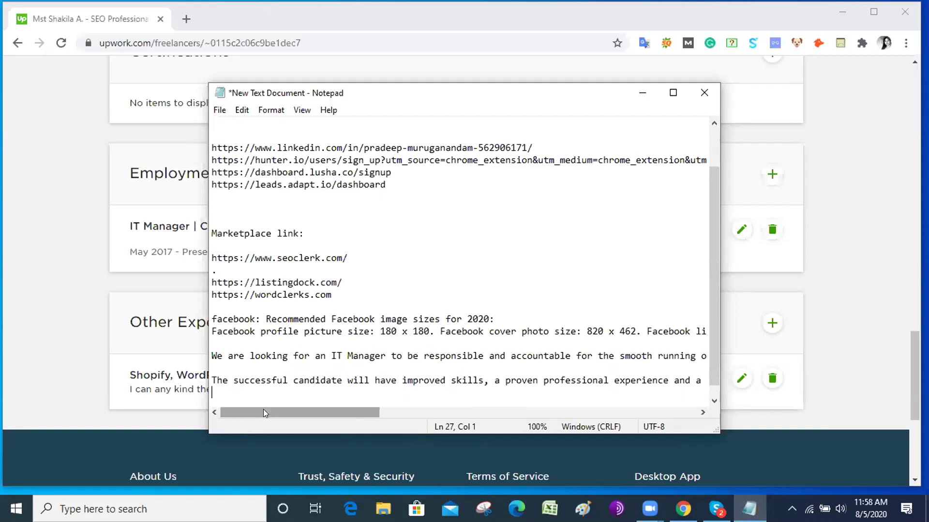
click(642, 93)
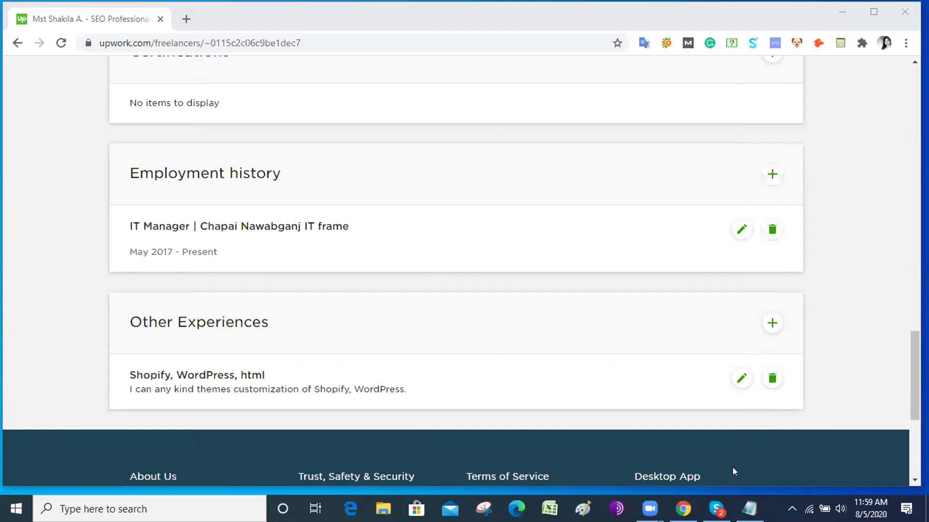
Restore Notepad and paste the IT Manager job text with its Responsibilities list below a blank line
click(749, 509)
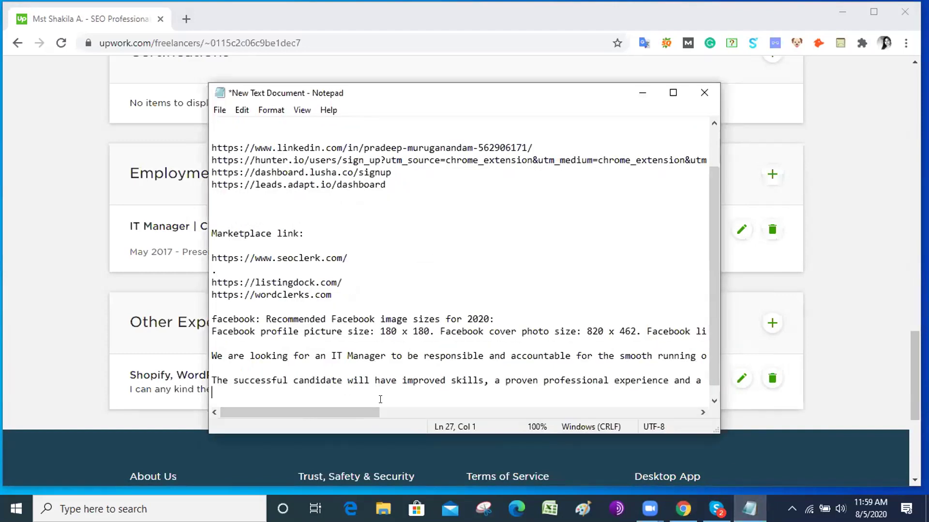
key(Return)
key(Return)
right_click(213, 381)
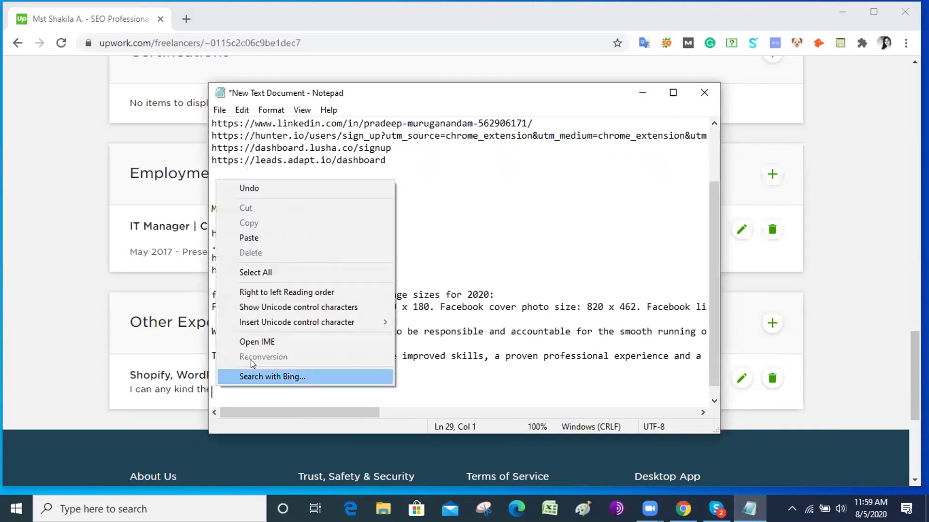
click(259, 236)
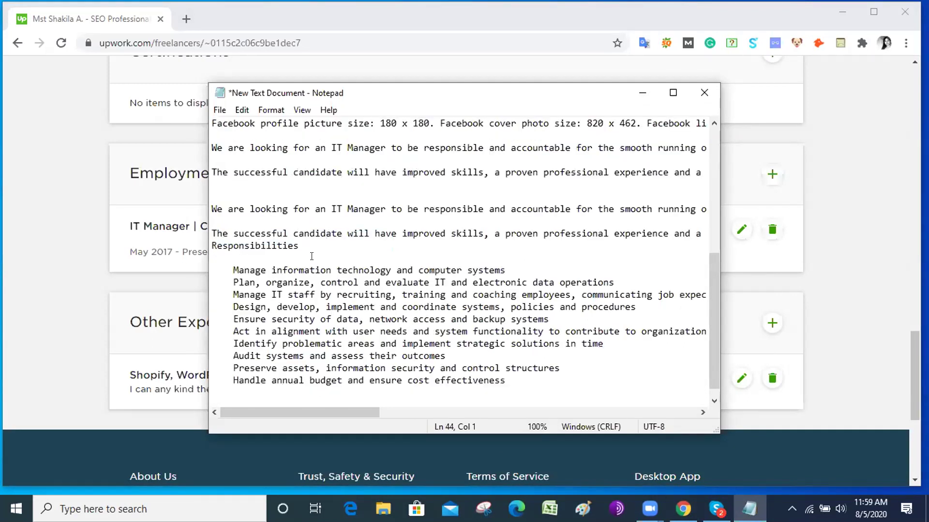
Save the notes file and minimize Notepad to return to the profile
click(218, 111)
click(223, 170)
click(218, 110)
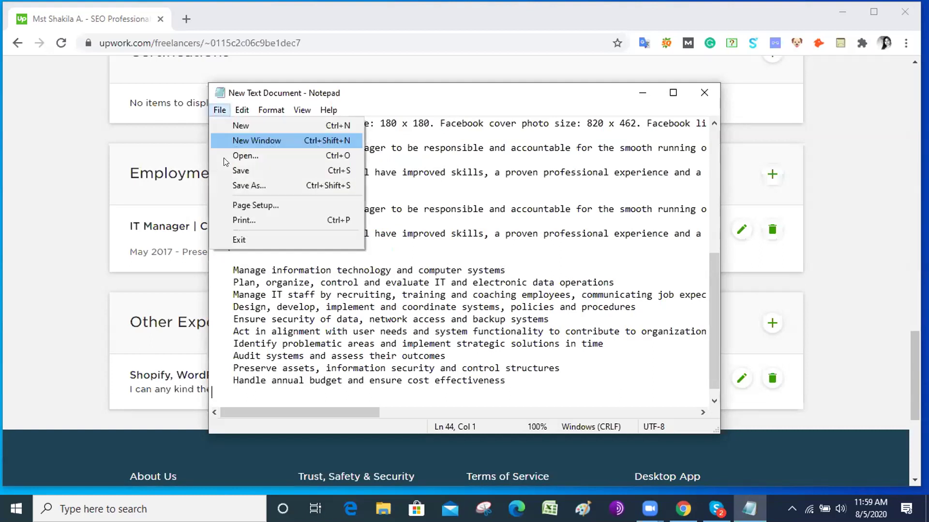
click(224, 170)
click(218, 110)
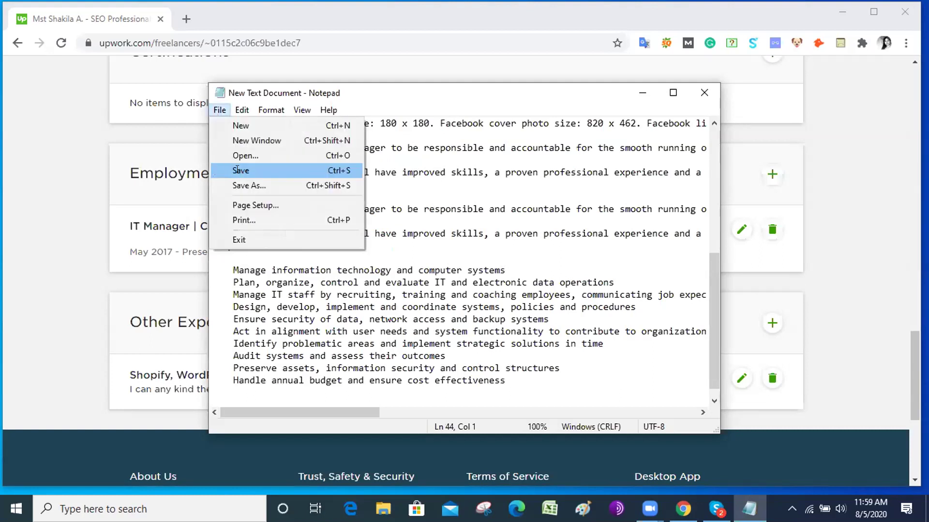
click(237, 170)
click(642, 93)
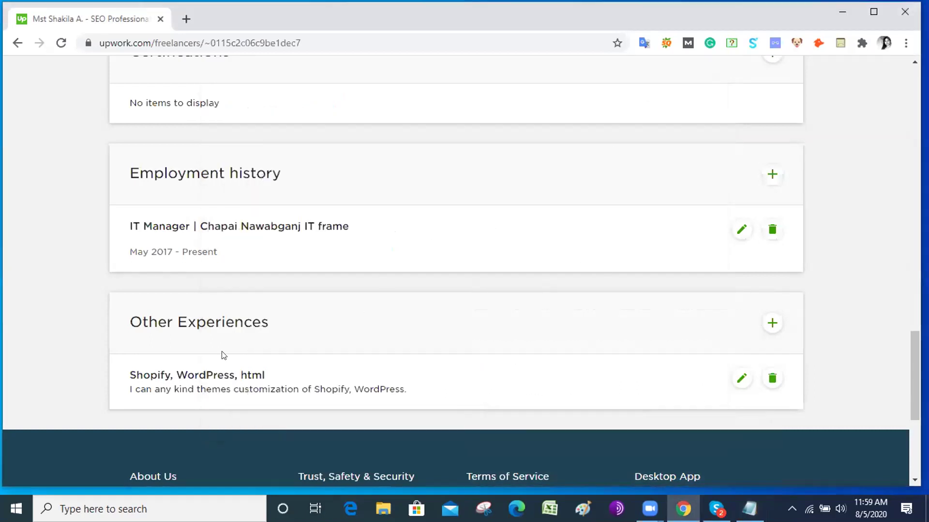
Scroll up to the profile header showing the Social Media Marketing and draft Data Entry profiles
scroll(408, 365, up, 15)
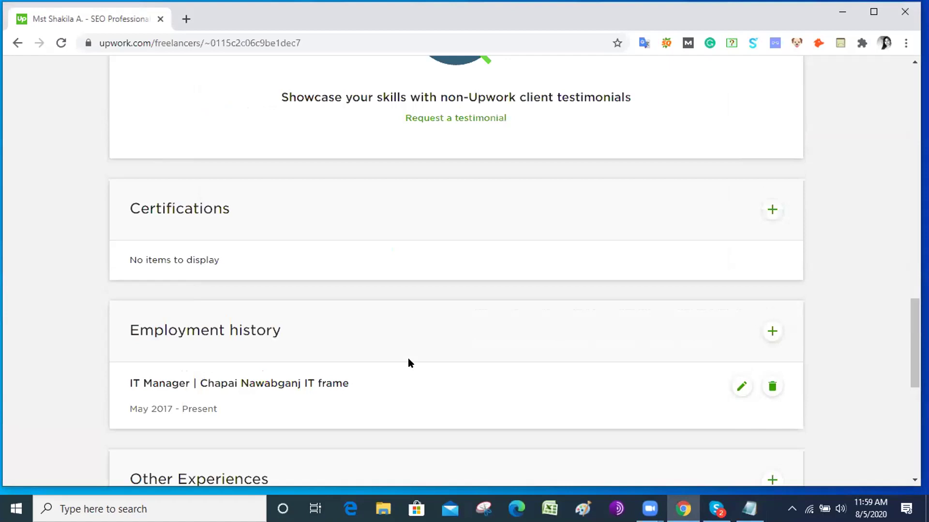
scroll(410, 357, up, 7)
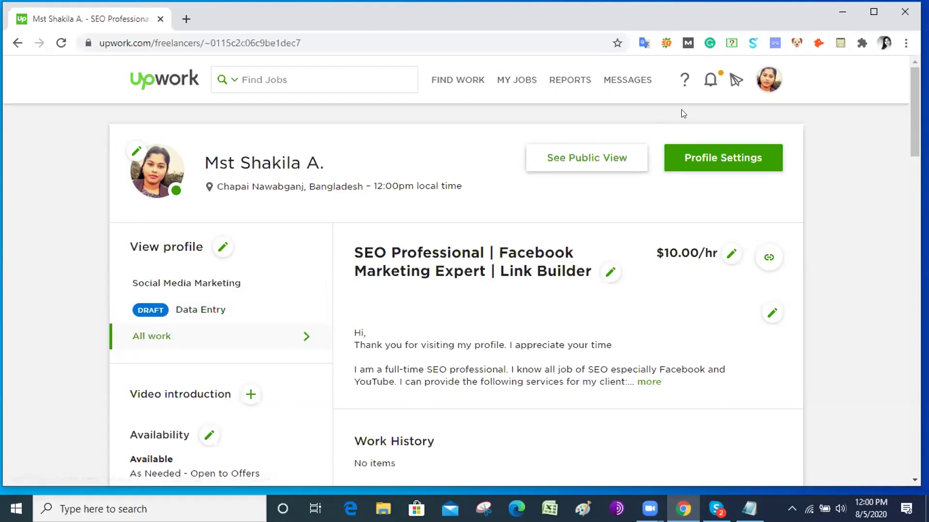
Open and dismiss the account menu, then switch the profile to See Public View
click(761, 83)
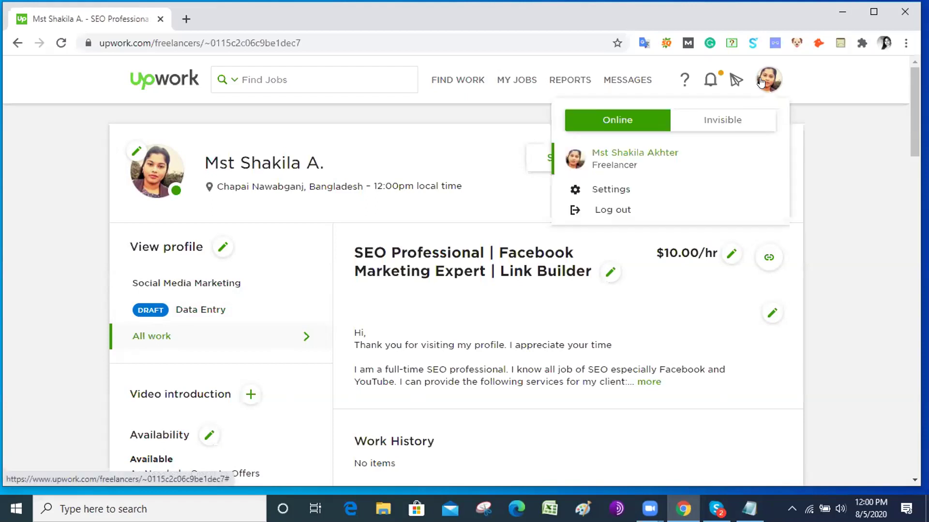
click(837, 138)
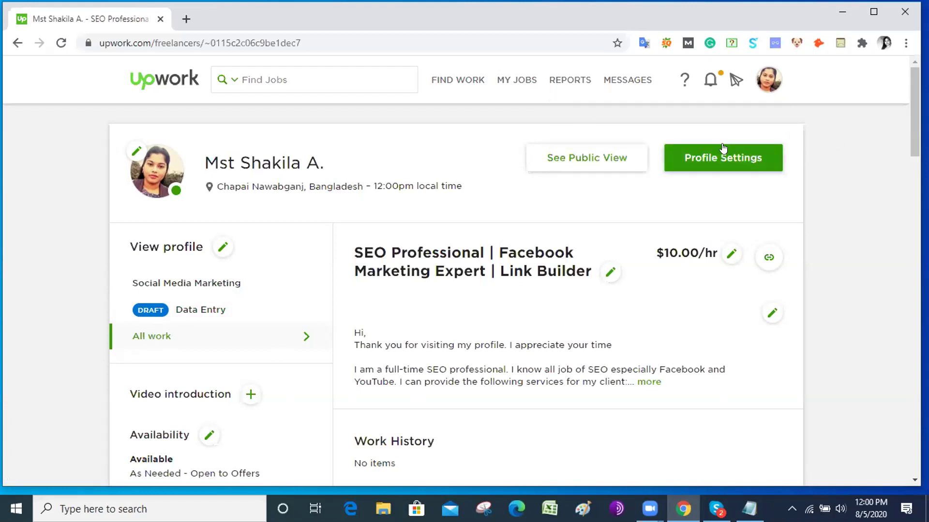
click(581, 158)
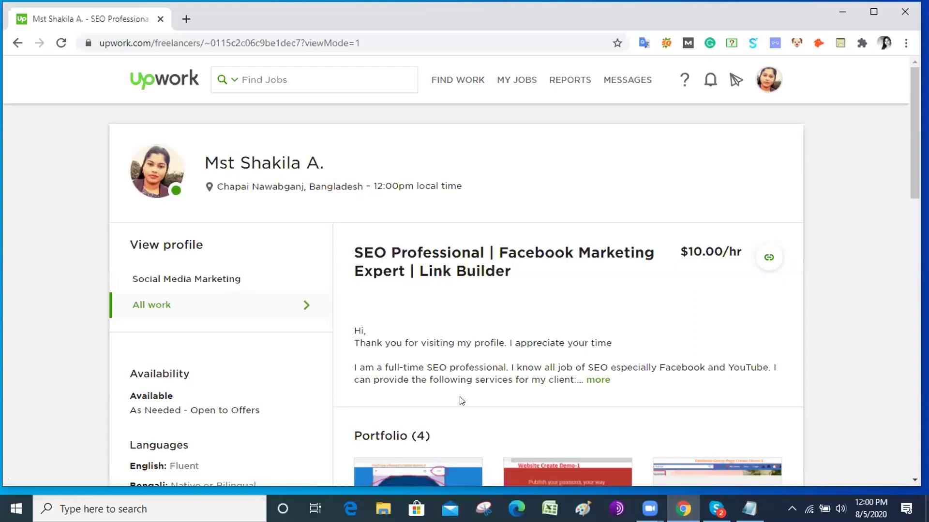
Scroll through the public Portfolio (4), Skills, IT Manager employment and Shopify, WordPress, html experience
scroll(461, 401, down, 3)
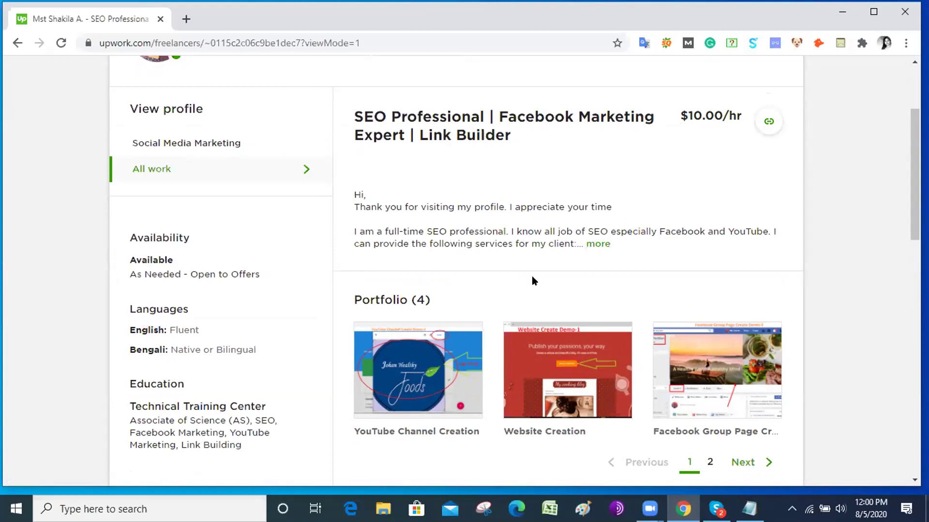
scroll(527, 310, down, 4)
scroll(523, 333, down, 9)
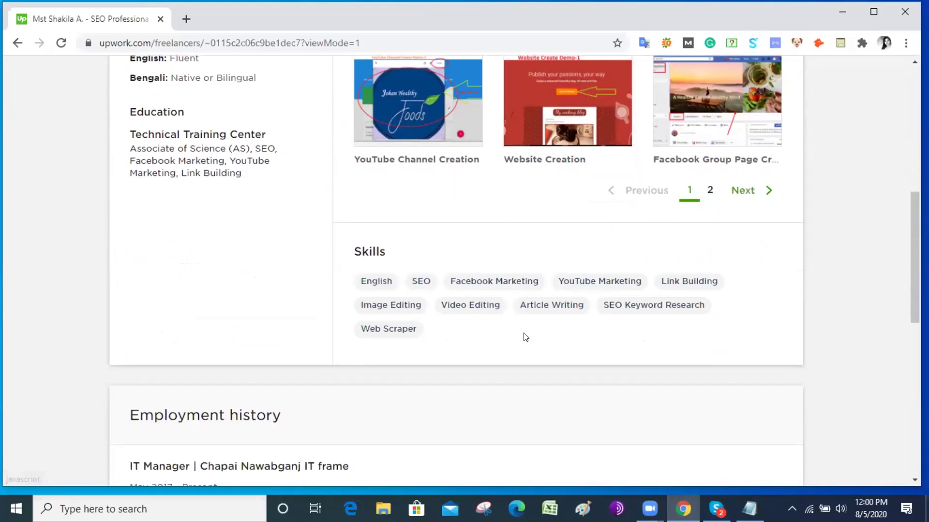
scroll(524, 333, up, 3)
scroll(525, 337, up, 8)
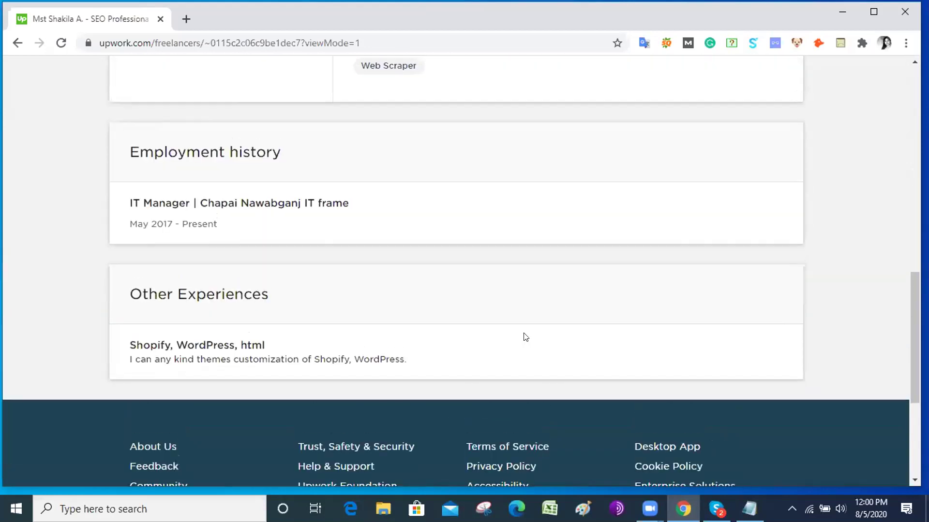
scroll(525, 337, up, 3)
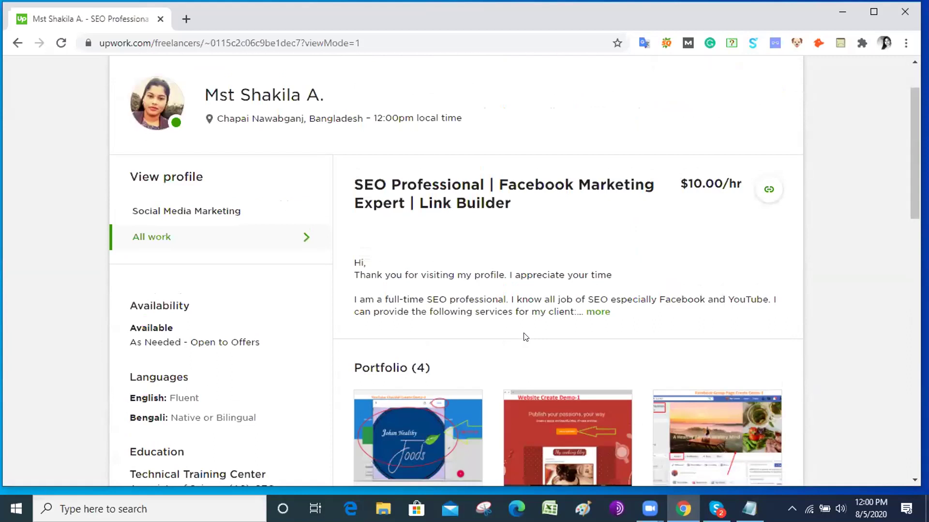
scroll(524, 333, down, 2)
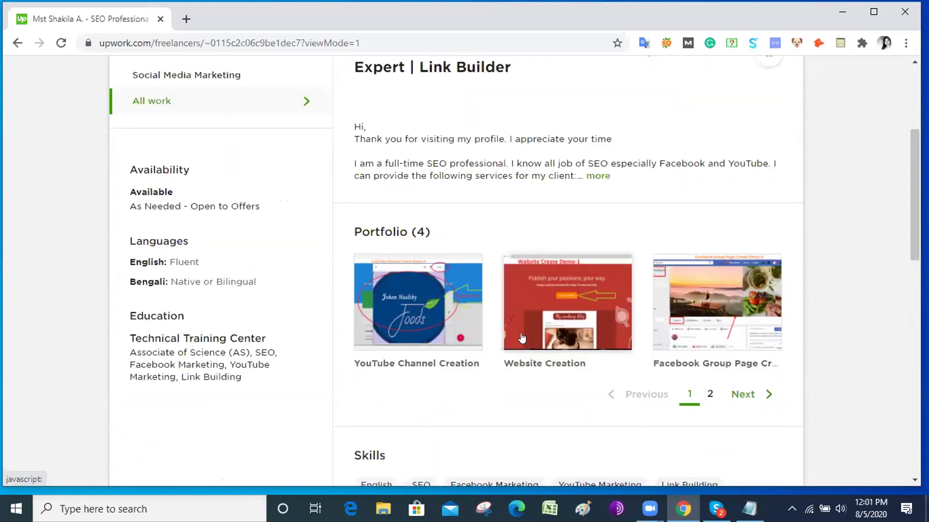
scroll(522, 337, down, 1)
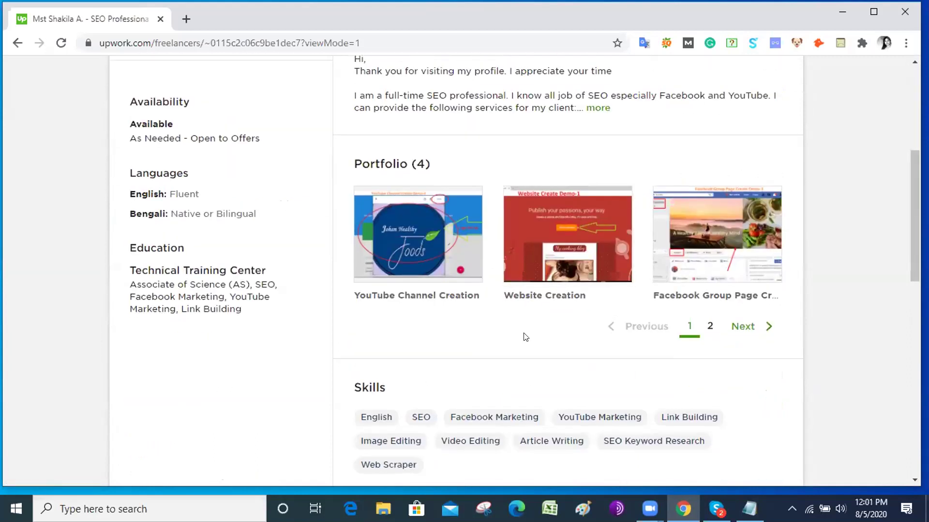
scroll(525, 337, down, 3)
scroll(310, 320, down, 2)
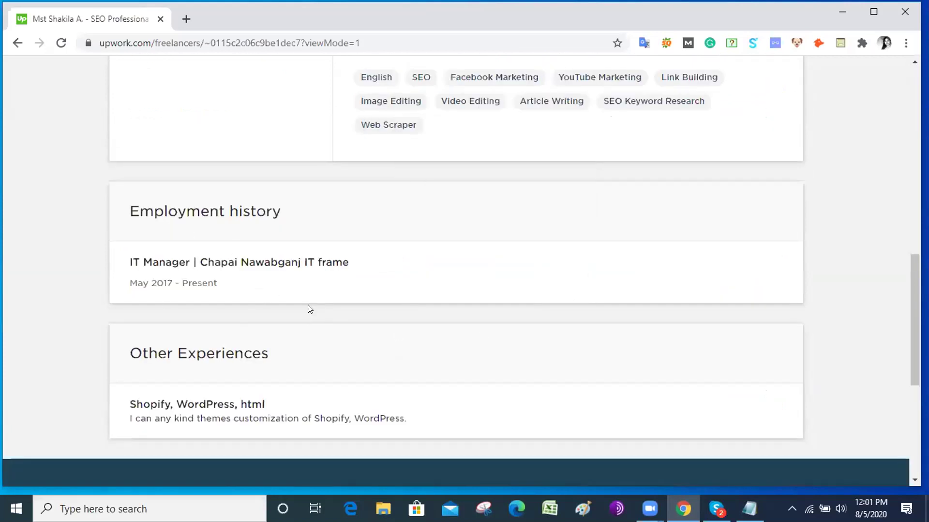
scroll(199, 270, down, 4)
scroll(216, 288, up, 3)
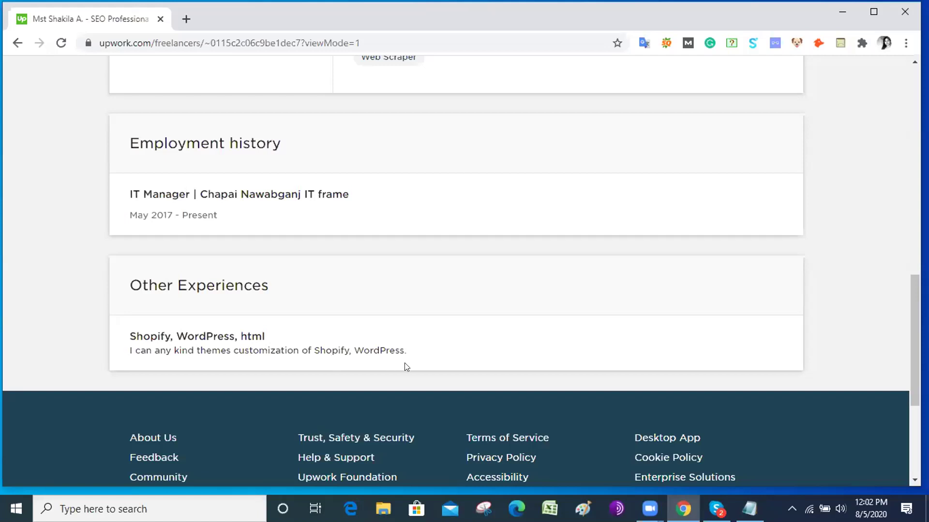
Scroll the public profile up from Other Experiences to the SEO Professional title and overview
scroll(427, 367, up, 1)
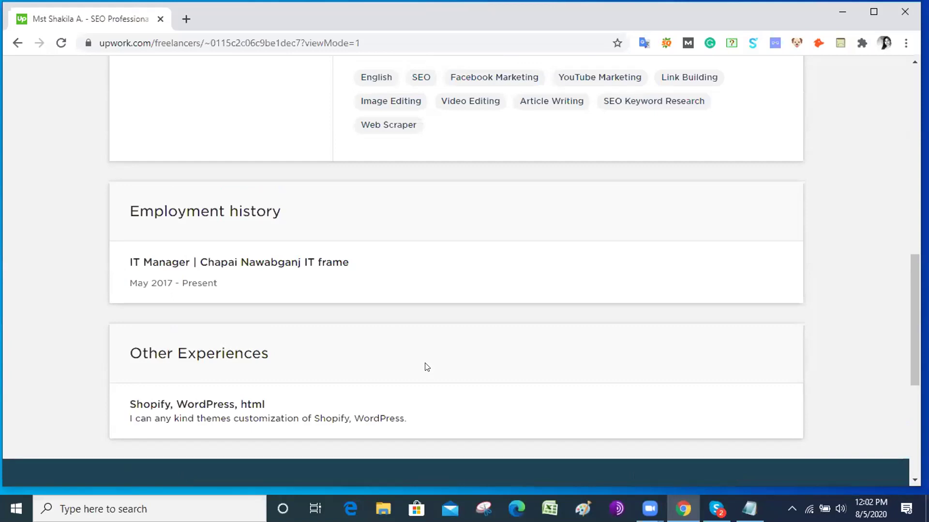
scroll(427, 367, up, 7)
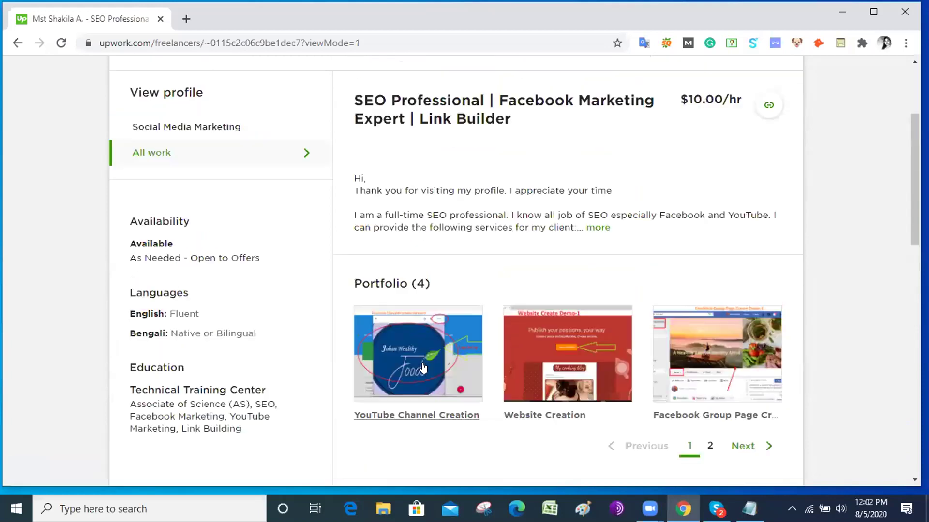
scroll(423, 368, up, 3)
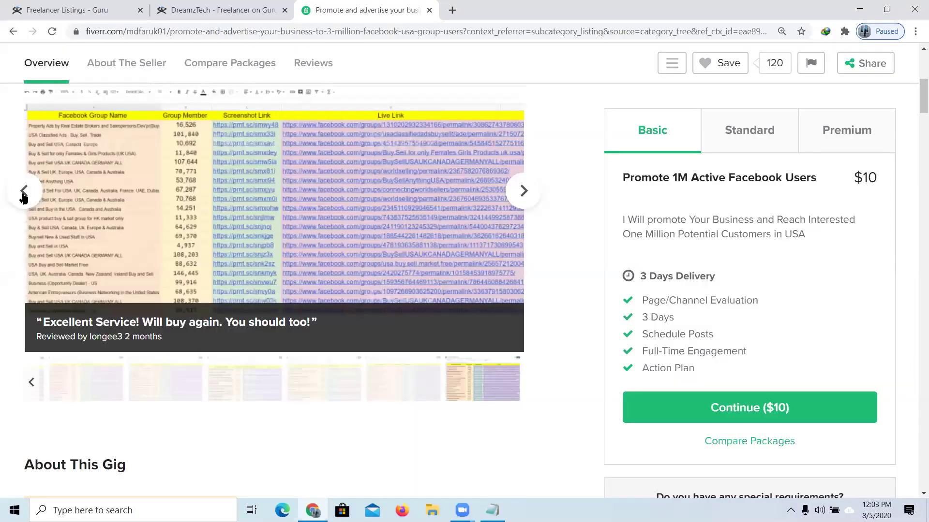
Step the Facebook promotion gig's gallery back to its first Facebook Promotion Services image
click(23, 196)
click(23, 196)
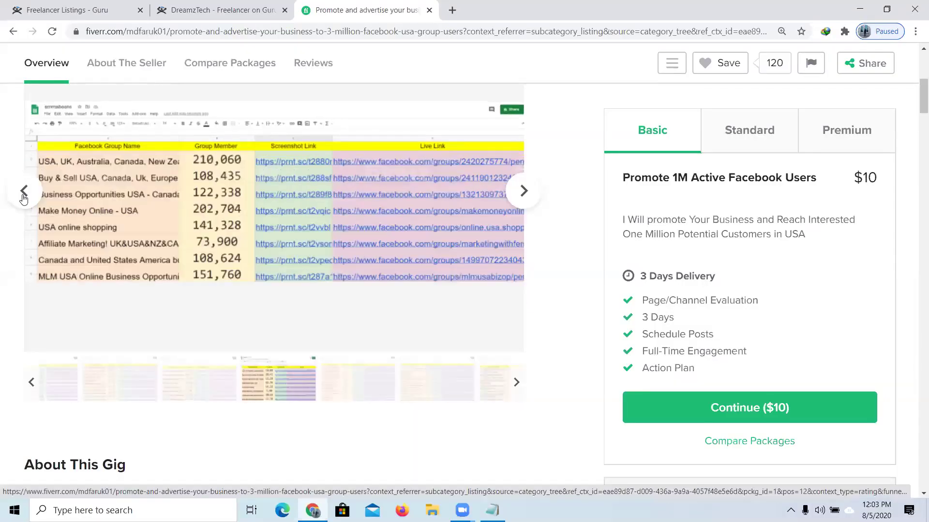
click(22, 196)
click(23, 196)
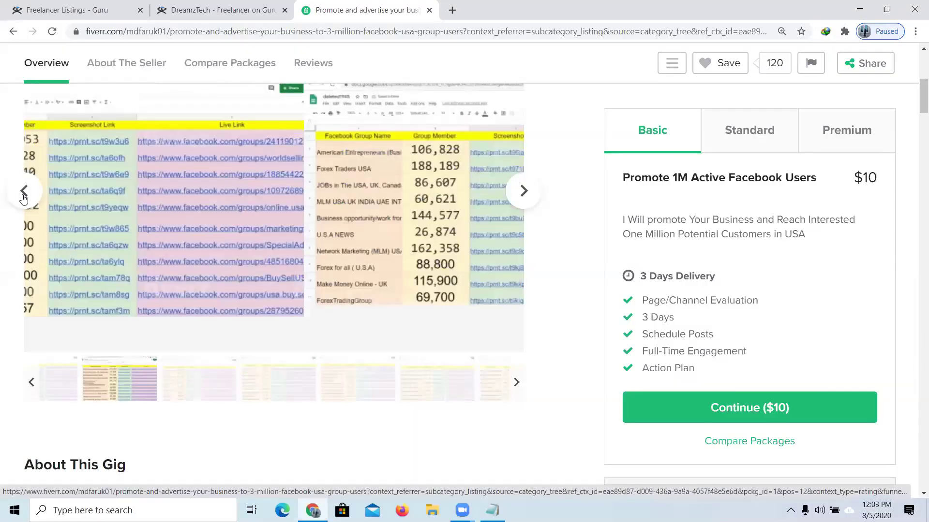
click(23, 196)
click(196, 384)
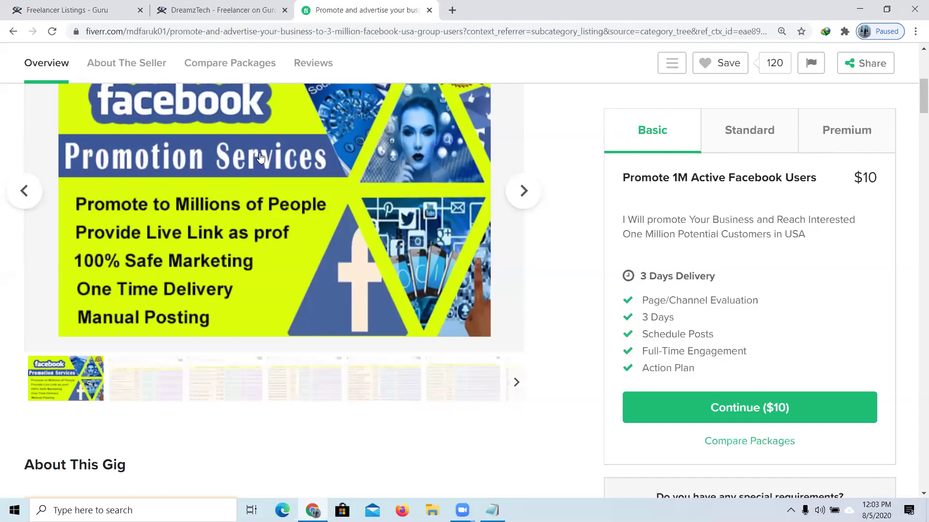
Scroll down the gig page, past the $10 Basic package, to Recommended For You
scroll(273, 169, up, 3)
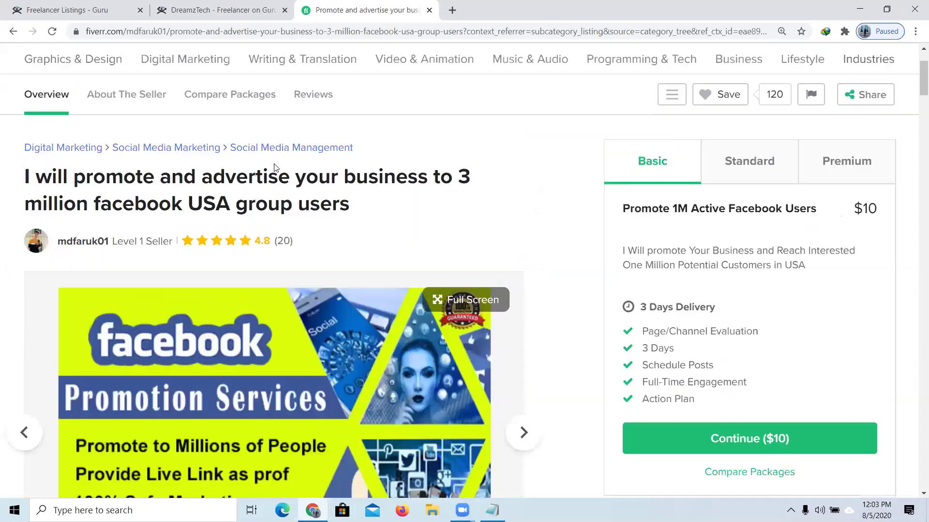
scroll(353, 215, down, 5)
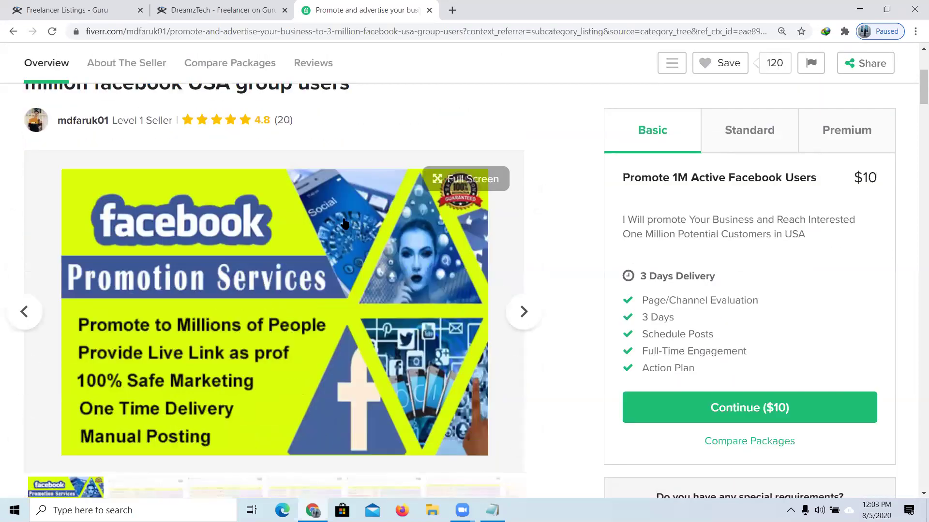
scroll(359, 209, down, 10)
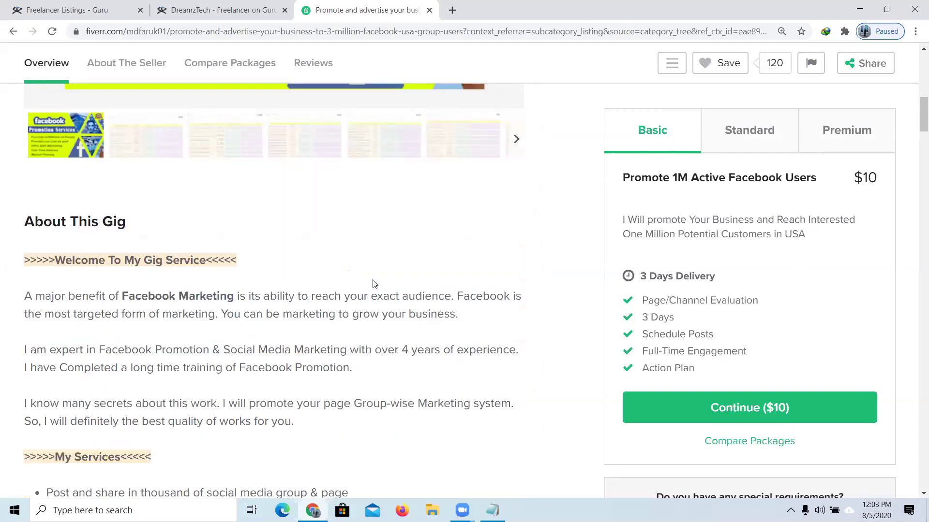
scroll(374, 288, down, 11)
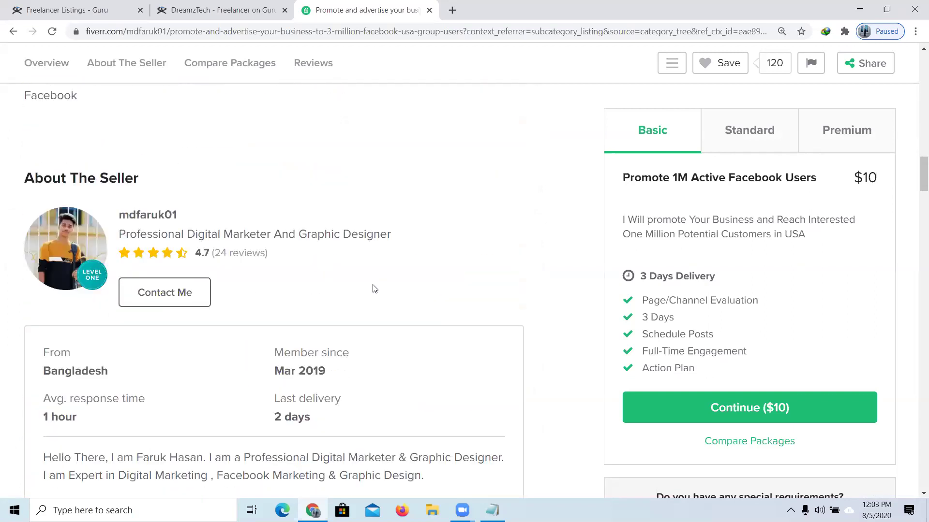
scroll(374, 288, down, 14)
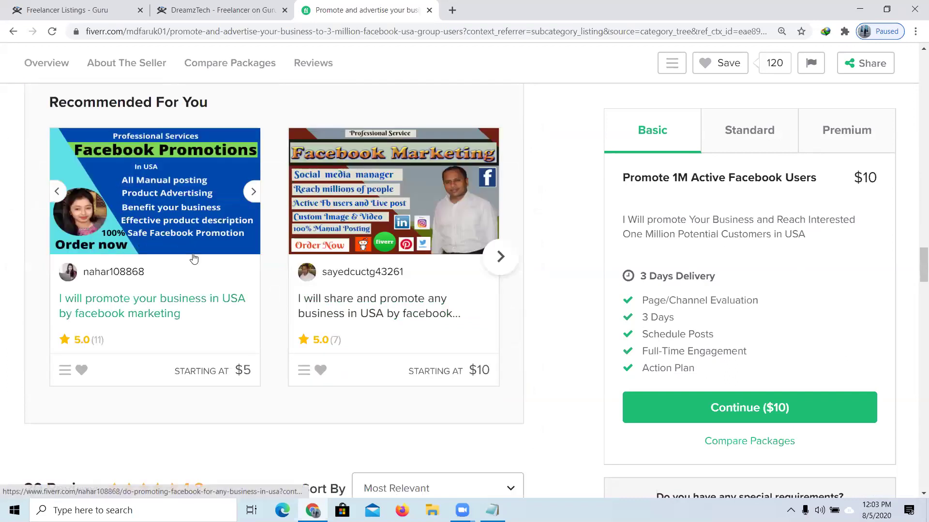
Open the first recommended USA Facebook marketing gig and browse its gallery's spreadsheet slide
click(170, 218)
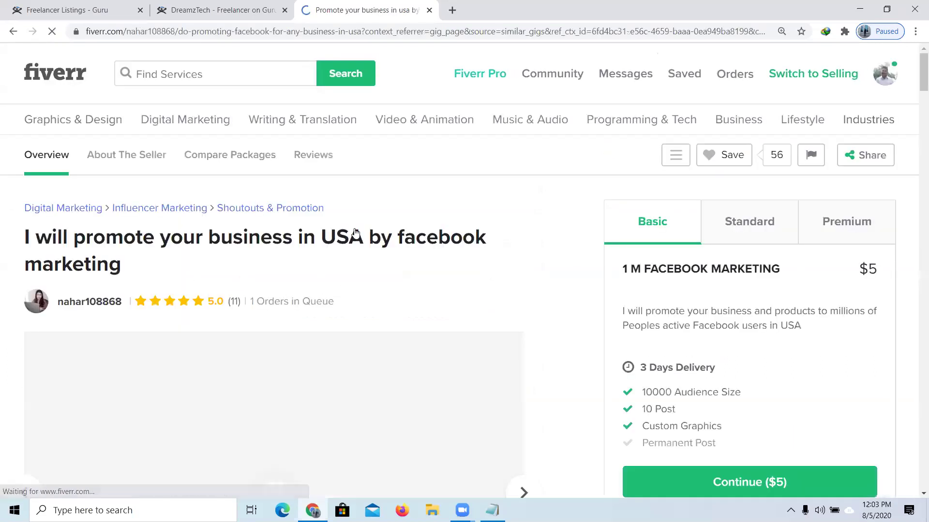
scroll(534, 267, down, 1)
scroll(533, 268, down, 1)
click(531, 264)
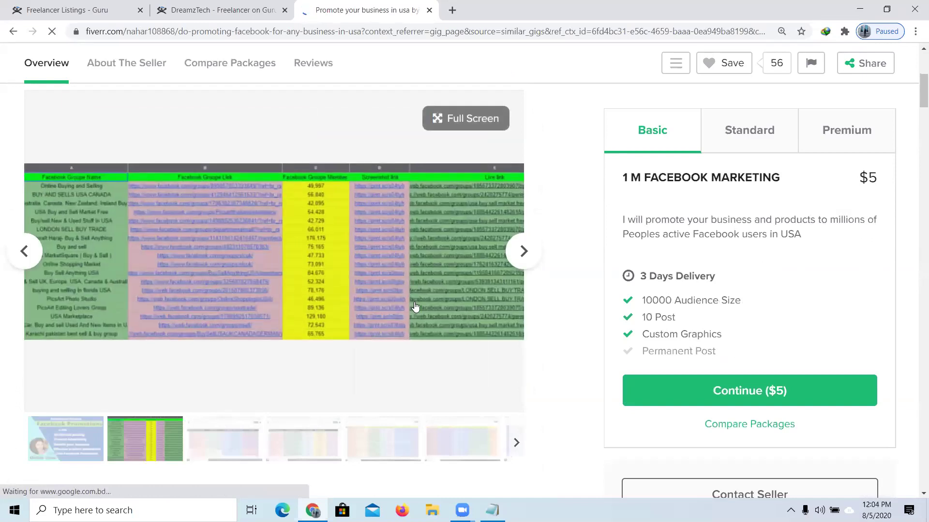
click(17, 253)
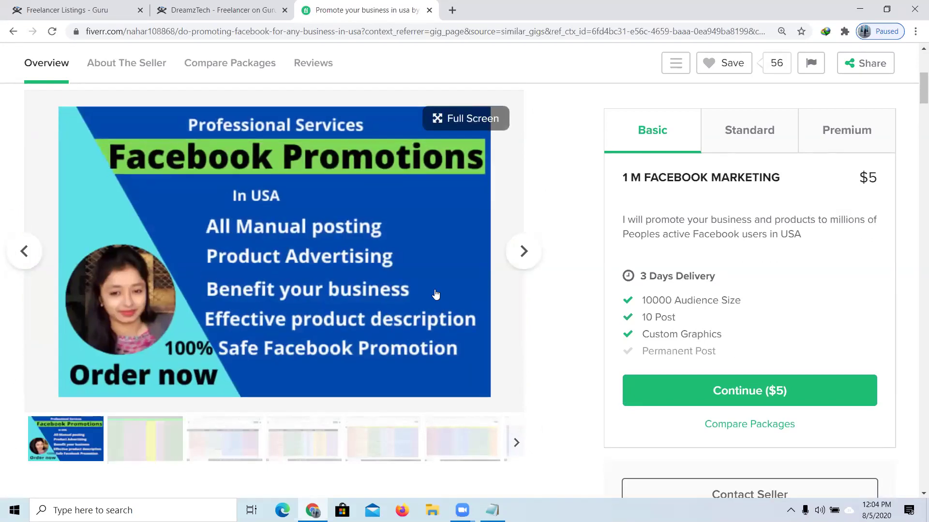
scroll(219, 270, up, 3)
scroll(237, 203, up, 2)
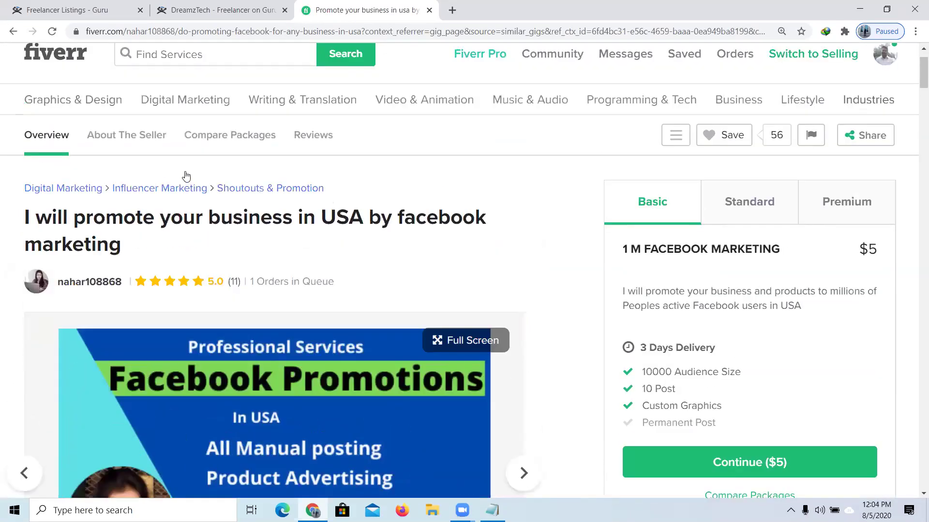
scroll(184, 176, up, 2)
Go to Digital Marketing's Social Media Advertising category and scroll its 372 listings
mouse_move(185, 165)
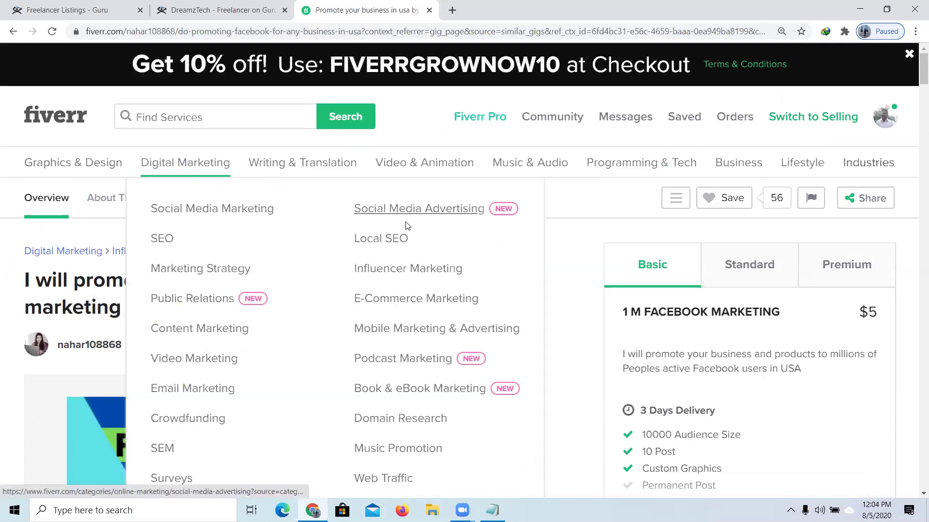
click(407, 216)
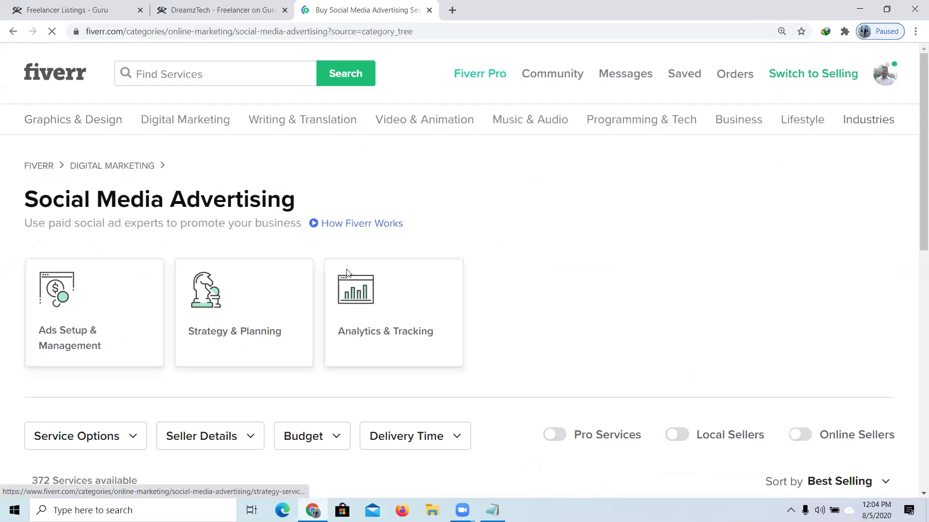
scroll(445, 314, down, 1)
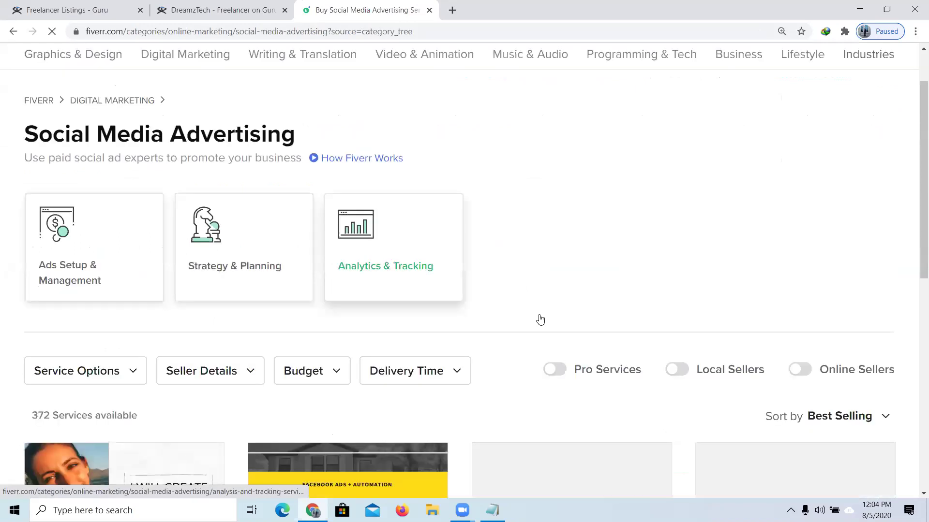
scroll(554, 317, down, 5)
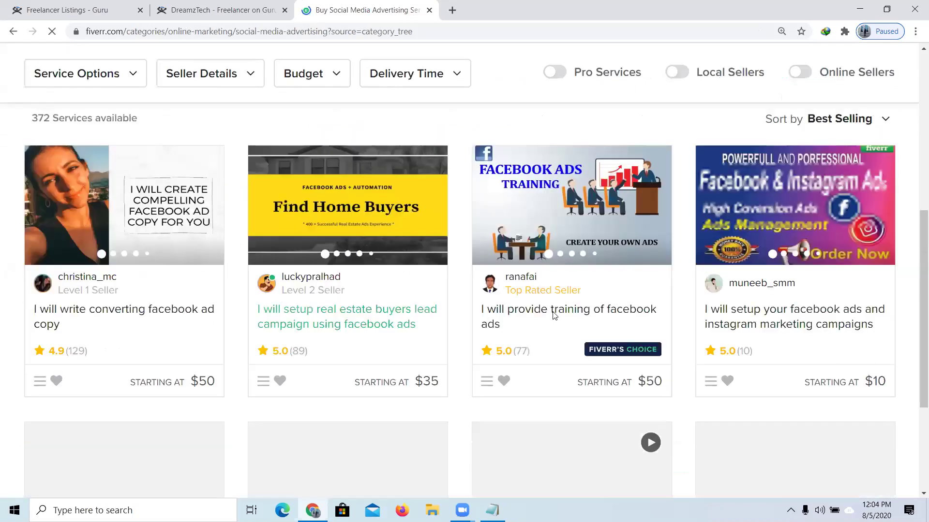
Open the 'I will provide training of facebook ads' gig and view its second gallery slide
click(553, 312)
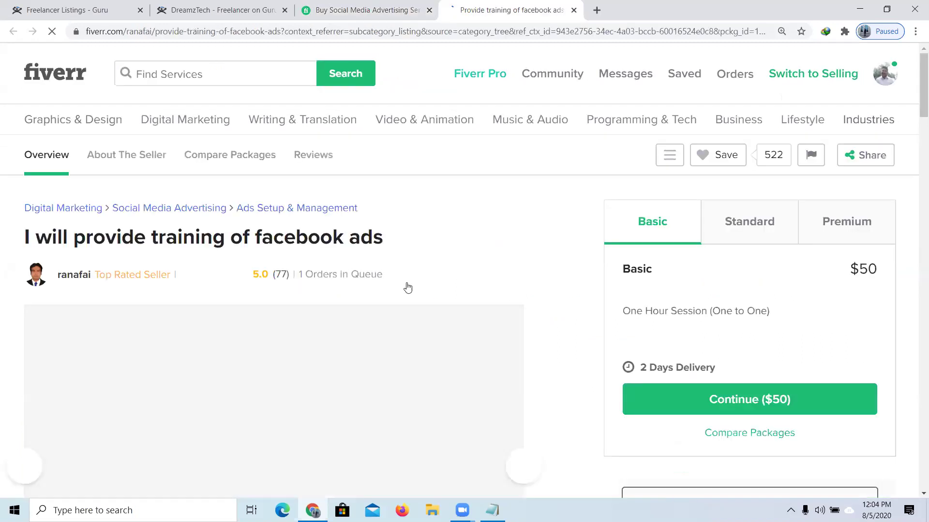
scroll(503, 320, down, 2)
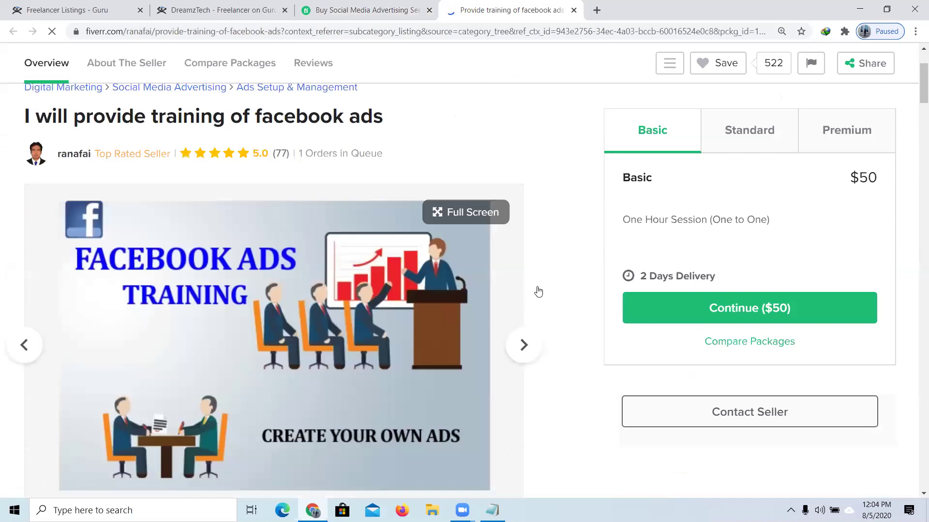
scroll(537, 291, down, 1)
click(538, 291)
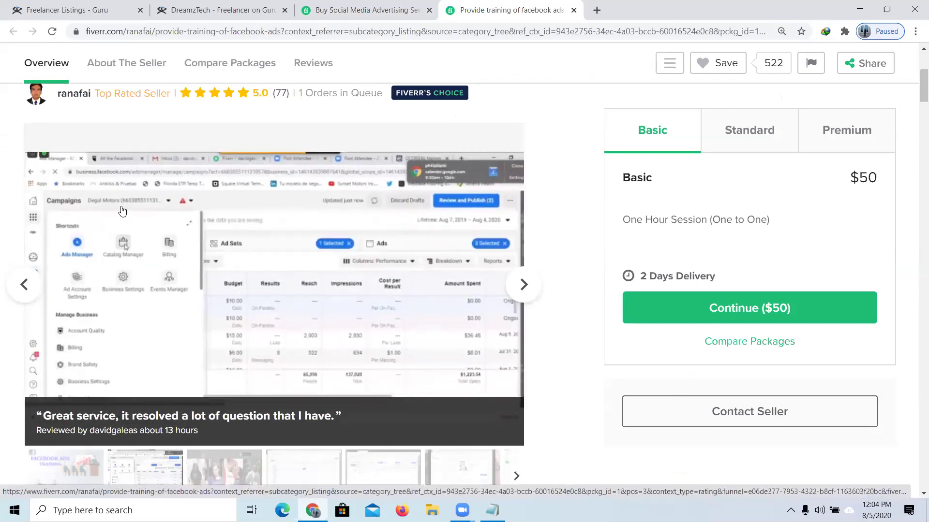
click(22, 296)
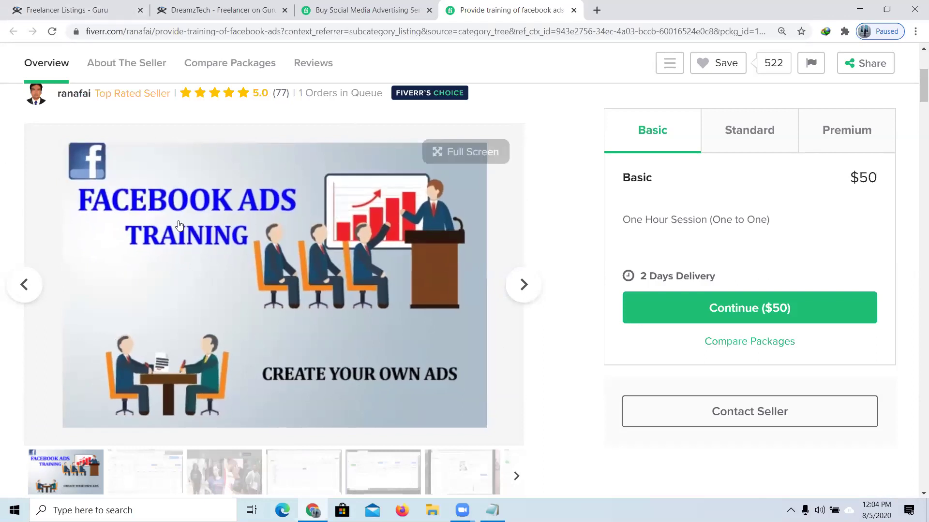
Advance through the gallery's Ads Manager, Catalog Manager and review screenshots
click(523, 284)
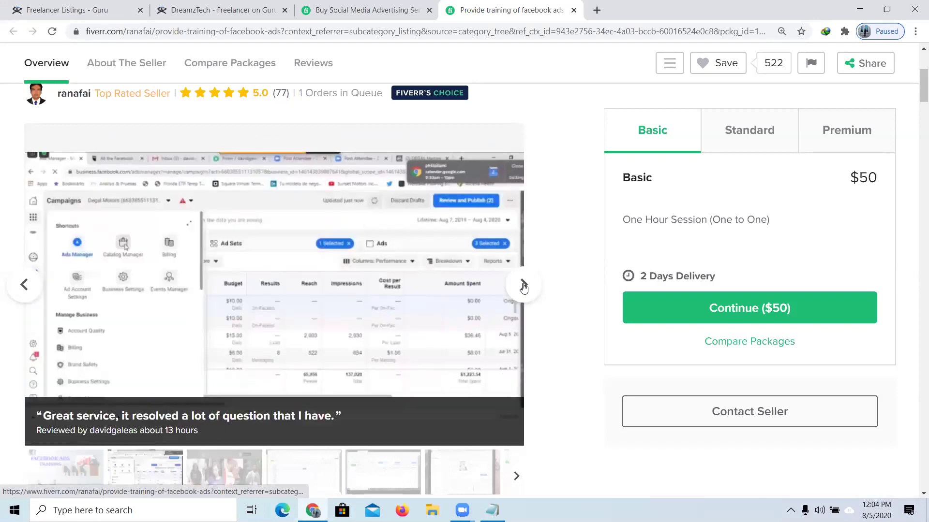
click(523, 286)
click(523, 285)
click(523, 286)
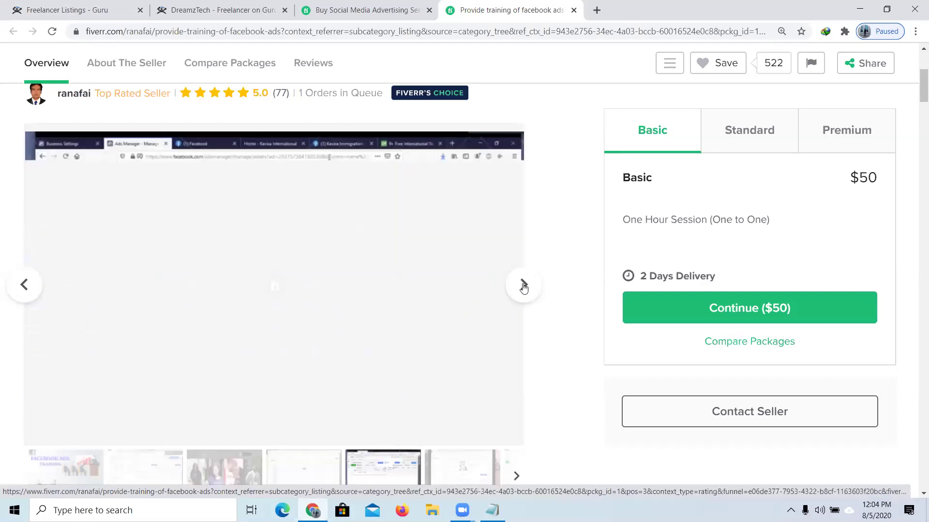
click(523, 285)
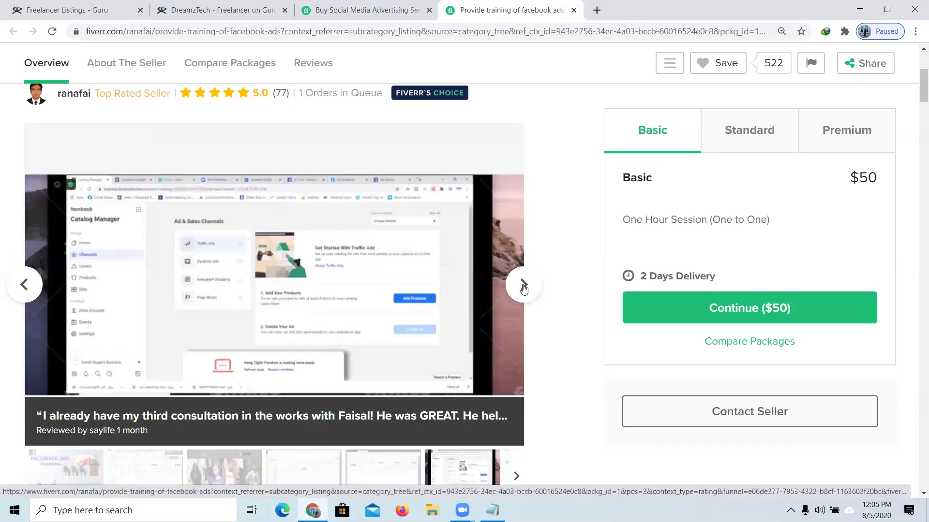
click(524, 285)
click(523, 285)
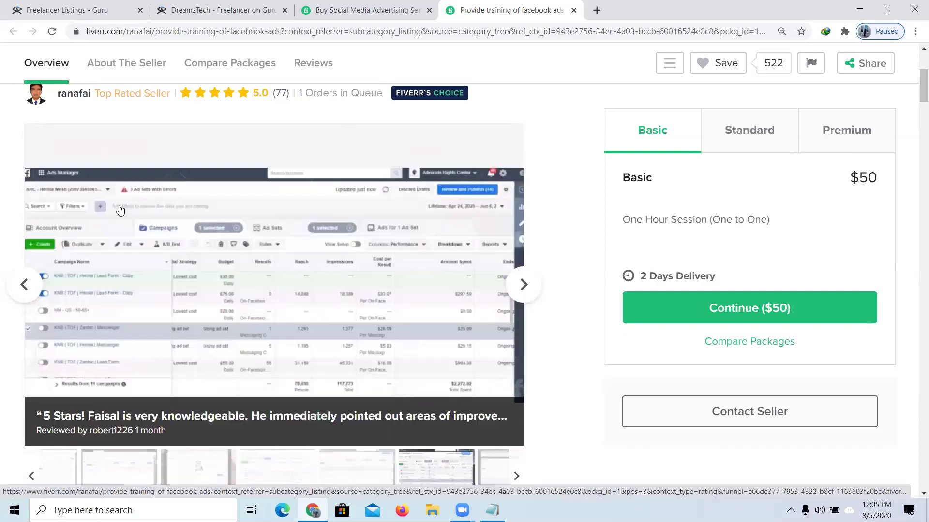
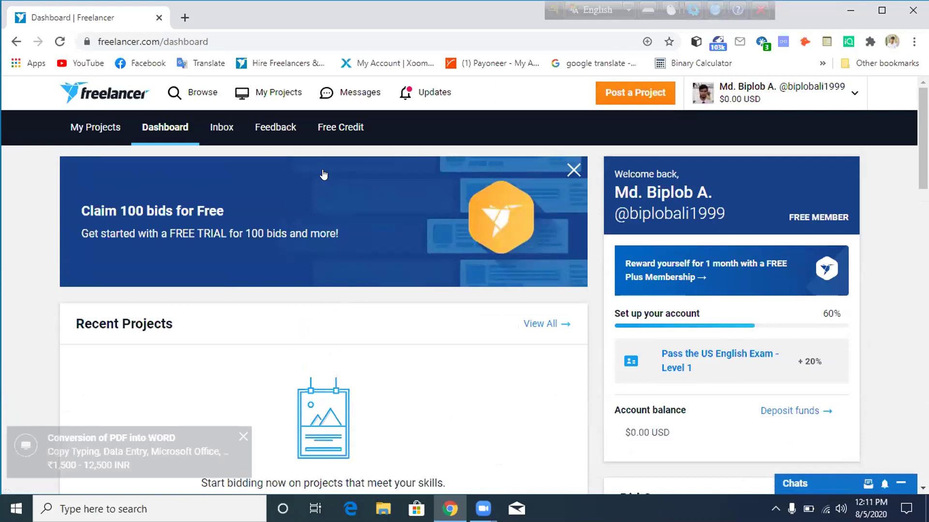
Go to the Verification Center, edit the proof-of-address Document Information and view the document types
scroll(299, 246, down, 1)
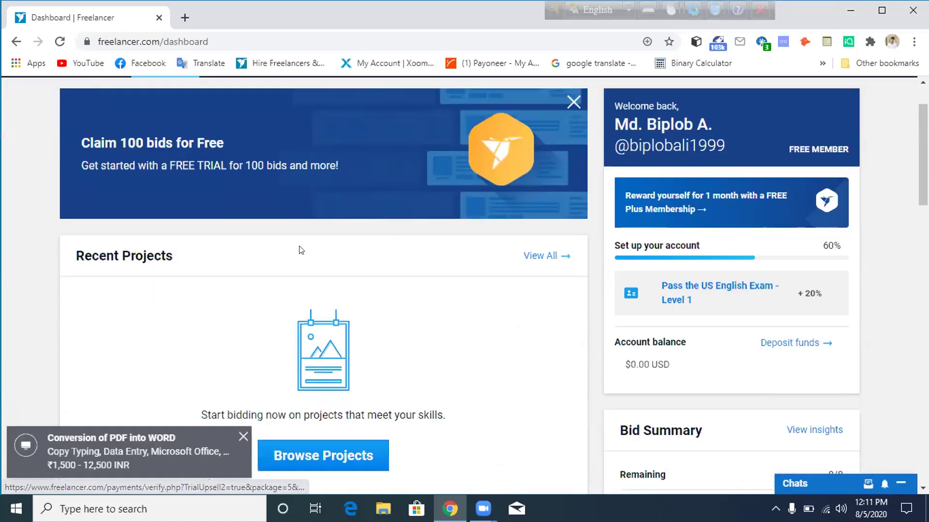
scroll(212, 348, down, 5)
click(223, 335)
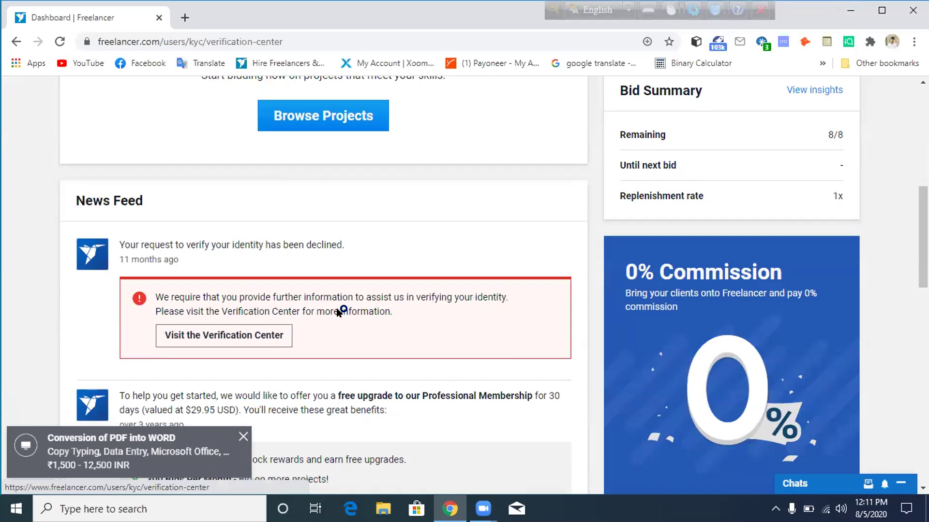
scroll(338, 309, down, 4)
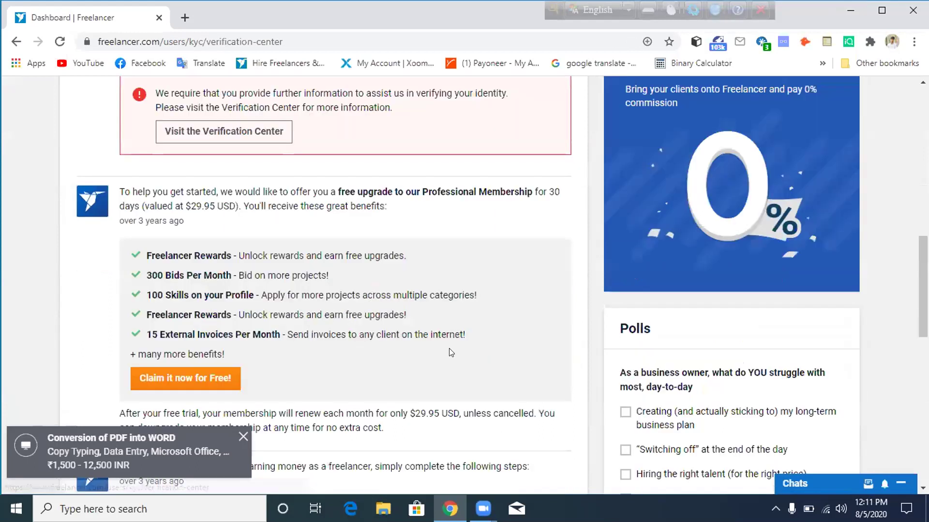
scroll(829, 232, down, 8)
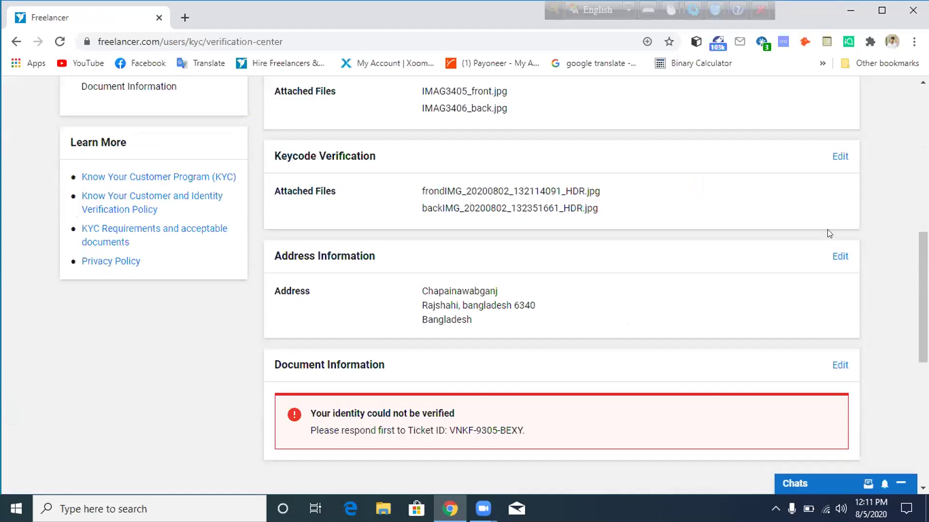
click(841, 228)
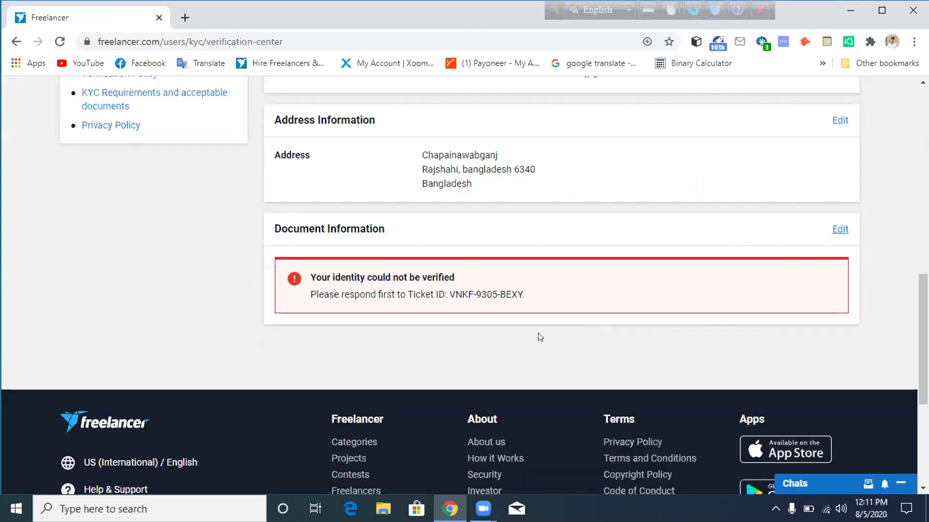
scroll(352, 311, down, 3)
click(405, 238)
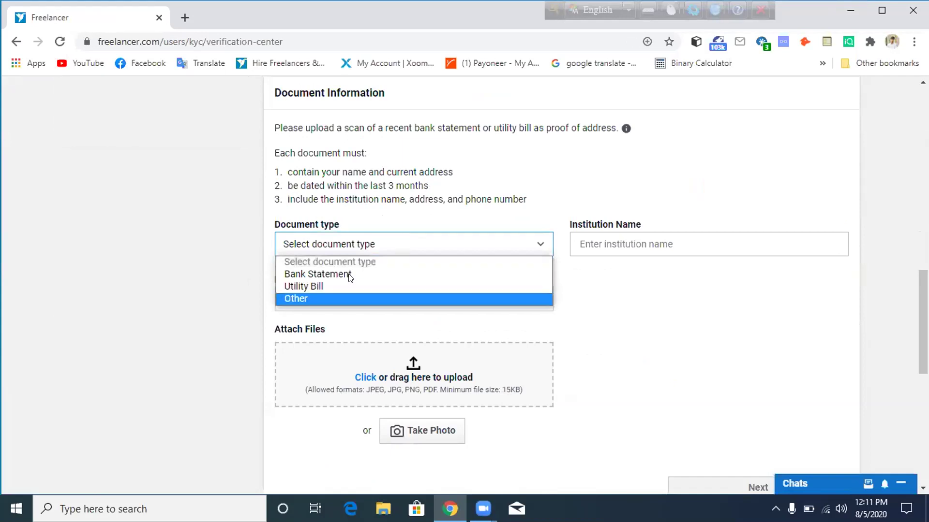
Check the two attached ID file names and the issue date field, then recheck the document types
scroll(334, 225, up, 7)
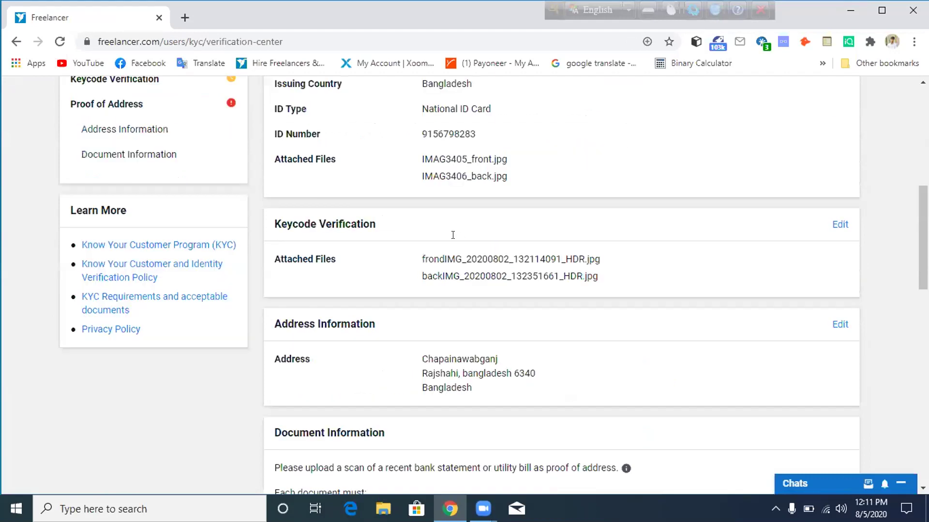
scroll(453, 235, up, 1)
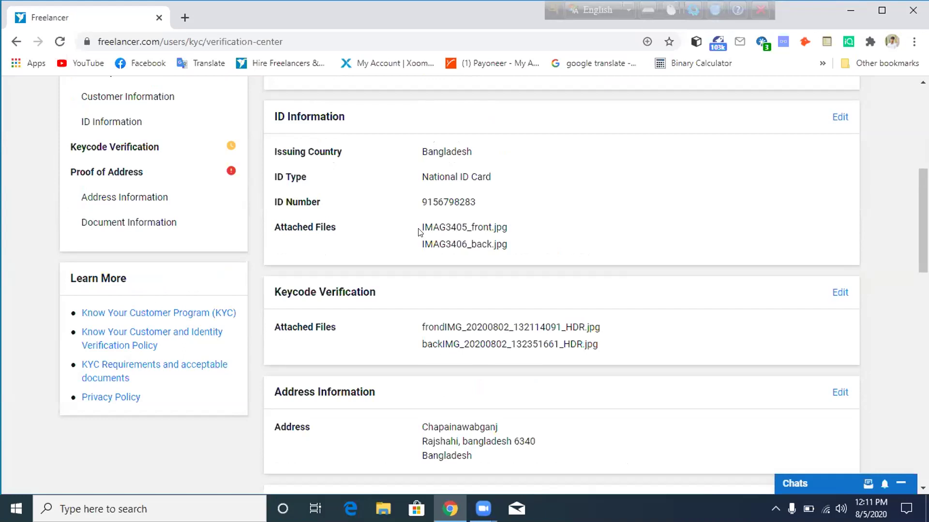
drag(422, 227, 517, 245)
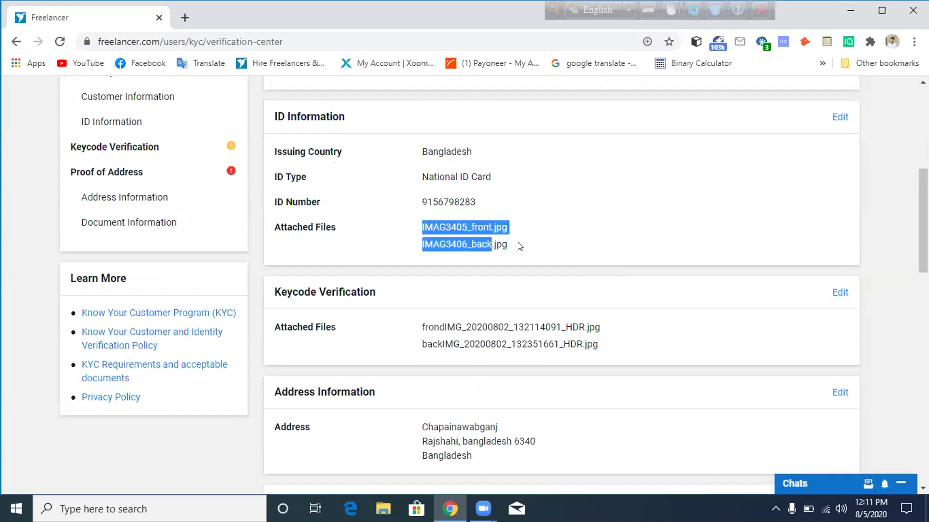
scroll(435, 284, down, 2)
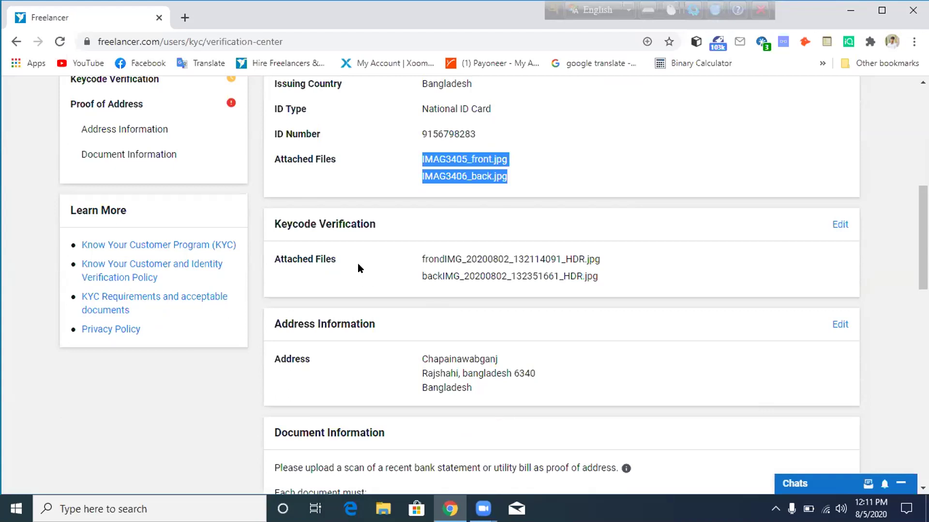
scroll(355, 266, down, 1)
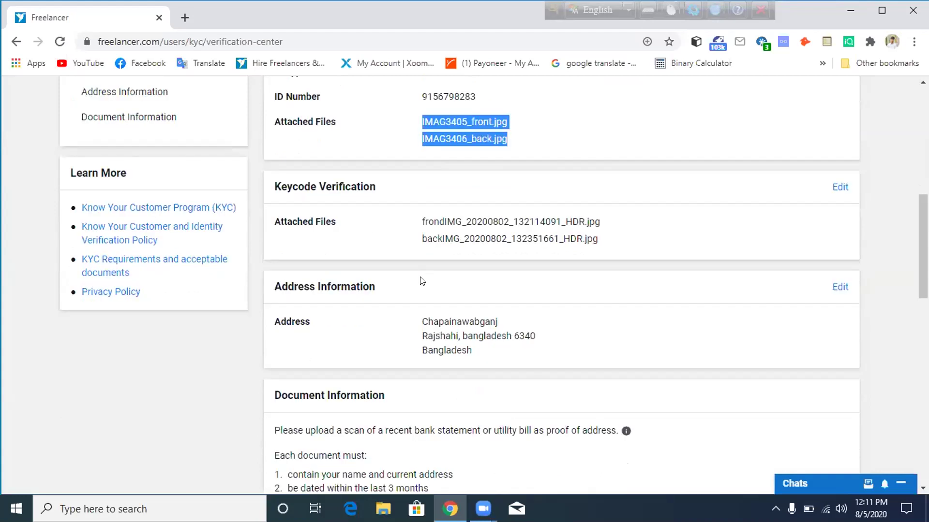
scroll(387, 291, down, 4)
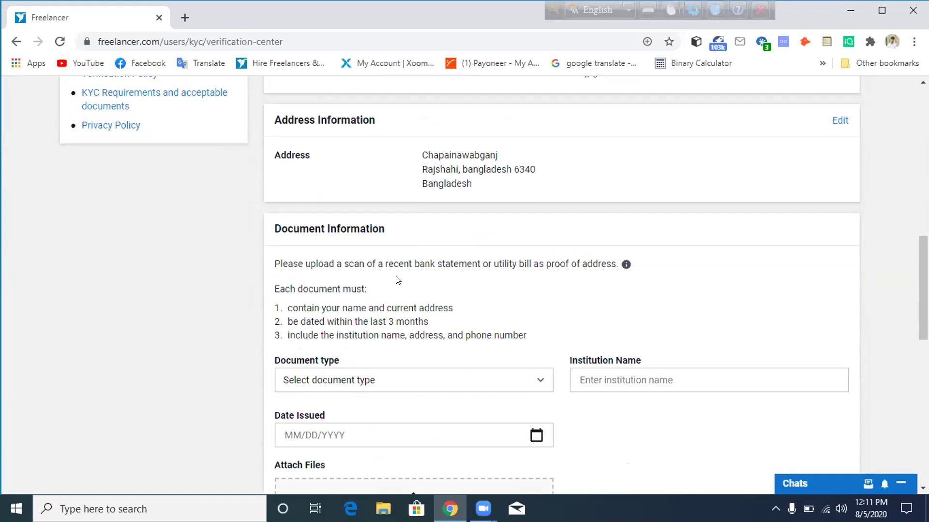
scroll(493, 310, down, 2)
click(421, 369)
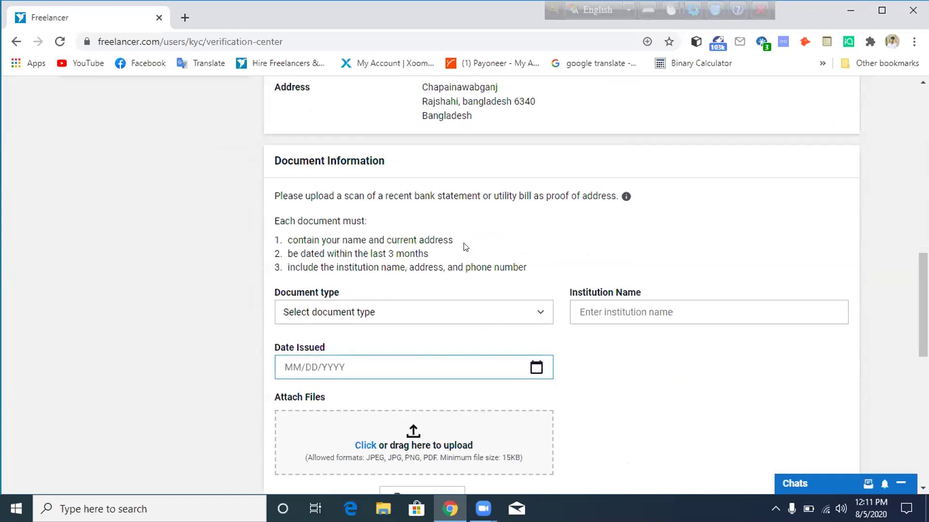
scroll(498, 240, down, 2)
click(514, 243)
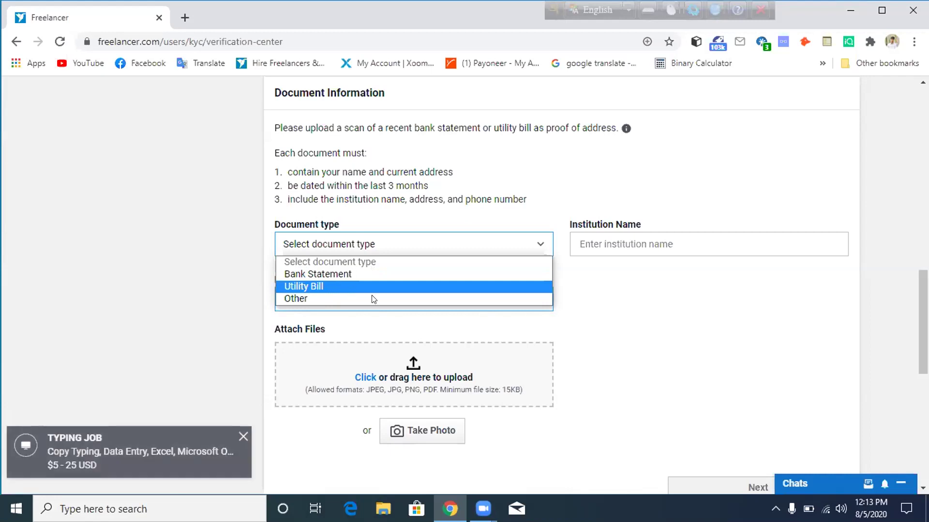
click(598, 302)
scroll(435, 232, up, 1)
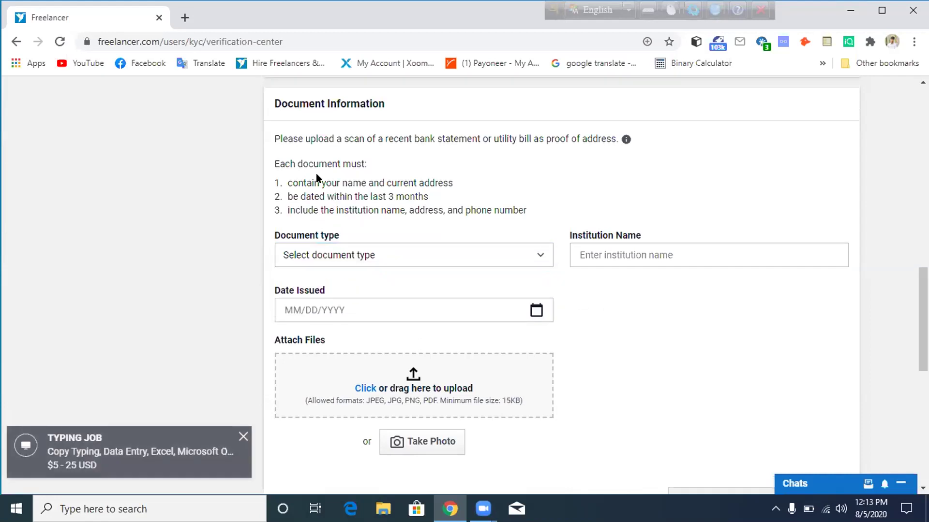
key(Page_Up)
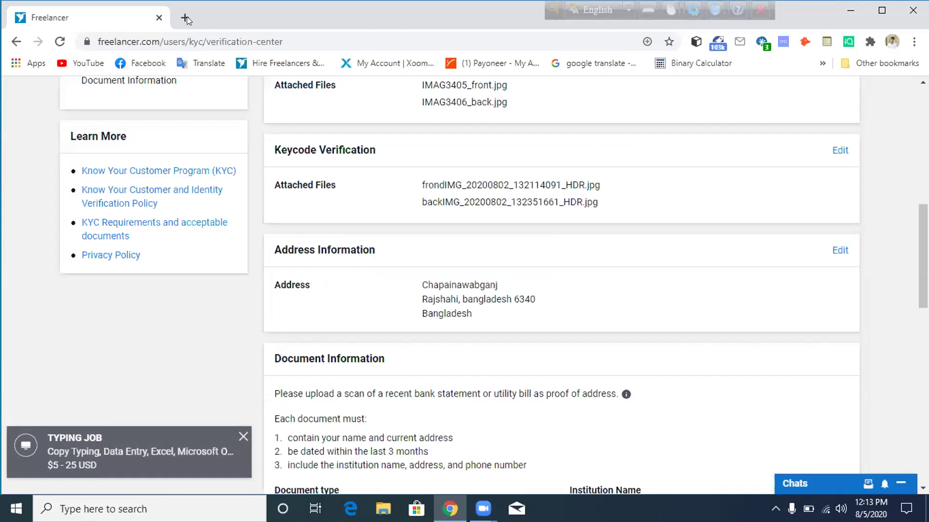
key(Up)
key(Up)
key(Up)
key(Up)
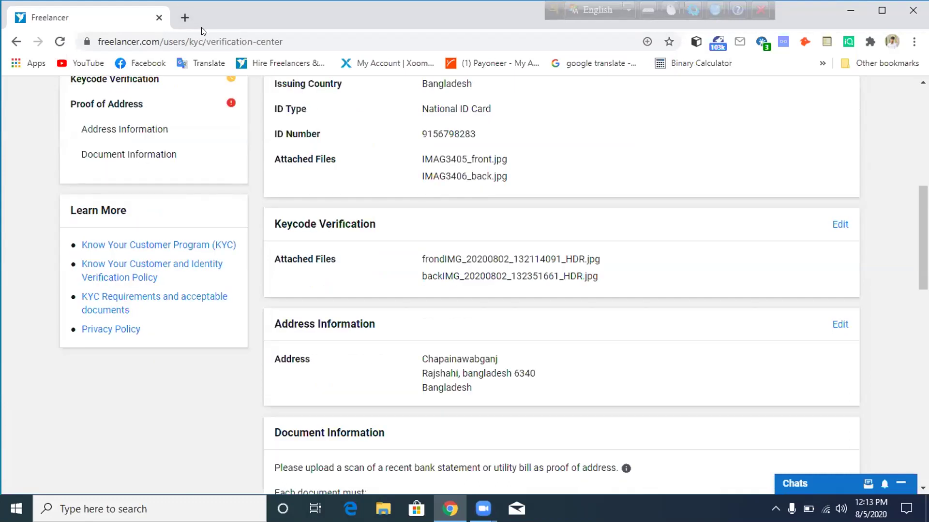
Open Guru in a new browser tab and log in with the saved credentials
click(183, 18)
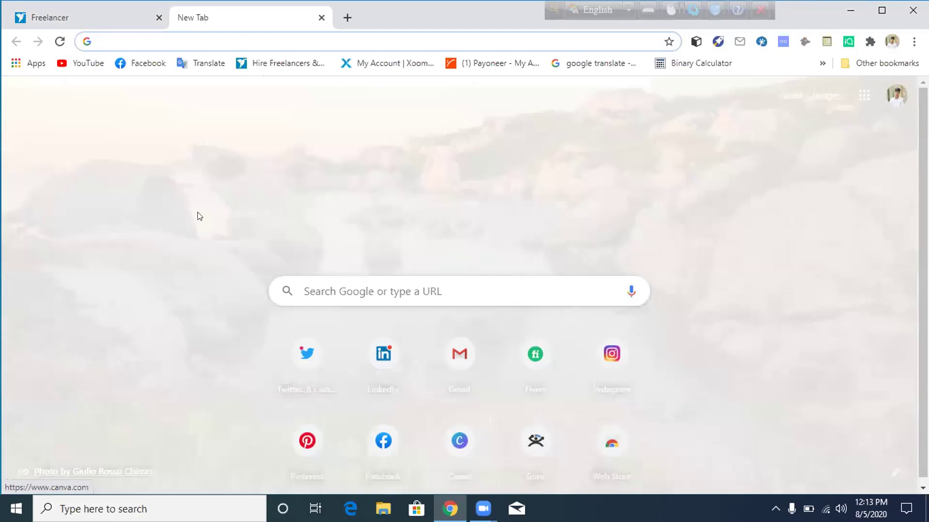
text(guru)
key(Return)
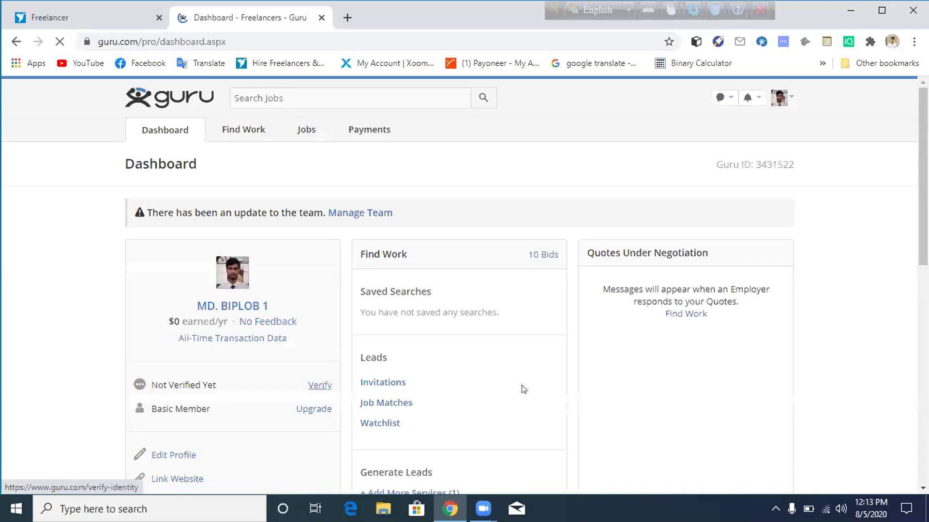
scroll(523, 390, down, 7)
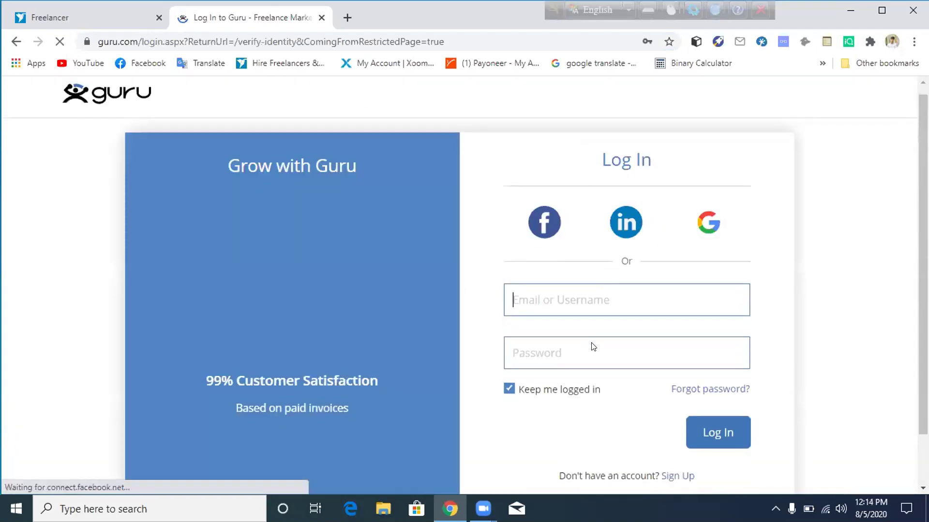
scroll(594, 346, down, 1)
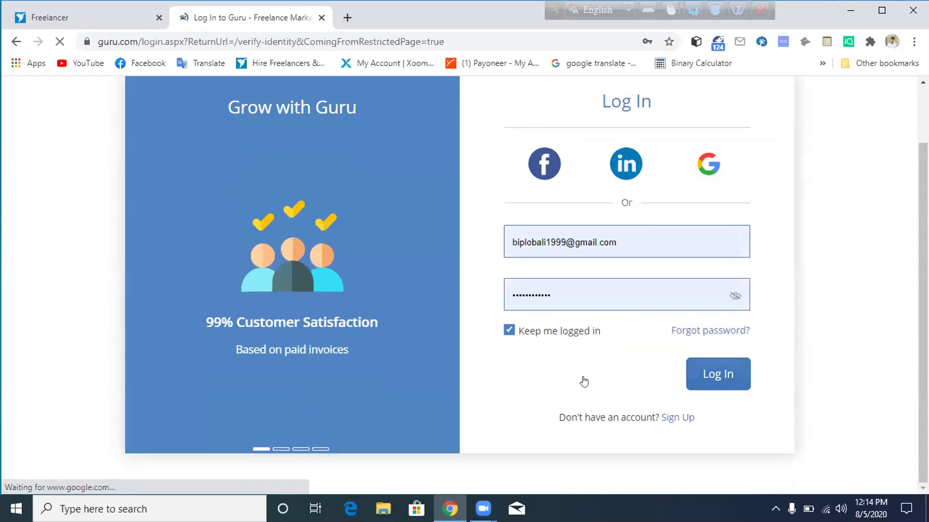
key(Return)
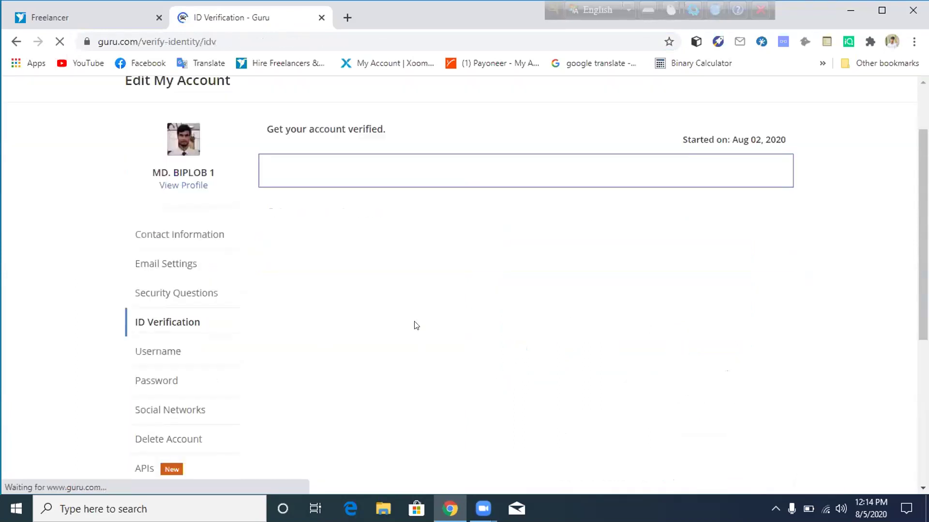
scroll(416, 325, down, 3)
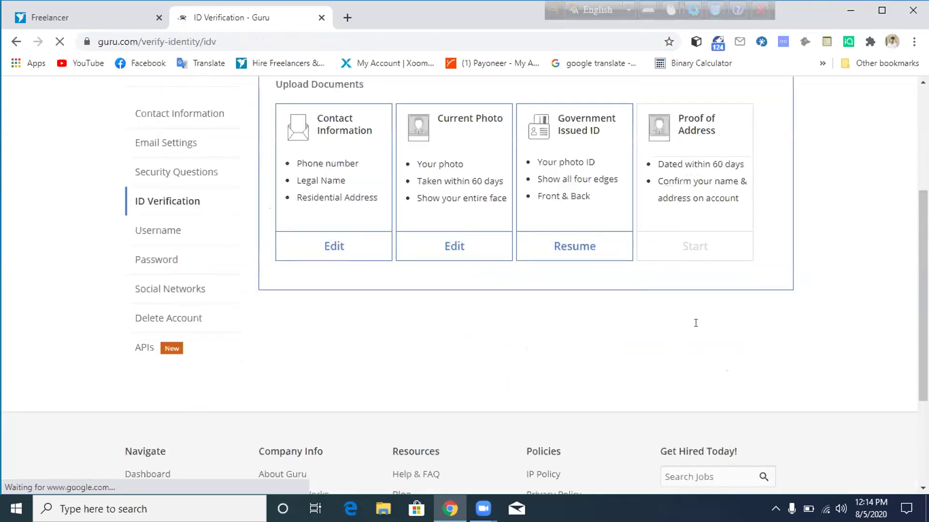
scroll(619, 382, up, 2)
click(583, 415)
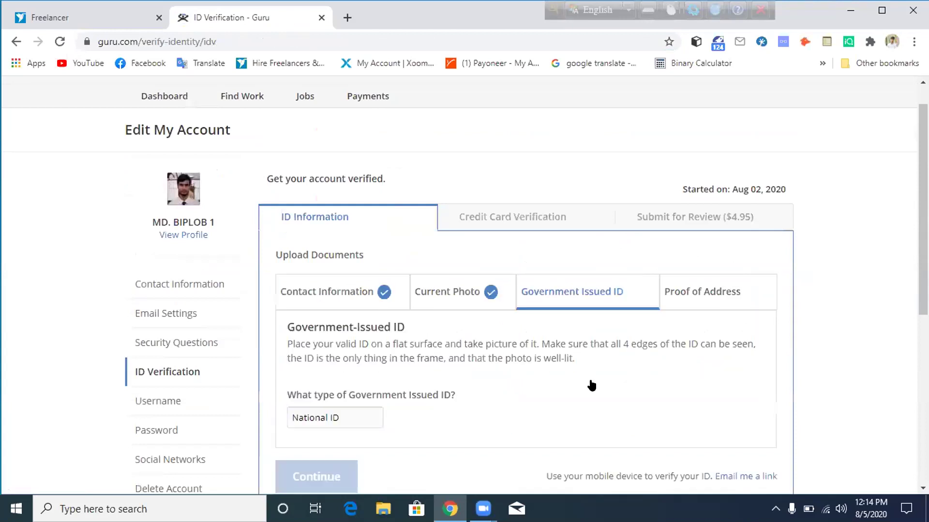
scroll(491, 276, down, 2)
scroll(461, 266, down, 5)
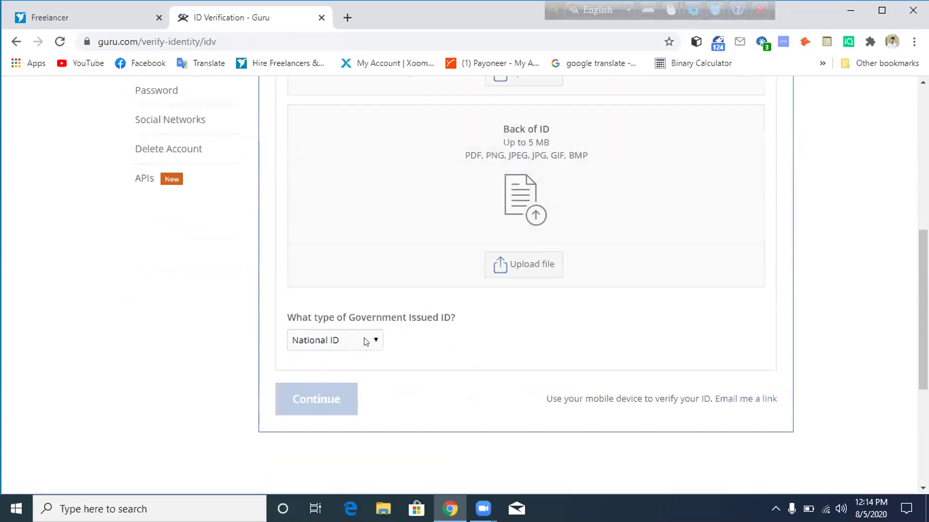
click(366, 341)
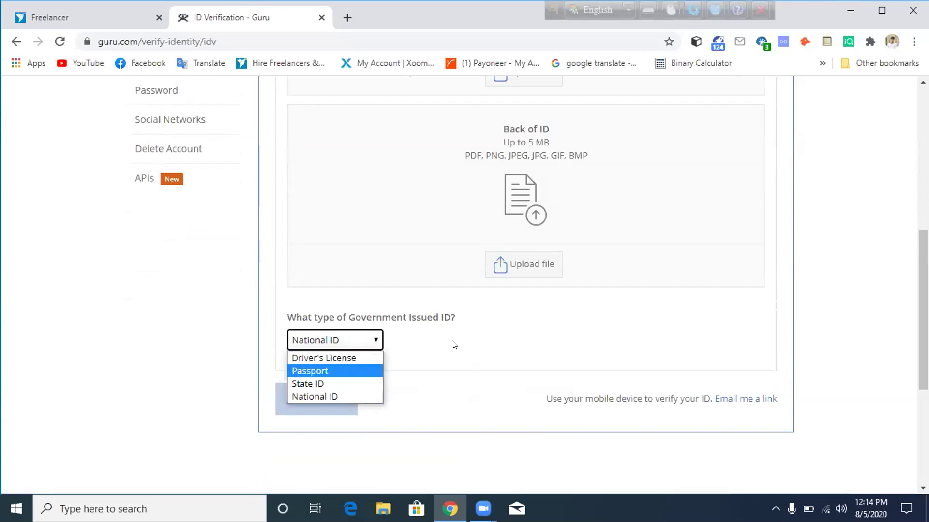
scroll(453, 341, up, 10)
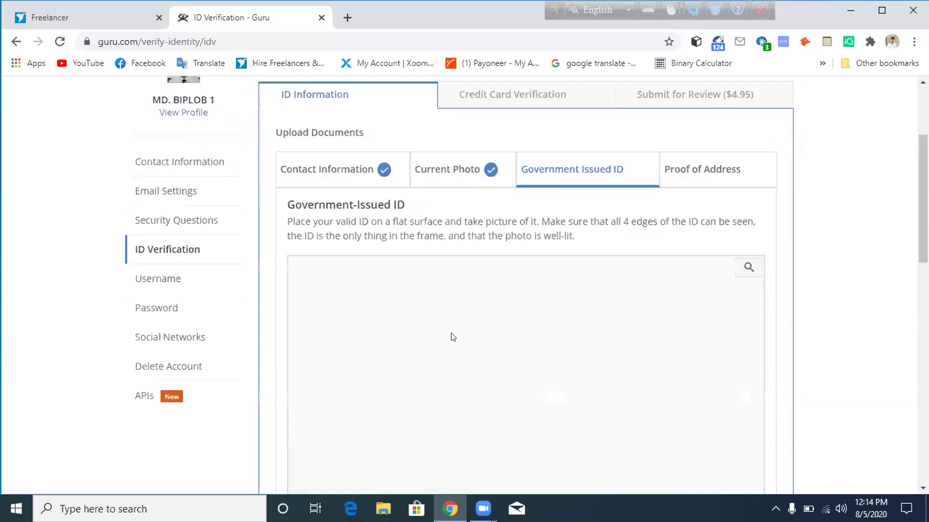
scroll(453, 337, down, 1)
scroll(452, 337, up, 3)
scroll(452, 336, down, 3)
scroll(453, 336, down, 1)
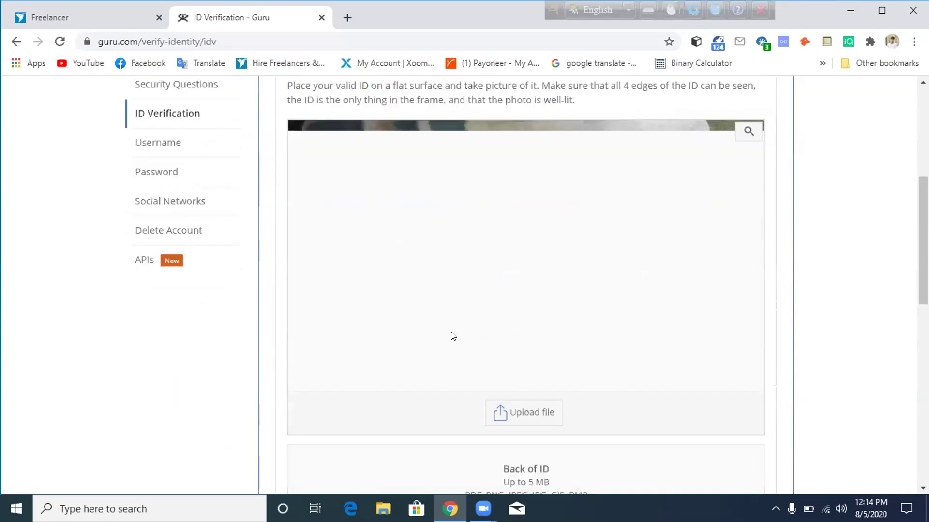
scroll(452, 334, up, 4)
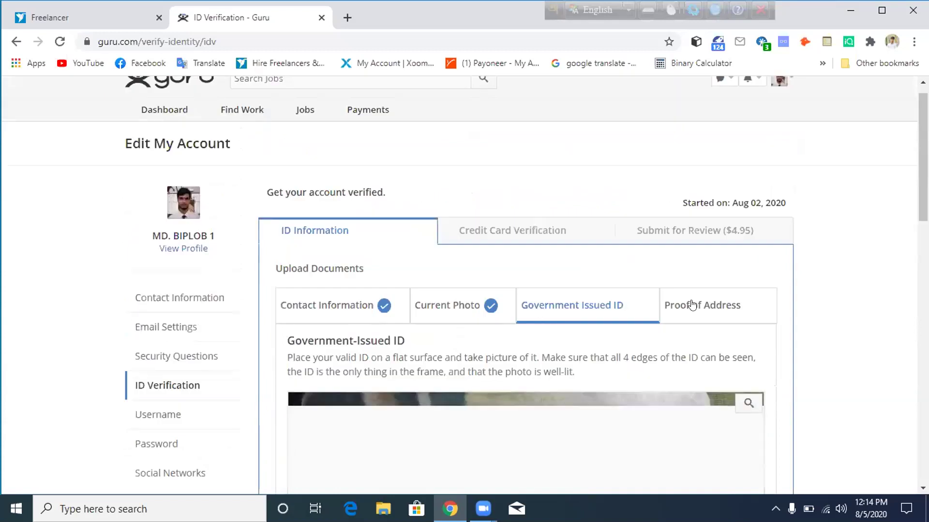
scroll(524, 310, down, 15)
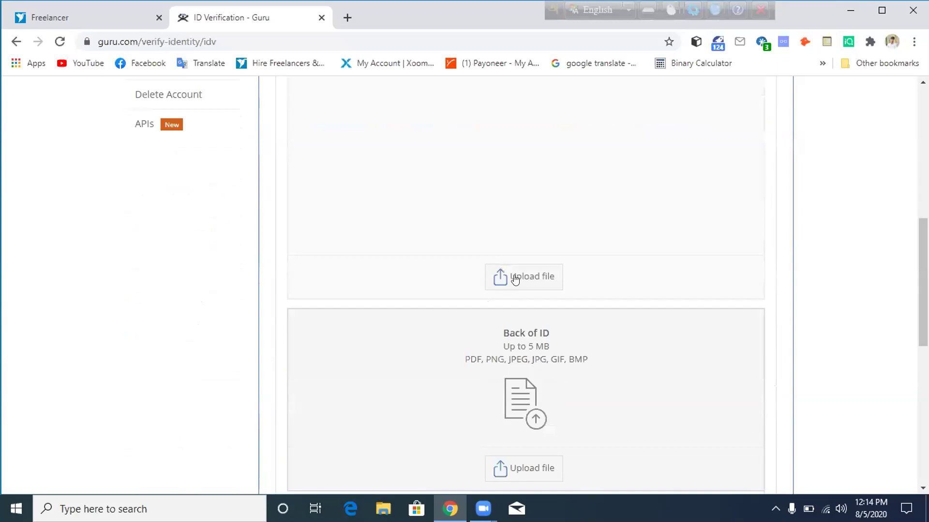
scroll(445, 246, up, 10)
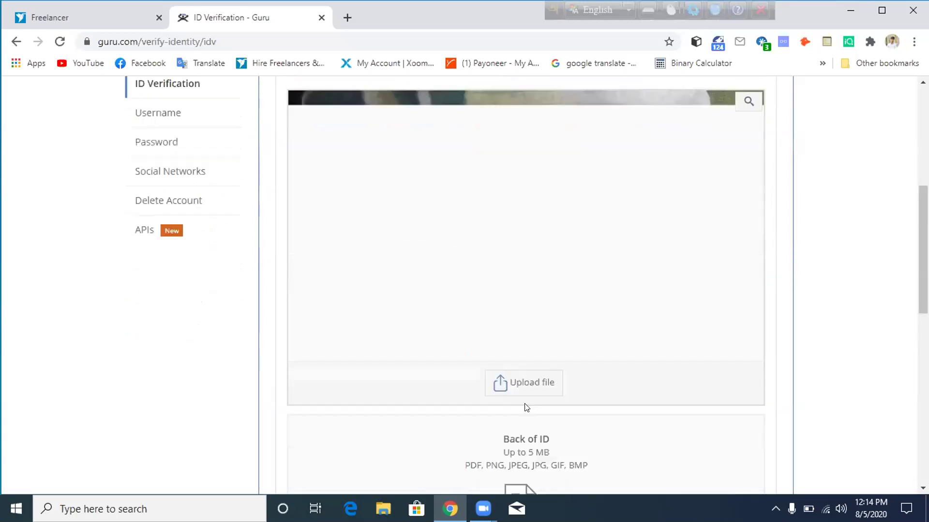
scroll(521, 354, down, 3)
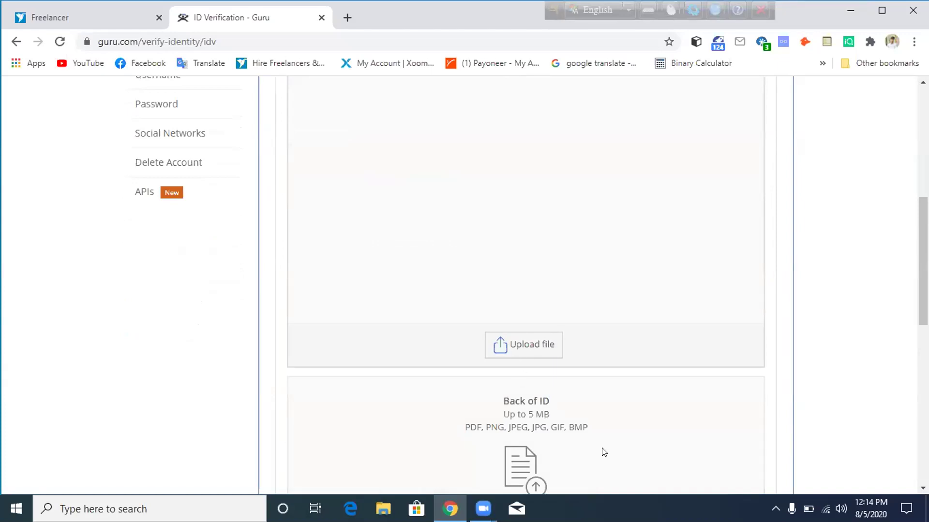
scroll(462, 314, up, 2)
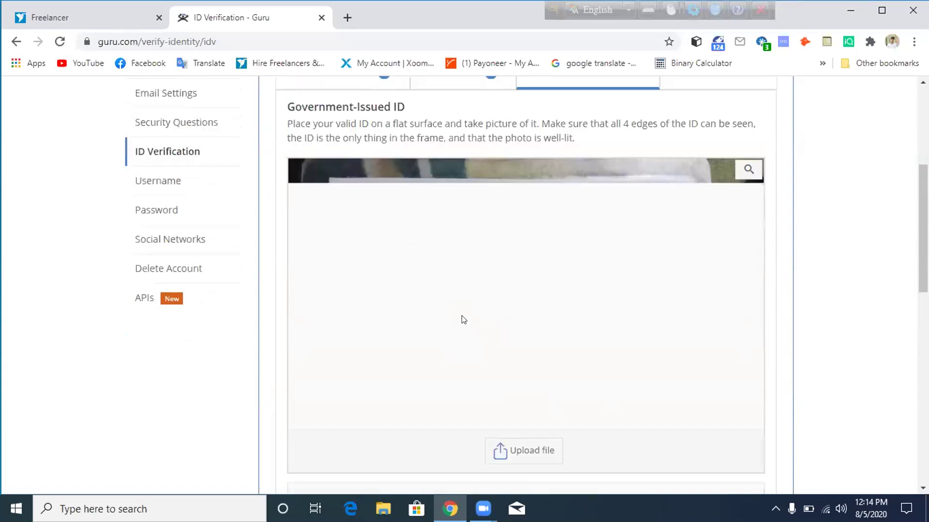
scroll(464, 319, up, 1)
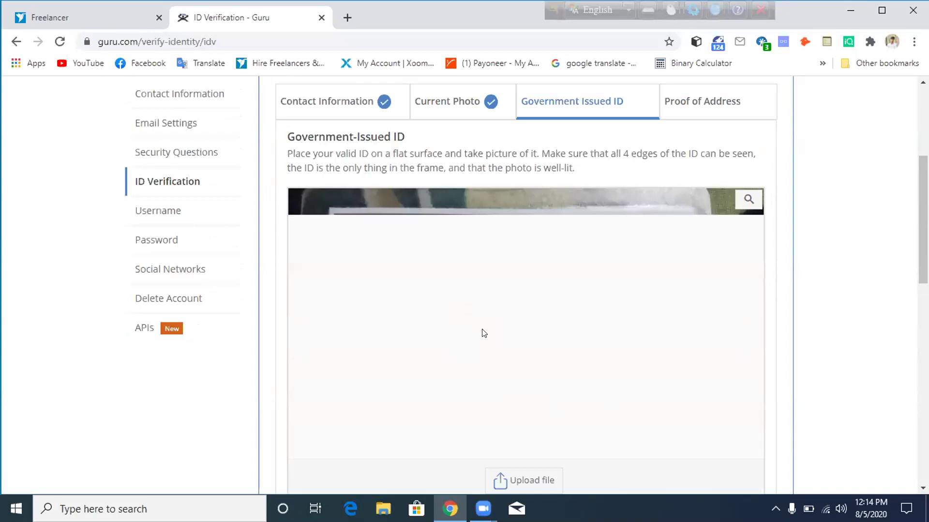
scroll(479, 326, down, 1)
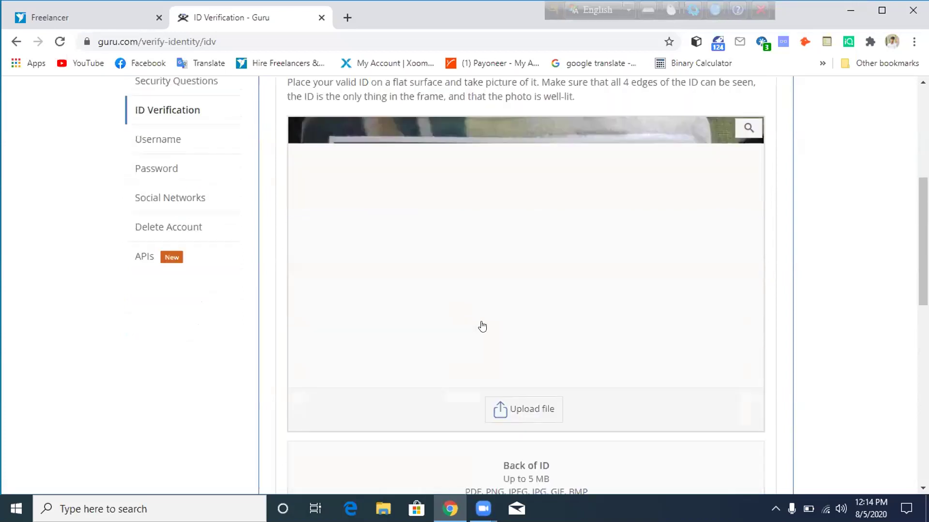
scroll(528, 348, up, 1)
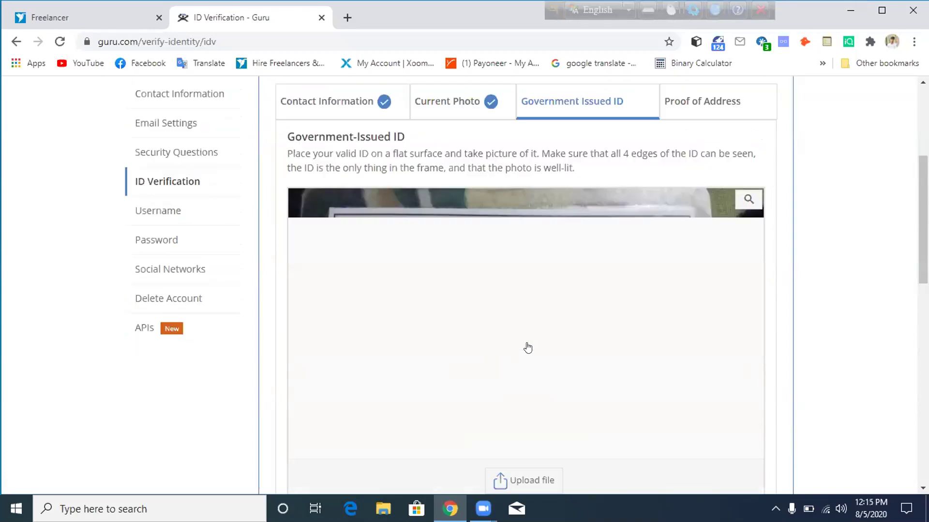
scroll(528, 353, down, 1)
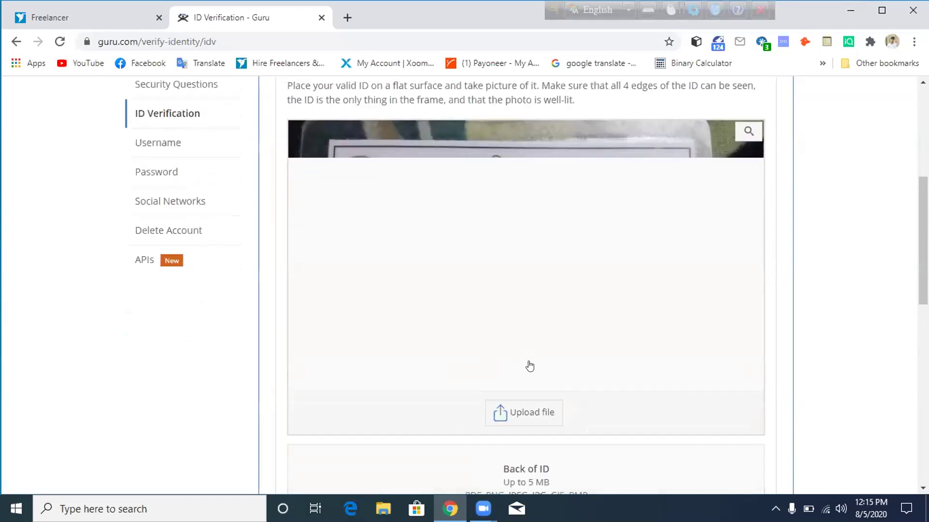
scroll(527, 363, down, 1)
Upload IMAG3405 as the front-of-ID photo and check its preview
click(516, 345)
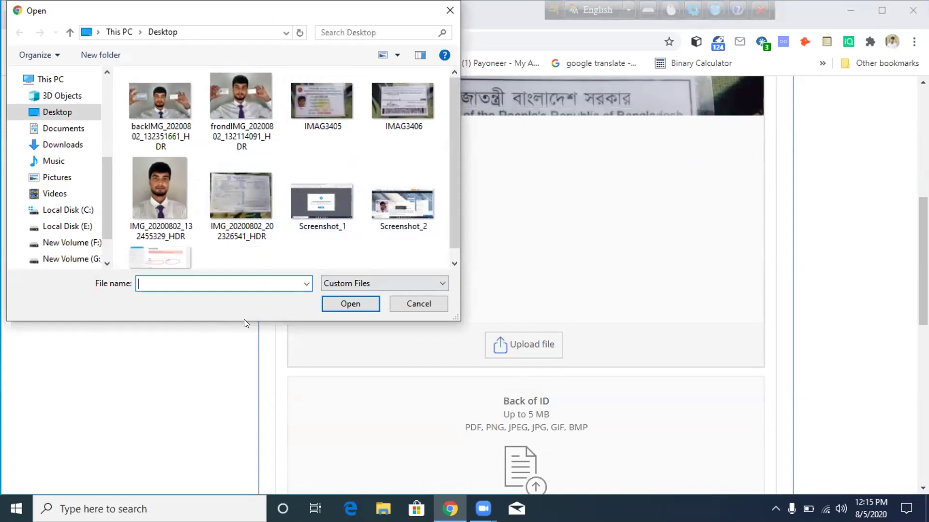
click(311, 104)
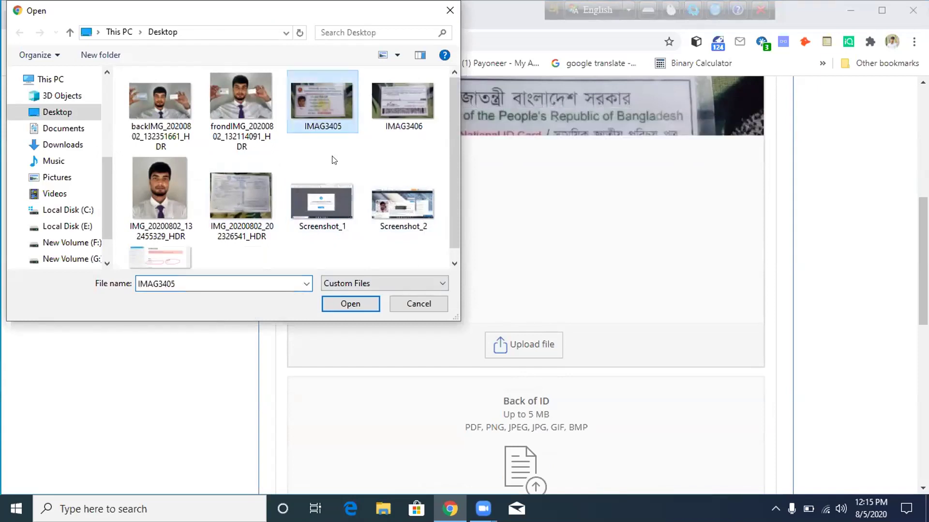
click(347, 303)
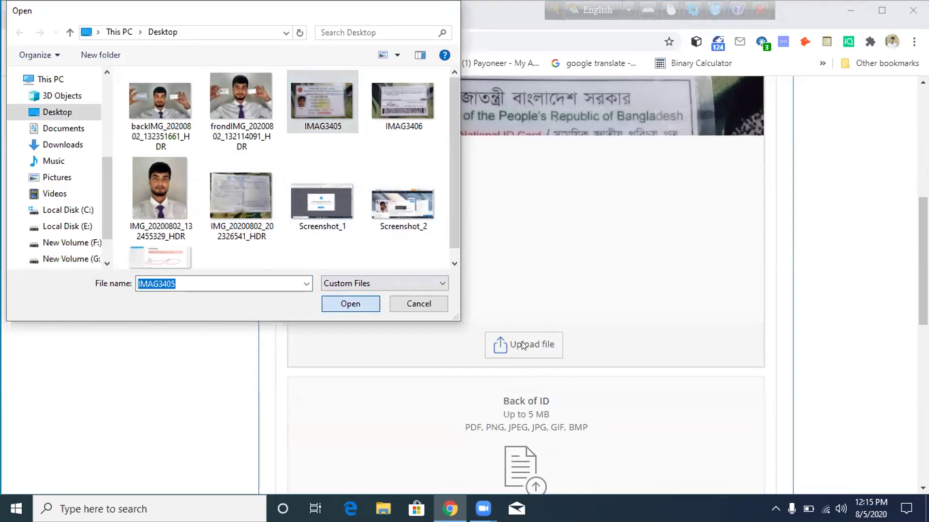
scroll(521, 349, down, 3)
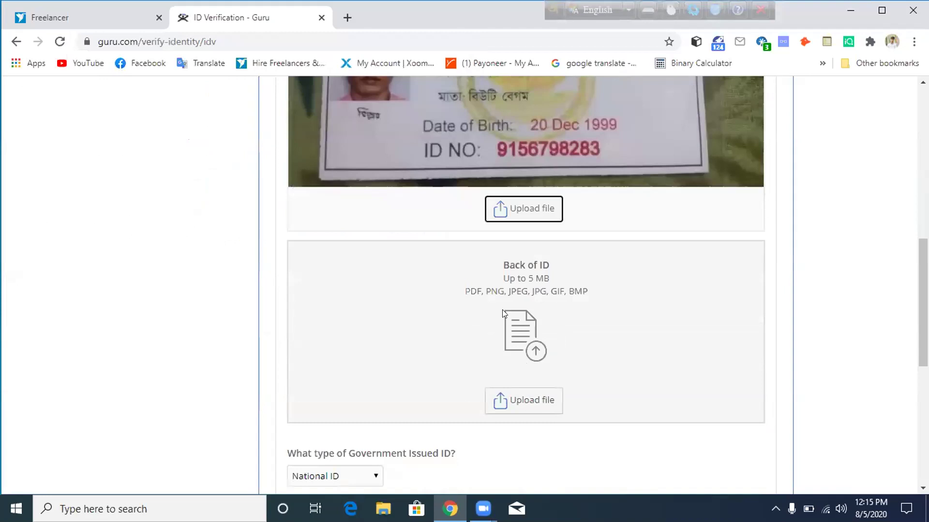
scroll(502, 309, up, 3)
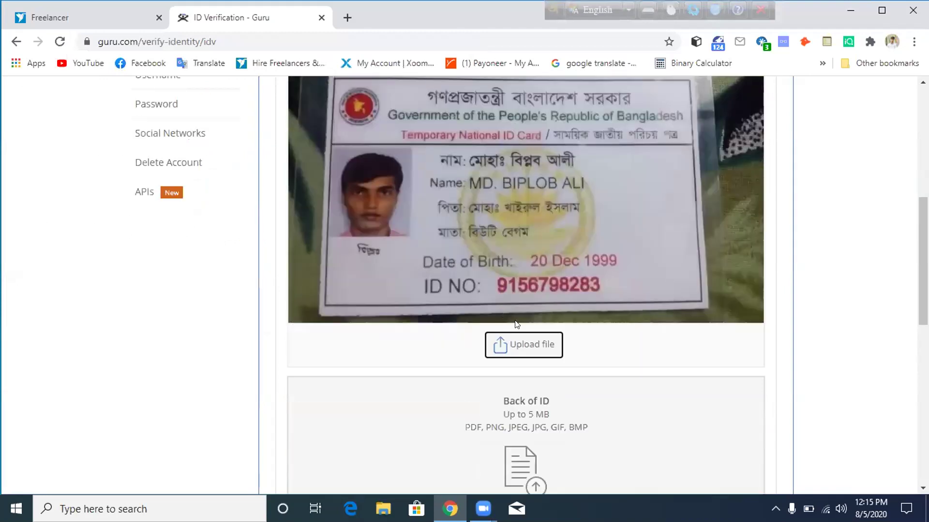
Upload IMAG3406 as the back-of-ID photo in the Back of ID box
scroll(486, 319, up, 6)
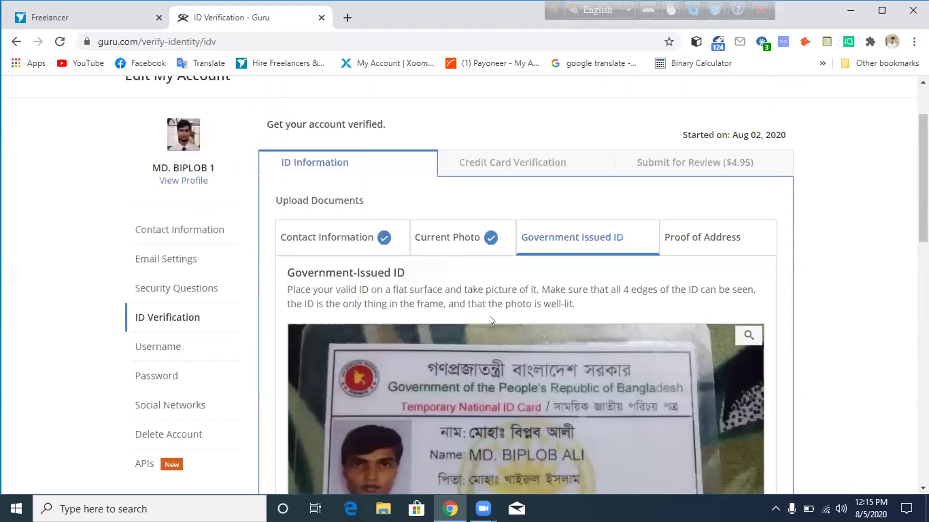
scroll(479, 275, down, 4)
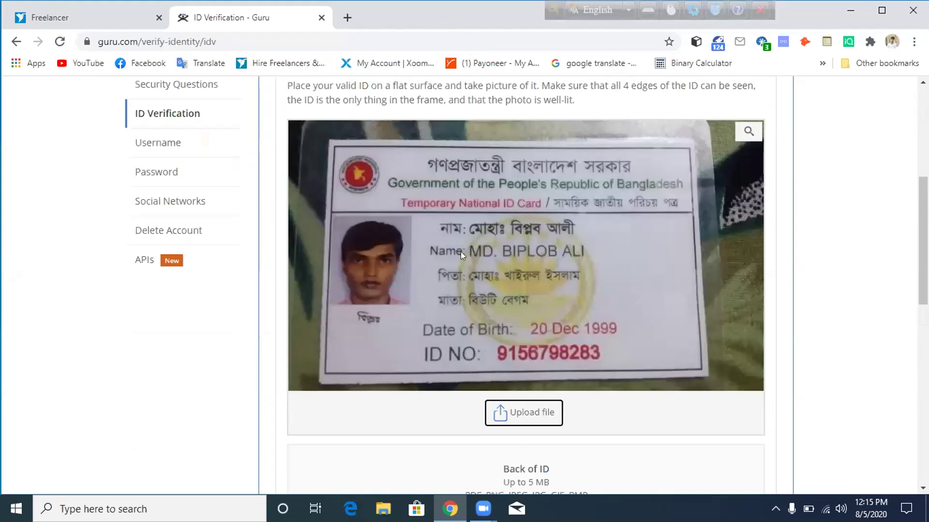
scroll(503, 310, down, 2)
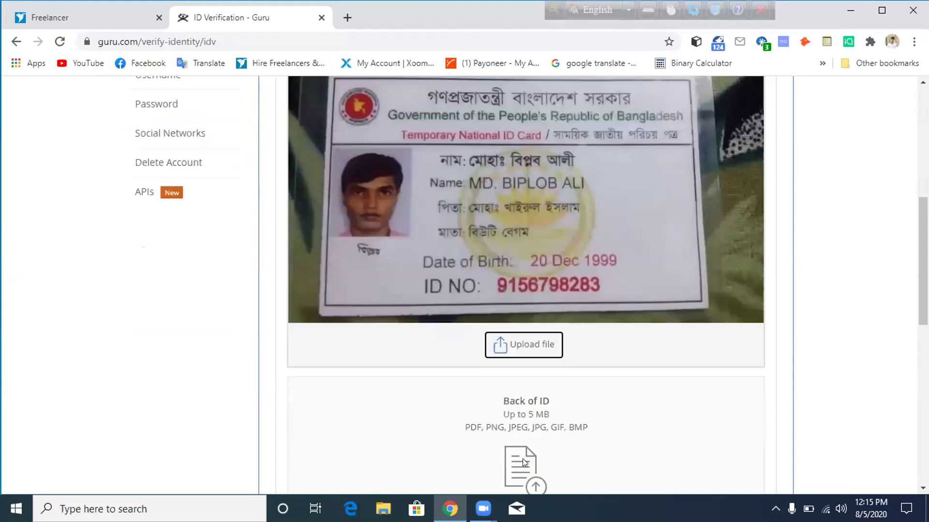
scroll(515, 401, down, 4)
click(515, 395)
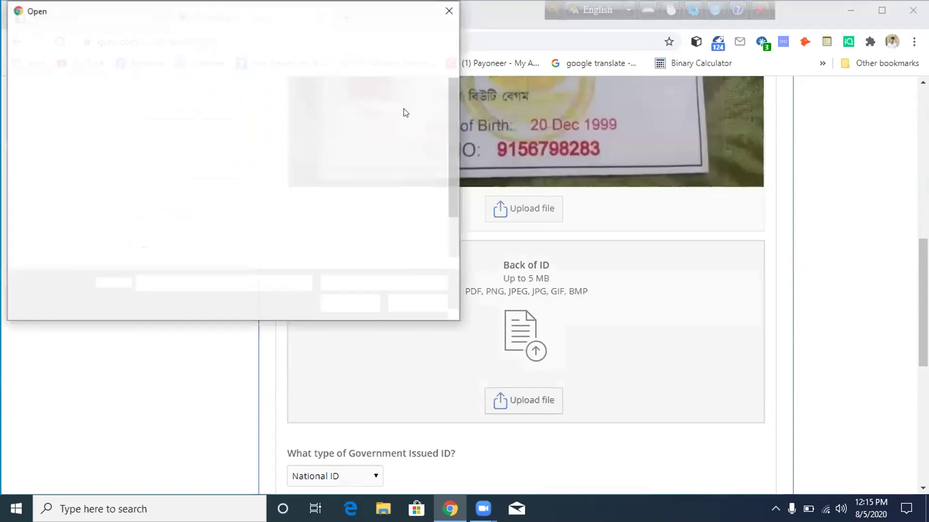
click(389, 104)
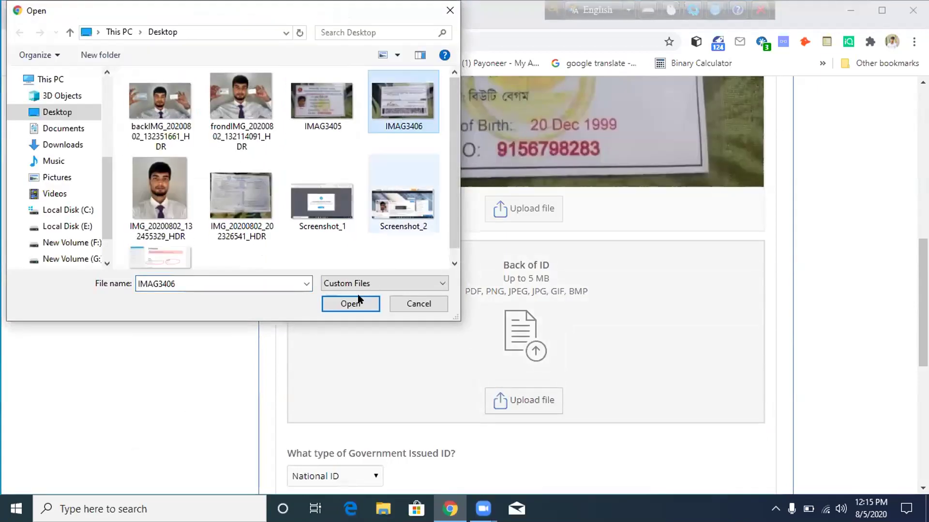
click(349, 303)
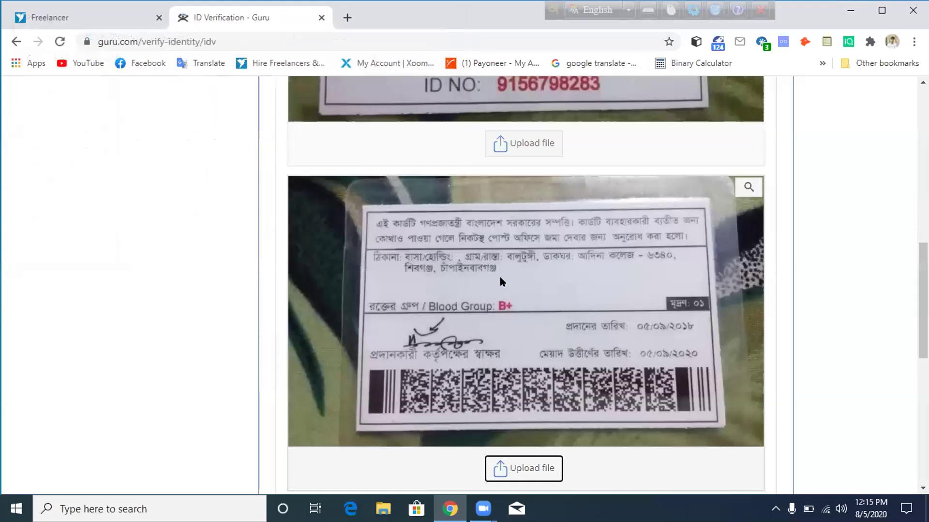
scroll(456, 208, up, 3)
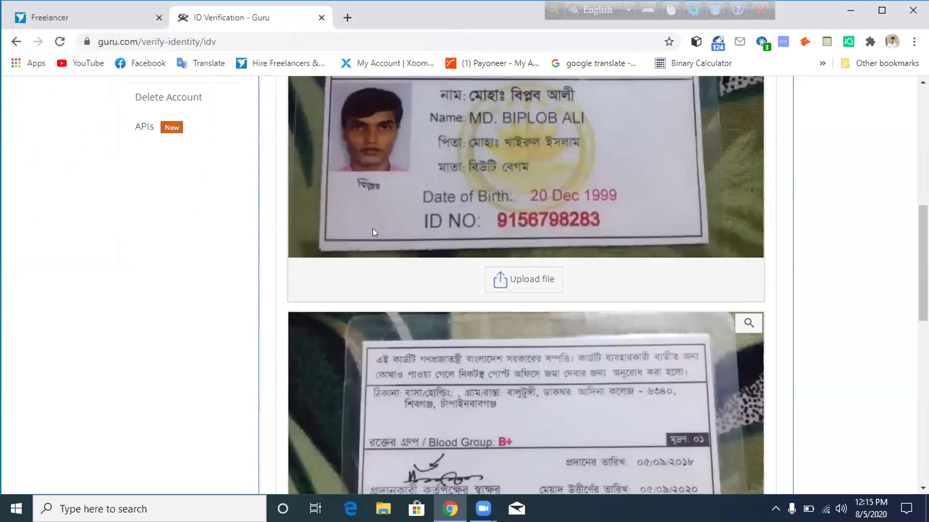
scroll(420, 210, up, 3)
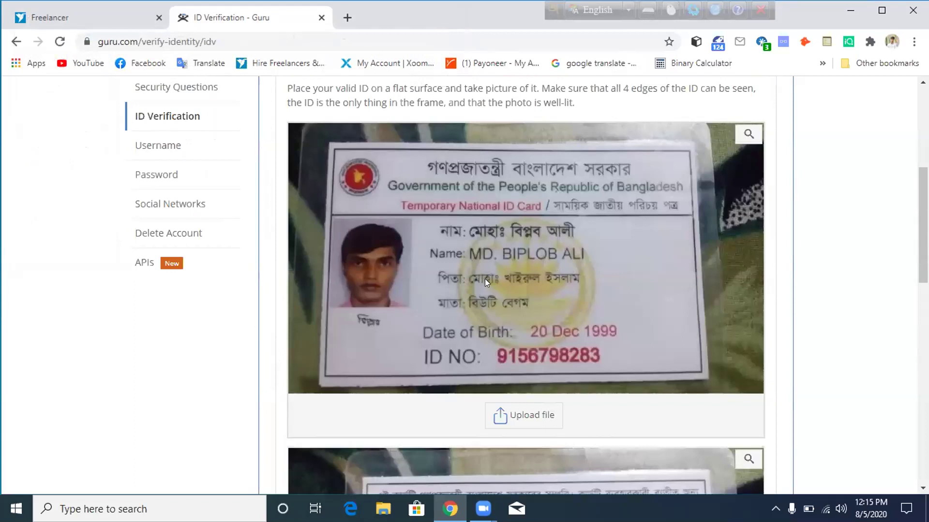
scroll(488, 278, down, 1)
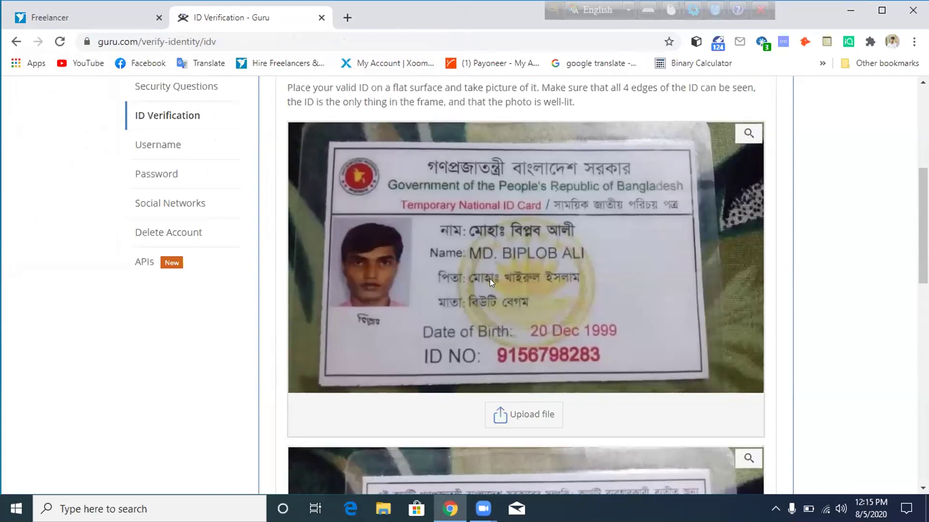
scroll(495, 286, down, 1)
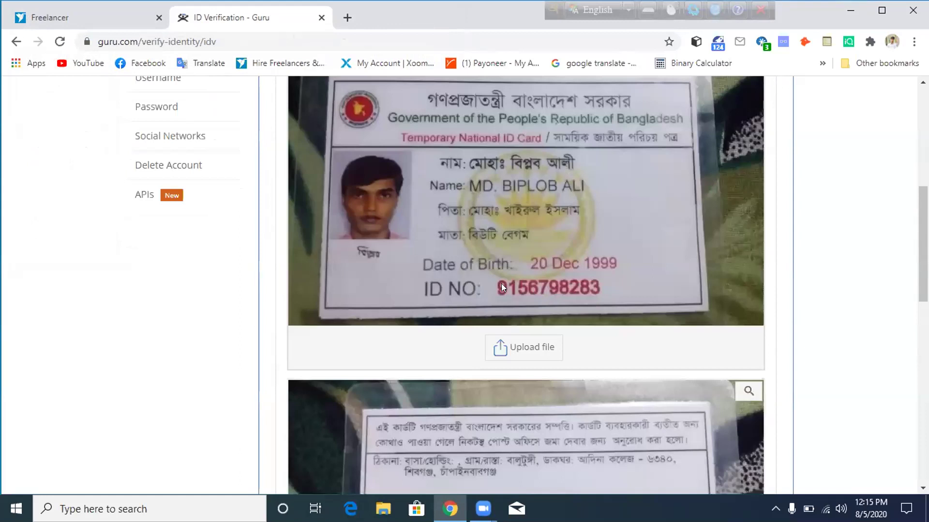
scroll(501, 287, up, 1)
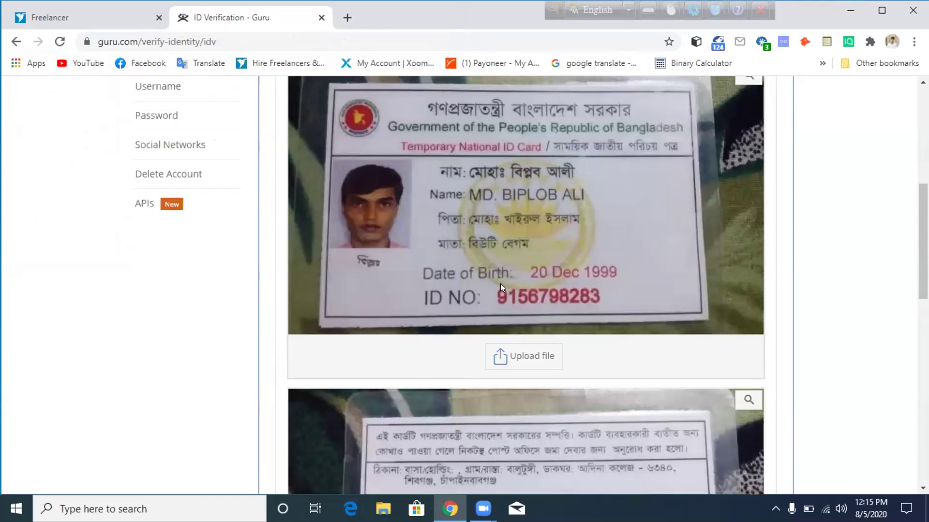
scroll(500, 284, down, 1)
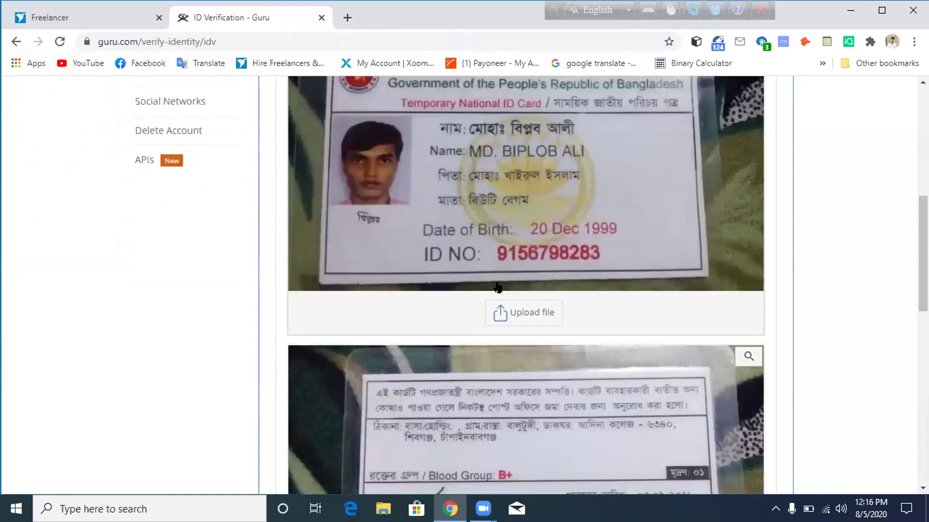
scroll(498, 288, down, 1)
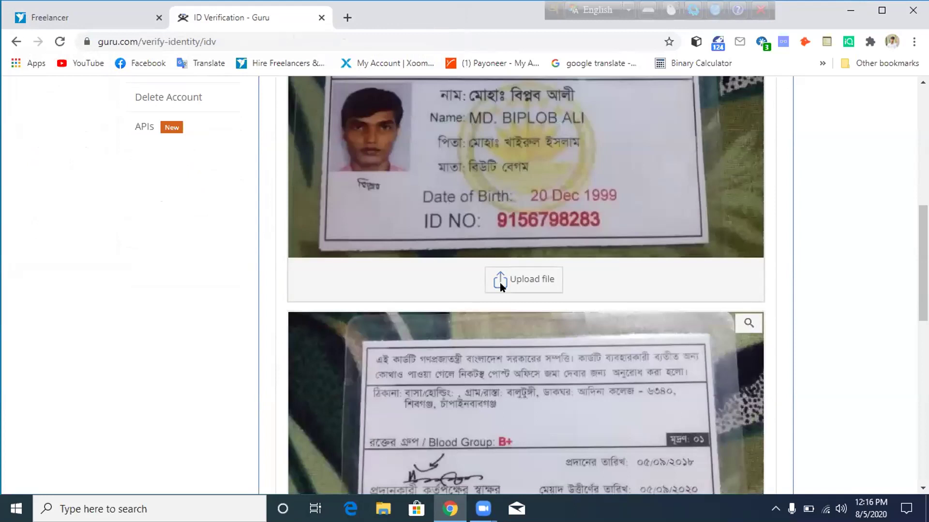
scroll(500, 285, down, 1)
scroll(501, 299, down, 3)
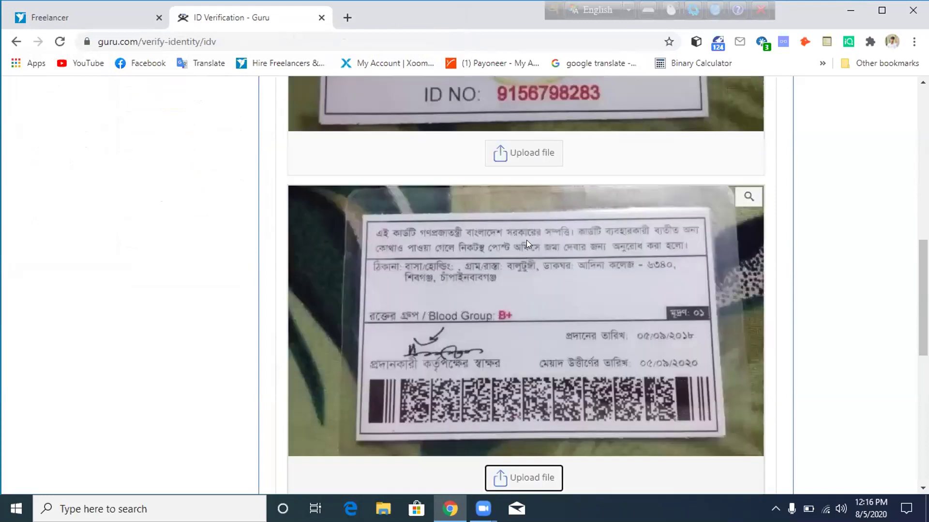
scroll(610, 145, up, 10)
scroll(567, 282, down, 3)
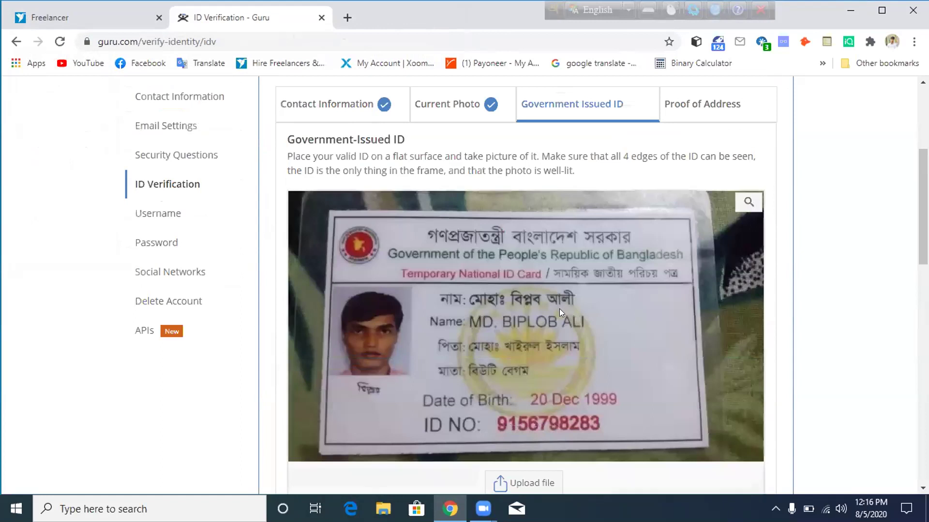
scroll(559, 312, down, 2)
scroll(559, 311, down, 2)
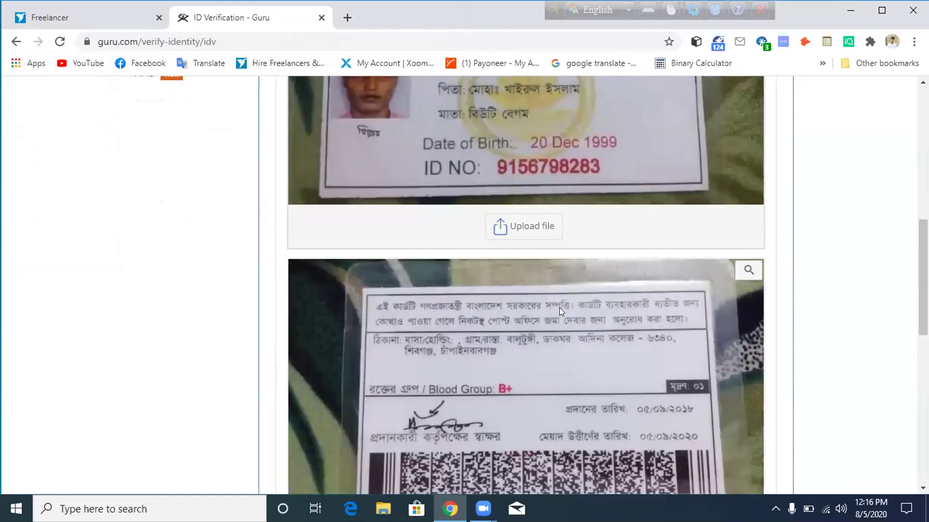
scroll(560, 309, down, 7)
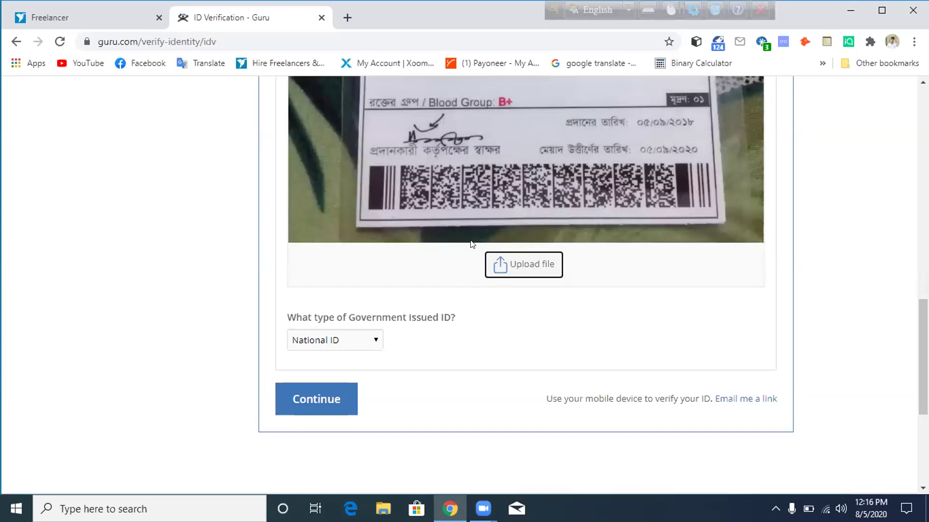
scroll(450, 213, up, 1)
scroll(439, 194, up, 1)
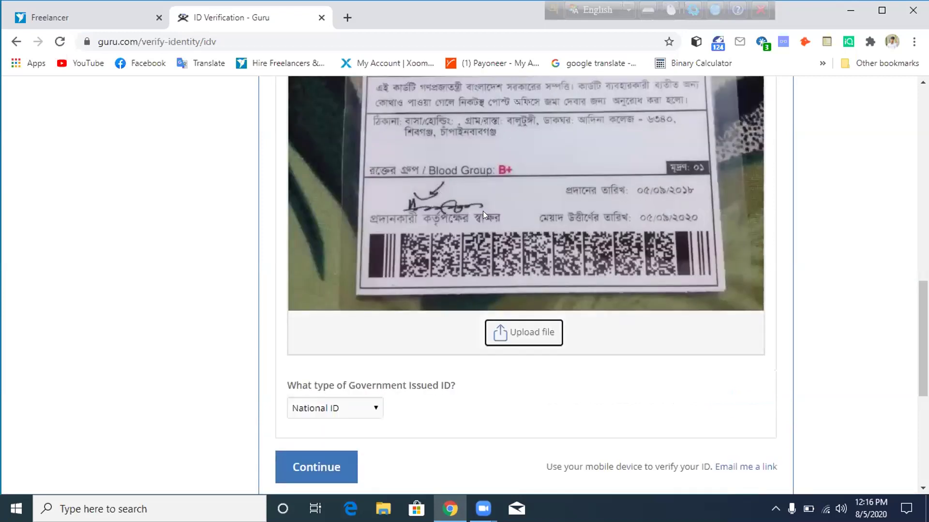
scroll(482, 211, up, 7)
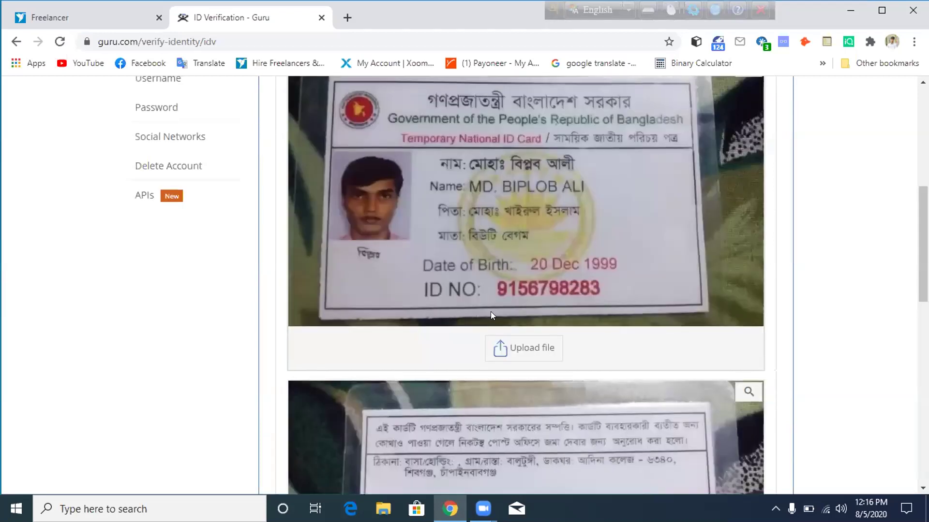
scroll(494, 322, up, 1)
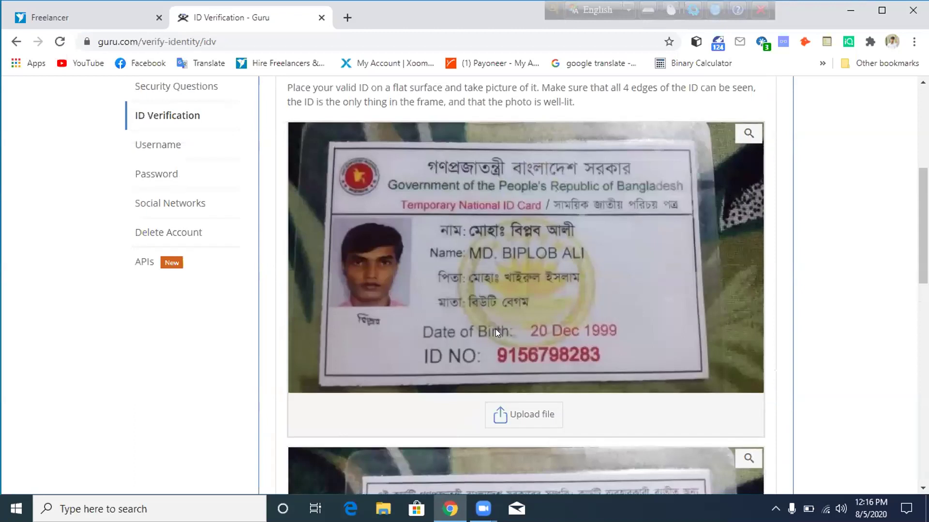
scroll(500, 331, down, 2)
scroll(503, 333, down, 1)
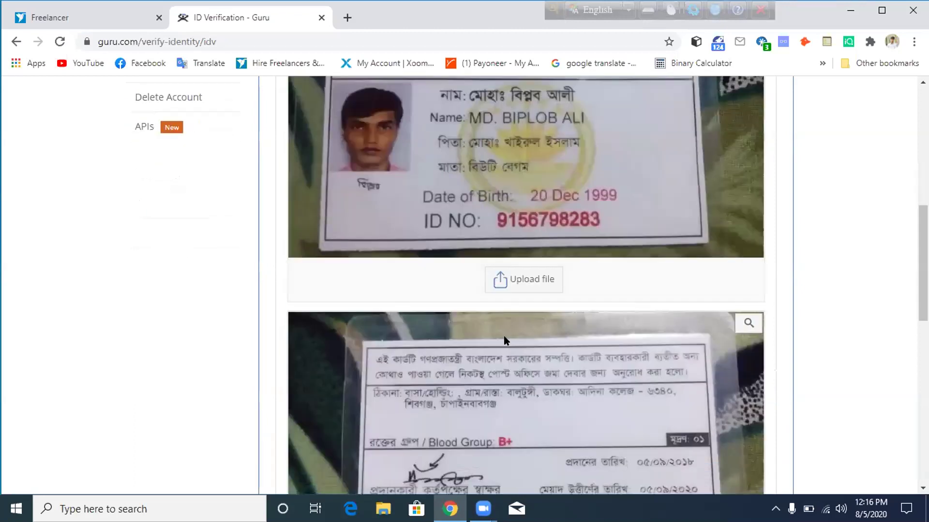
scroll(505, 339, down, 5)
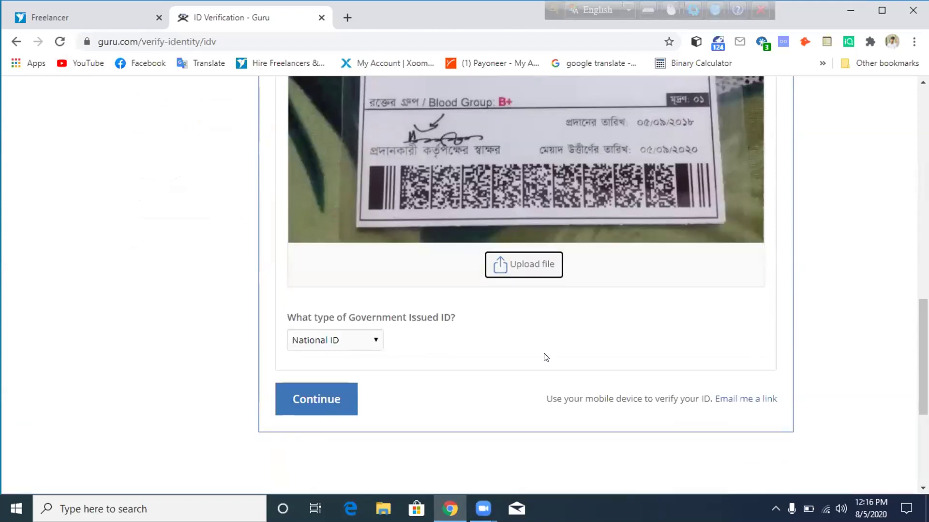
scroll(546, 357, down, 1)
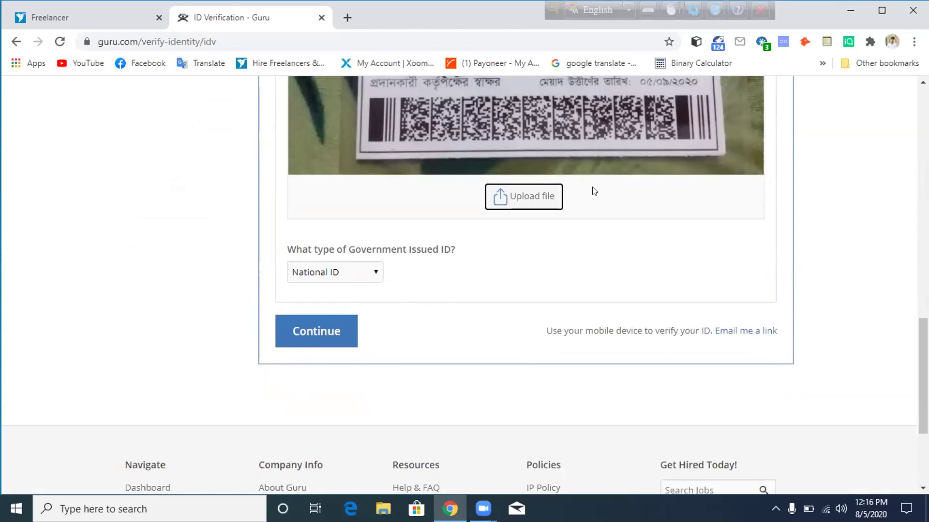
scroll(591, 201, up, 1)
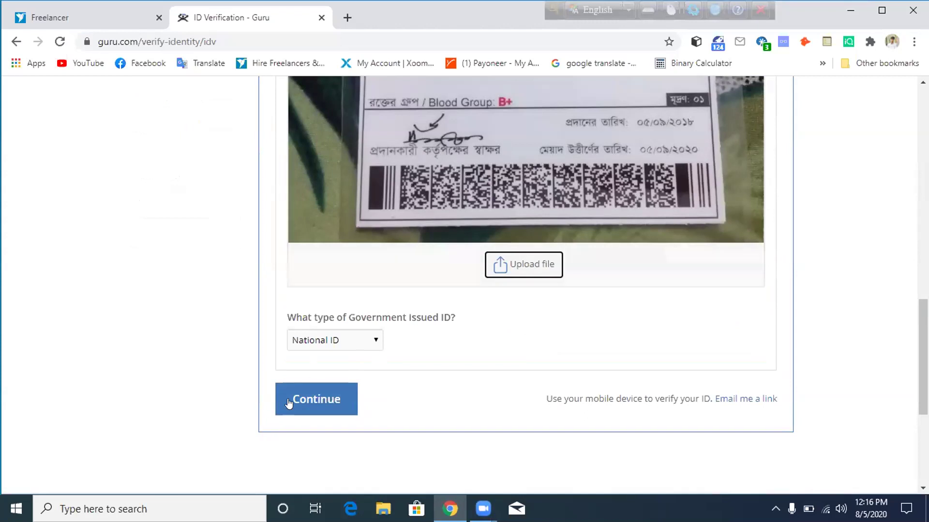
Continue past the Government Issued ID step and set the proof-of-address type to Voter Registration
click(310, 401)
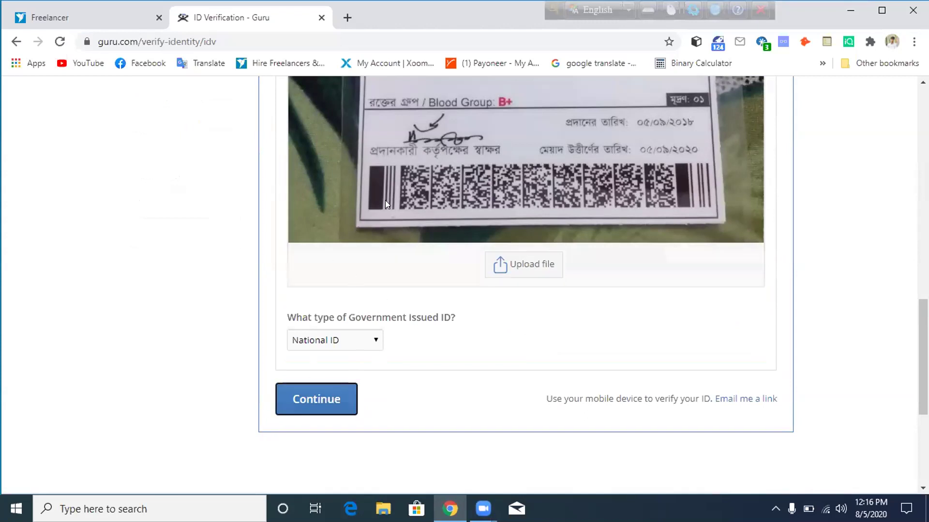
scroll(390, 291, up, 5)
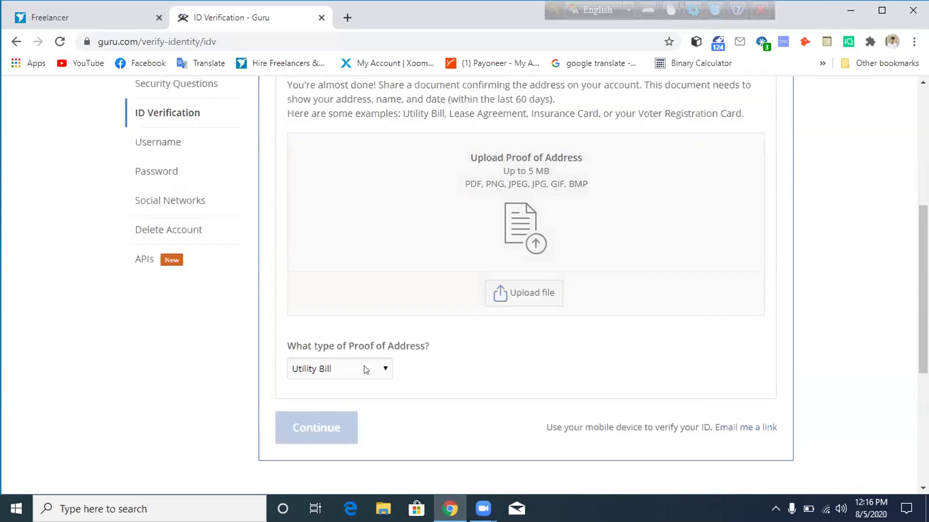
click(366, 370)
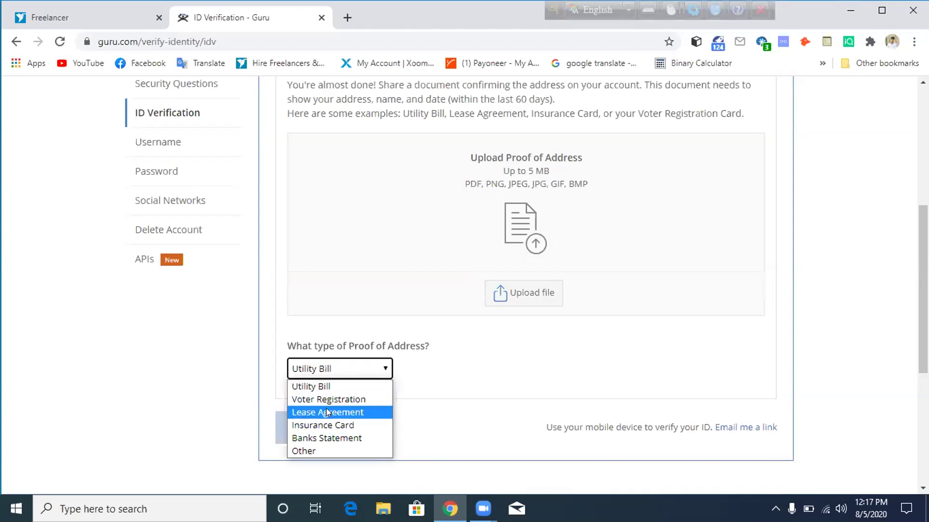
click(348, 400)
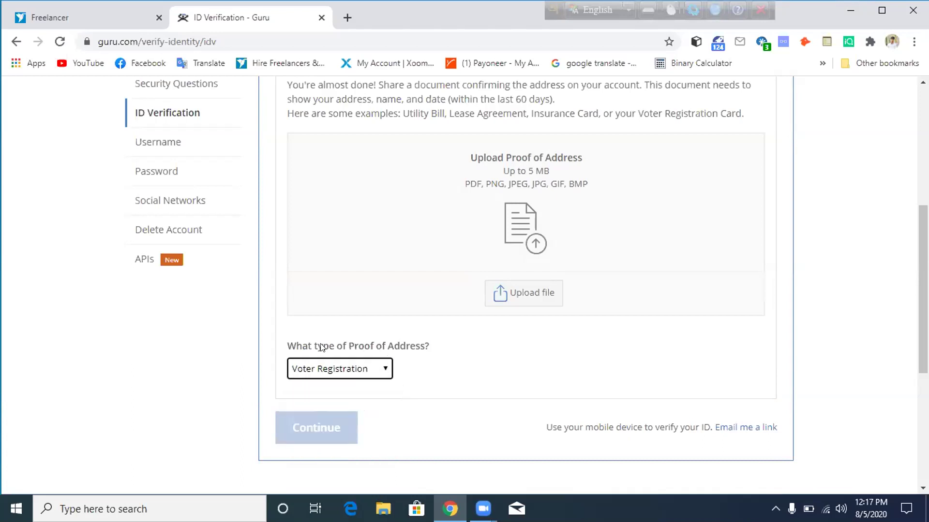
click(371, 369)
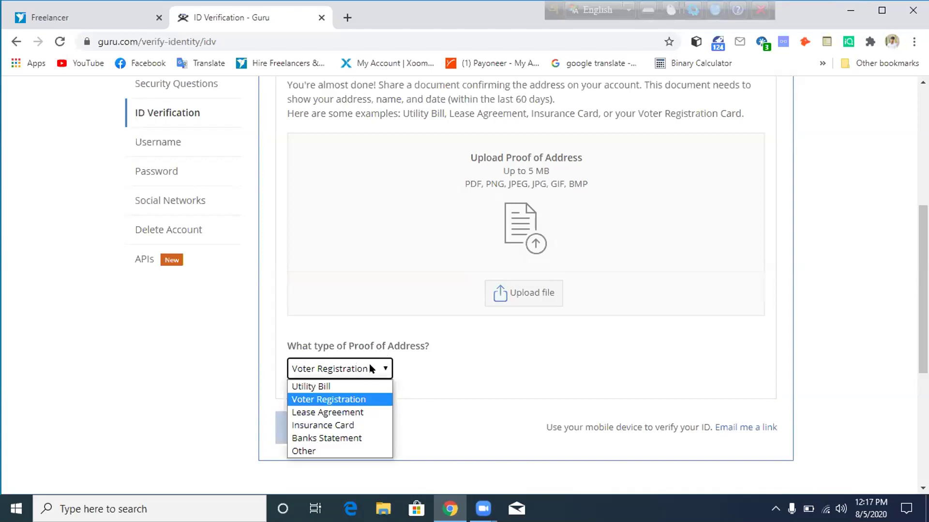
click(371, 369)
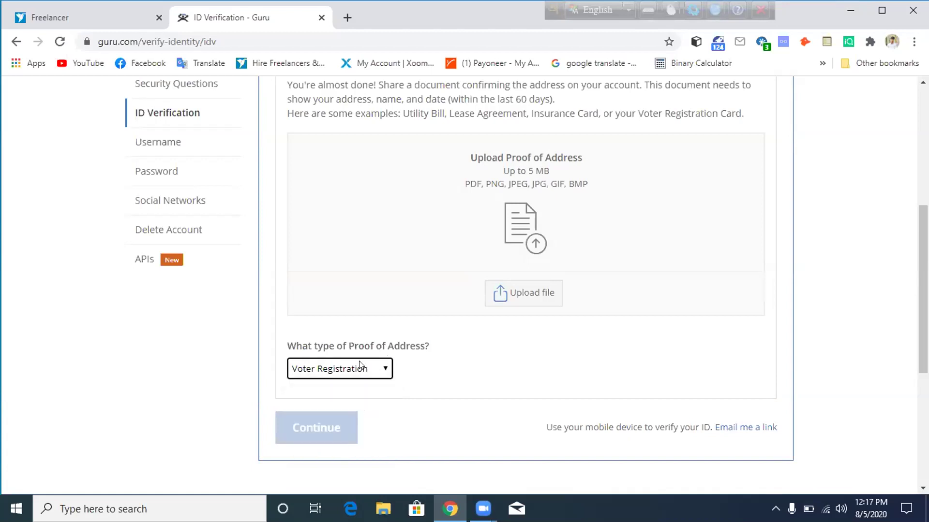
click(371, 369)
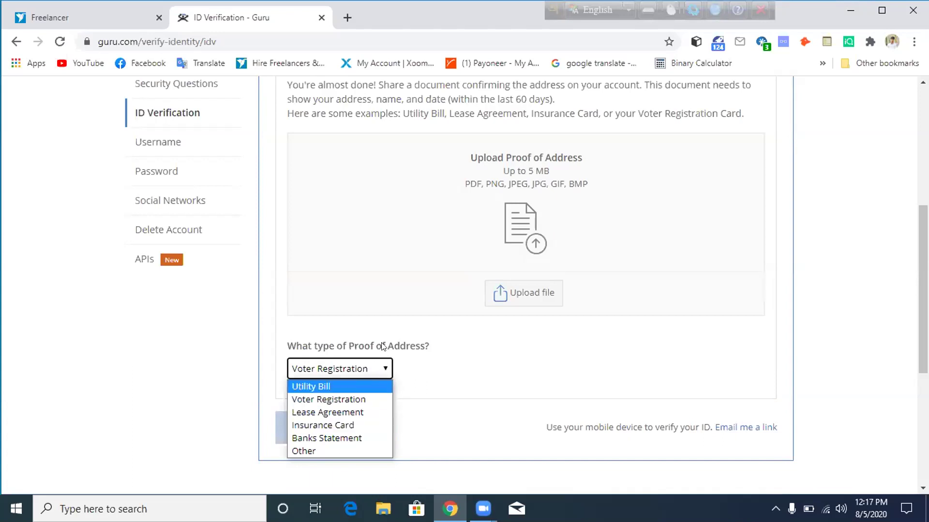
click(552, 399)
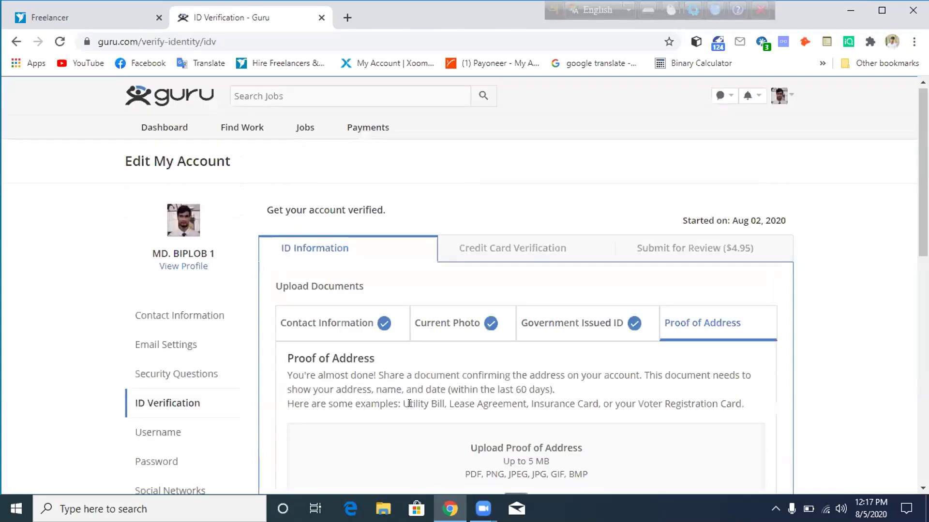
scroll(441, 412, down, 7)
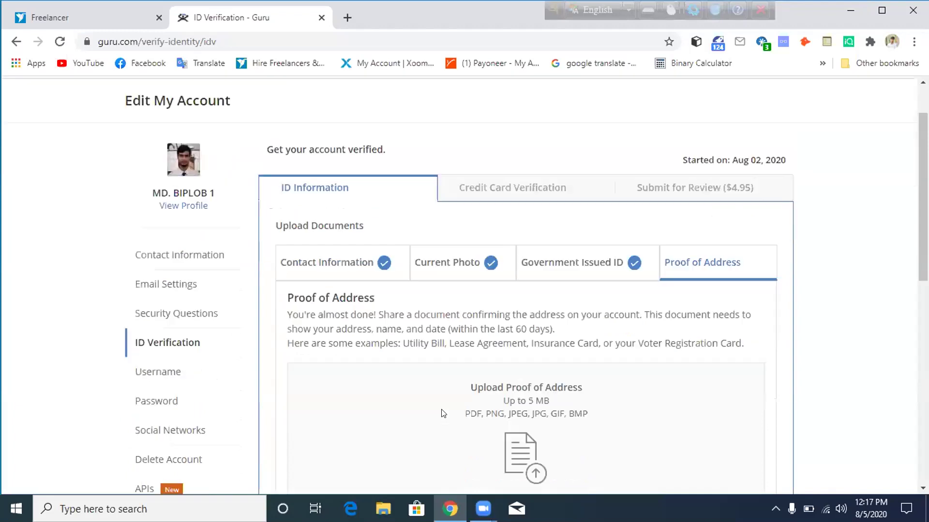
scroll(319, 324, up, 2)
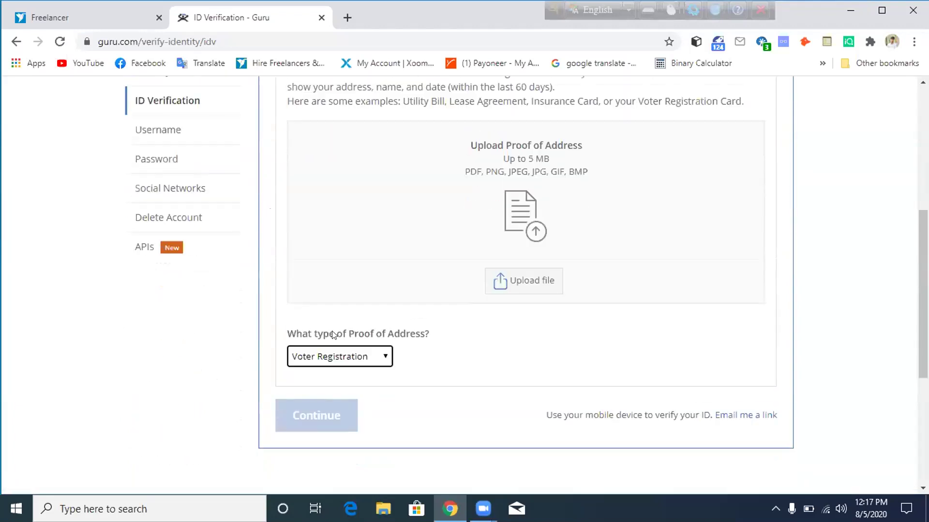
scroll(338, 334, down, 1)
scroll(277, 322, up, 5)
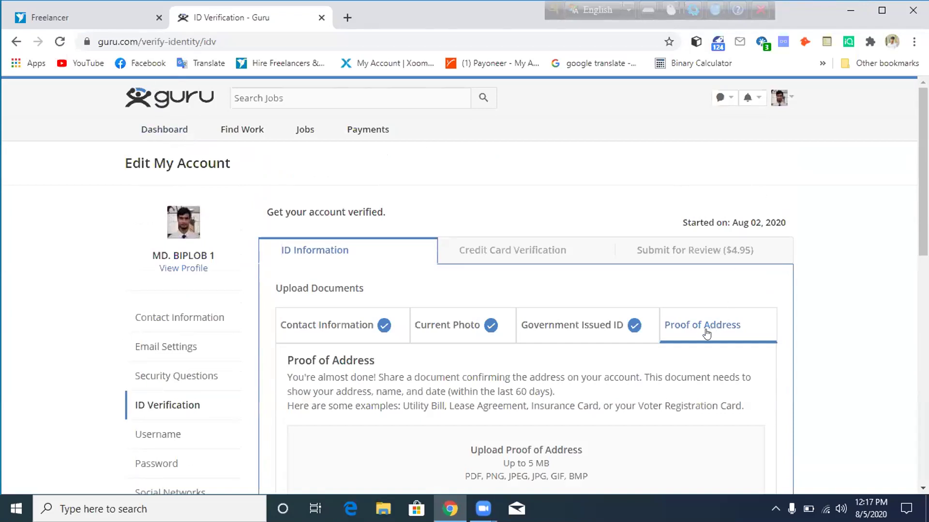
double_click(739, 222)
scroll(769, 340, down, 2)
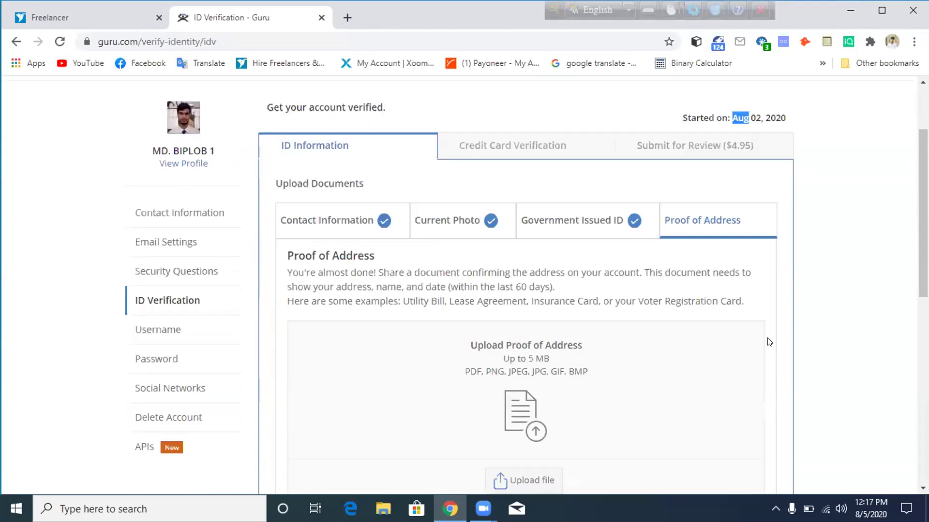
scroll(769, 342, down, 3)
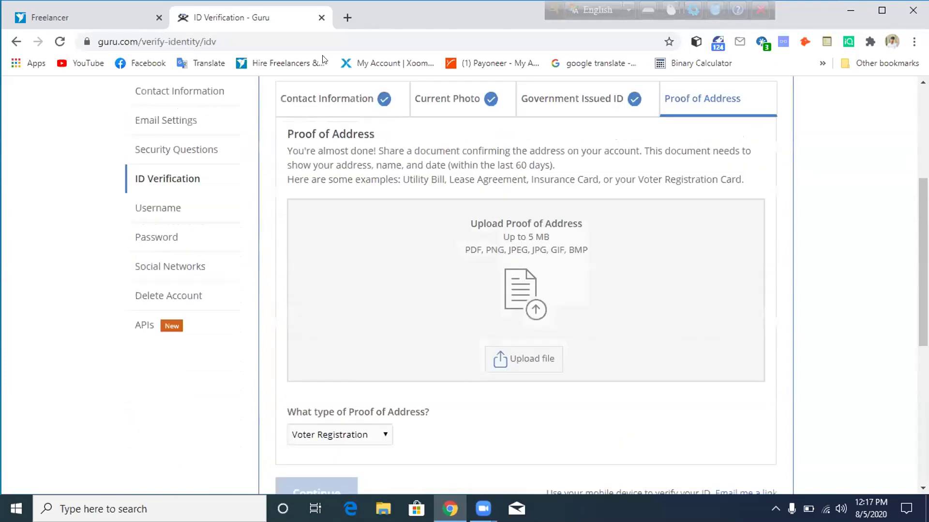
scroll(769, 342, up, 2)
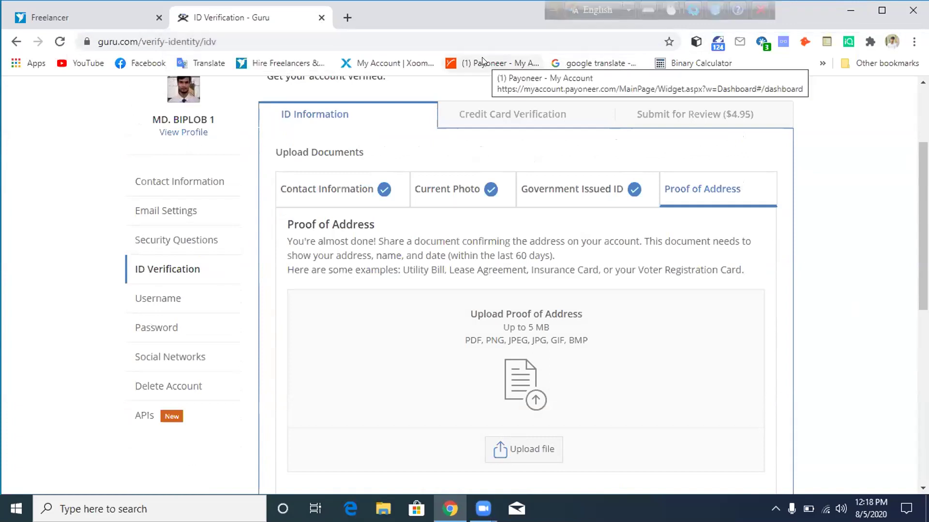
click(545, 16)
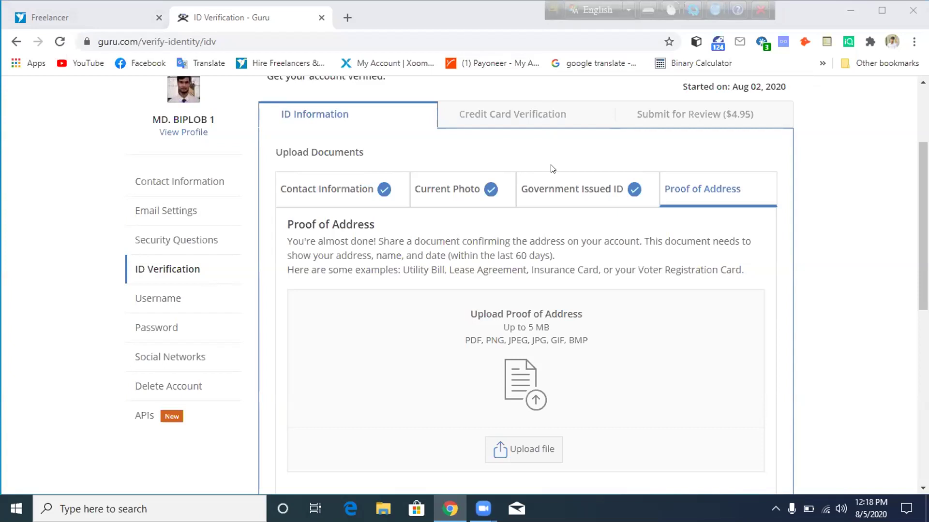
scroll(413, 384, down, 2)
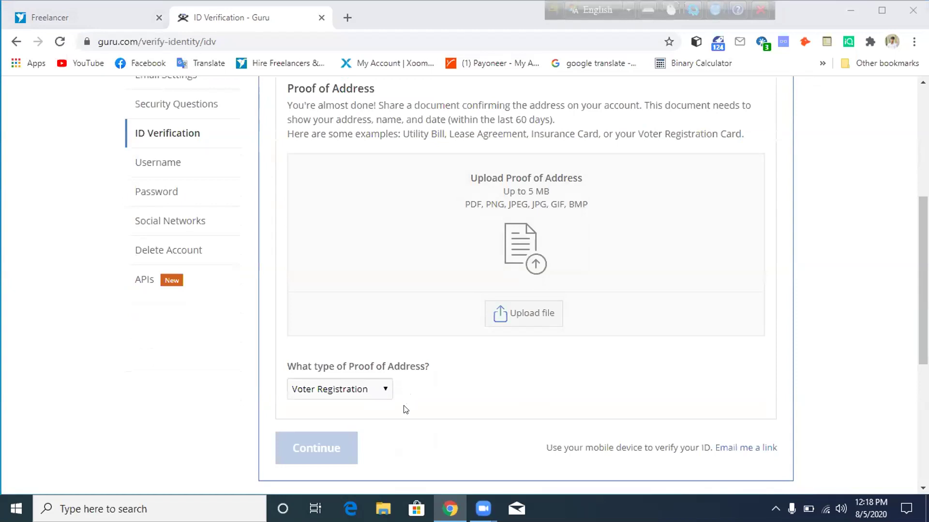
click(364, 391)
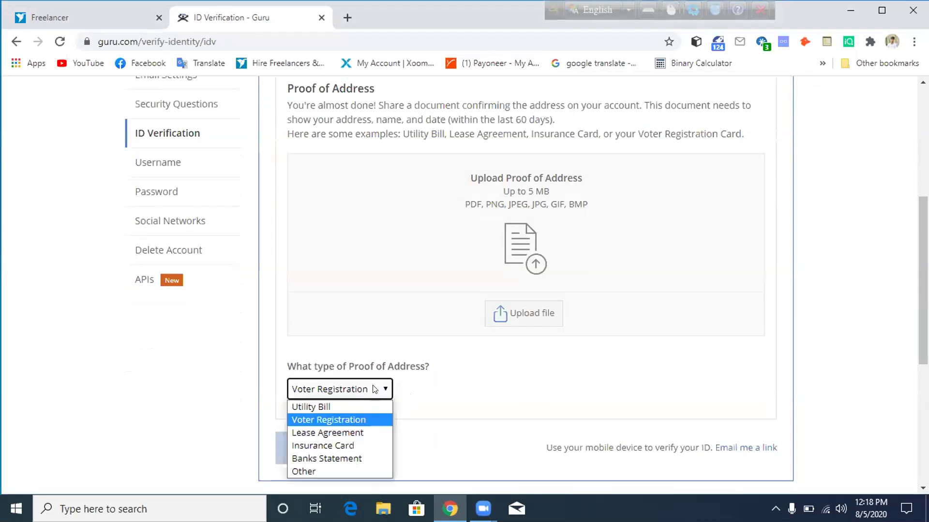
scroll(341, 312, down, 2)
scroll(341, 312, down, 1)
scroll(343, 320, up, 1)
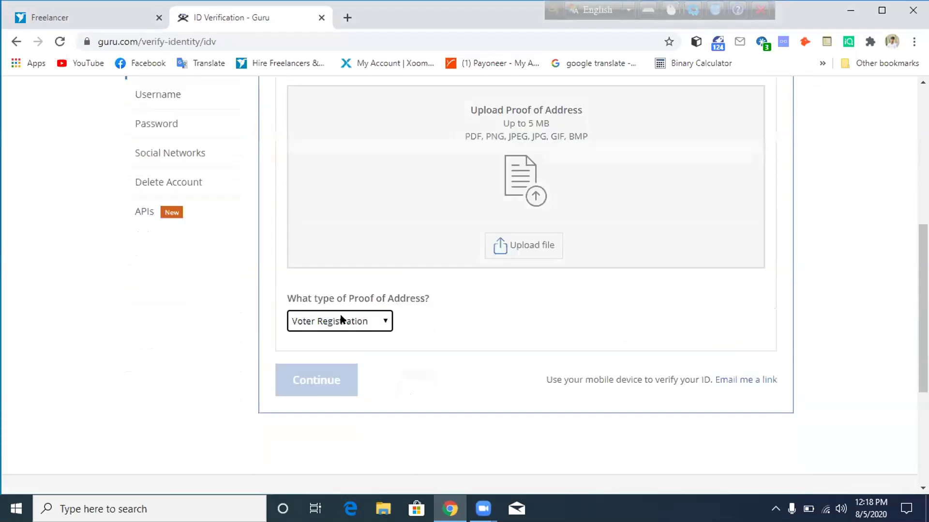
click(366, 325)
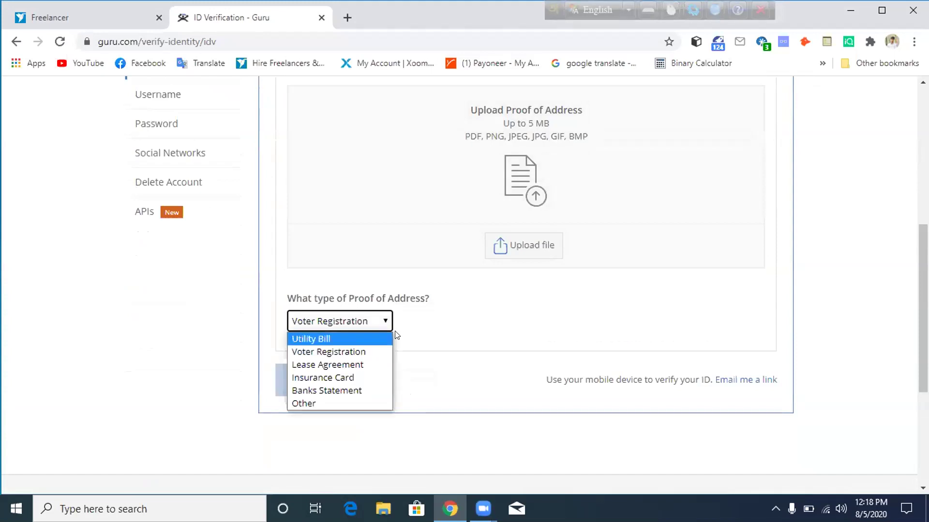
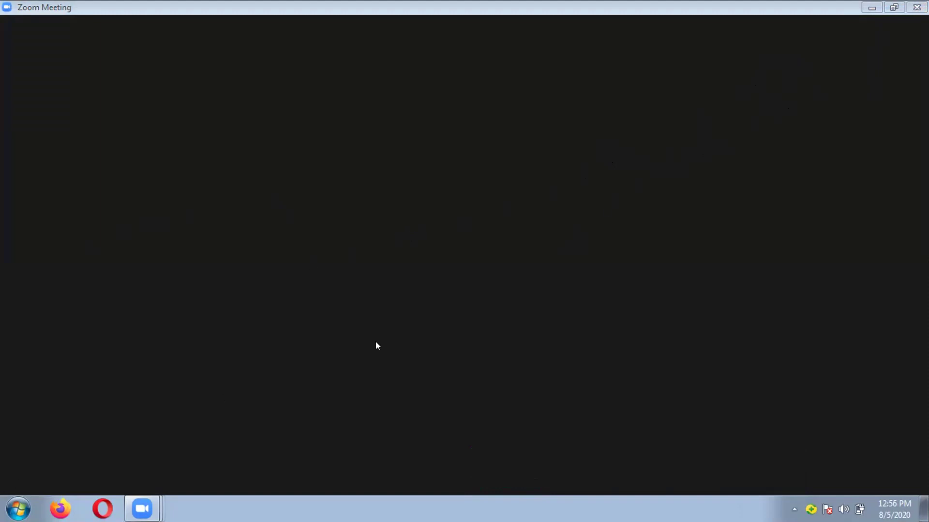
Bring the Zoom Meeting window to the front so the participant's floating video tile shows at the right
click(865, 7)
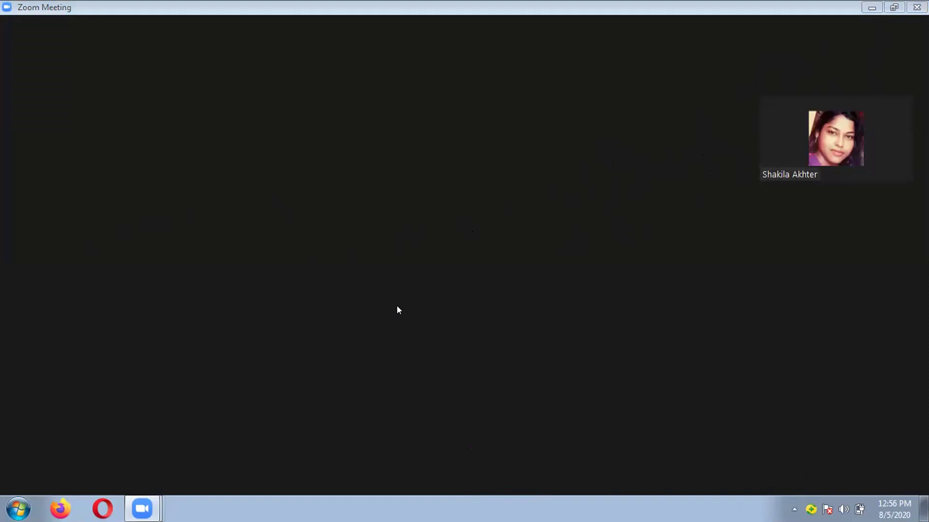
click(797, 5)
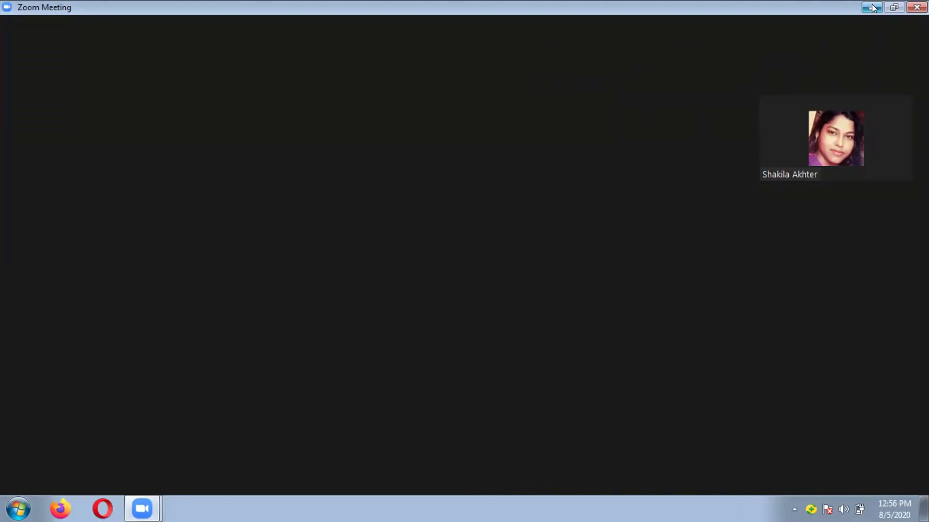
mouse_move(818, 159)
Minimize Zoom and open the ad account dropdown at the top of the Ads Manager left panel
click(882, 168)
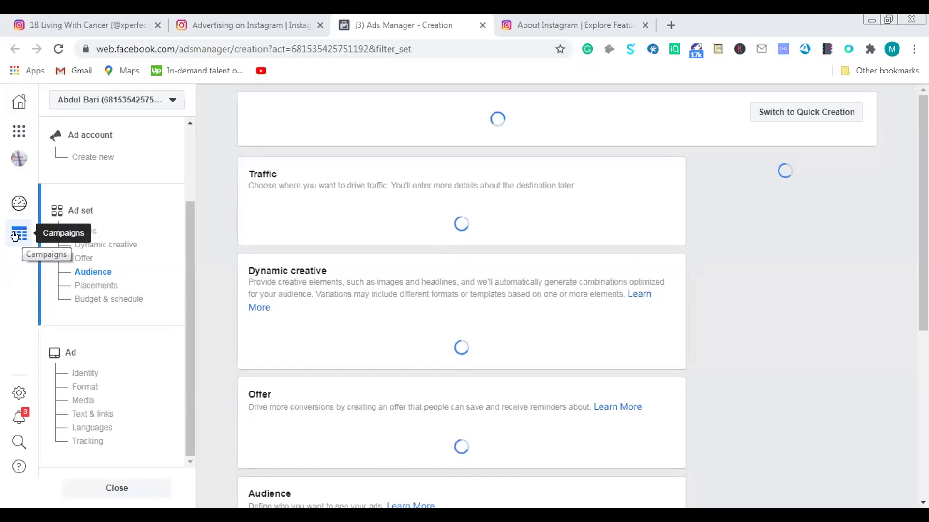
click(173, 100)
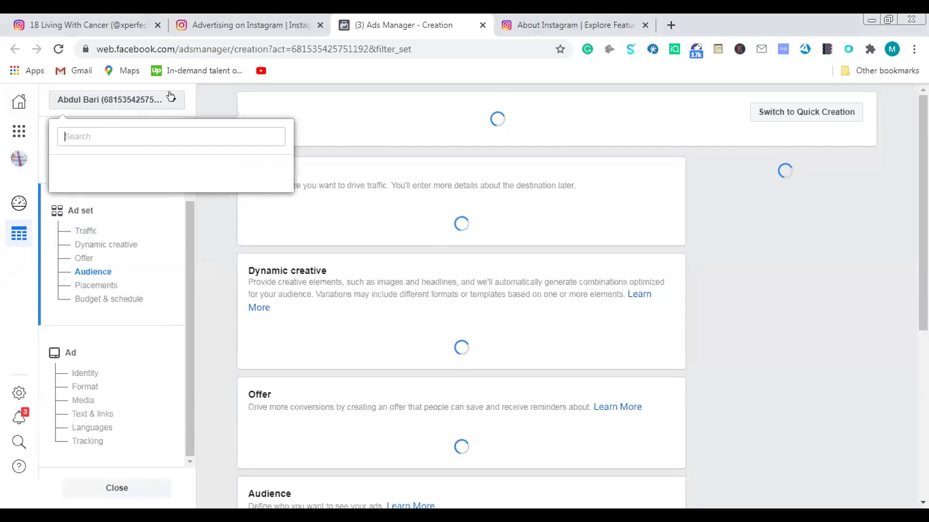
Dismiss the account dropdown, jump to Traffic, and scroll through the ad set cards down to Budget & schedule
click(169, 236)
click(87, 231)
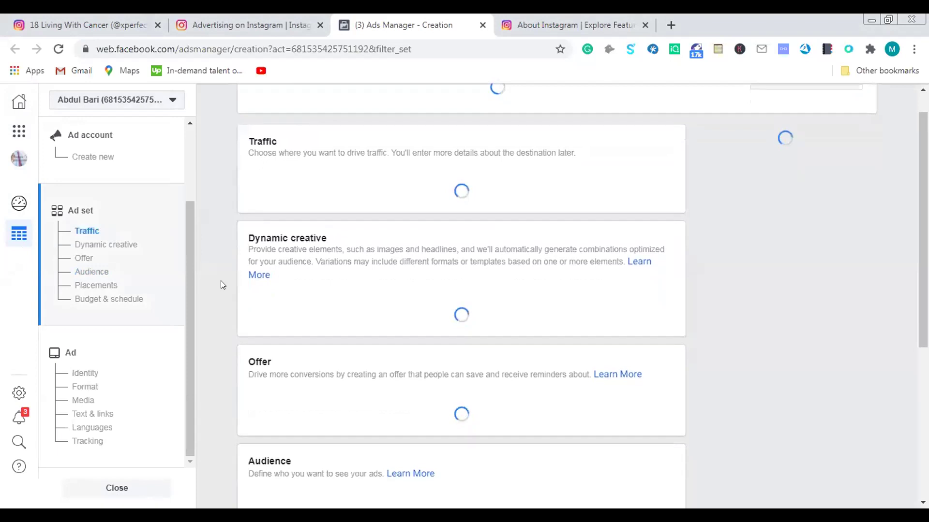
scroll(222, 280, down, 3)
scroll(221, 283, down, 3)
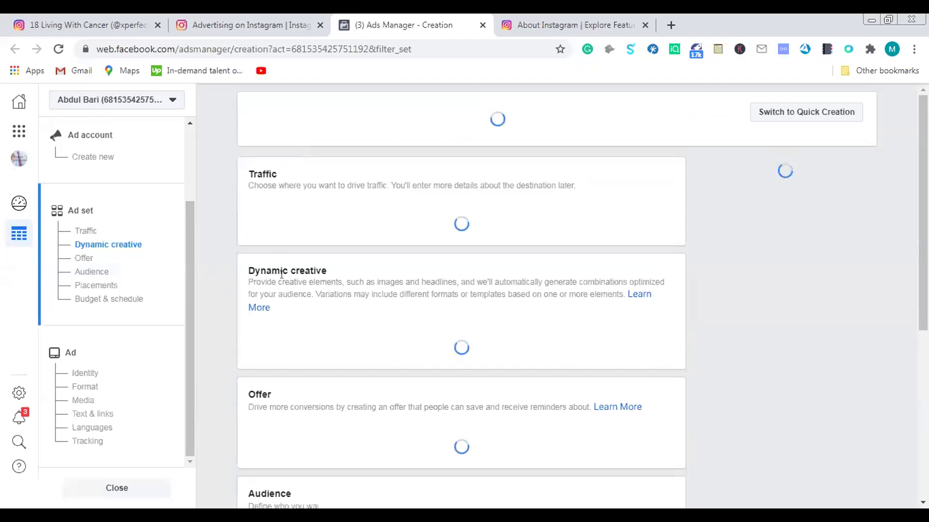
scroll(281, 274, down, 6)
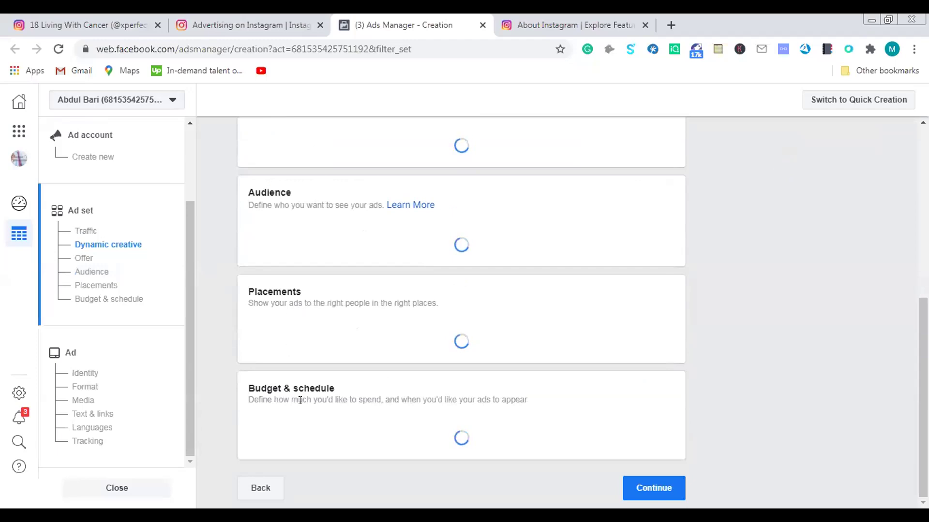
scroll(332, 409, up, 6)
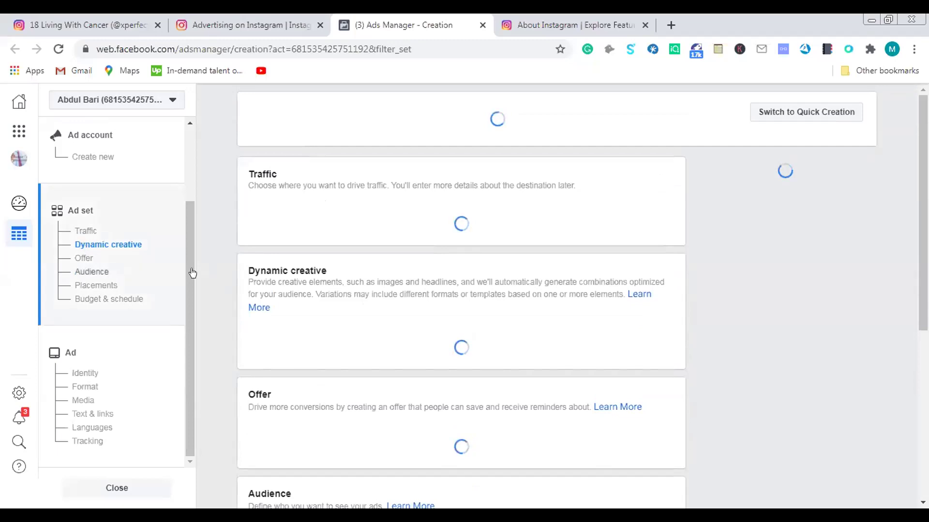
scroll(74, 227, up, 2)
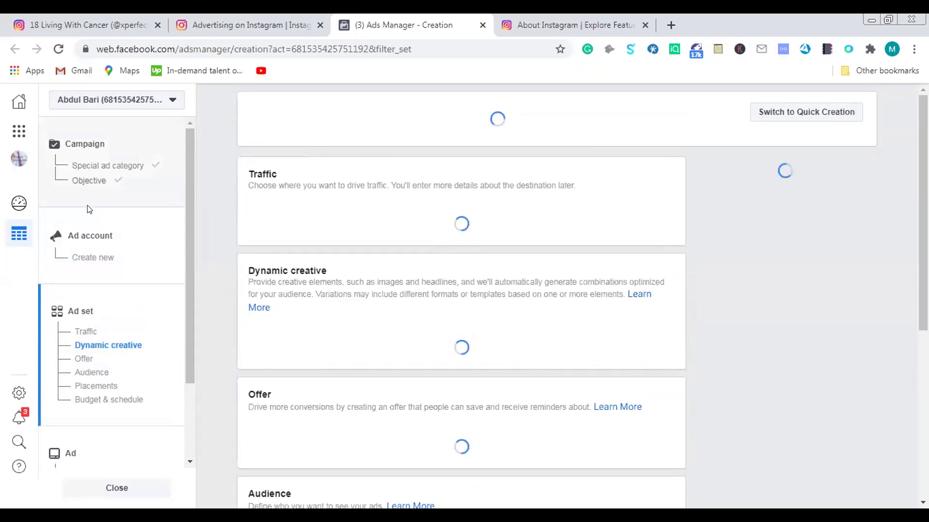
scroll(105, 317, down, 2)
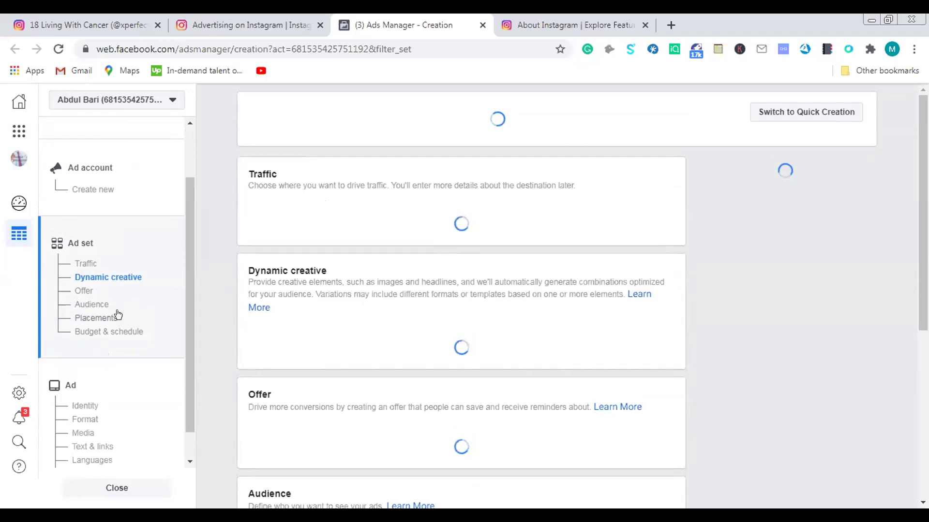
scroll(115, 305, down, 1)
scroll(118, 317, up, 3)
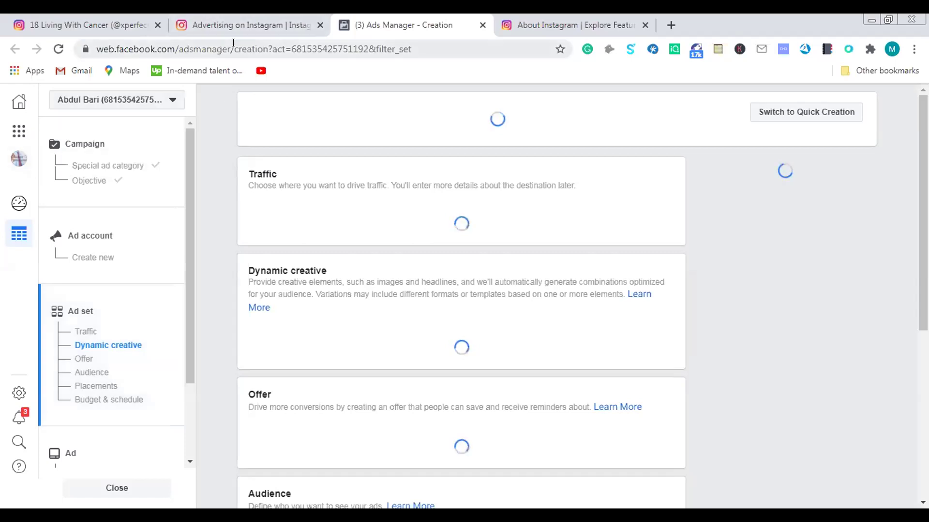
drag(161, 49, 230, 49)
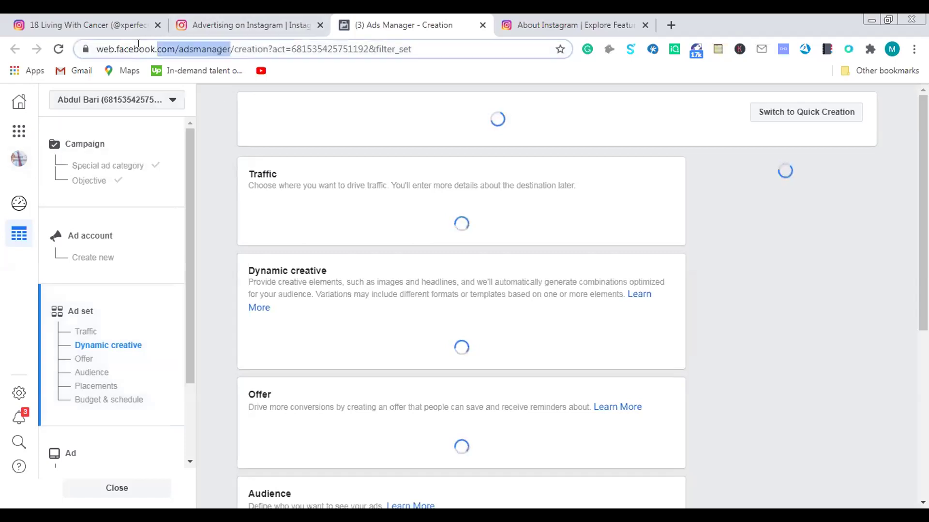
click(96, 48)
drag(221, 47, 261, 48)
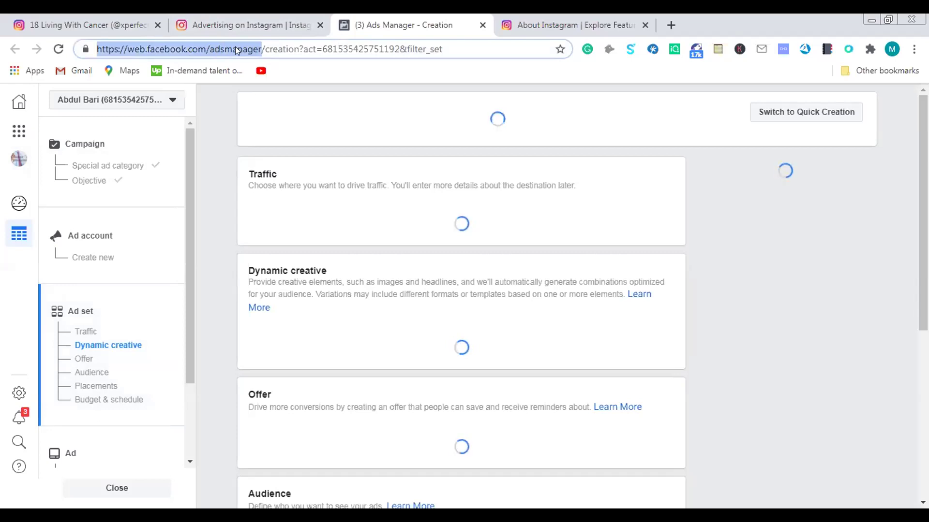
right_click(239, 48)
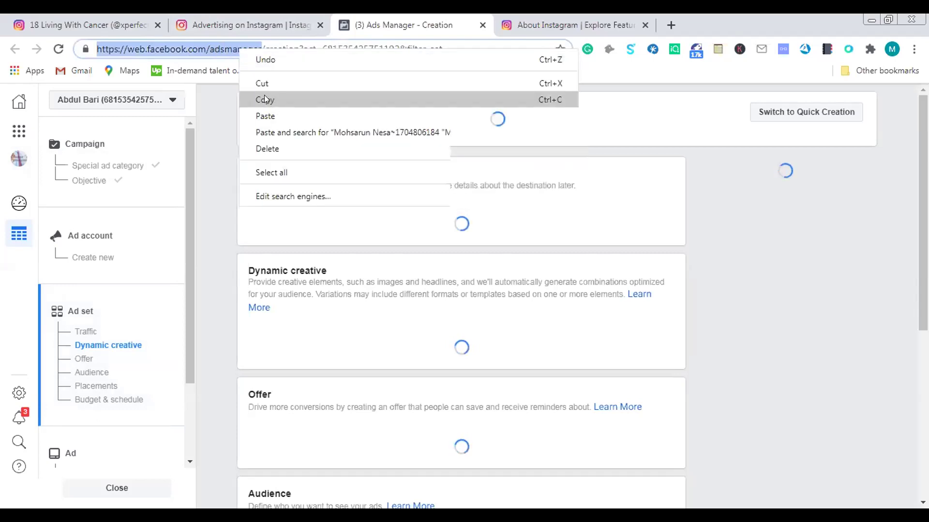
click(265, 99)
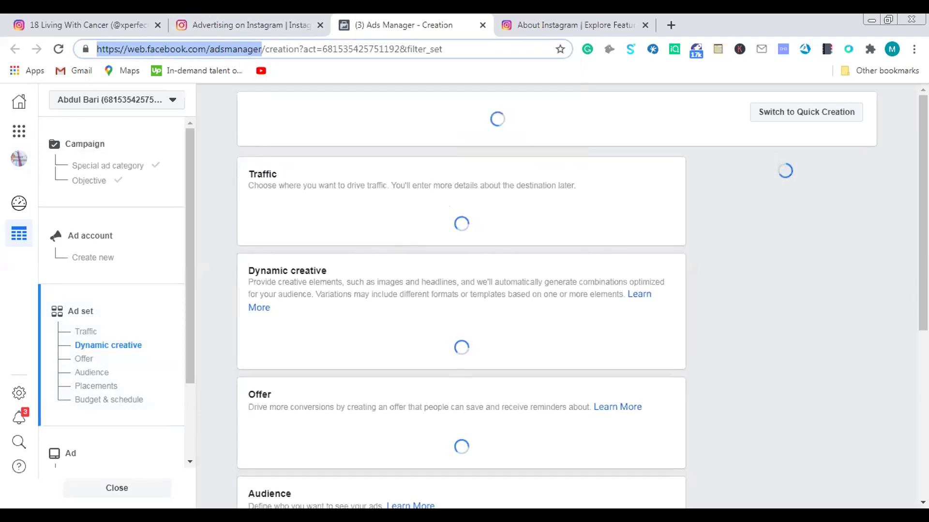